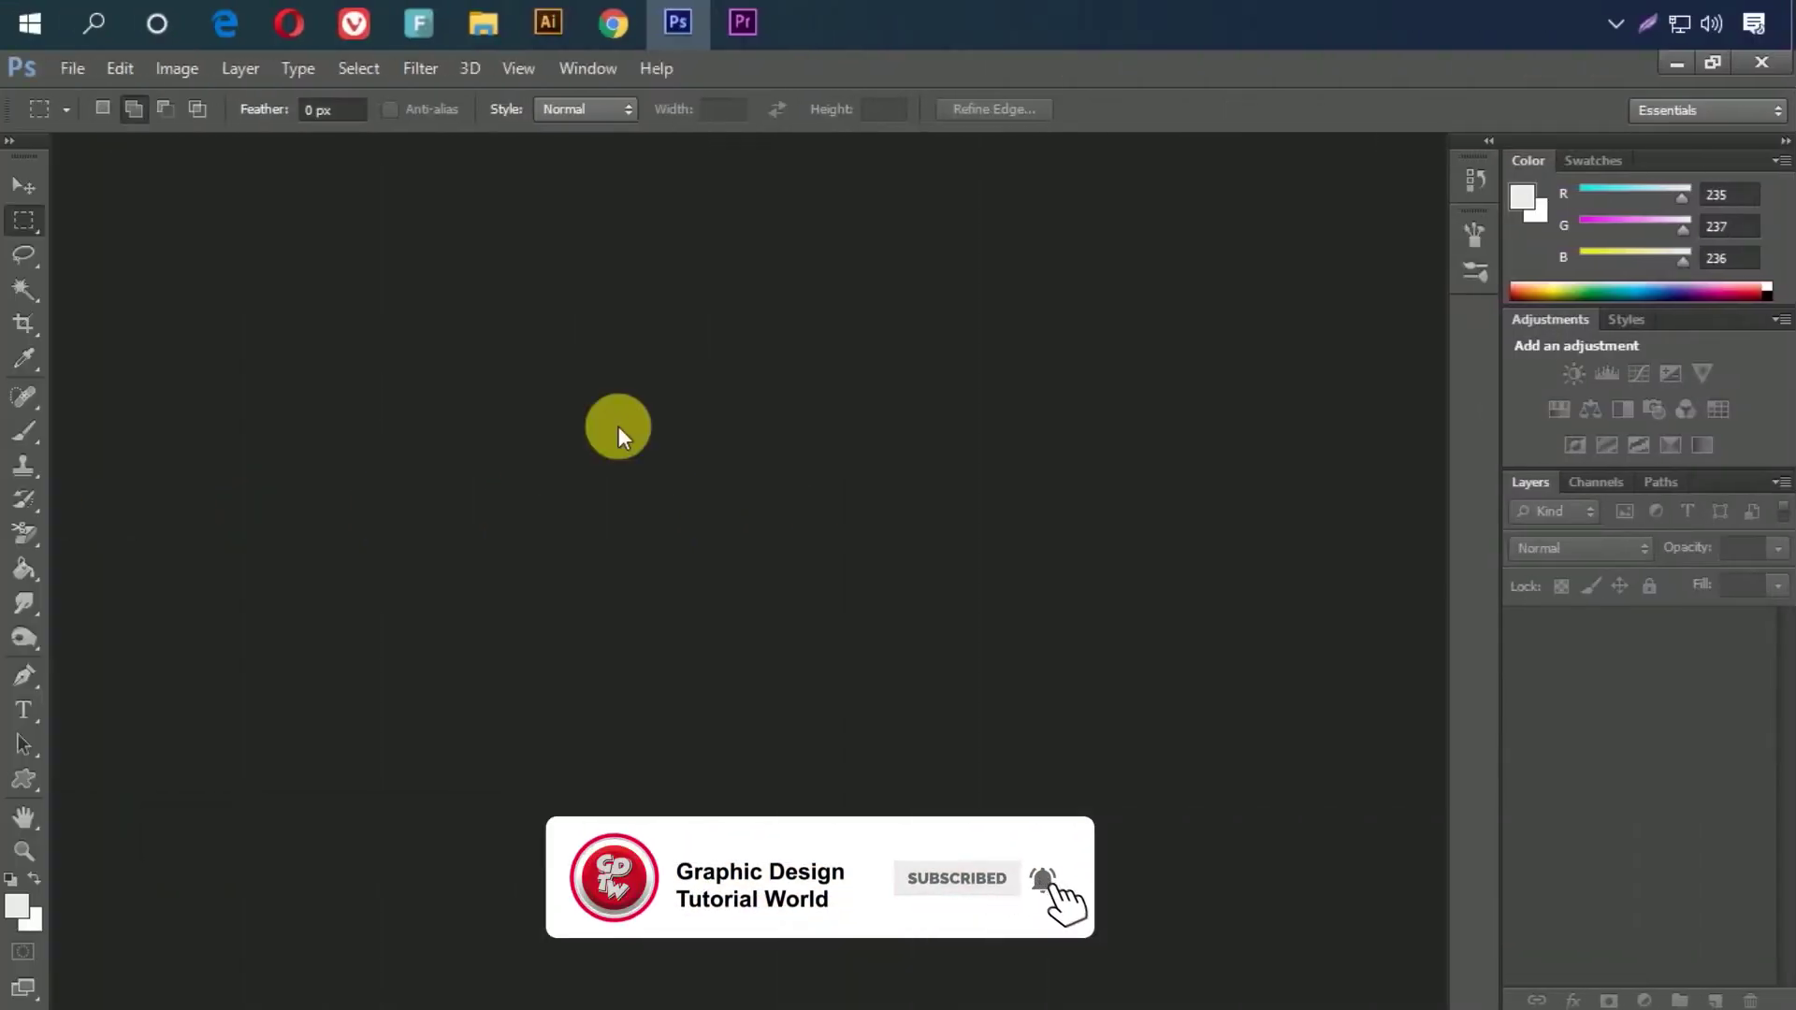
Step: Open Picture.jpg and Picture-2.png together, fit the view, and bring Picture.jpg to the front
left_click(72, 71)
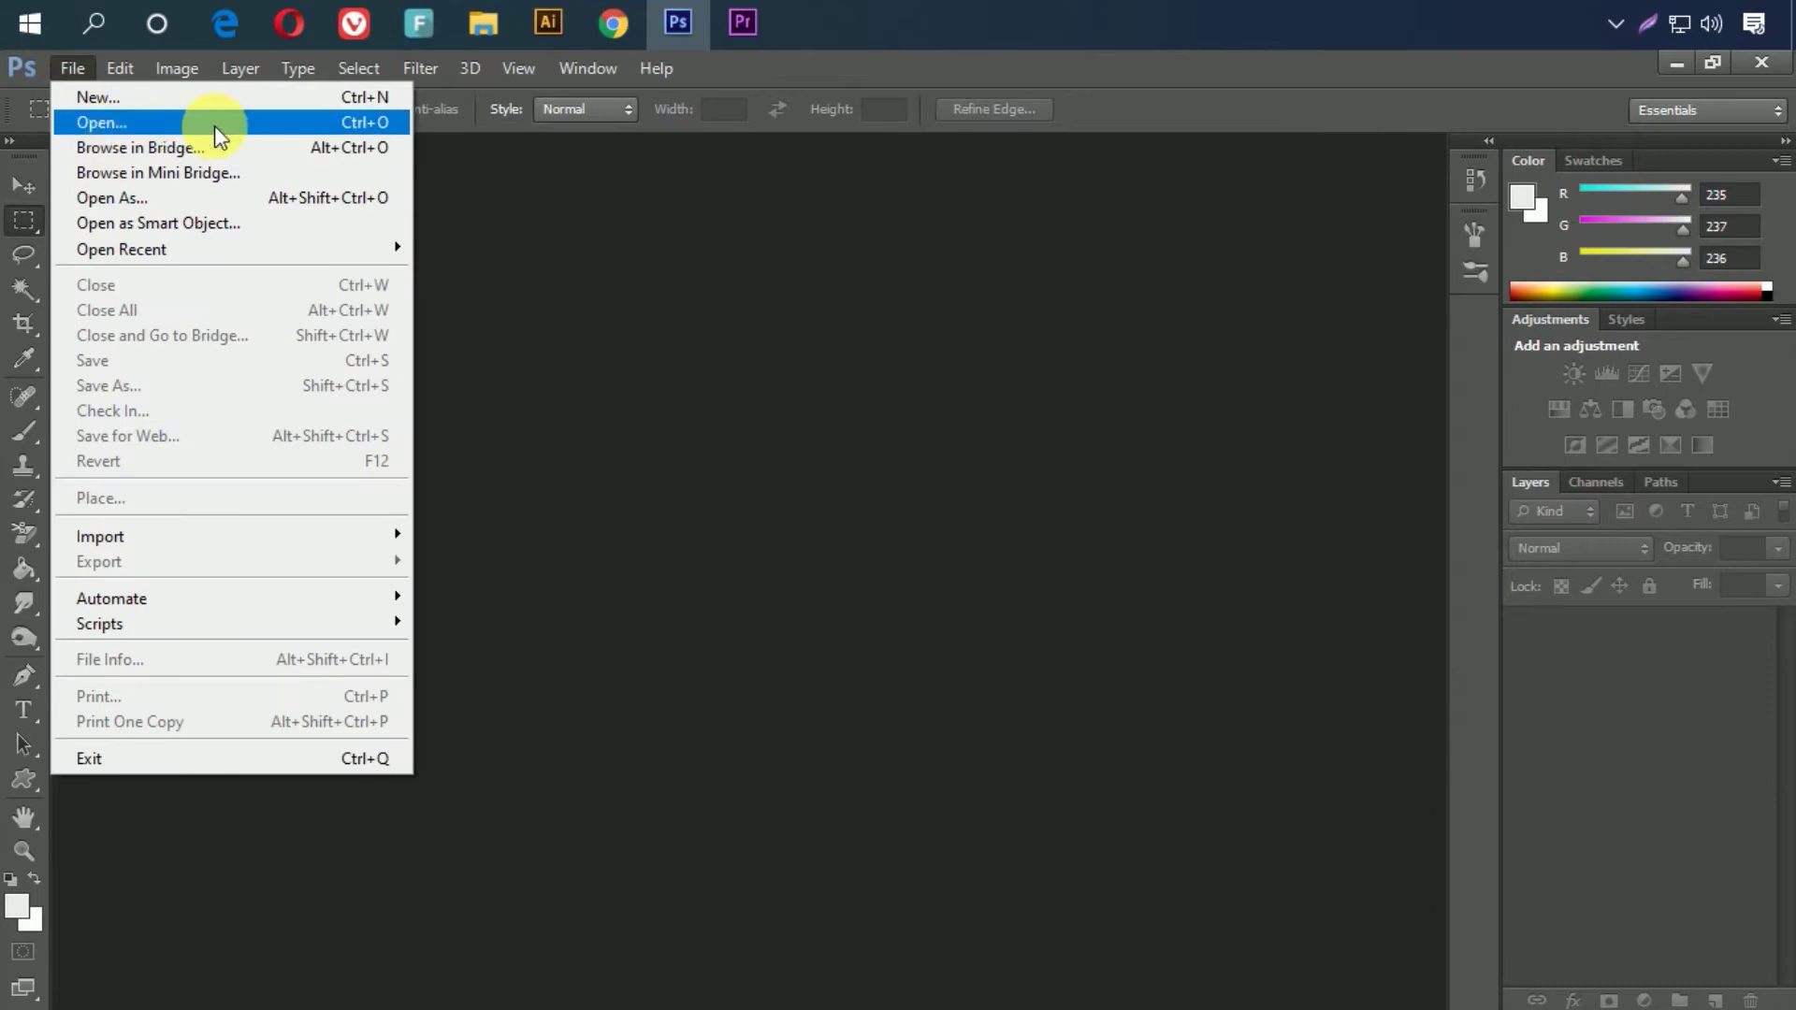
left_click(245, 125)
left_click_drag(853, 408, 441, 288)
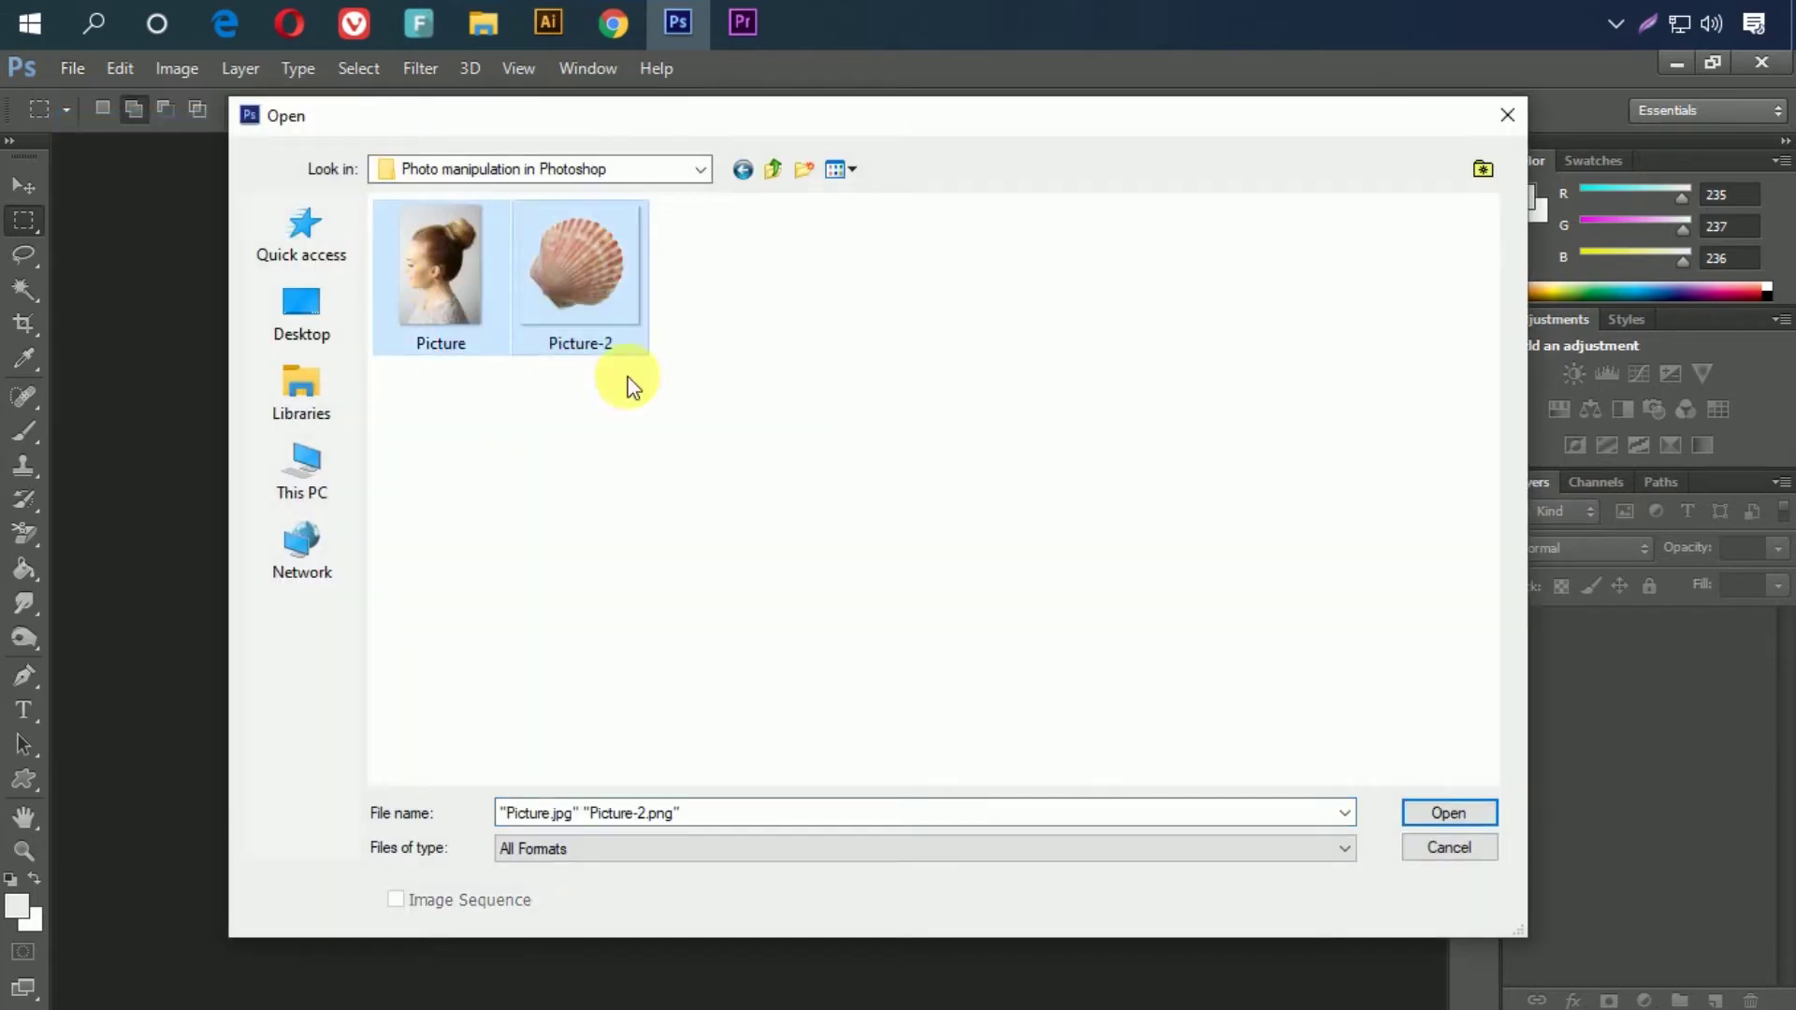
left_click(1444, 816)
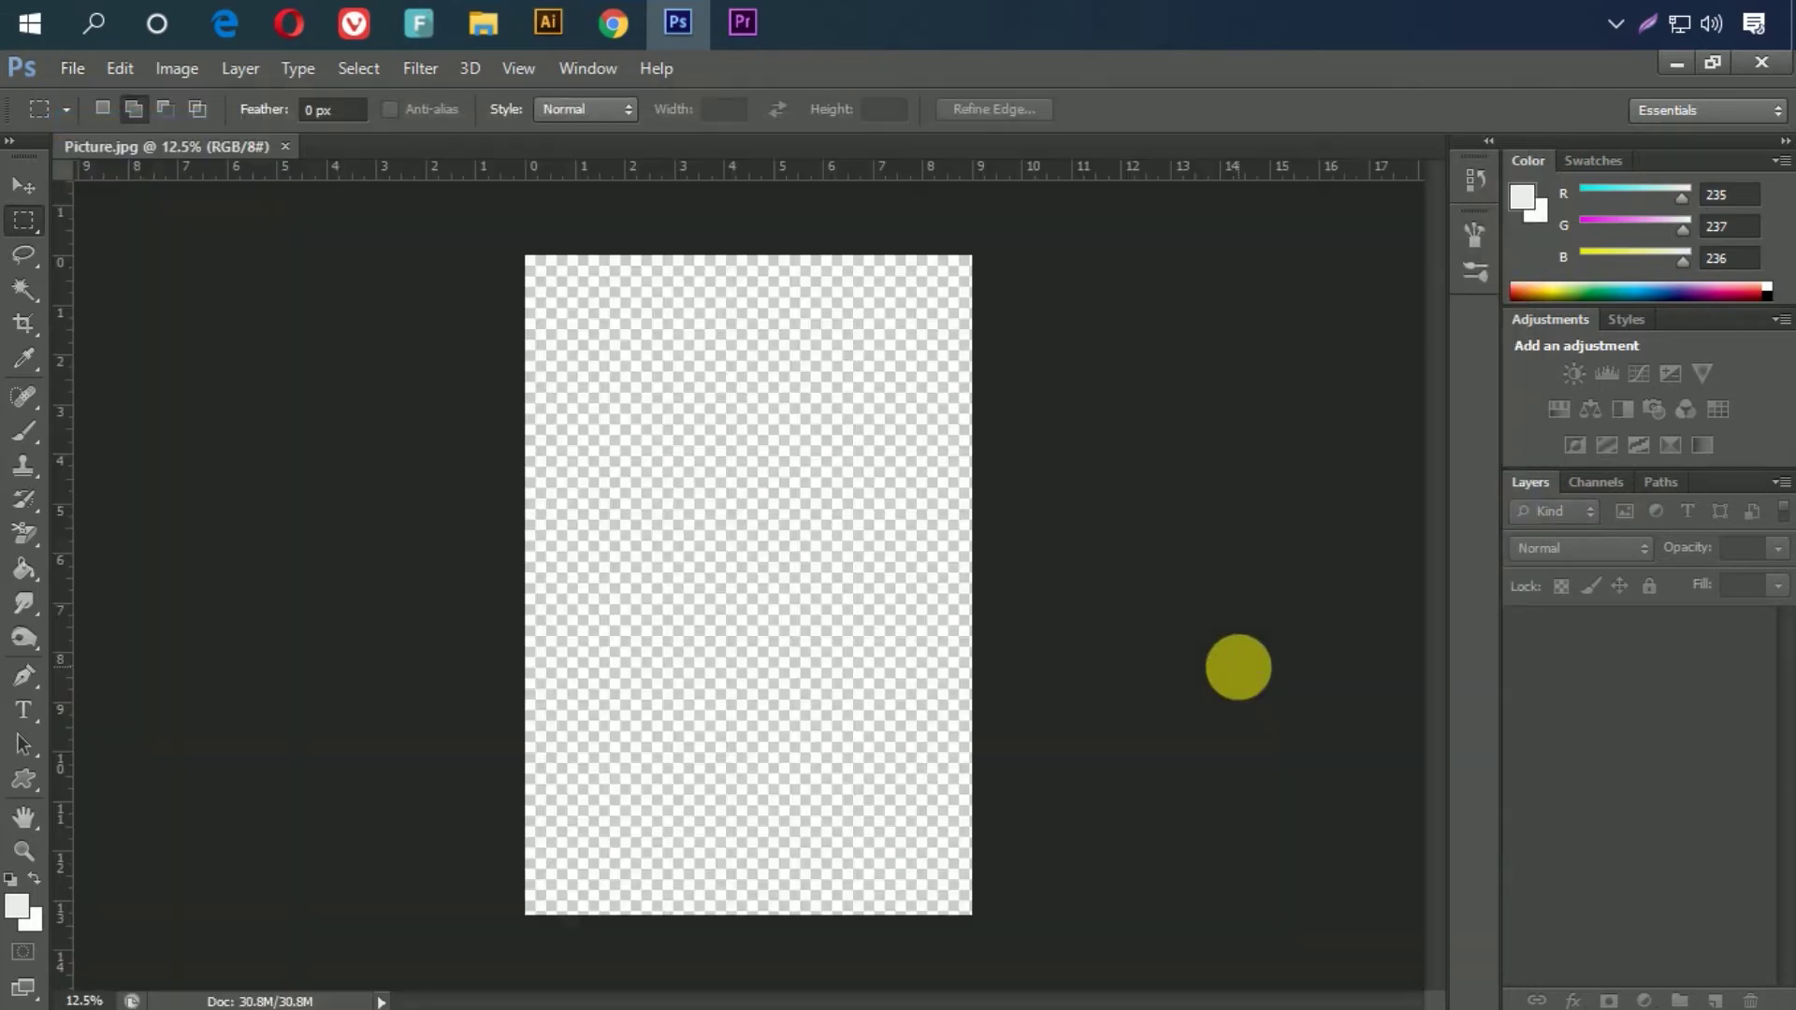
key("ctrl+0")
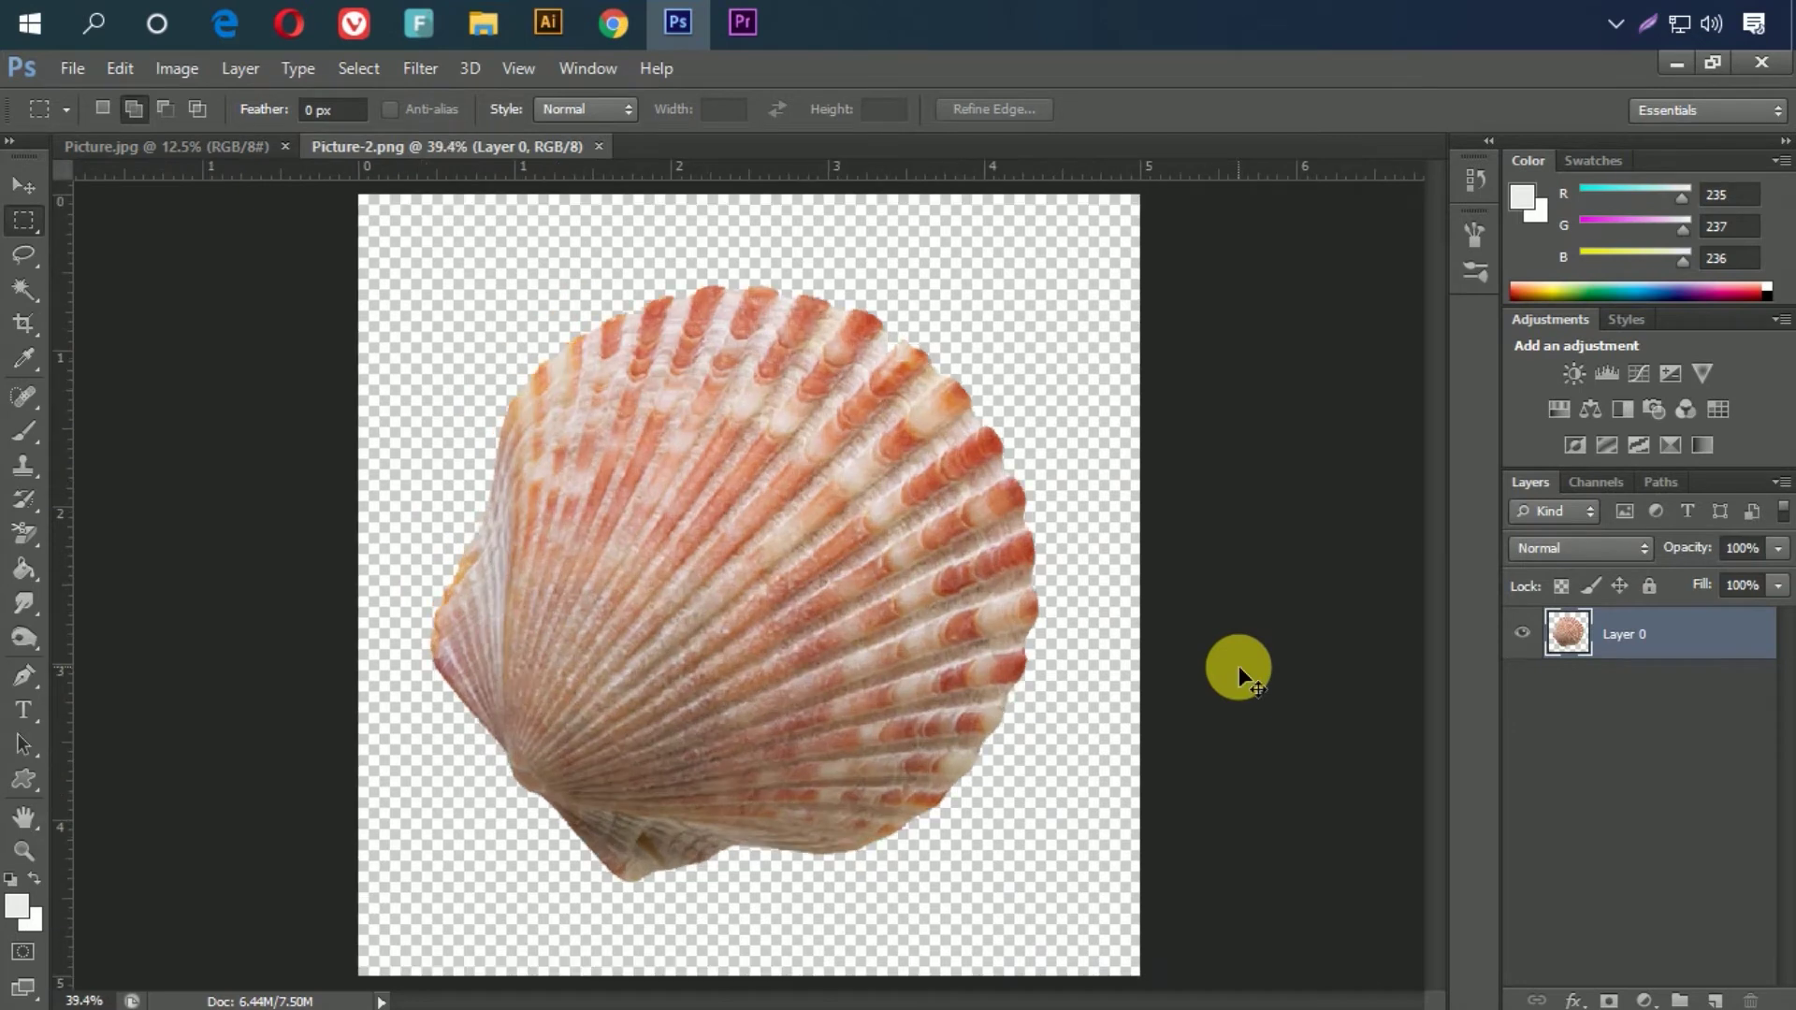
left_click(193, 146)
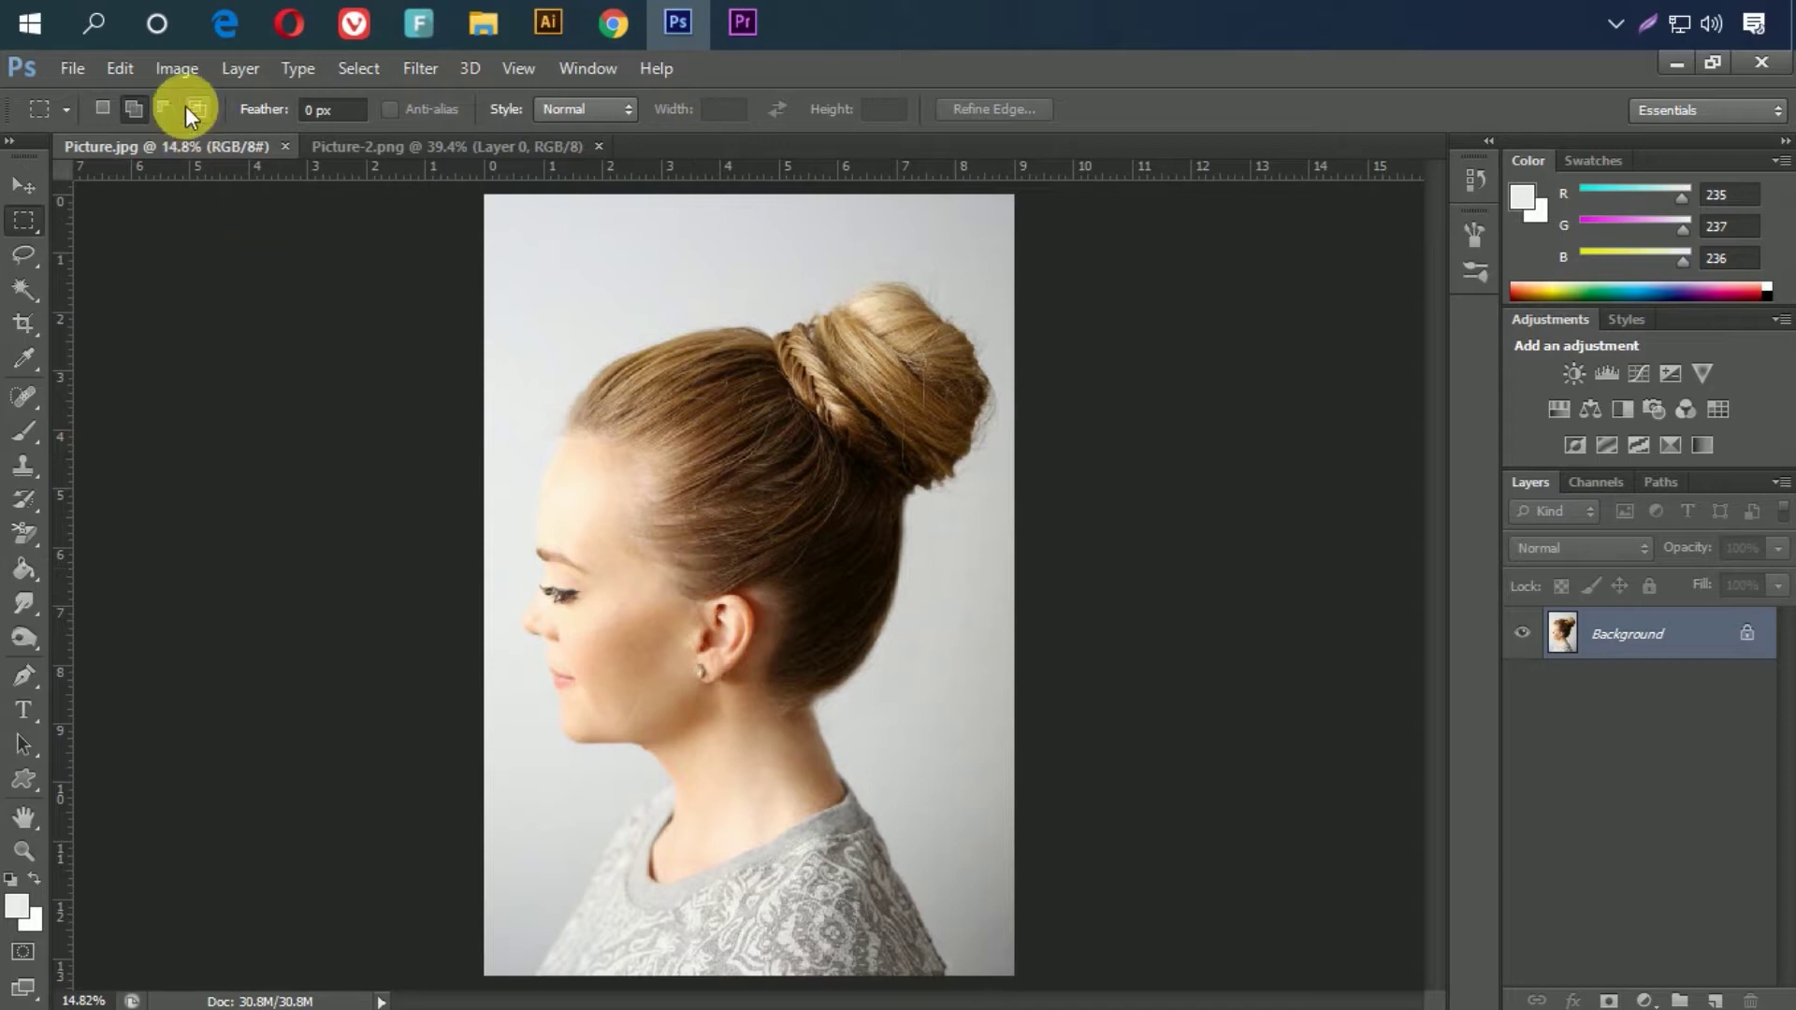
left_click(173, 71)
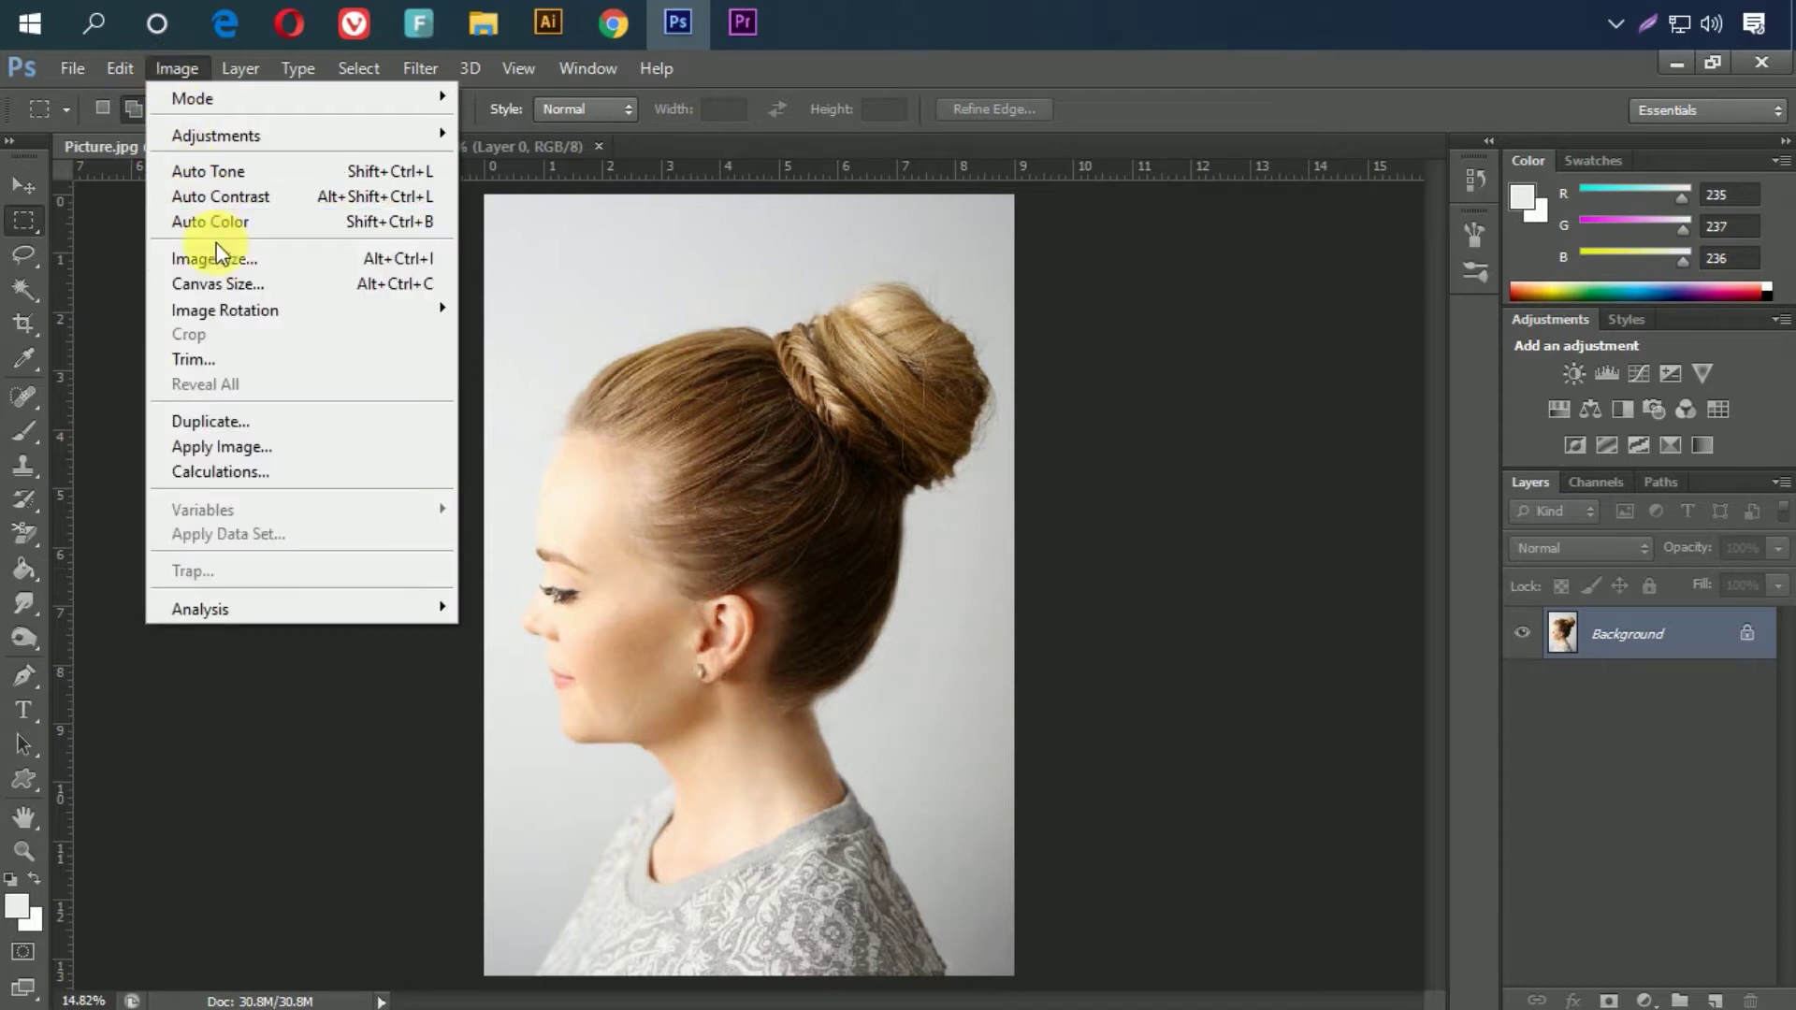
left_click(201, 258)
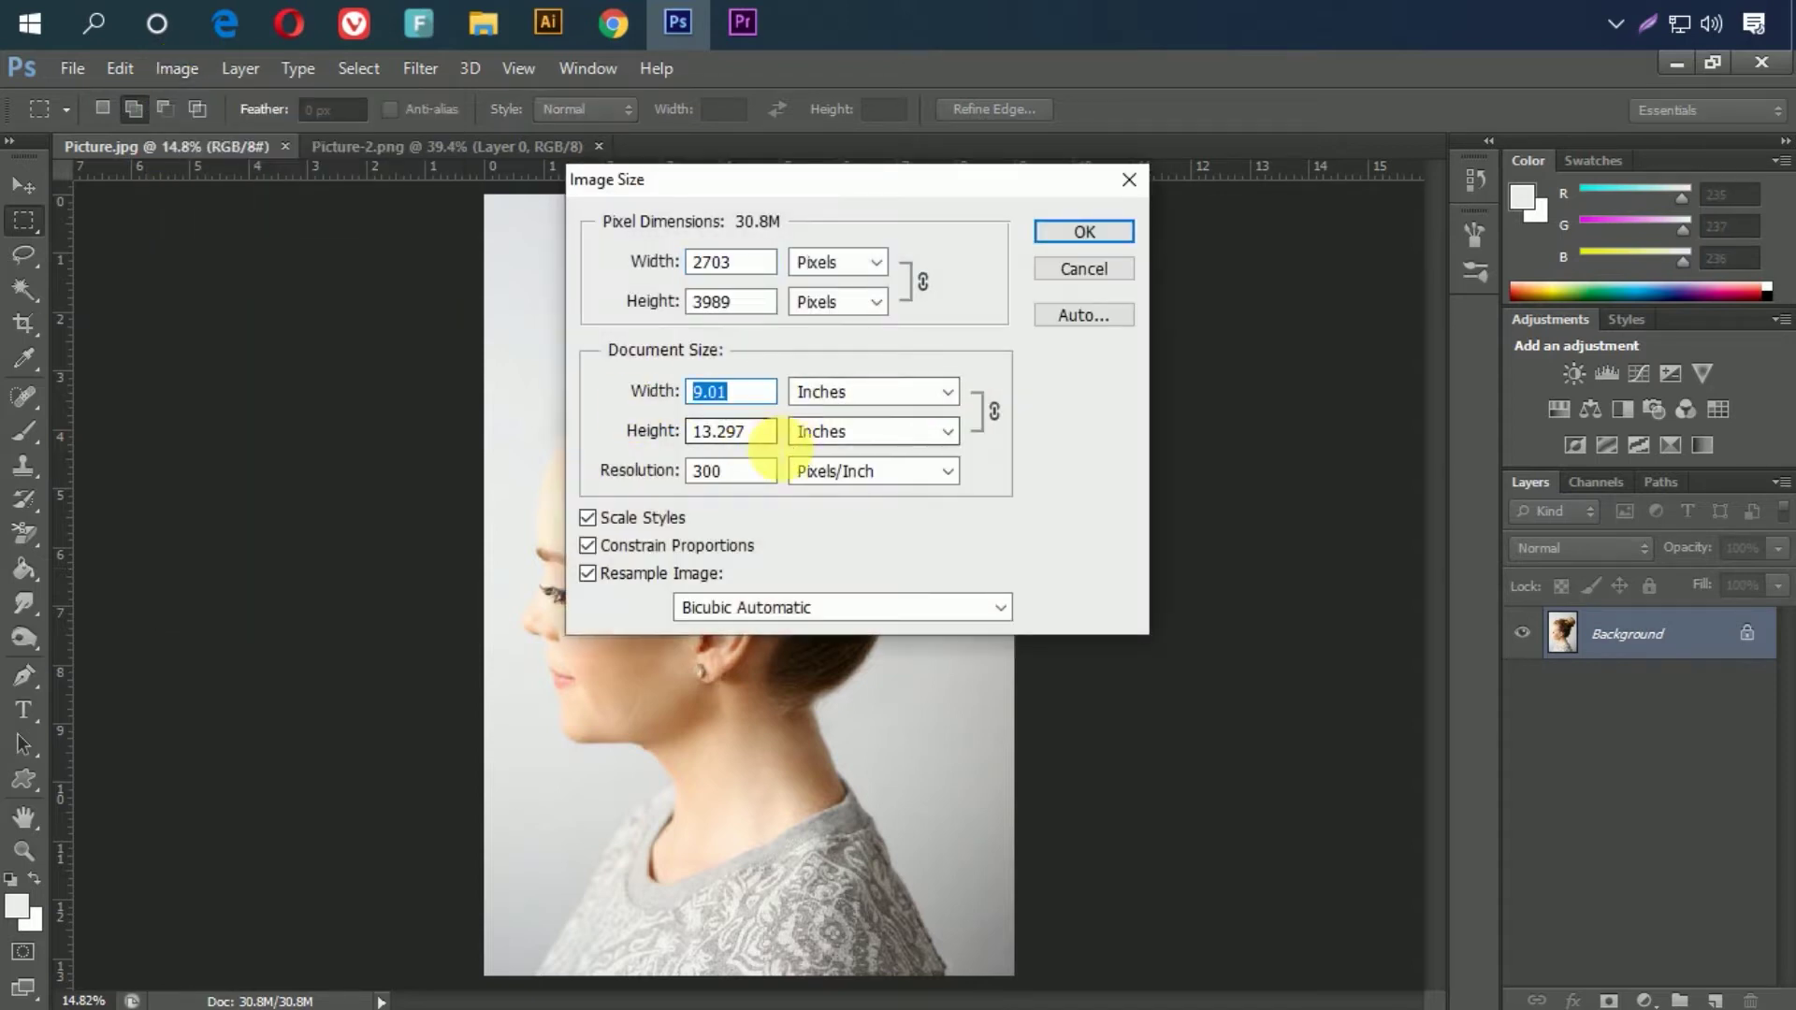
left_click(1076, 234)
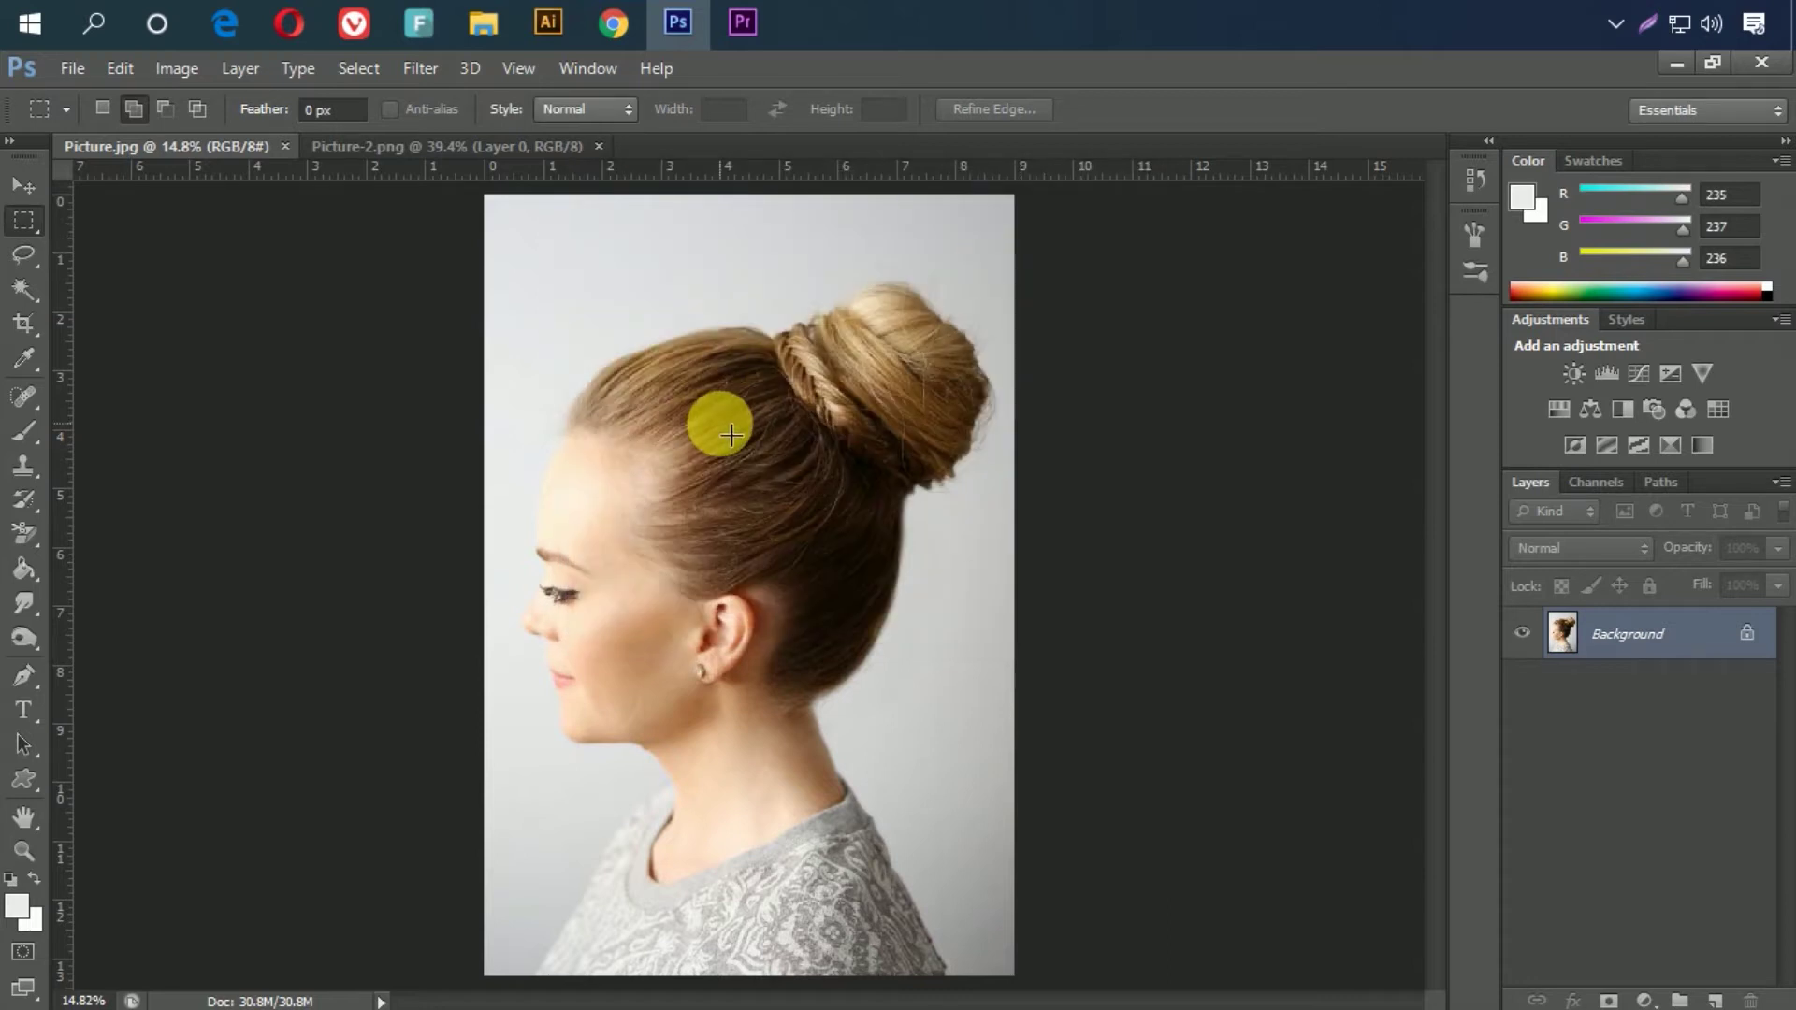
key("ctrl+plus")
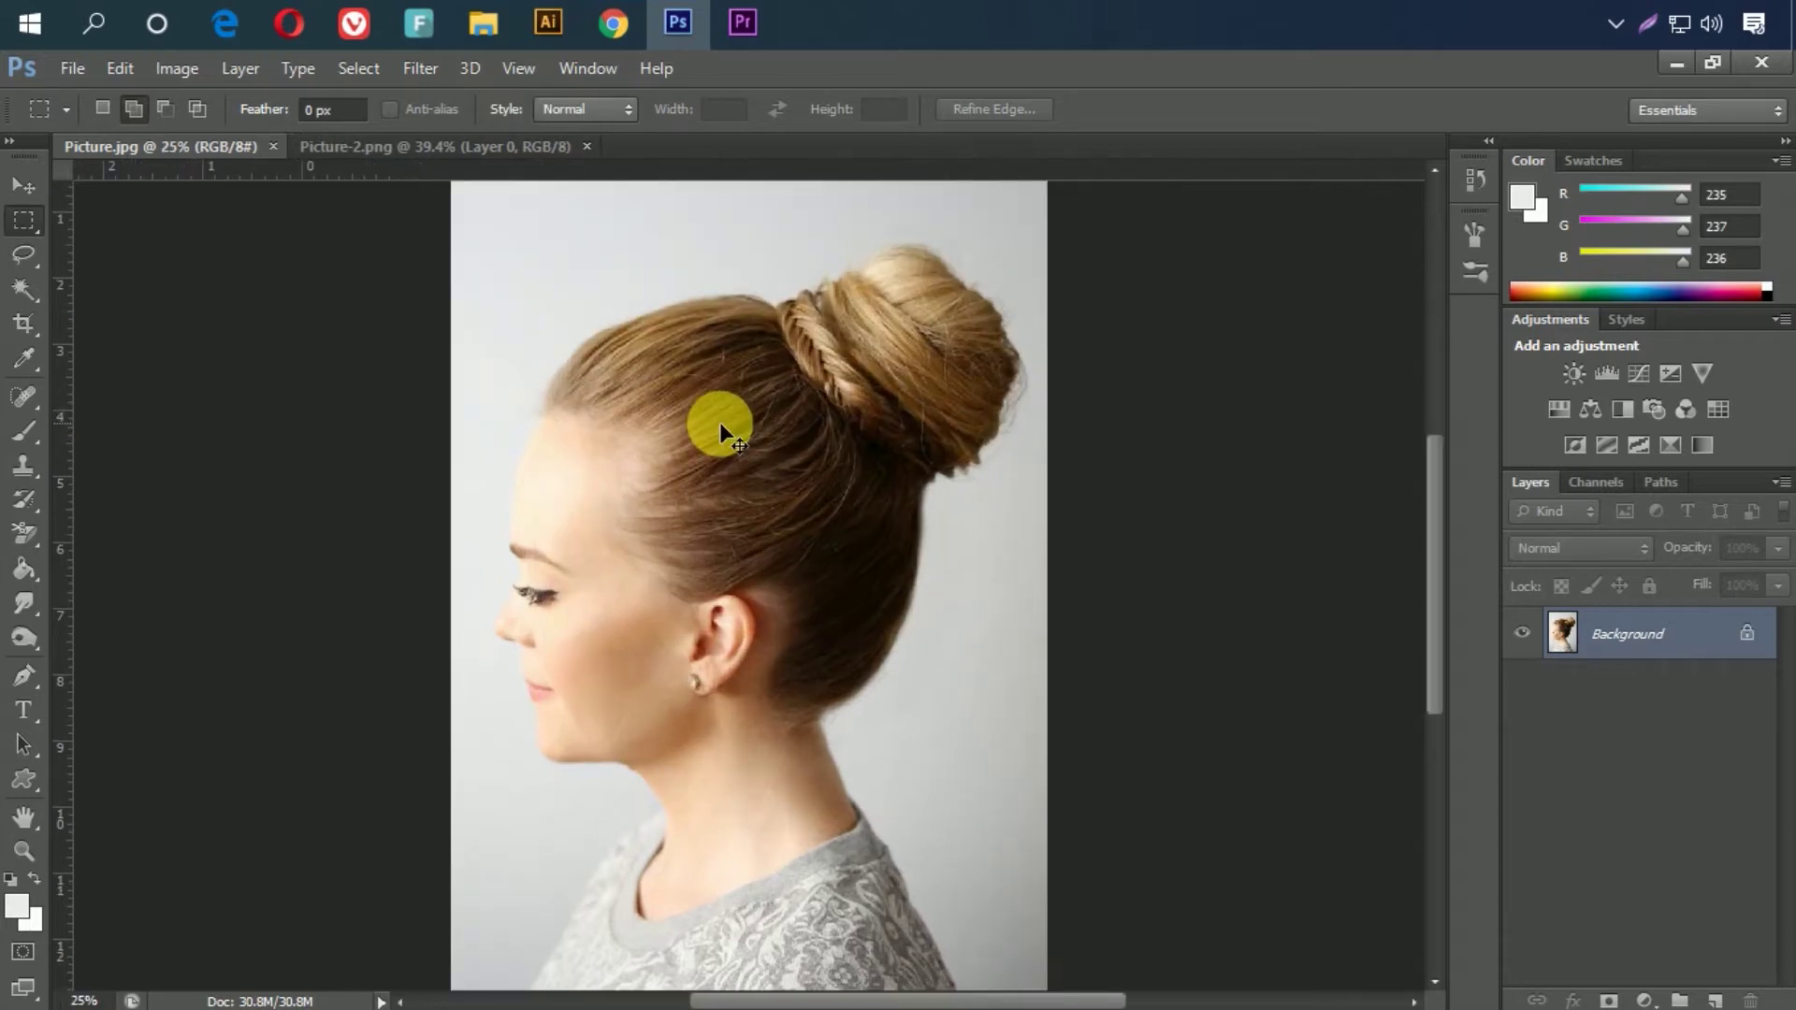
key("ctrl+plus")
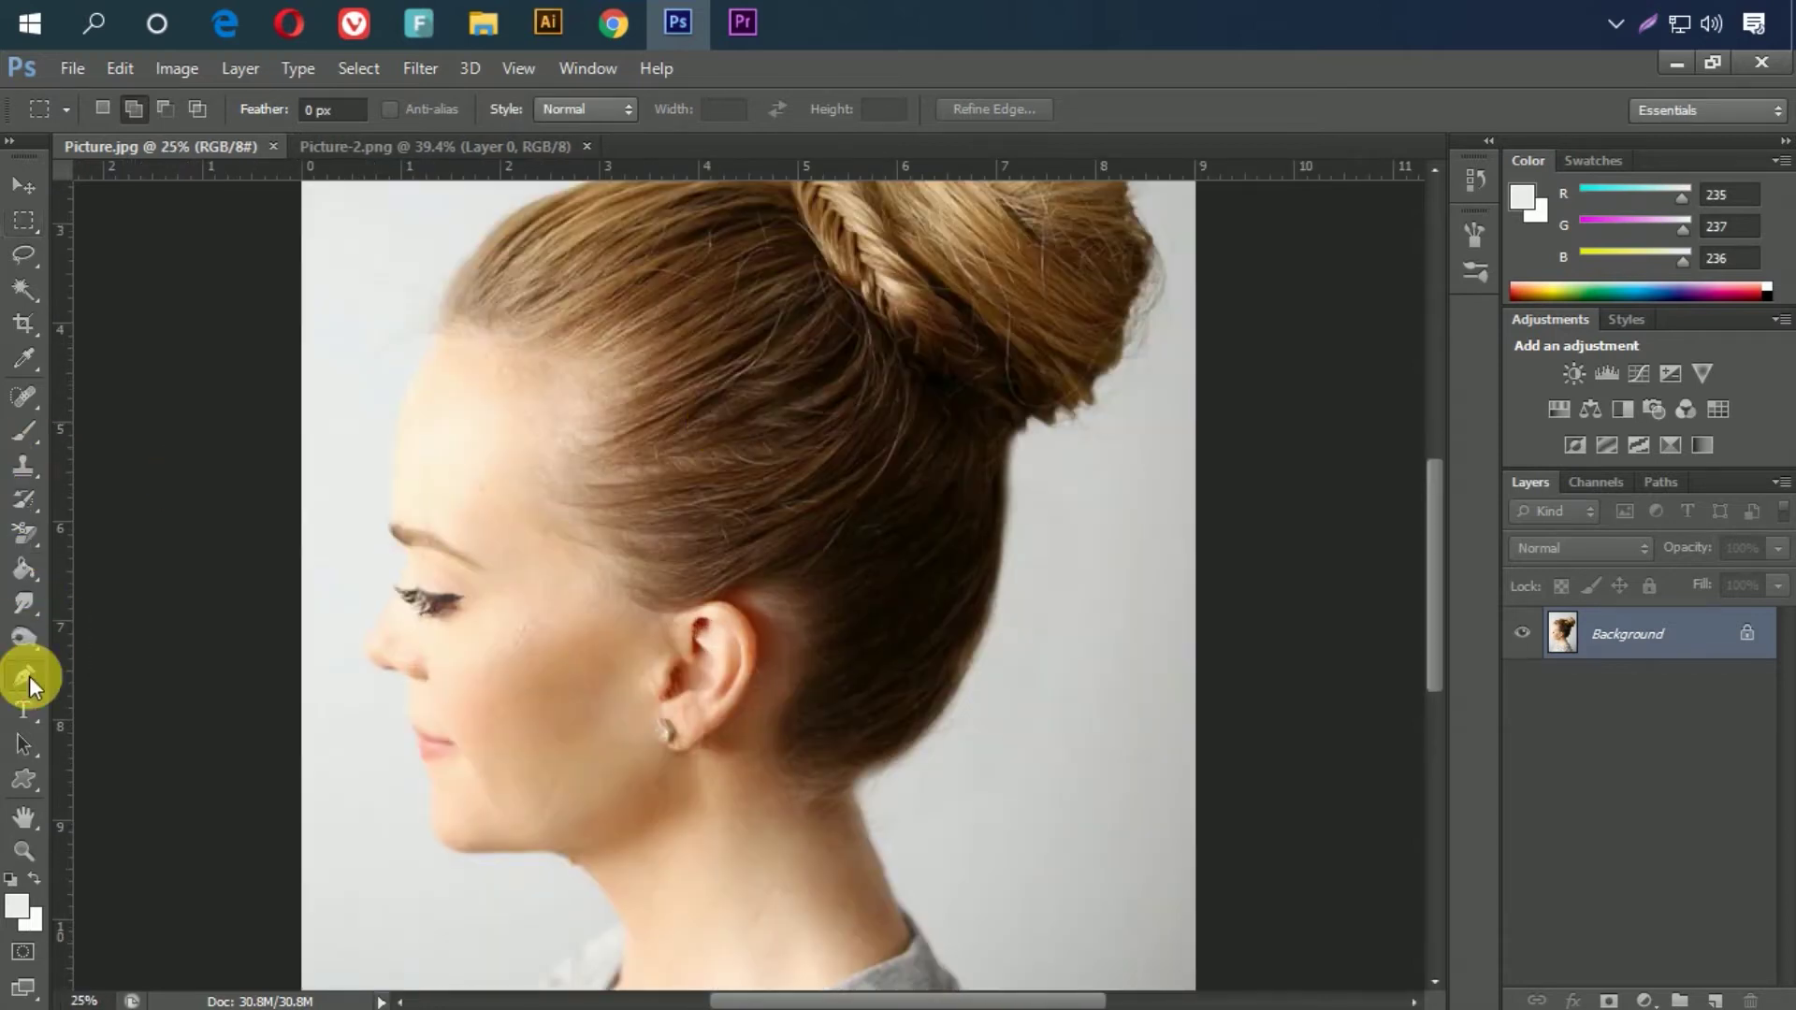
Step: With the Pen tool, start a path at the sweater edge and extend it up the sweater
left_click(26, 678)
scroll(642, 861, "down", 5)
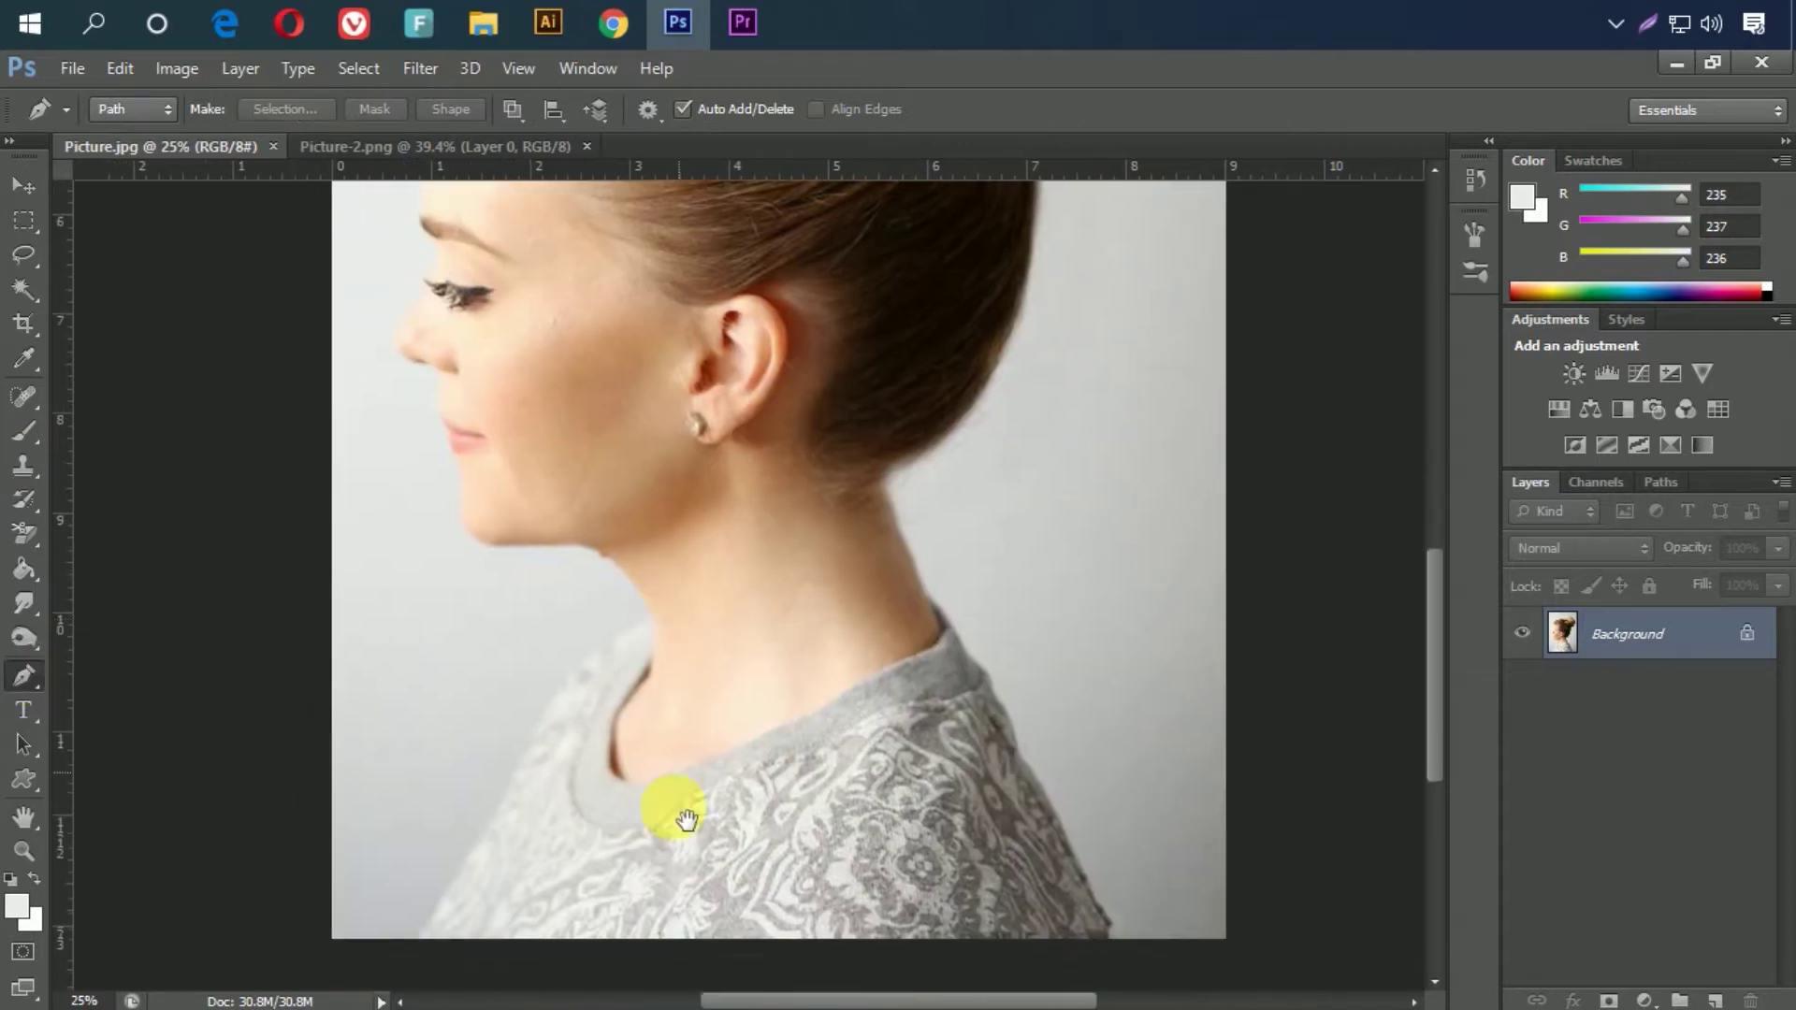
left_click_drag(686, 820, 762, 670)
left_click_drag(440, 693, 762, 870)
left_click(419, 831)
scroll(482, 743, "up", 5)
left_click(635, 585)
left_click(689, 481)
scroll(748, 377, "up", 3)
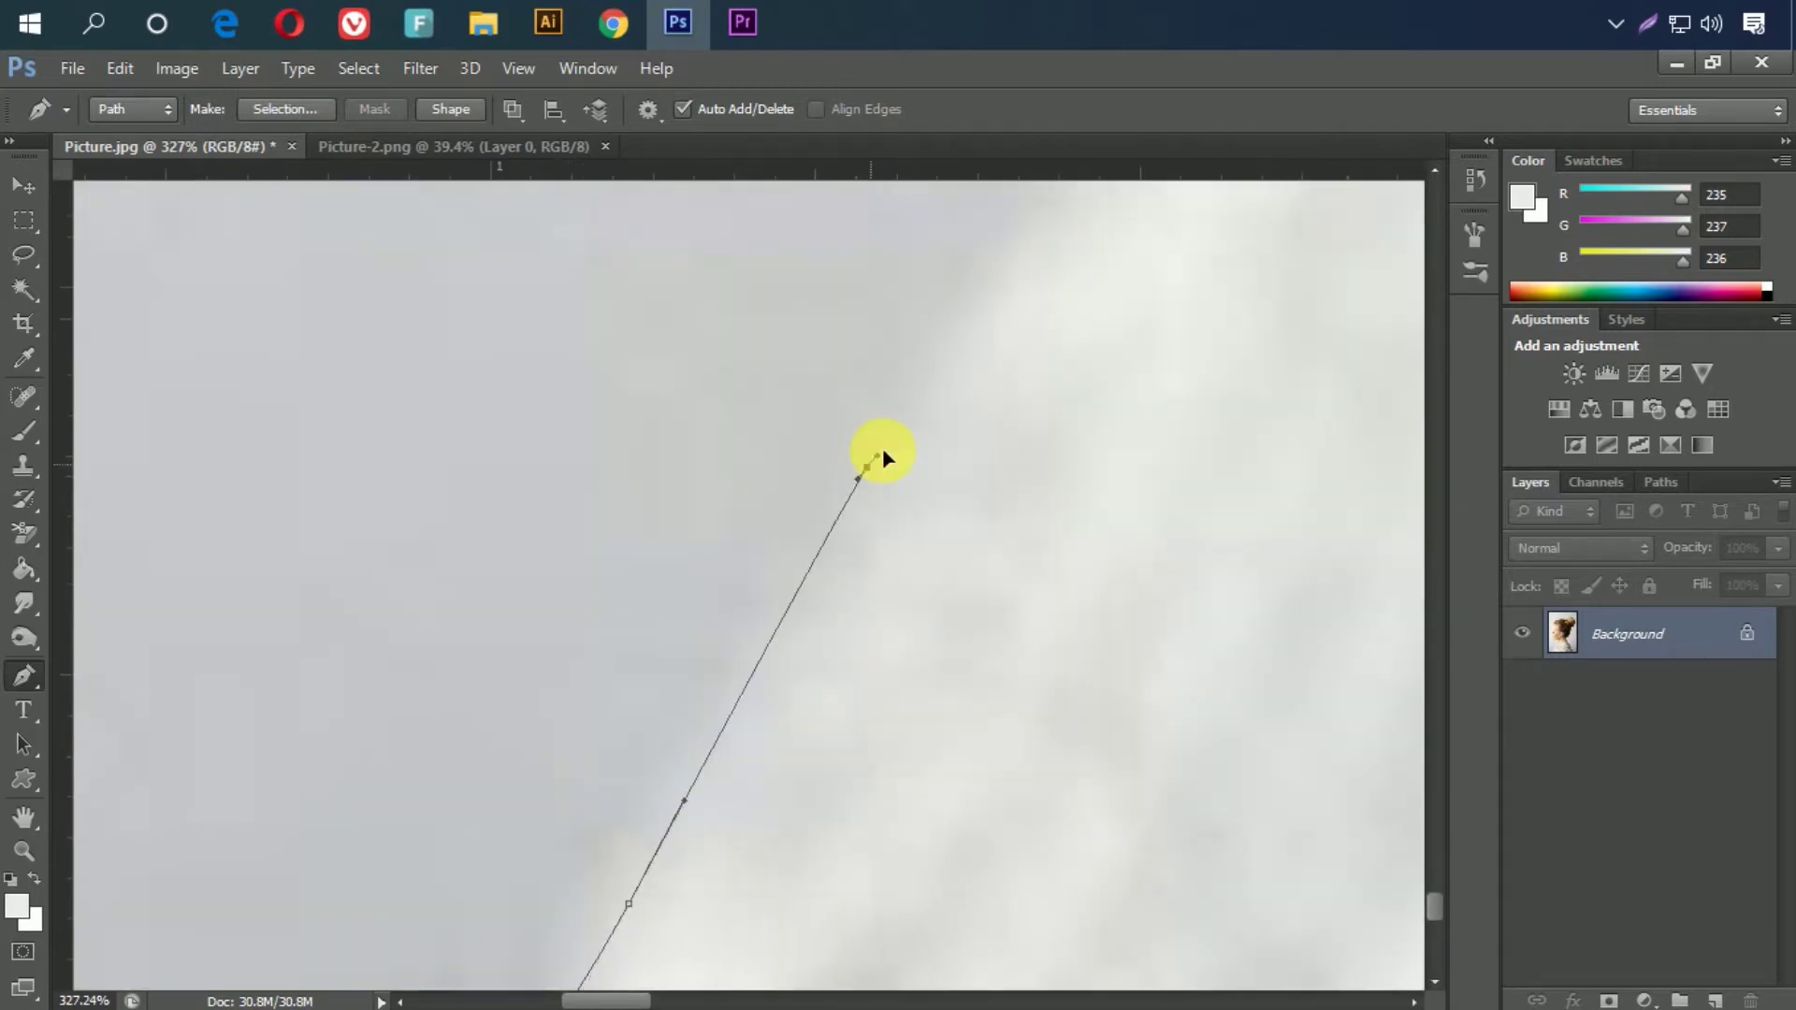
left_click_drag(898, 458, 855, 831)
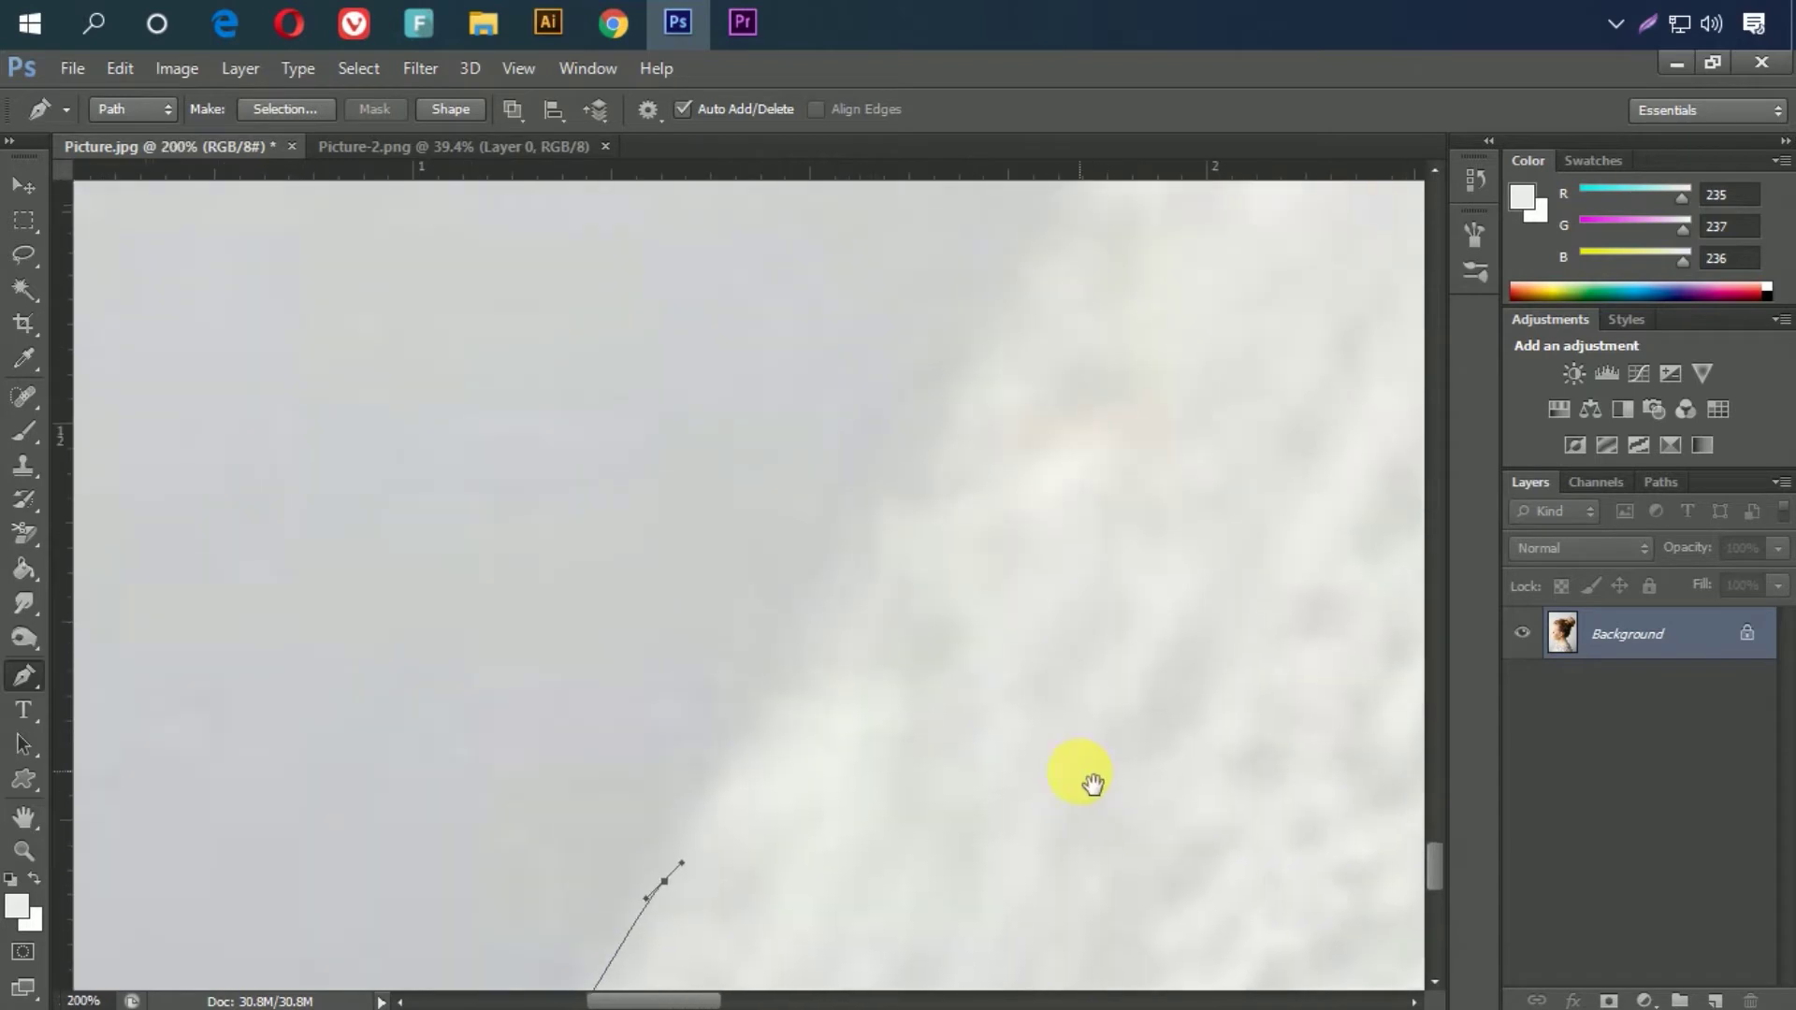
Step: Curve the path along the collar edge and up the neck toward the chin
scroll(1058, 693, "down", 3)
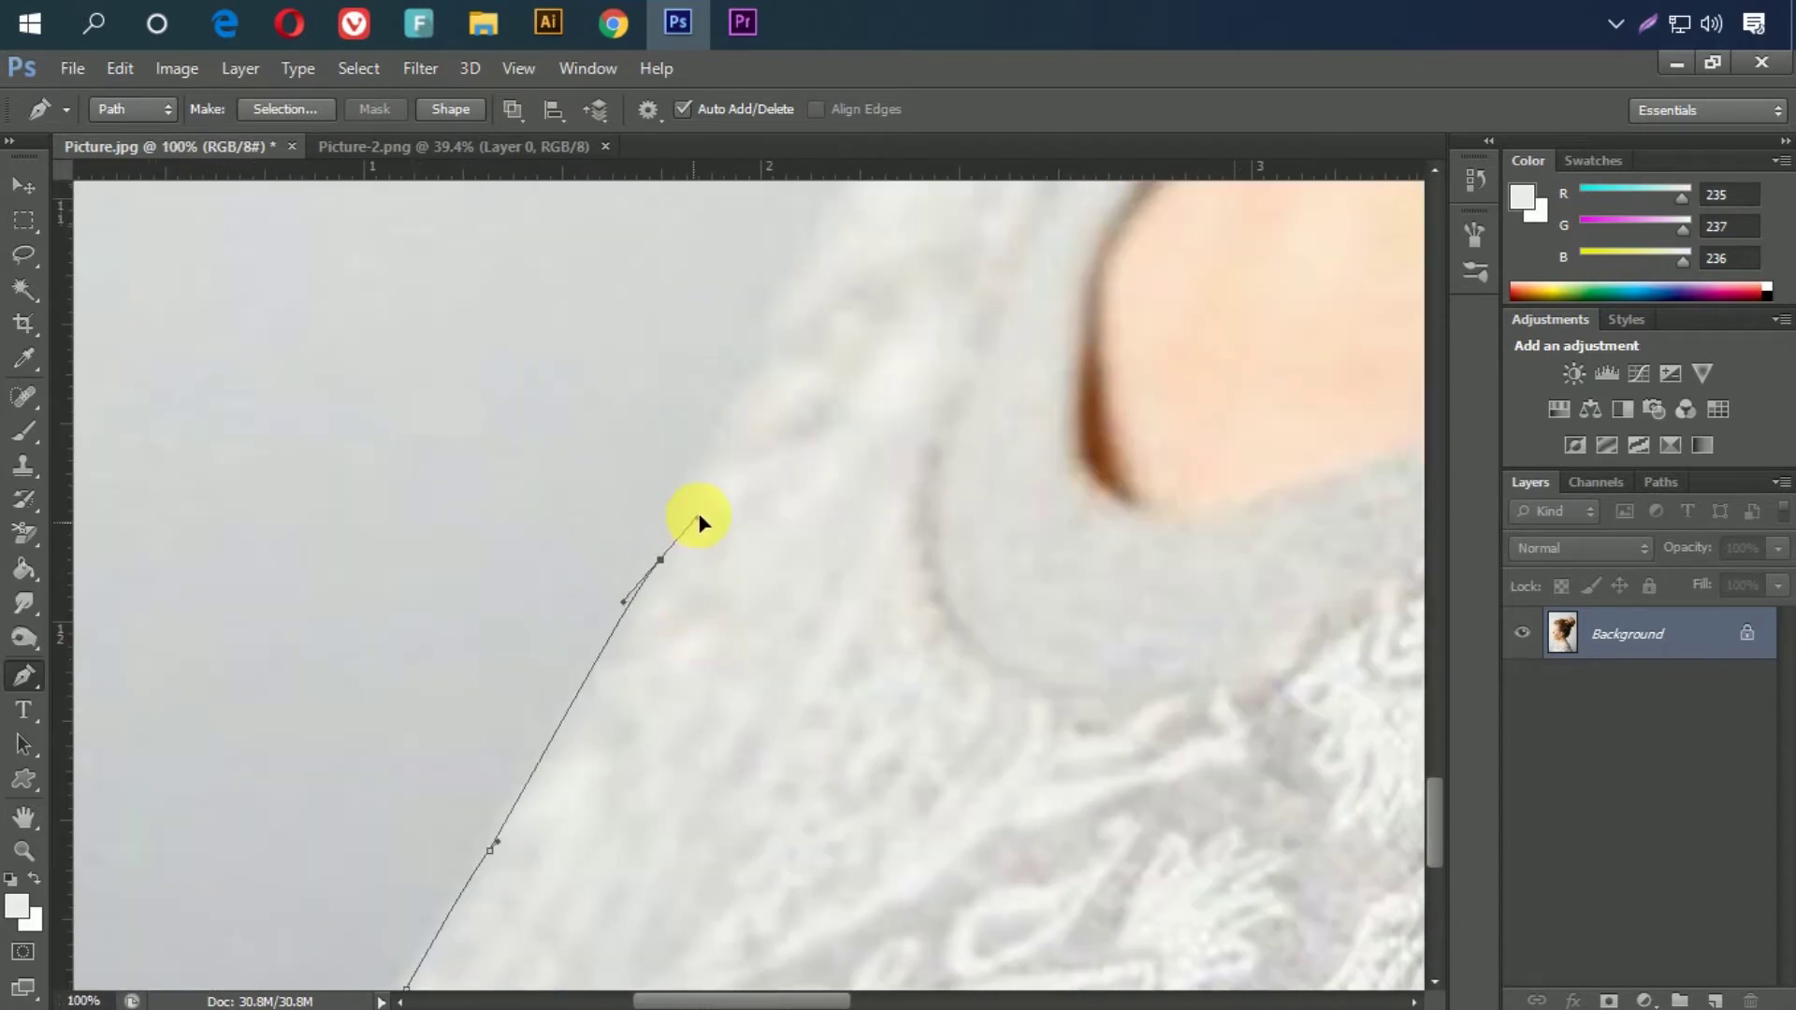
scroll(862, 517, "up", 2)
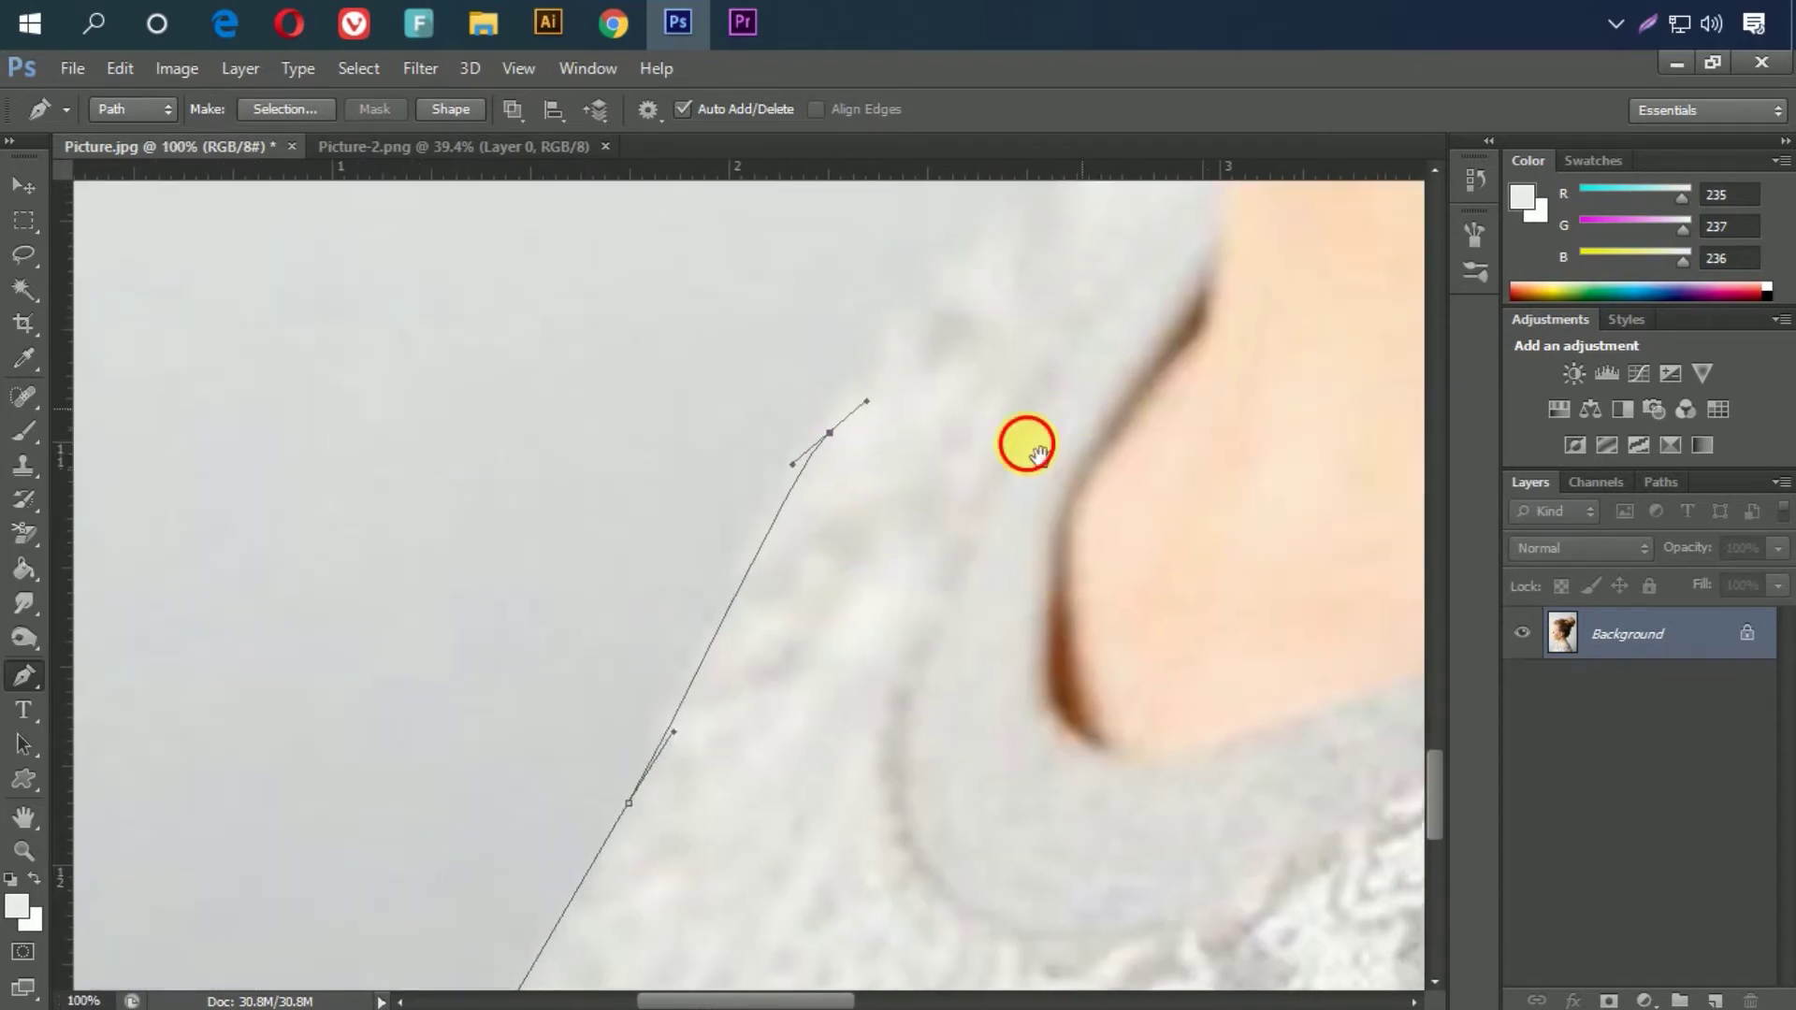
left_click_drag(1097, 409, 714, 506)
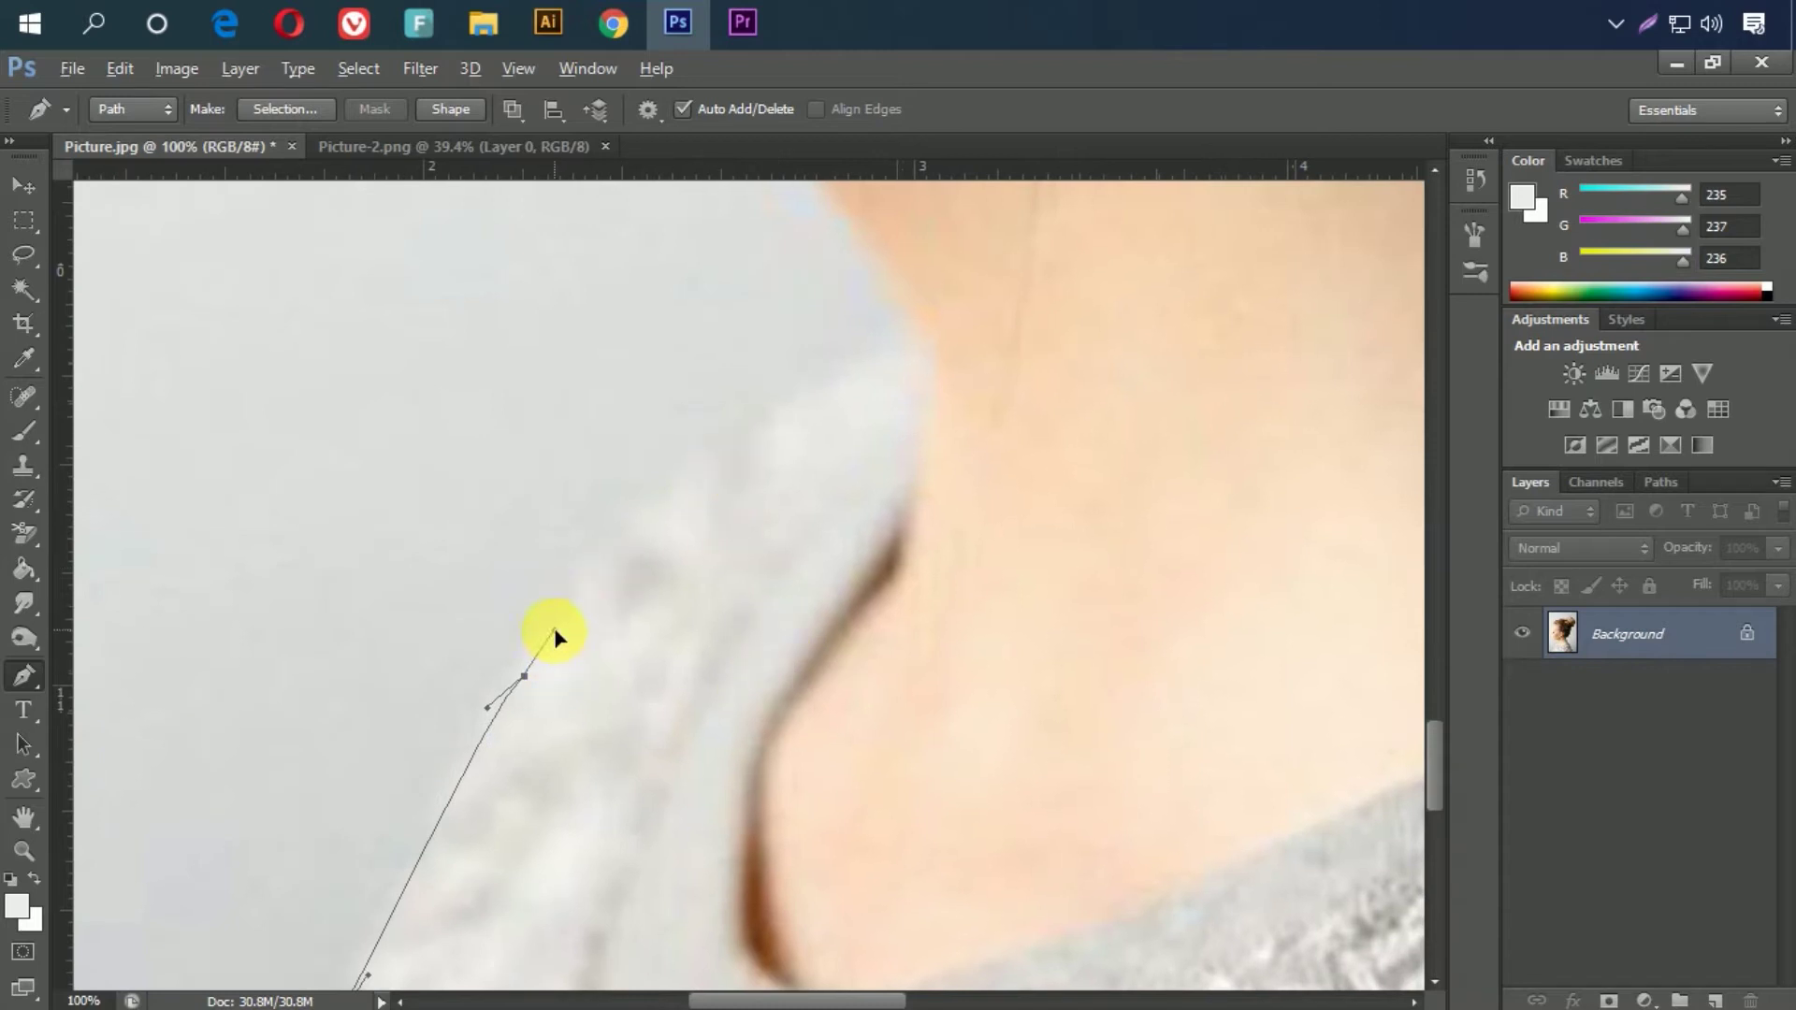
left_click_drag(856, 372, 879, 374)
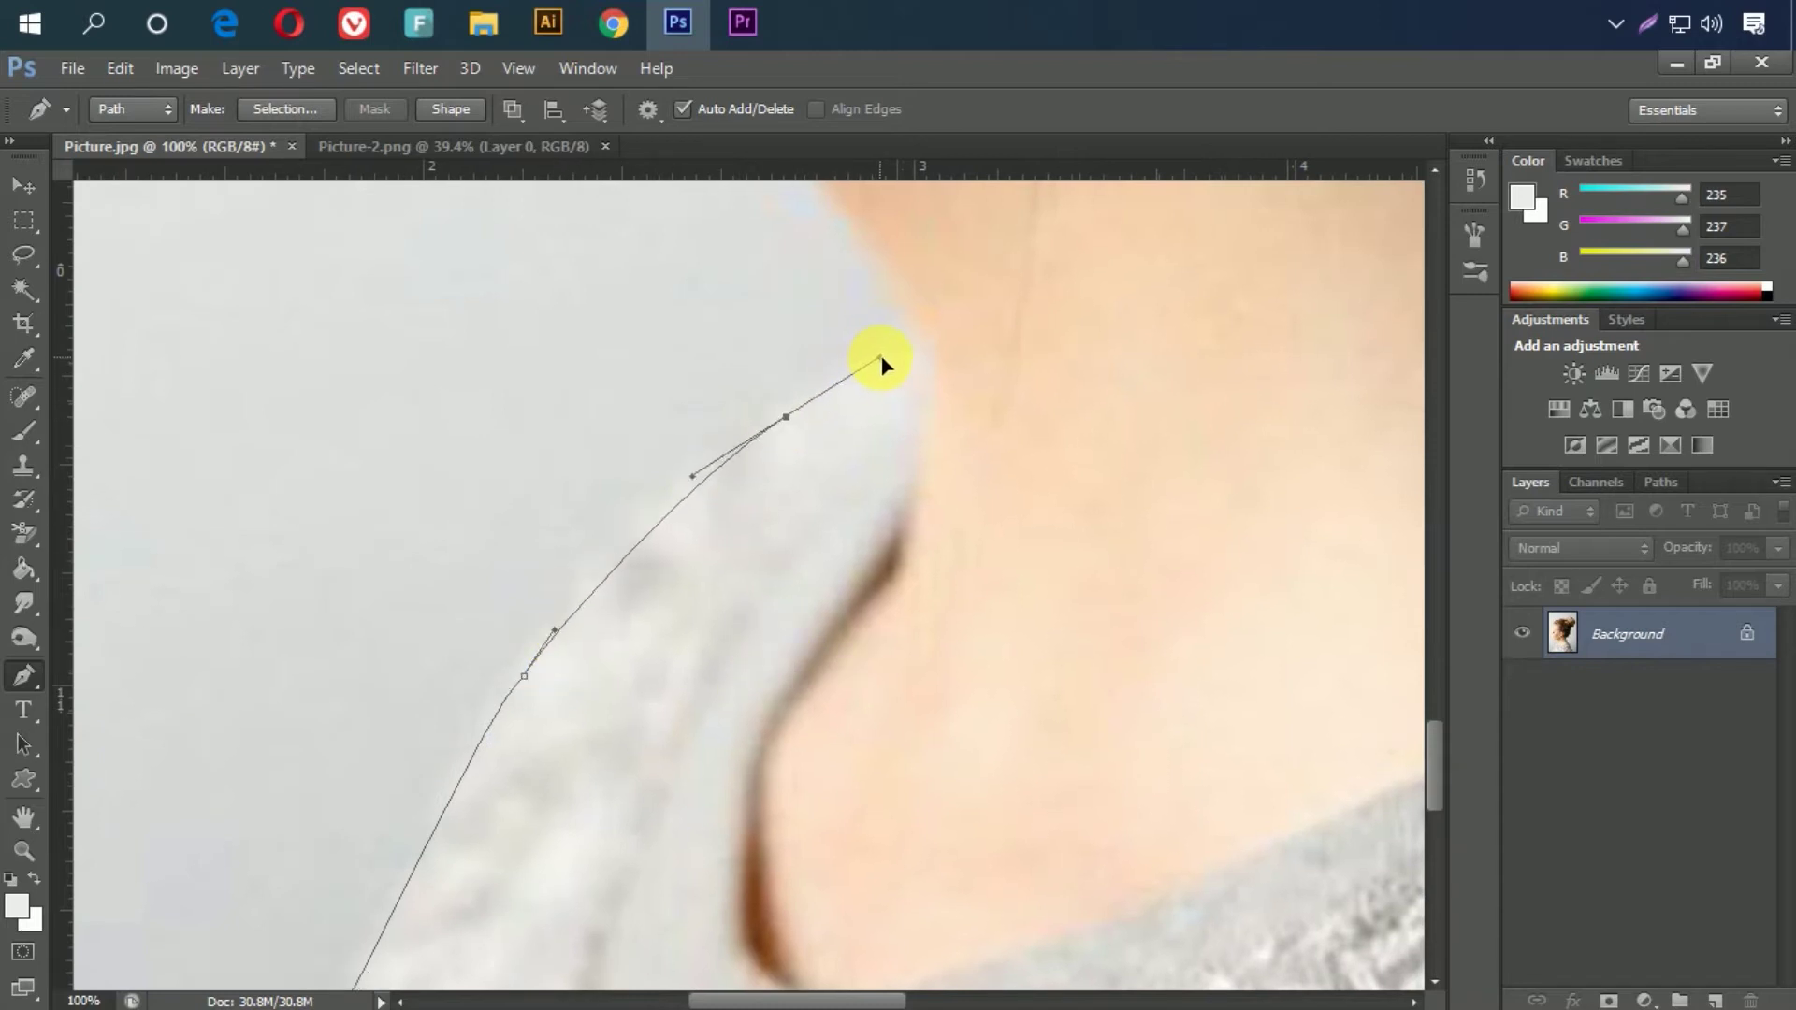
left_click_drag(1057, 453, 946, 754)
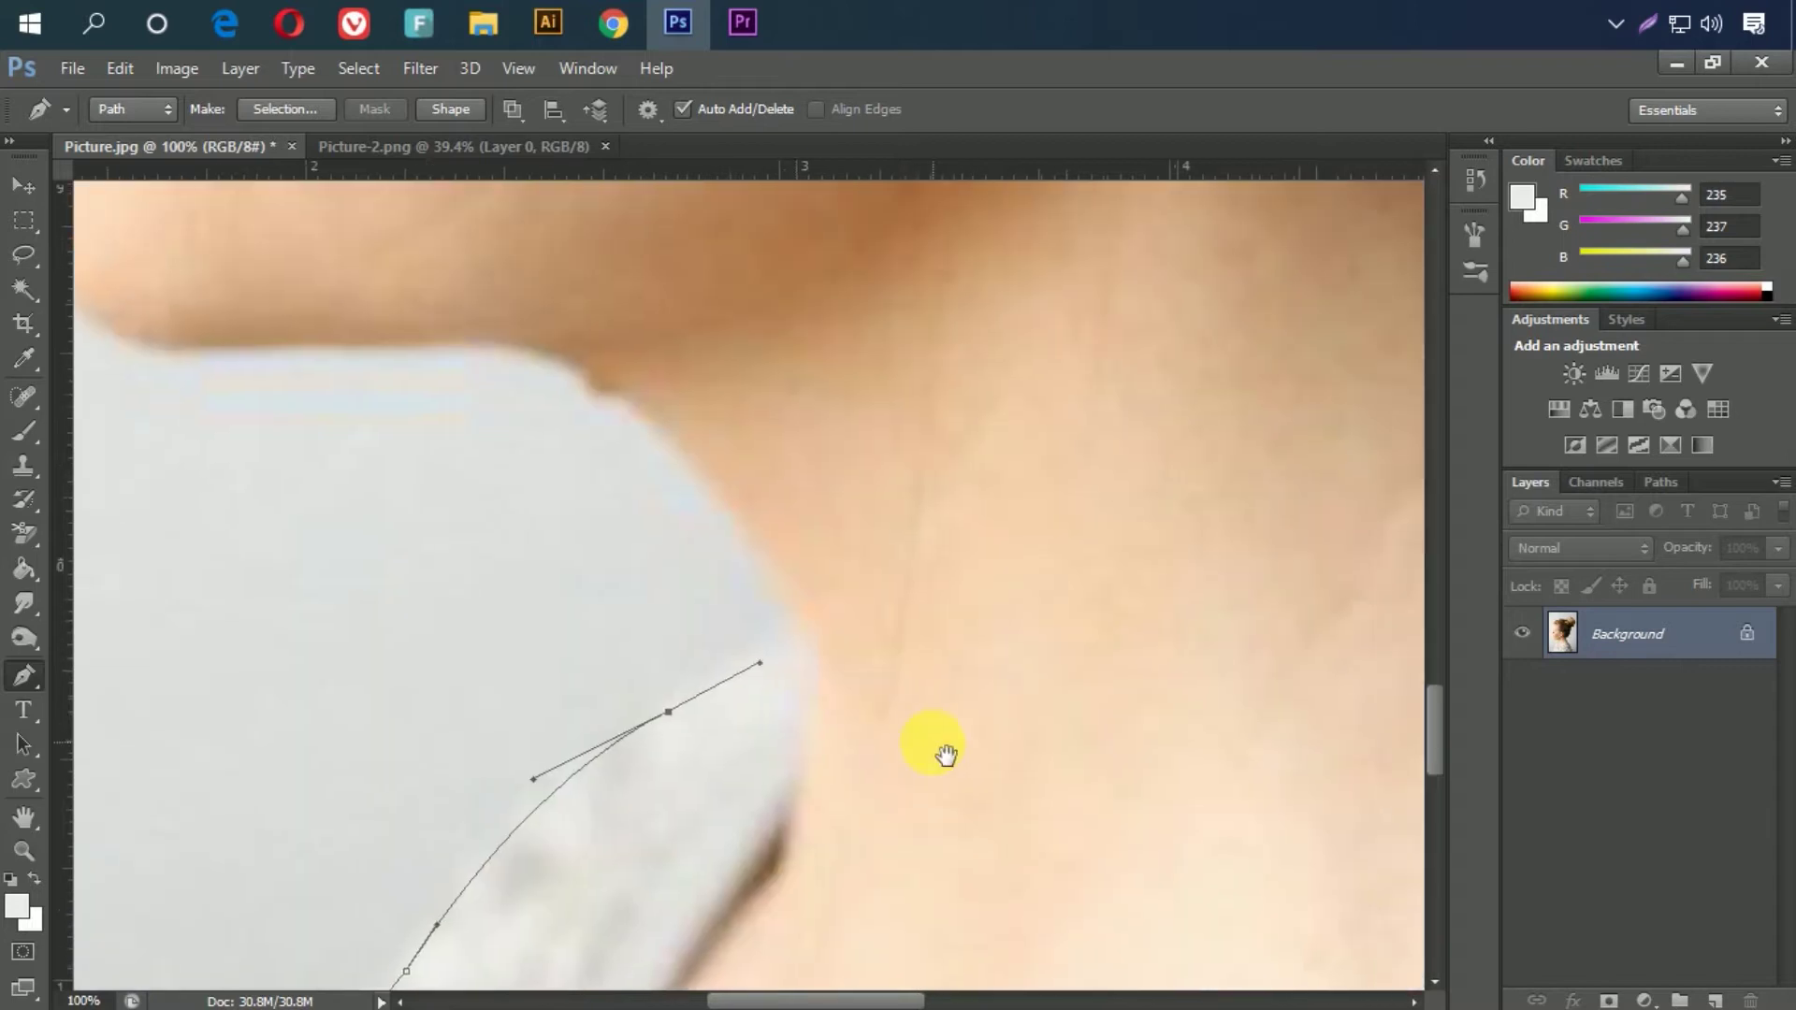
left_click_drag(862, 617, 914, 684)
left_click_drag(658, 458, 585, 412)
left_click_drag(959, 492, 1154, 613)
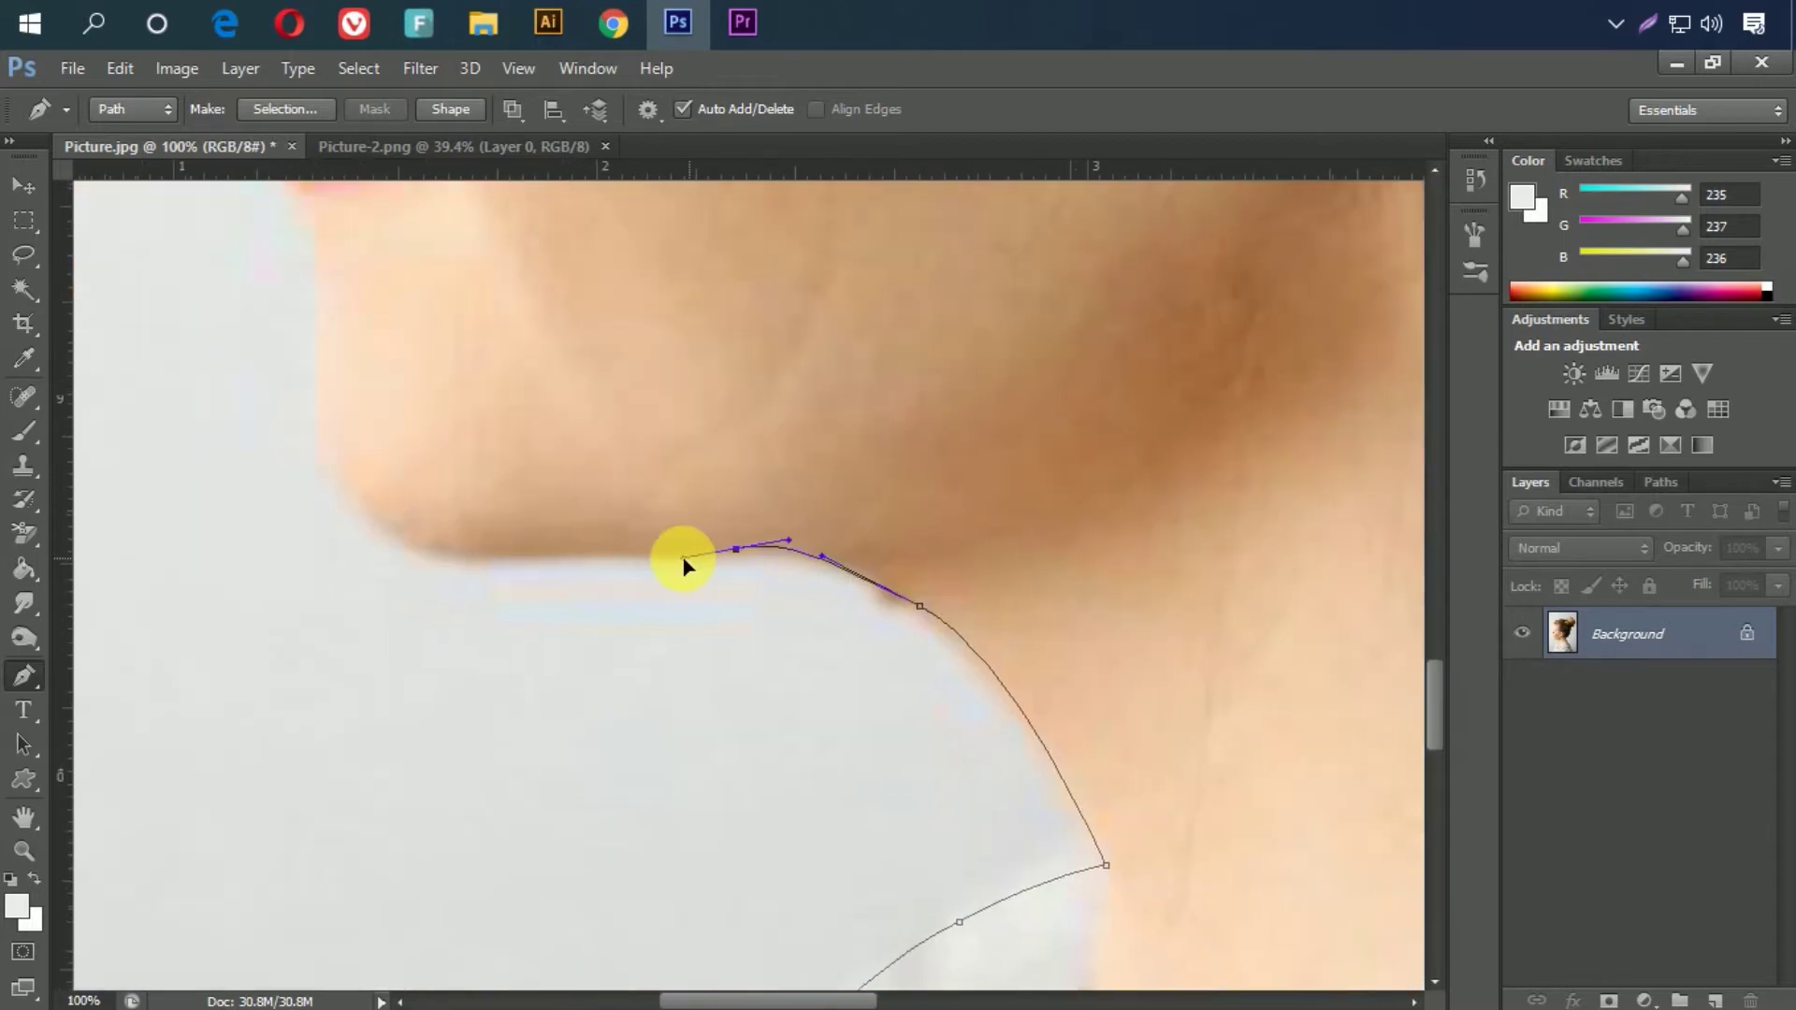
left_click_drag(677, 556, 907, 638)
mouse_move(832, 591)
left_mouse_down()
mouse_move(1014, 762)
mouse_move(1062, 748)
left_mouse_up()
Step: Zoom in on the lips and add an anchor point just below them
scroll(965, 625, "up", 4)
scroll(1029, 669, "up", 1)
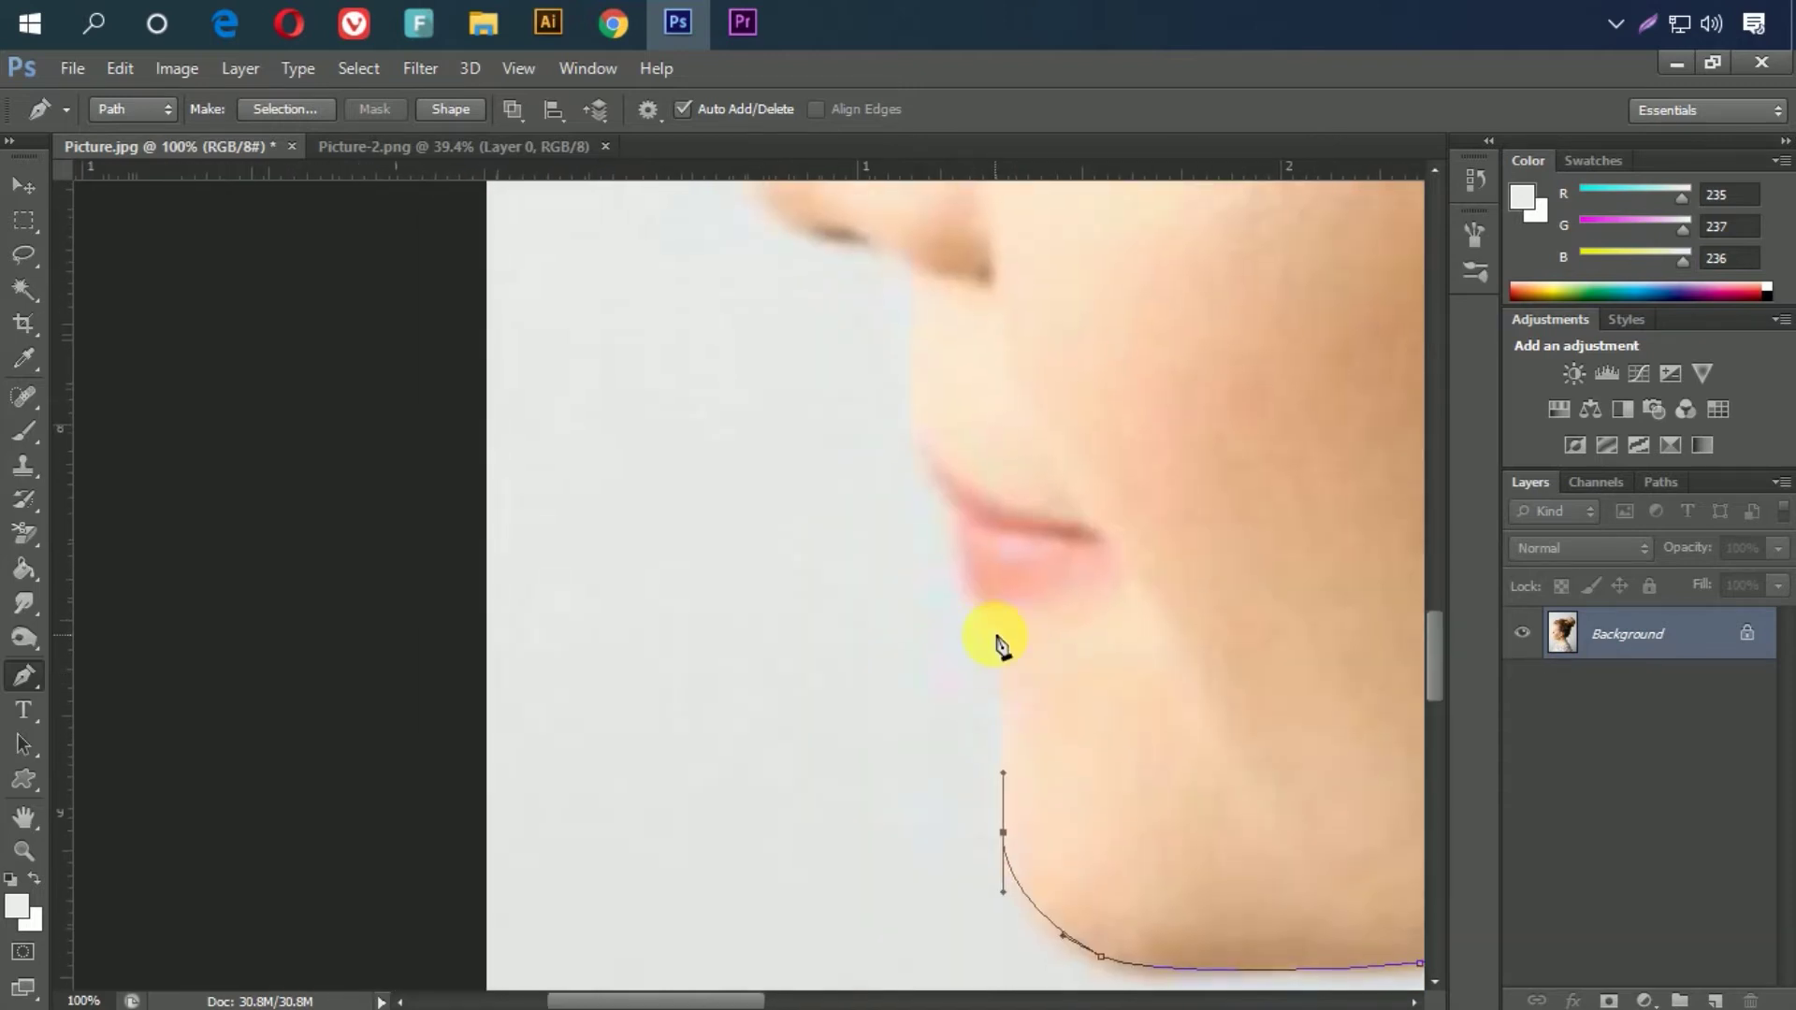
left_click_drag(816, 458, 962, 525)
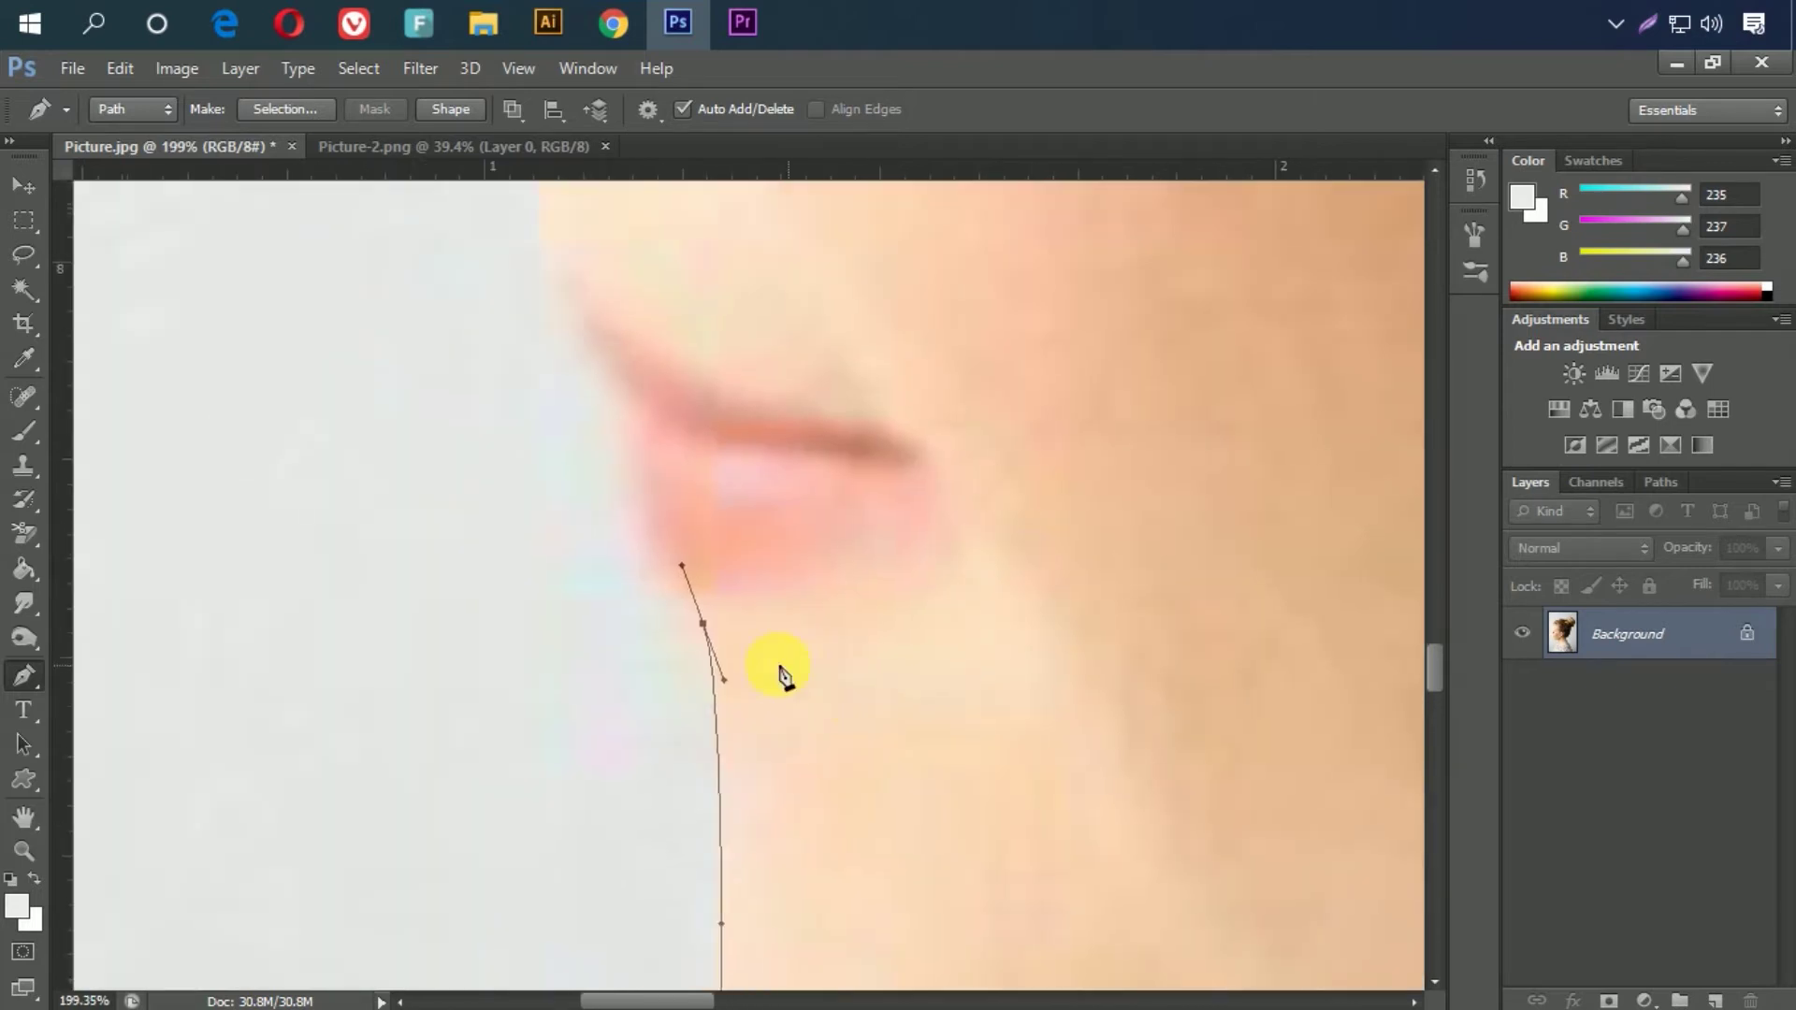
scroll(895, 681, "up", 2)
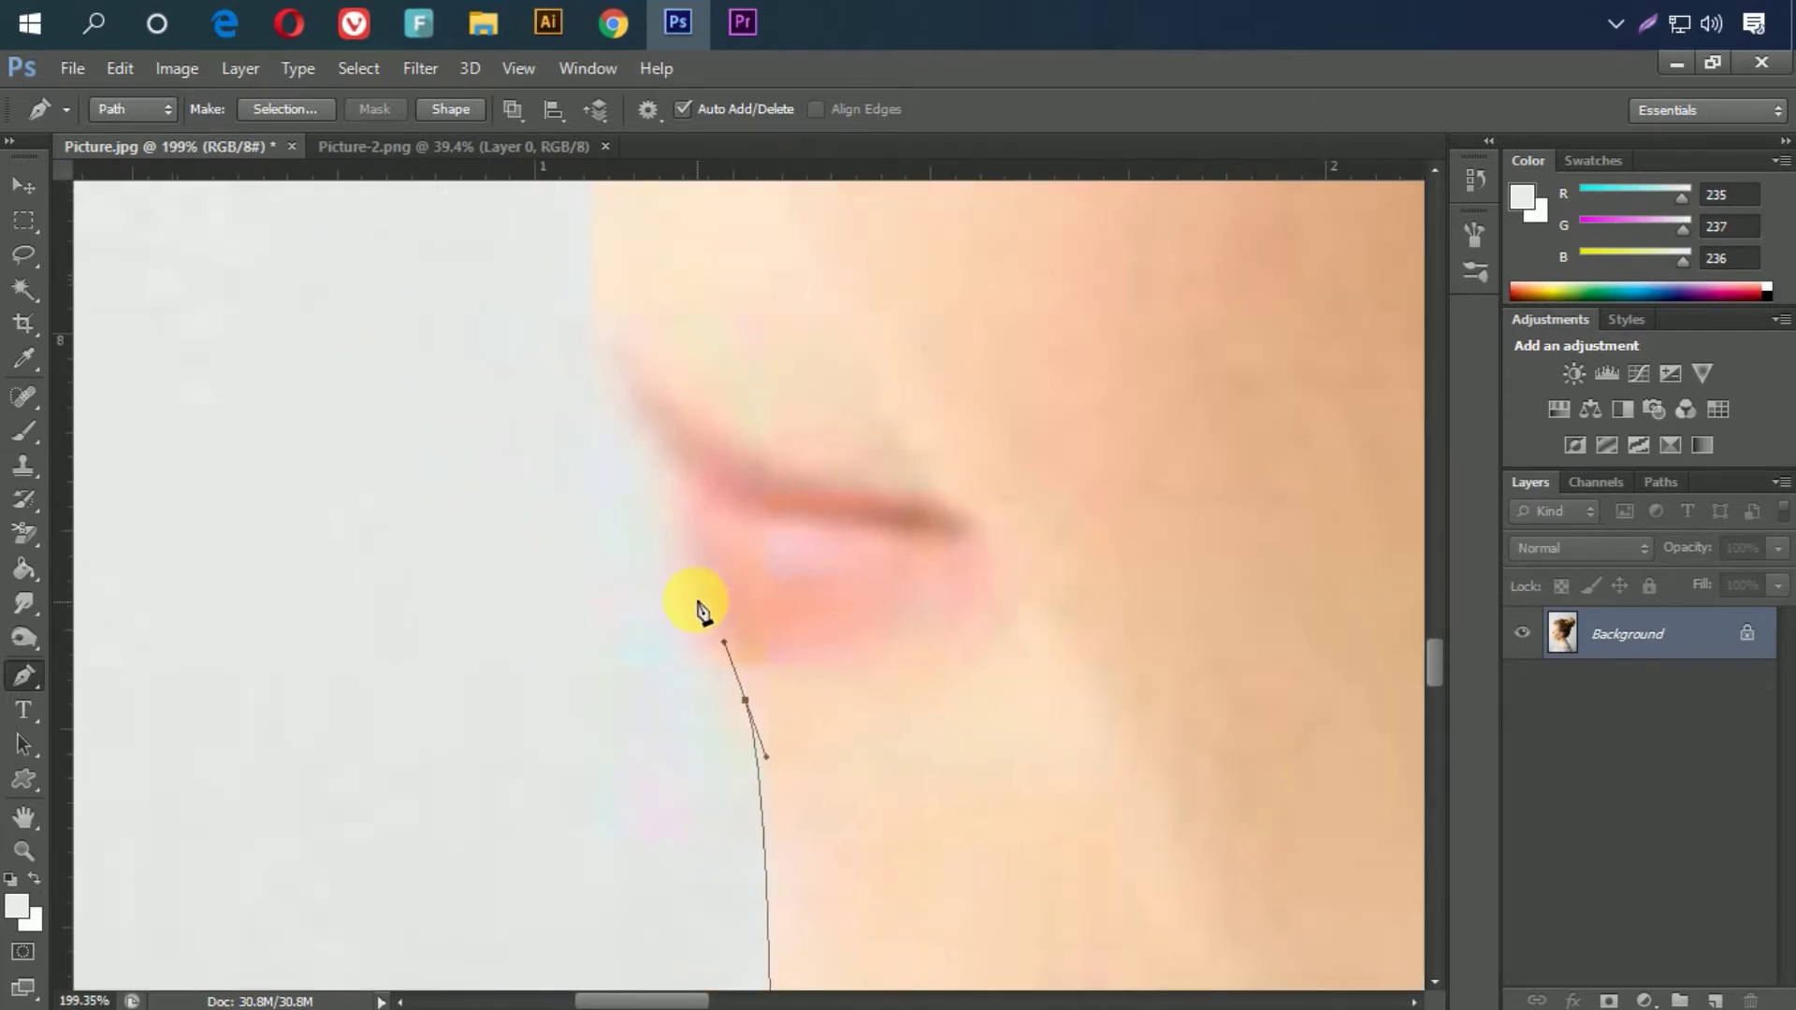
left_click(681, 540)
scroll(749, 621, "up", 2)
scroll(749, 621, "up", 1)
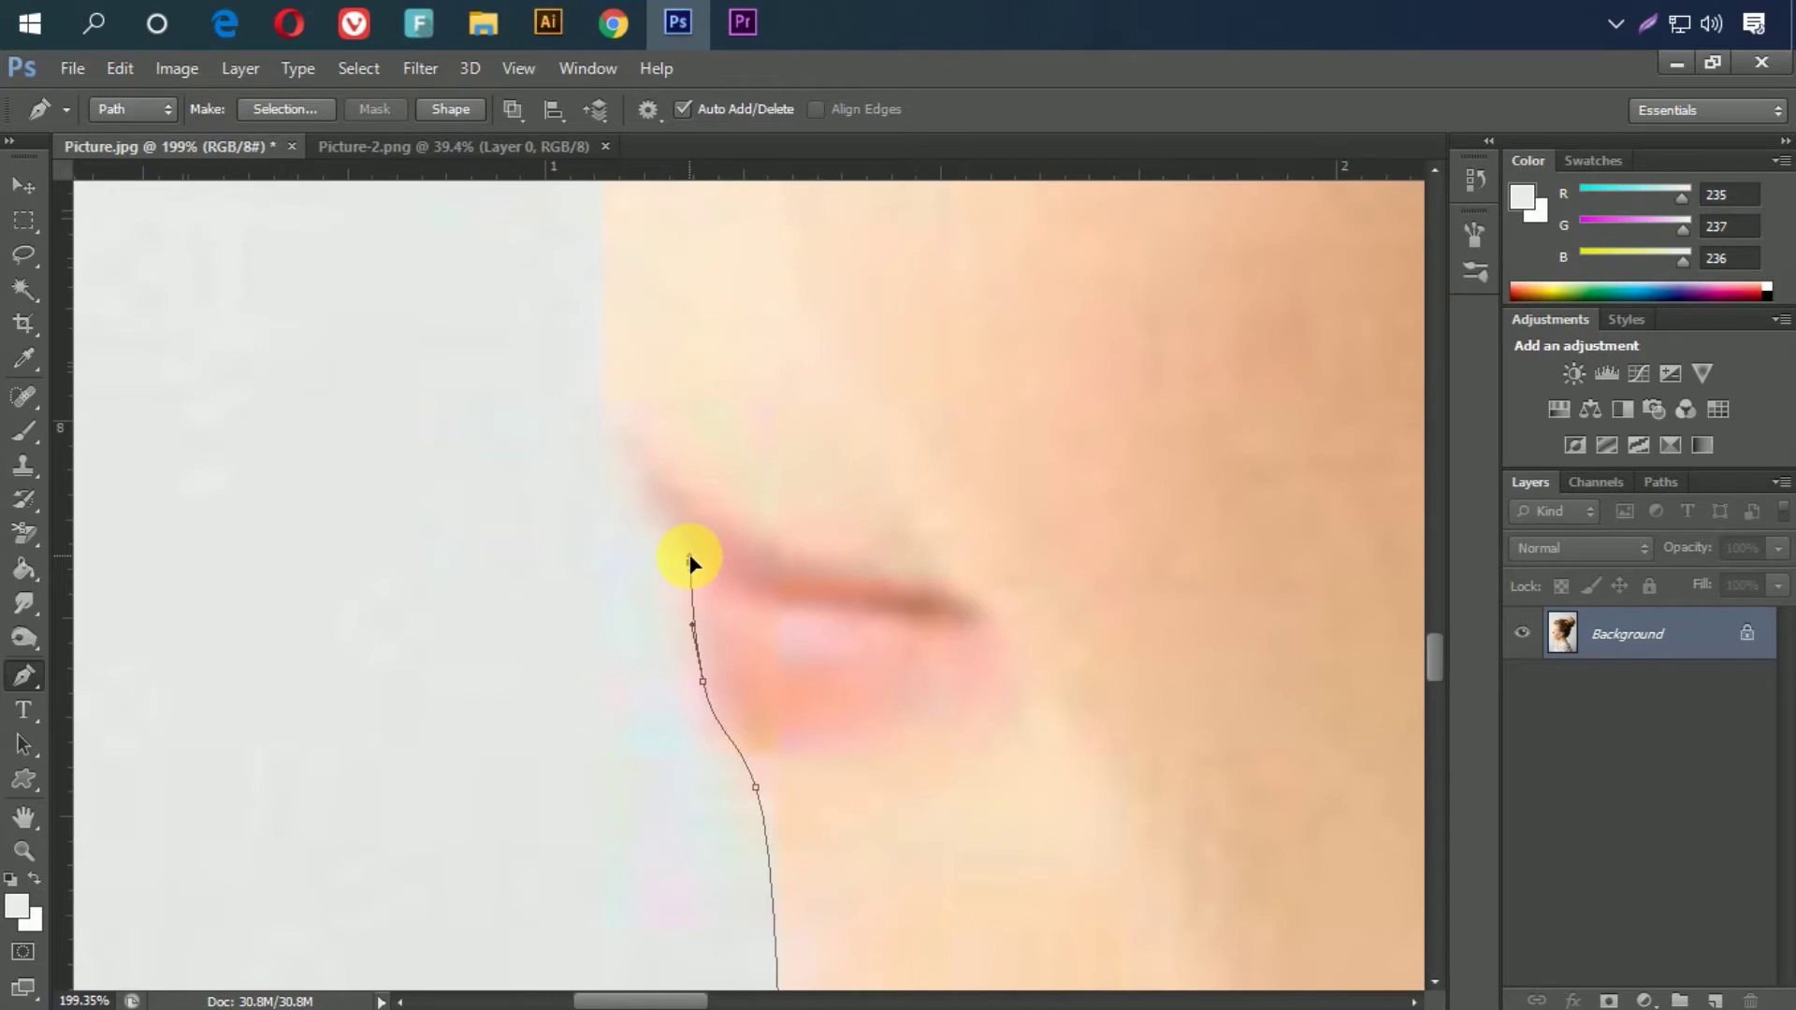
left_click_drag(765, 468, 720, 552)
Step: Extend the path over the lower and upper lips to just beneath the nose
left_click(719, 535)
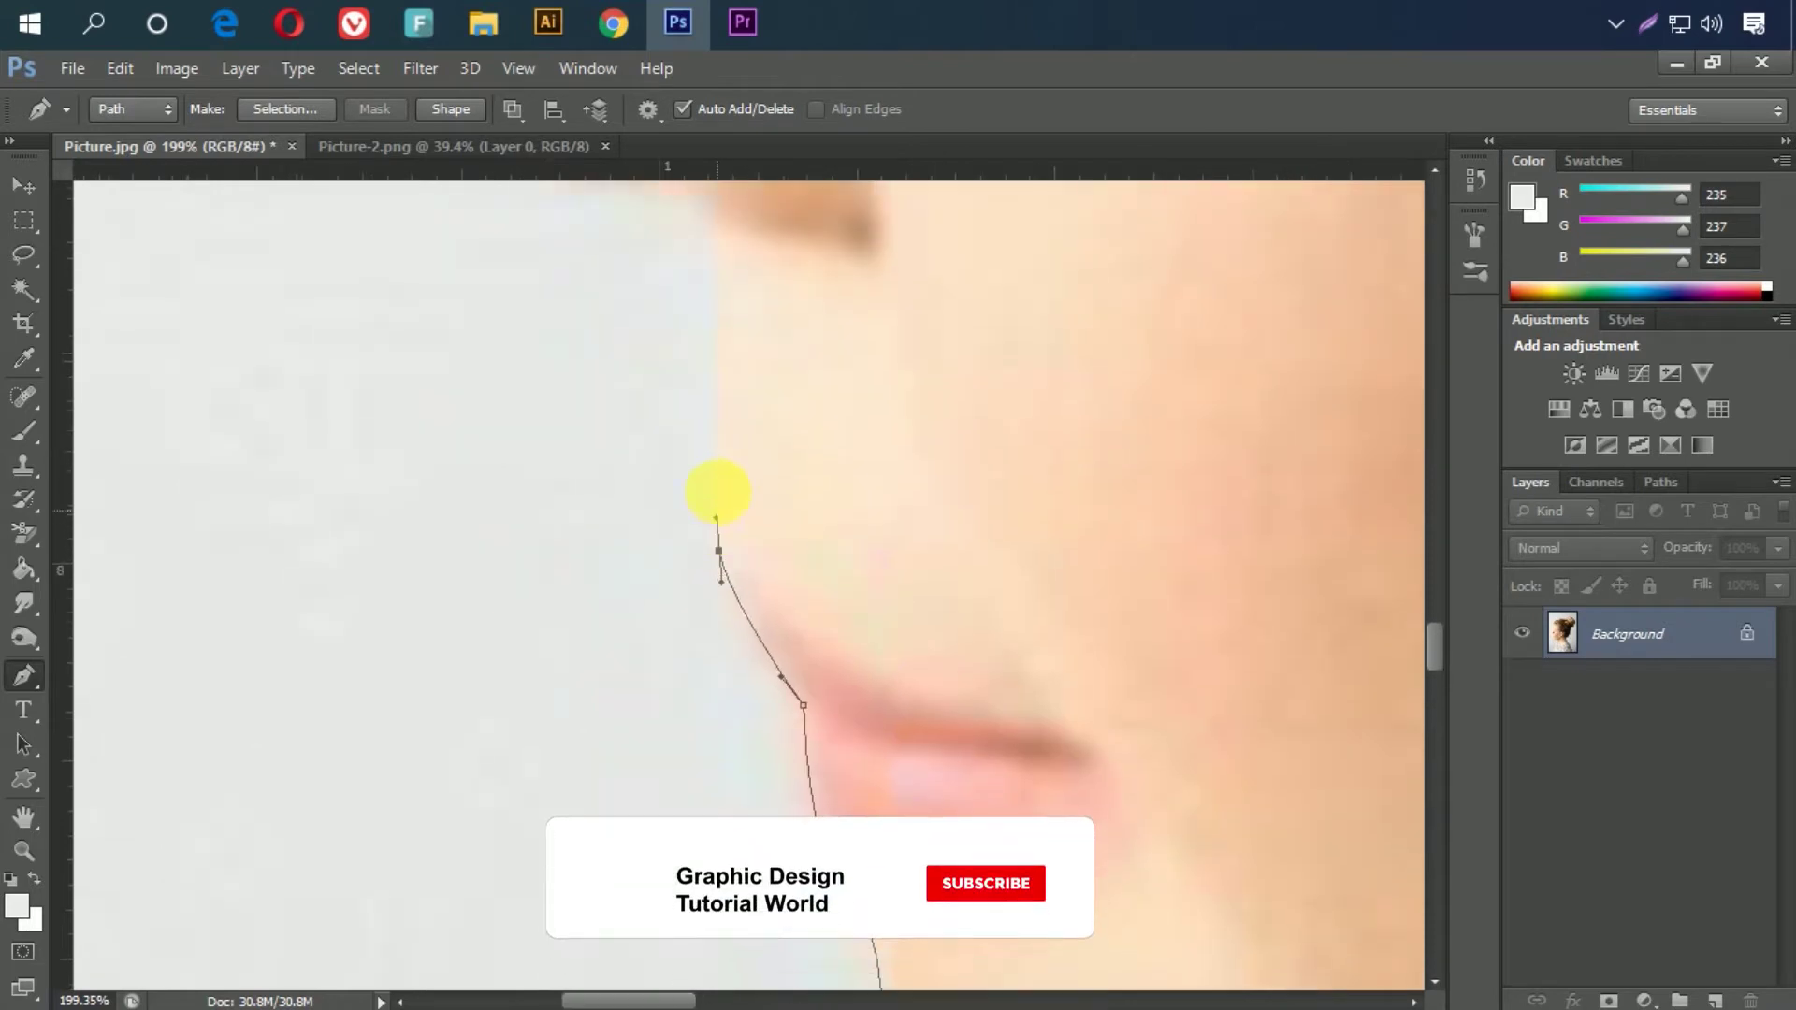
left_click_drag(716, 364, 715, 549)
left_click(728, 527)
left_click(727, 493)
scroll(802, 588, "up", 3)
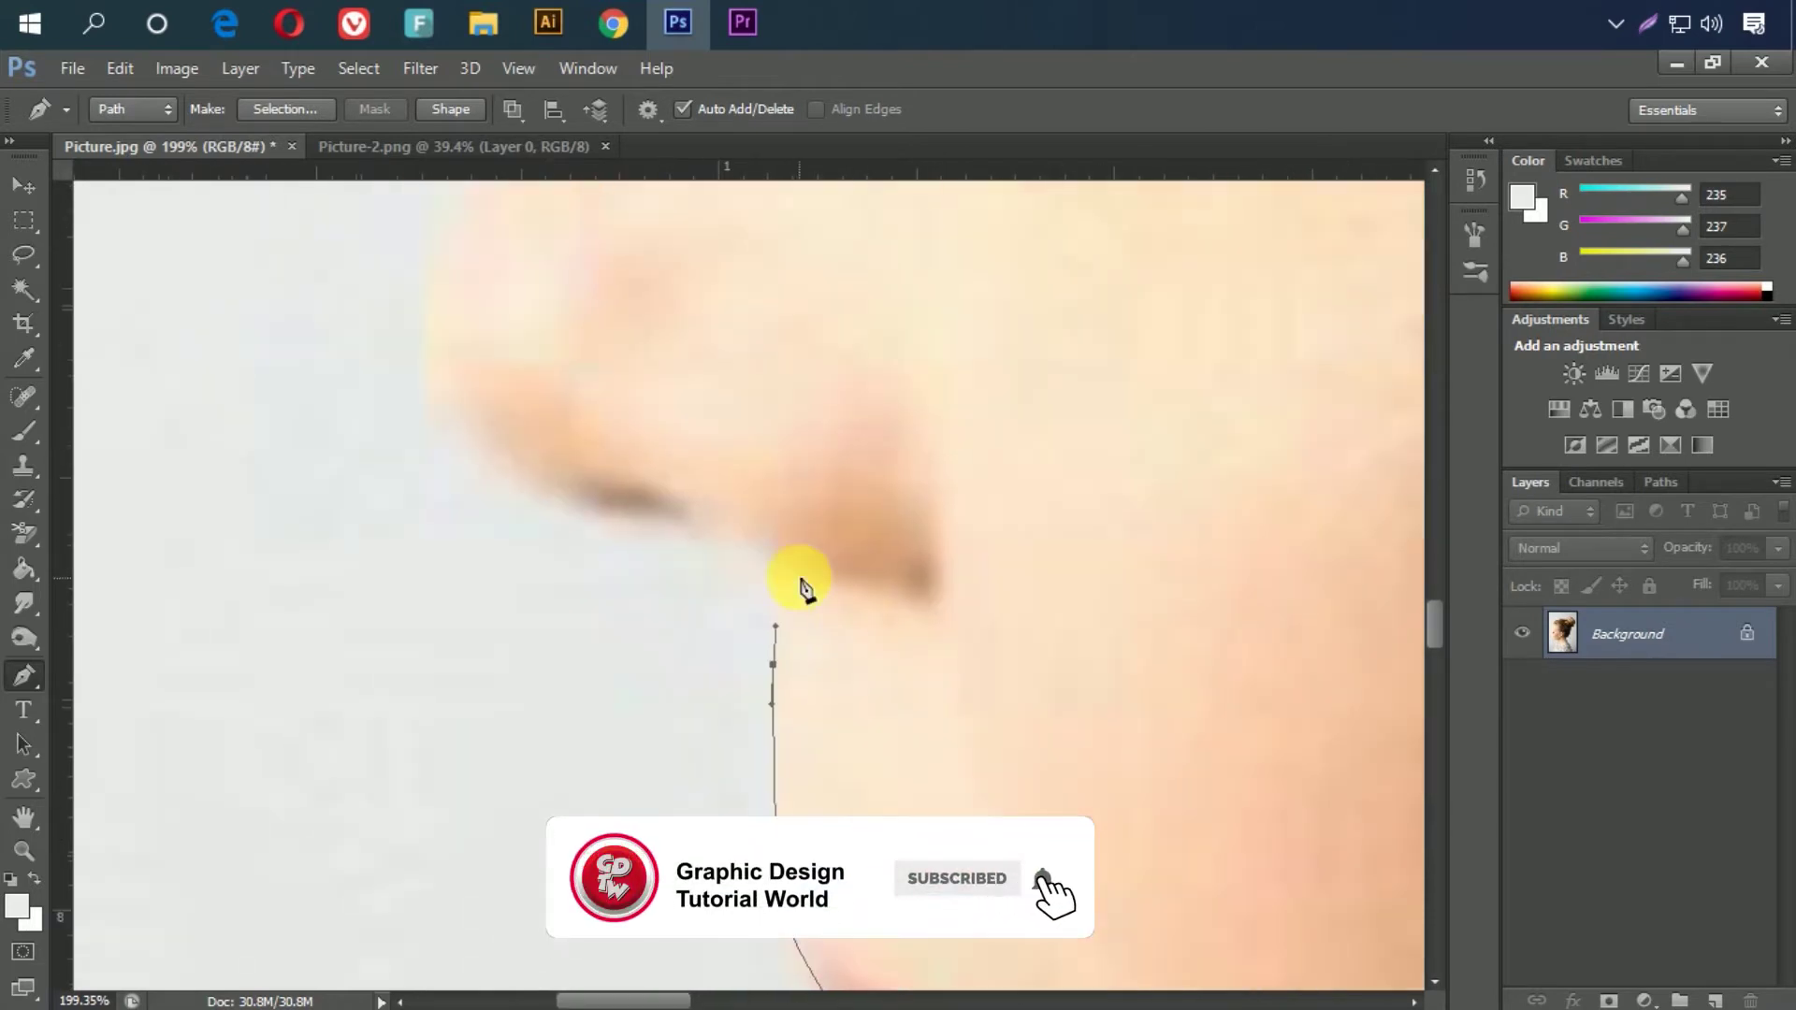
scroll(888, 608, "up", 2)
left_click(872, 621)
scroll(897, 631, "up", 1)
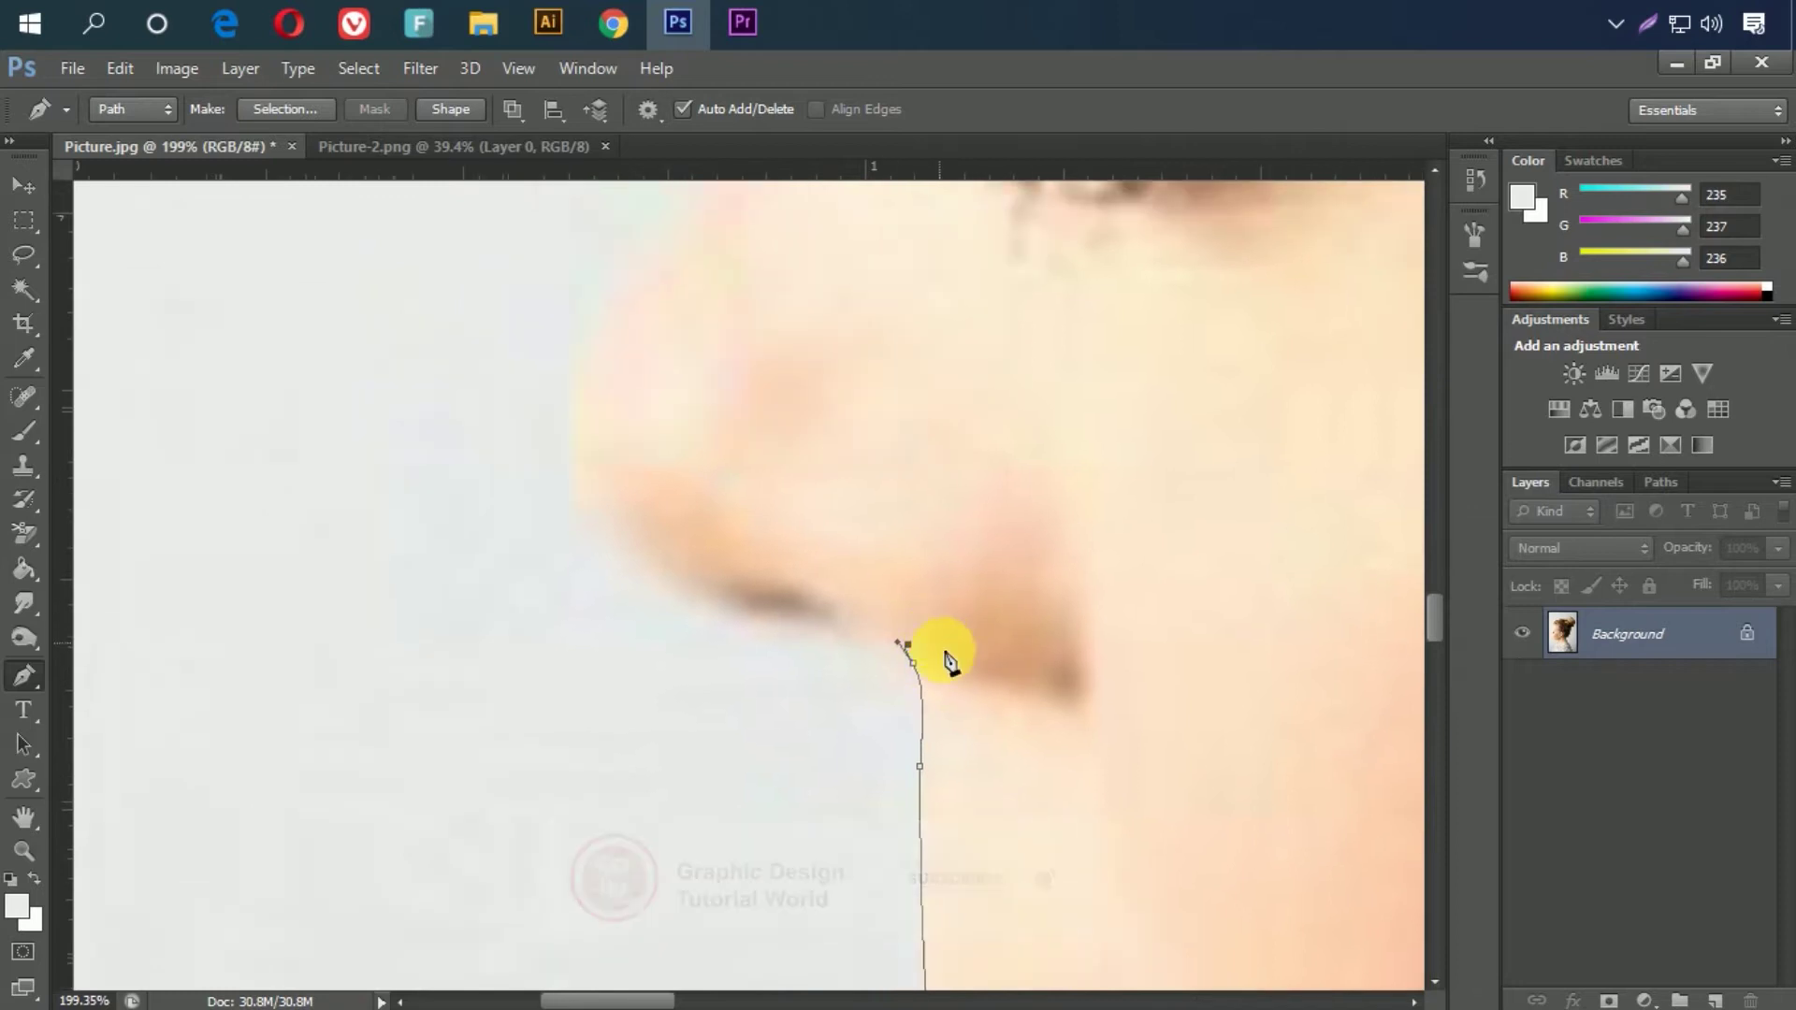
scroll(898, 645, "up", 5)
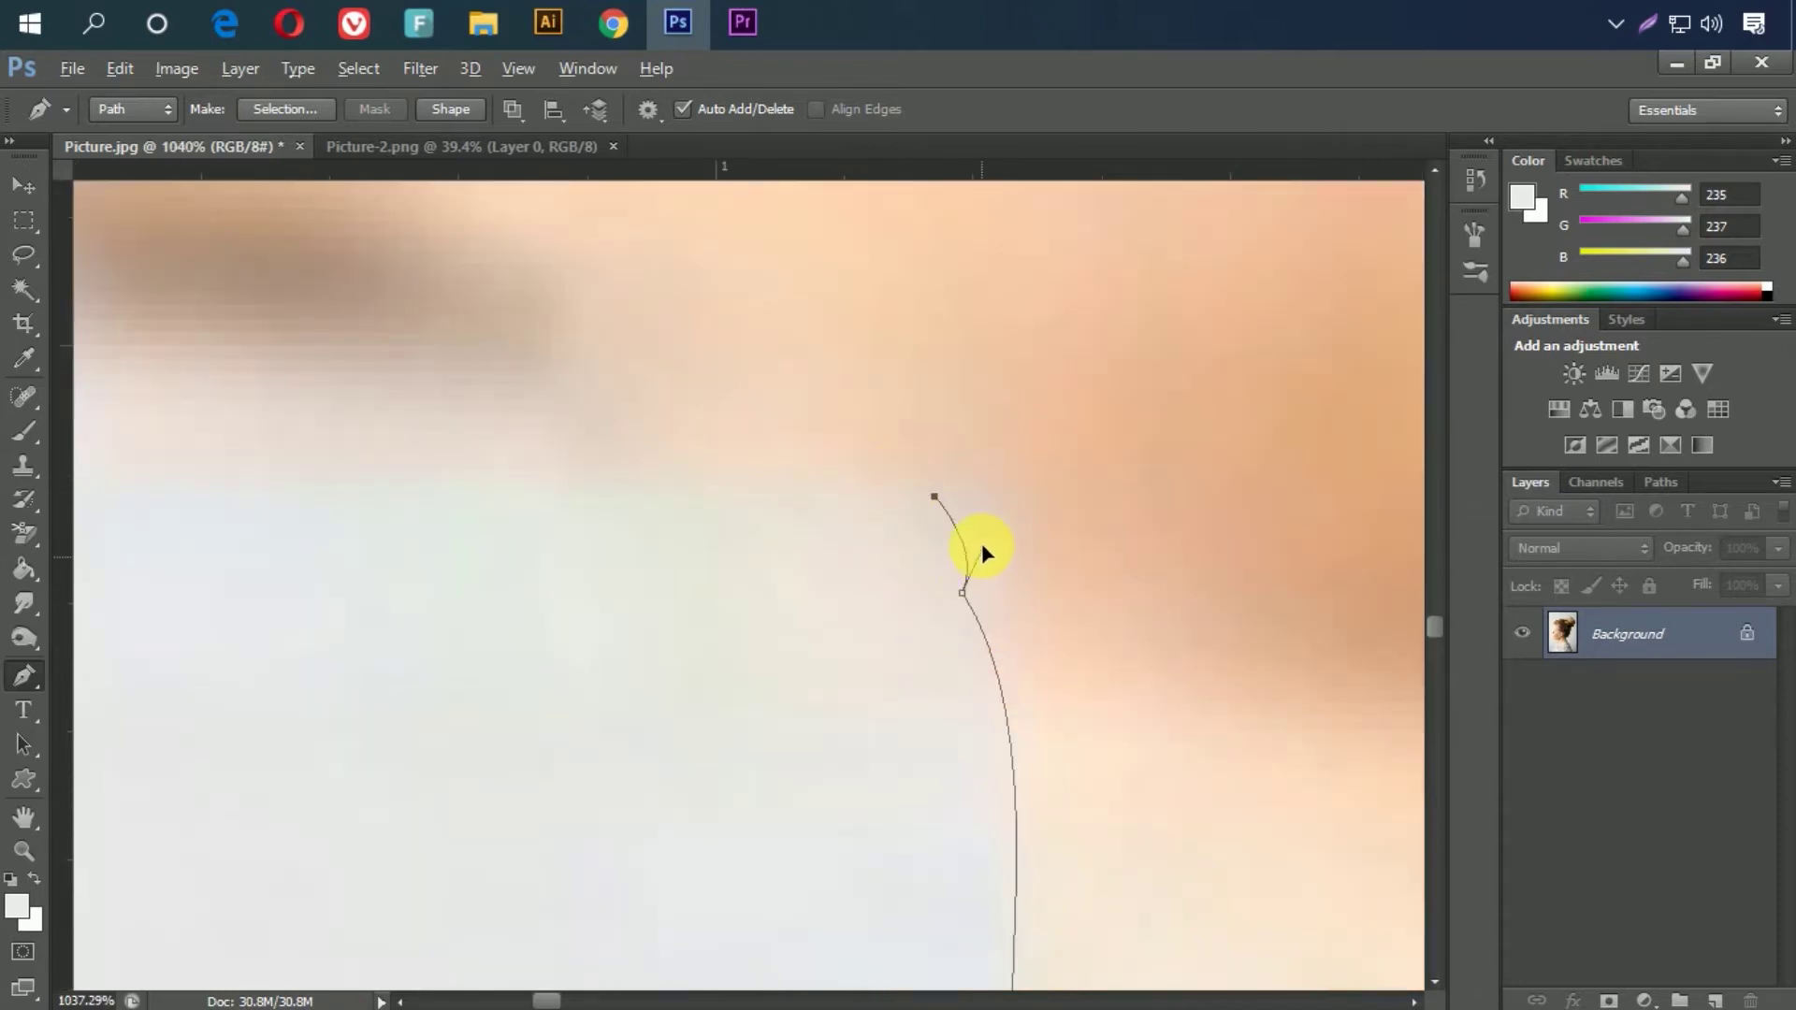
Step: Curve the path under the nose, then zoom out to show more of the face
mouse_move(976, 578)
left_mouse_down()
mouse_move(1031, 648)
mouse_move(1033, 699)
left_mouse_up()
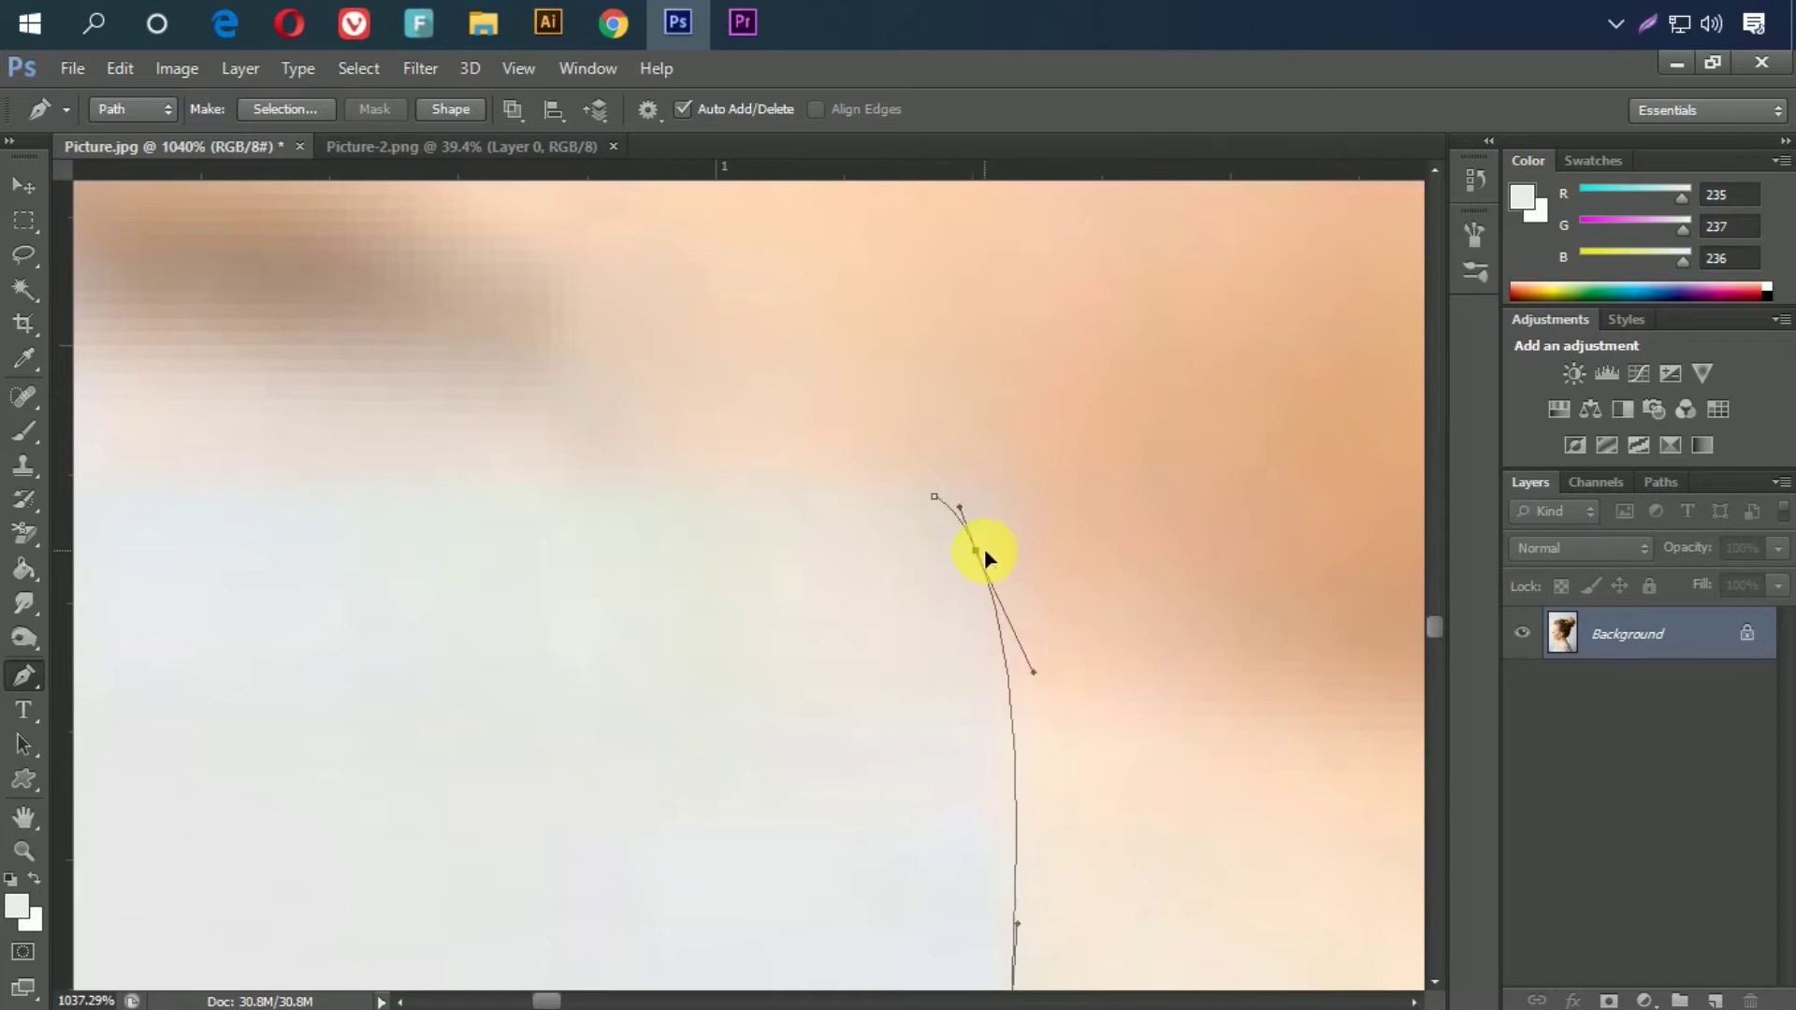
left_click_drag(609, 472, 1092, 600)
left_click(902, 633, "alt")
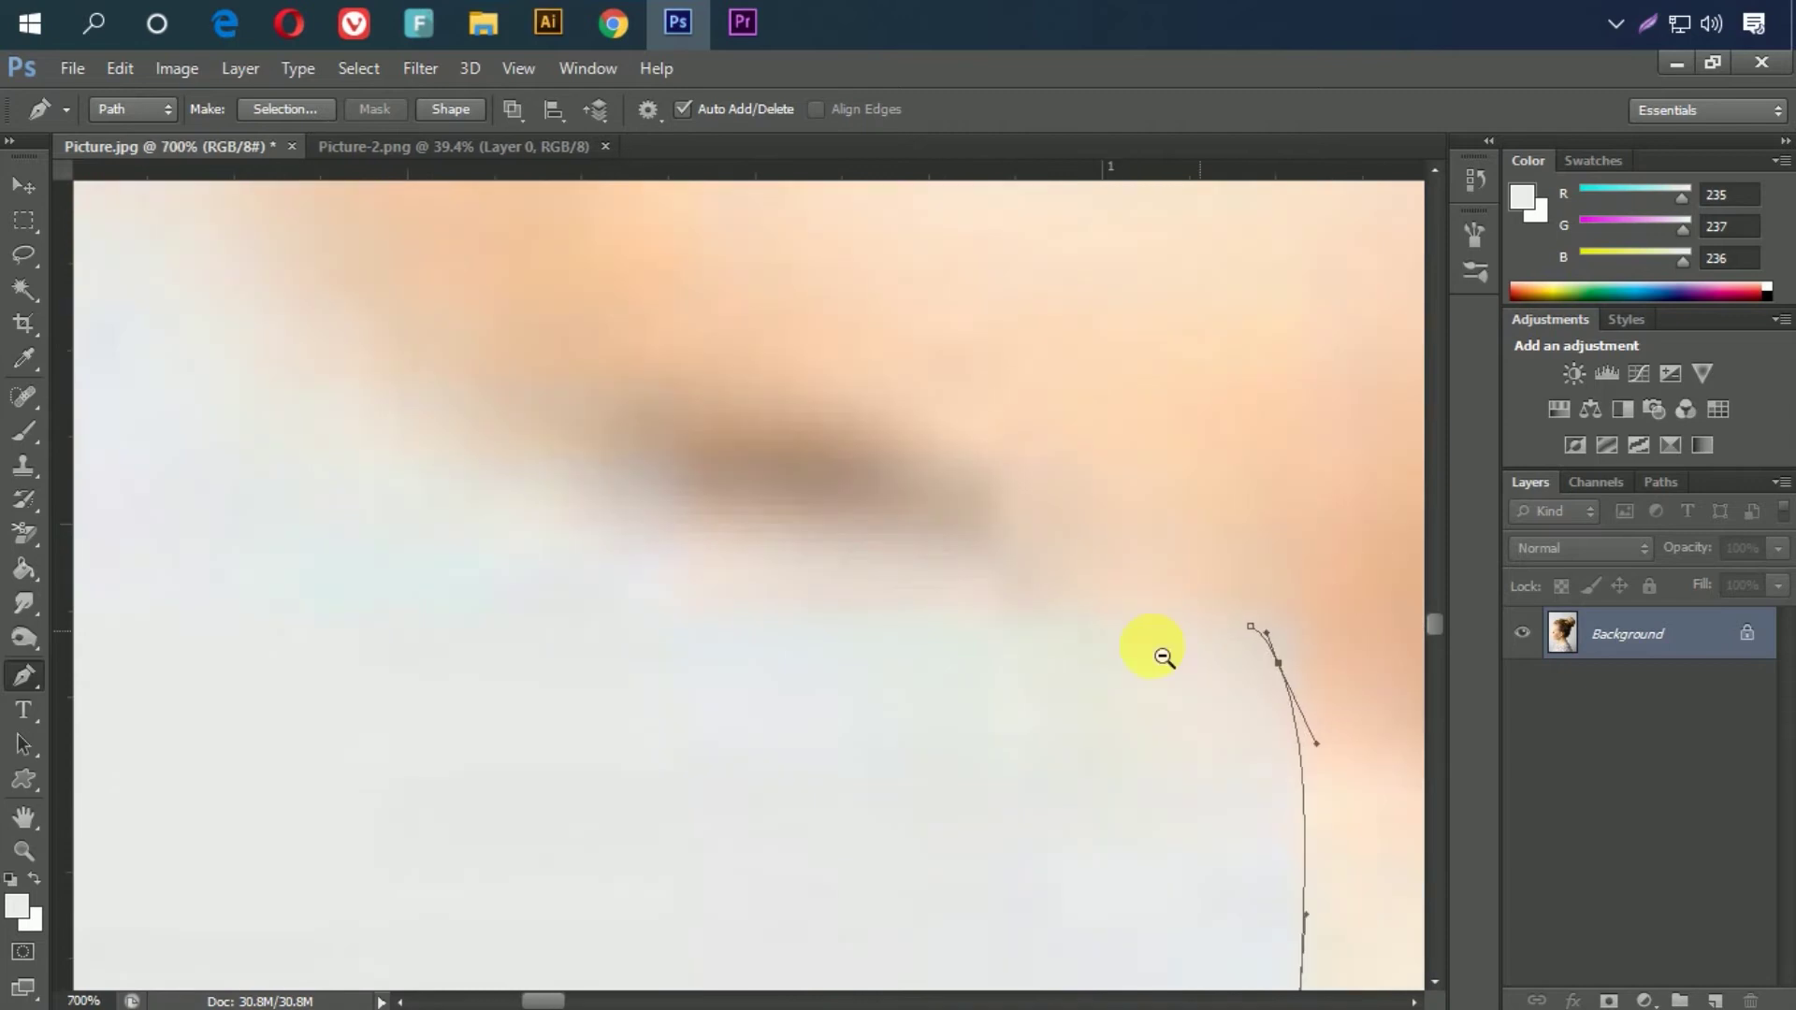
left_click_drag(1302, 609, 1017, 686)
scroll(994, 690, "down", 4)
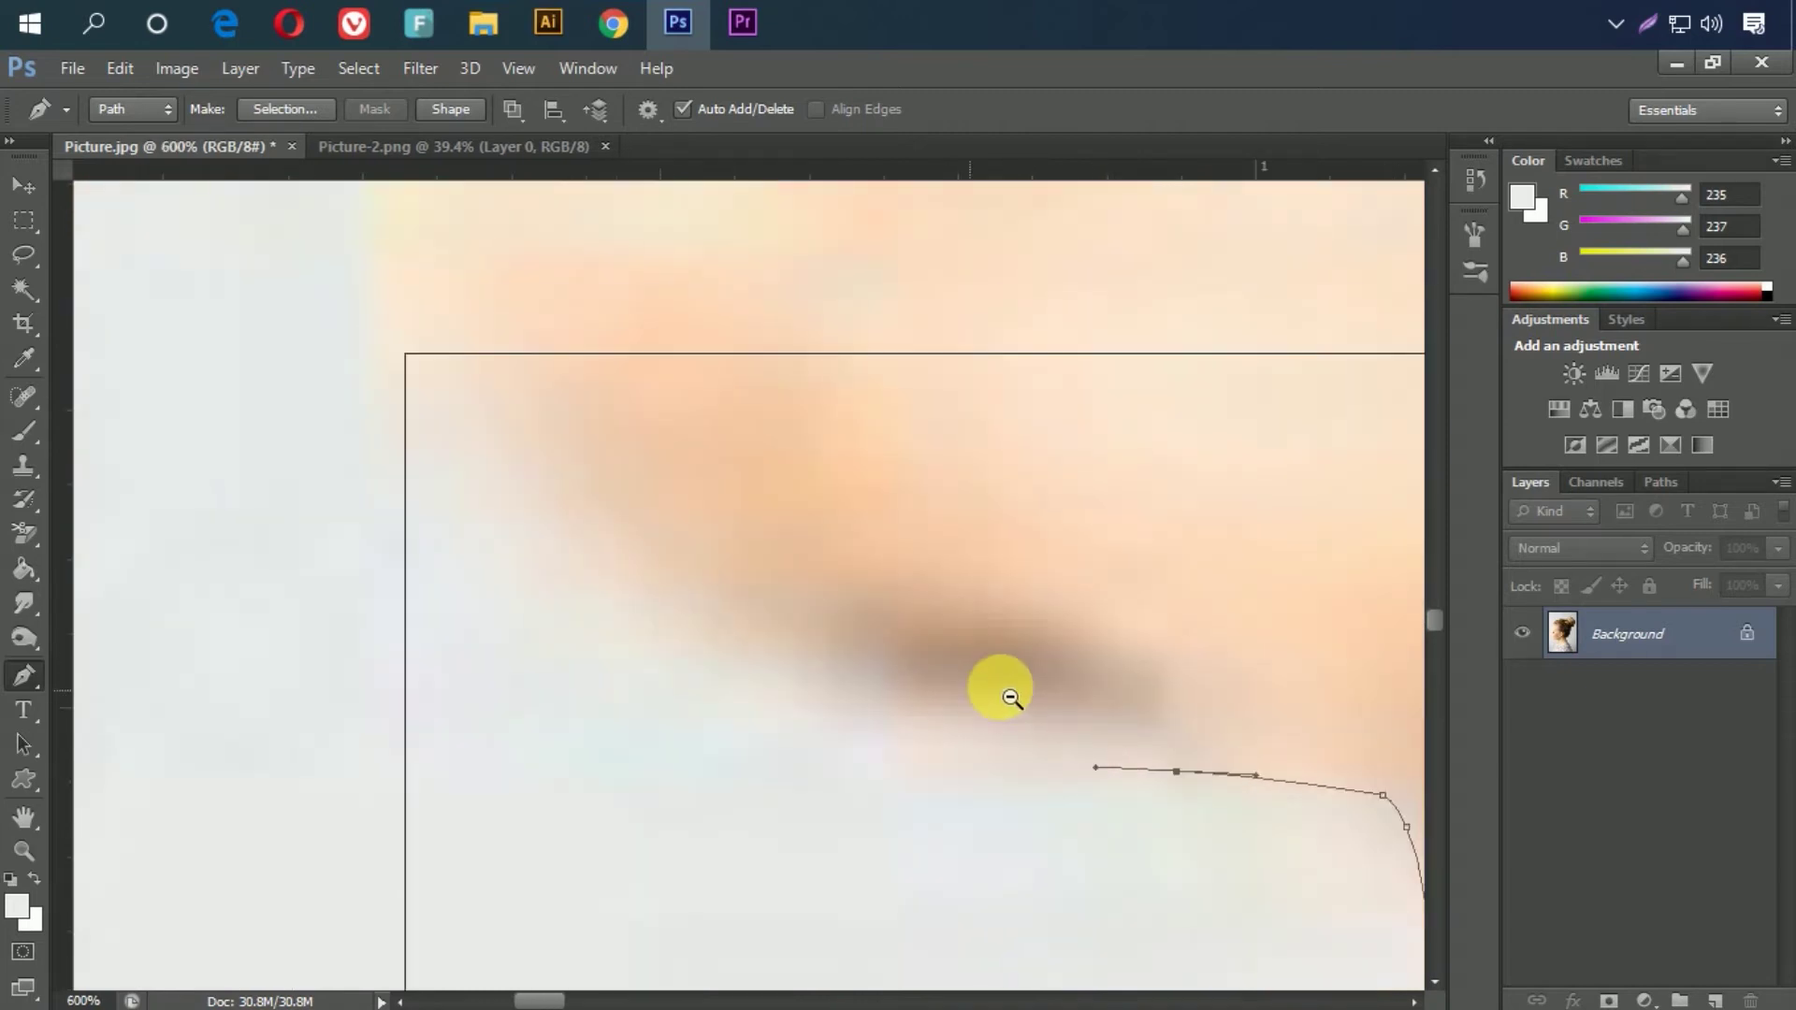
left_click_drag(1105, 757, 1080, 836)
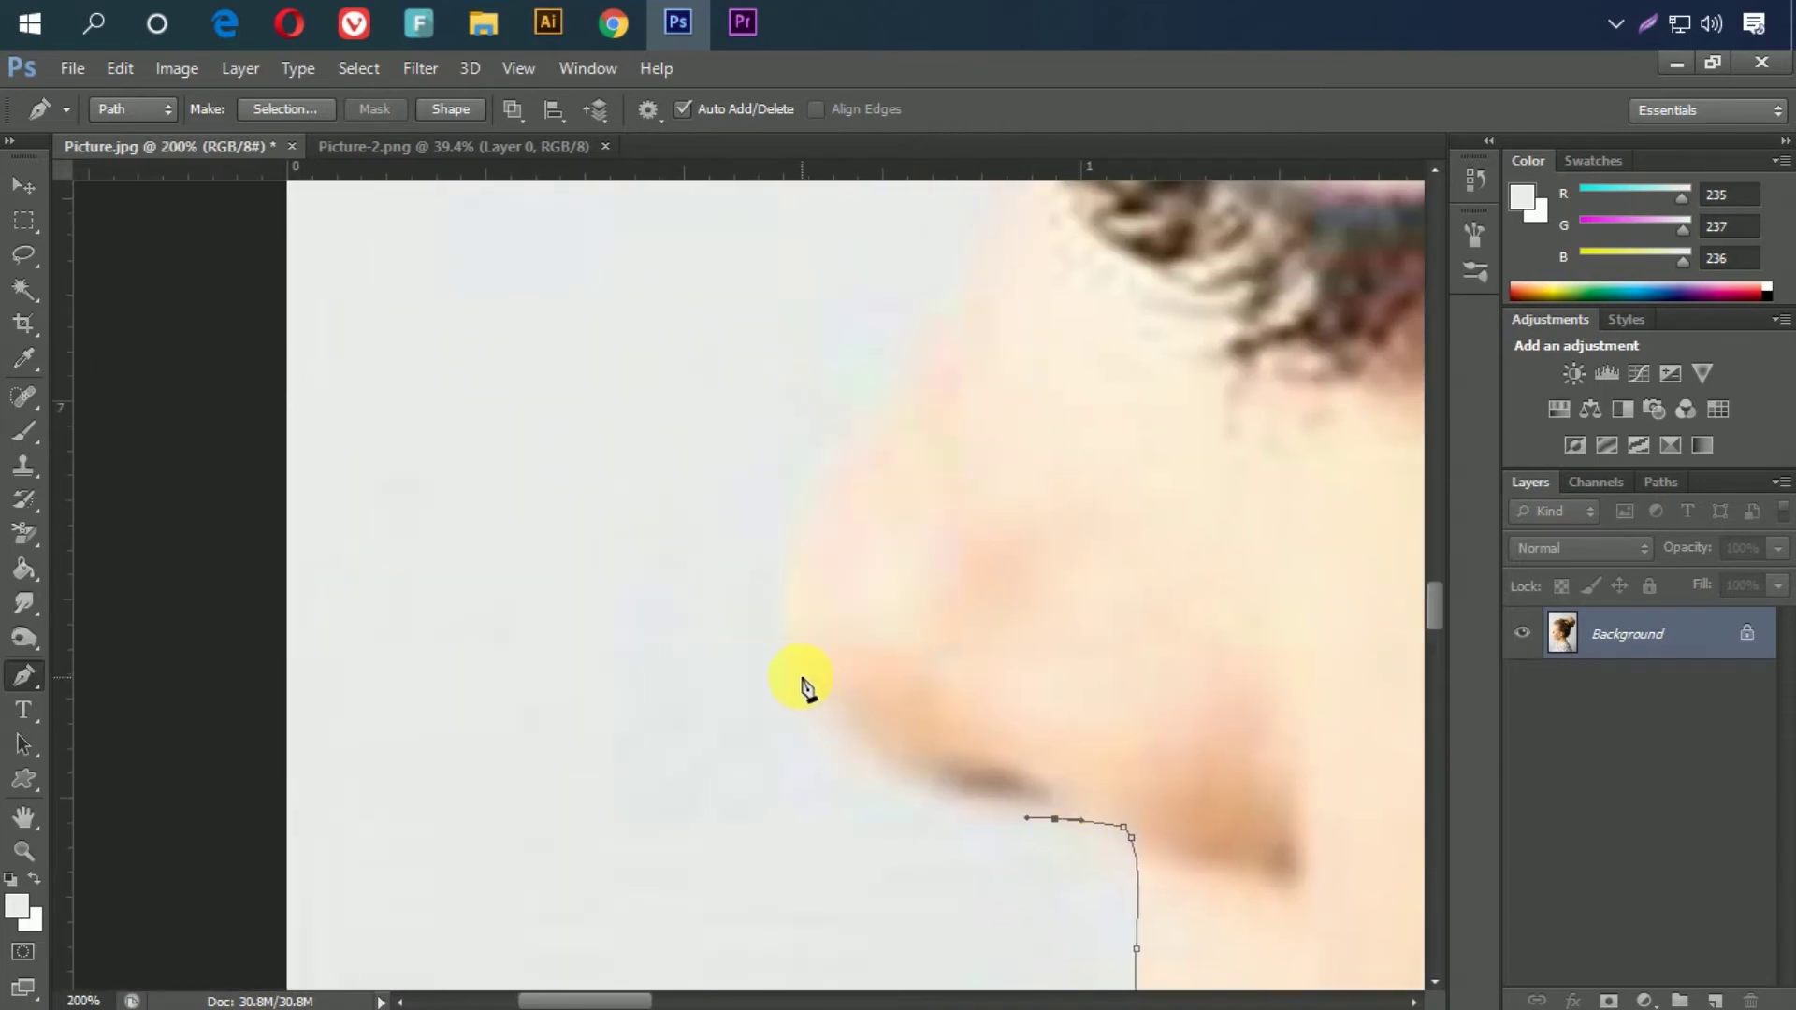
scroll(785, 614, "up", 3)
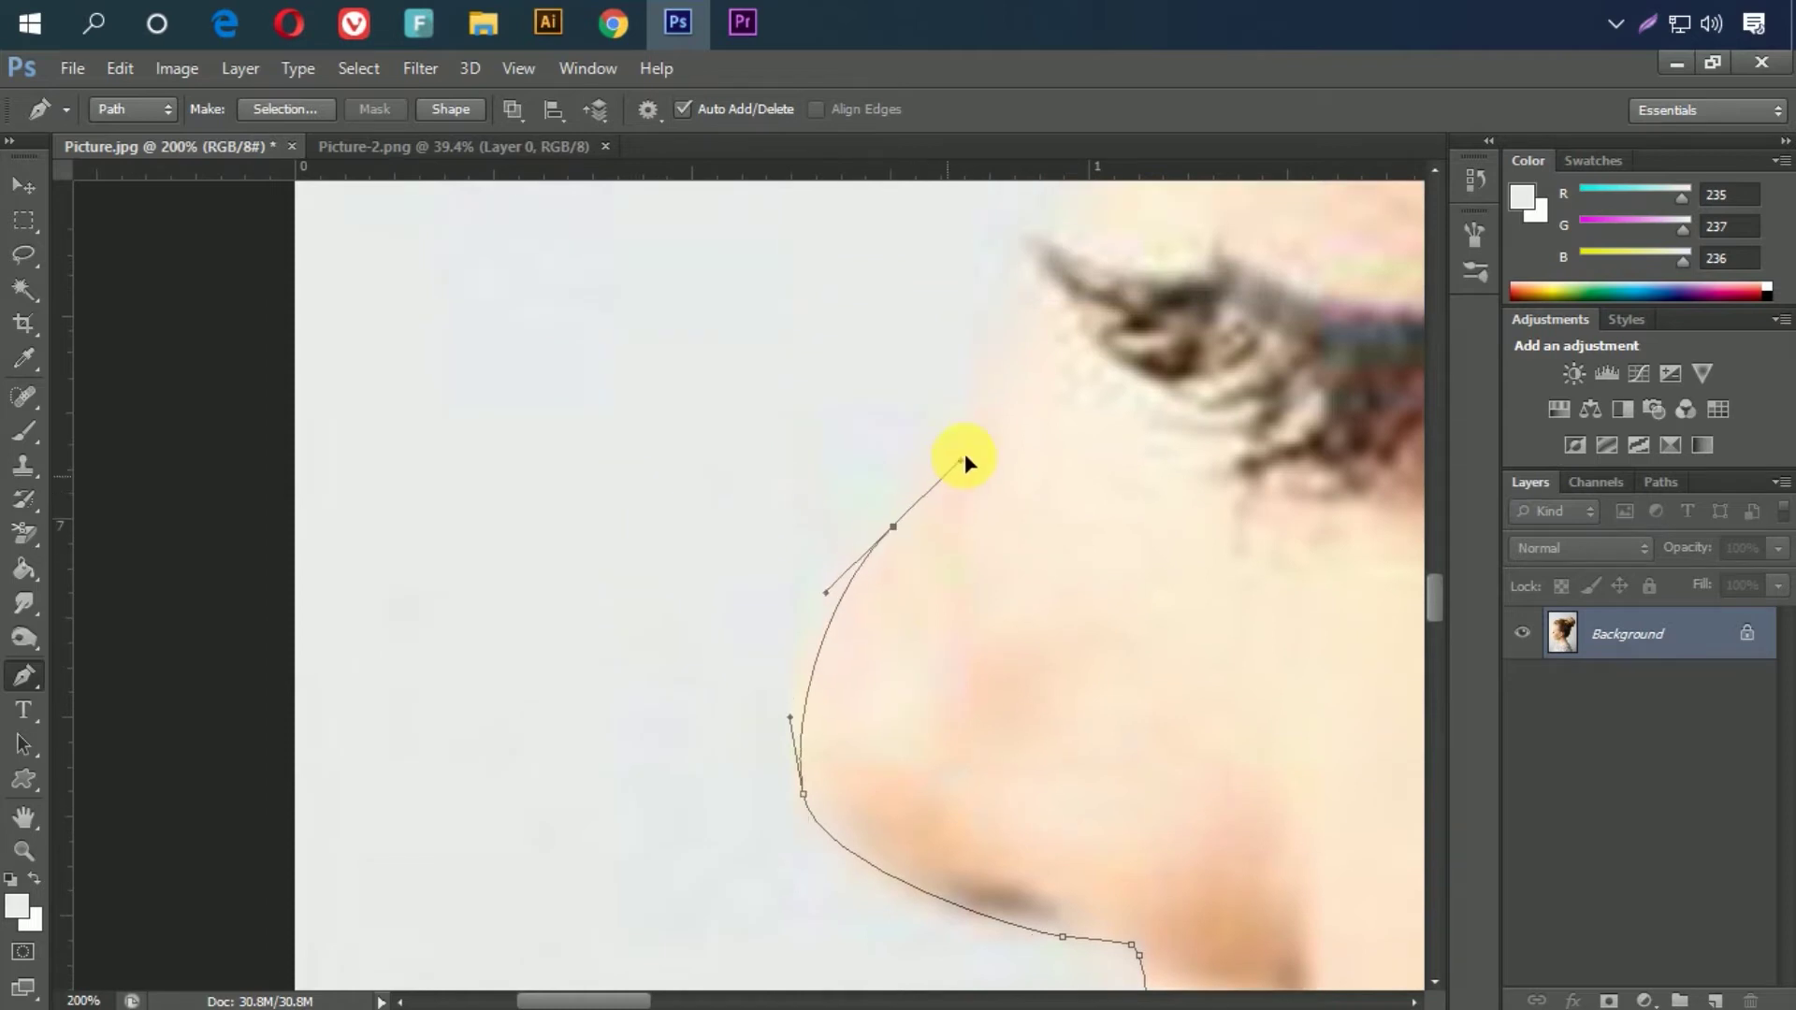
scroll(982, 435, "up", 6)
Step: Add curved anchors up the nose, at the eyelash tip, and along the forehead
left_click_drag(931, 611, 953, 551)
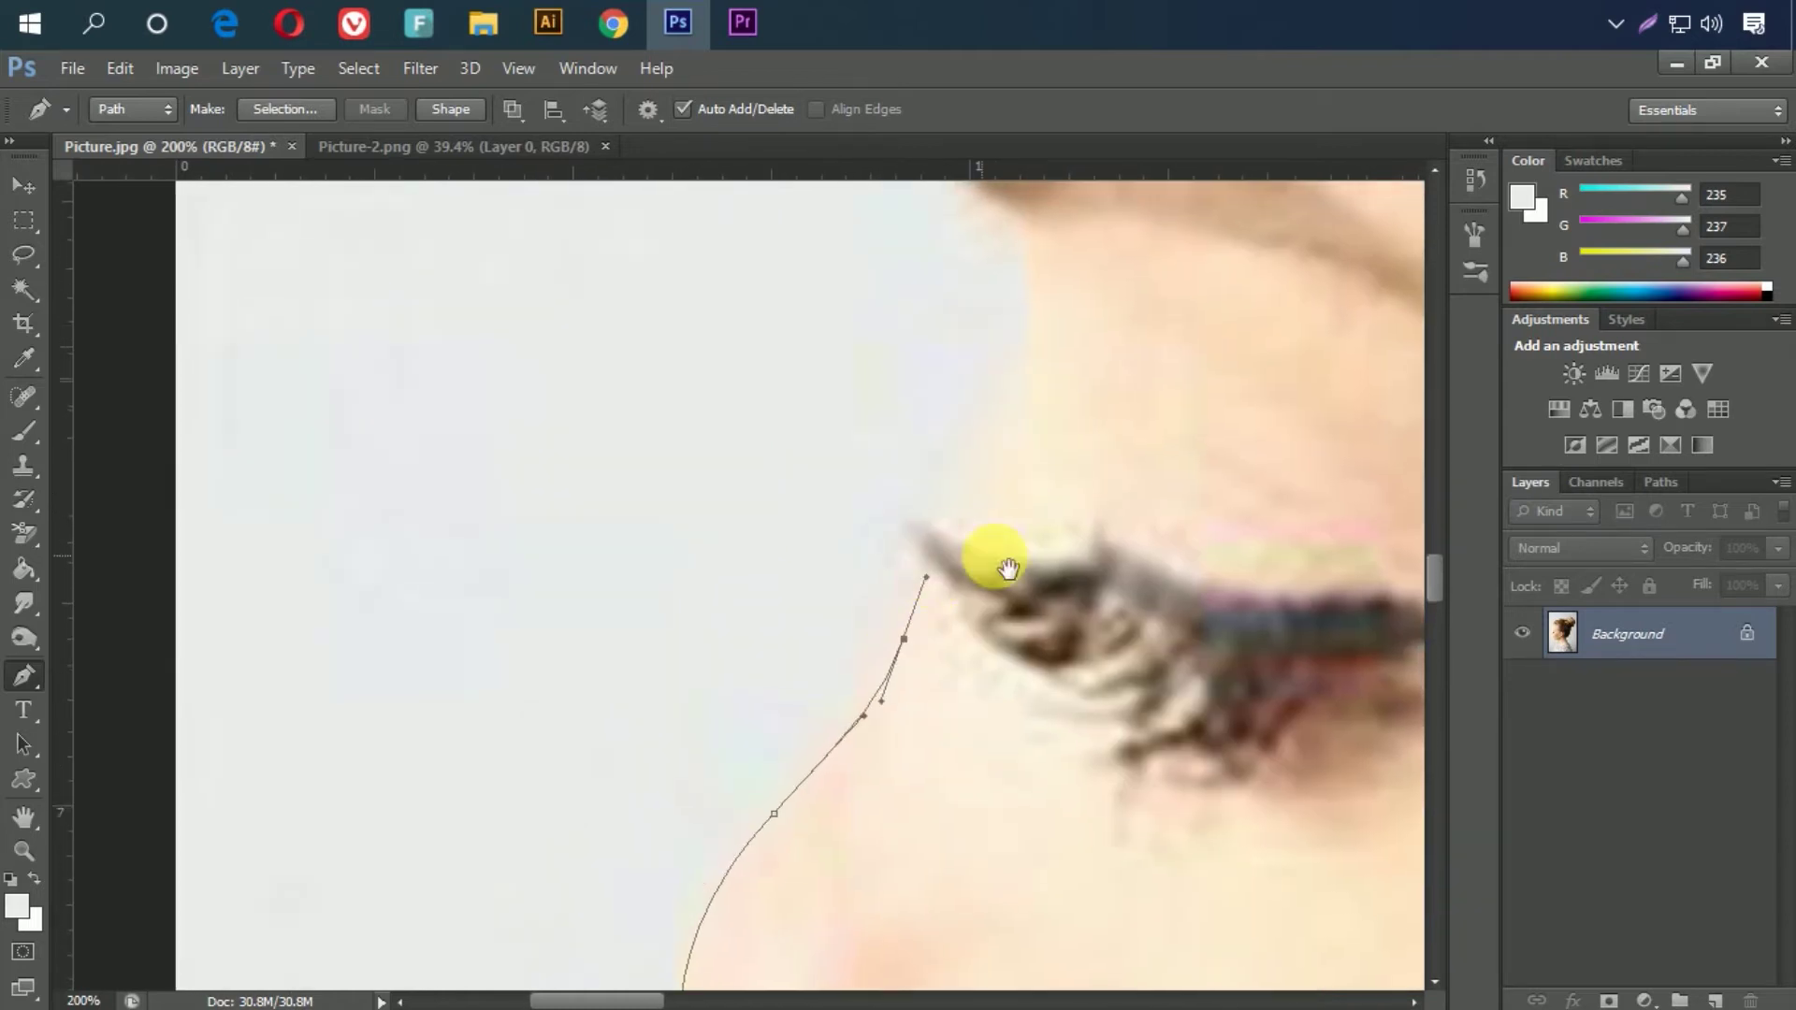
scroll(991, 574, "up", 3)
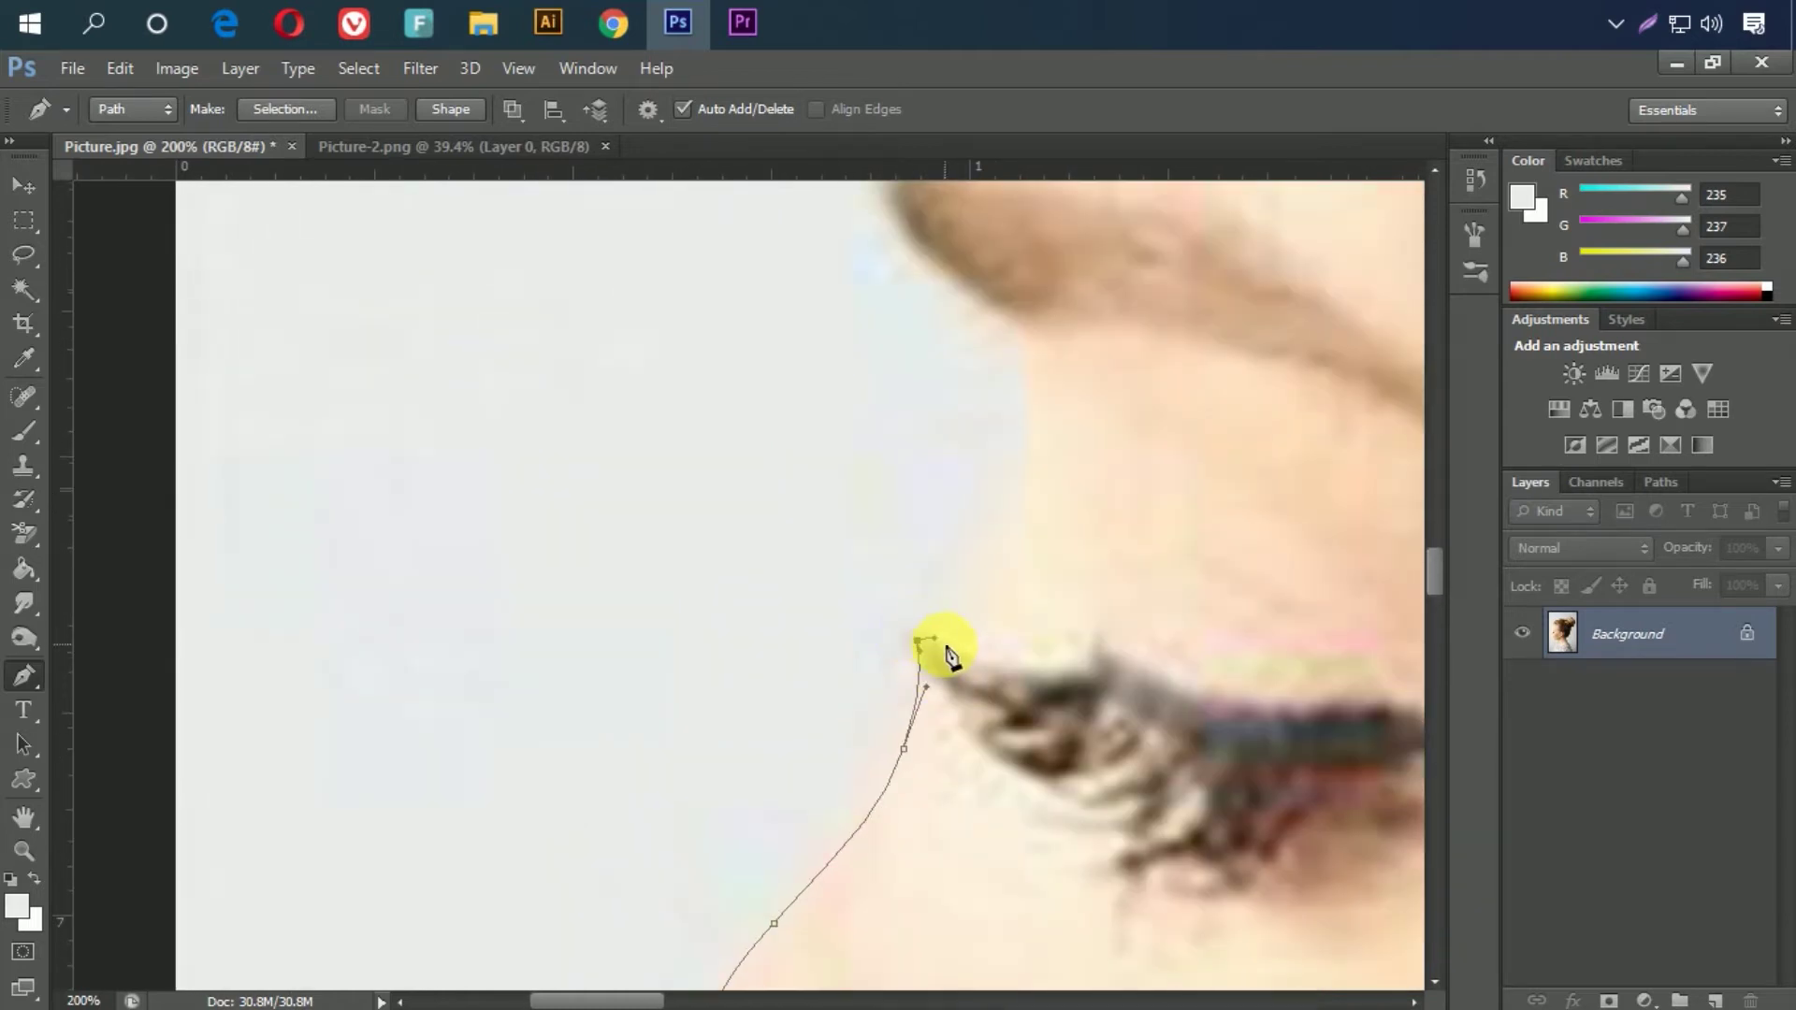
left_click(924, 655)
scroll(1028, 725, "up", 3)
left_click_drag(1026, 590, 1034, 515)
scroll(1035, 513, "up", 3)
left_click_drag(988, 633, 968, 610)
scroll(1032, 753, "up", 3)
left_click_drag(961, 689, 967, 625)
scroll(1028, 692, "up", 3)
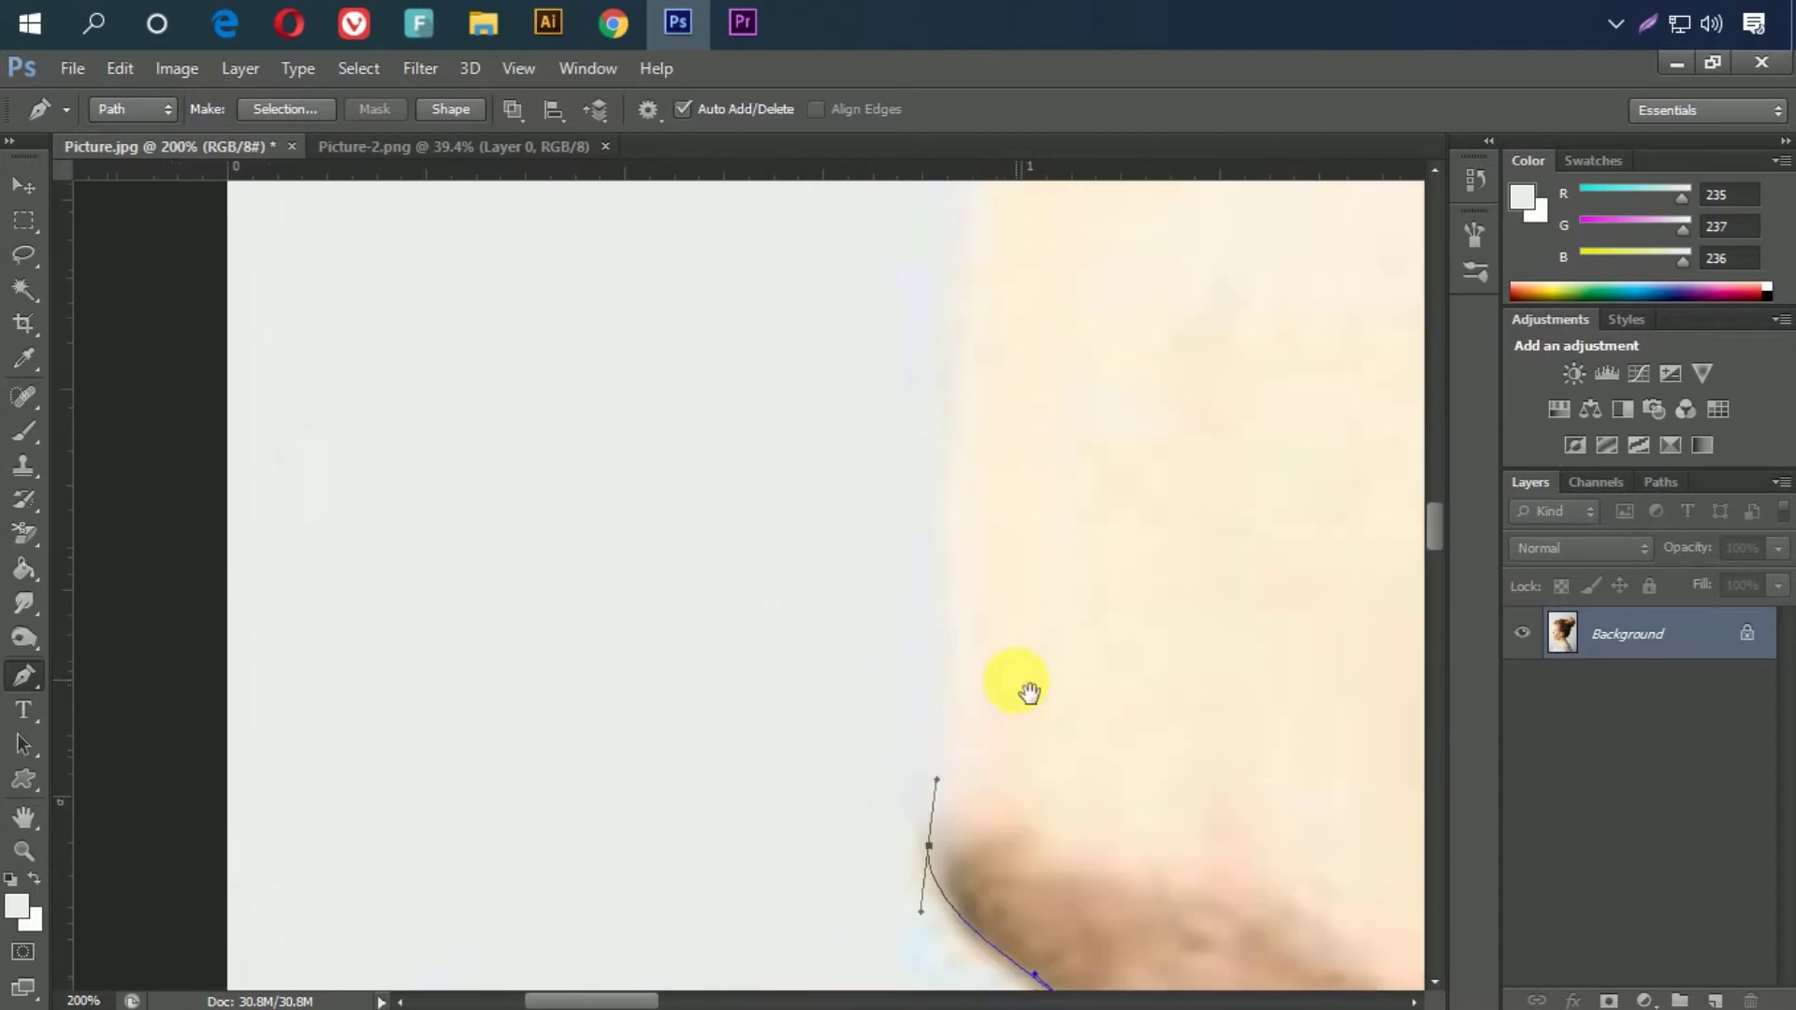
Step: Pan up the forehead and zoom out to show the whole hairline
left_click_drag(1107, 373, 972, 732)
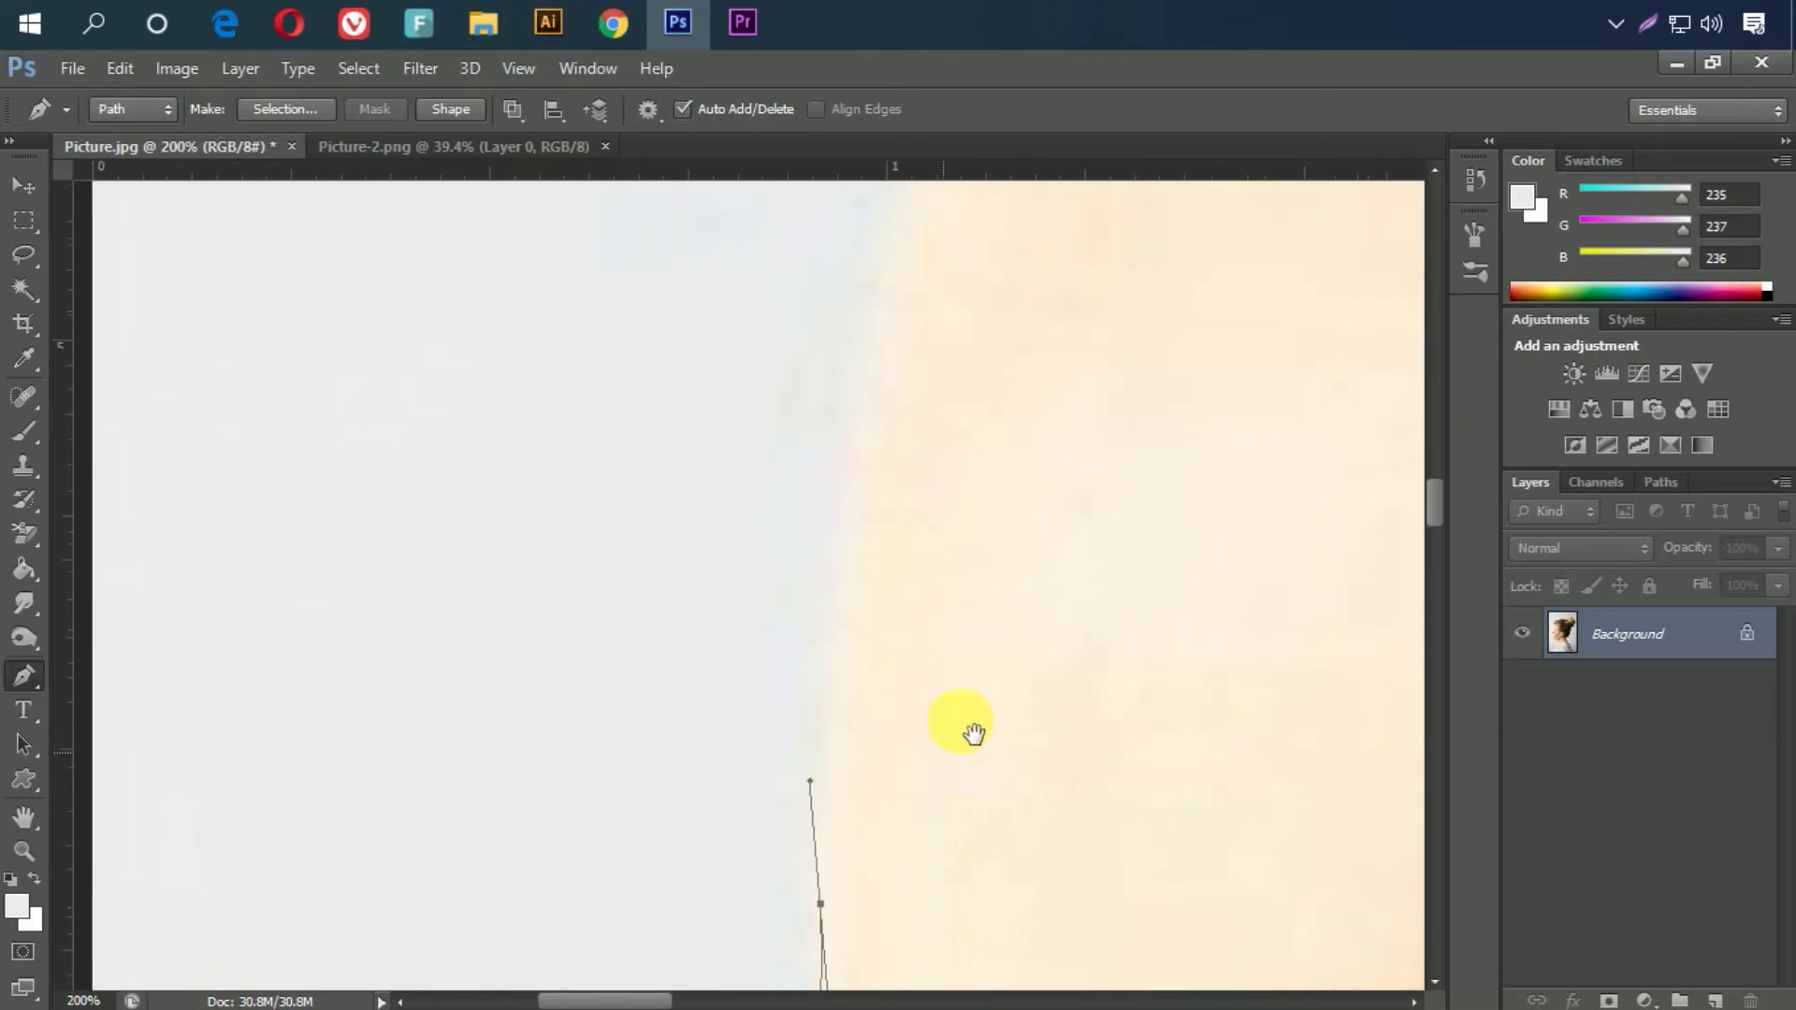
left_click_drag(862, 377, 965, 725)
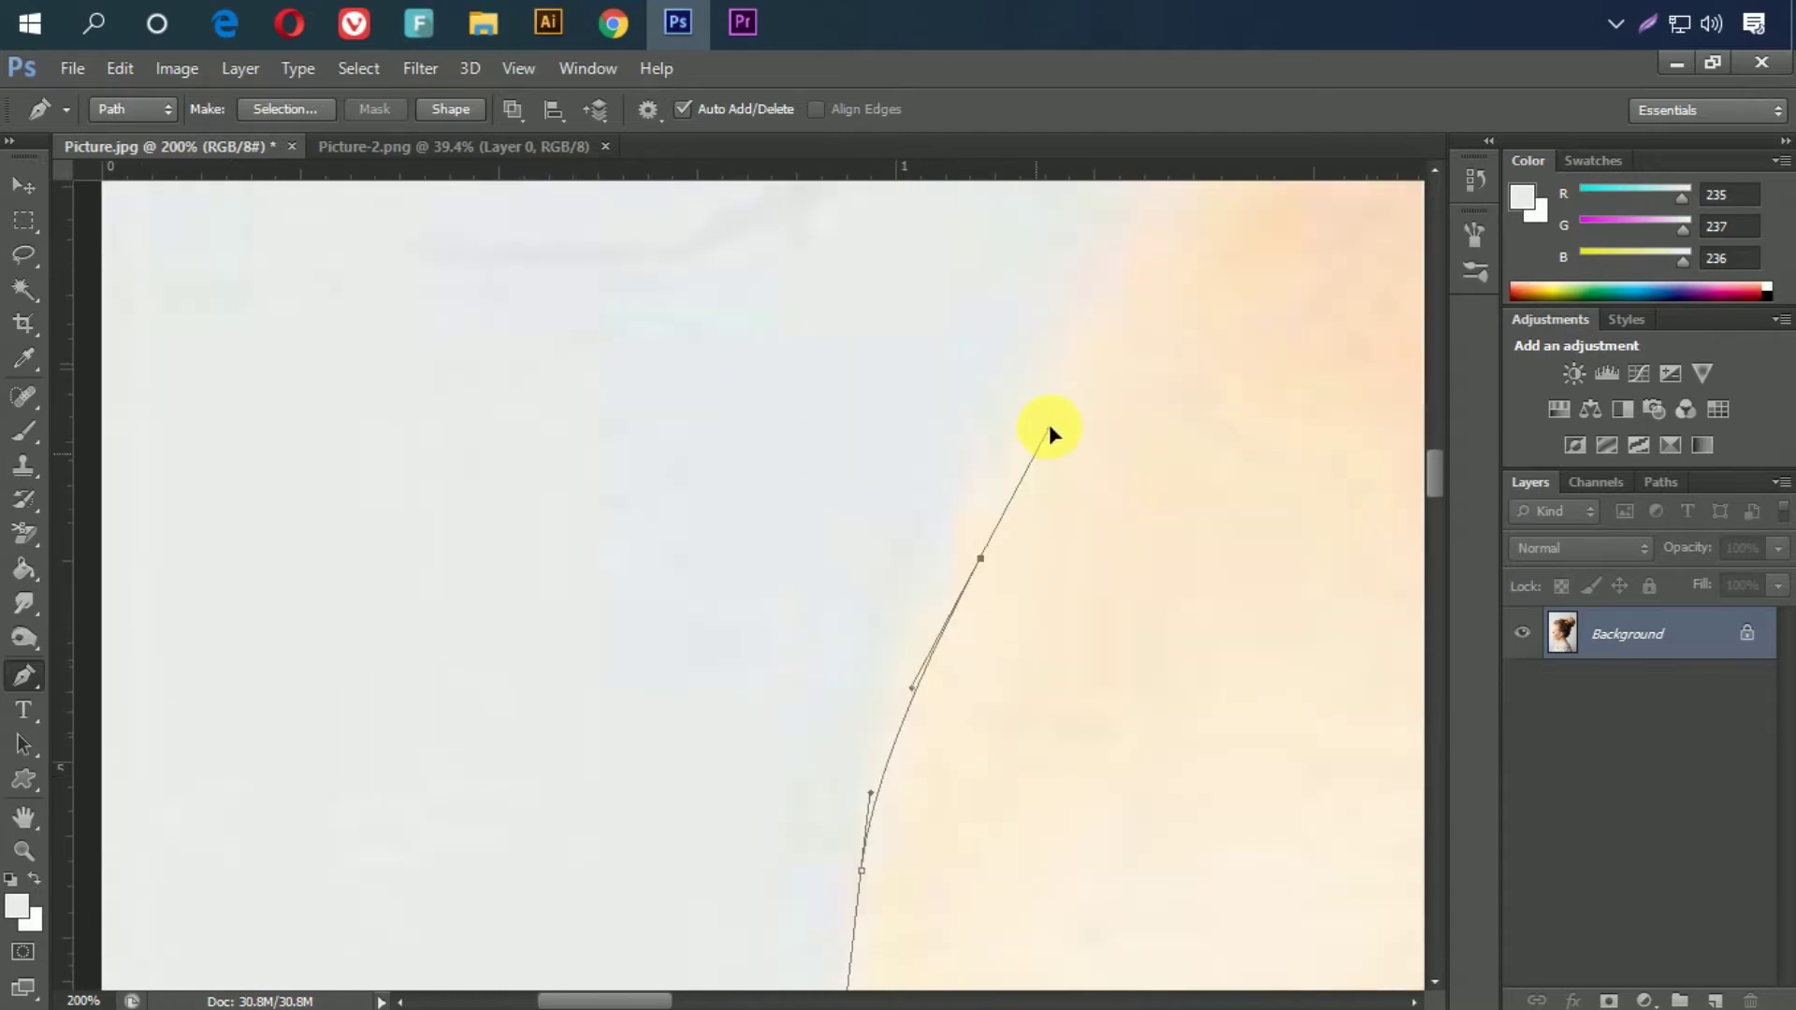
left_click_drag(1160, 430, 912, 793)
left_click(982, 722, "ctrl+alt")
left_click(1064, 814, "ctrl+alt")
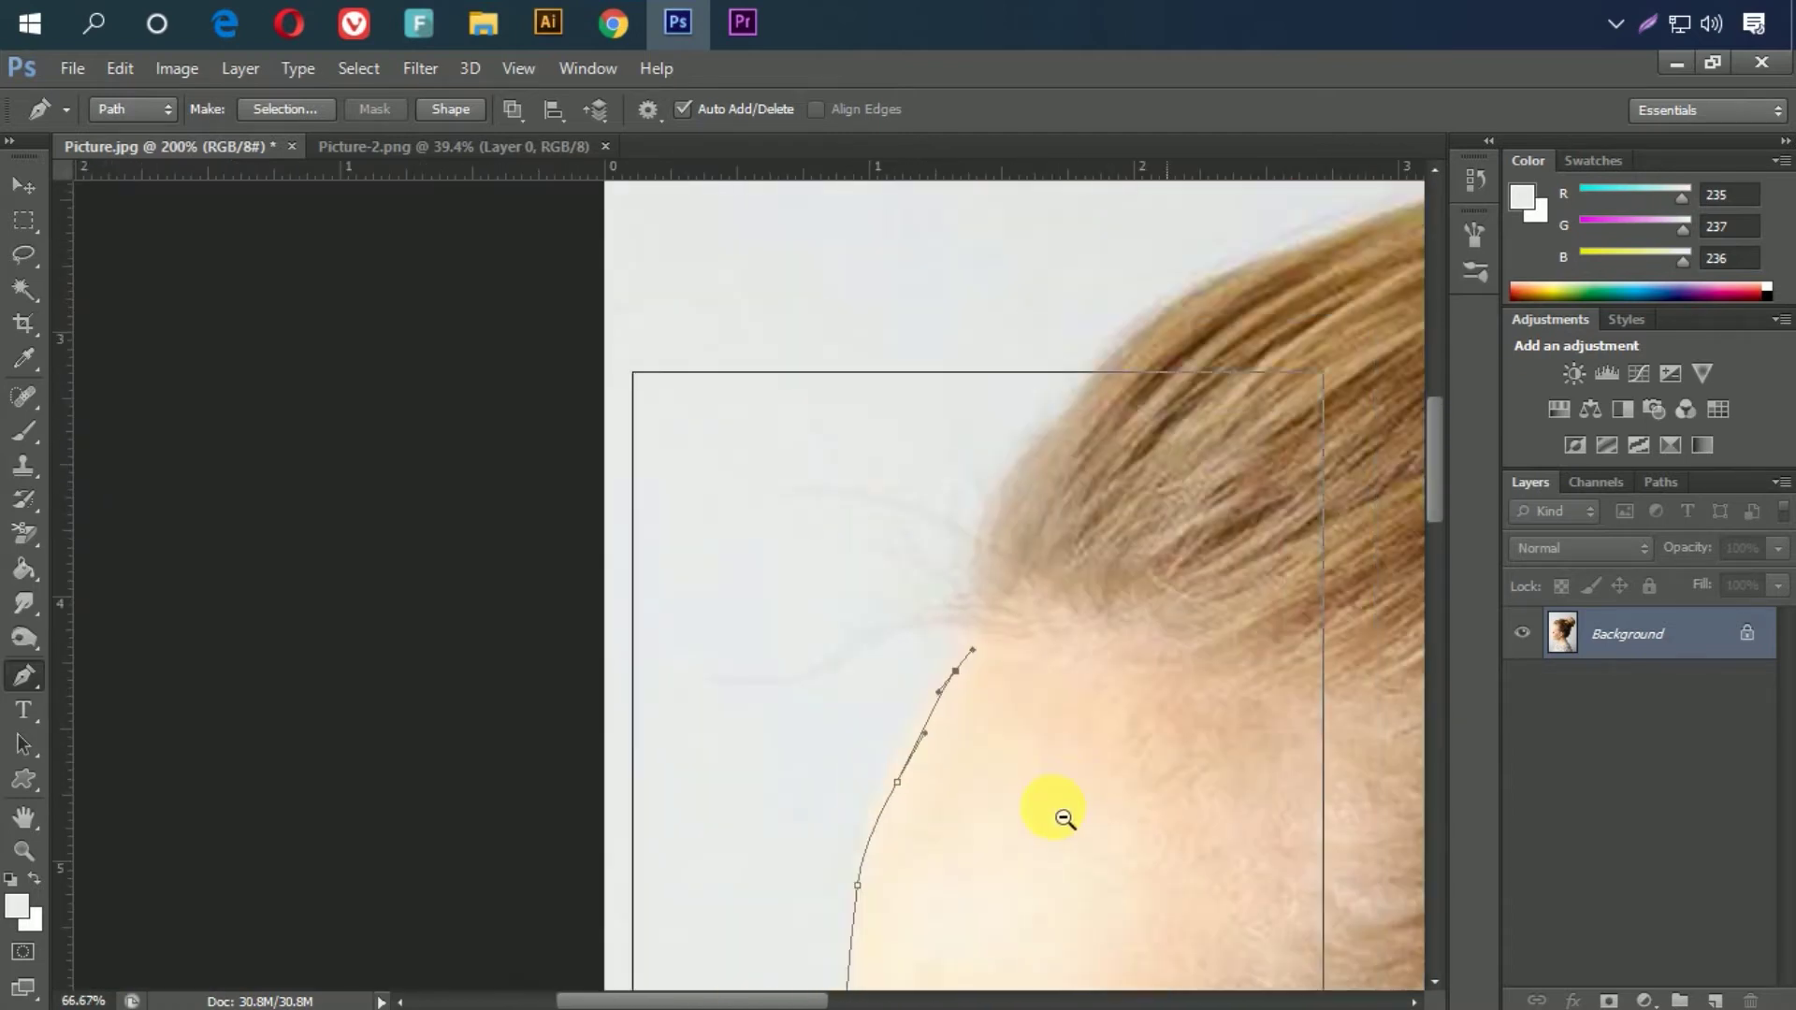
left_click(1063, 903, "ctrl+alt")
scroll(935, 832, "up", 2)
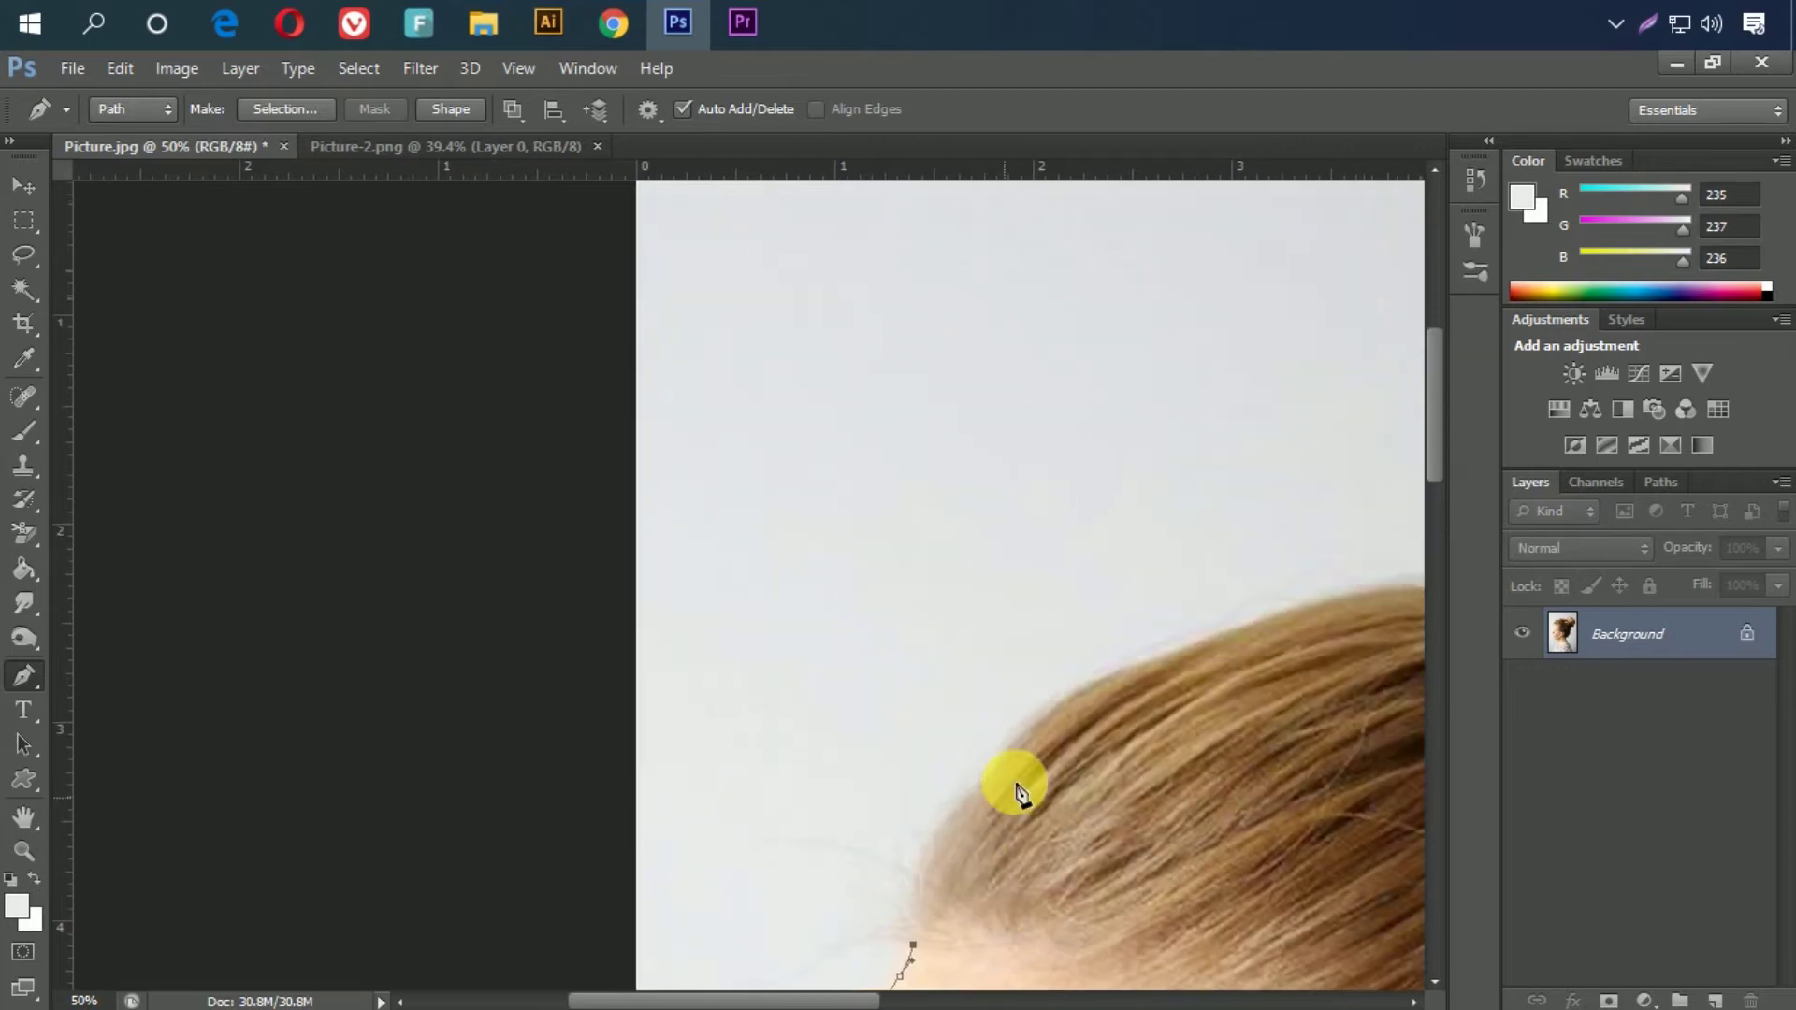
Step: Carry the path over the top of the hair to where it meets the bun
left_click_drag(1006, 755, 1091, 683)
scroll(1066, 767, "up", 3)
scroll(1066, 767, "right", 2)
mouse_move(1309, 721)
left_mouse_down()
mouse_move(1412, 709)
mouse_move(1201, 689)
left_mouse_up()
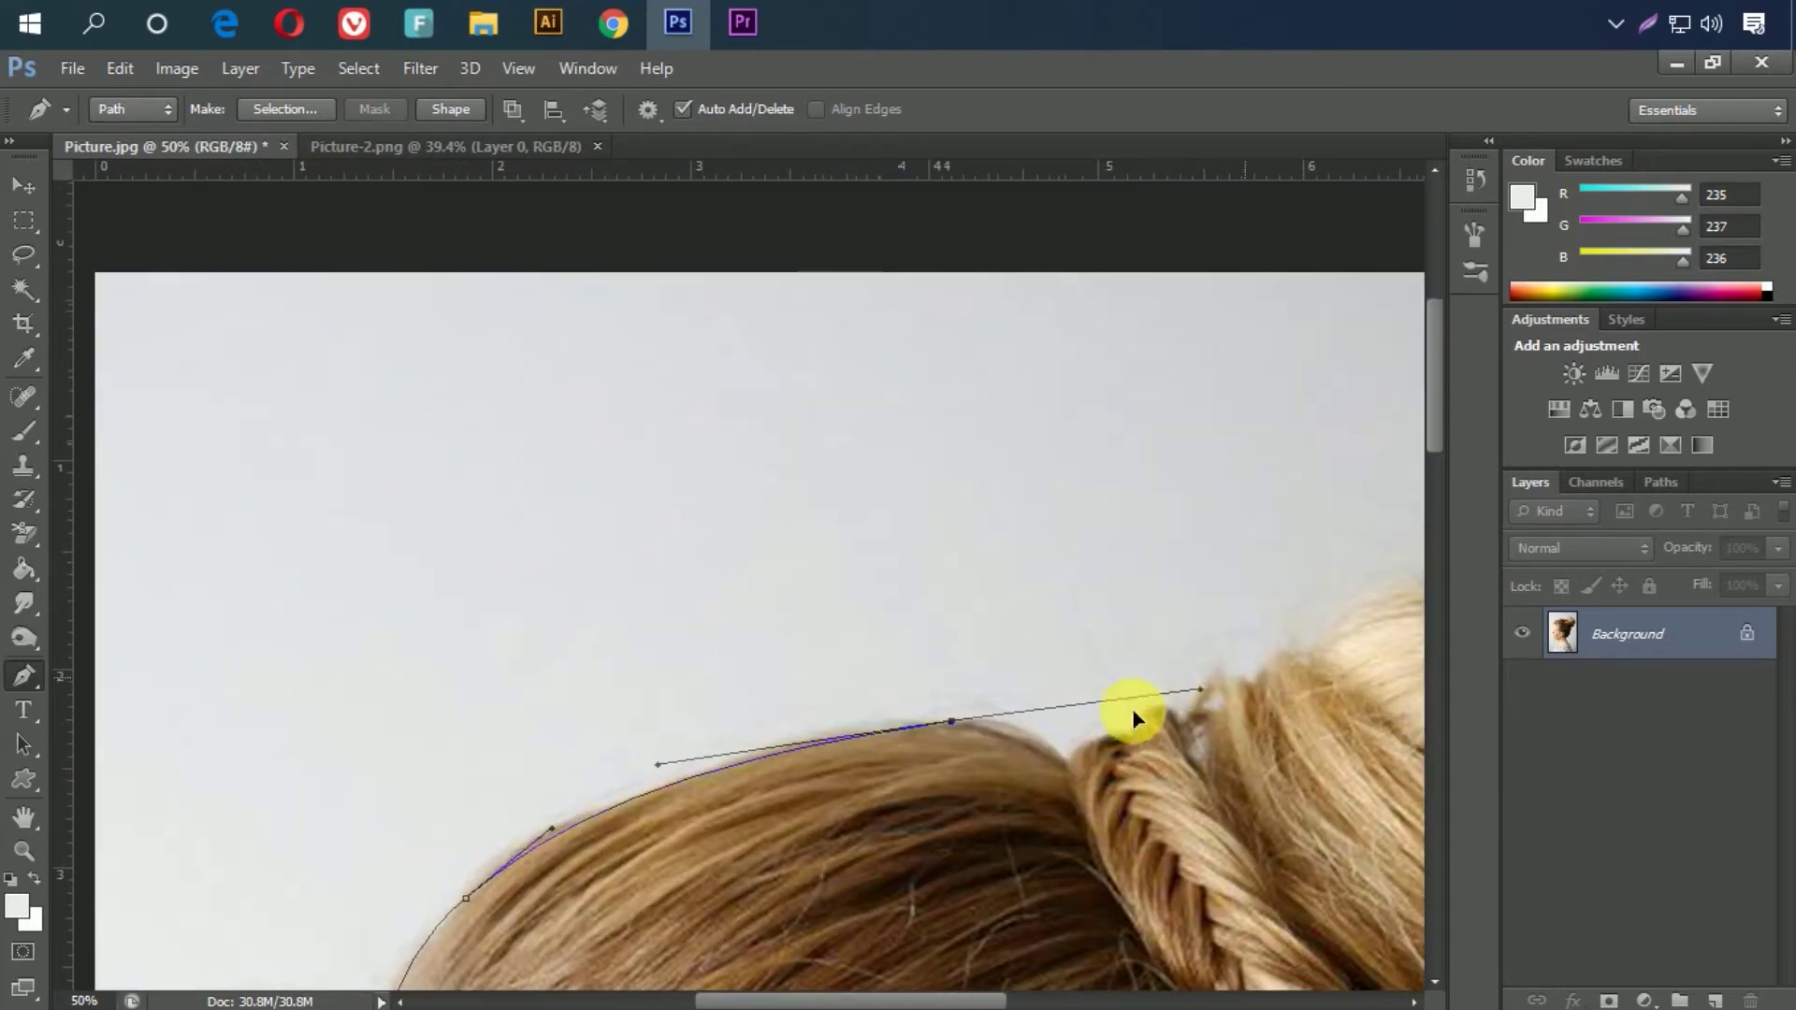
left_click(1187, 703)
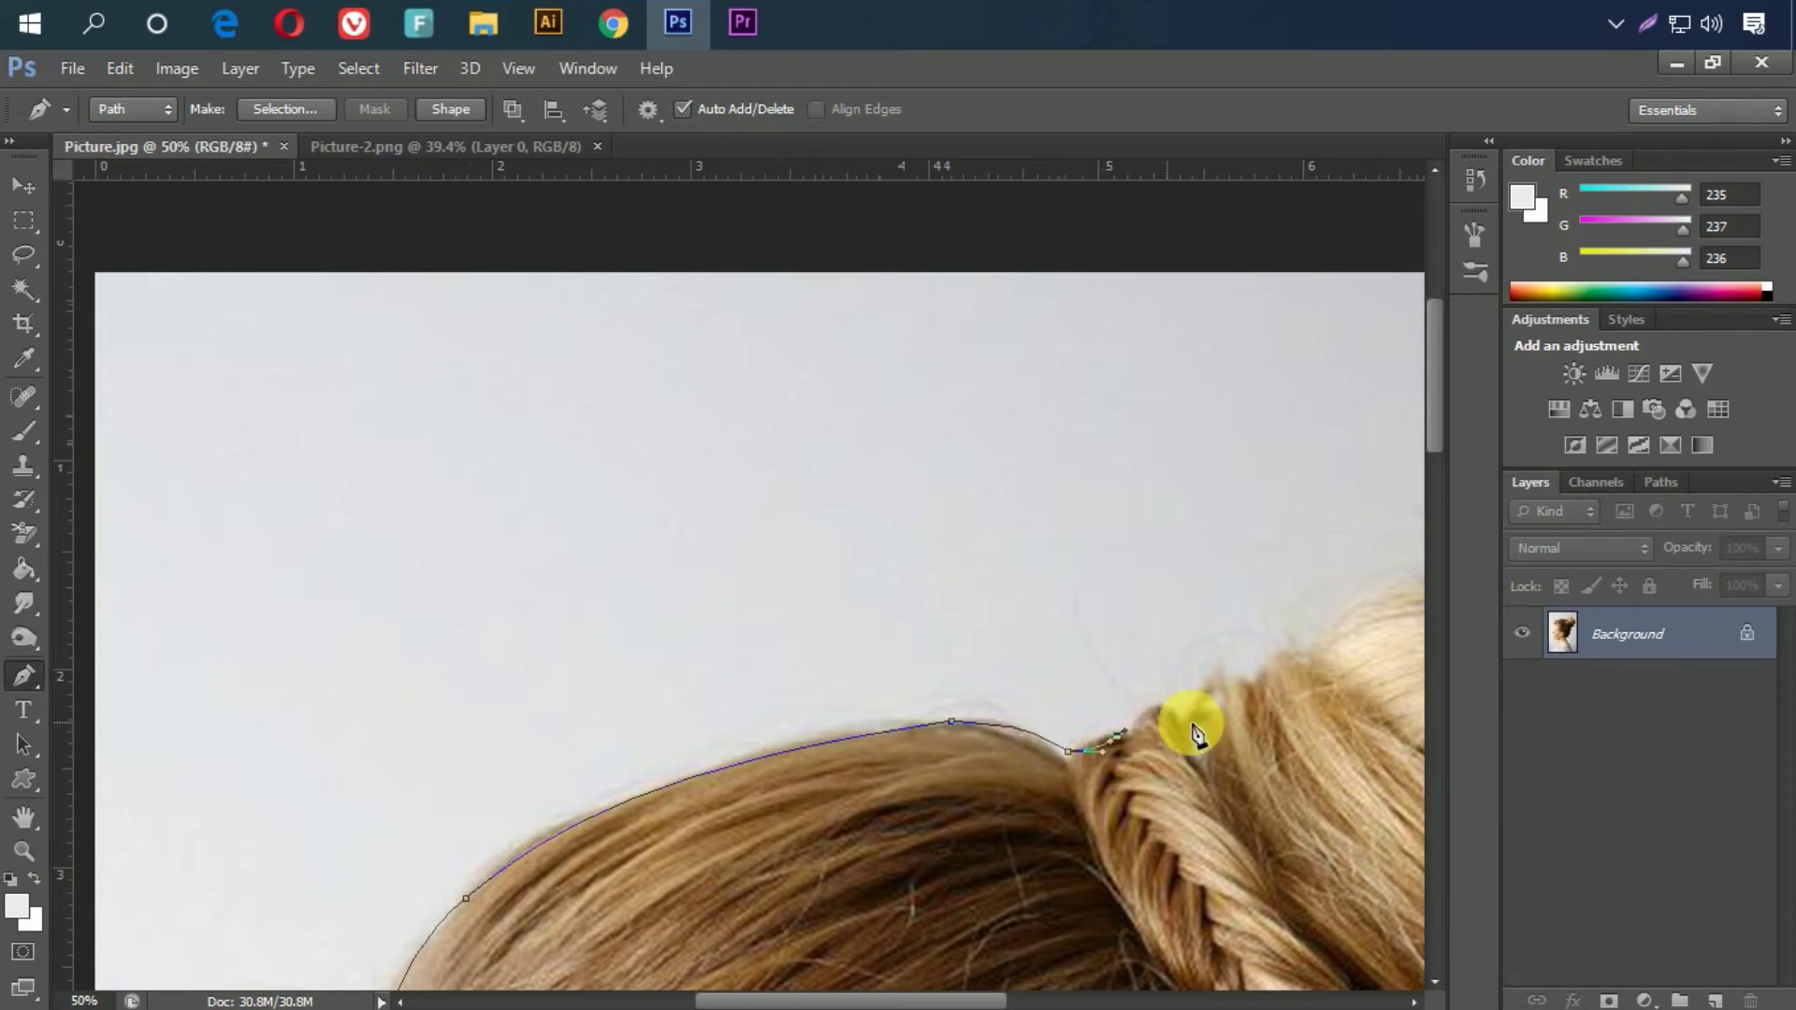
scroll(1187, 710, "up", 1)
scroll(1090, 754, "right", 3)
left_click(1073, 701)
scroll(1073, 702, "right", 1)
scroll(1118, 703, "up", 1)
left_click_drag(1236, 696, 1290, 741)
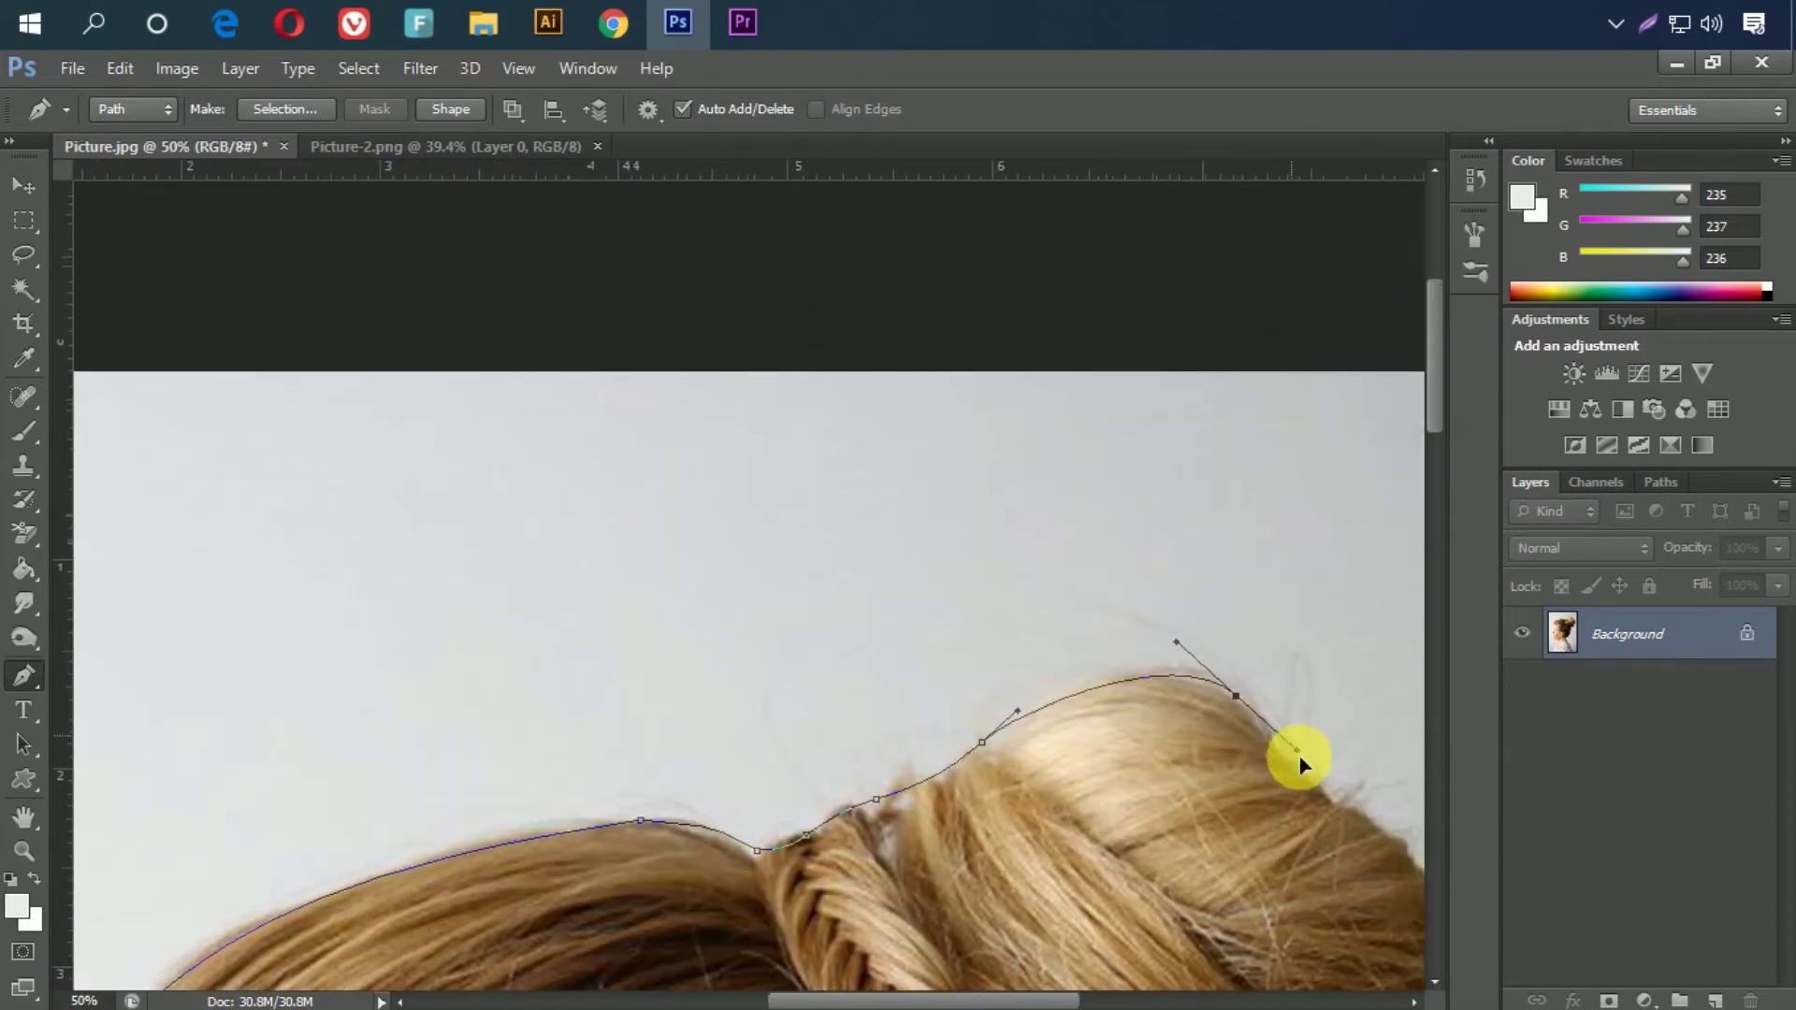
scroll(1291, 741, "right", 3)
scroll(1291, 741, "down", 2)
Step: Trace the path around the bun and along its lower edge
mouse_move(1121, 626)
left_mouse_down()
mouse_move(1150, 658)
mouse_move(1096, 711)
mouse_move(1033, 725)
left_mouse_up()
scroll(1121, 642, "down", 2)
scroll(1120, 642, "right", 3)
scroll(1096, 711, "down", 3)
scroll(1082, 562, "down", 5)
scroll(1082, 562, "left", 1)
mouse_move(1046, 581)
left_mouse_down()
mouse_move(1016, 664)
mouse_move(973, 633)
left_mouse_up()
scroll(1038, 609, "down", 1)
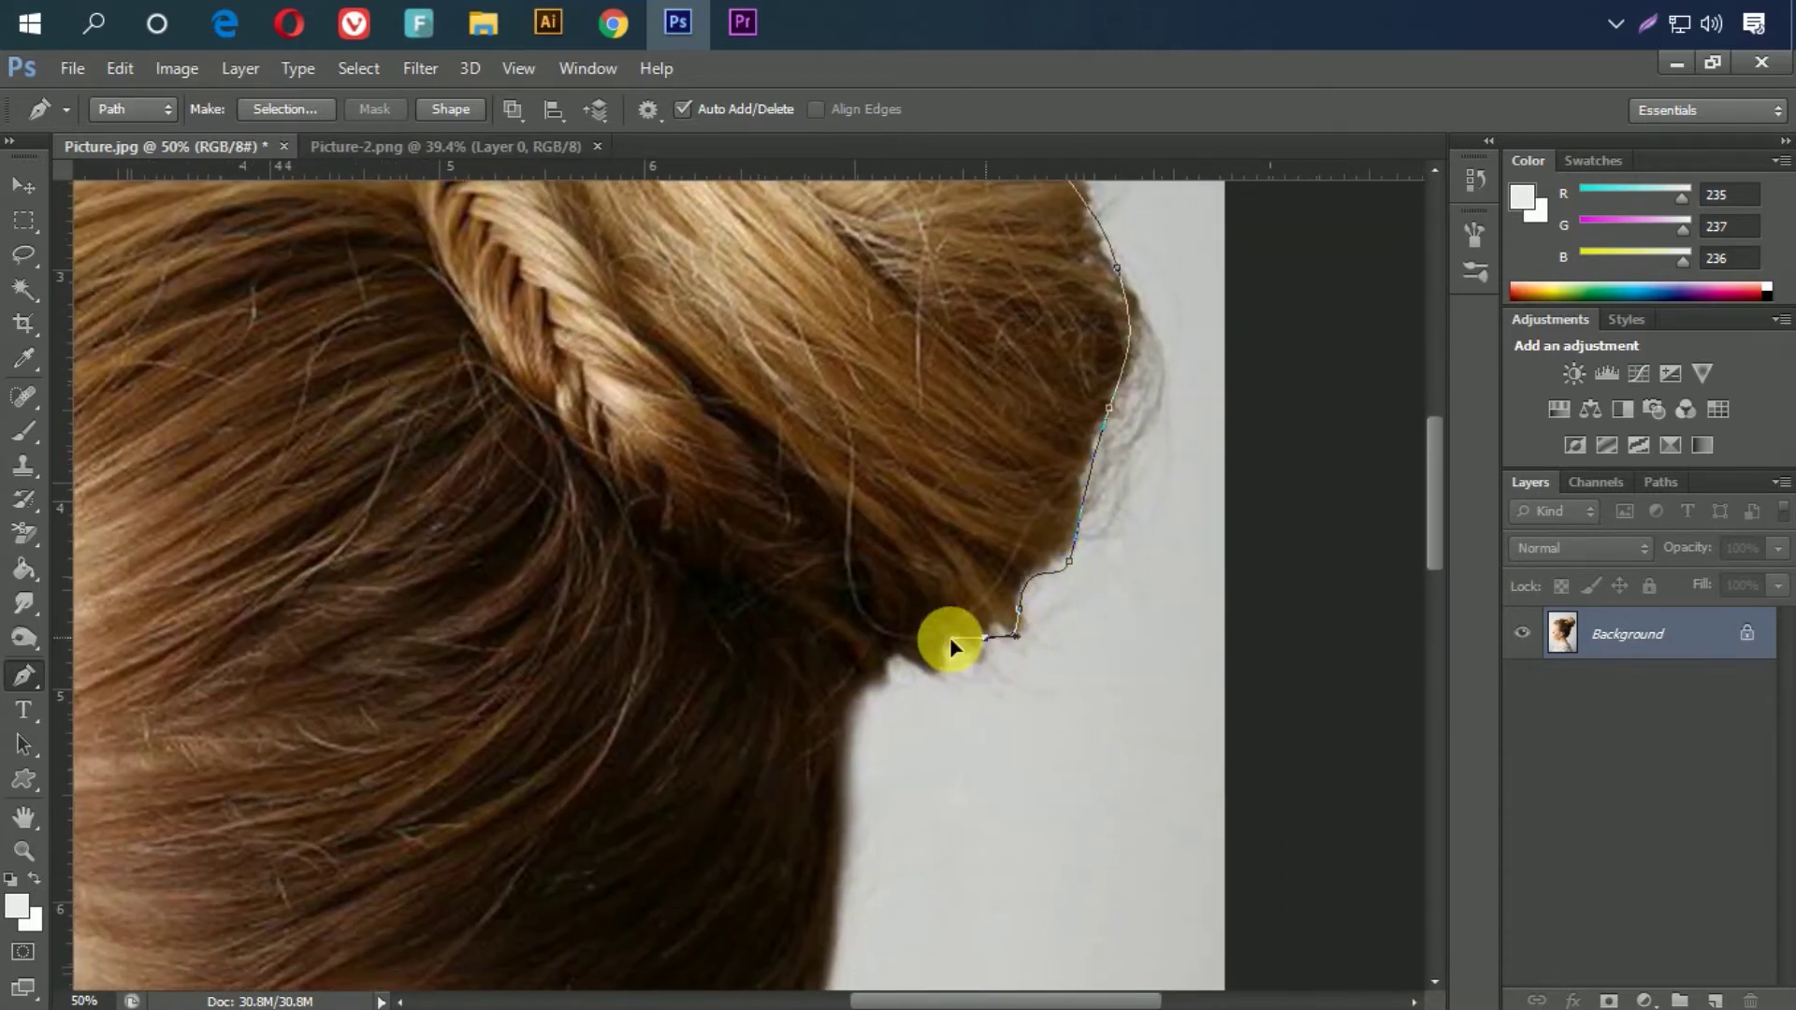
scroll(974, 633, "down", 2)
scroll(974, 633, "left", 2)
left_click(1101, 549)
left_click(1043, 577)
scroll(976, 658, "down", 3)
scroll(975, 658, "left", 1)
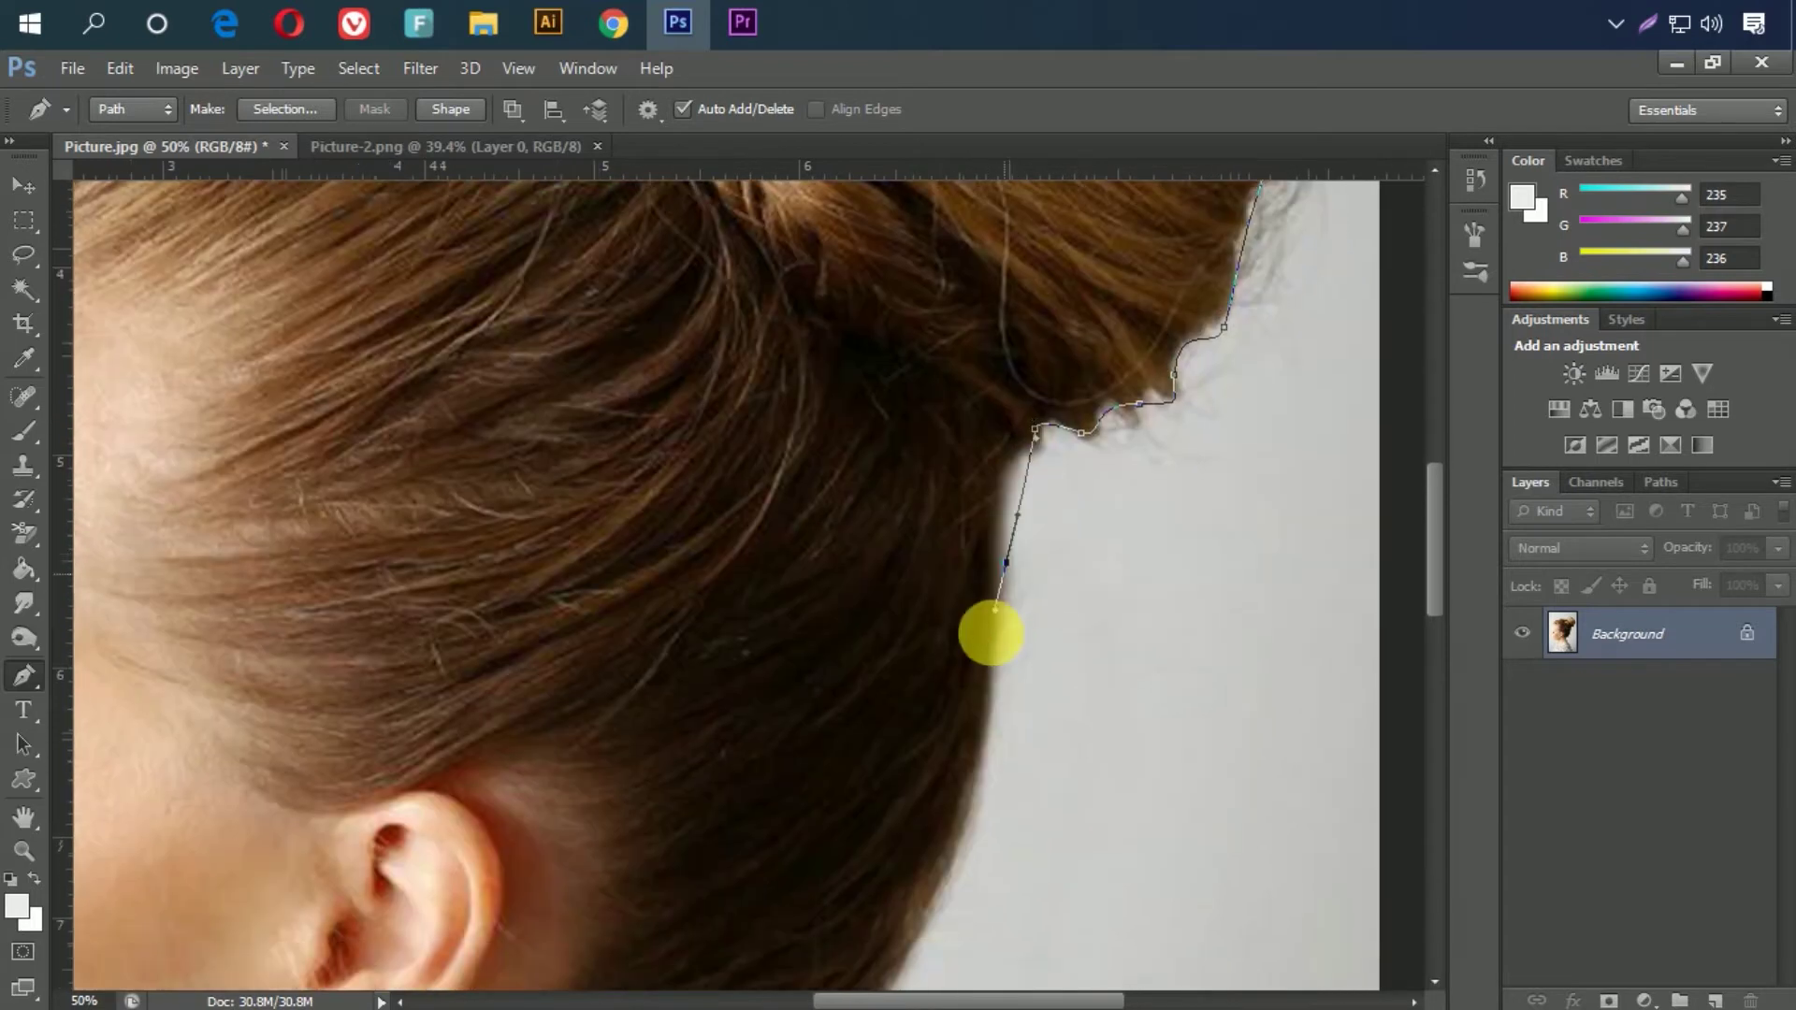
scroll(1023, 622, "down", 4)
mouse_move(1016, 668)
left_mouse_down()
mouse_move(1021, 645)
mouse_move(950, 666)
mouse_move(823, 630)
mouse_move(926, 779)
left_mouse_up()
Step: Continue curved anchors down the back of the neck and shoulder toward the sweater
scroll(935, 750, "down", 4)
scroll(935, 751, "left", 2)
scroll(841, 711, "down", 3)
scroll(842, 711, "right", 1)
scroll(902, 787, "down", 3)
scroll(902, 788, "right", 1)
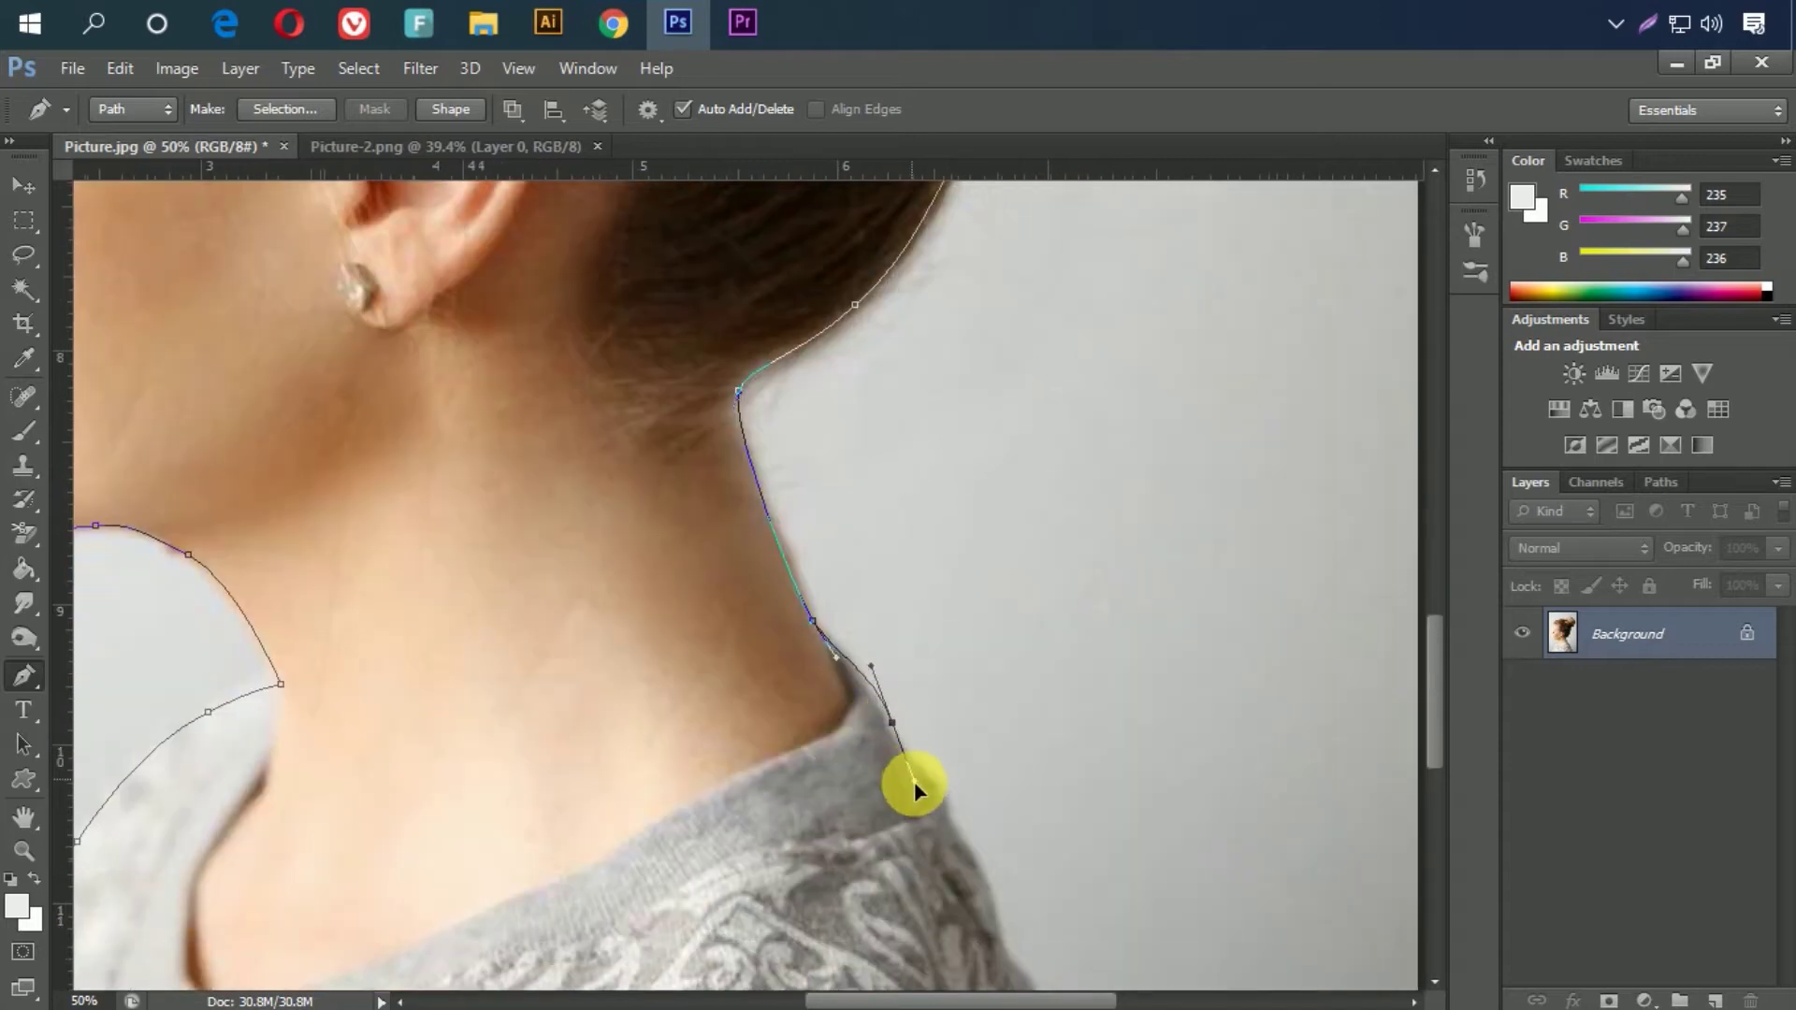
scroll(926, 779, "down", 4)
scroll(926, 779, "right", 1)
scroll(720, 538, "up", 3)
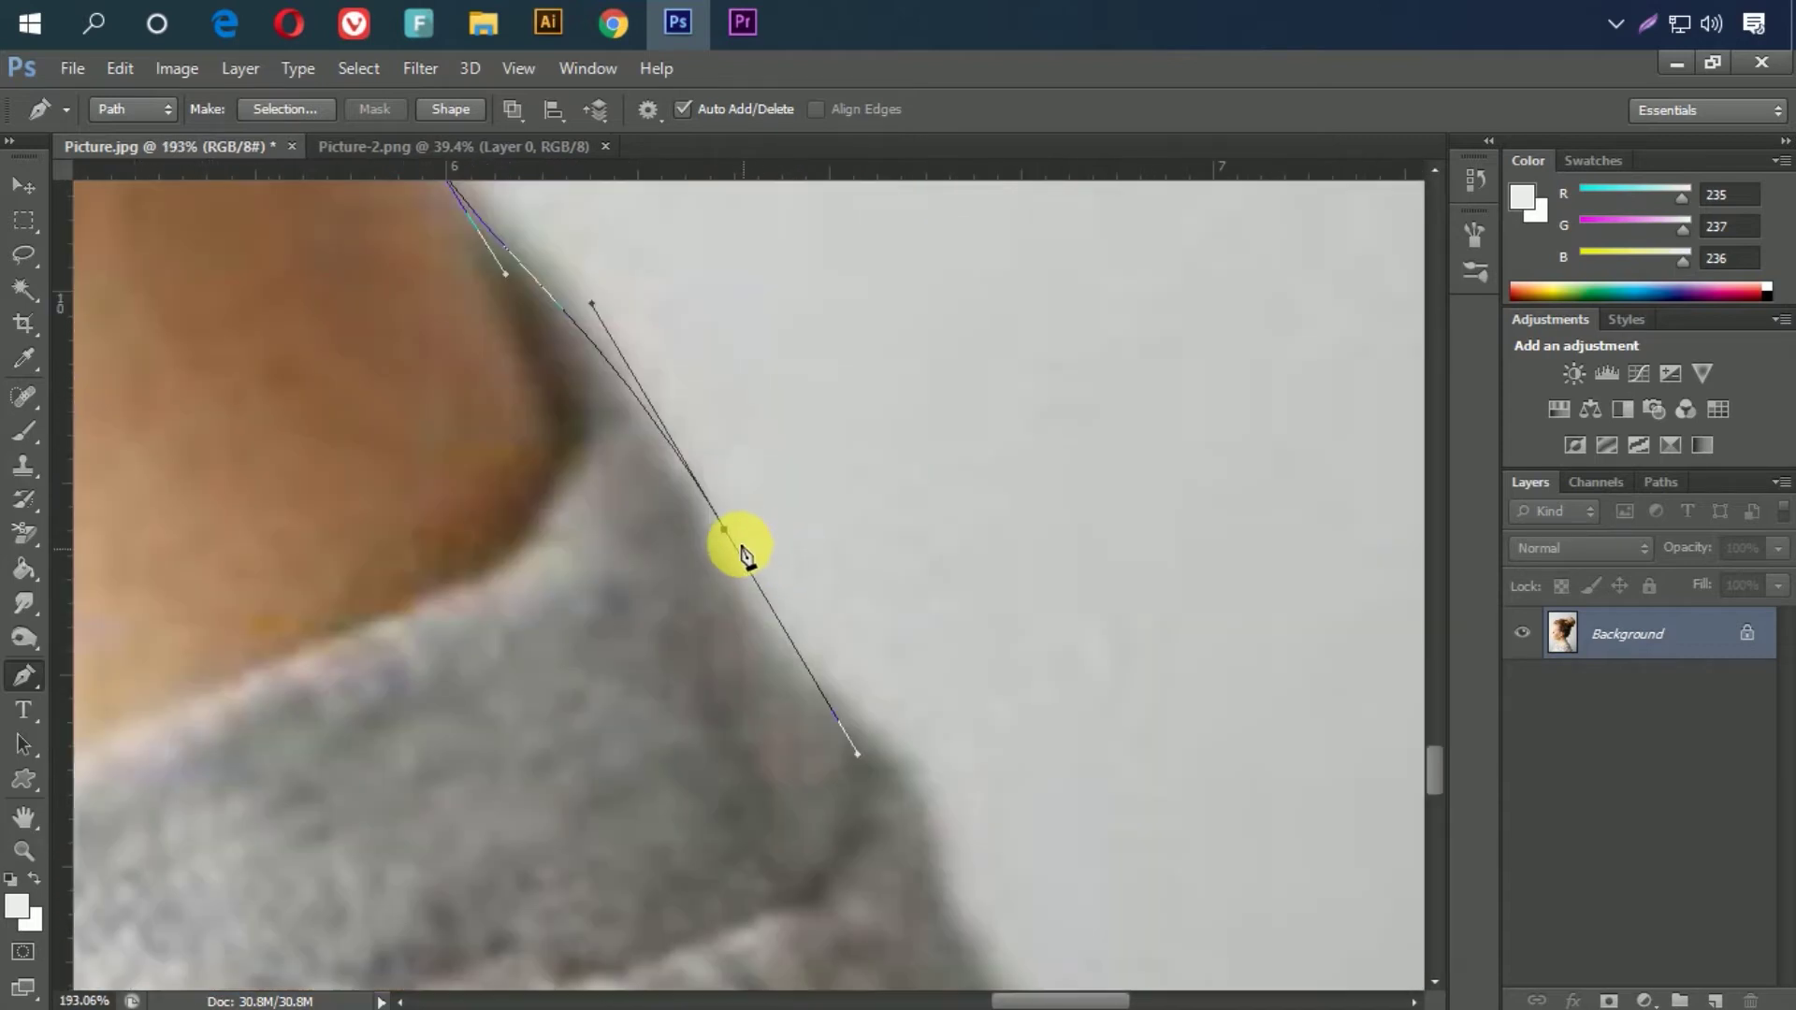
left_click_drag(836, 720, 889, 754)
scroll(889, 754, "down", 3)
scroll(890, 754, "right", 1)
mouse_move(776, 596)
left_mouse_down()
mouse_move(816, 655)
mouse_move(741, 609)
left_mouse_up()
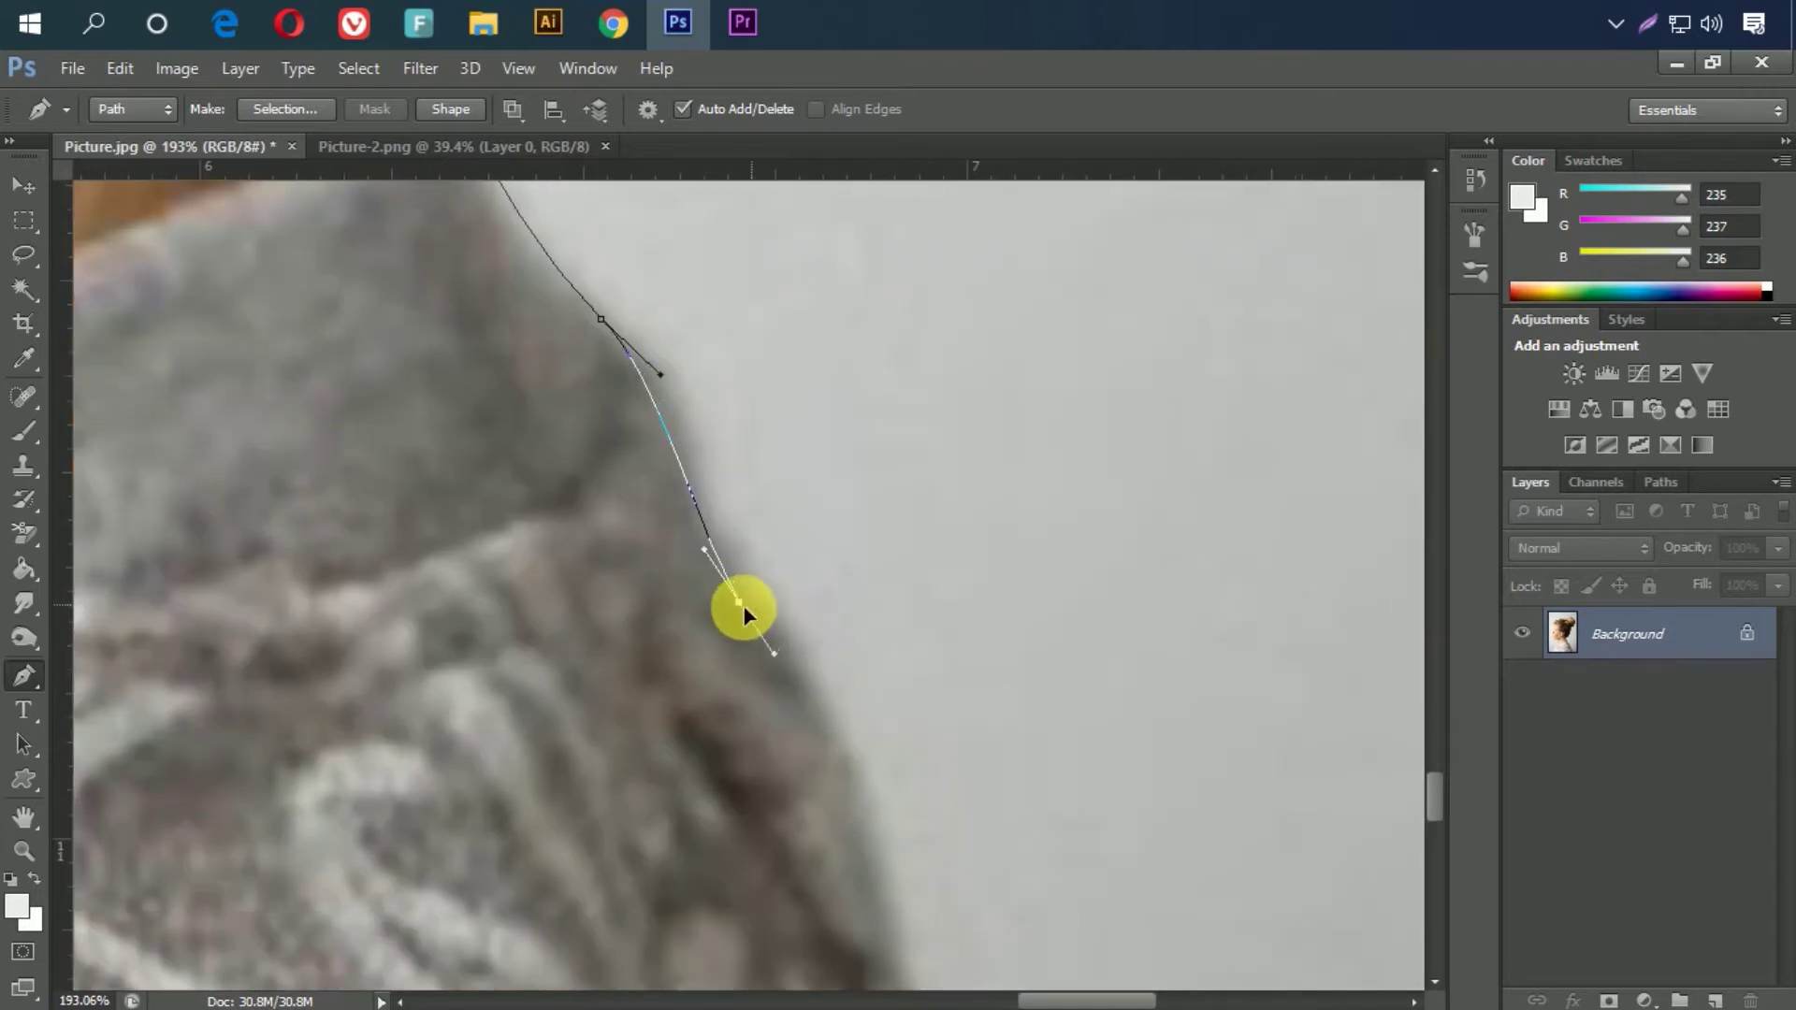
scroll(742, 609, "down", 3)
scroll(742, 609, "right", 1)
left_click_drag(821, 521, 833, 621)
scroll(833, 621, "down", 3)
scroll(834, 621, "right", 1)
left_click_drag(812, 468, 762, 402)
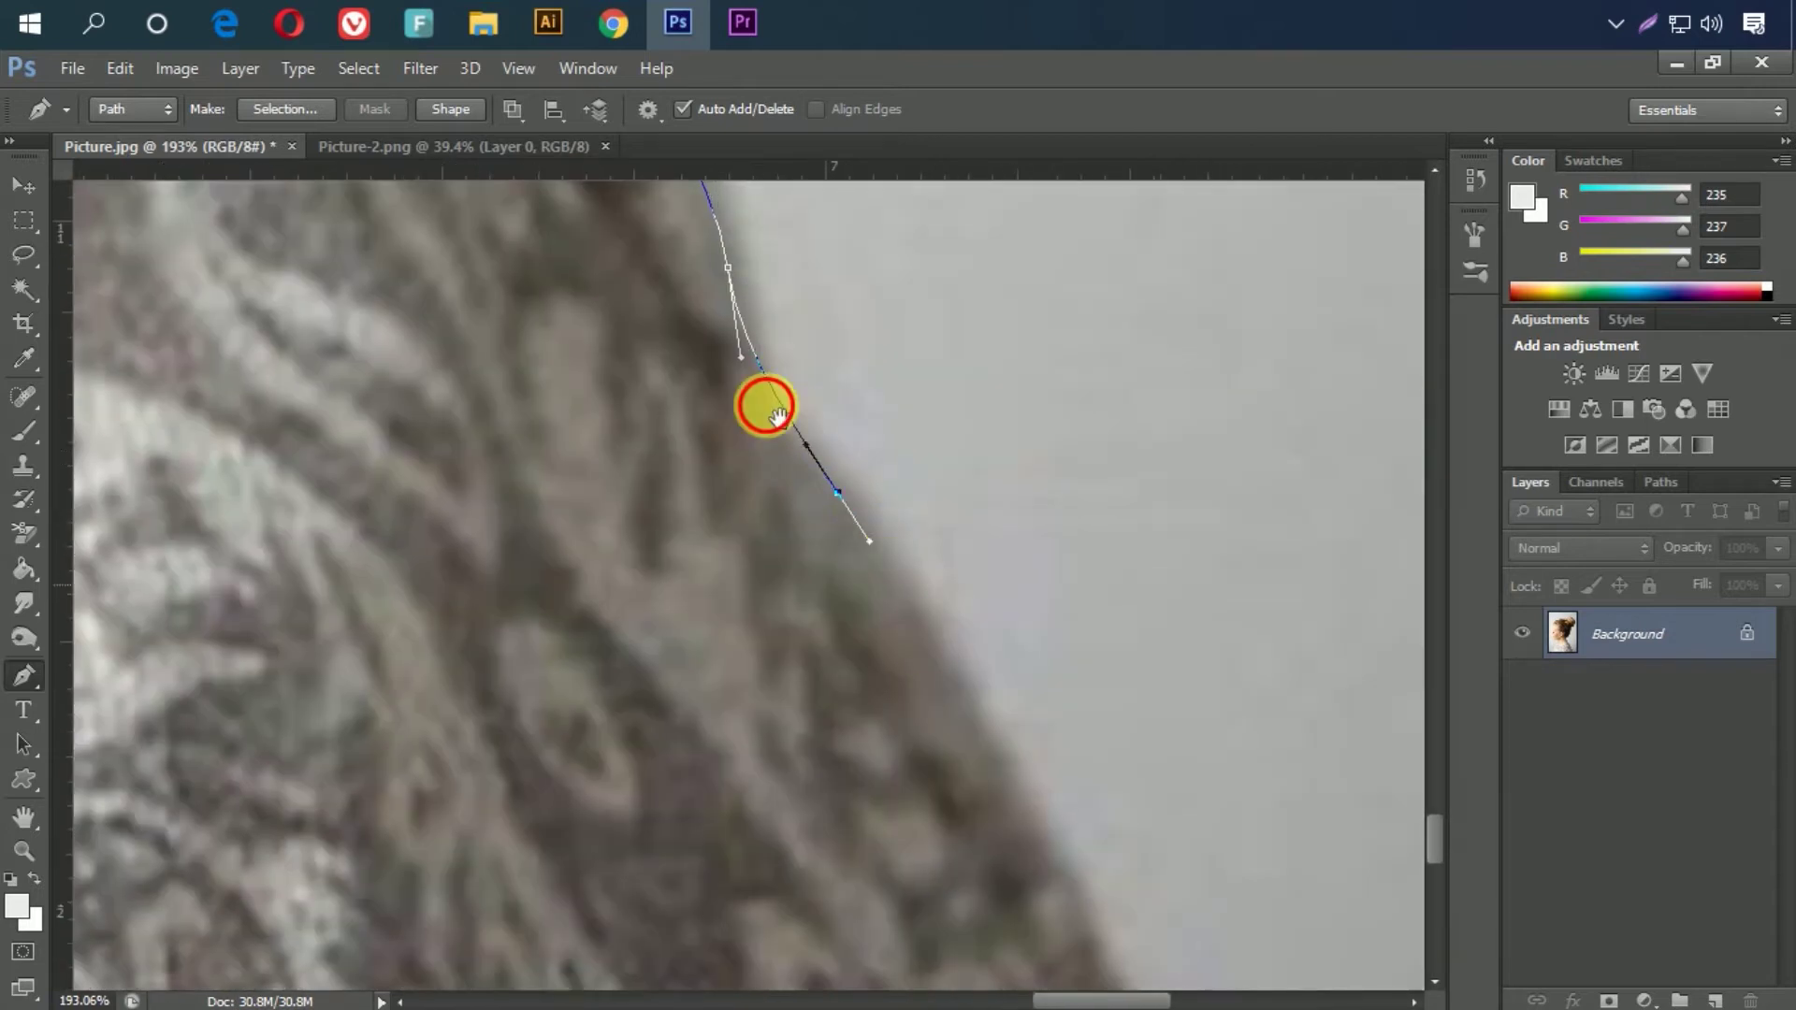
scroll(890, 642, "down", 3)
scroll(773, 289, "down", 3)
left_click_drag(871, 500, 932, 642)
scroll(880, 439, "down", 3)
scroll(879, 439, "right", 1)
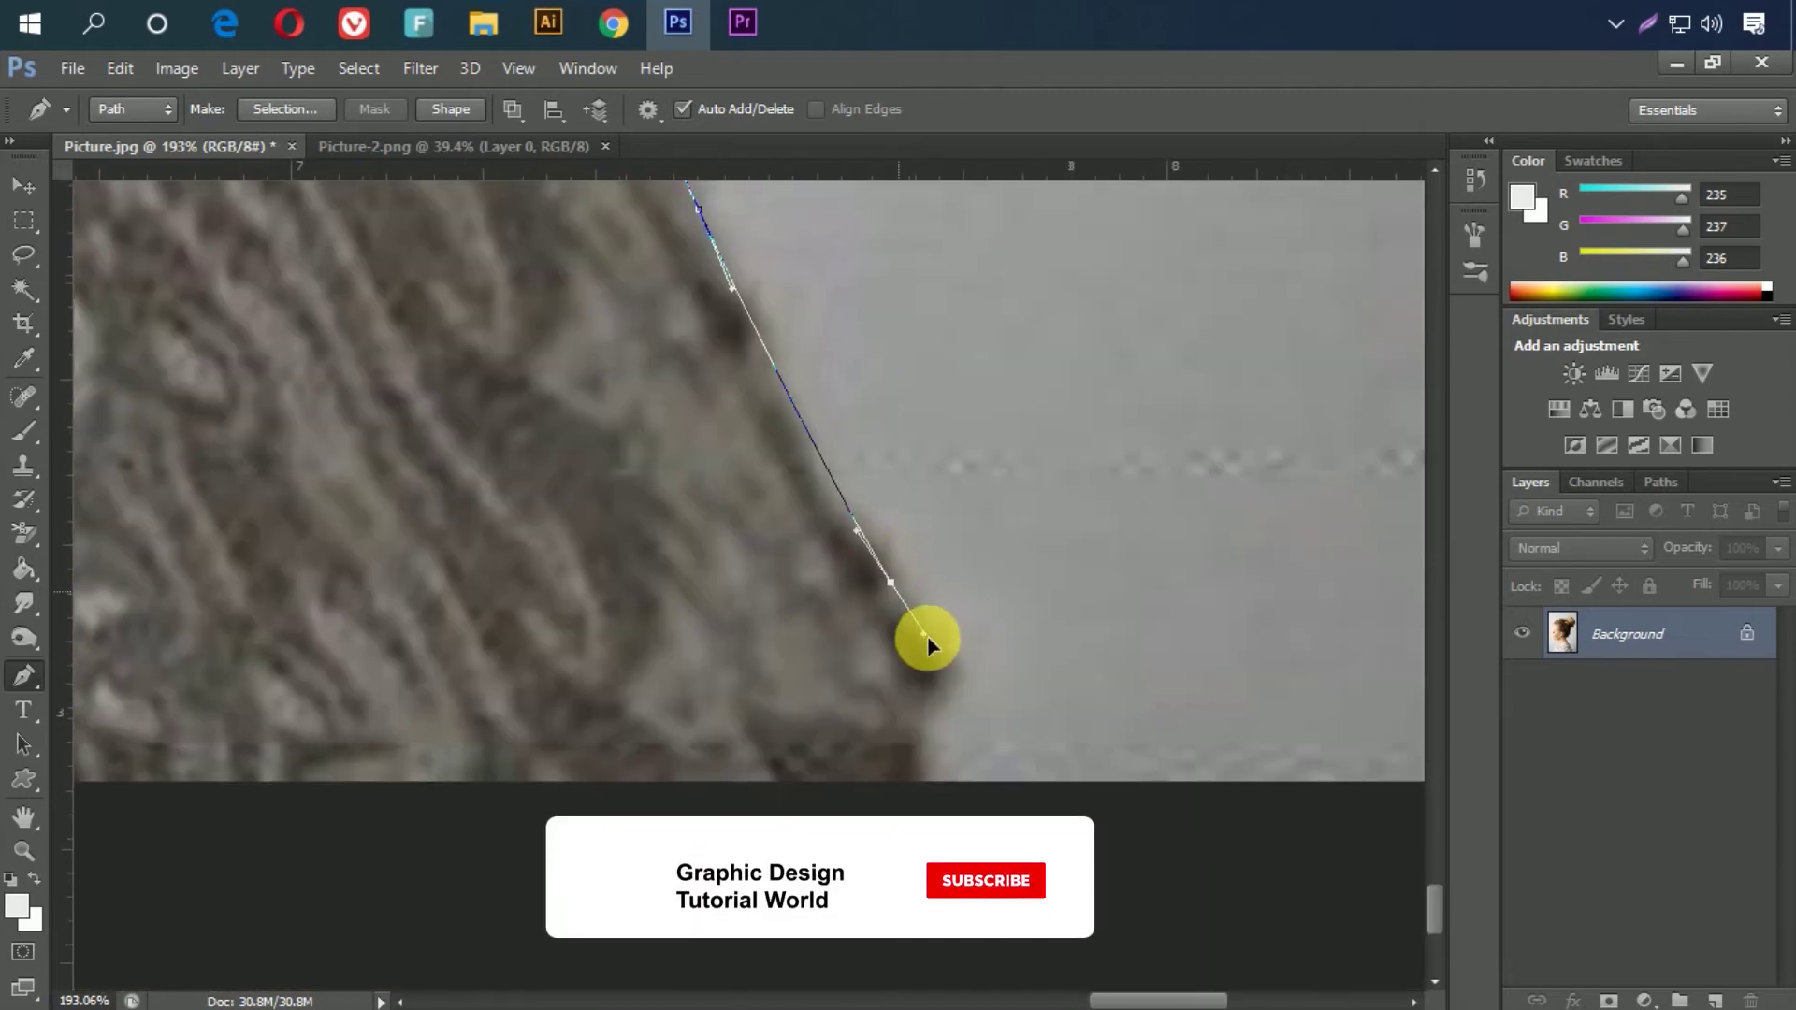
Step: Anchor at the image's bottom edge, close the path at the start, and zoom out
left_click(931, 786)
scroll(790, 497, "down", 2)
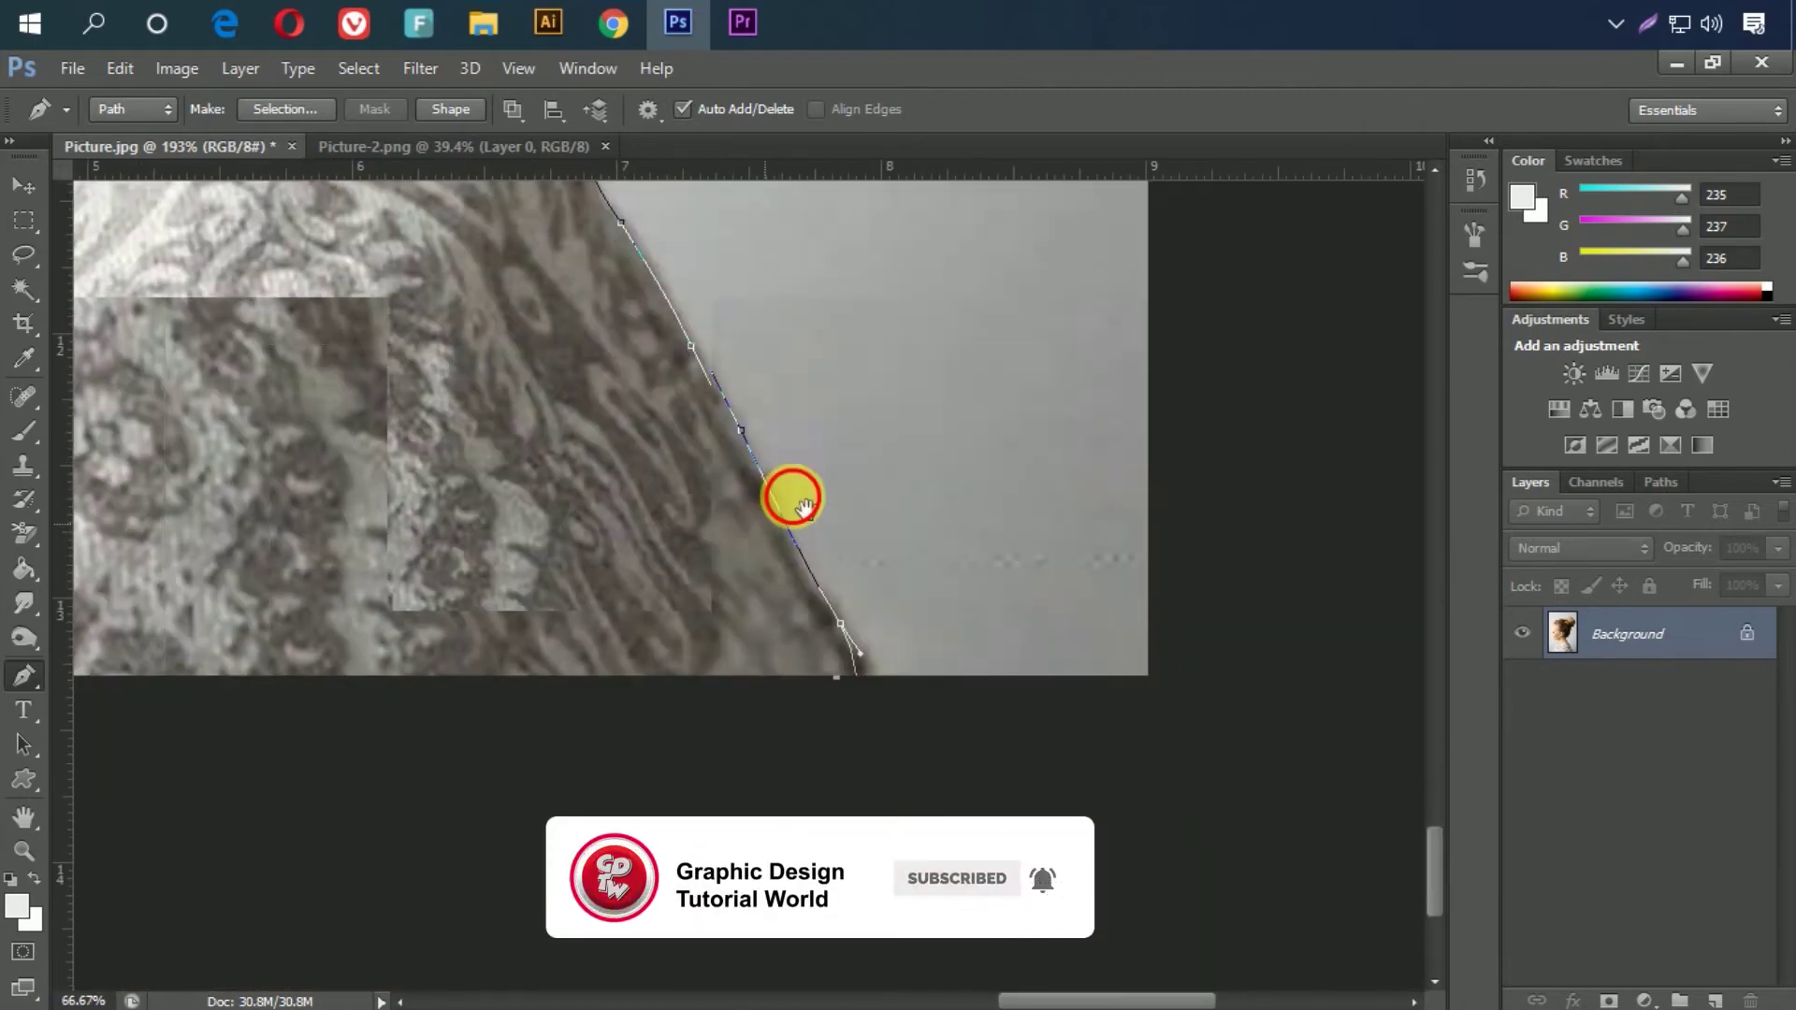
scroll(838, 508, "left", 3)
scroll(721, 586, "left", 3)
scroll(833, 609, "left", 3)
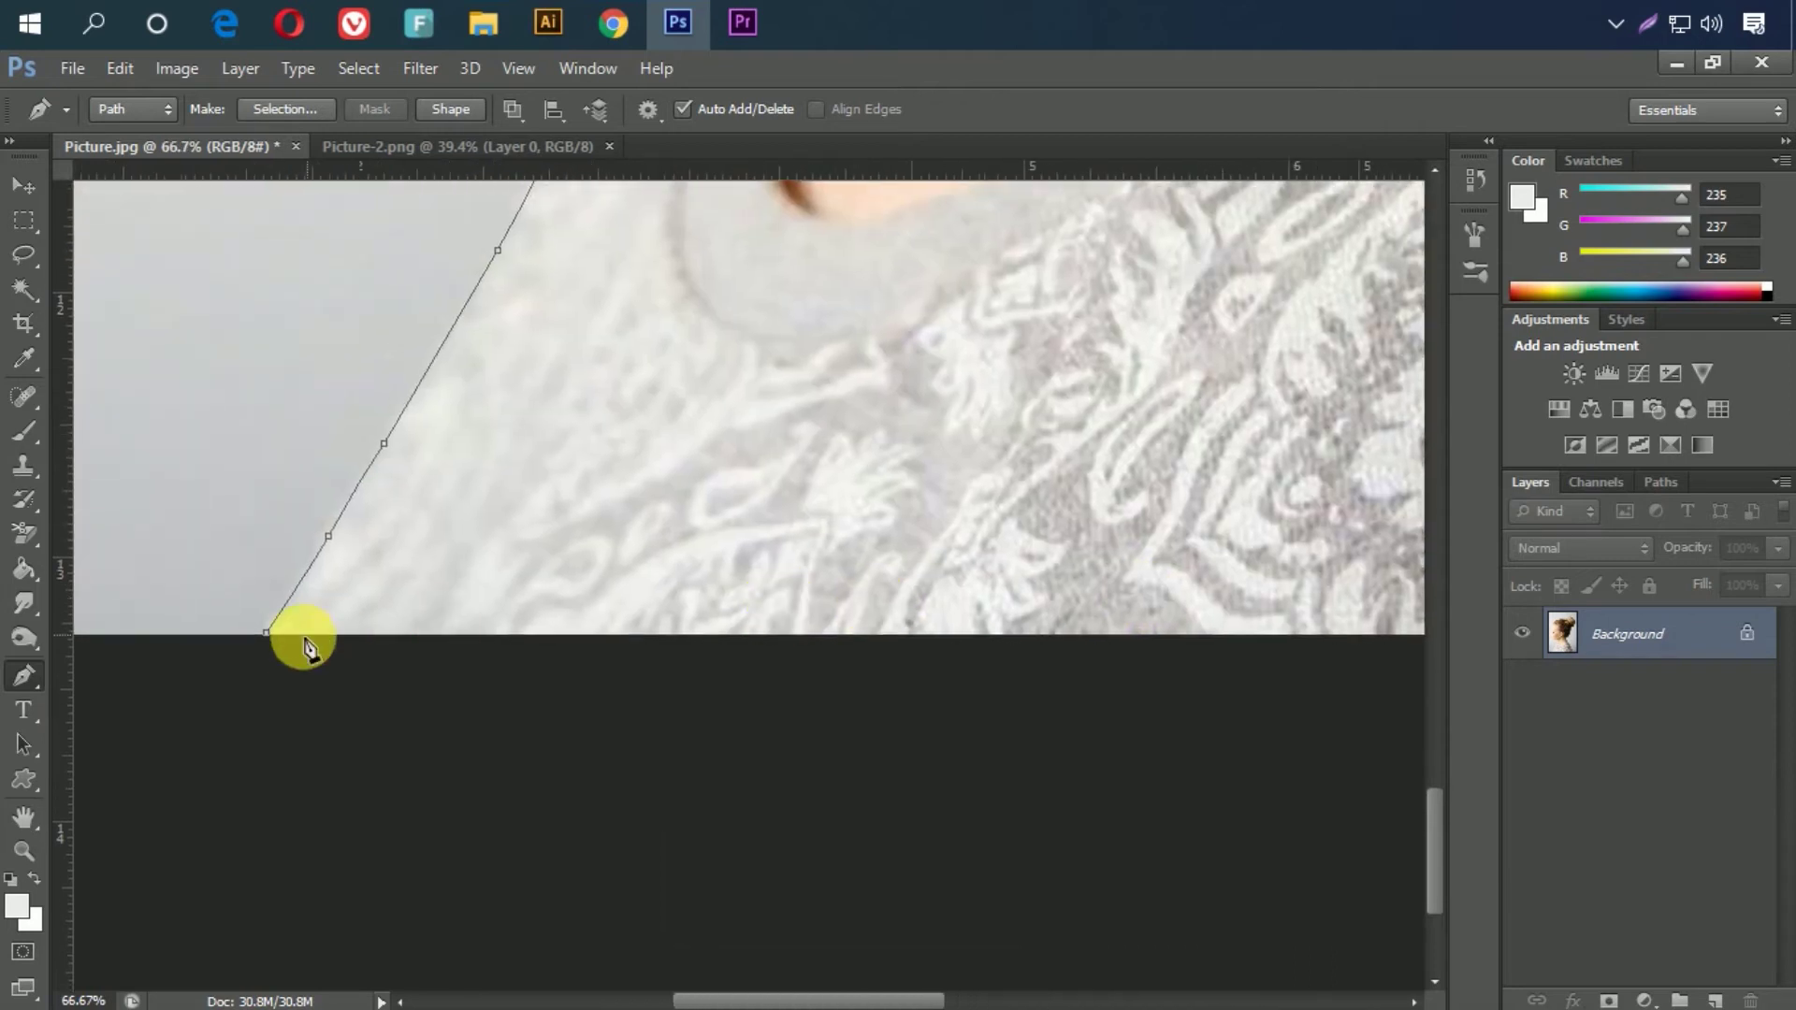
left_click(268, 632)
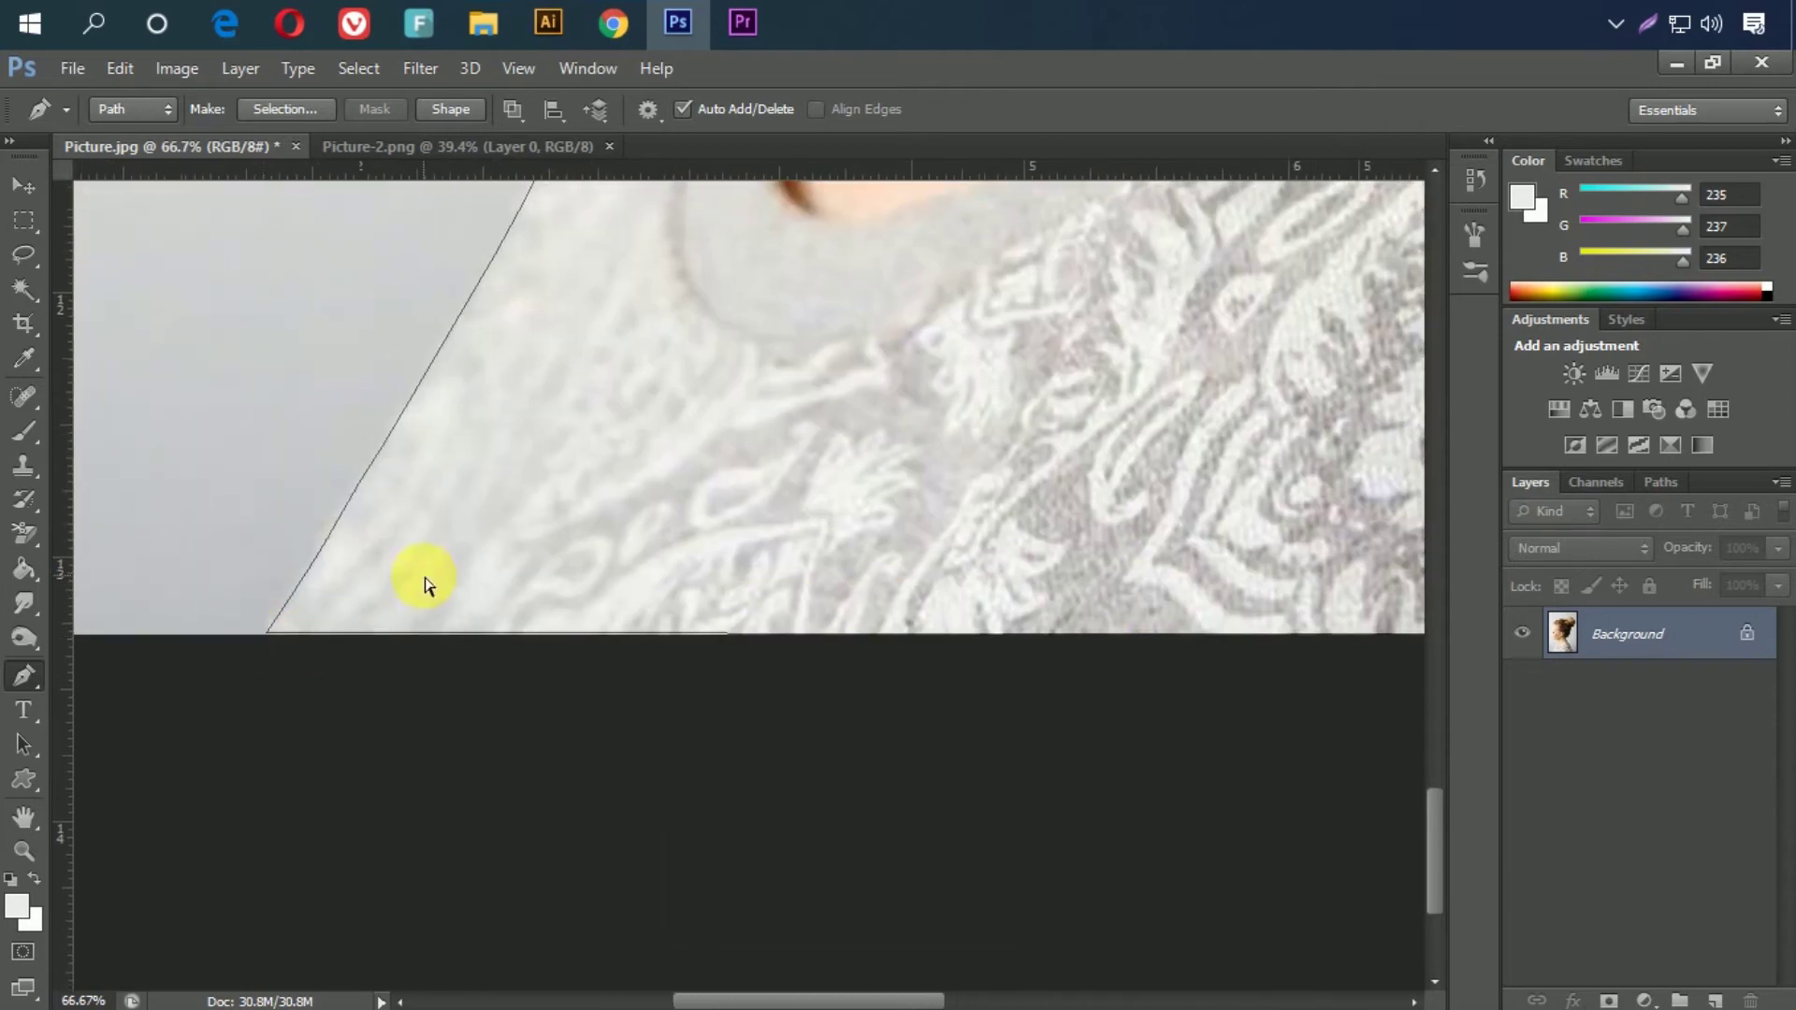
left_click(795, 400, "alt")
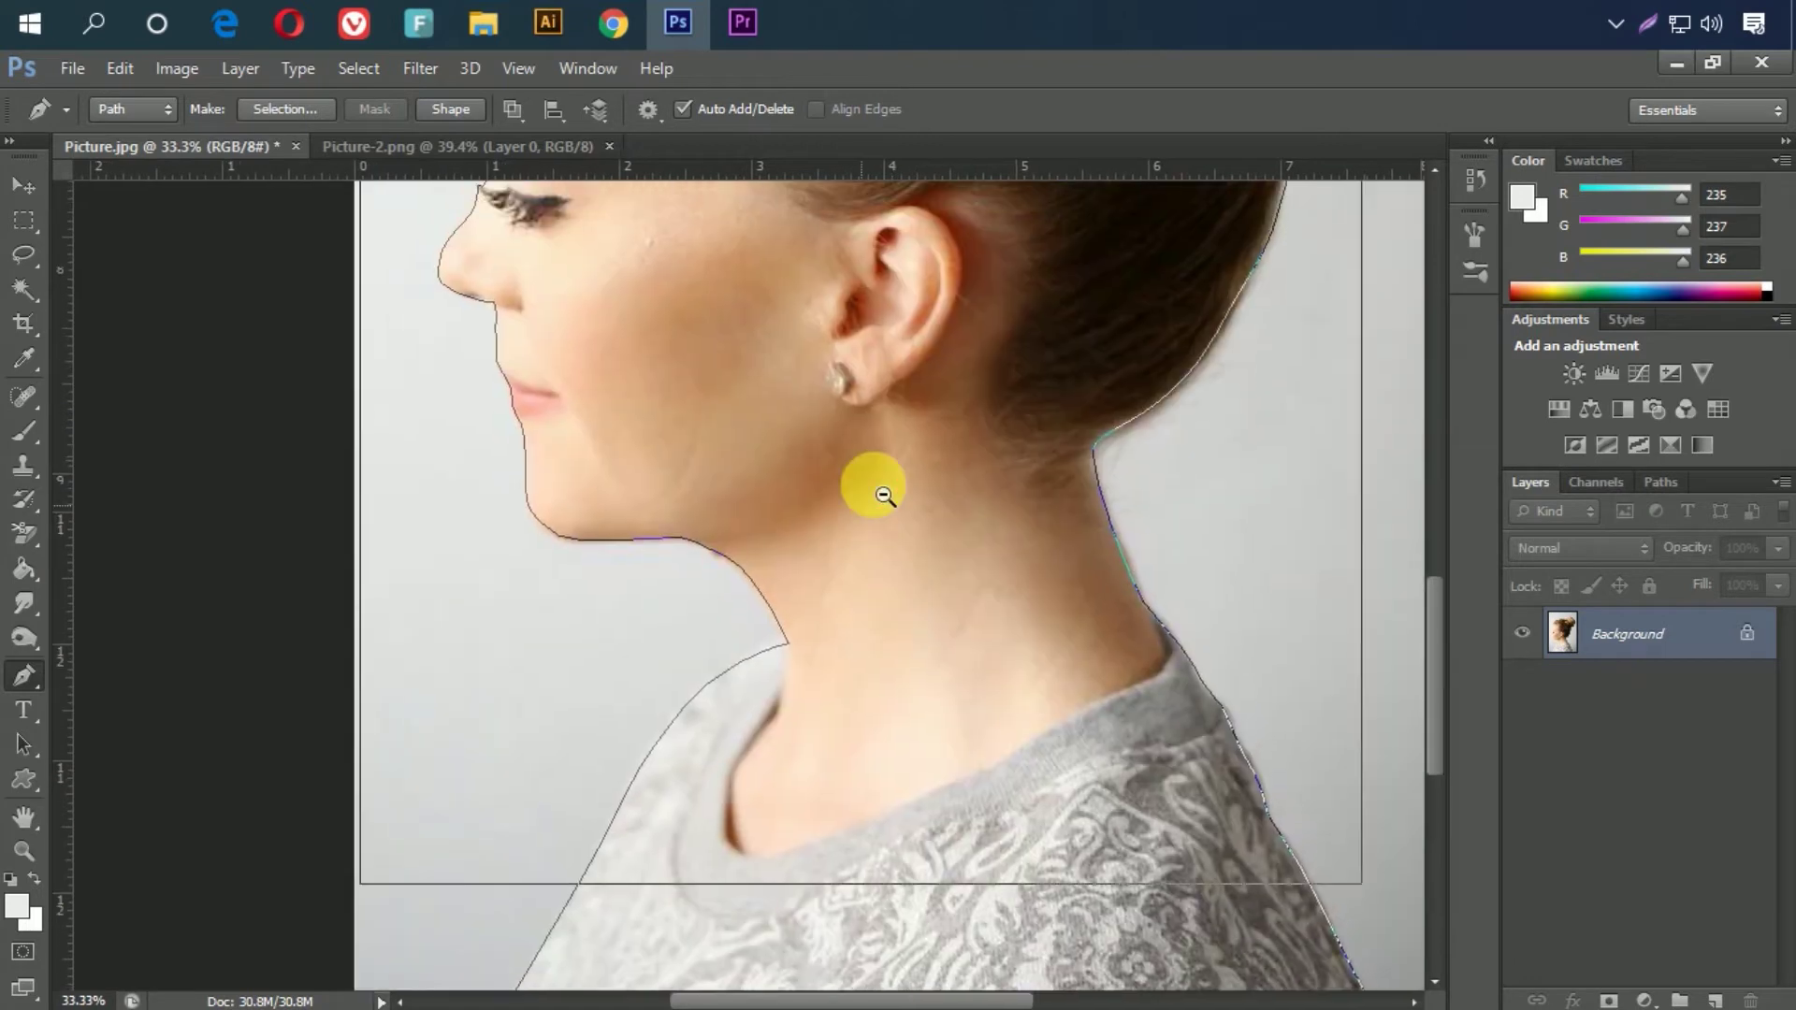
left_click(884, 496, "alt")
Step: Convert the finished woman path into a selection
scroll(874, 524, "up", 2)
scroll(868, 627, "up", 4)
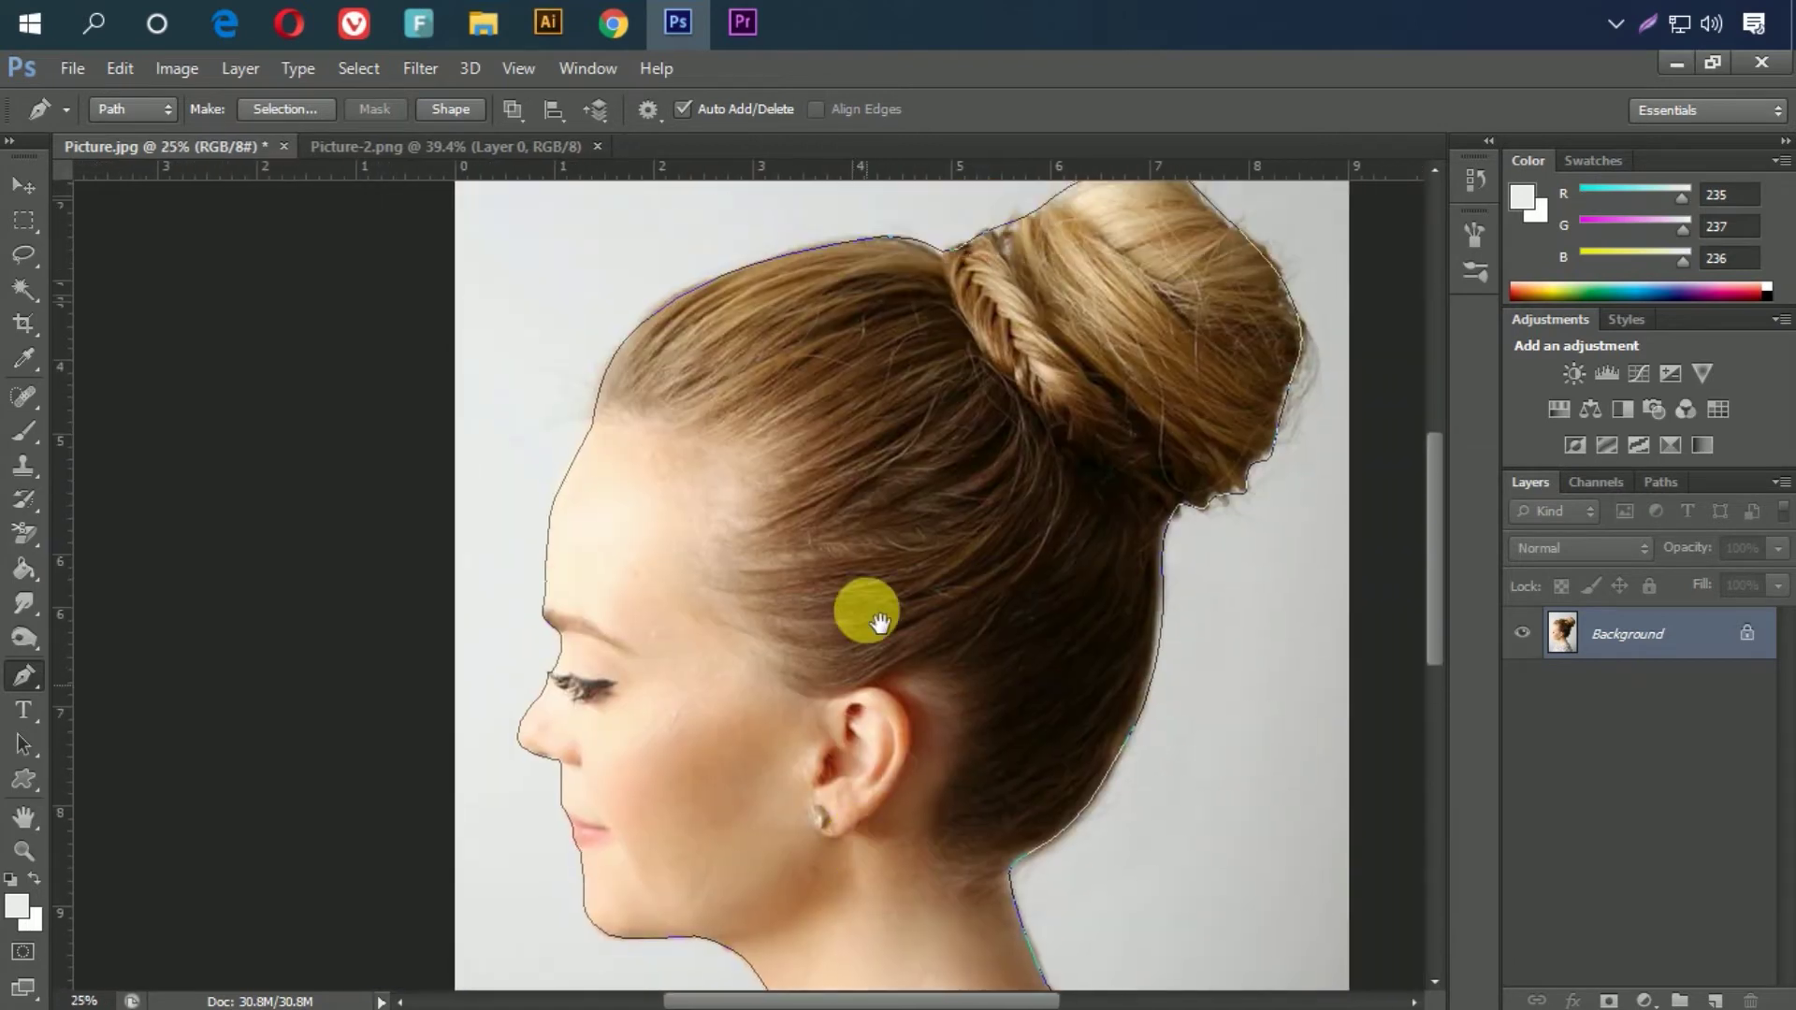
scroll(823, 645, "up", 1)
right_click(629, 495)
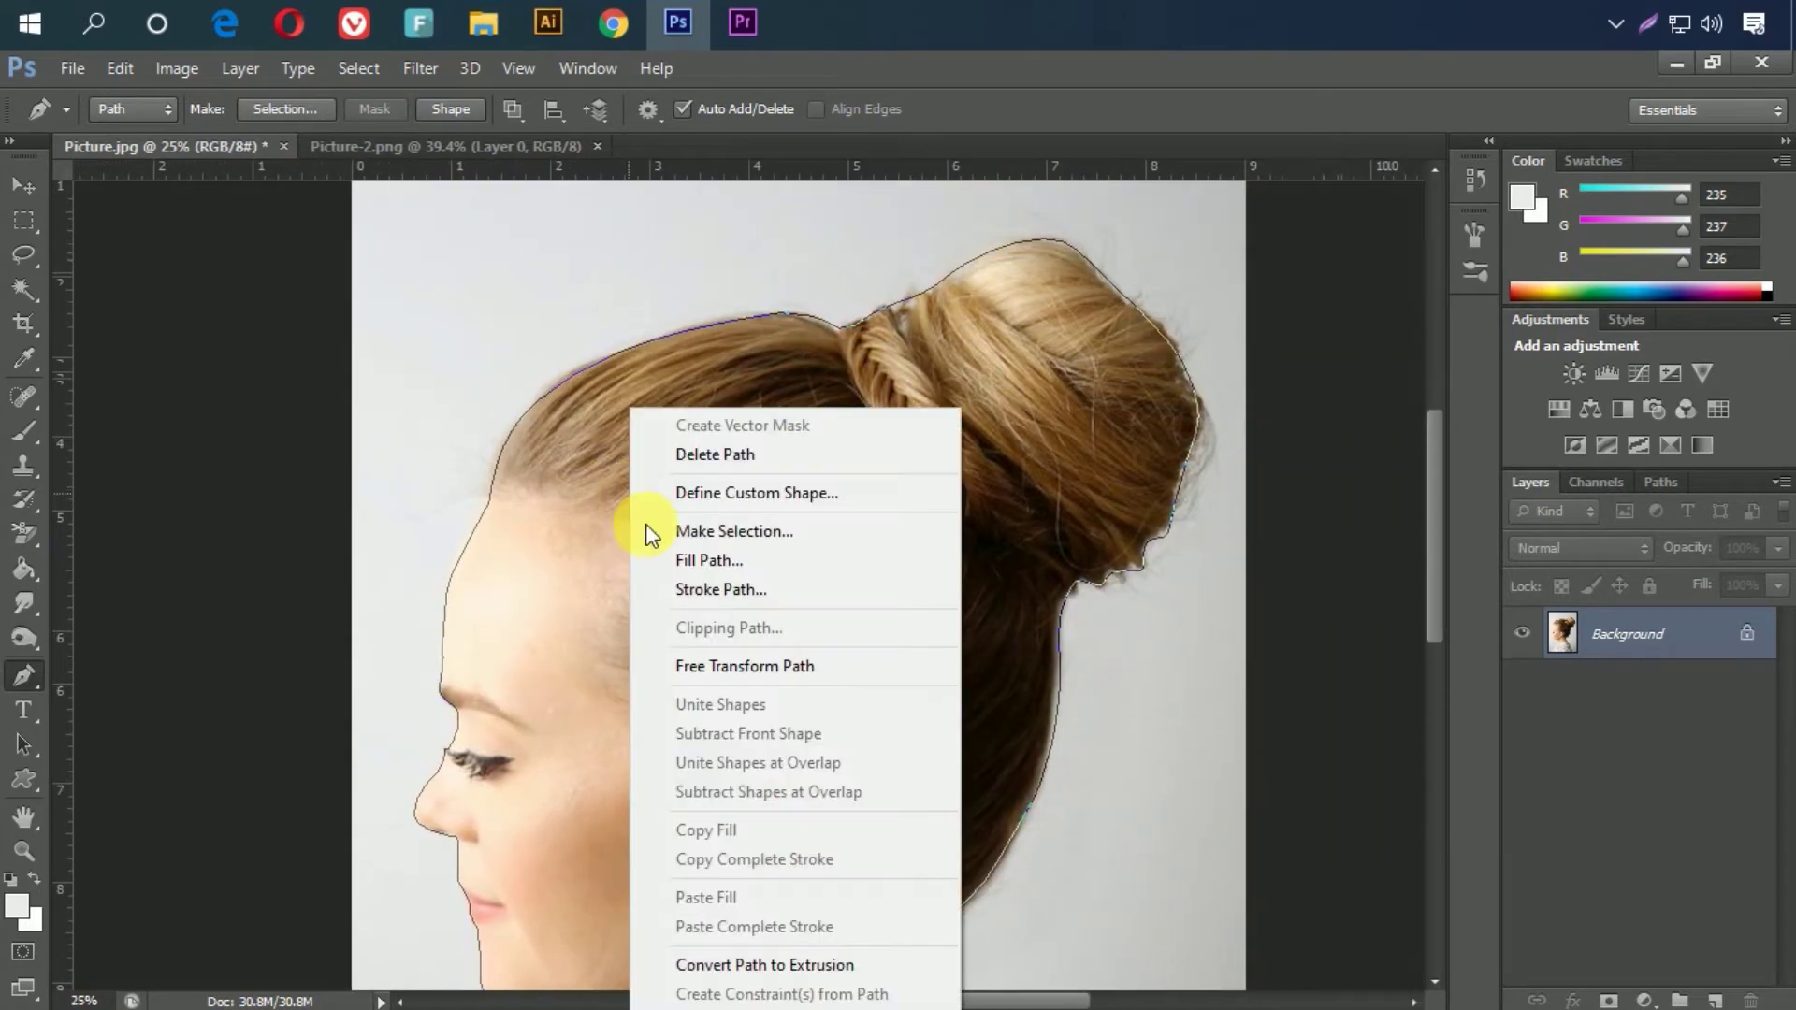
left_click(731, 530)
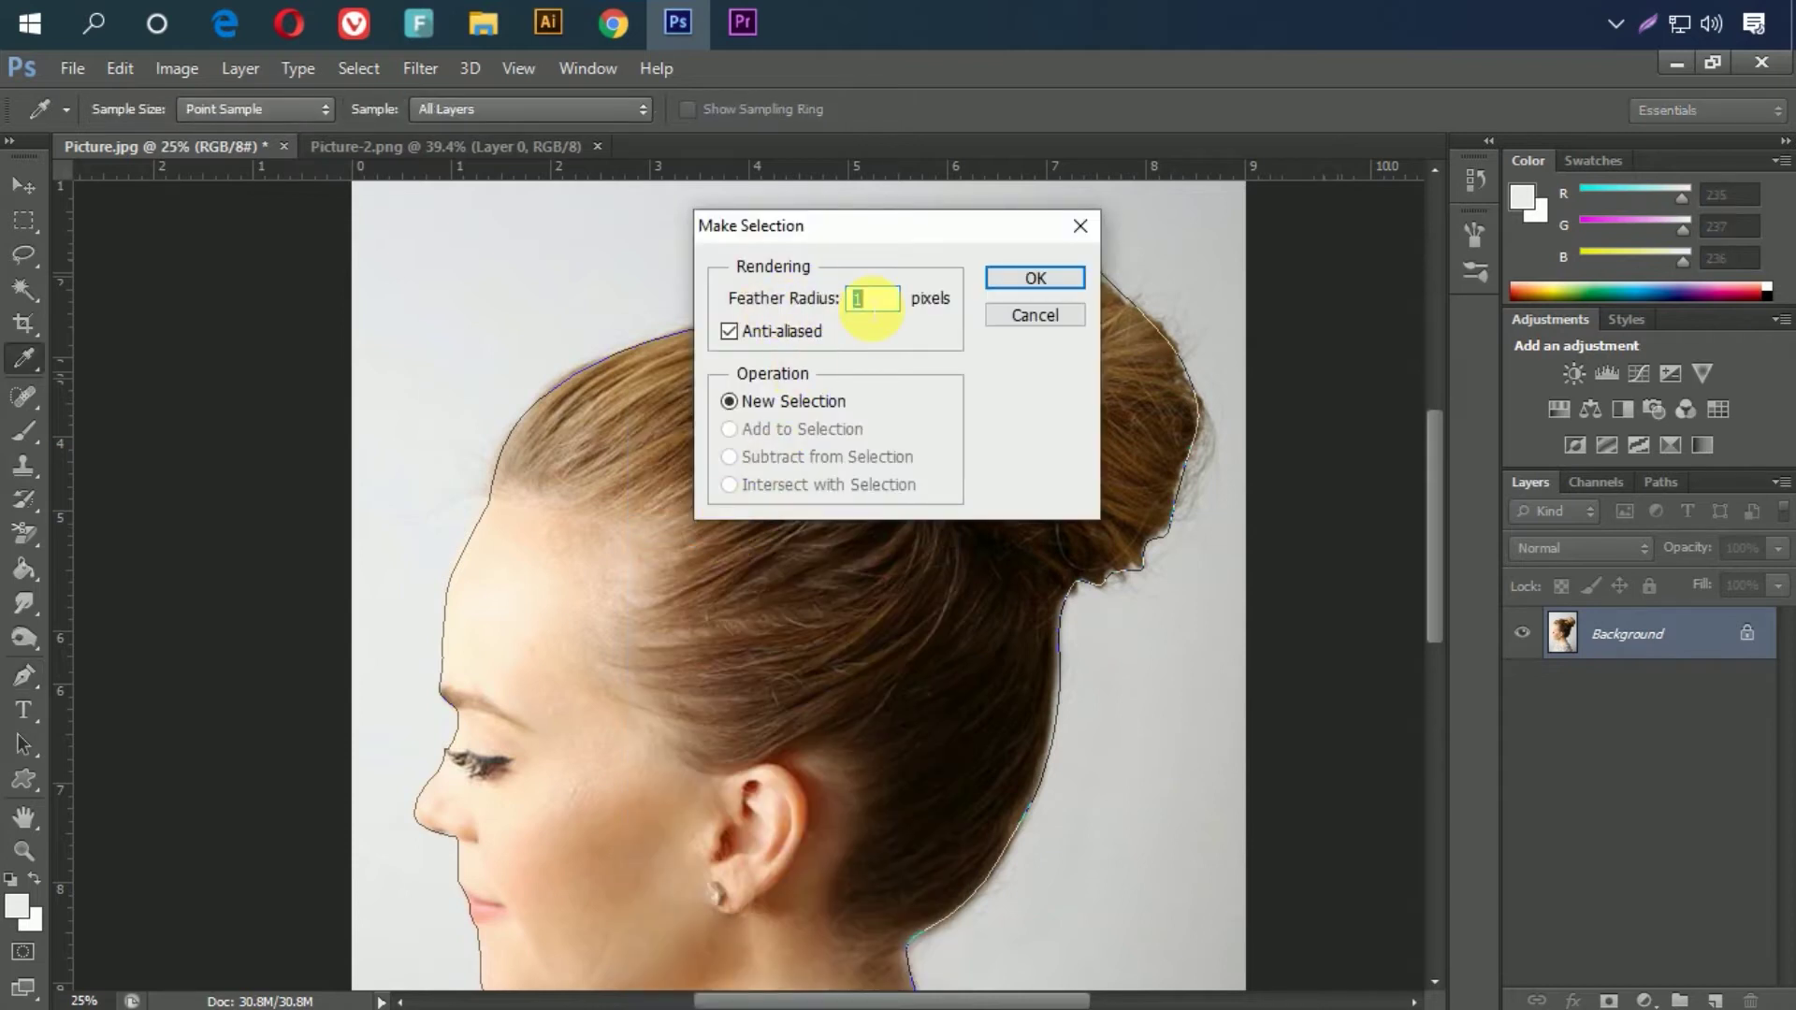
left_click(1029, 276)
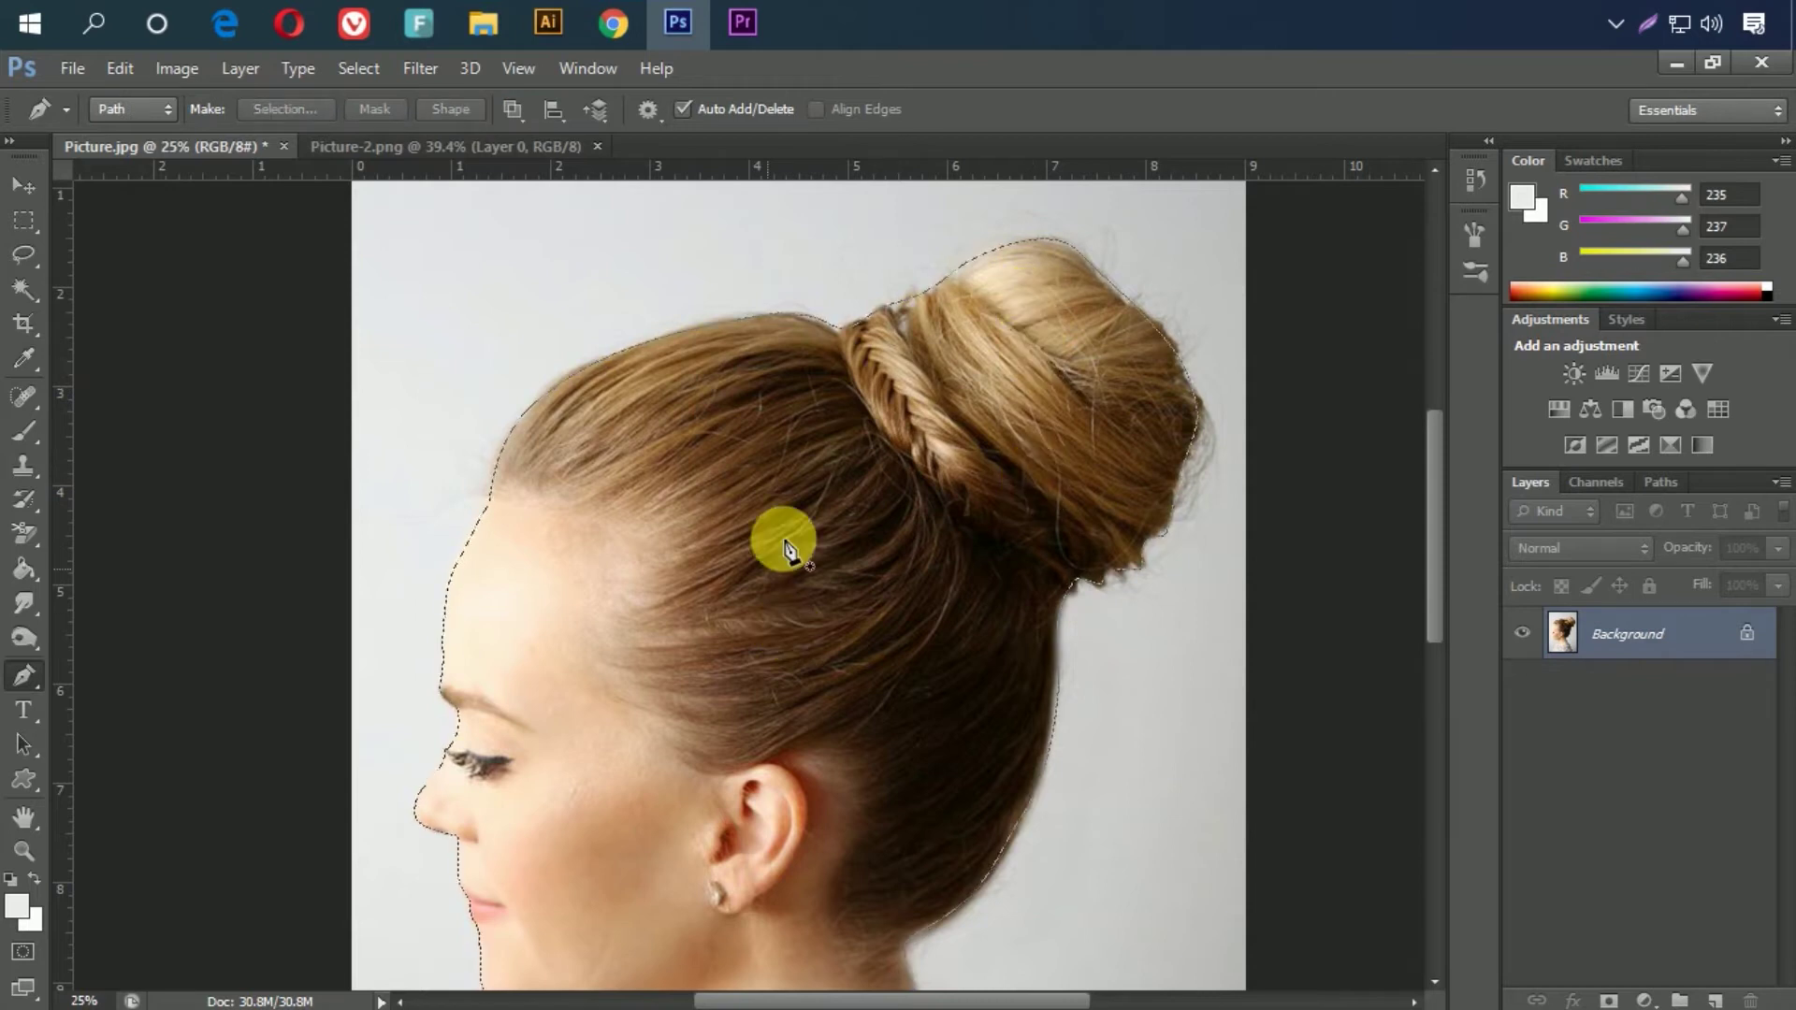
right_click(733, 520)
left_click(700, 522)
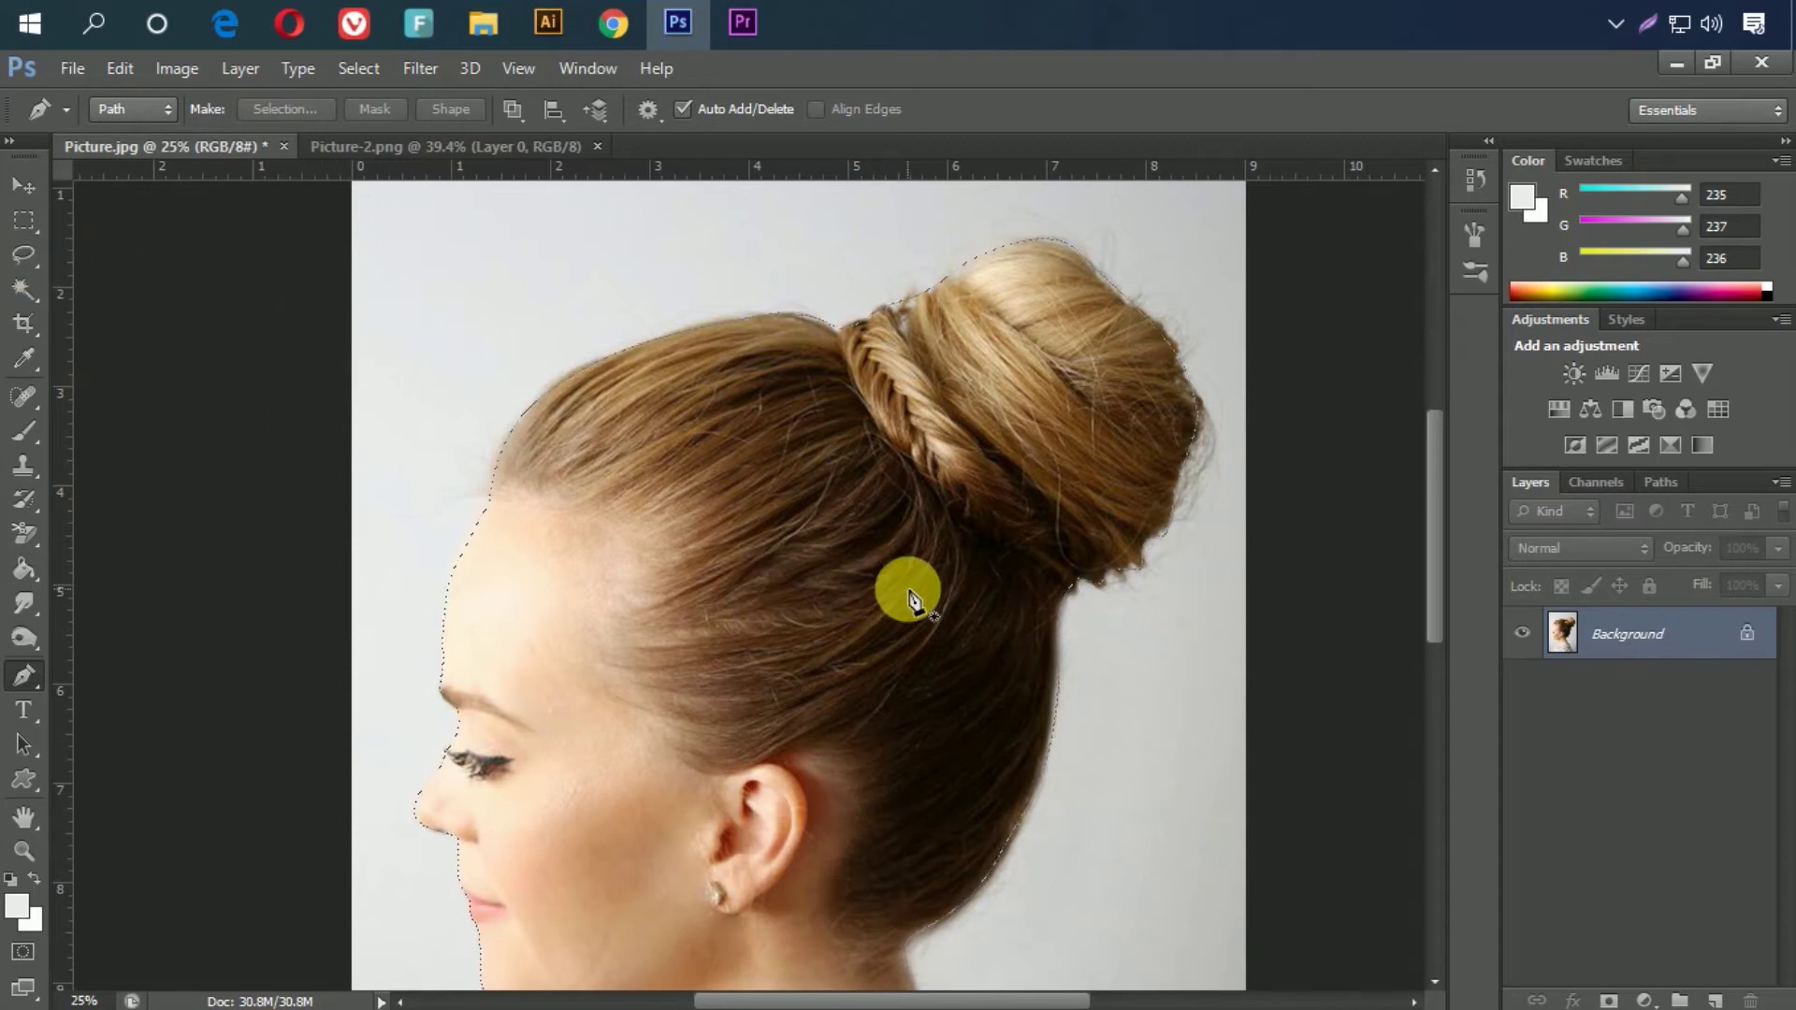
Step: Copy the woman onto Layer 1, unlock Layer 0 and hide the original photo
key("ctrl+j")
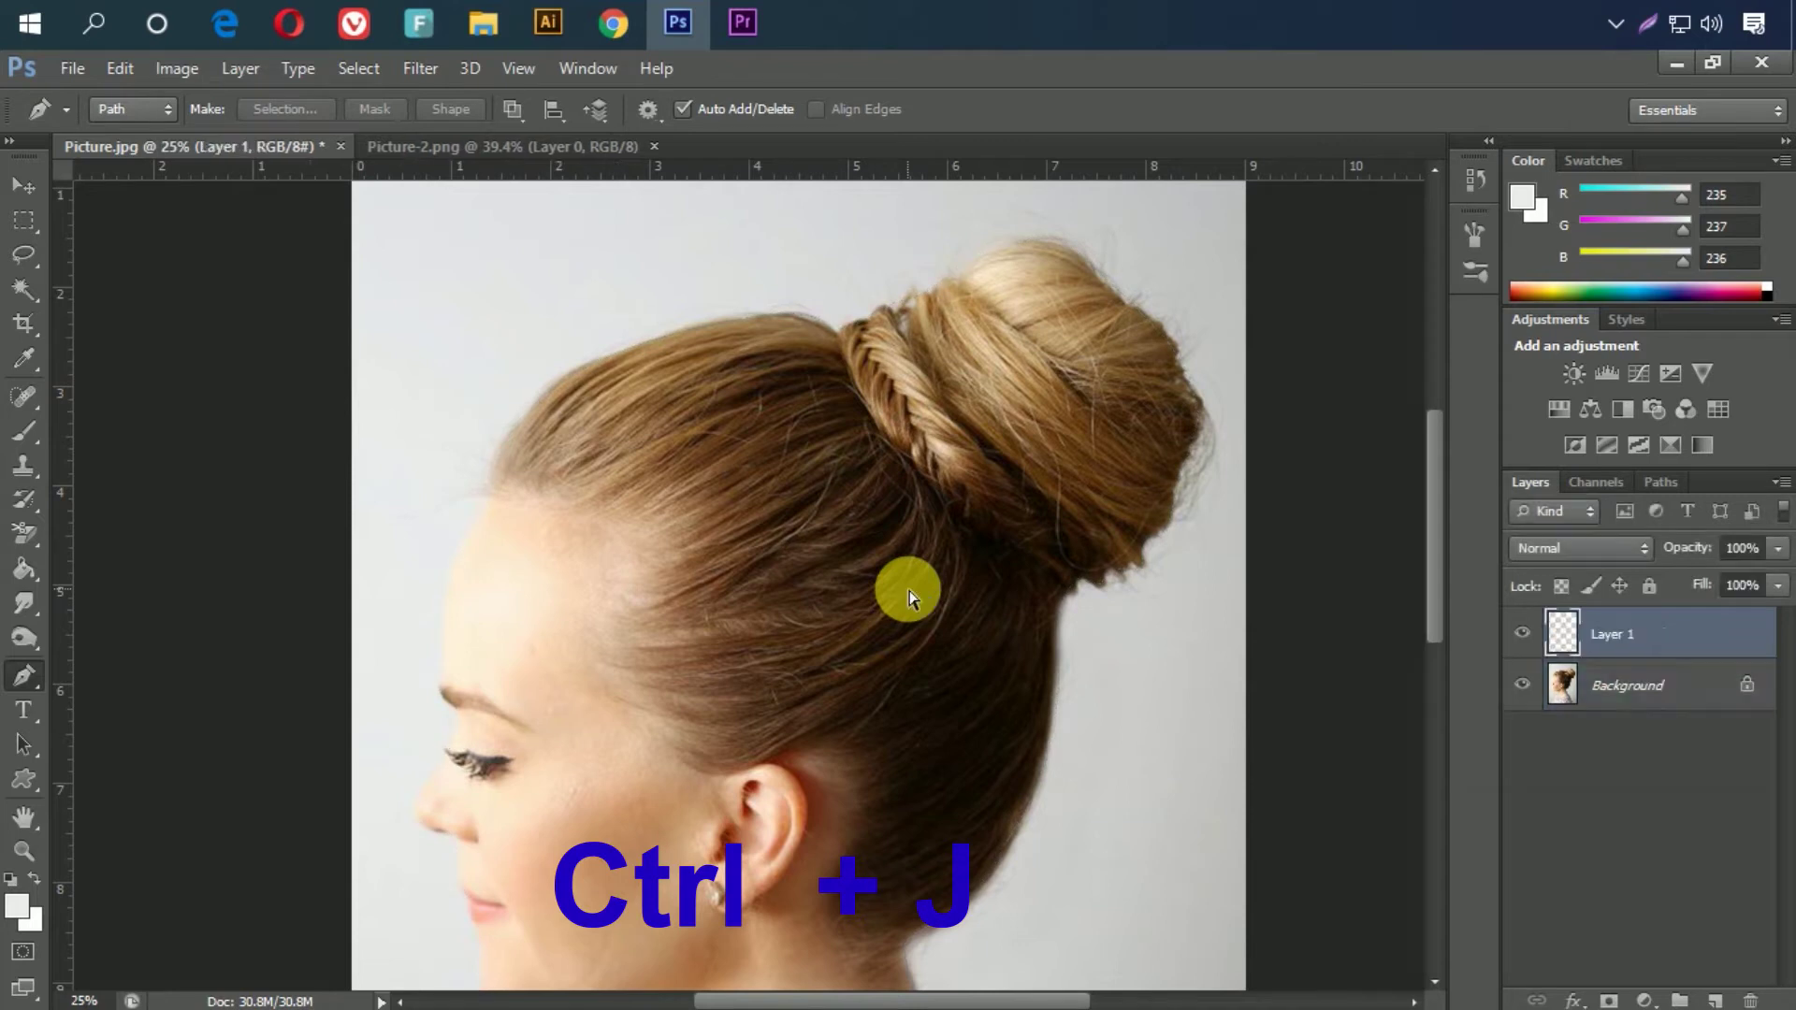
key("ctrl+0")
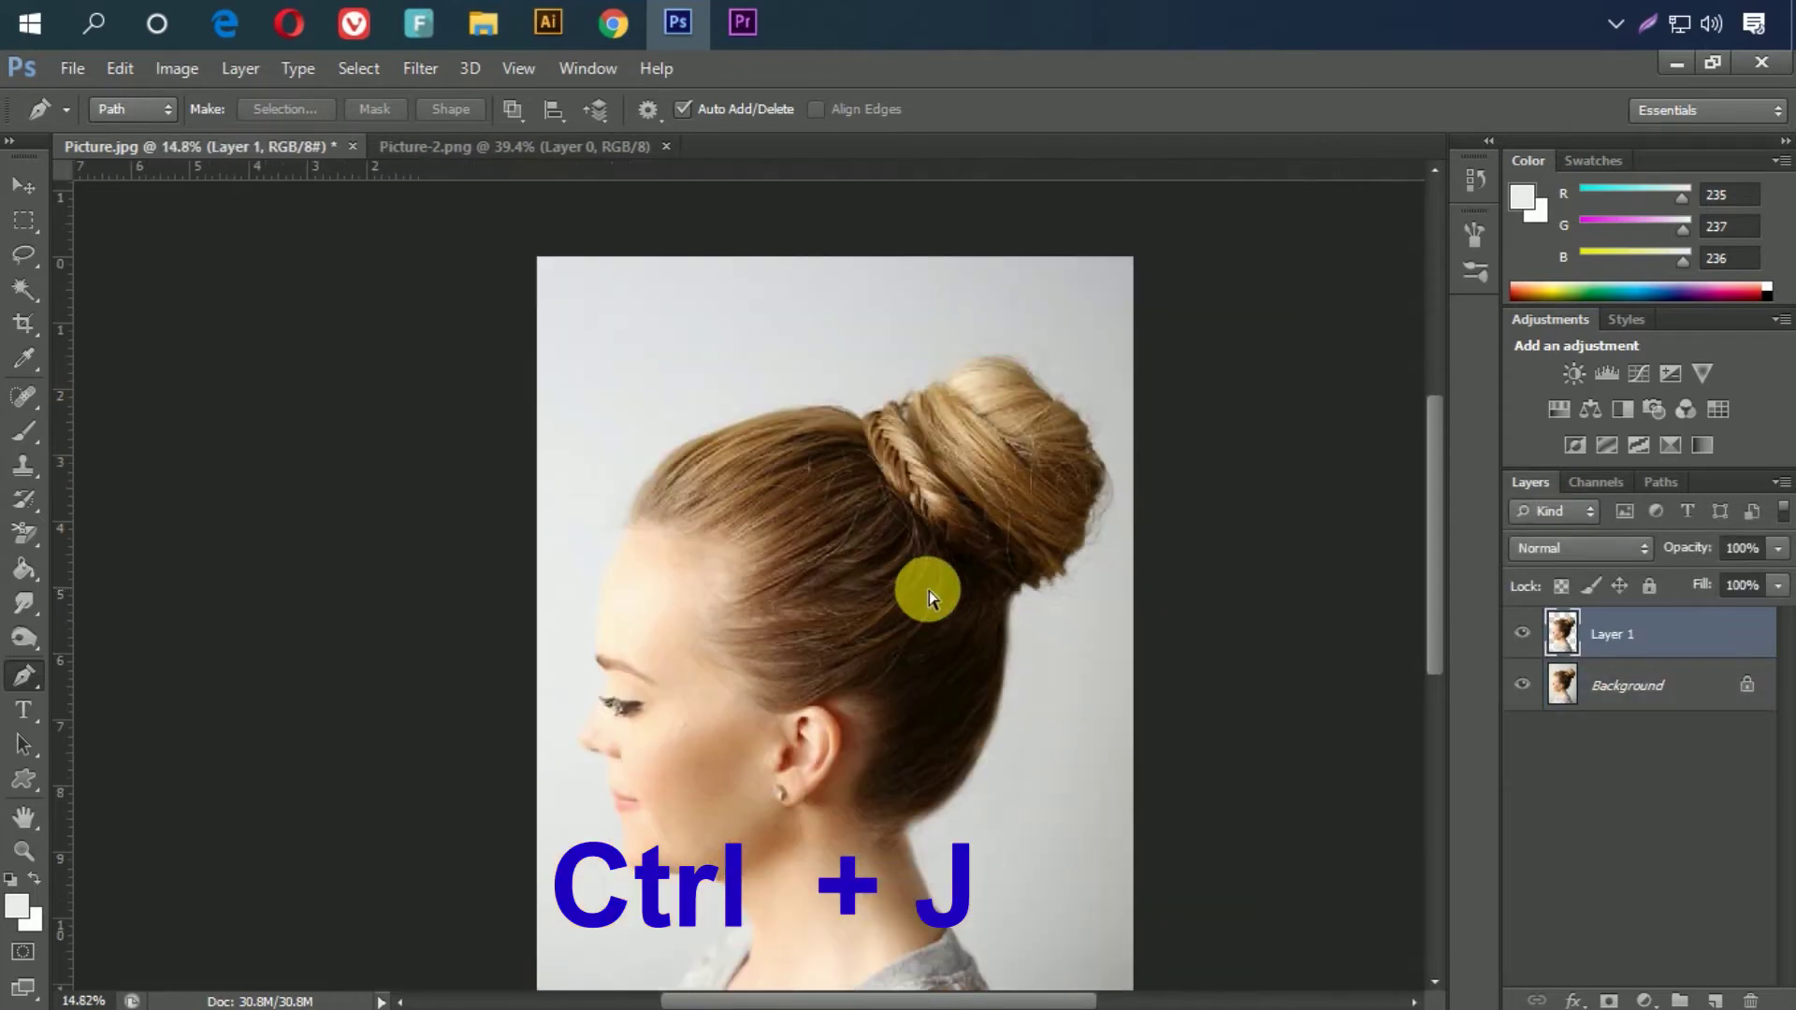
left_click(1768, 688)
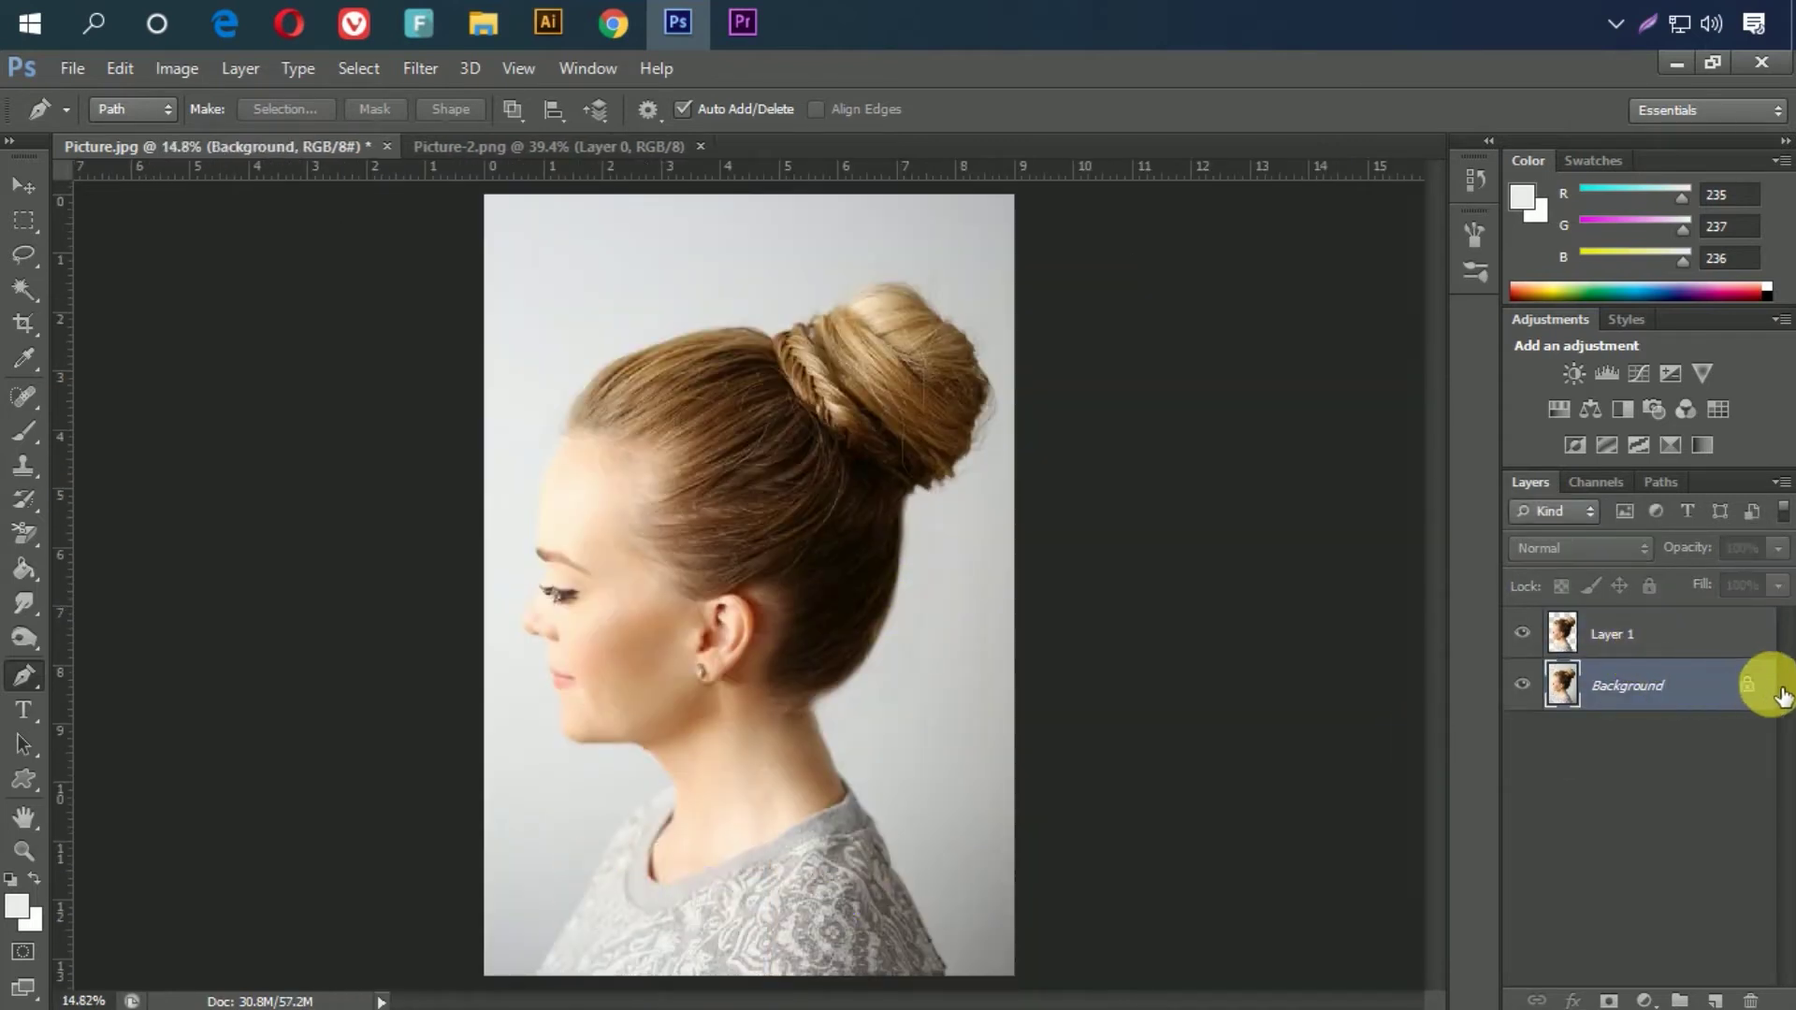
left_click_drag(1763, 700, 1735, 1006)
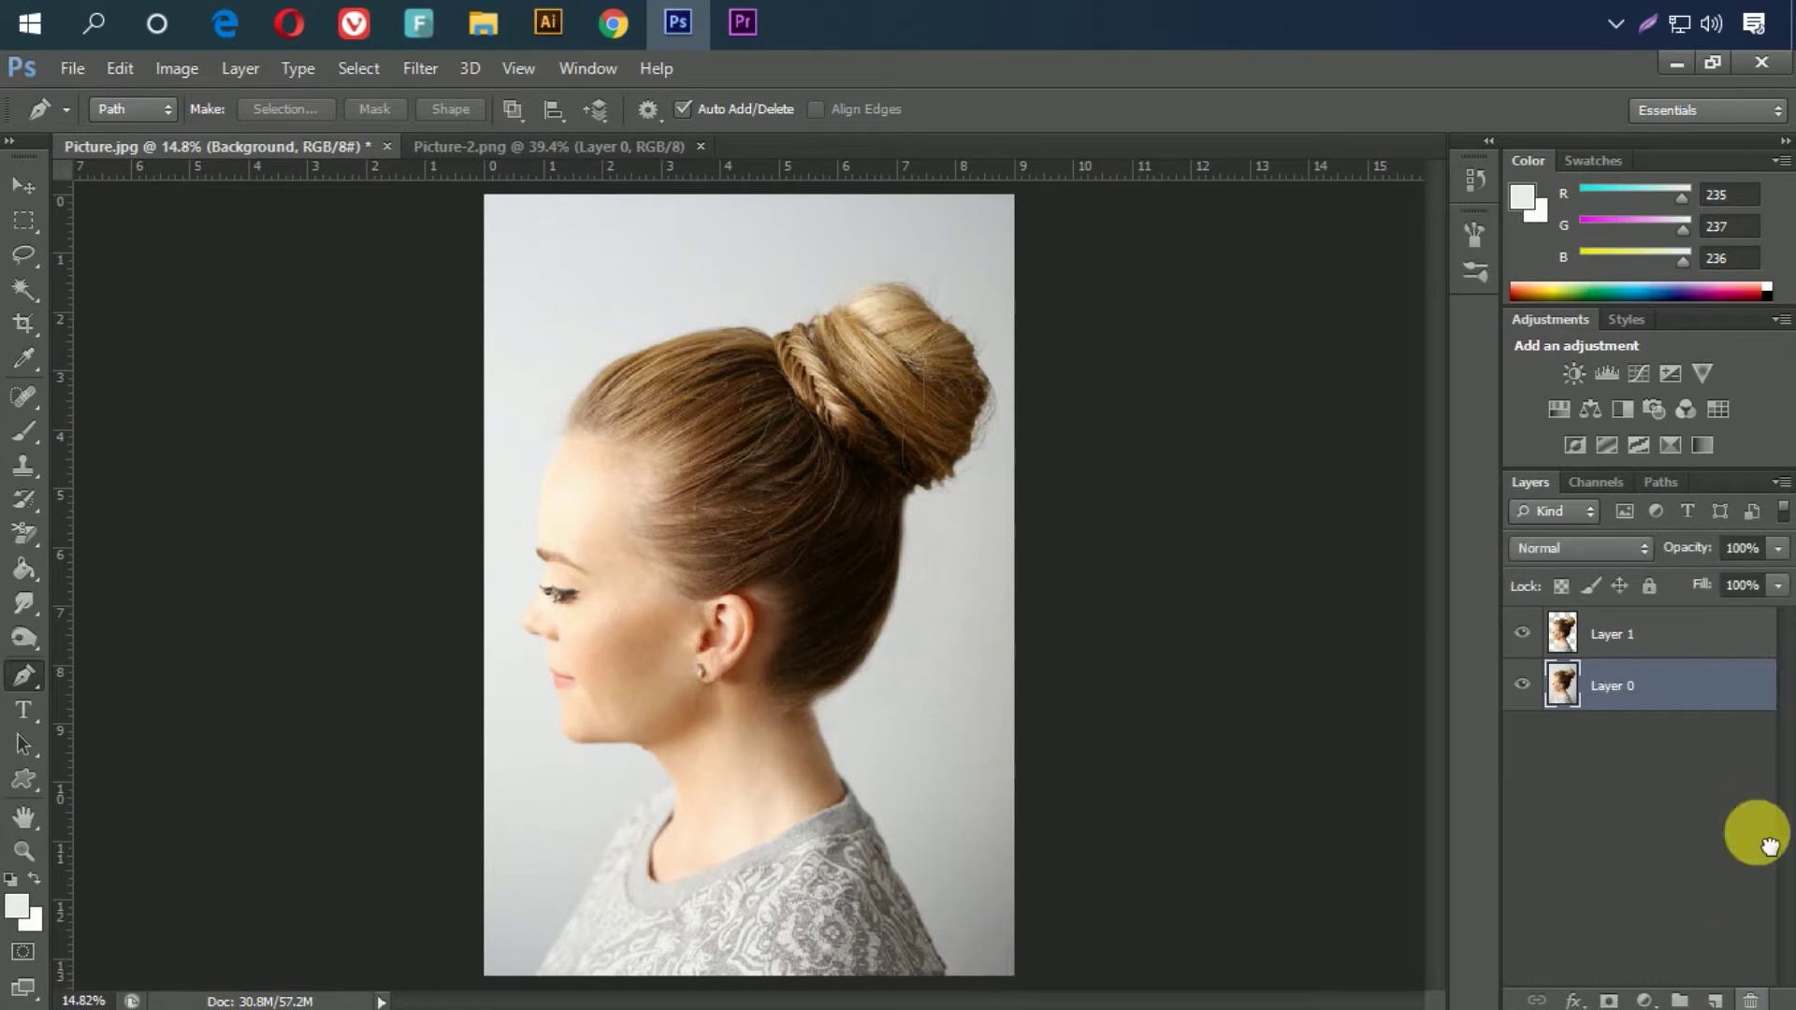
left_click(1522, 685)
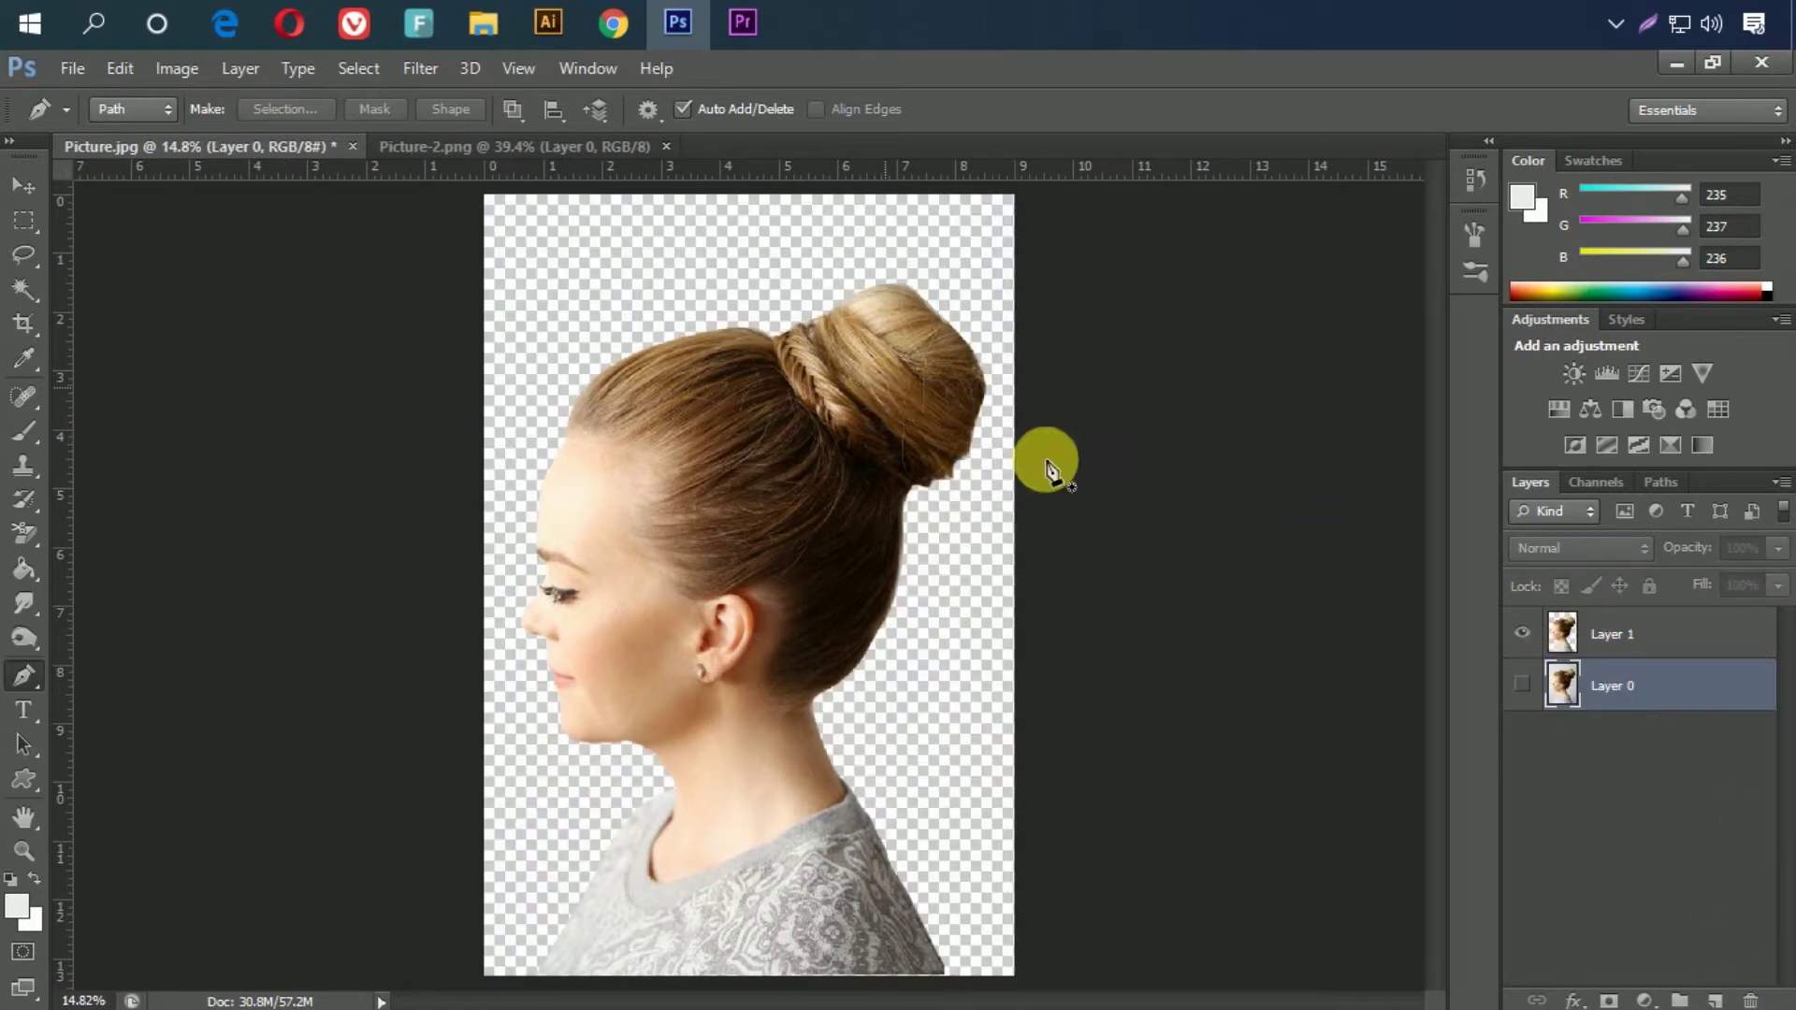
left_click(155, 71)
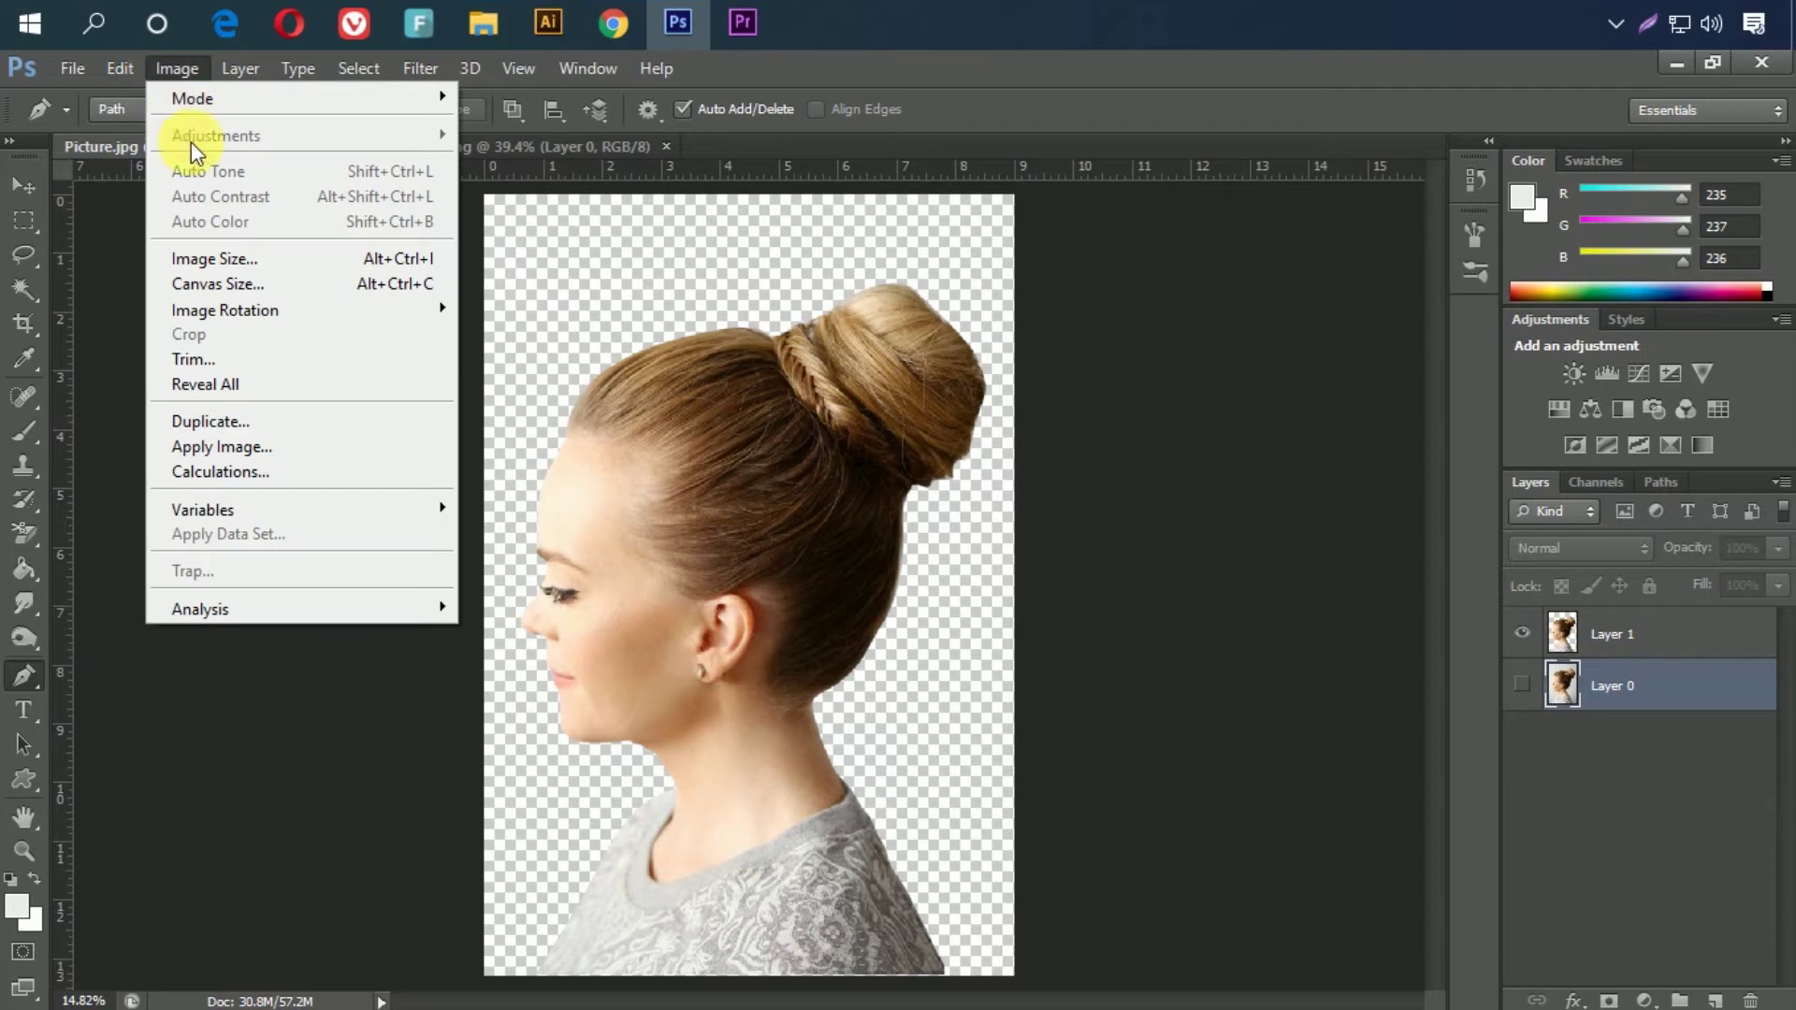
Step: Resize the canvas to 12 inches wide, then to 13 × 13 inches, accepting the clip
left_click(221, 281)
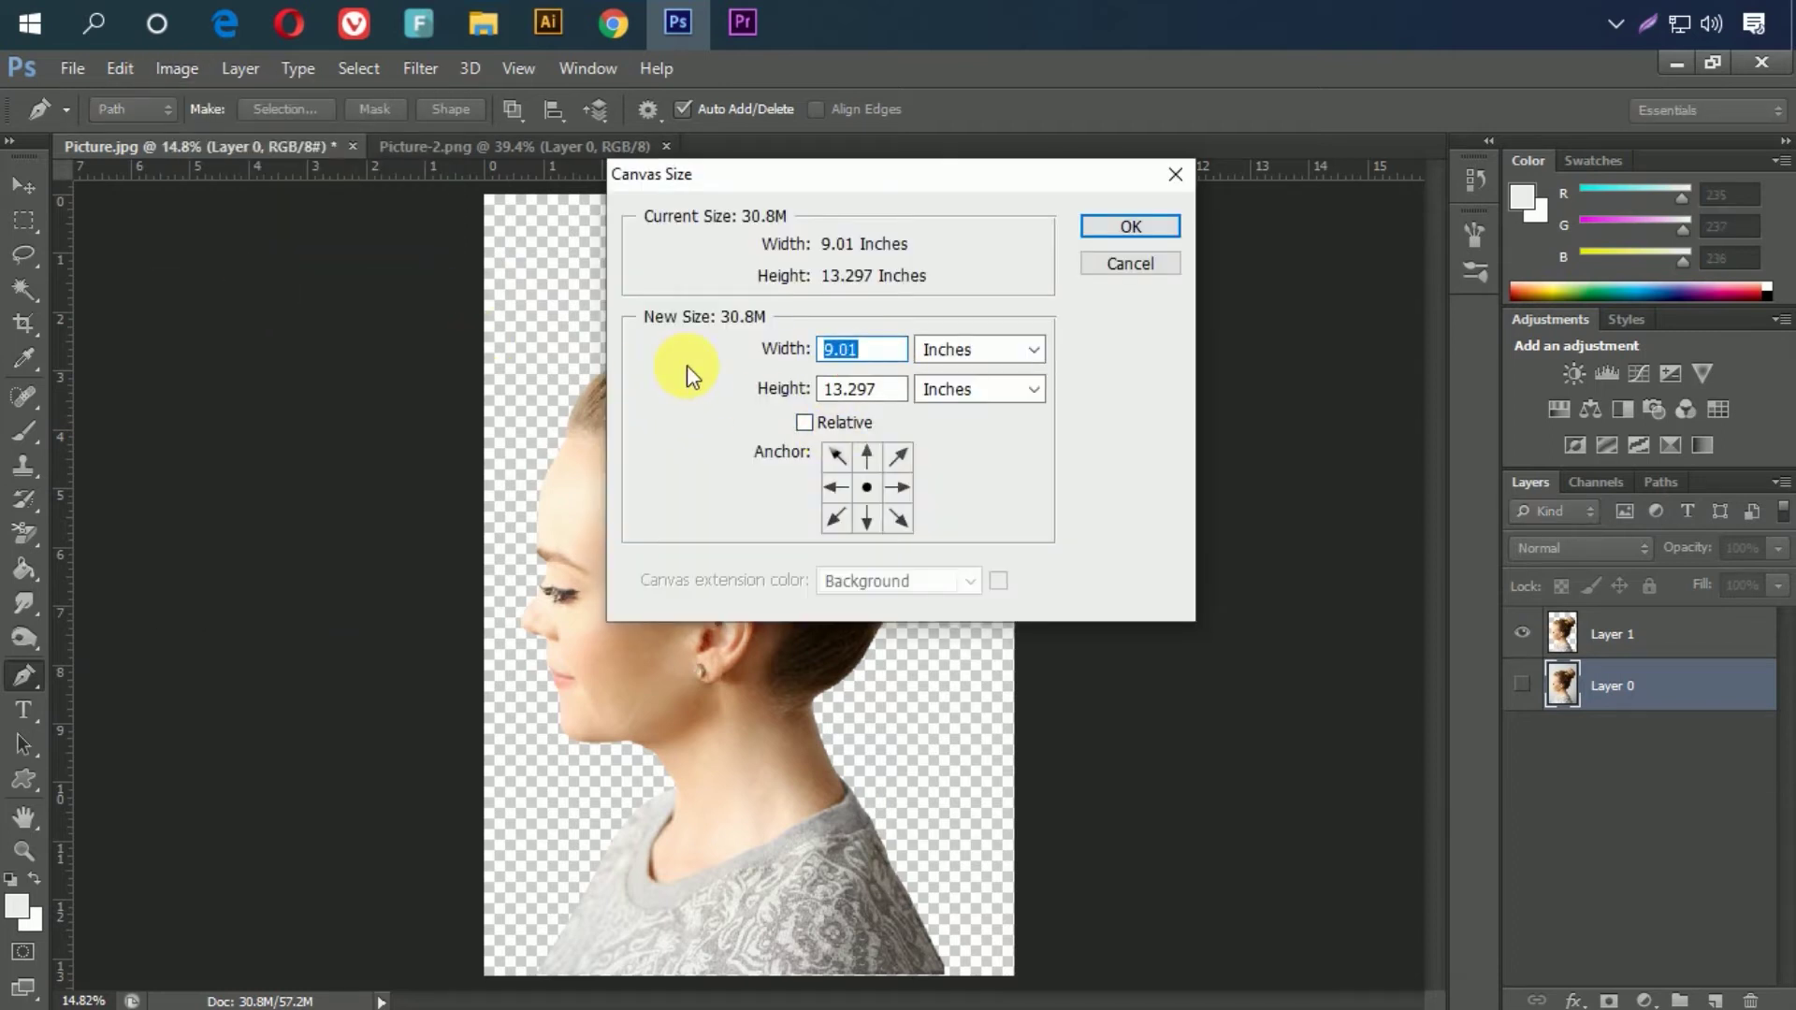
type("14.82")
key("Return")
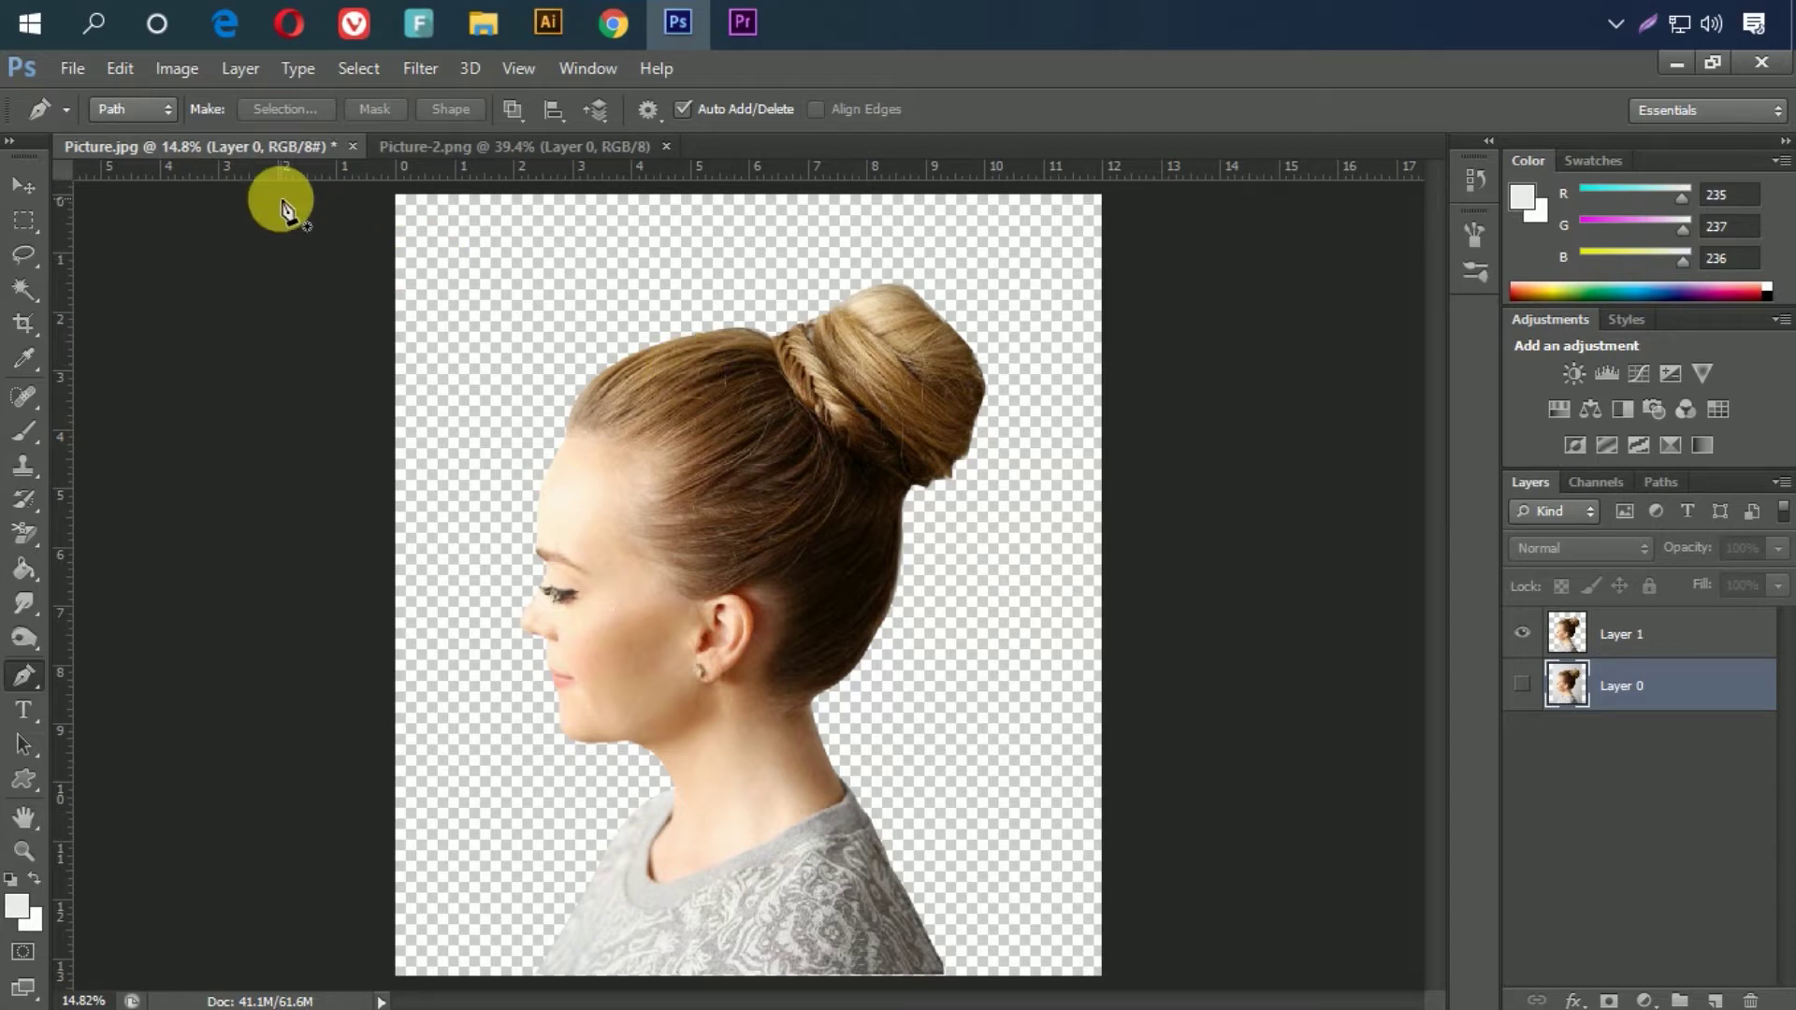
left_click(189, 71)
left_click(229, 282)
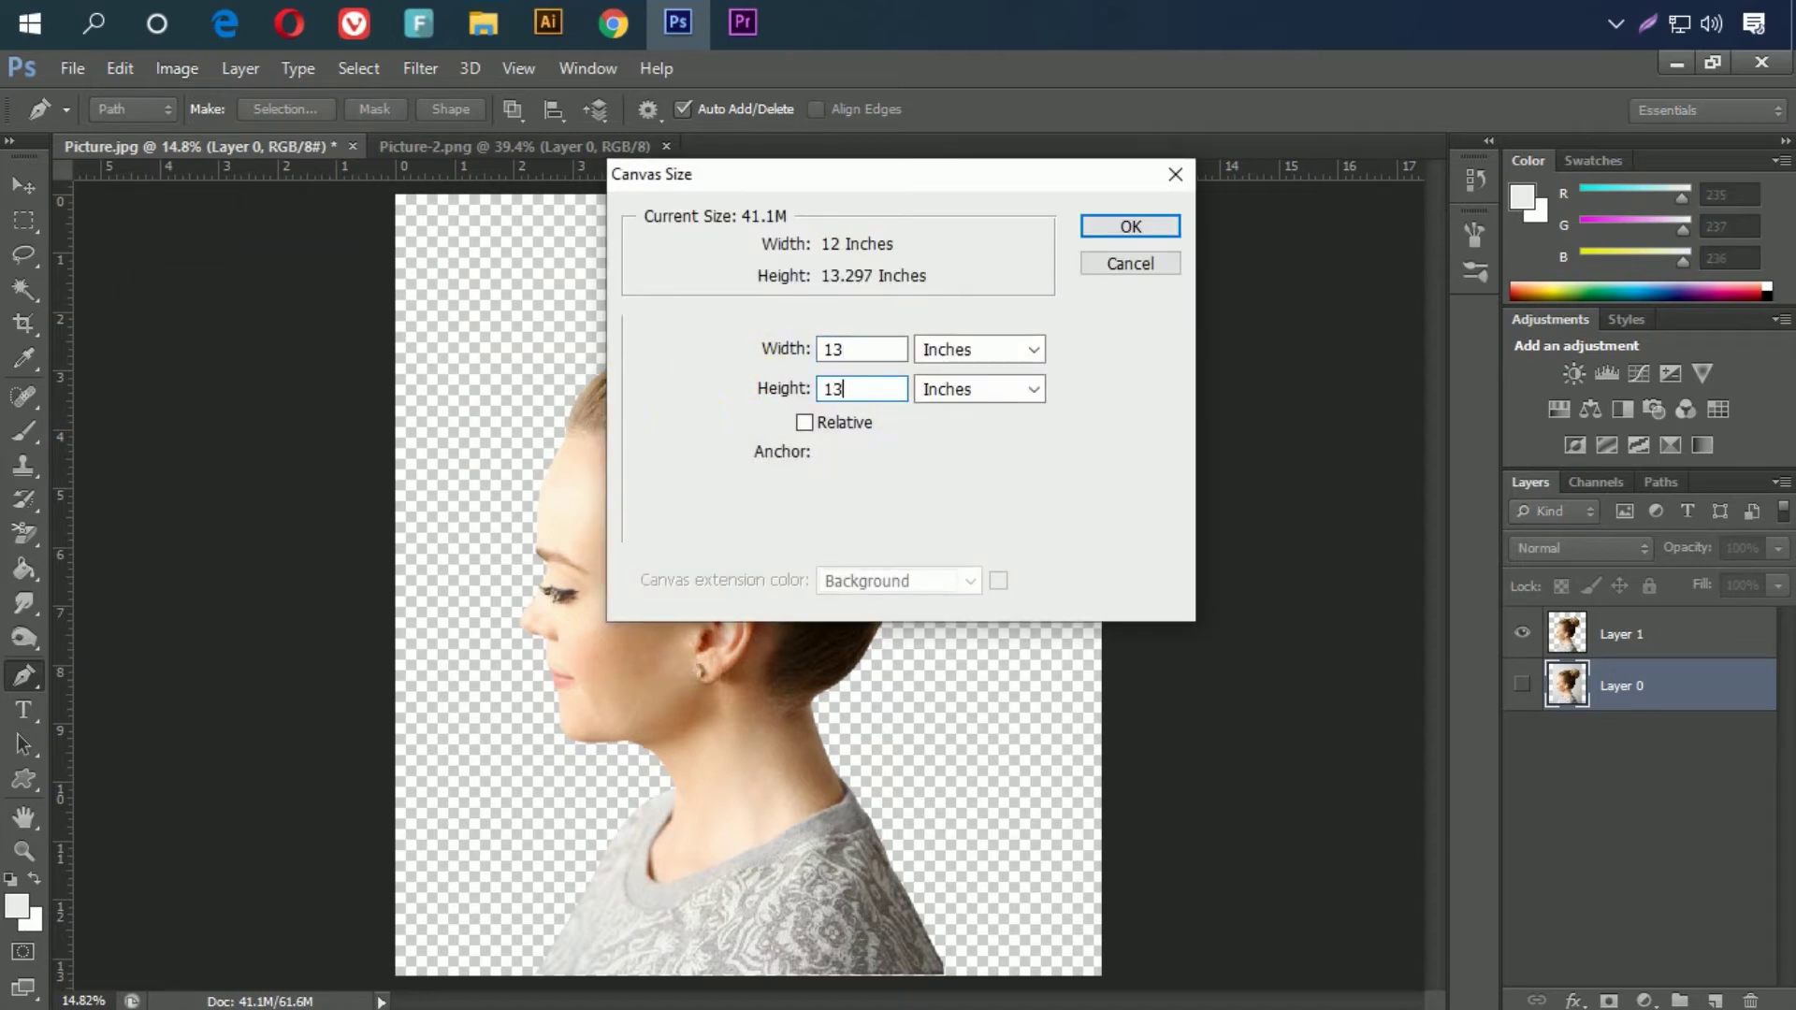
left_click(1113, 230)
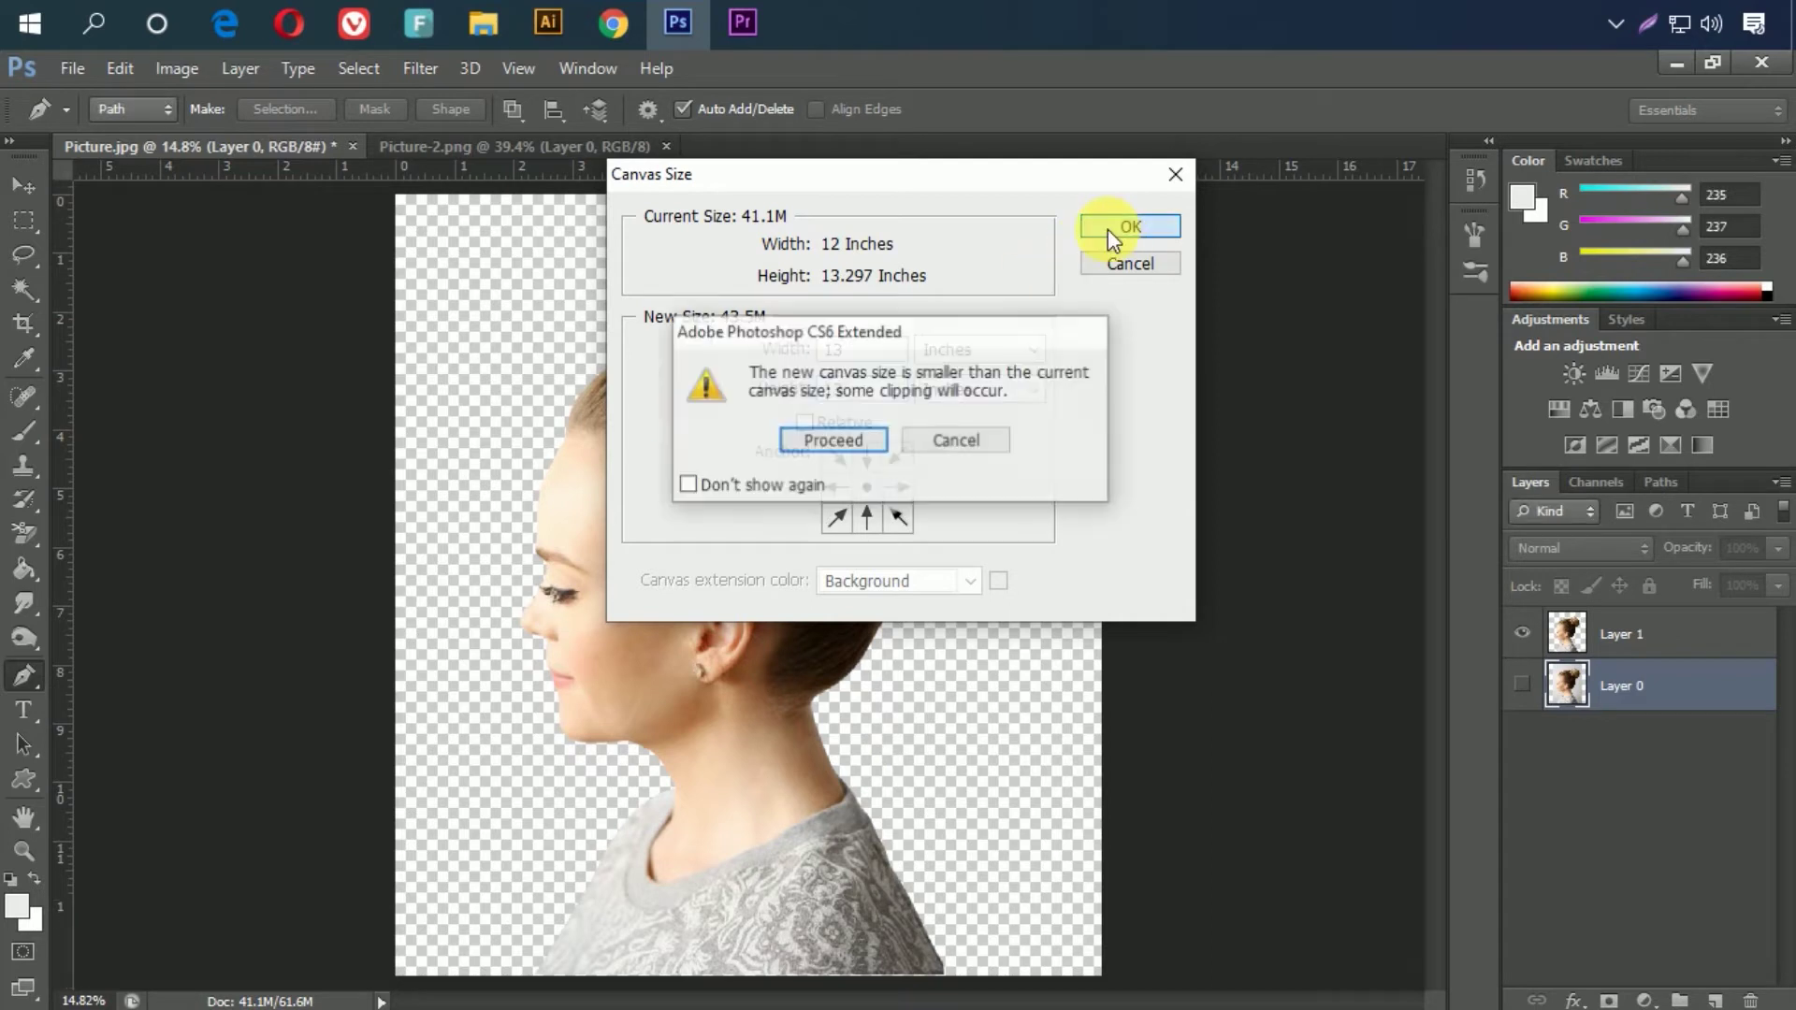
left_click(853, 445)
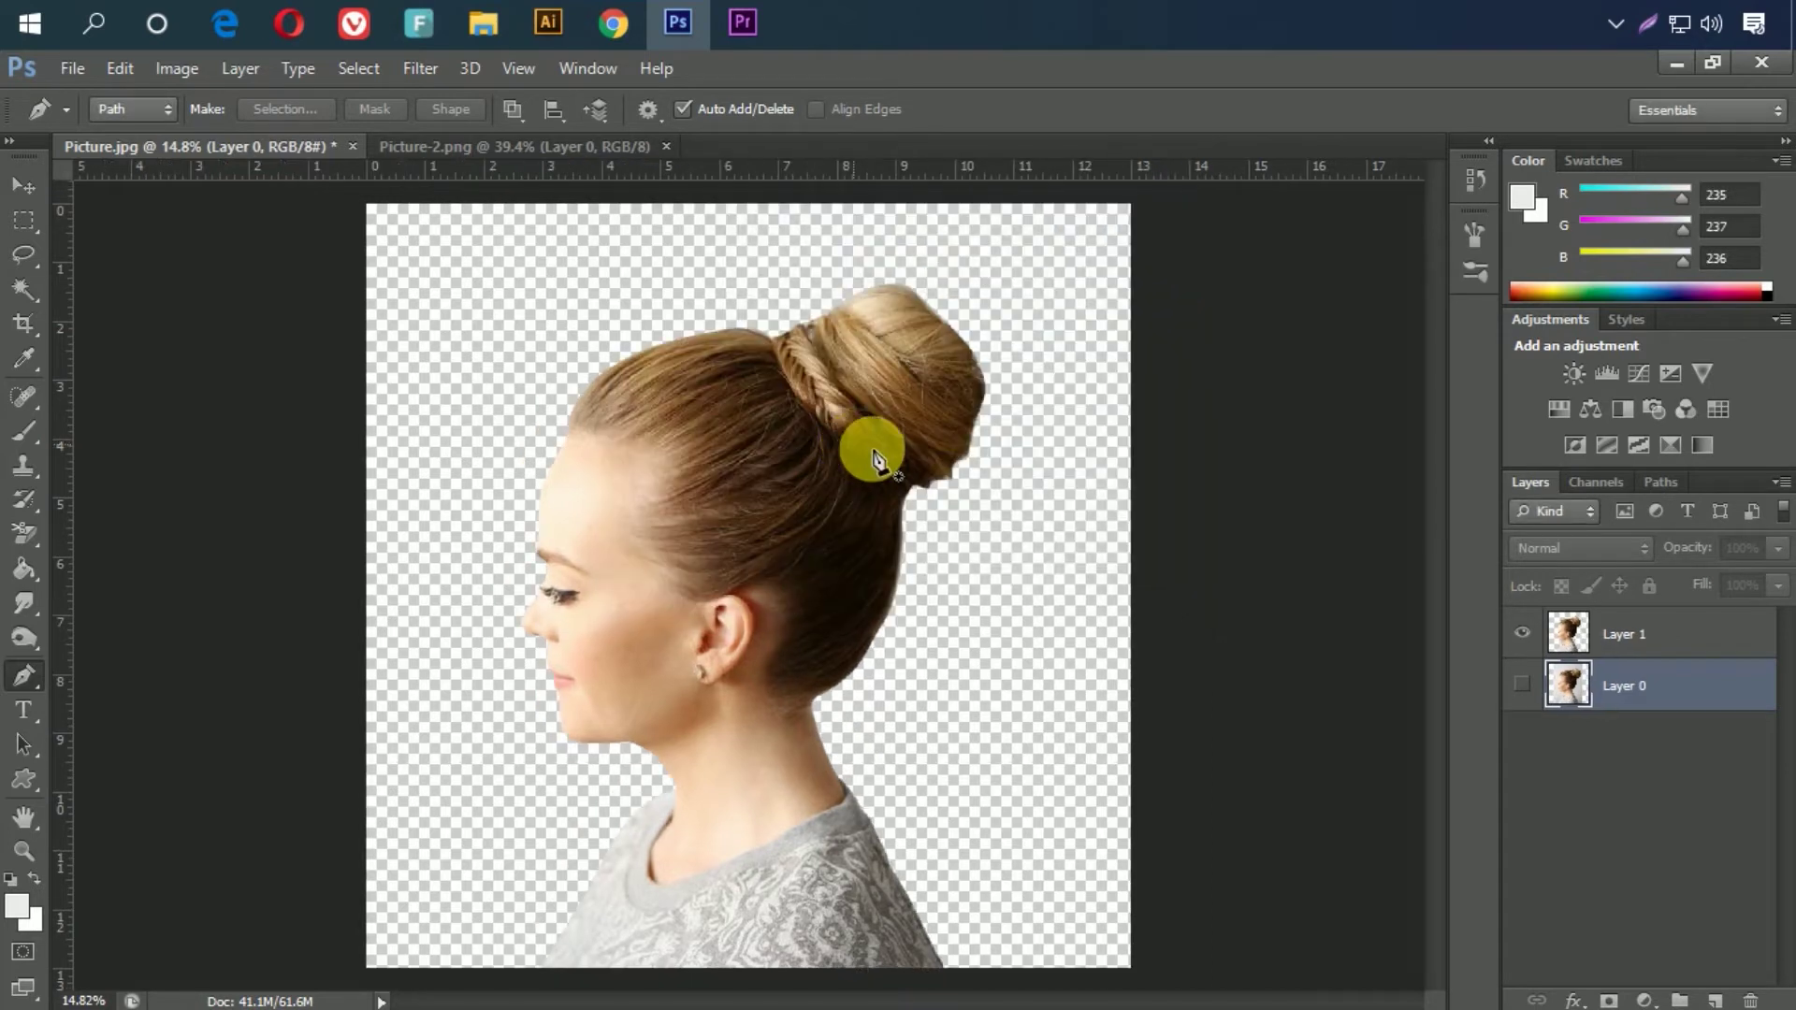
left_click(1594, 643)
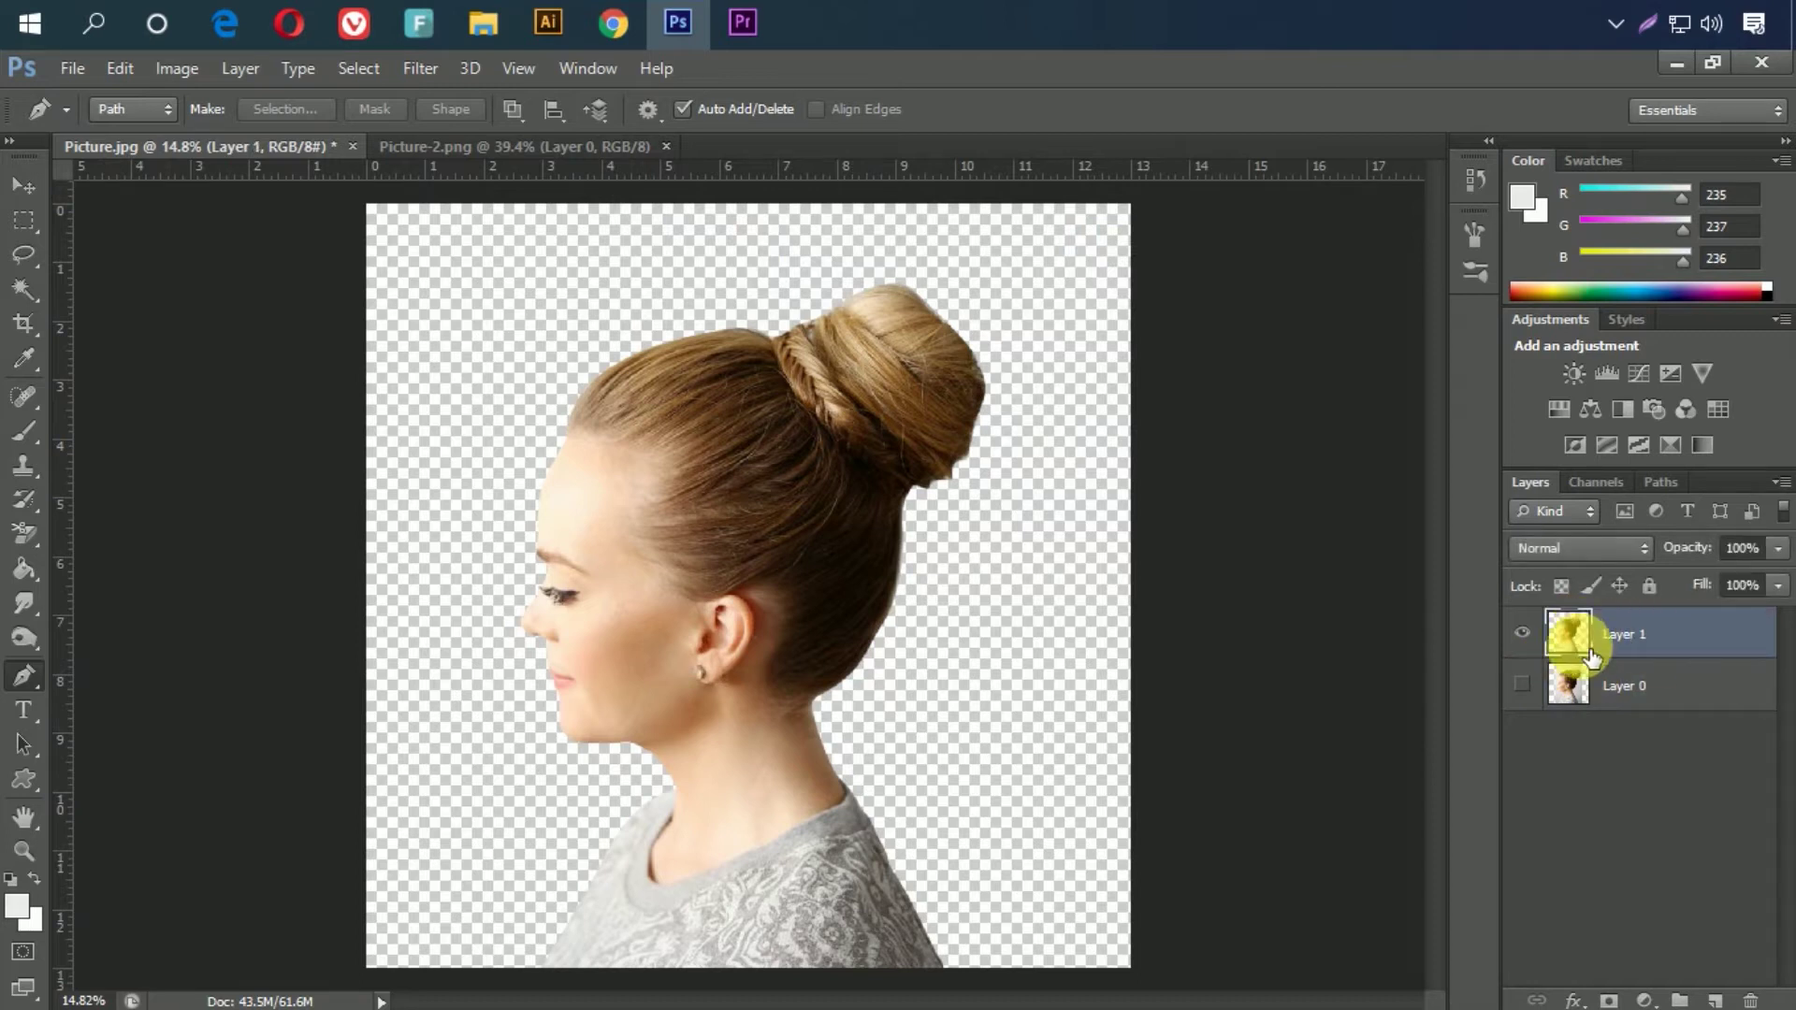
Step: Duplicate the shell layer from Picture-2.png into Picture.jpg and drag it beside the bun
left_click(21, 188)
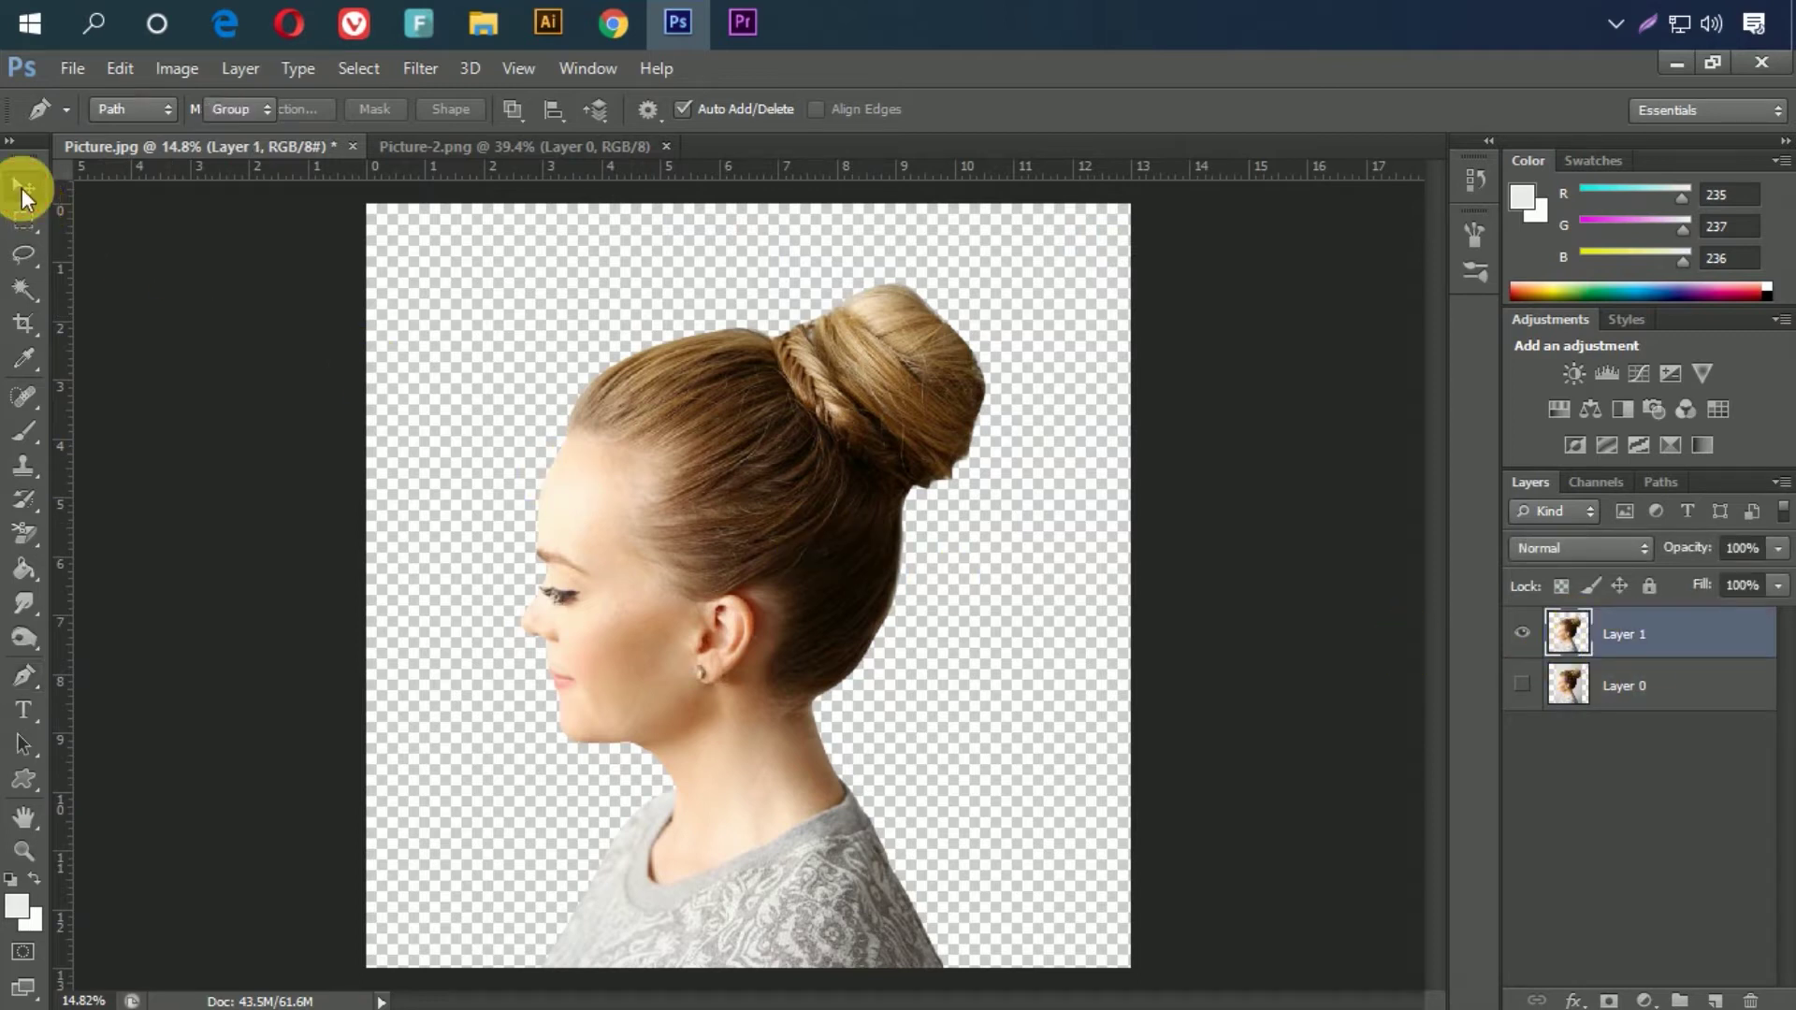
left_click(476, 147)
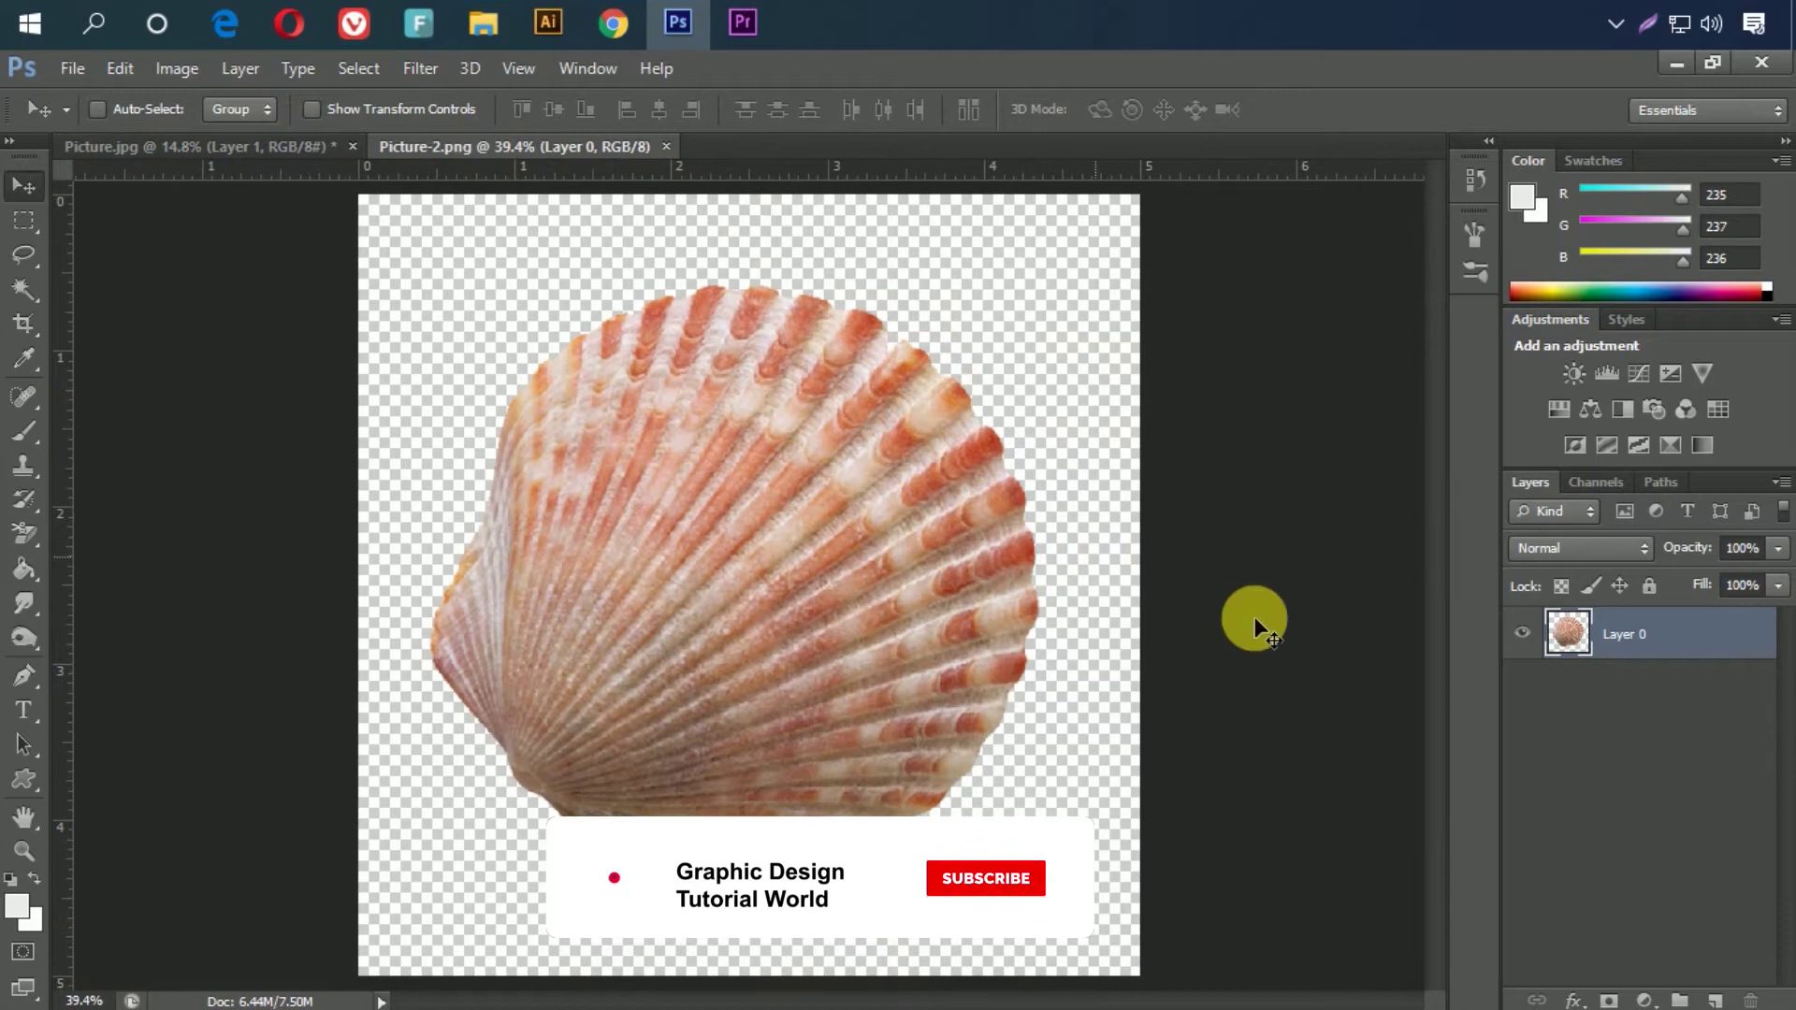
right_click(1675, 633)
left_click(1164, 261)
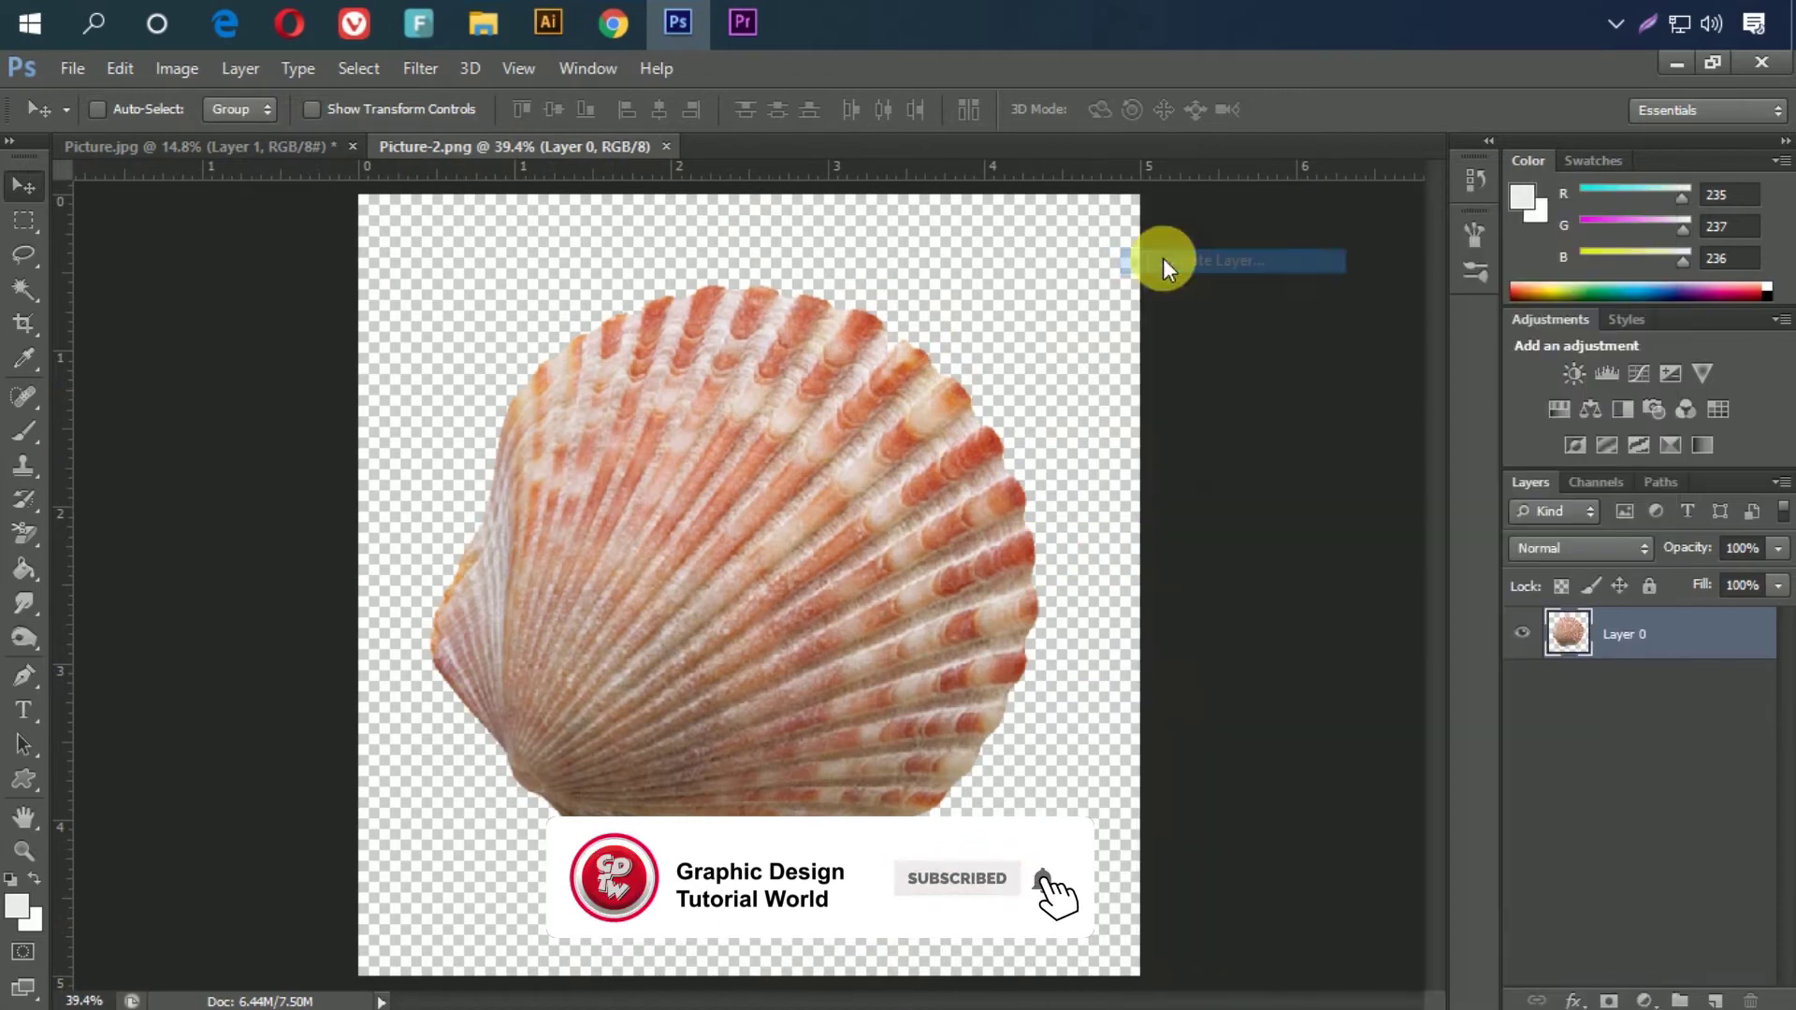
left_click(822, 392)
left_click(810, 420)
left_click(1132, 294)
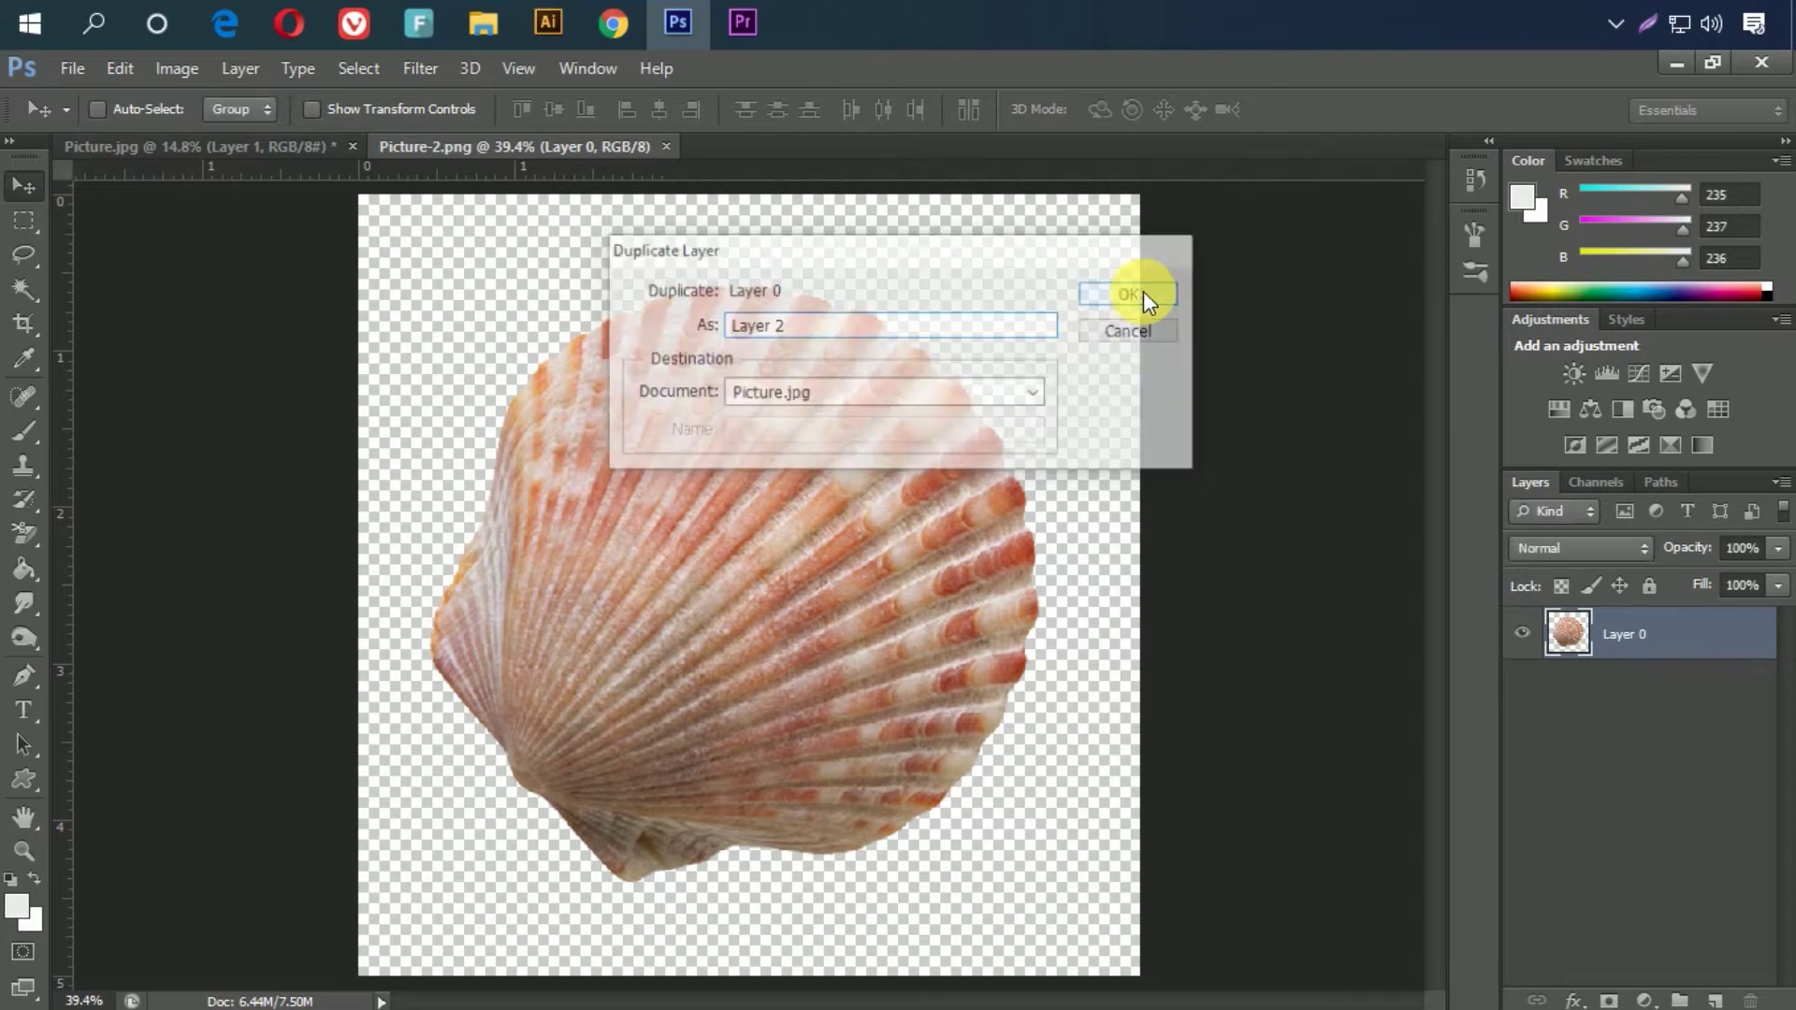
left_click(309, 149)
left_click_drag(515, 348, 740, 467)
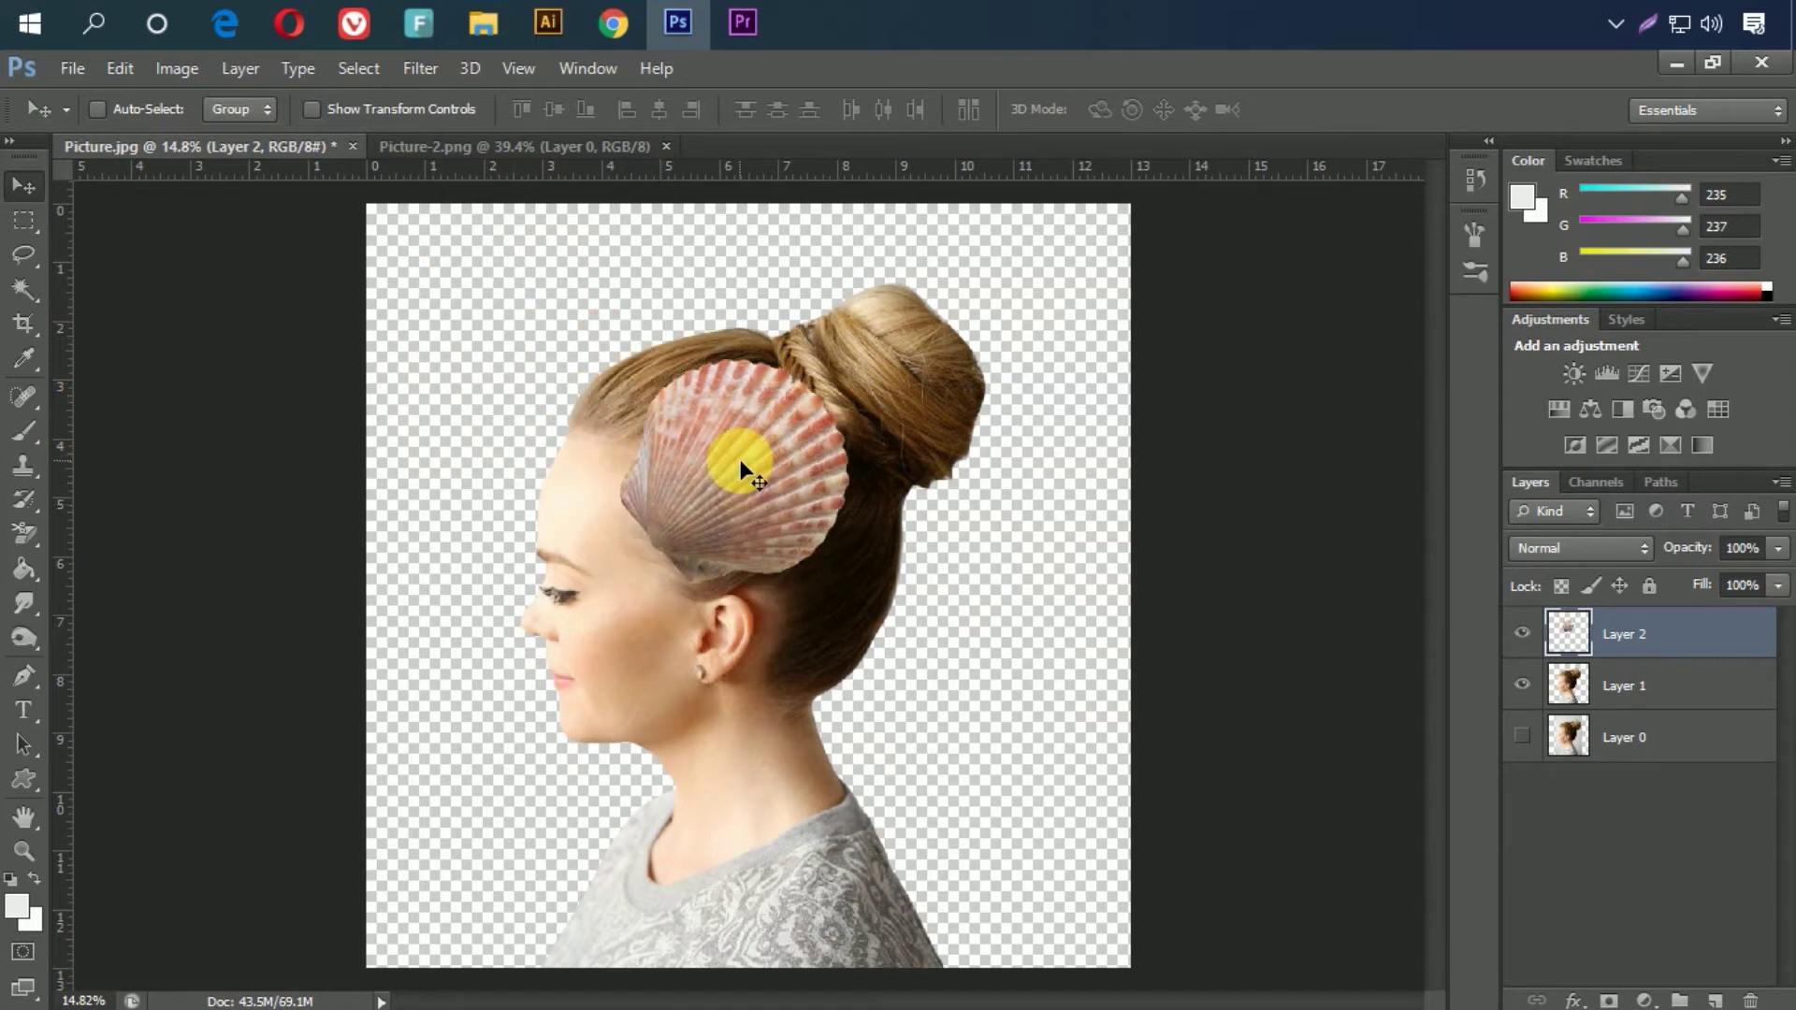
Step: Free-transform the shell, scaling it to about 214% and moving it right and down
scroll(757, 470, "up", 1)
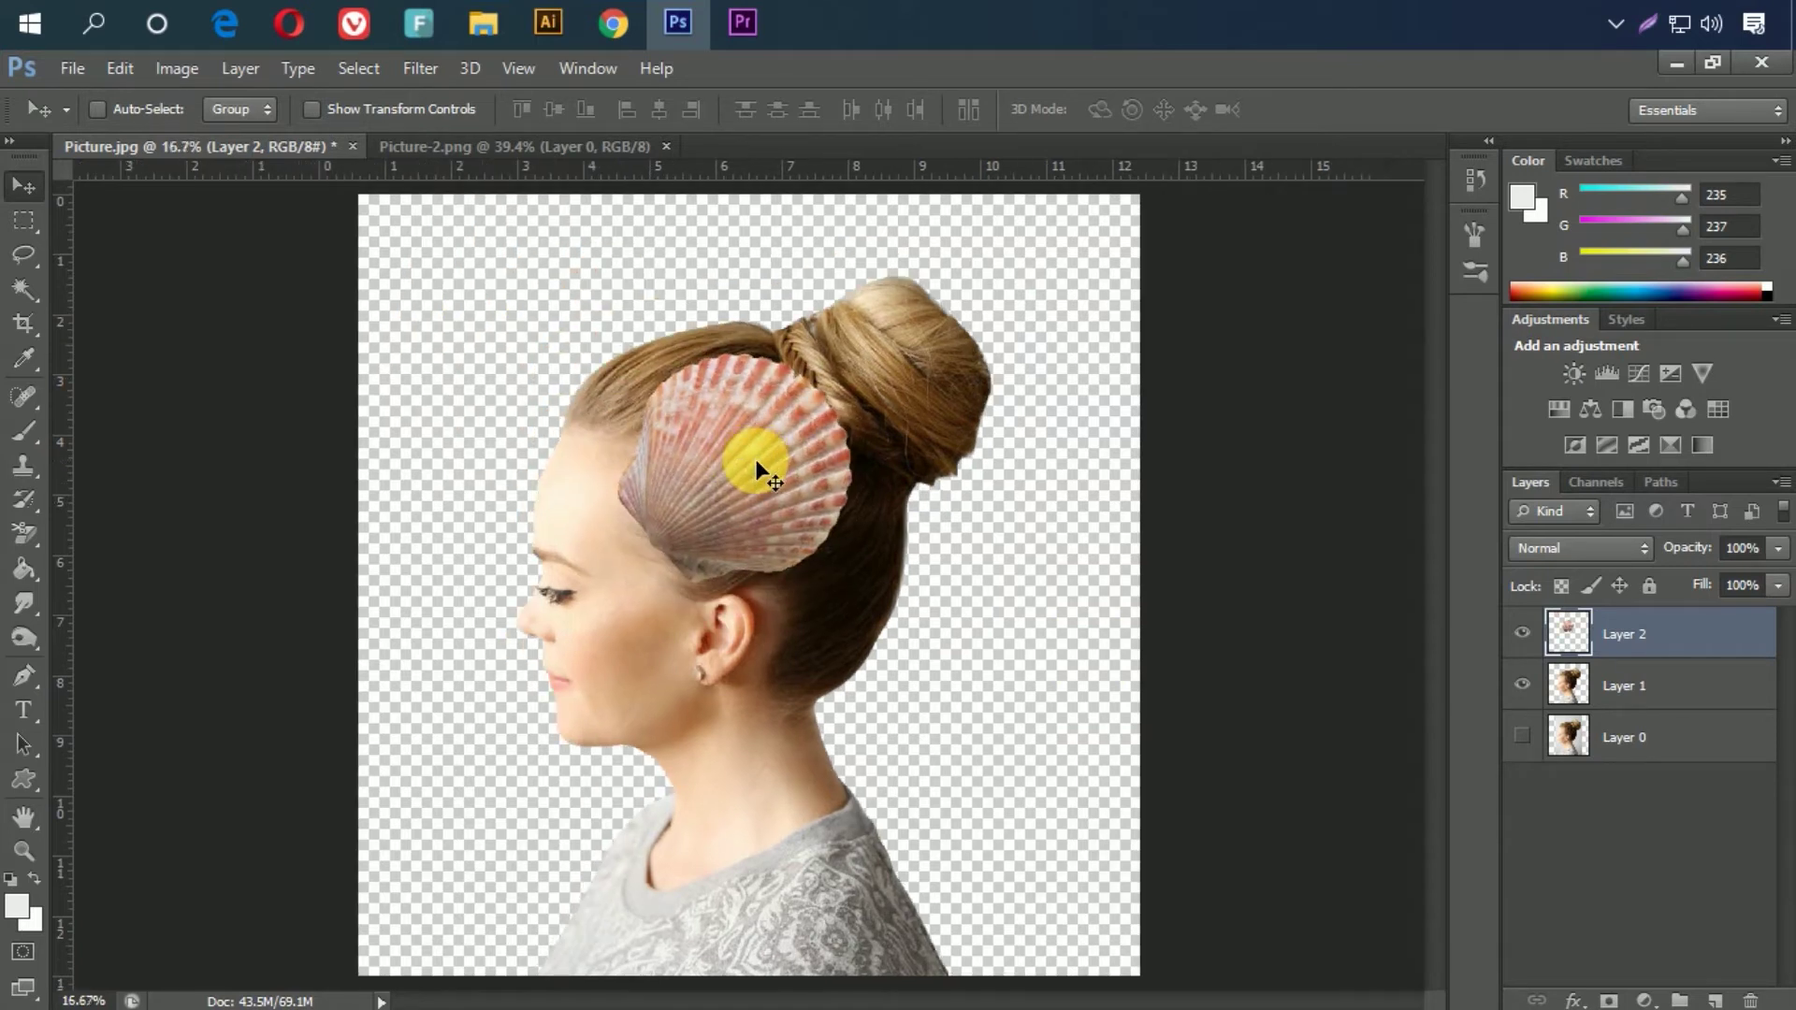
scroll(758, 470, "up", 1)
scroll(757, 470, "up", 1)
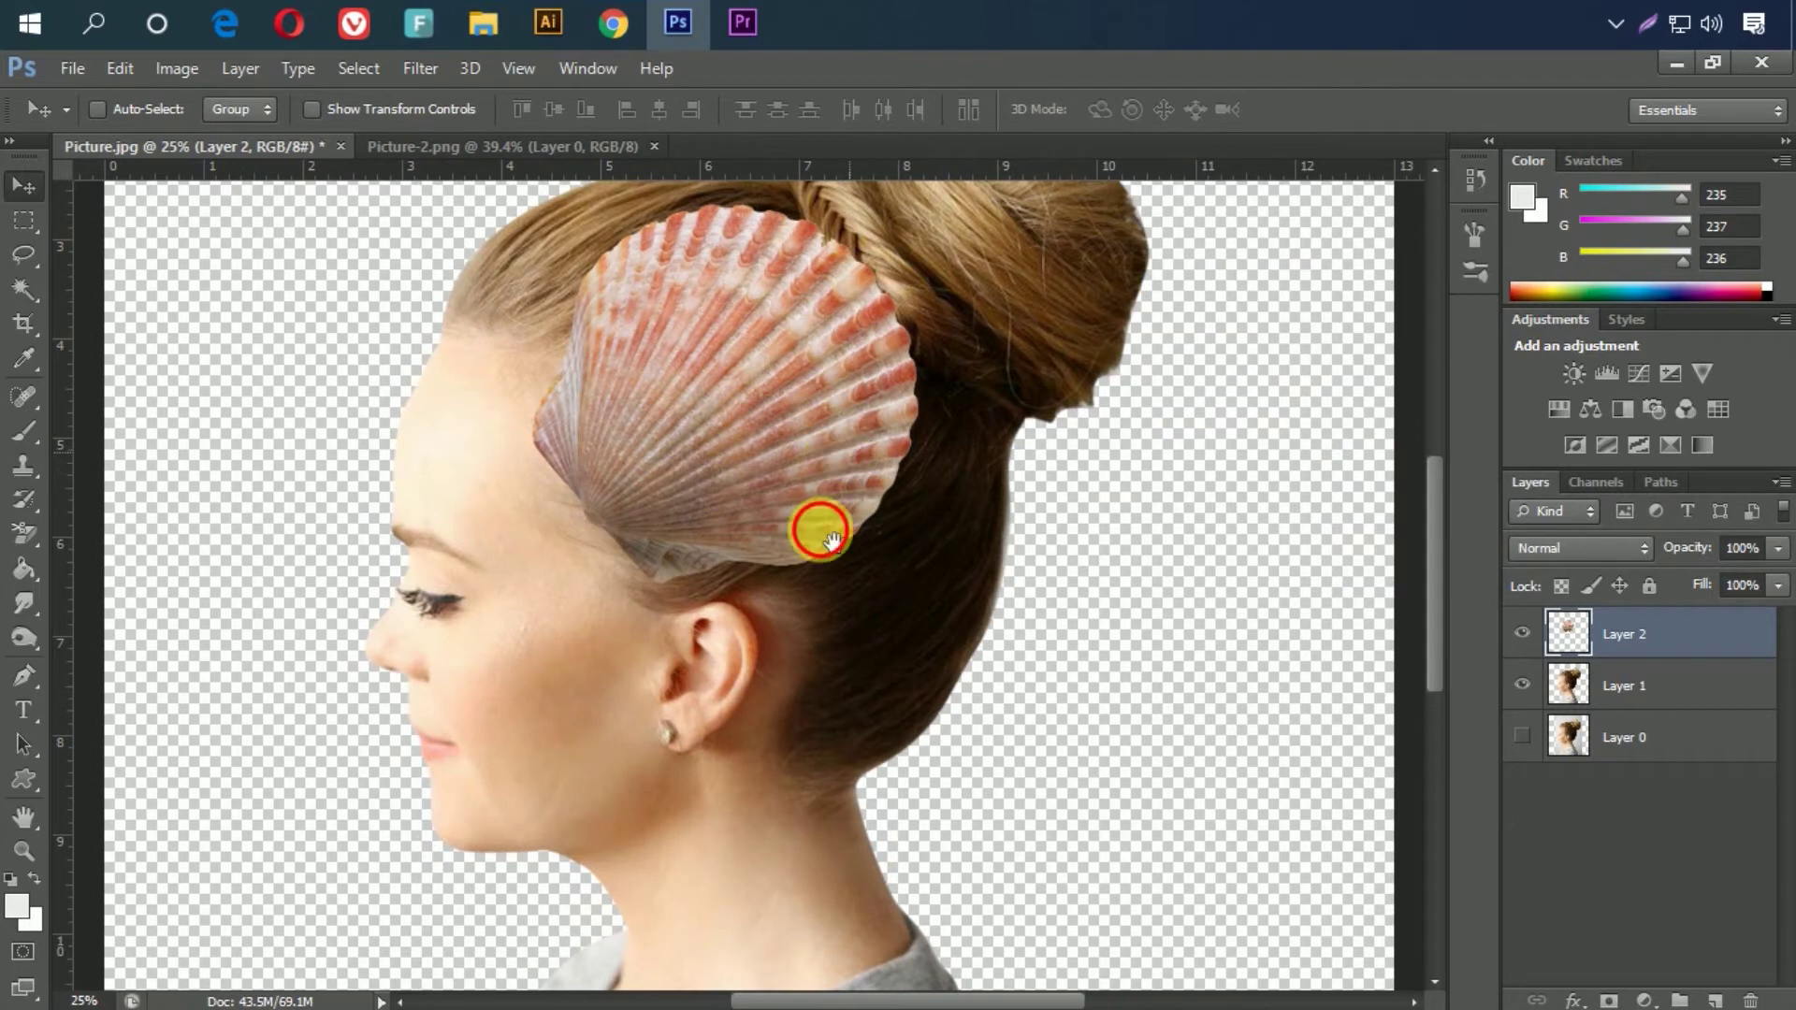
scroll(822, 521, "up", 1)
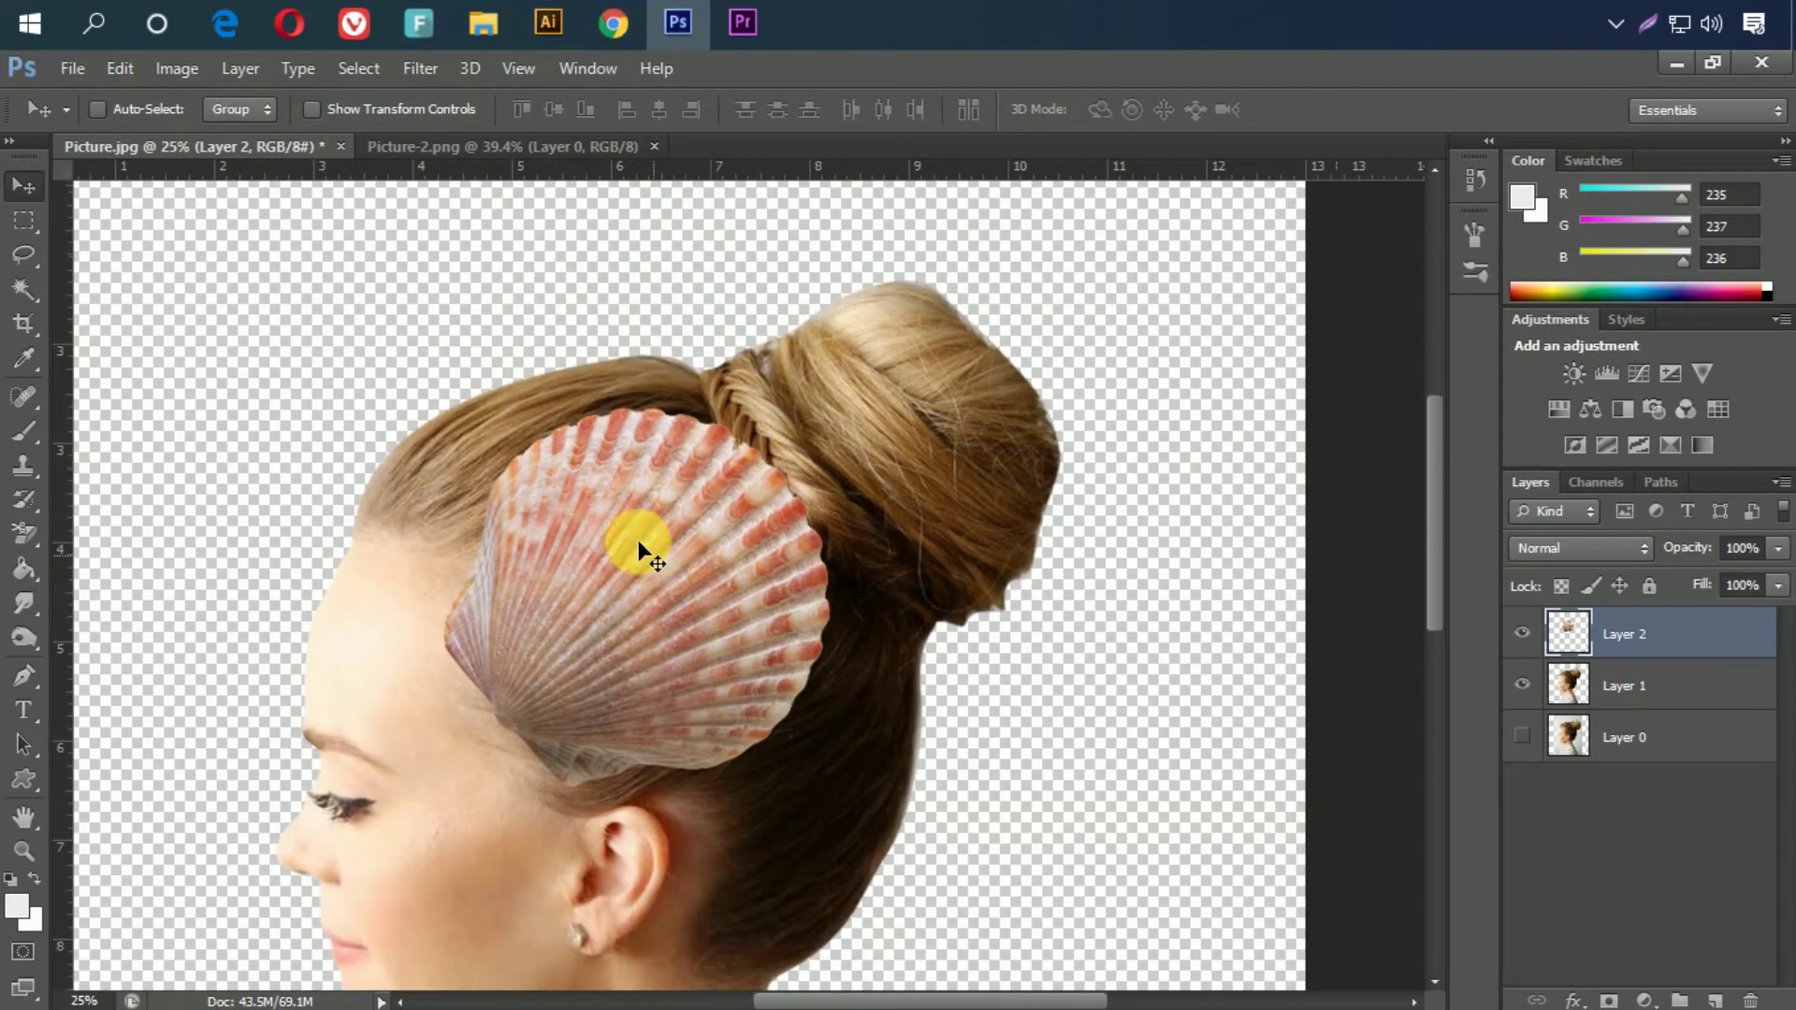
left_click(120, 68)
left_click(316, 537)
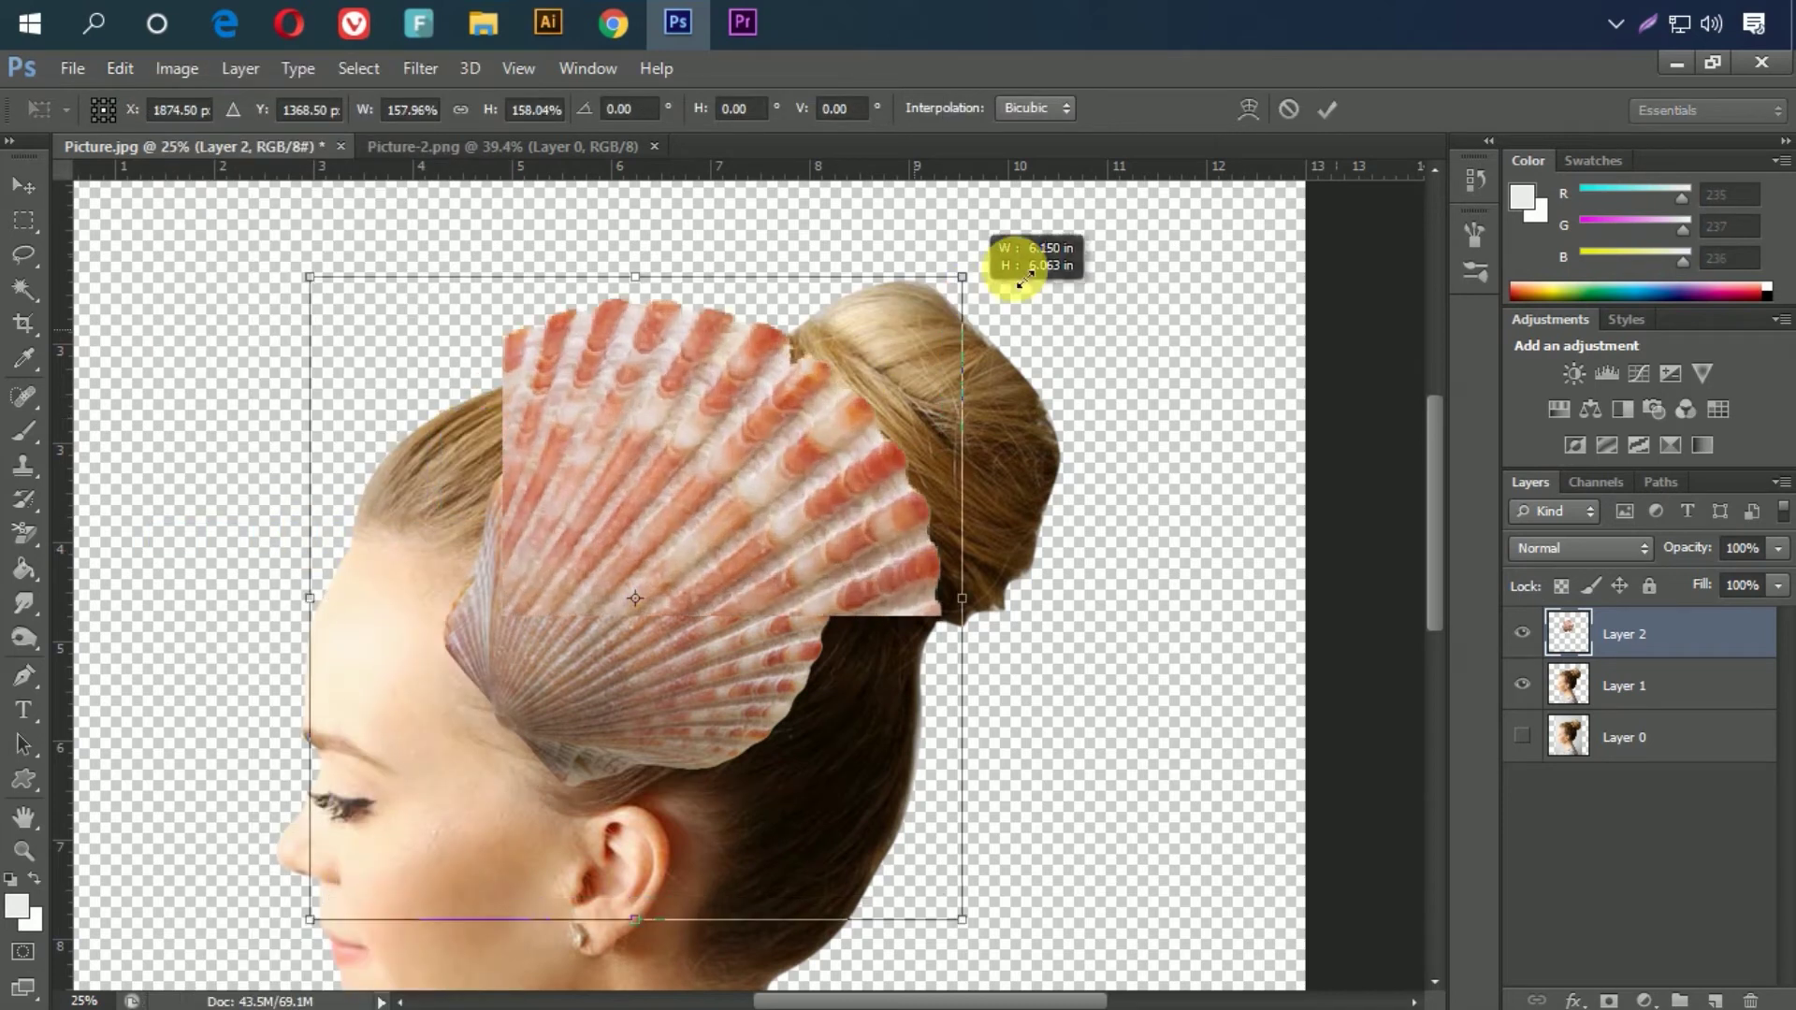
left_click_drag(828, 408, 1075, 221)
left_click_drag(734, 603, 862, 580)
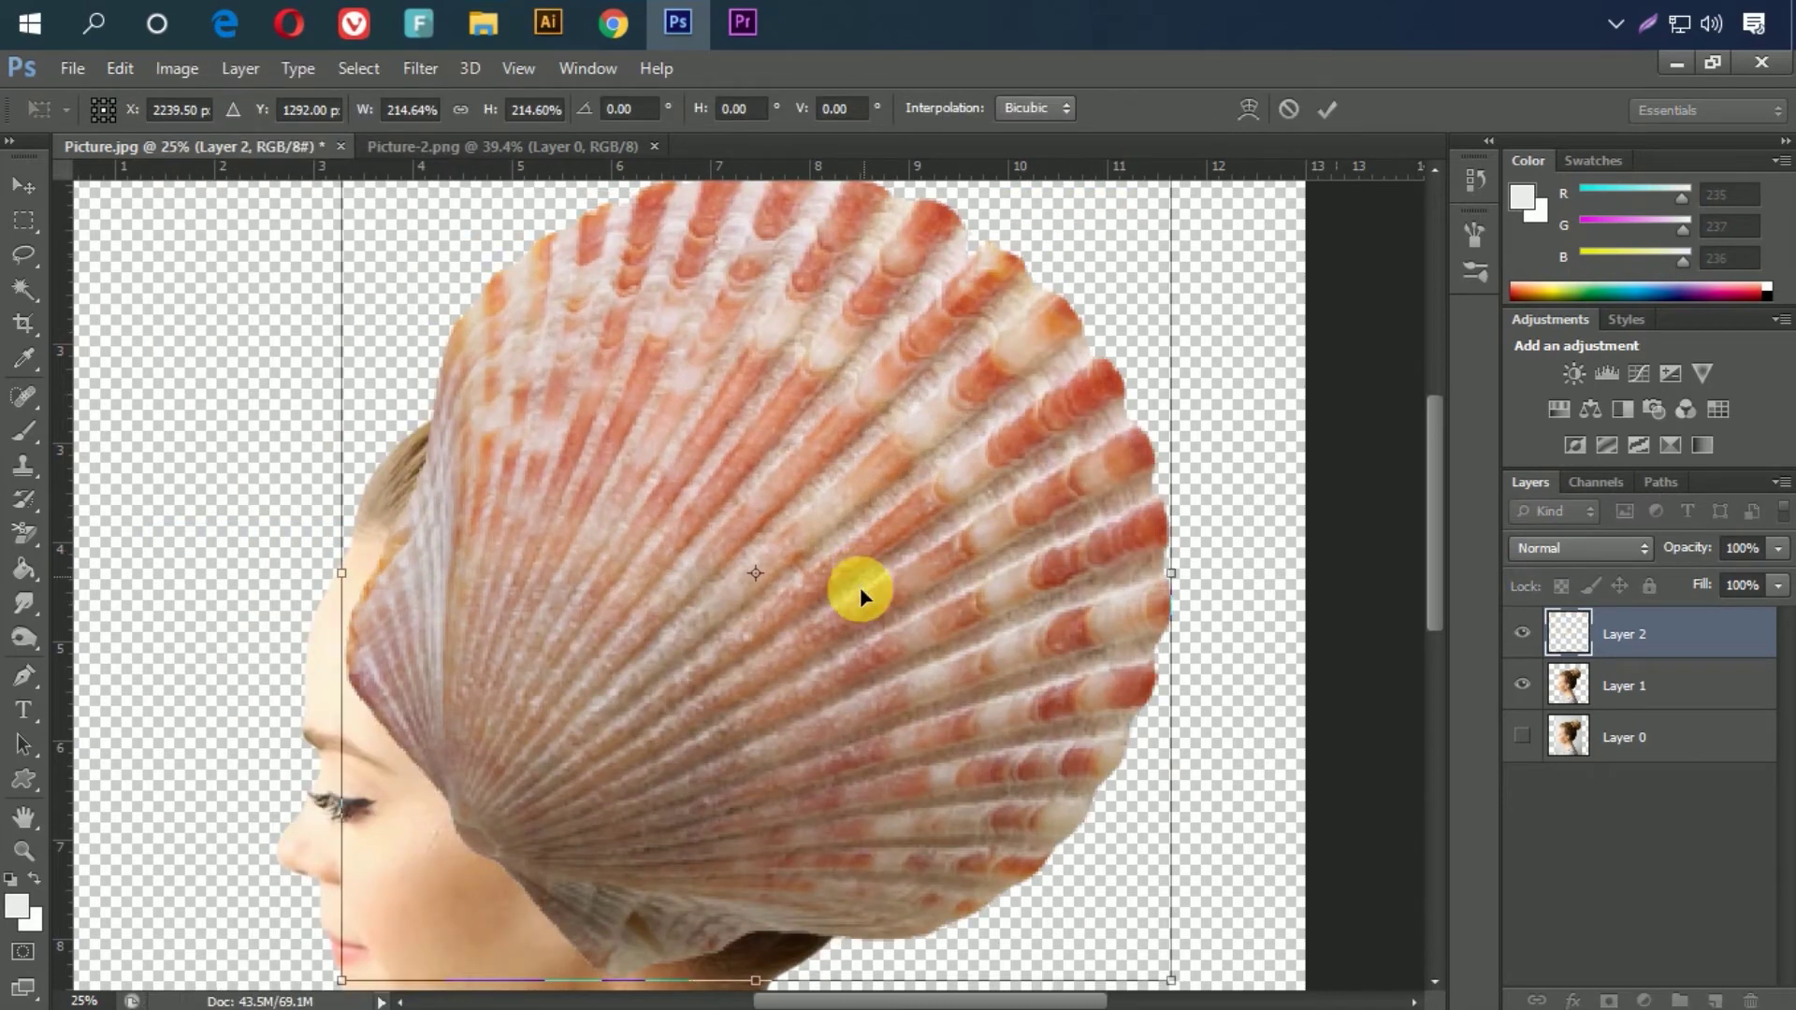
Step: Enlarge the shell to about 243%, position it over the head, and lower its opacity
scroll(778, 641, "down", 1)
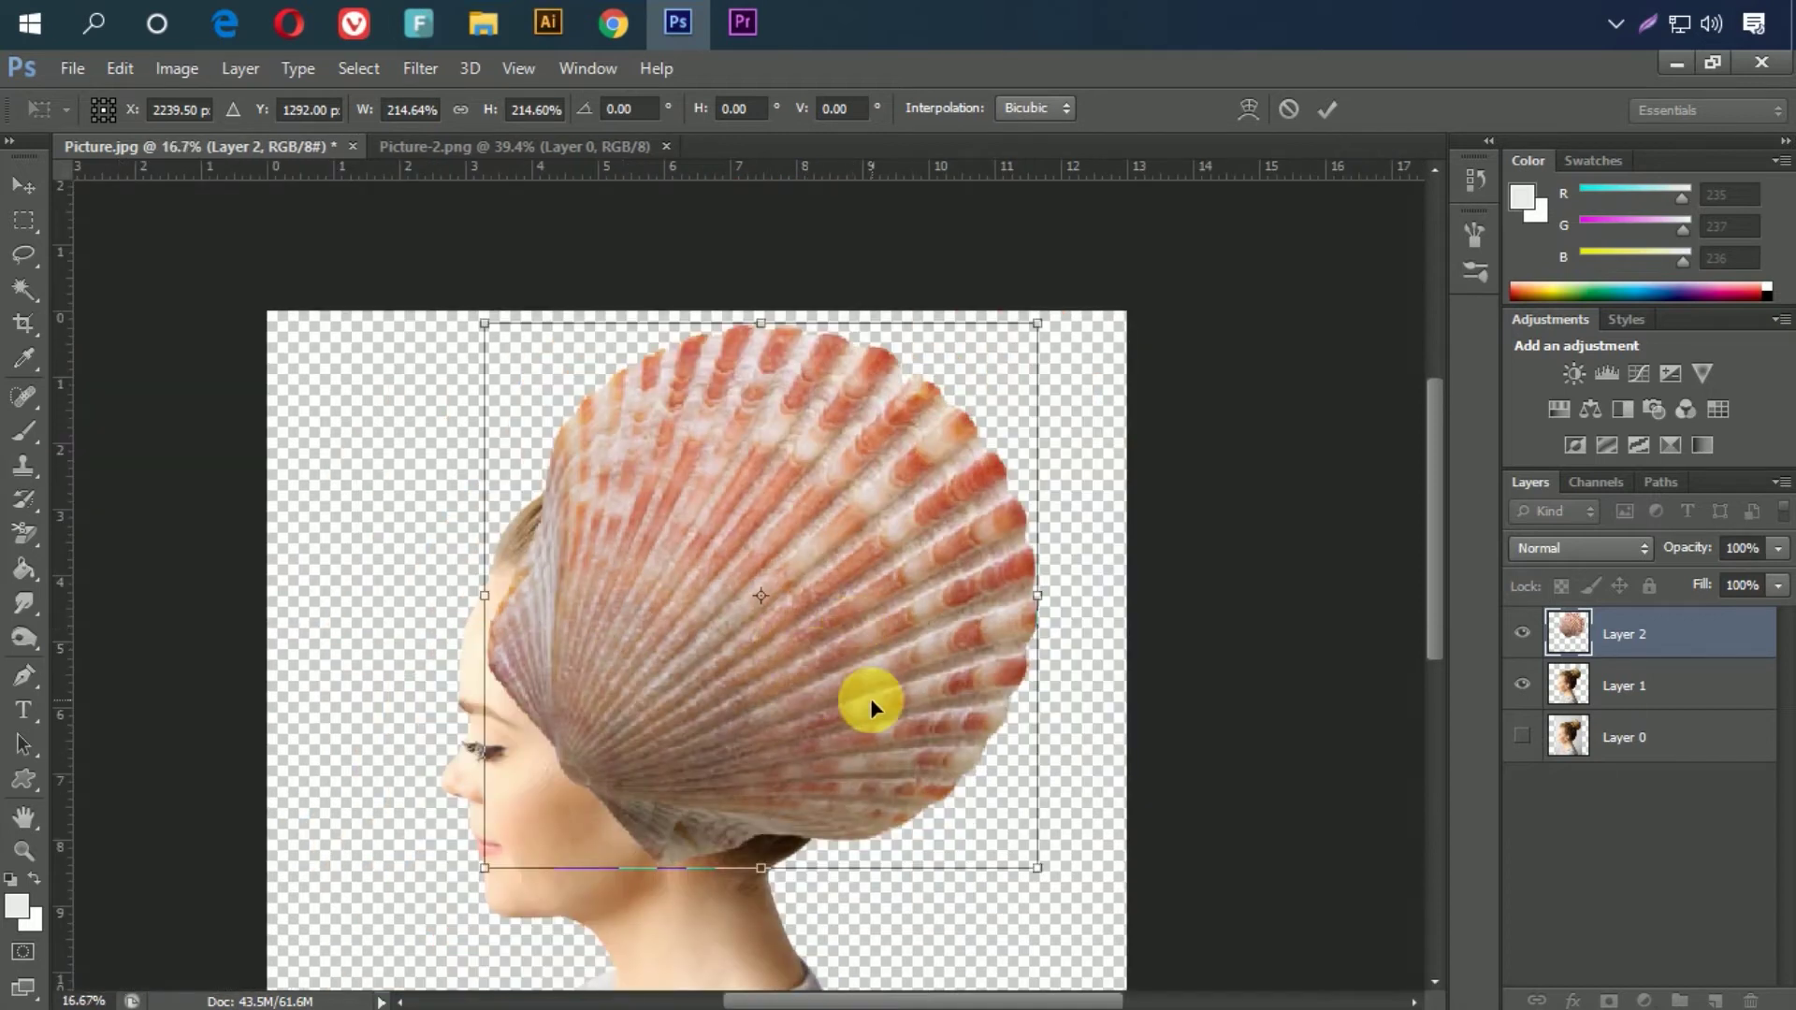
scroll(822, 673, "down", 2)
scroll(814, 726, "up", 1)
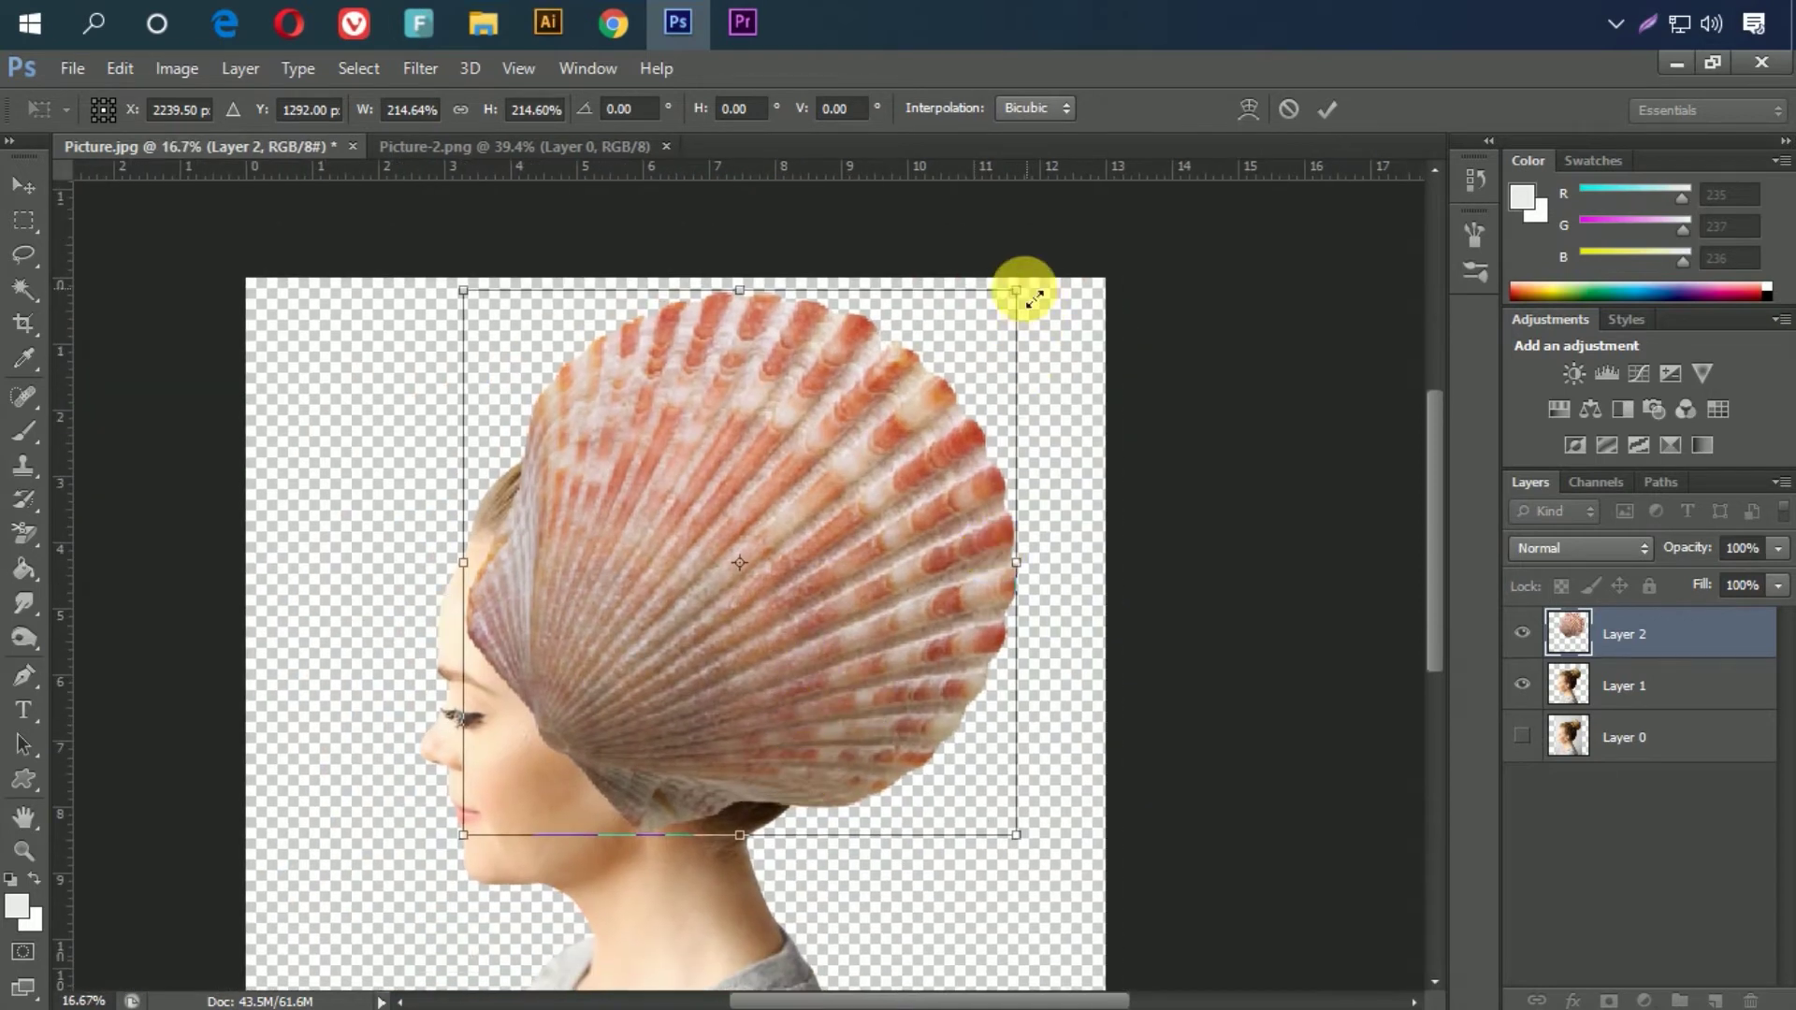
left_click_drag(1034, 299, 1051, 256)
mouse_move(885, 552)
left_mouse_down()
mouse_move(914, 510)
mouse_move(843, 694)
left_mouse_up()
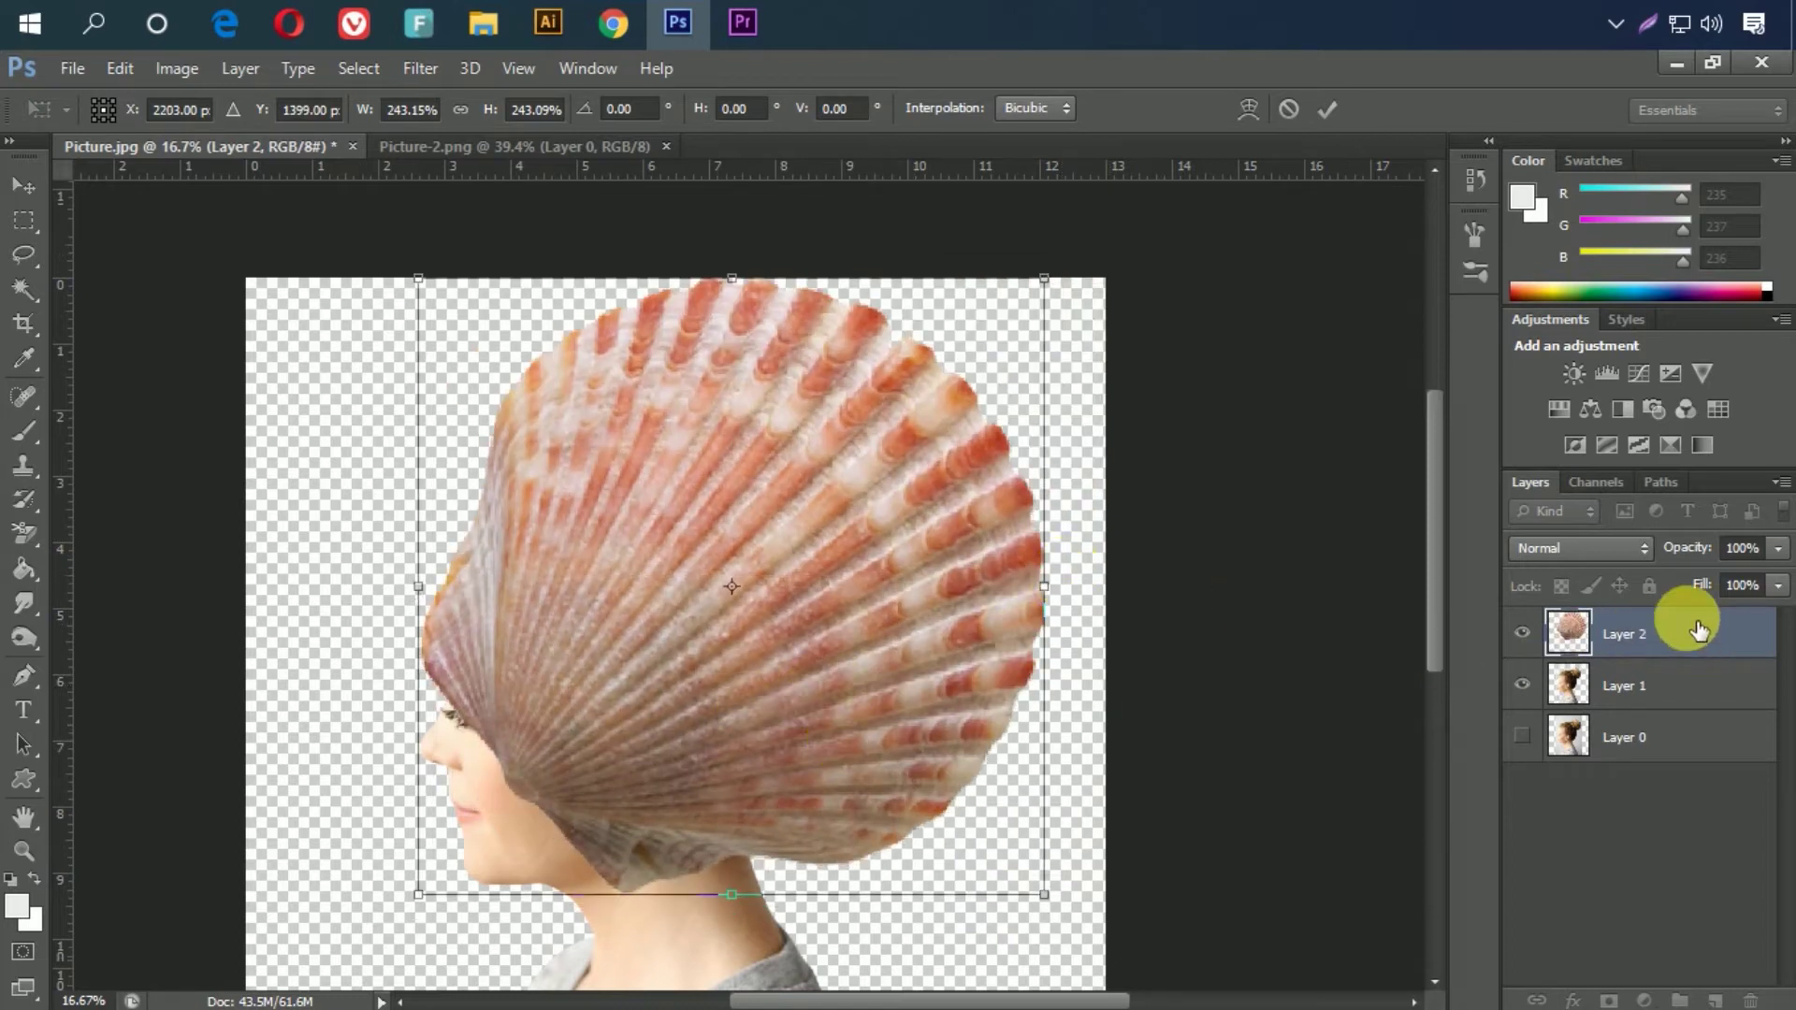
left_click_drag(1691, 552, 1654, 551)
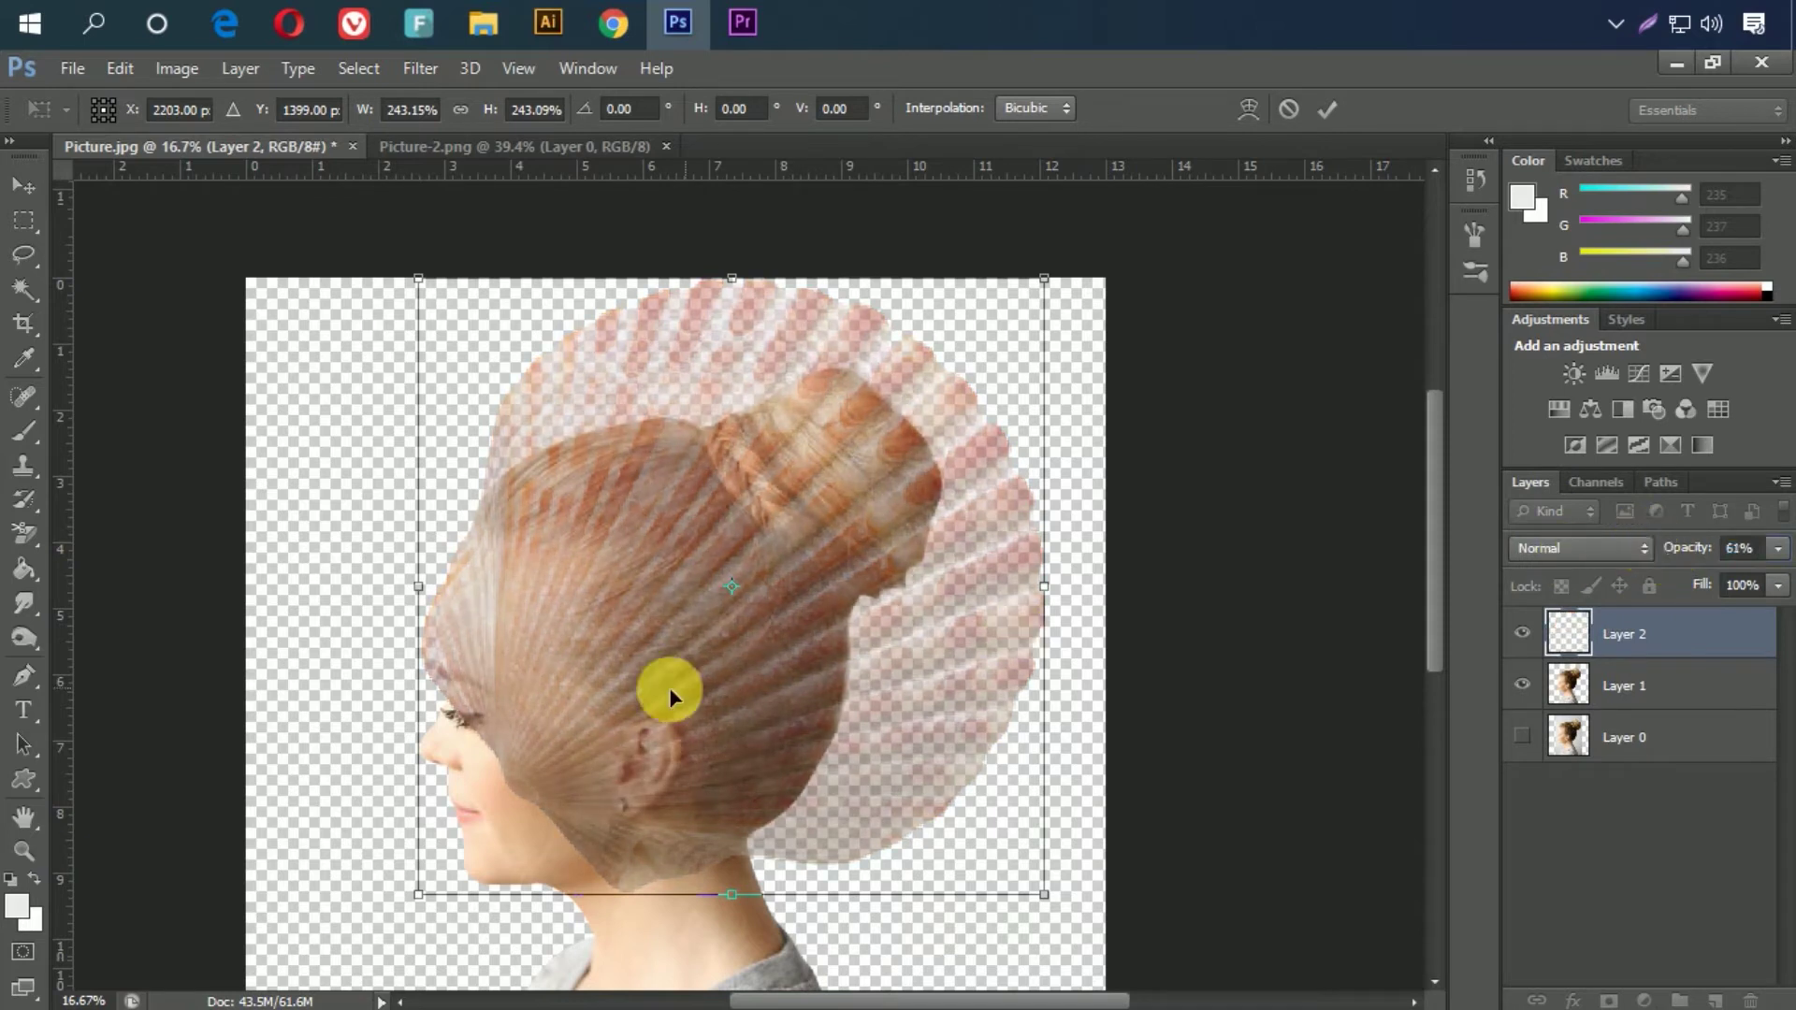
Step: Zoom in on the head and nudge the shell upward with the arrow keys
left_click(738, 676, "ctrl")
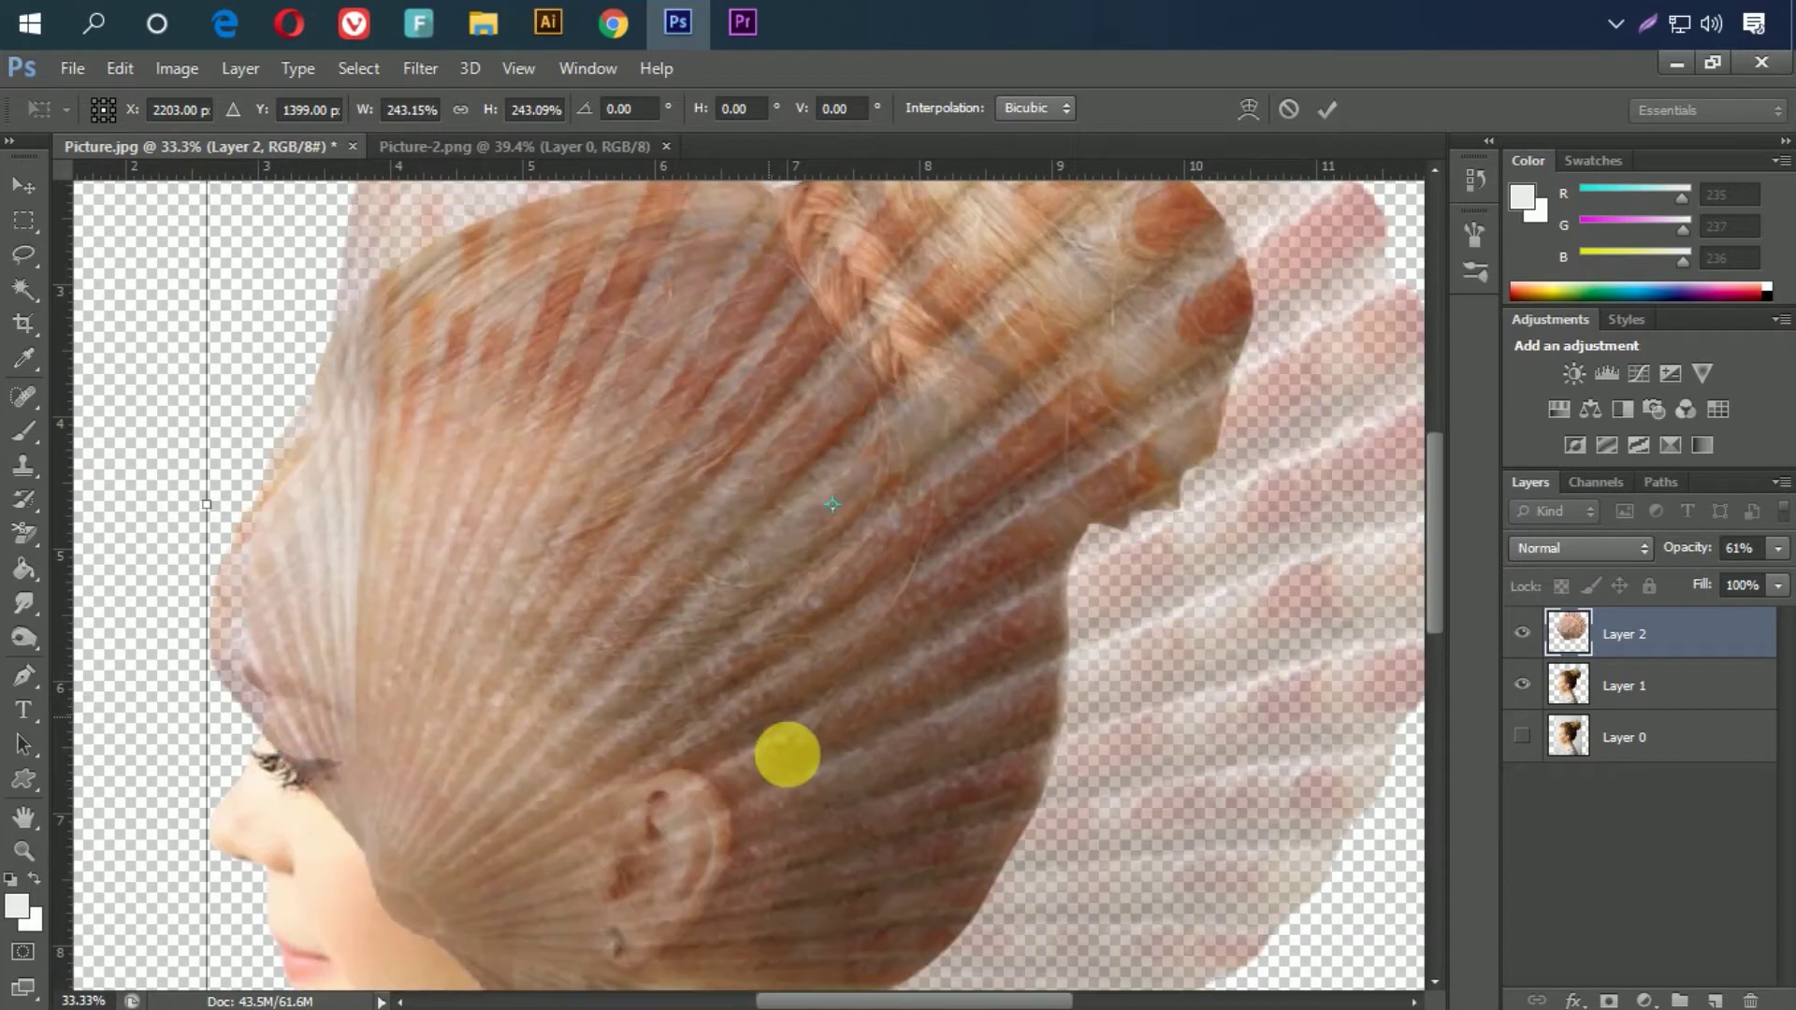
left_click_drag(782, 749, 773, 537)
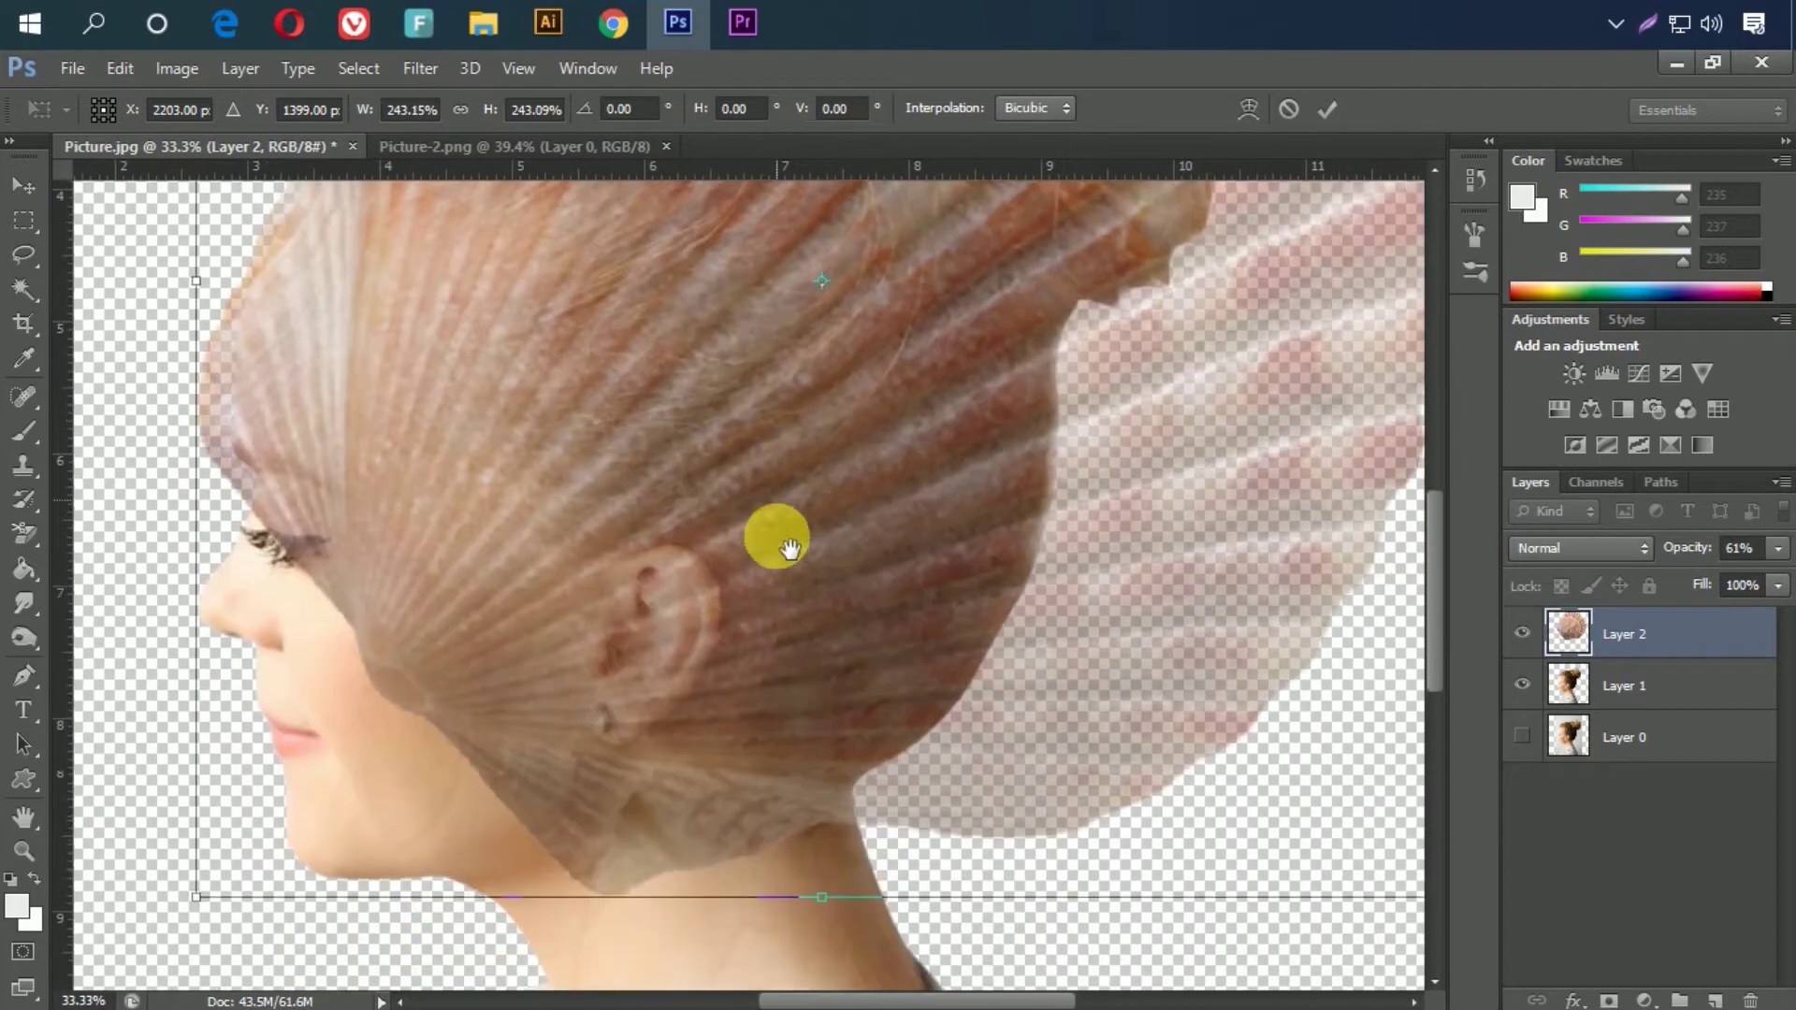
key("Up")
key("Up")
key("Up")
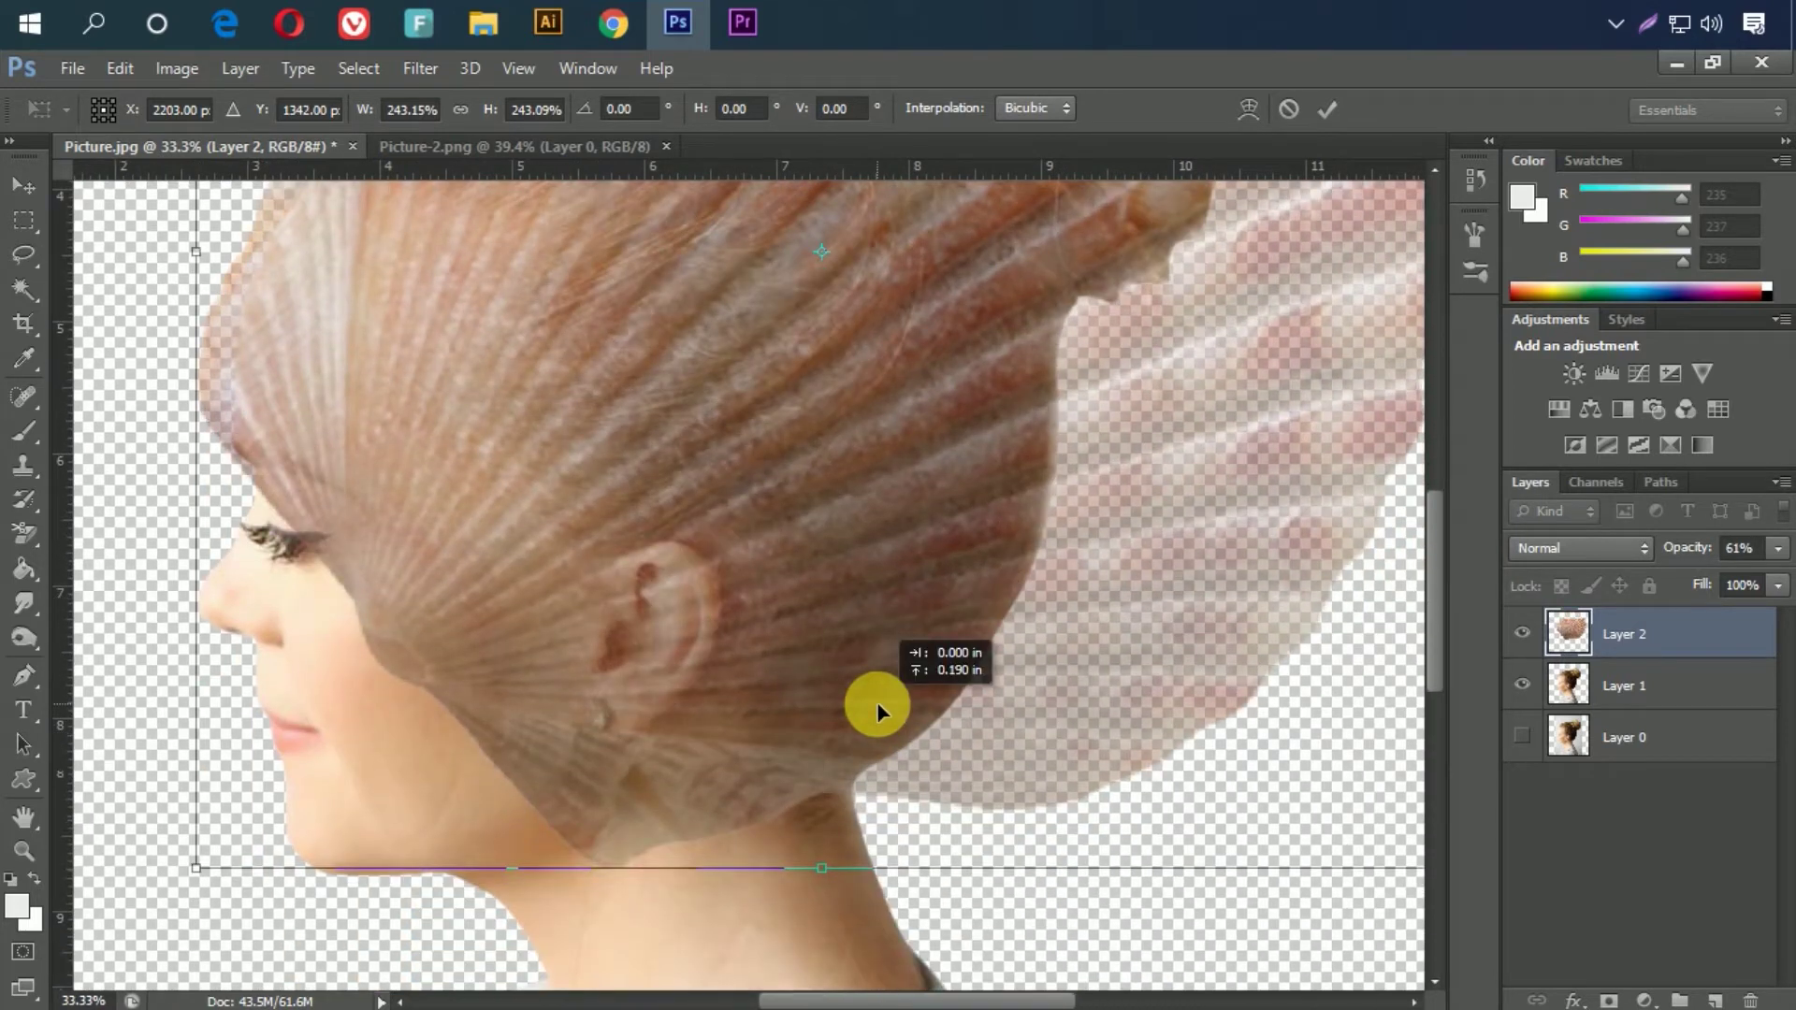
key("Up")
key("Down")
key("Down")
key("Down")
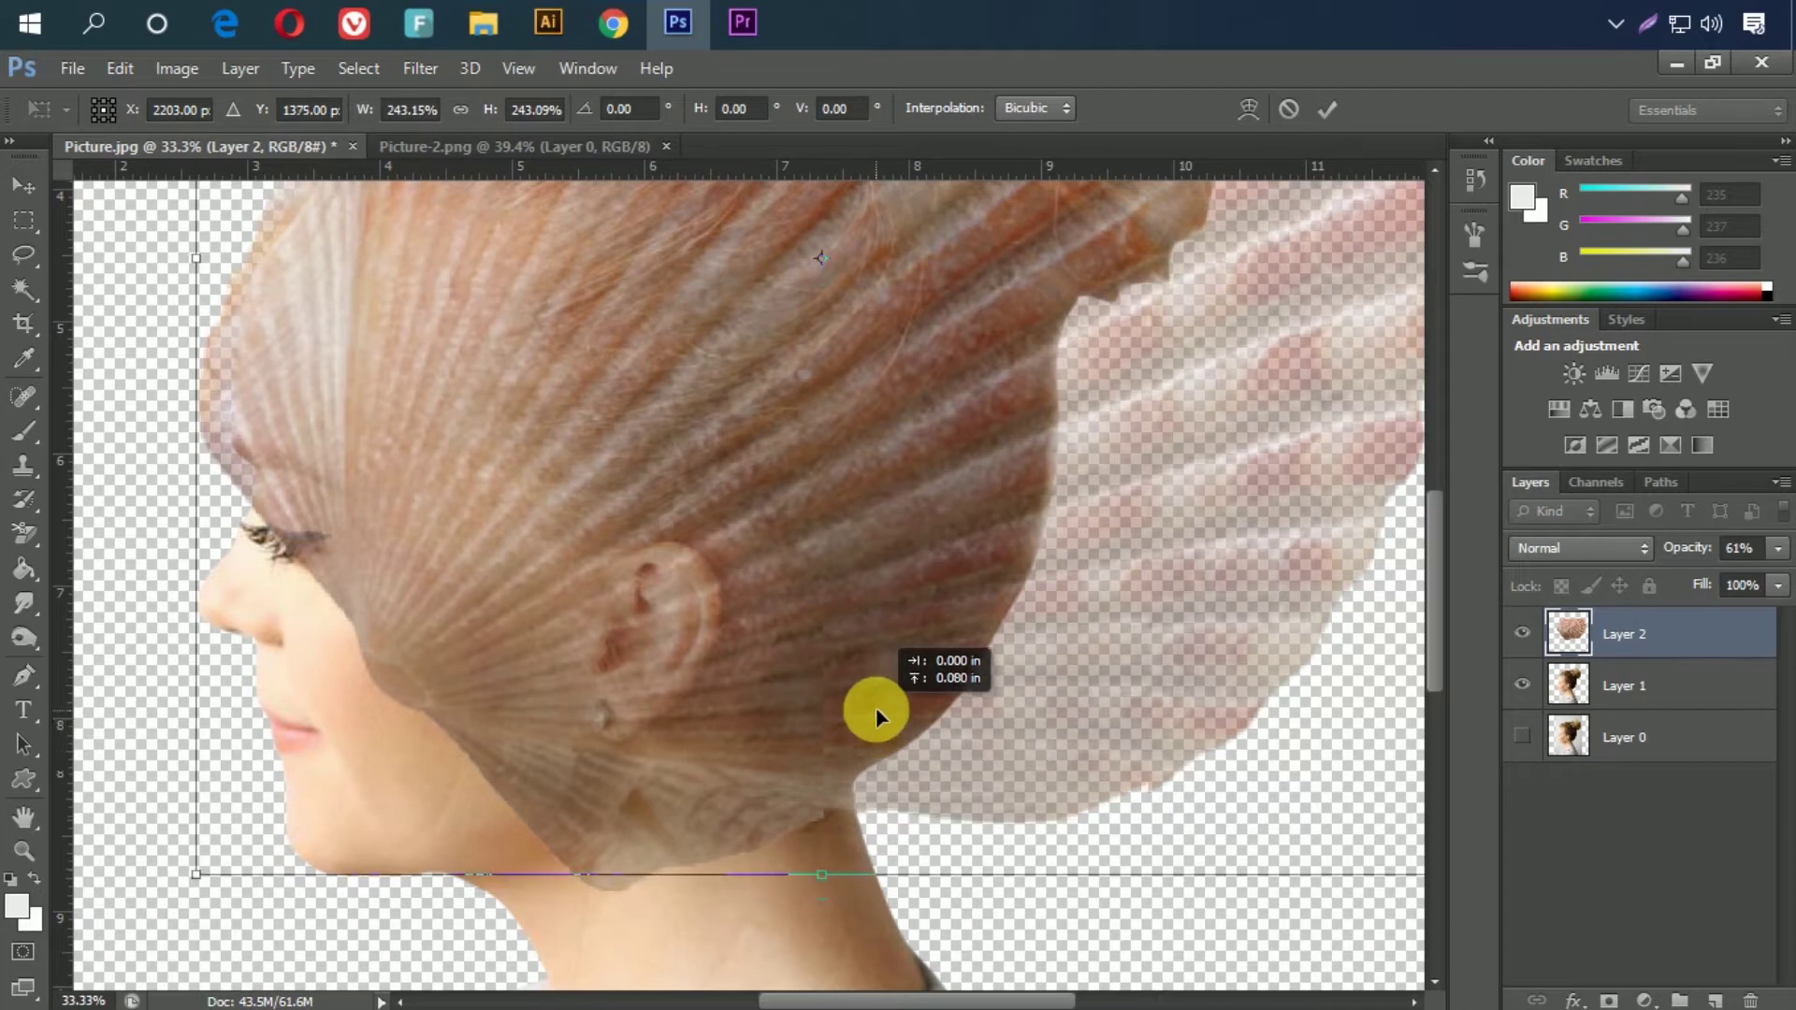
key("shift+Up")
key("shift+Up")
key("shift+Up")
key("Up")
key("Up")
key("Up")
key("Up")
key("Up")
key("Up")
key("shift+Up")
key("Up")
key("Up")
key("Up")
Step: Restore the shell to full opacity and commit the transform
left_click_drag(860, 652, 890, 757)
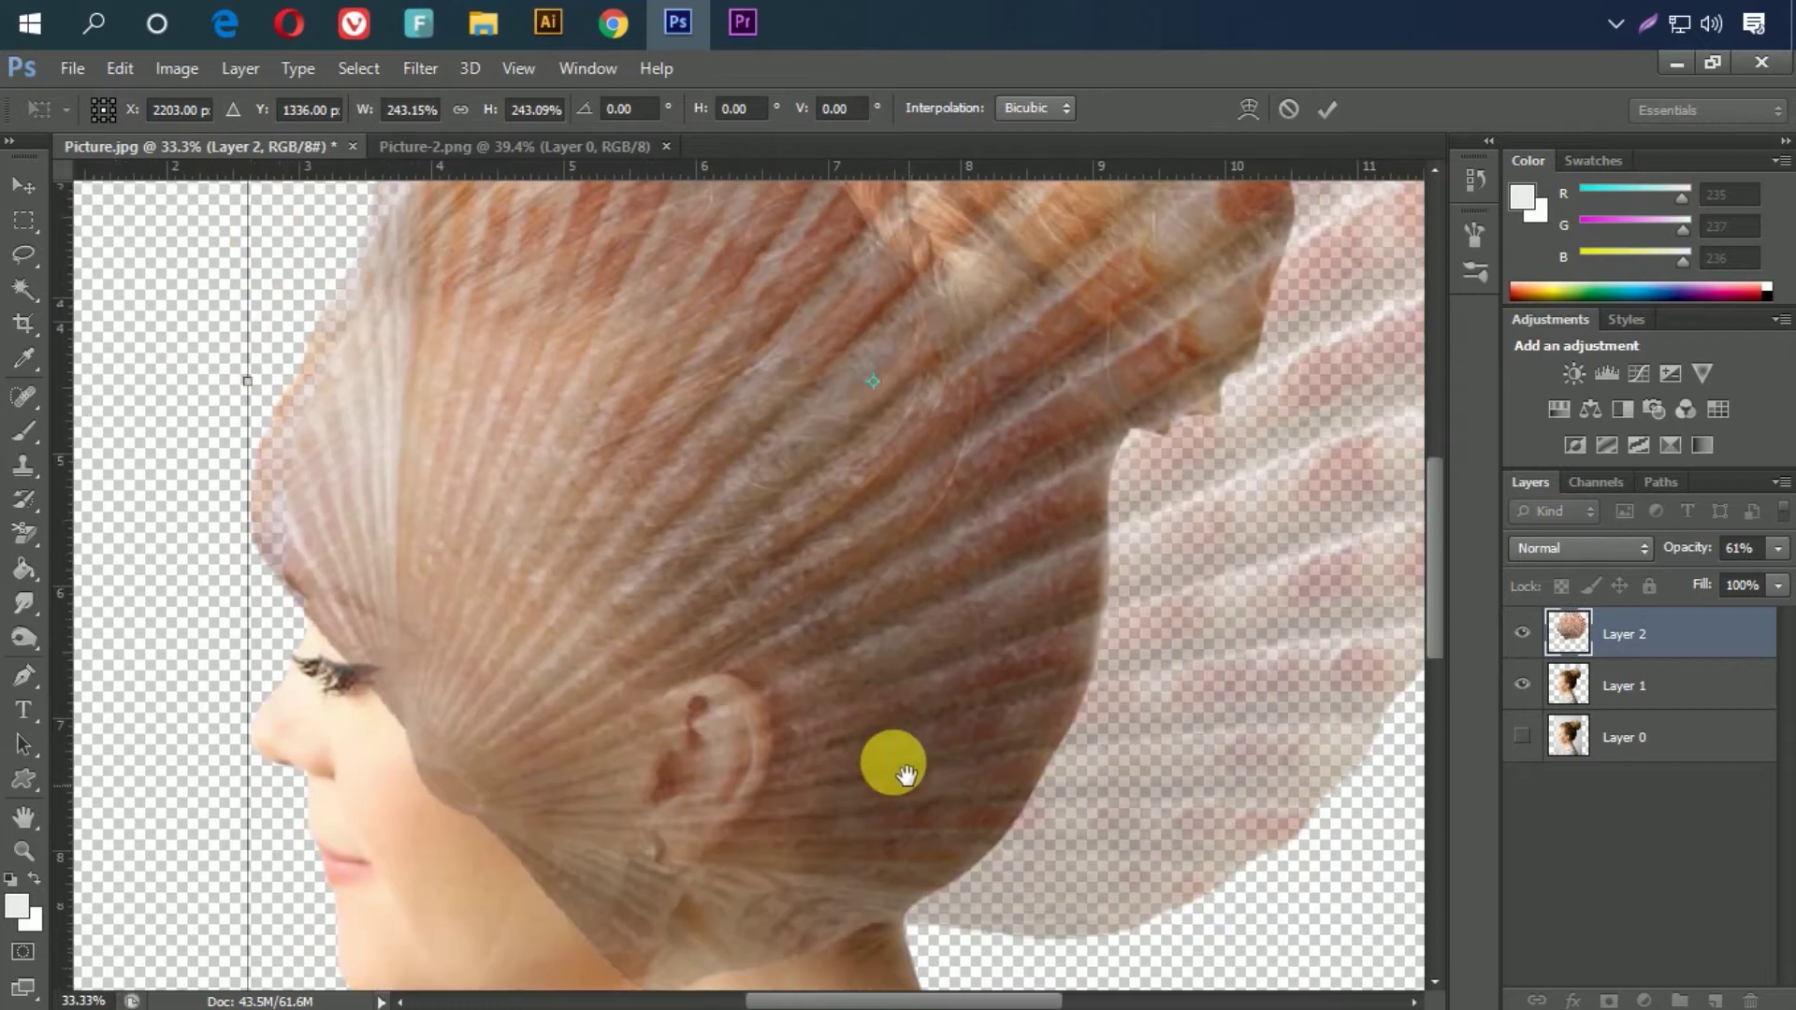
left_click_drag(766, 673, 890, 782)
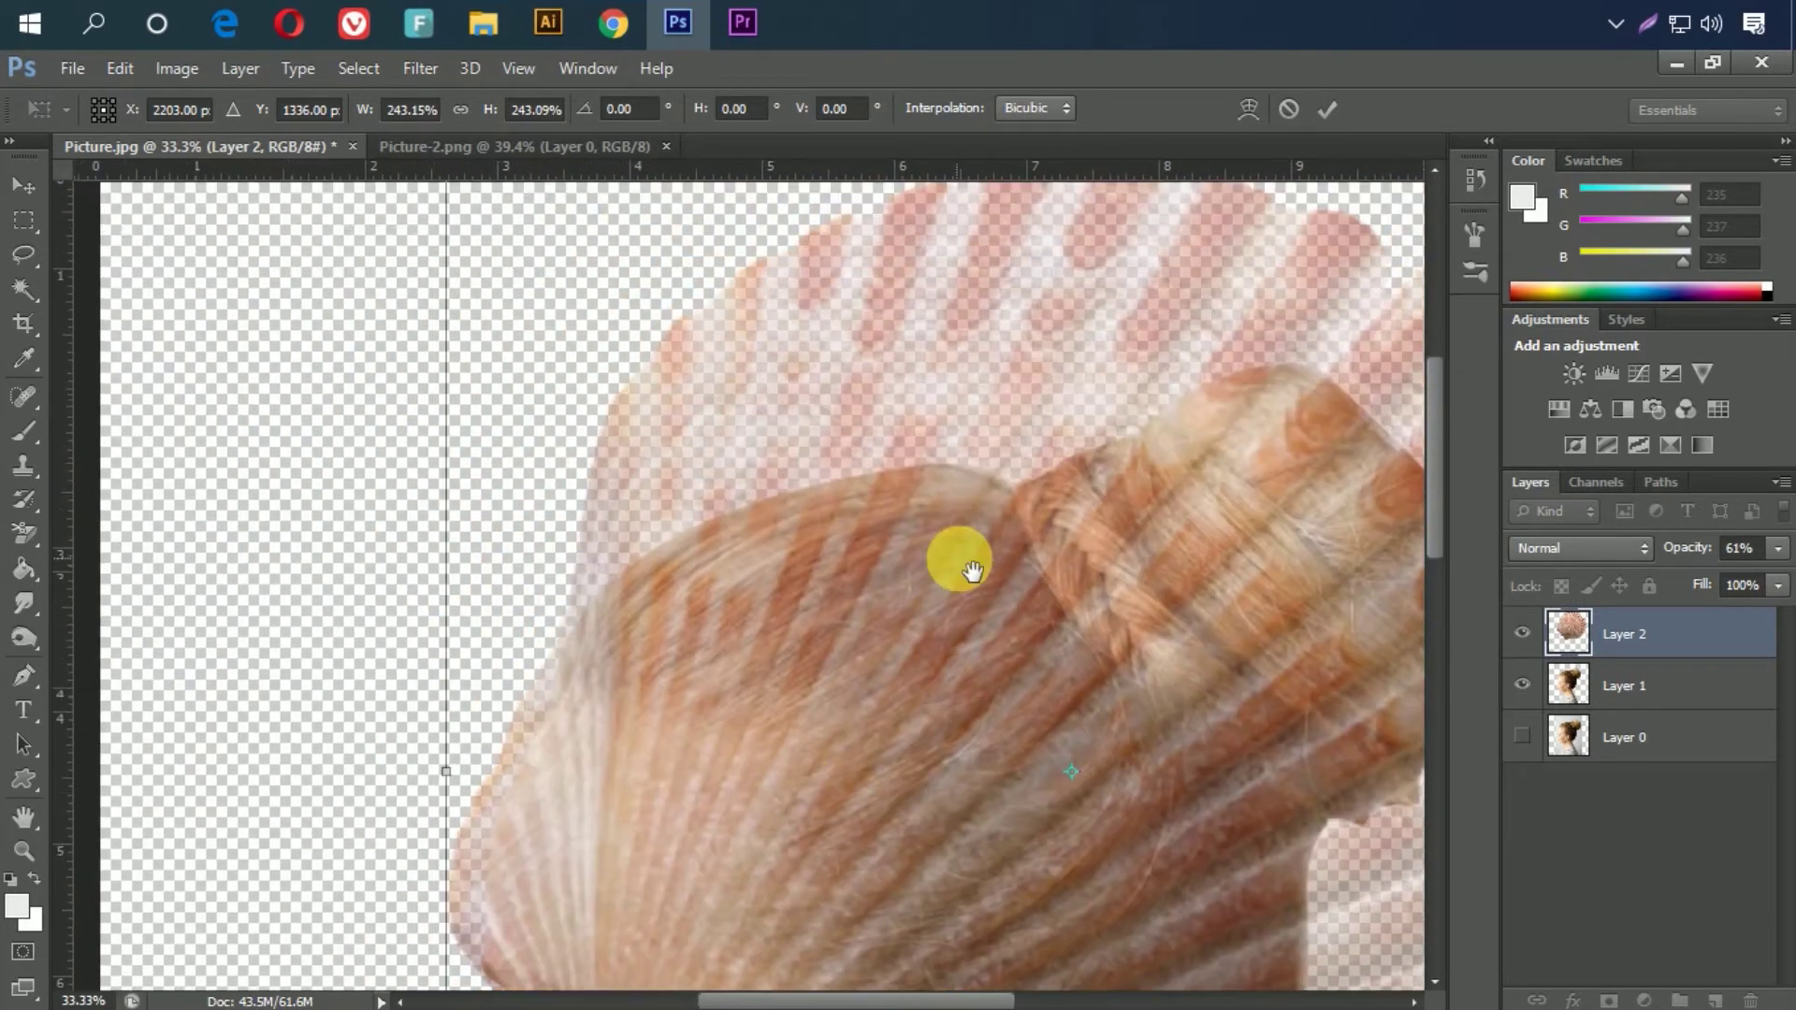
left_click(854, 680, "alt")
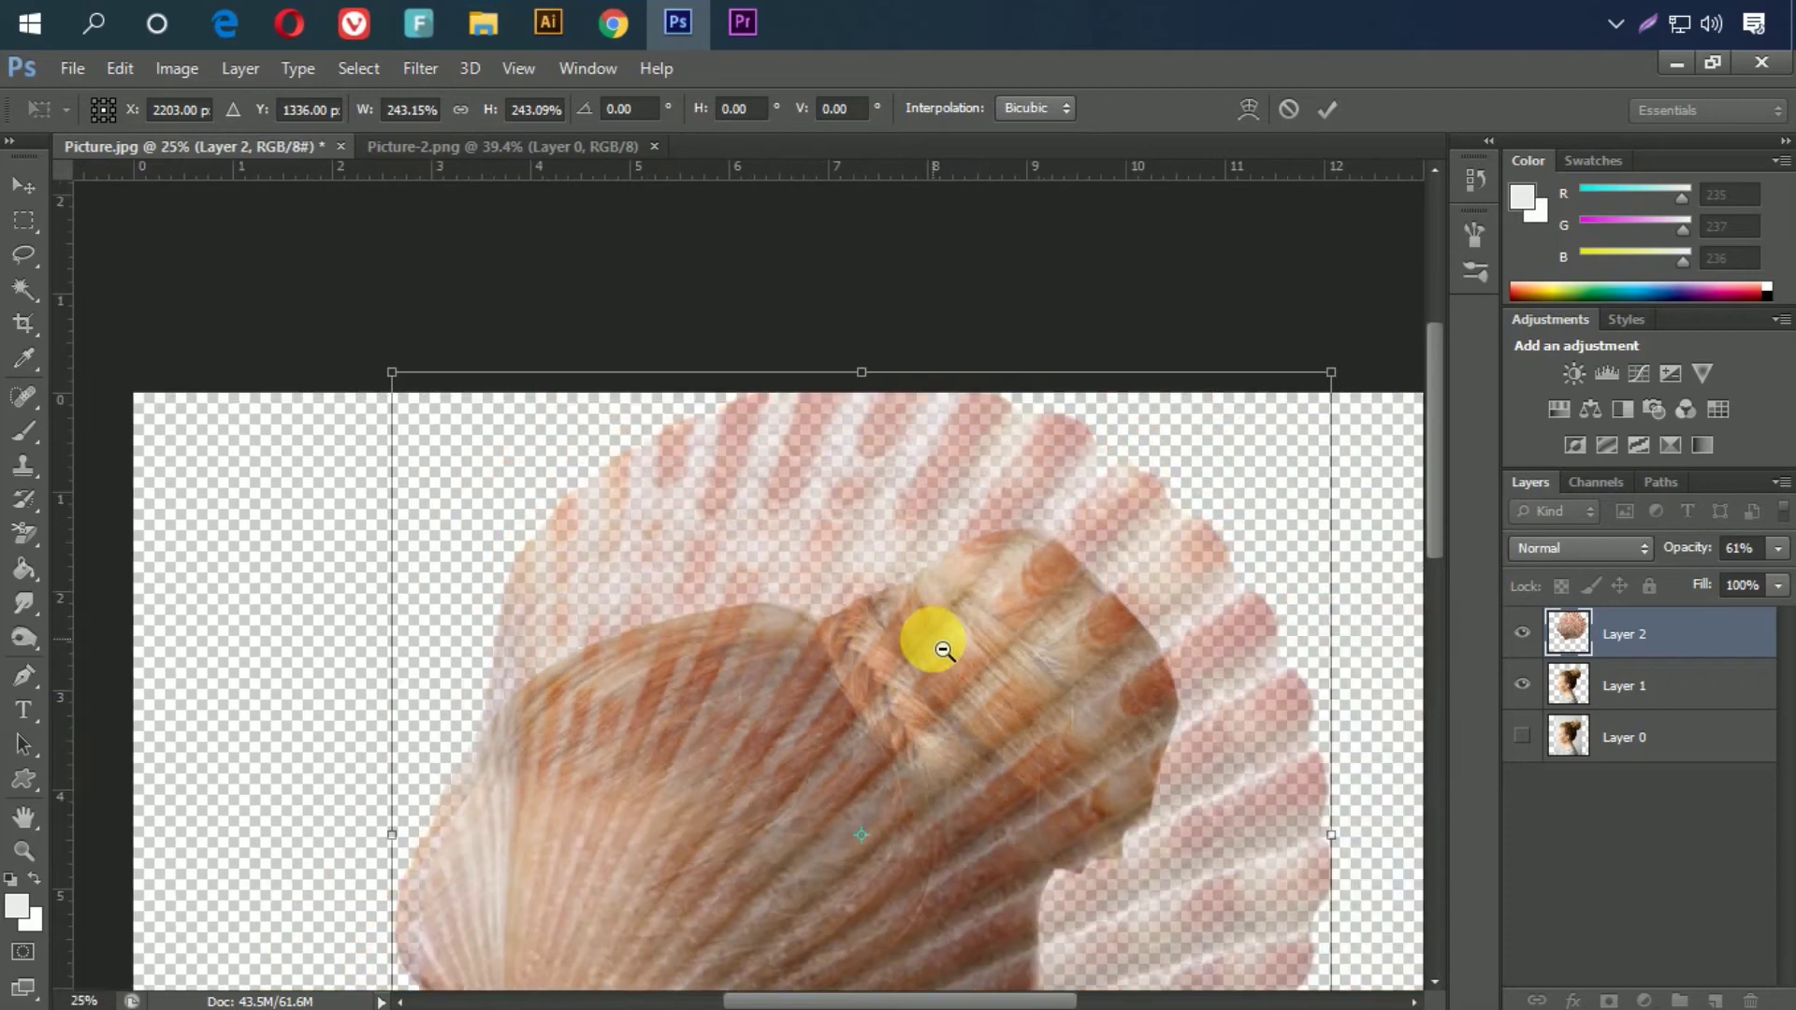
left_click(942, 649, "alt")
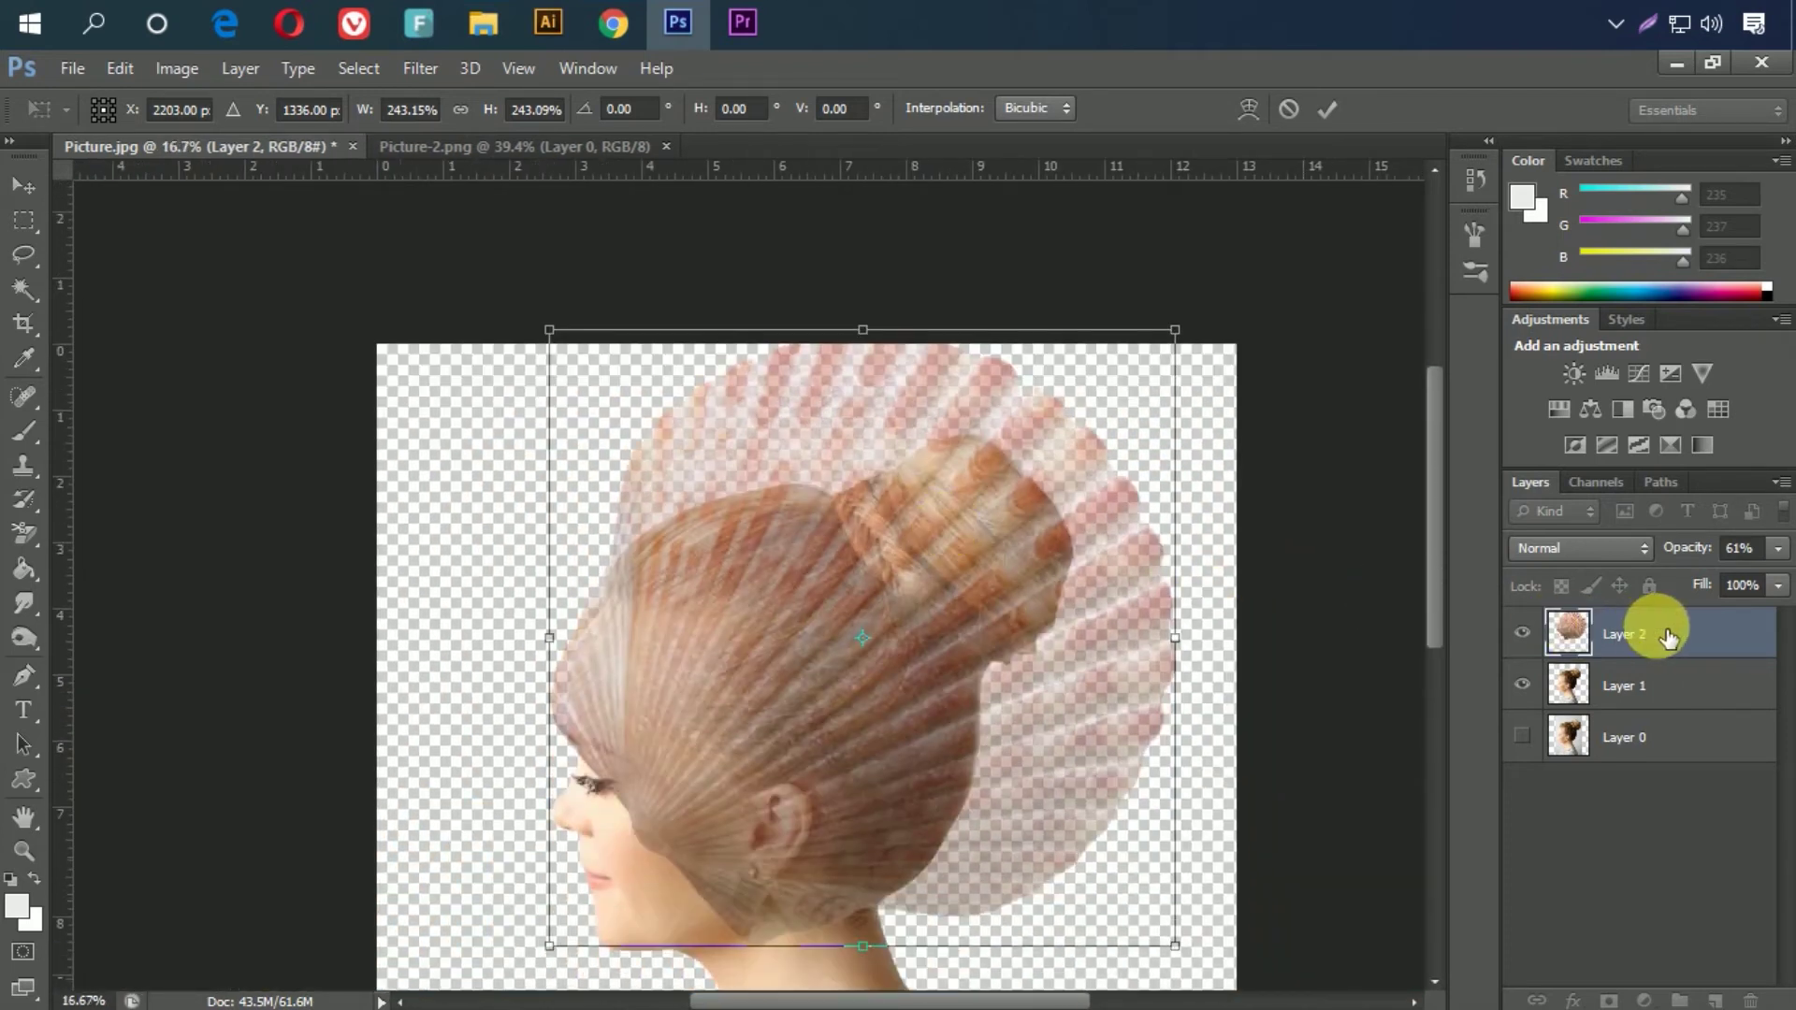
left_click_drag(1698, 549, 1772, 549)
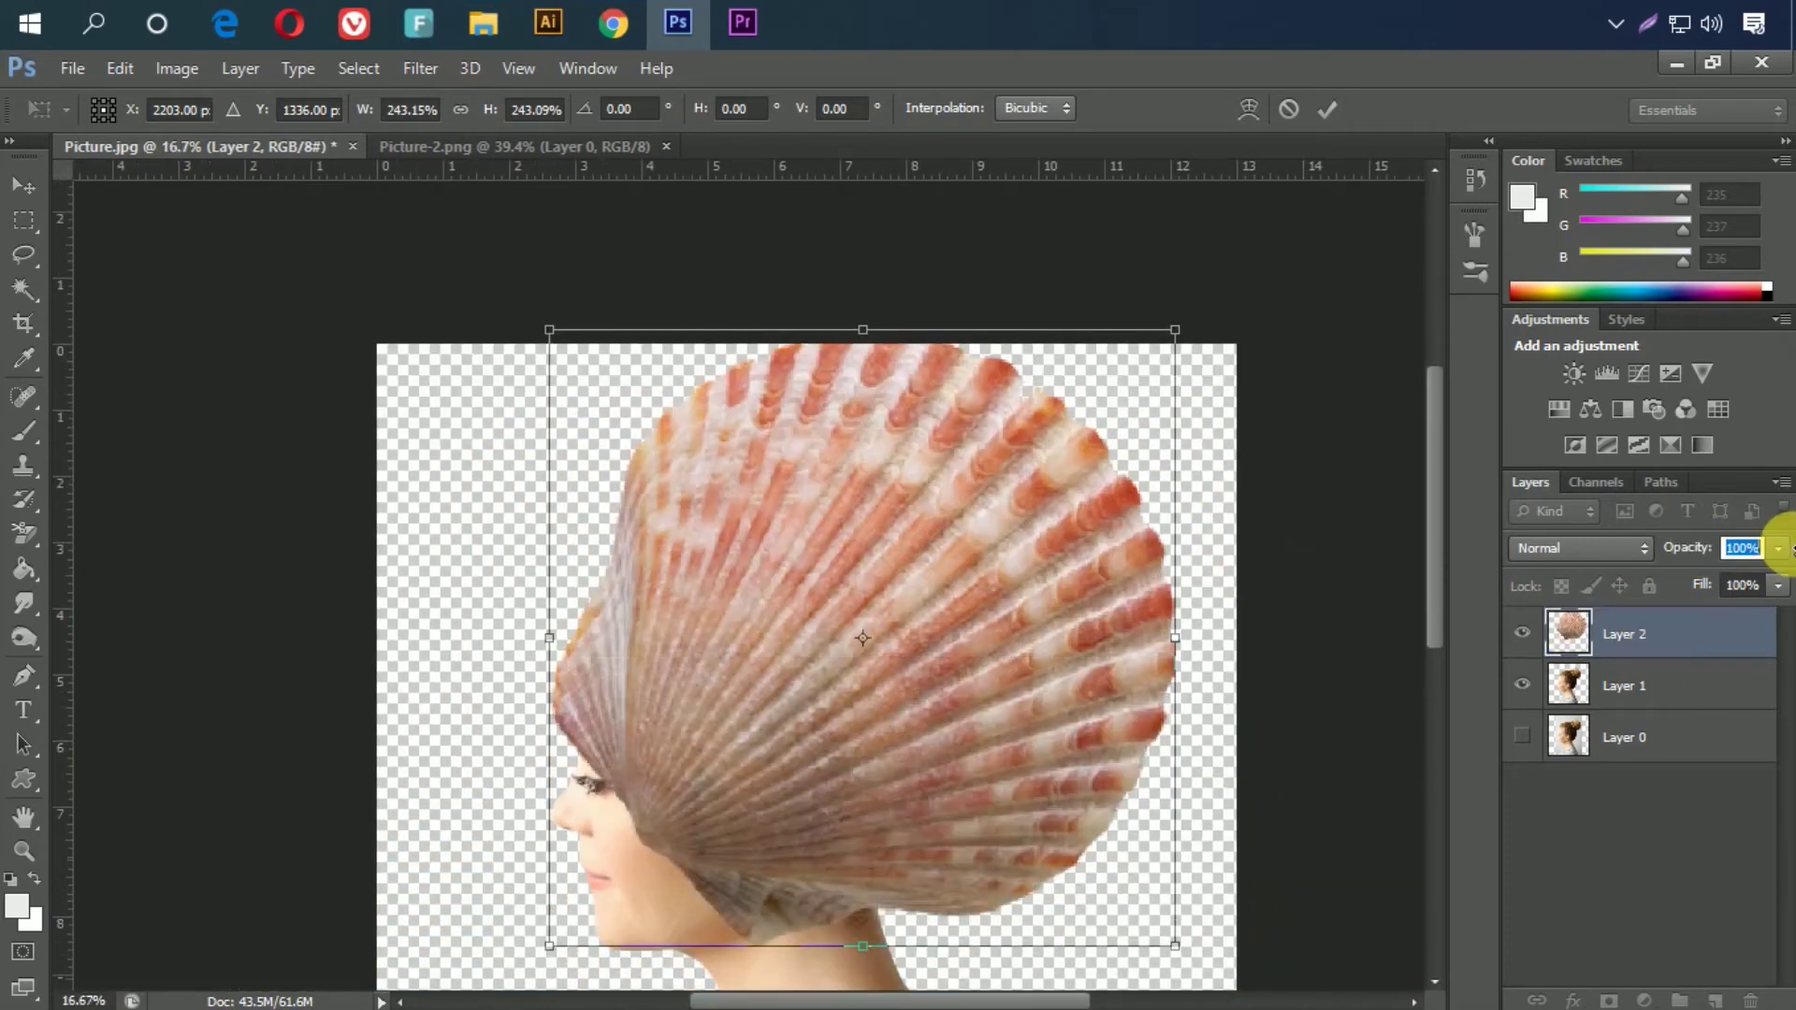
left_click(1335, 107)
Step: Move the shell and woman layers together down and left
left_click_drag(804, 720, 788, 502)
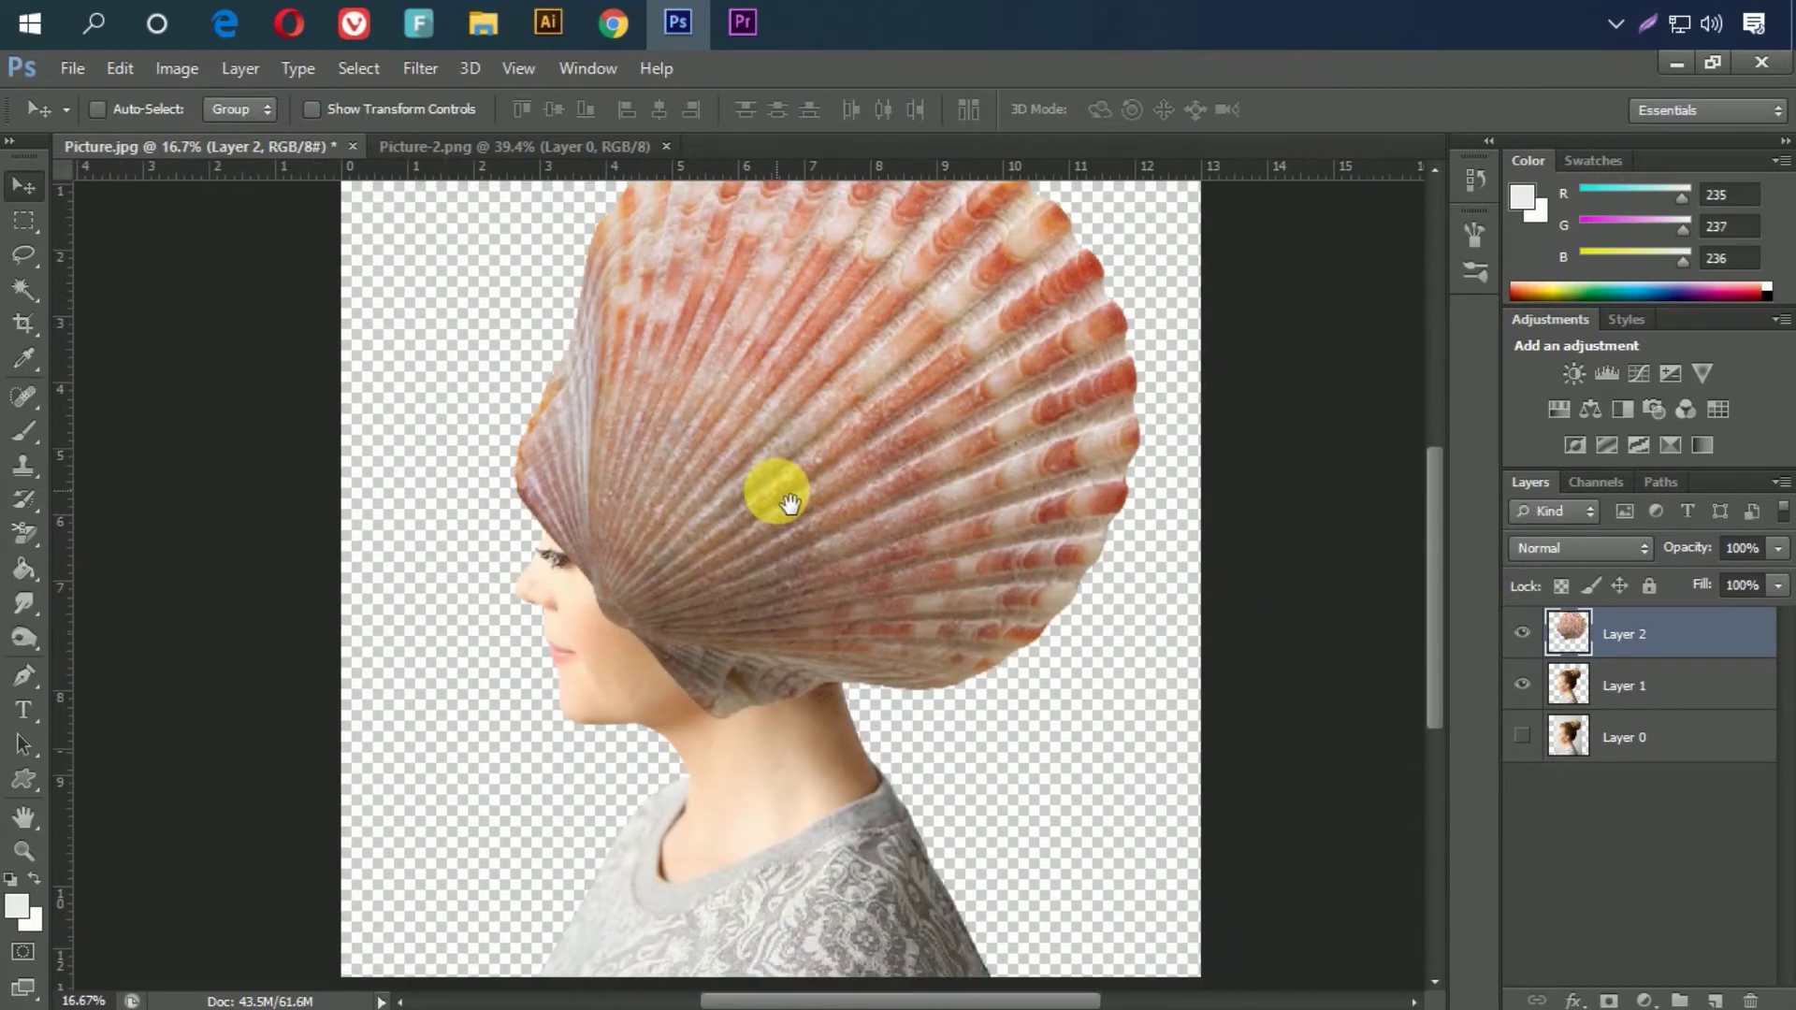
left_click(1632, 686, "ctrl")
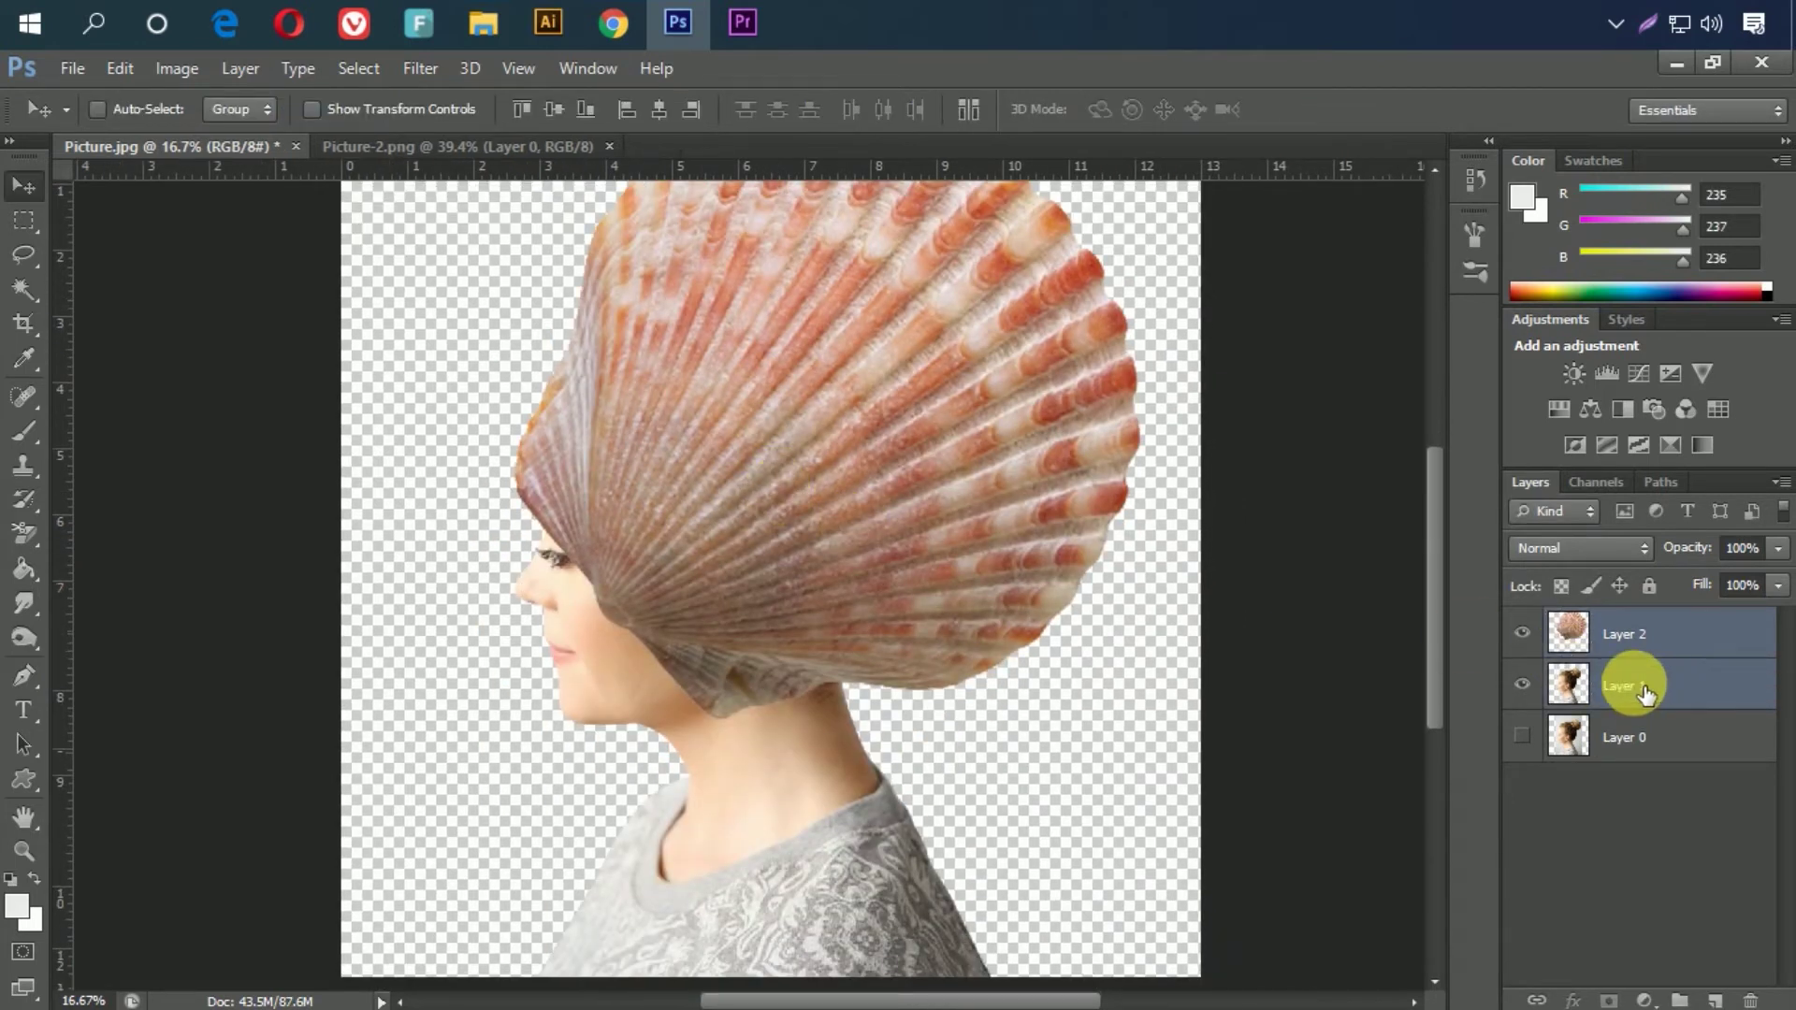
scroll(917, 505, "up", 3)
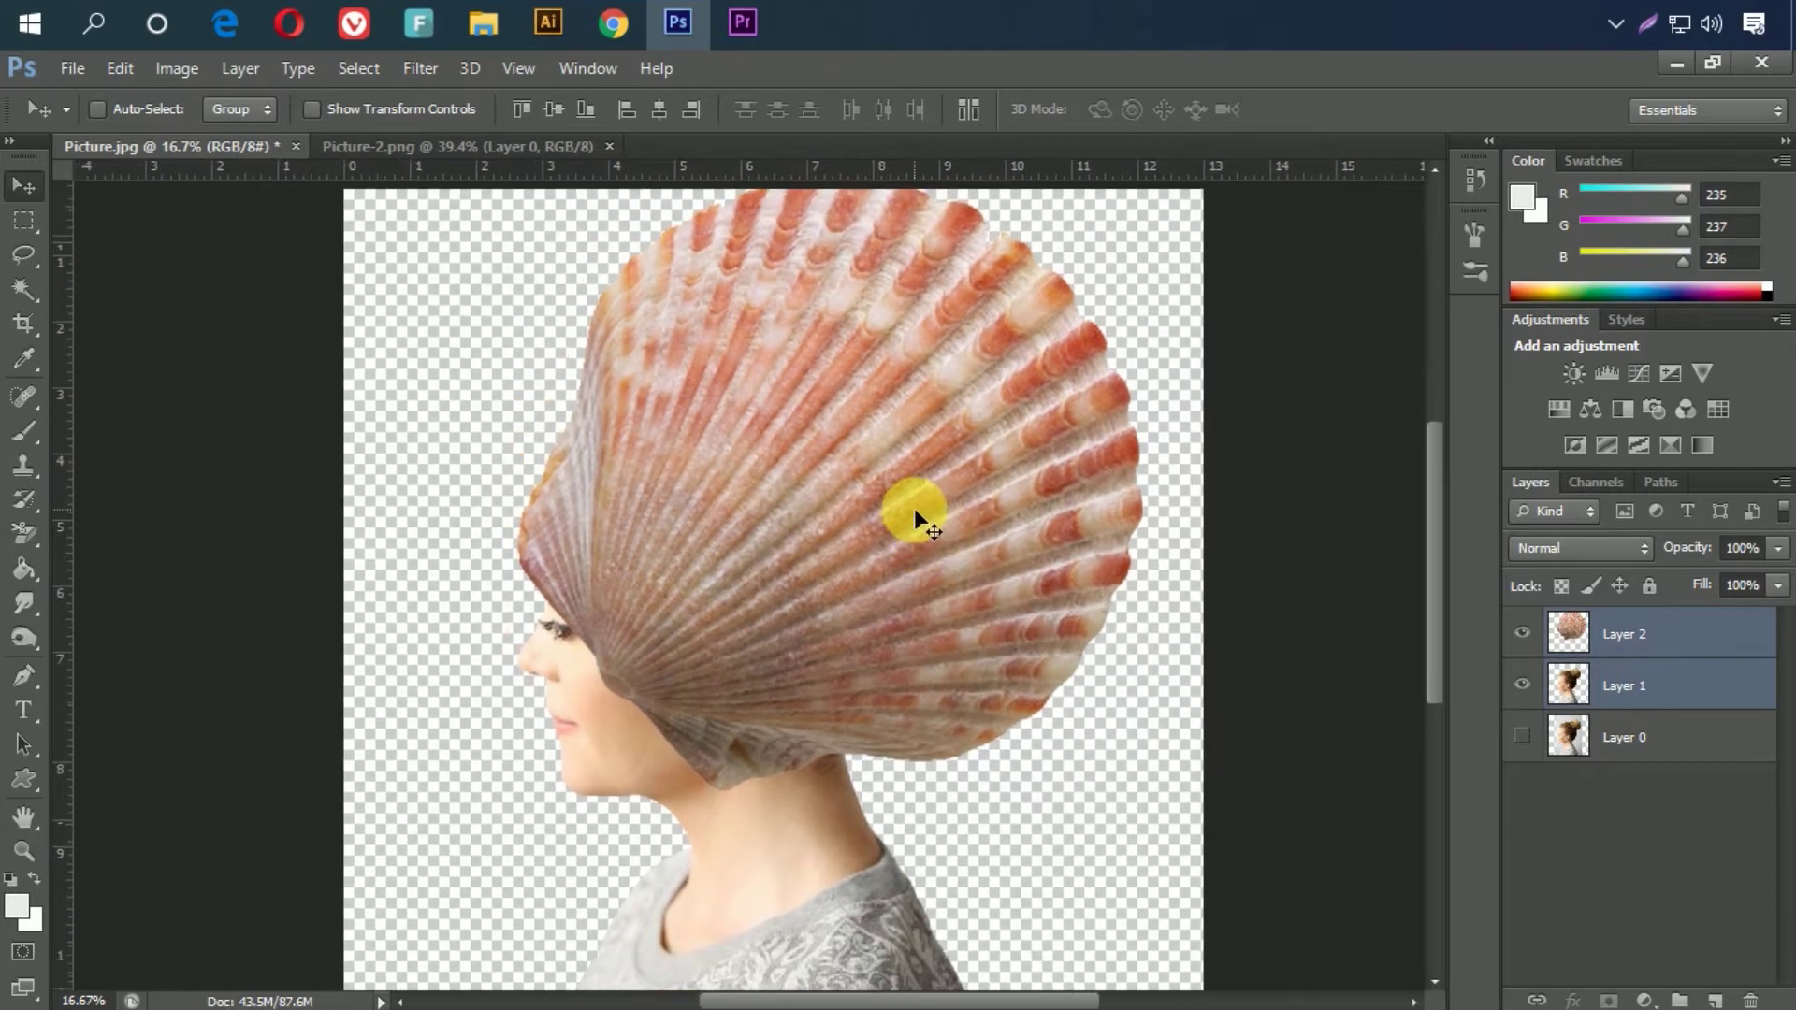
mouse_move(913, 508)
left_mouse_down()
mouse_move(903, 547)
mouse_move(906, 425)
mouse_move(902, 458)
mouse_move(896, 442)
left_mouse_up()
left_click(1668, 686)
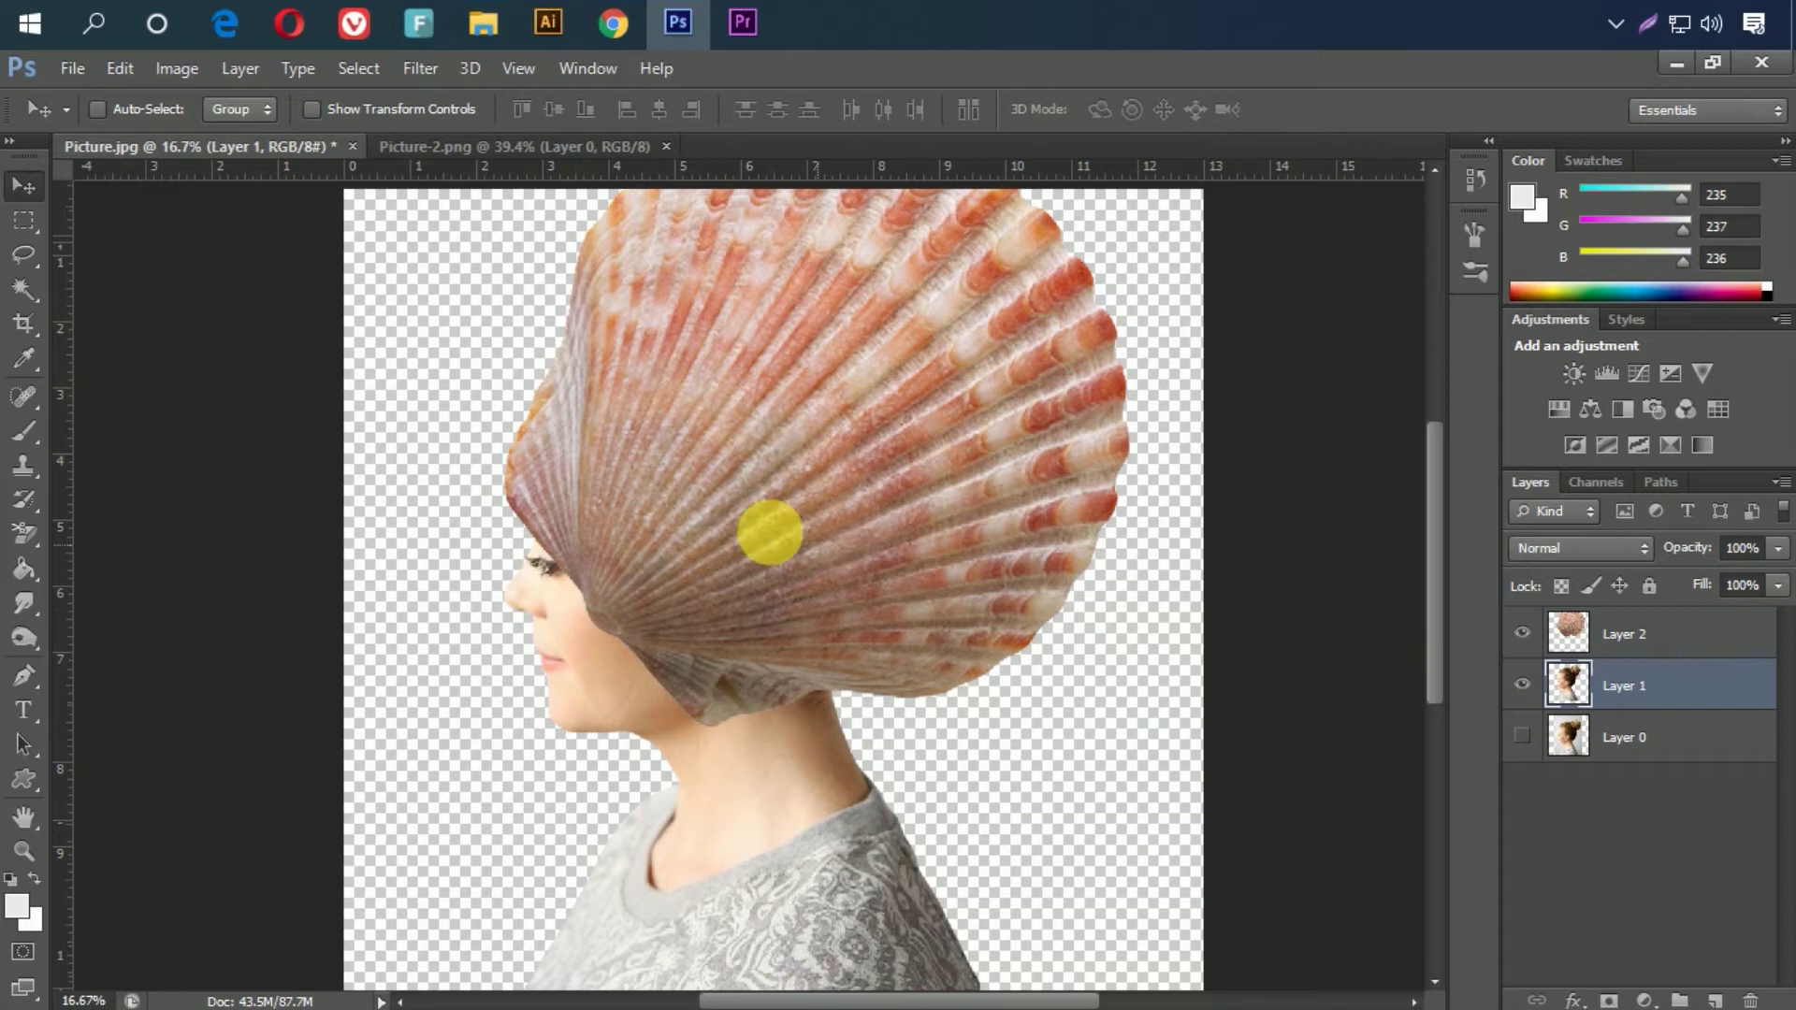
key("ctrl+minus")
Step: Change the canvas height to 15 inches and drag shell and woman down-left into it
left_click(178, 70)
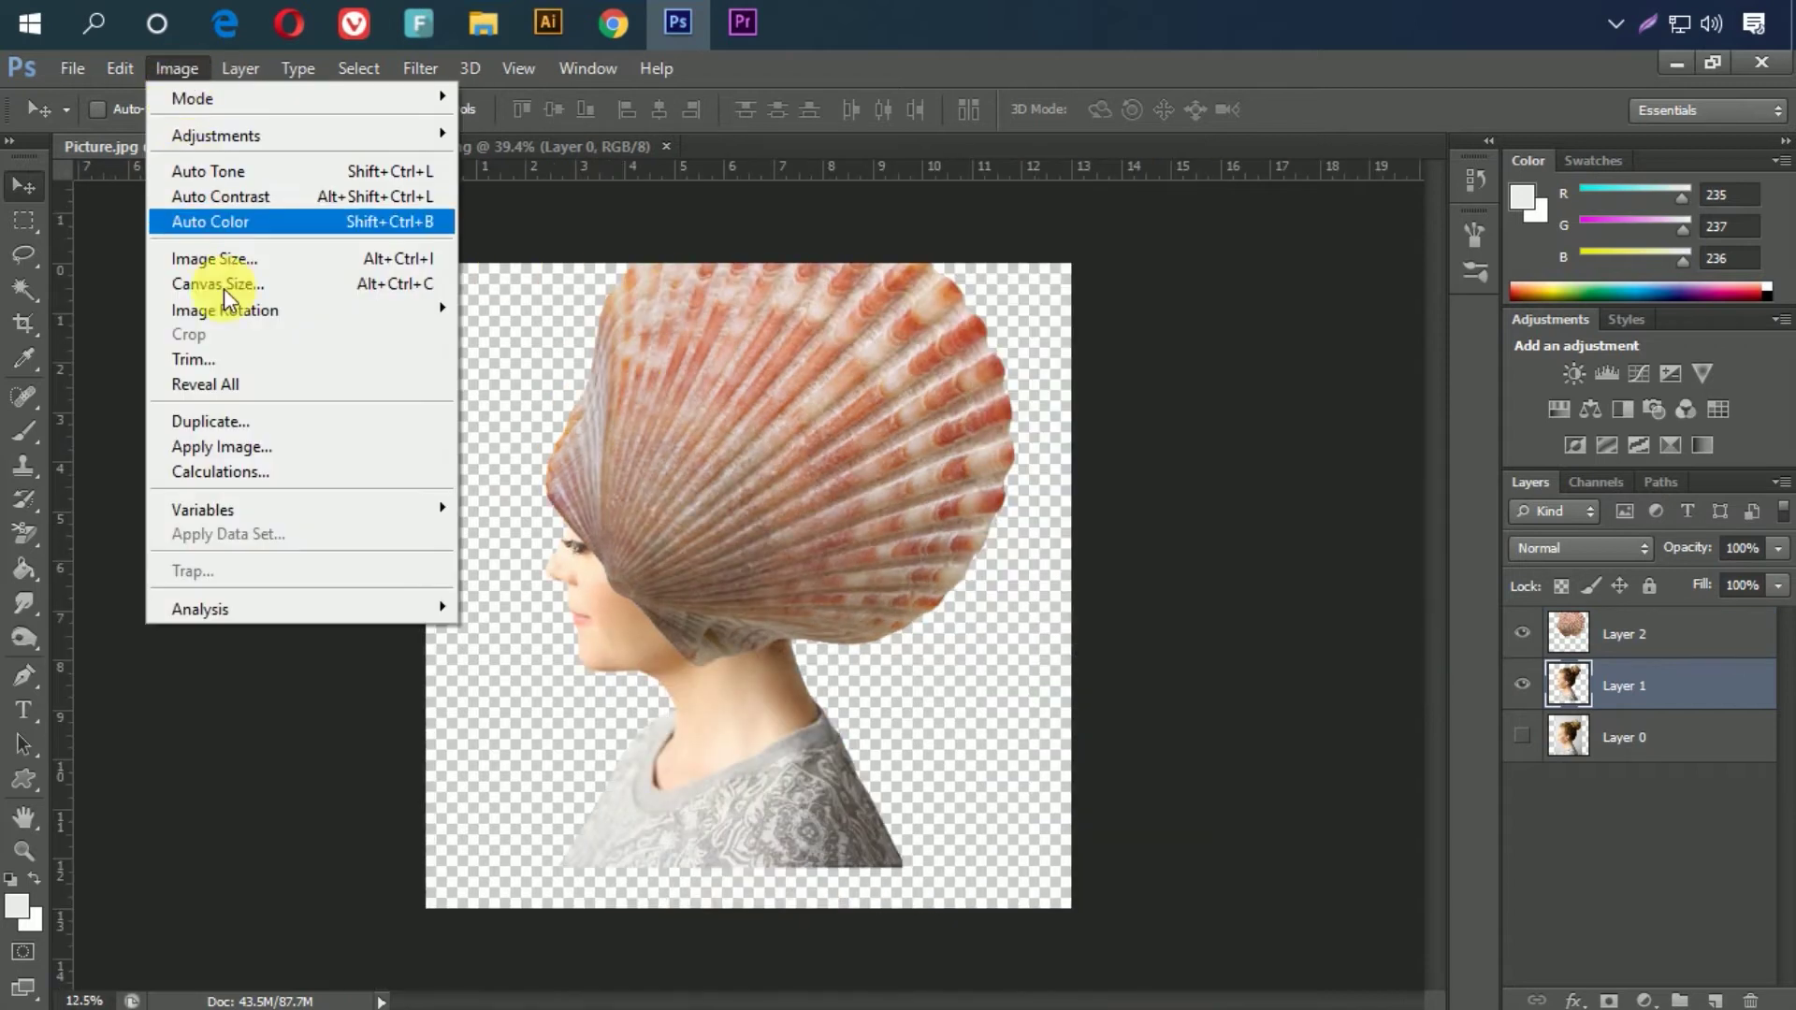
left_click(240, 284)
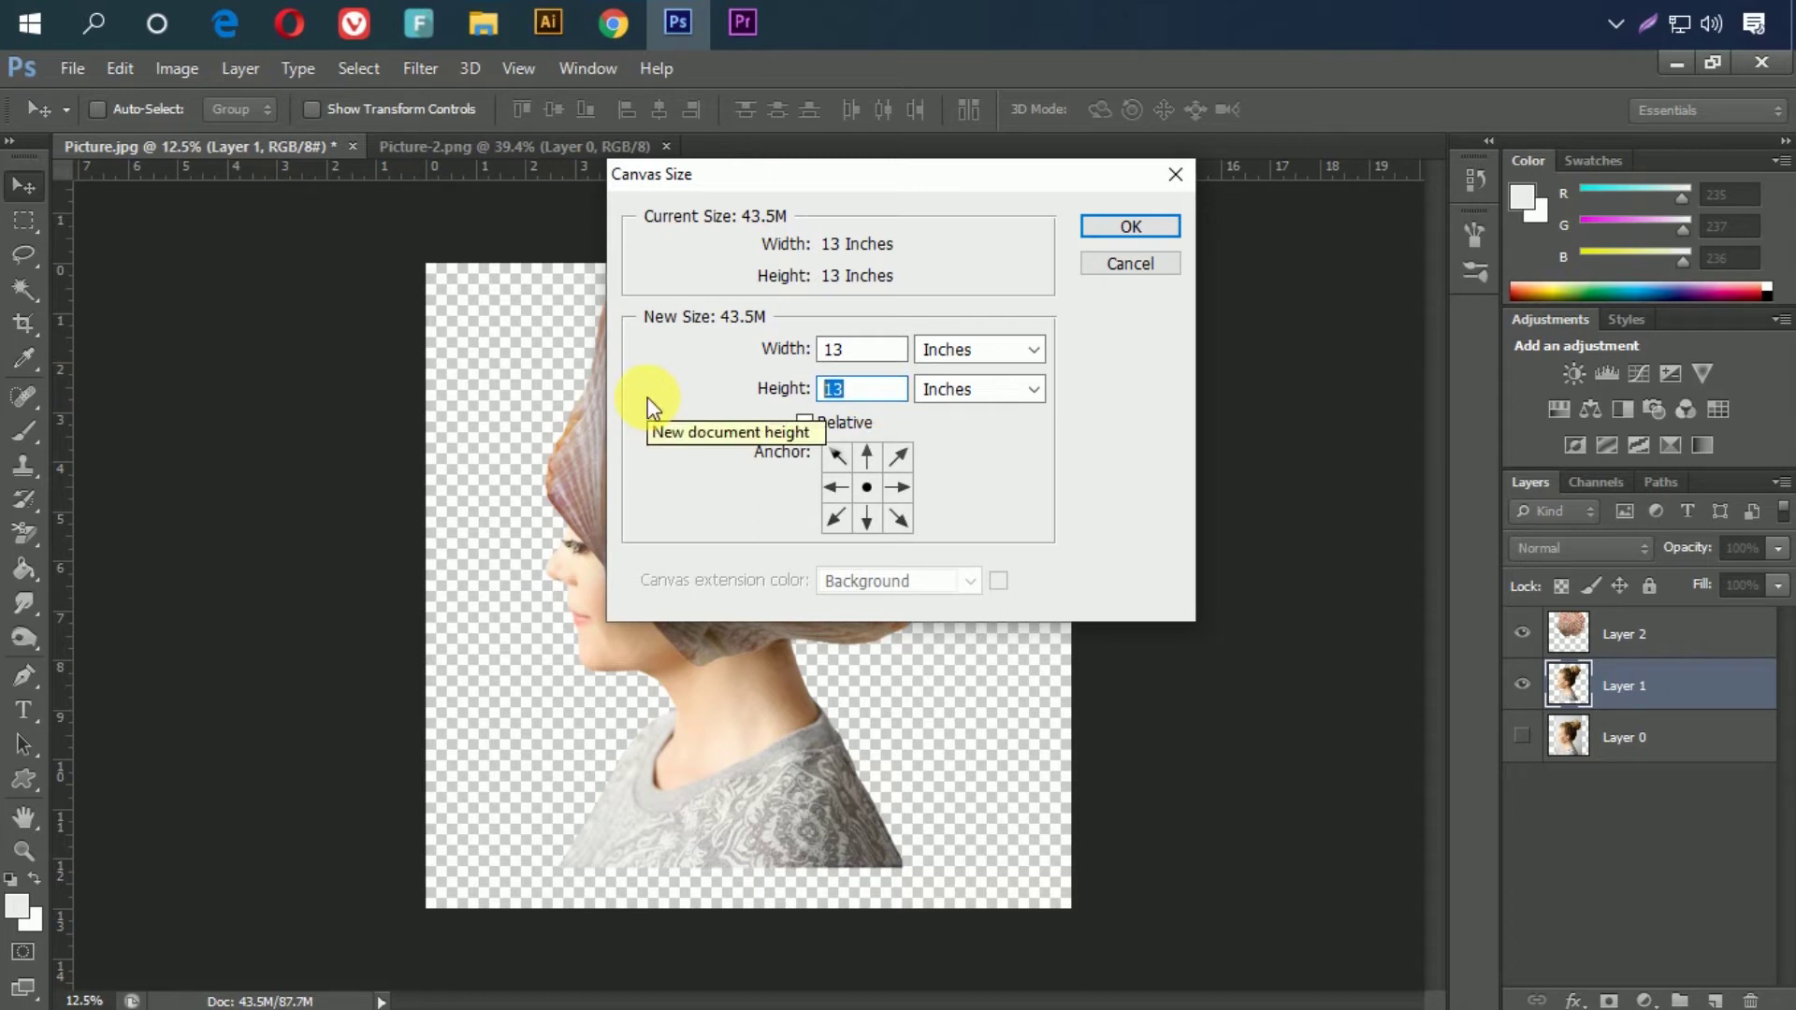
type("15")
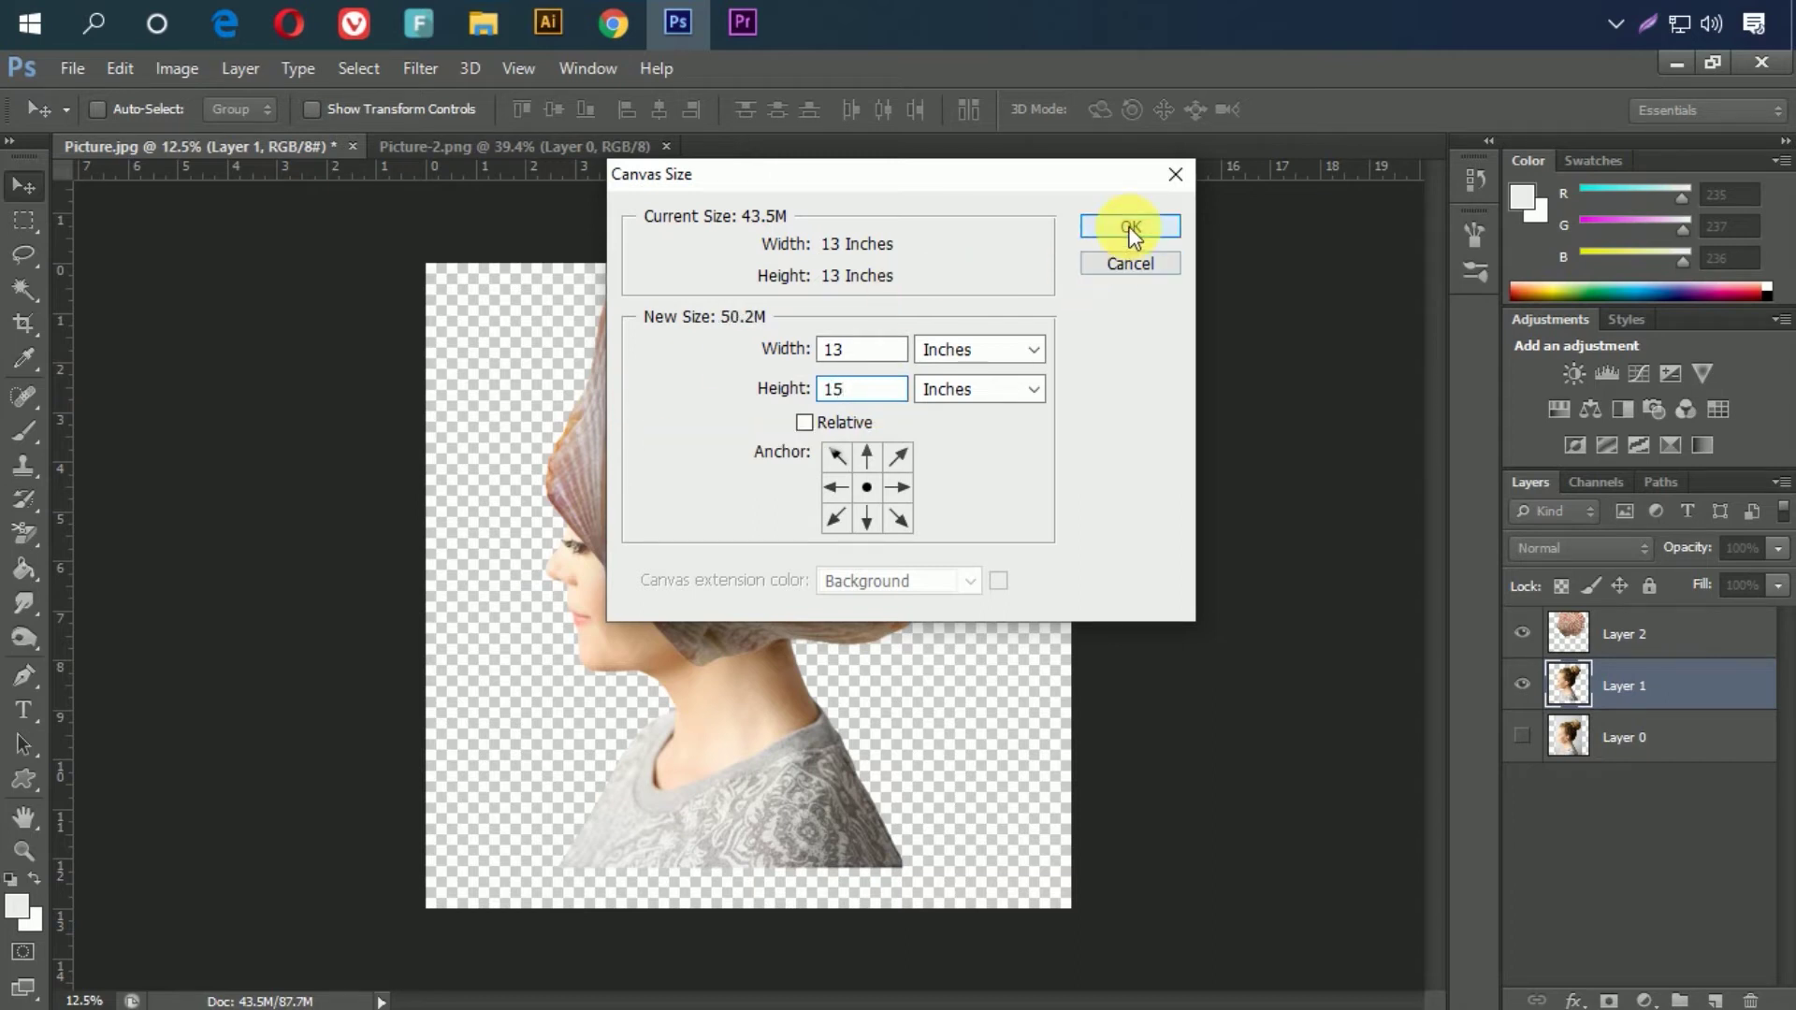
left_click(1130, 227)
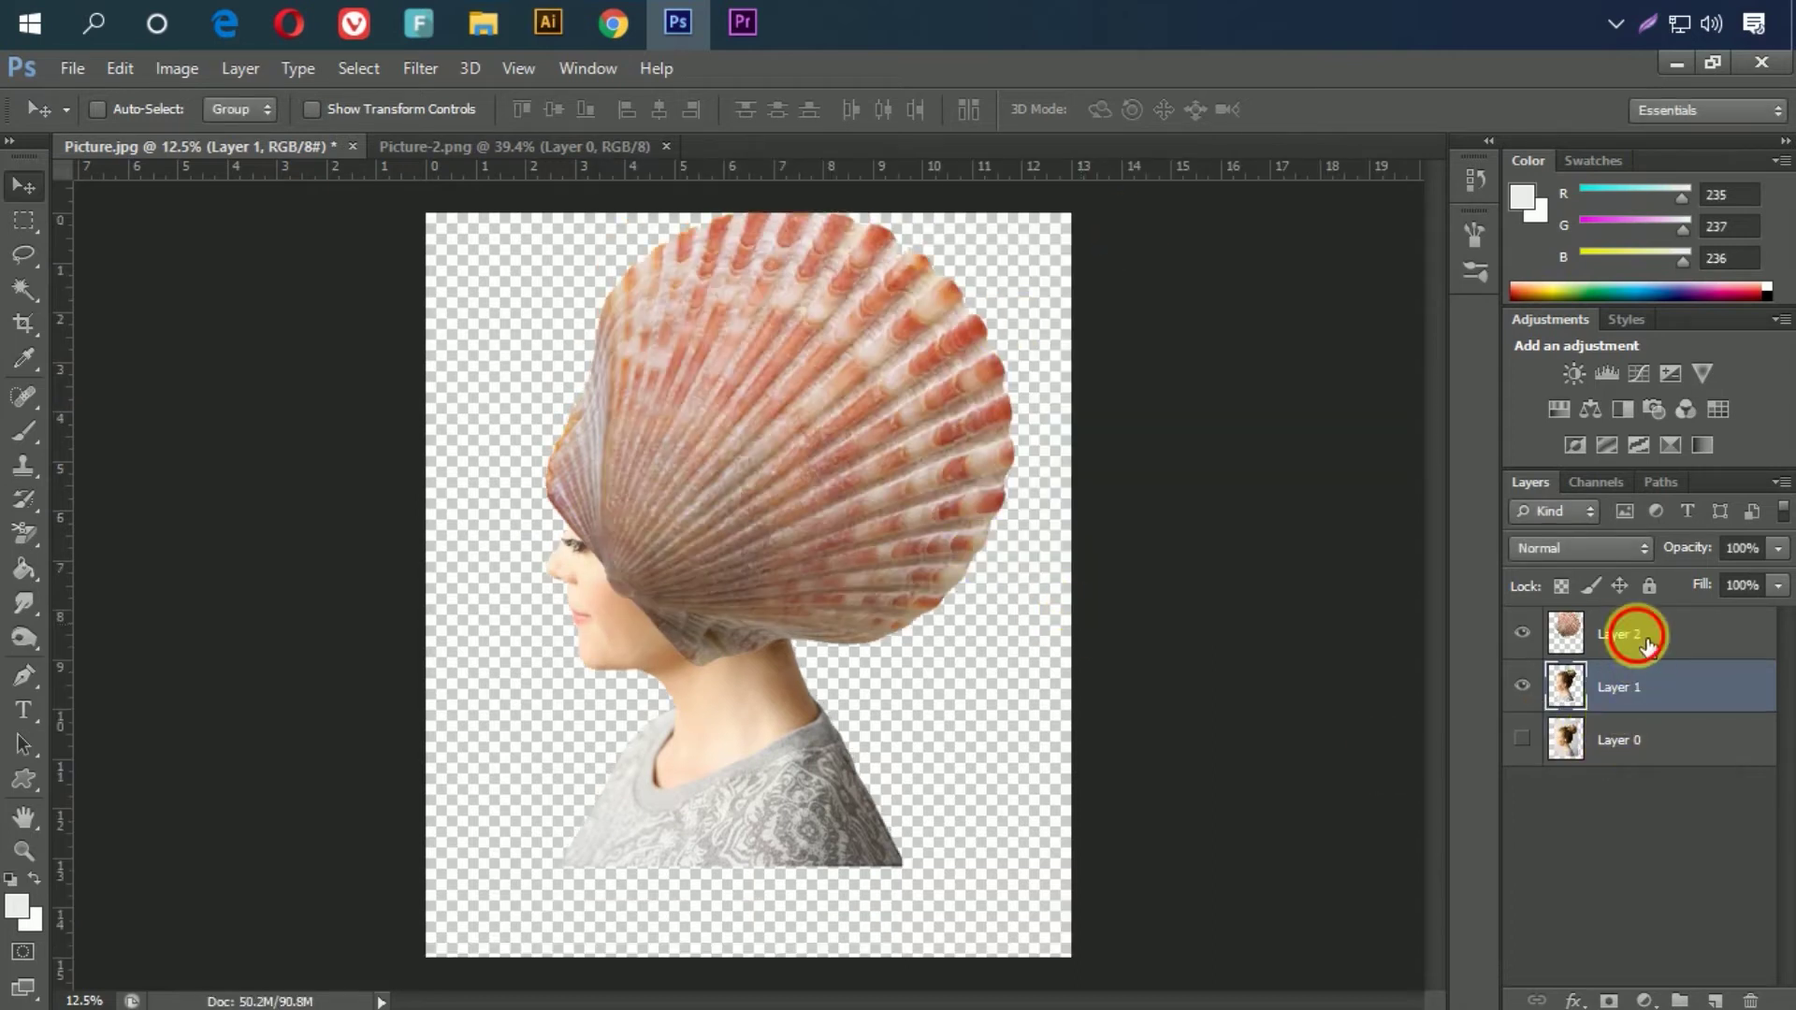
left_click(1648, 644, "ctrl")
left_click_drag(823, 554, 782, 631)
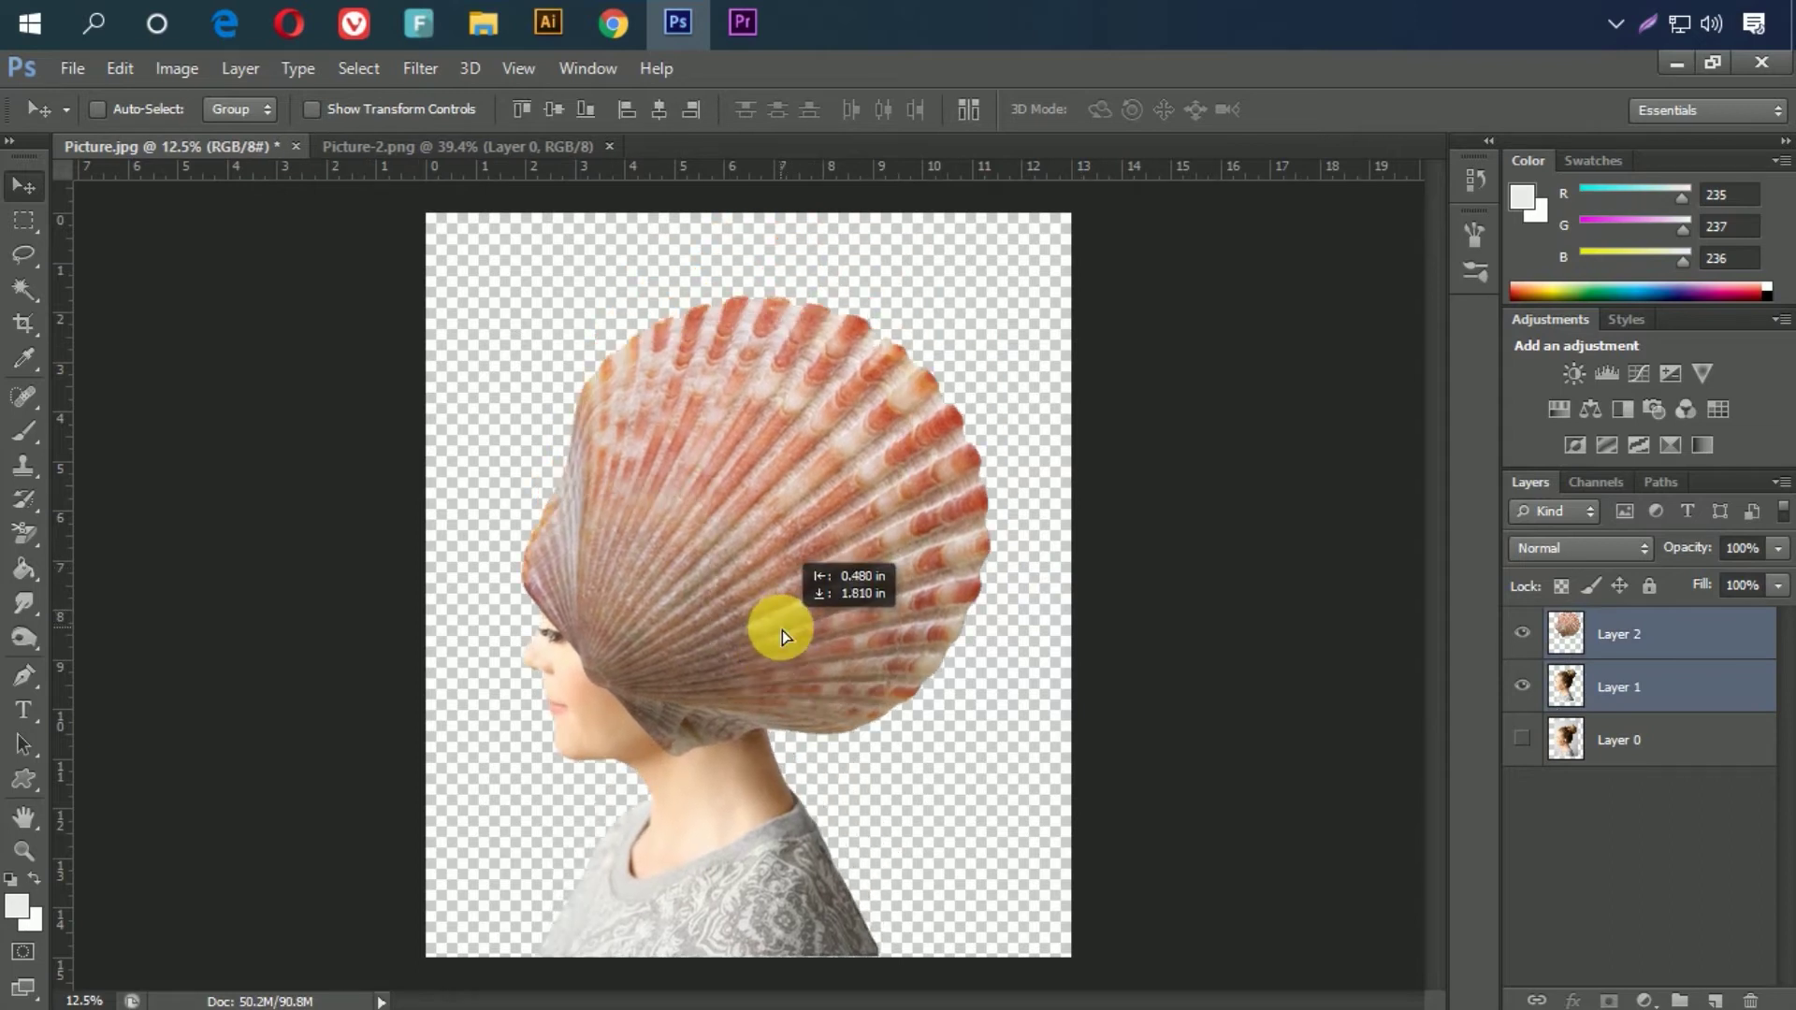
Step: Set the shell layer's opacity to 46% to compare it with the hair
left_click(845, 655)
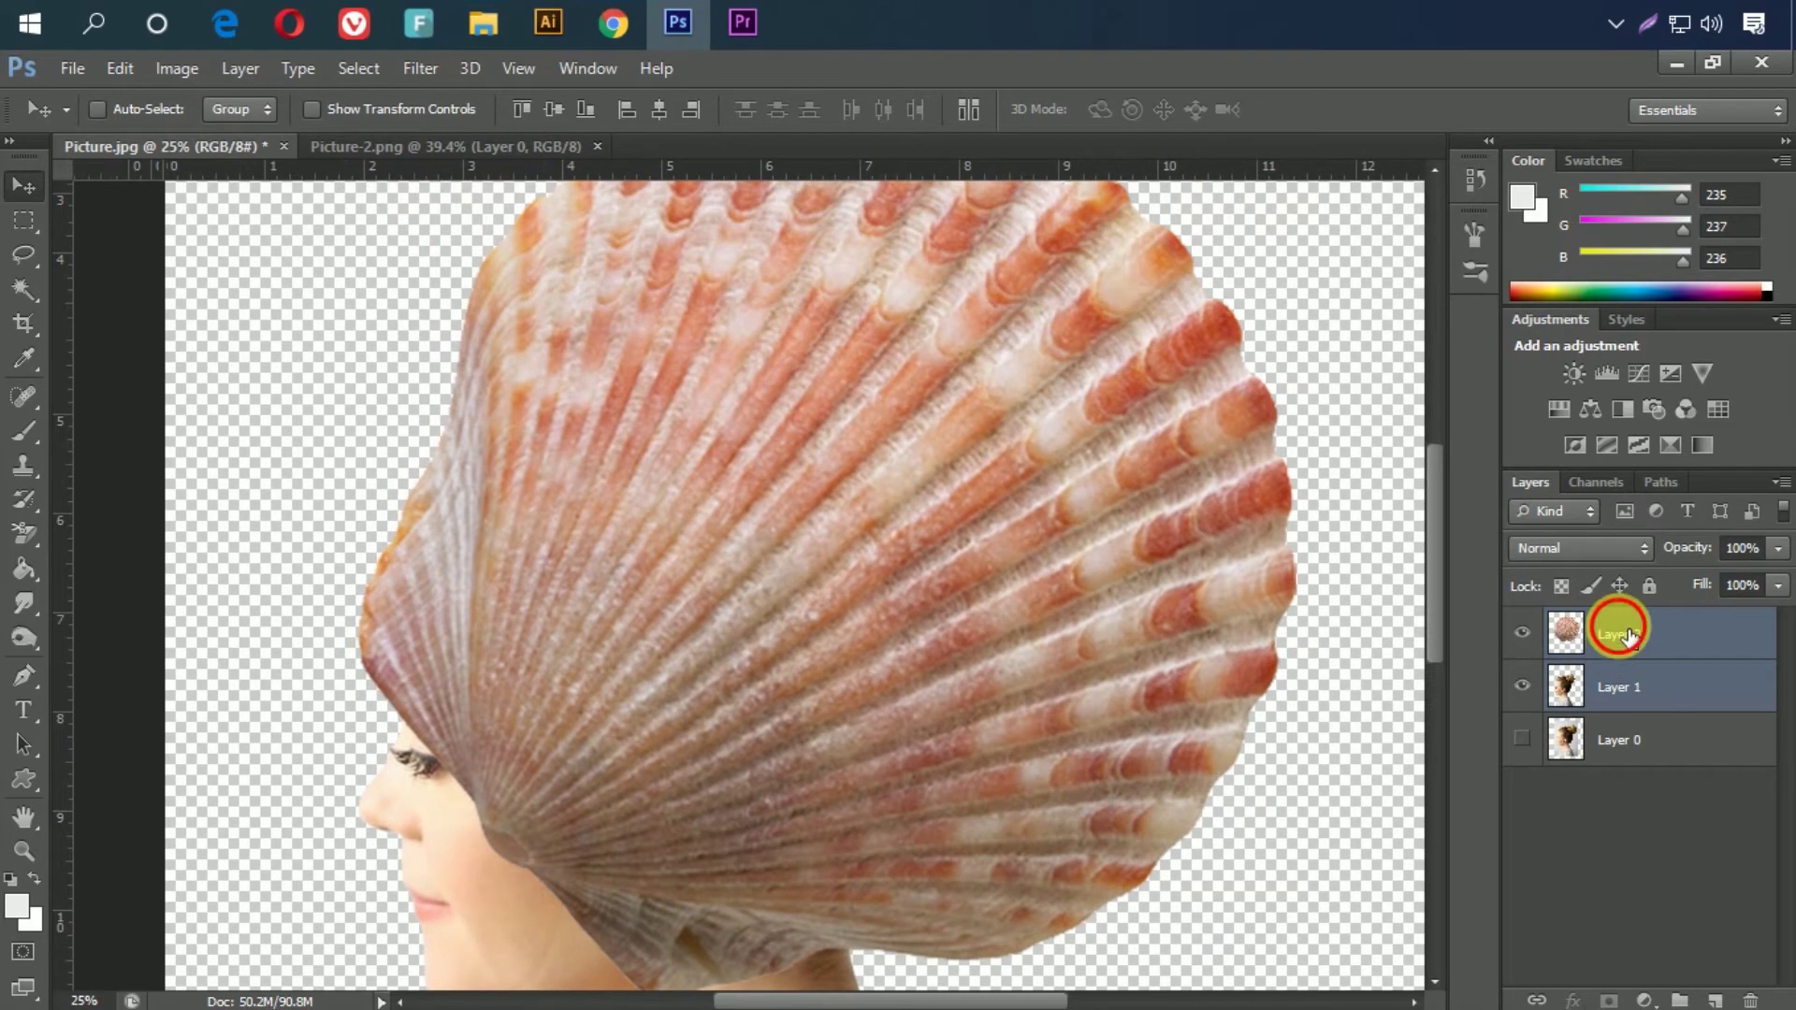
left_click(1670, 646)
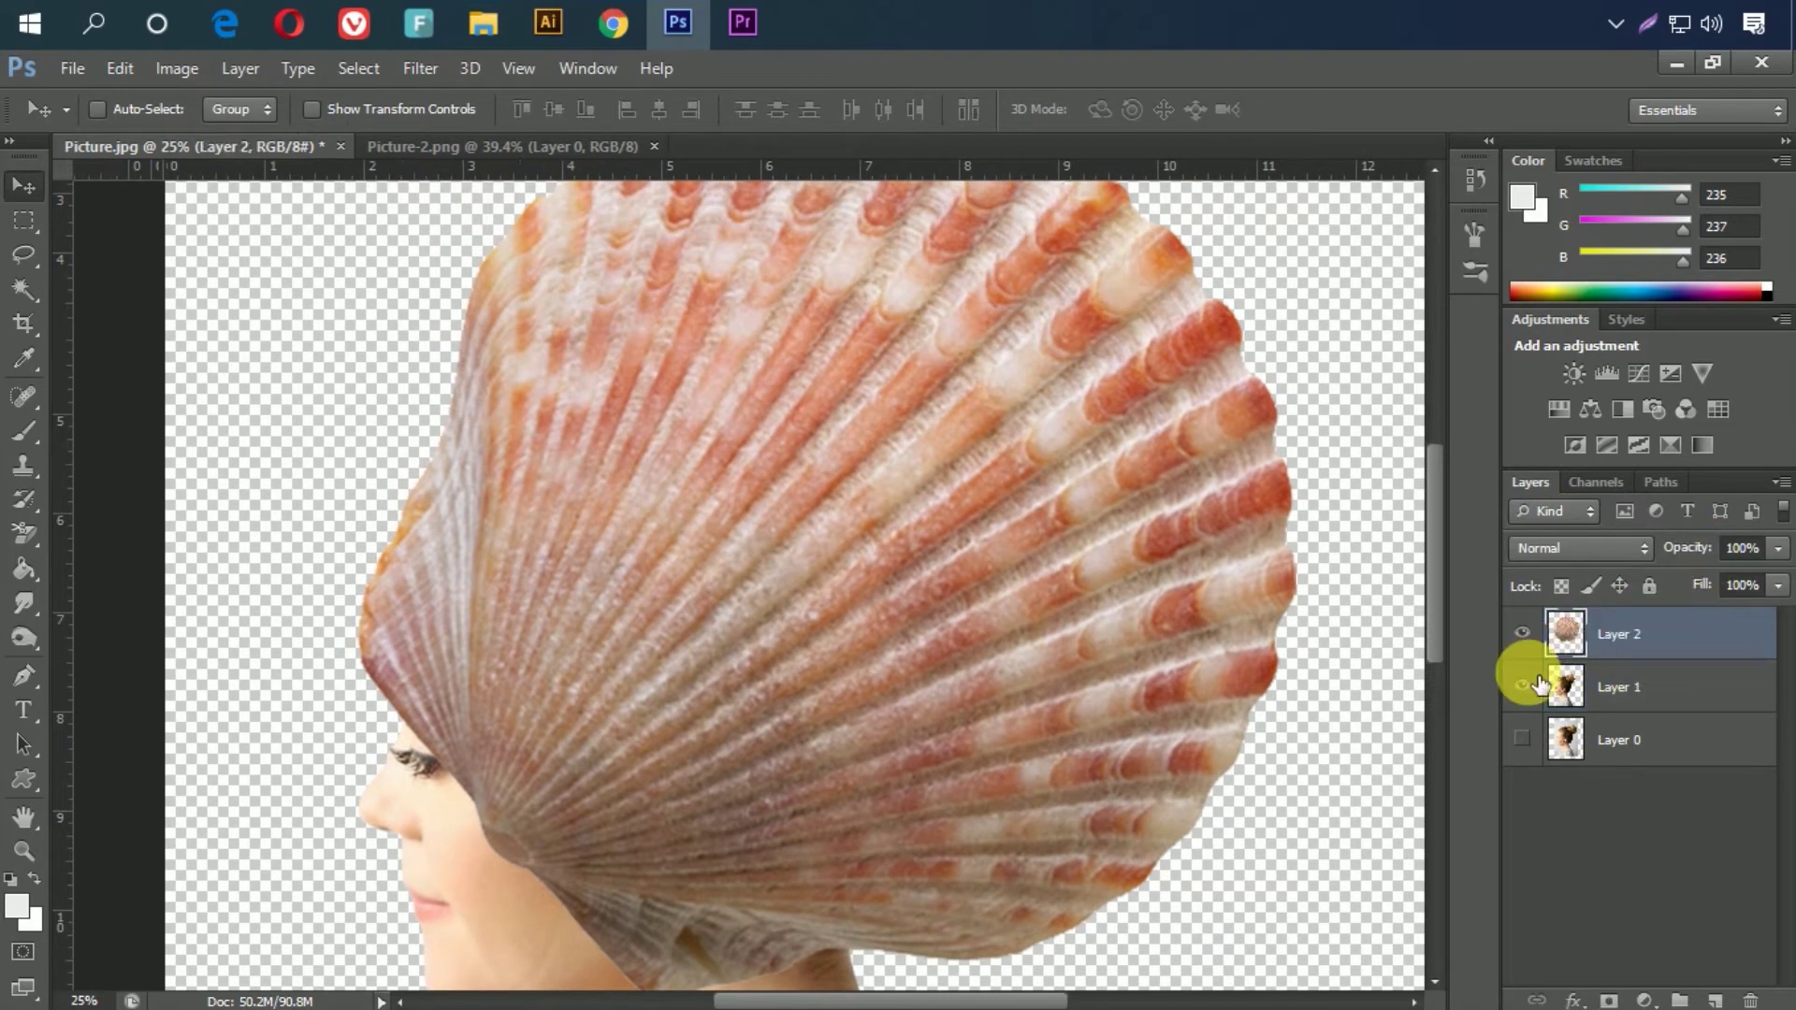
left_click(1534, 638)
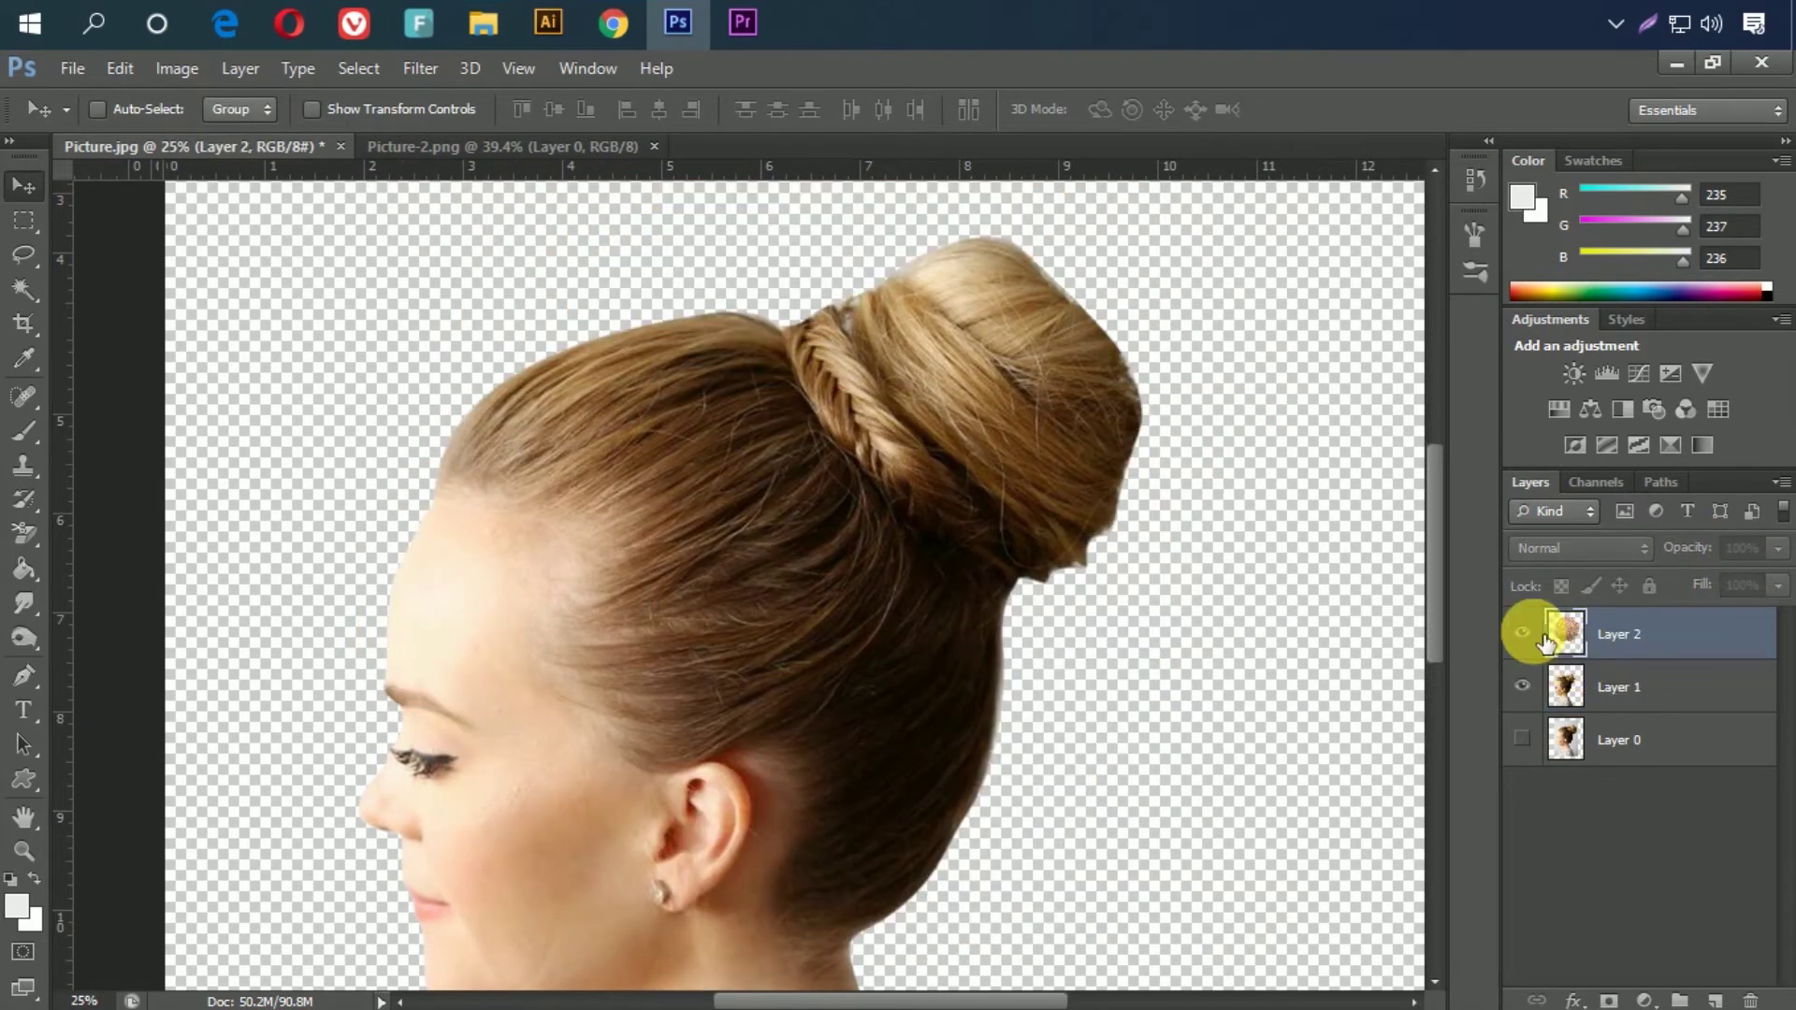
left_click(1539, 638)
left_click_drag(1697, 550, 1628, 554)
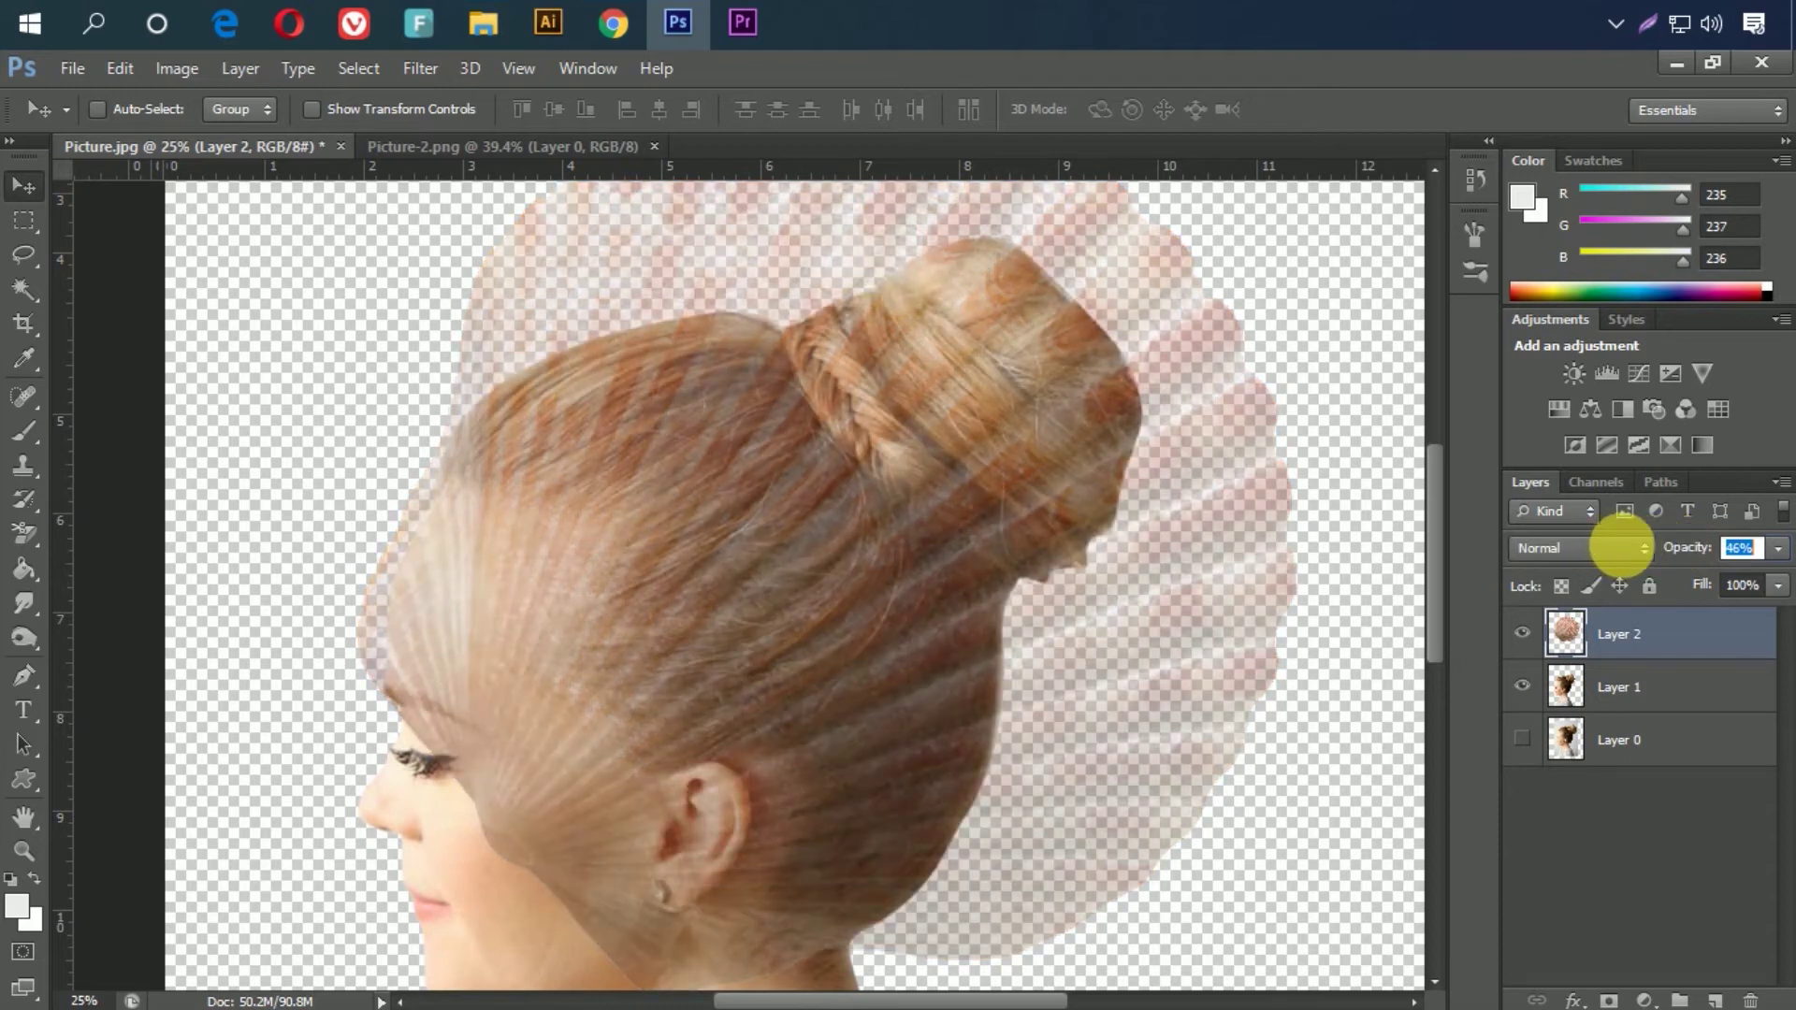
left_click(866, 731)
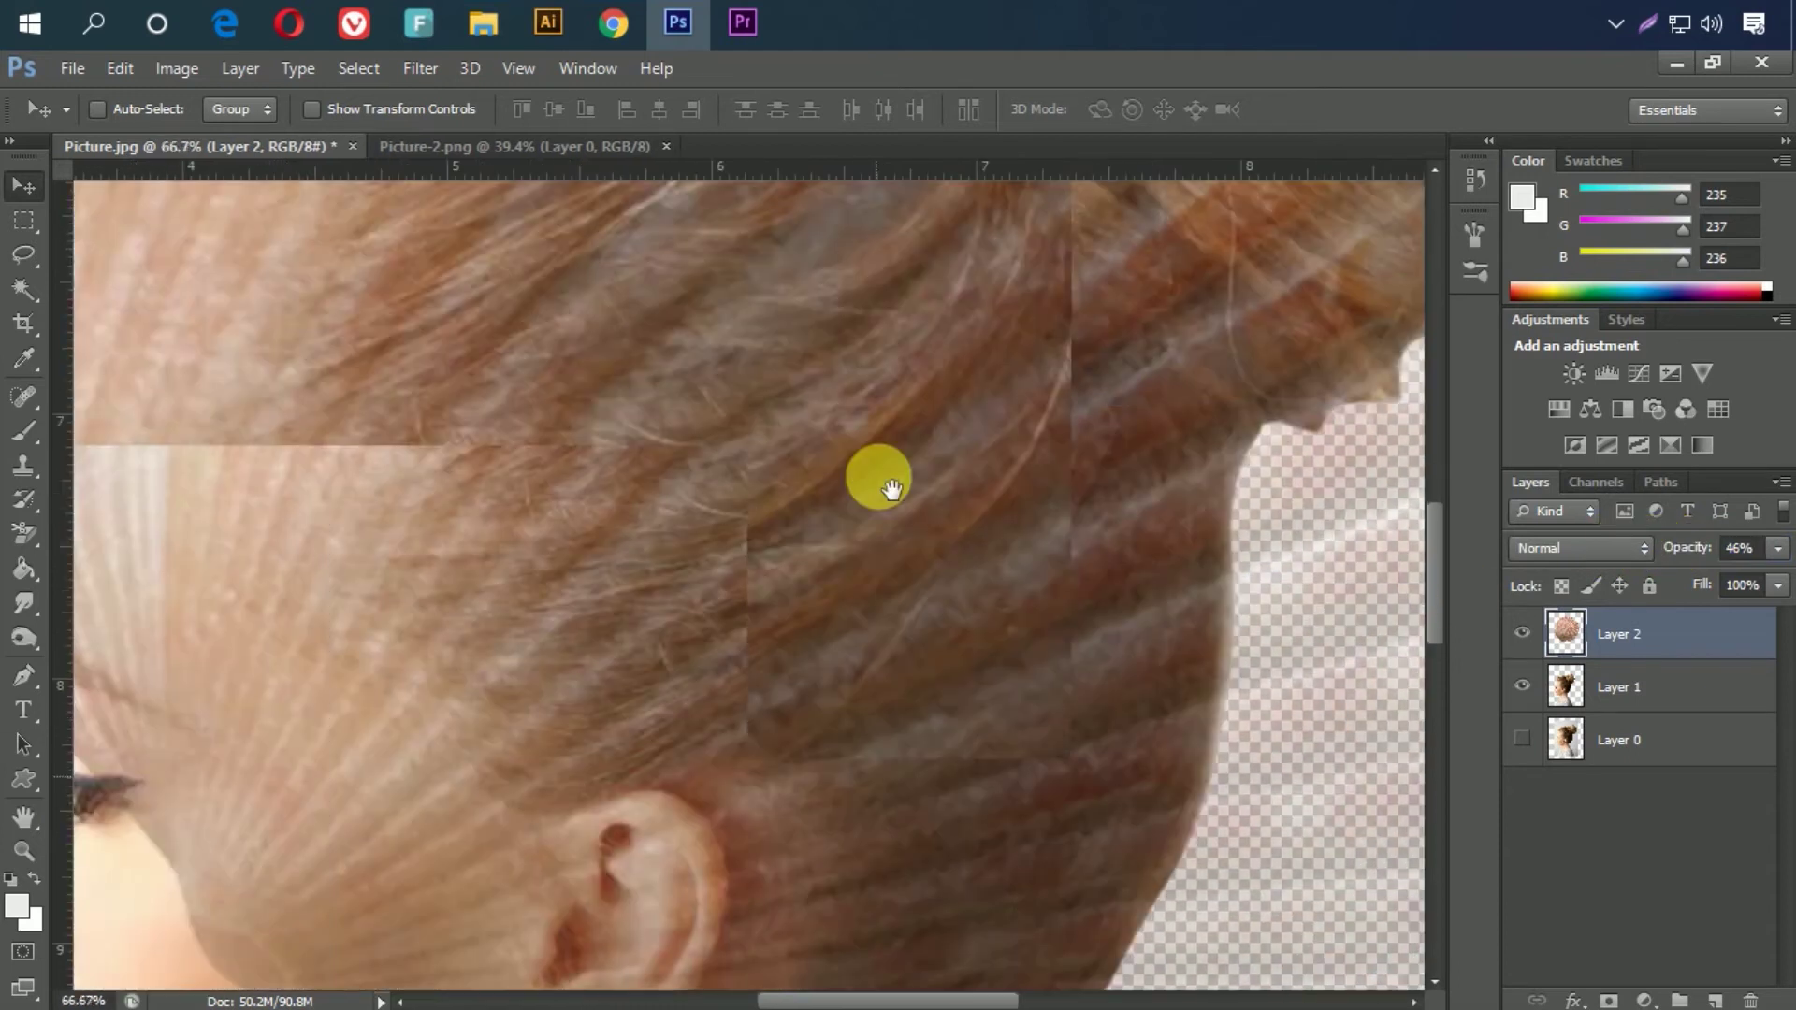
Step: Zoom to the ear and neck, select Layer 1, and hide the shell layer
left_click(875, 481)
left_click_drag(874, 734, 1063, 489)
left_click(1660, 694)
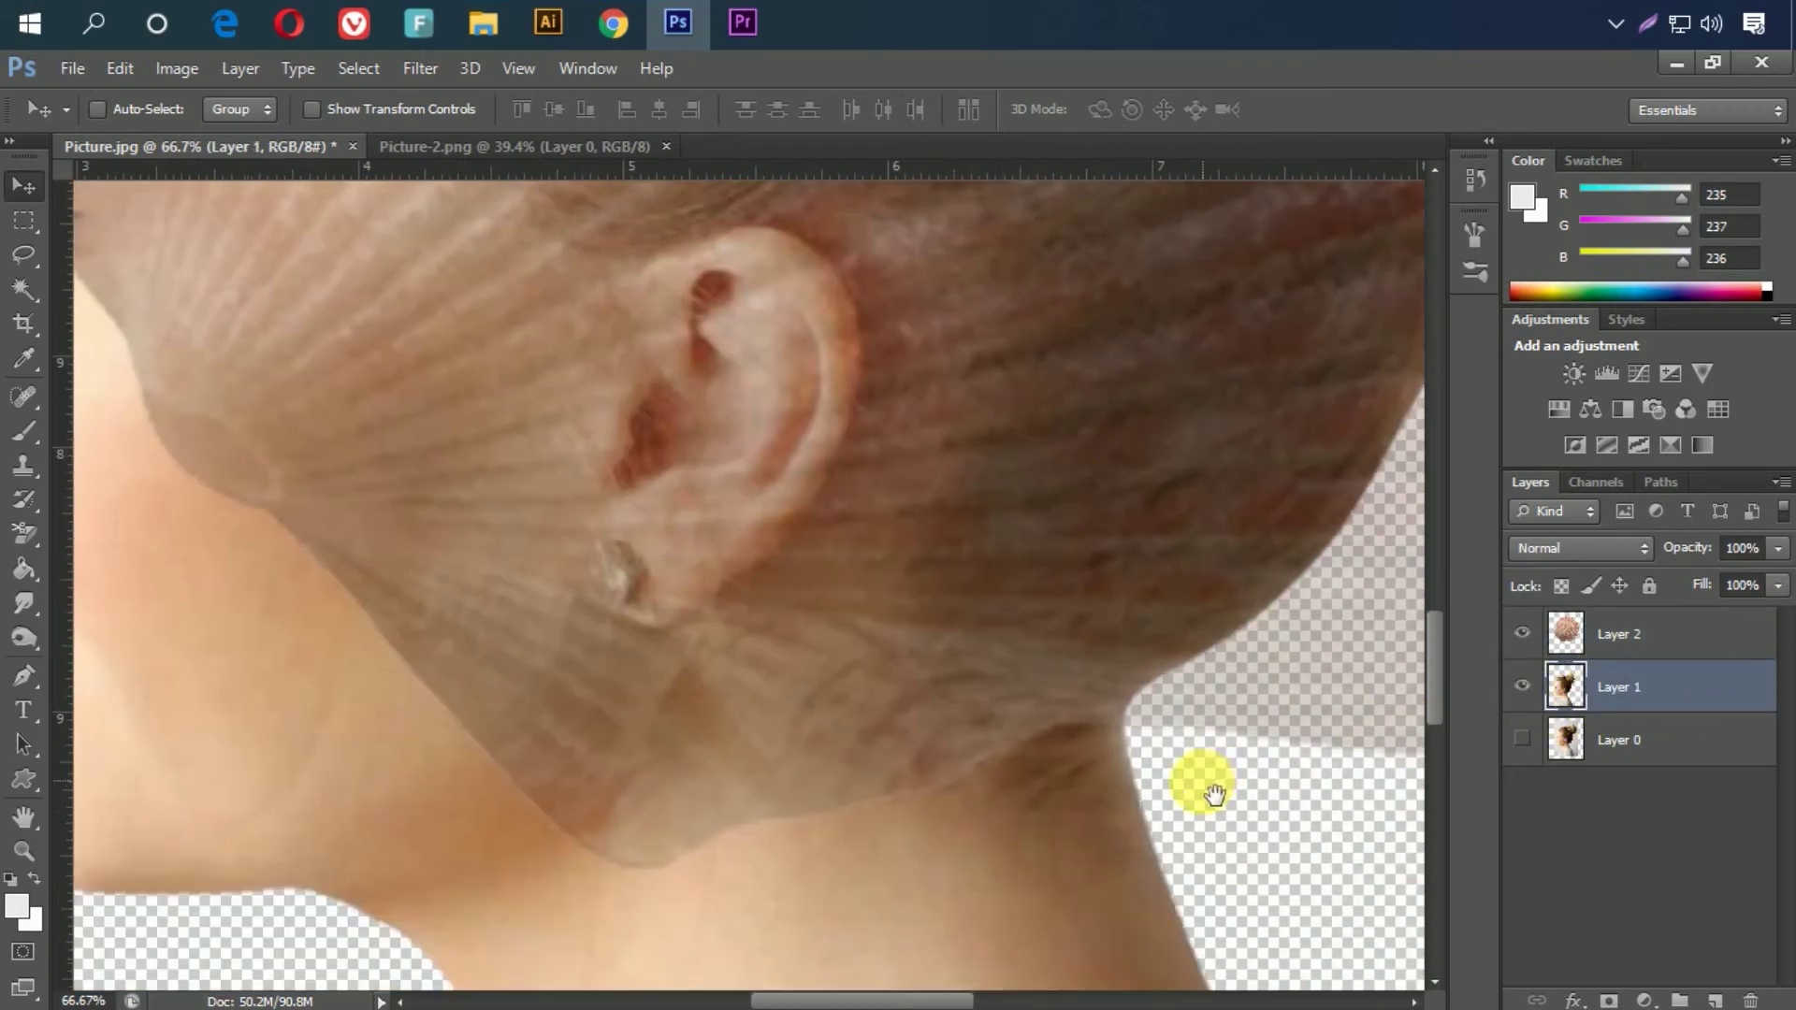
left_click(1521, 633)
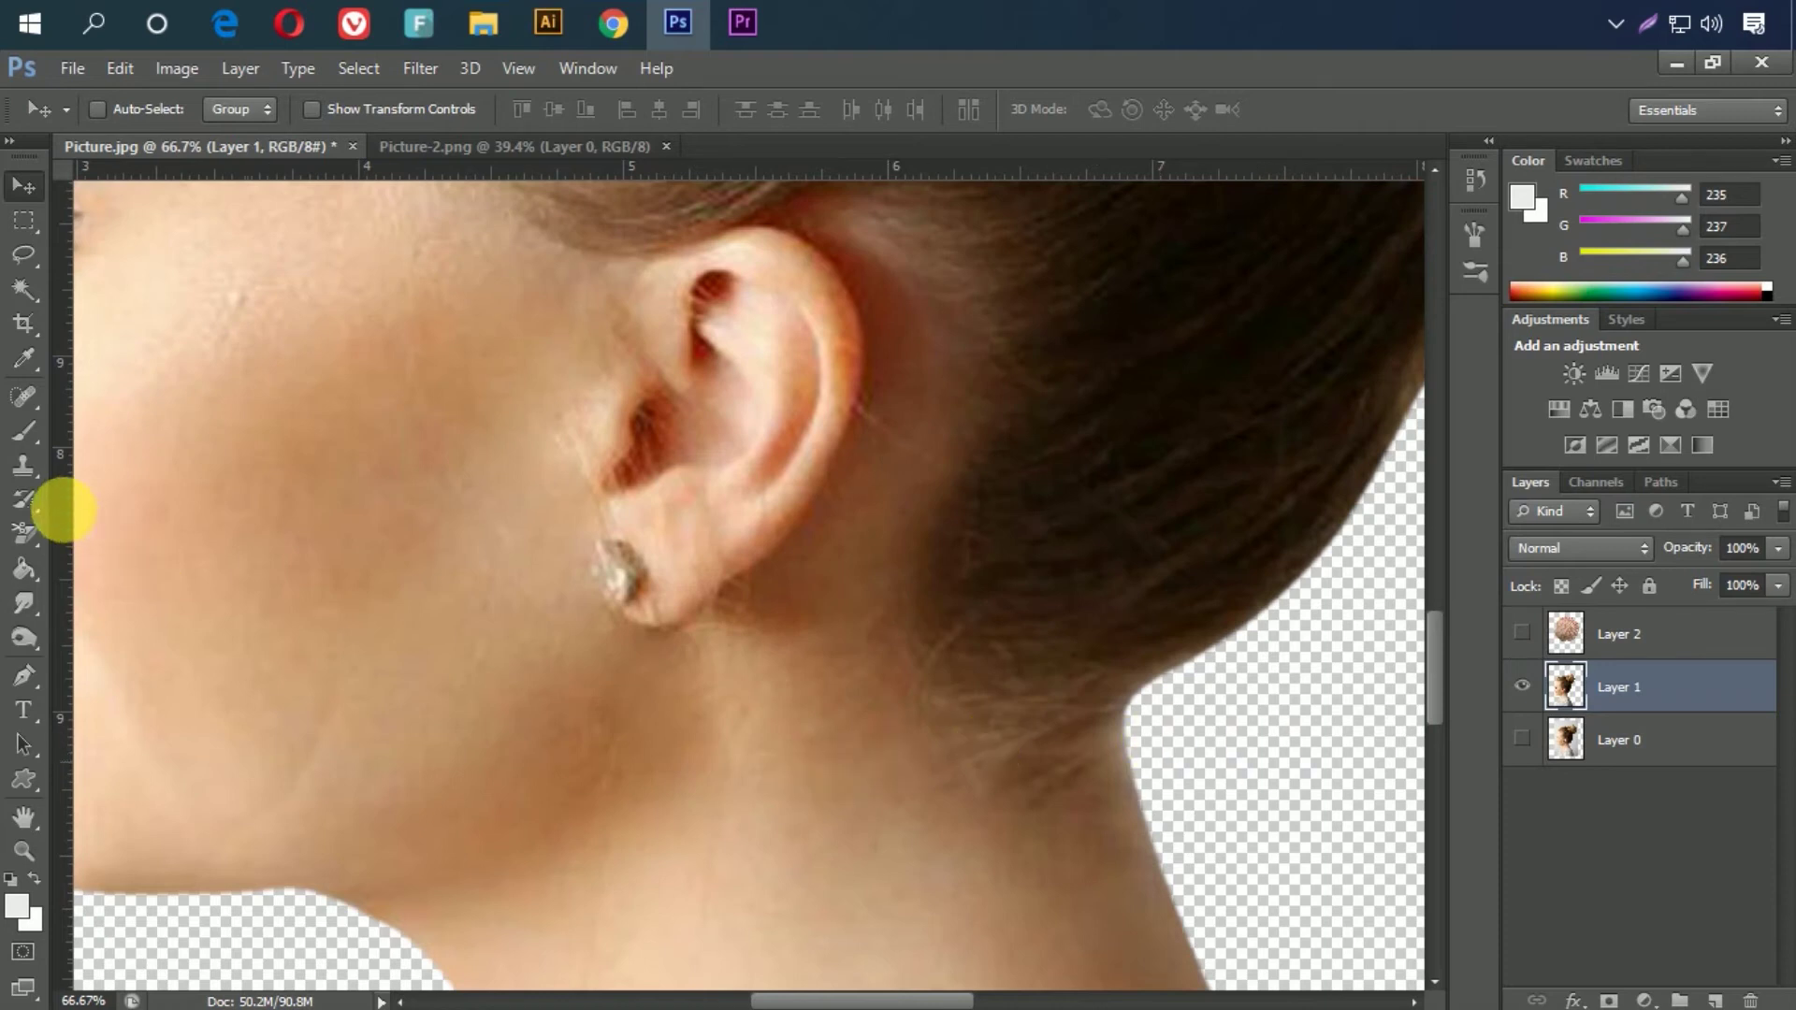
left_click(22, 675)
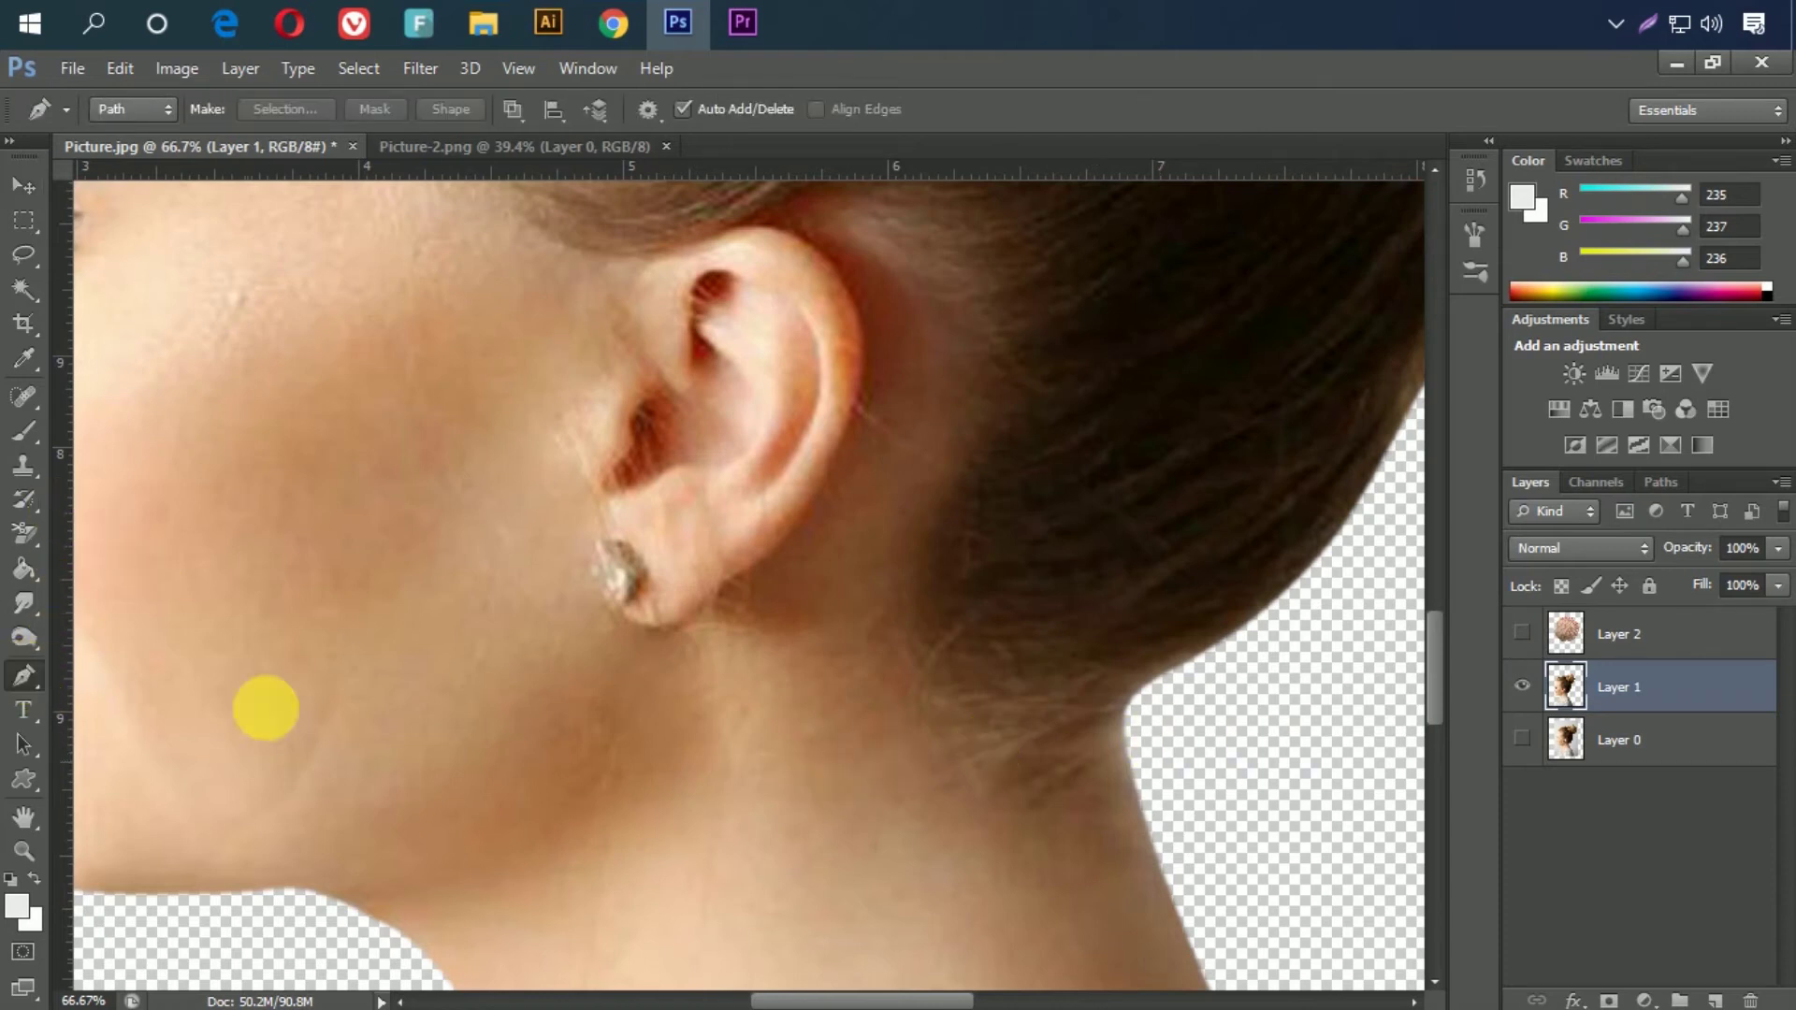
Step: Start a Pen path at the neck edge, curving it up behind the ear to the temple
left_click(1156, 679)
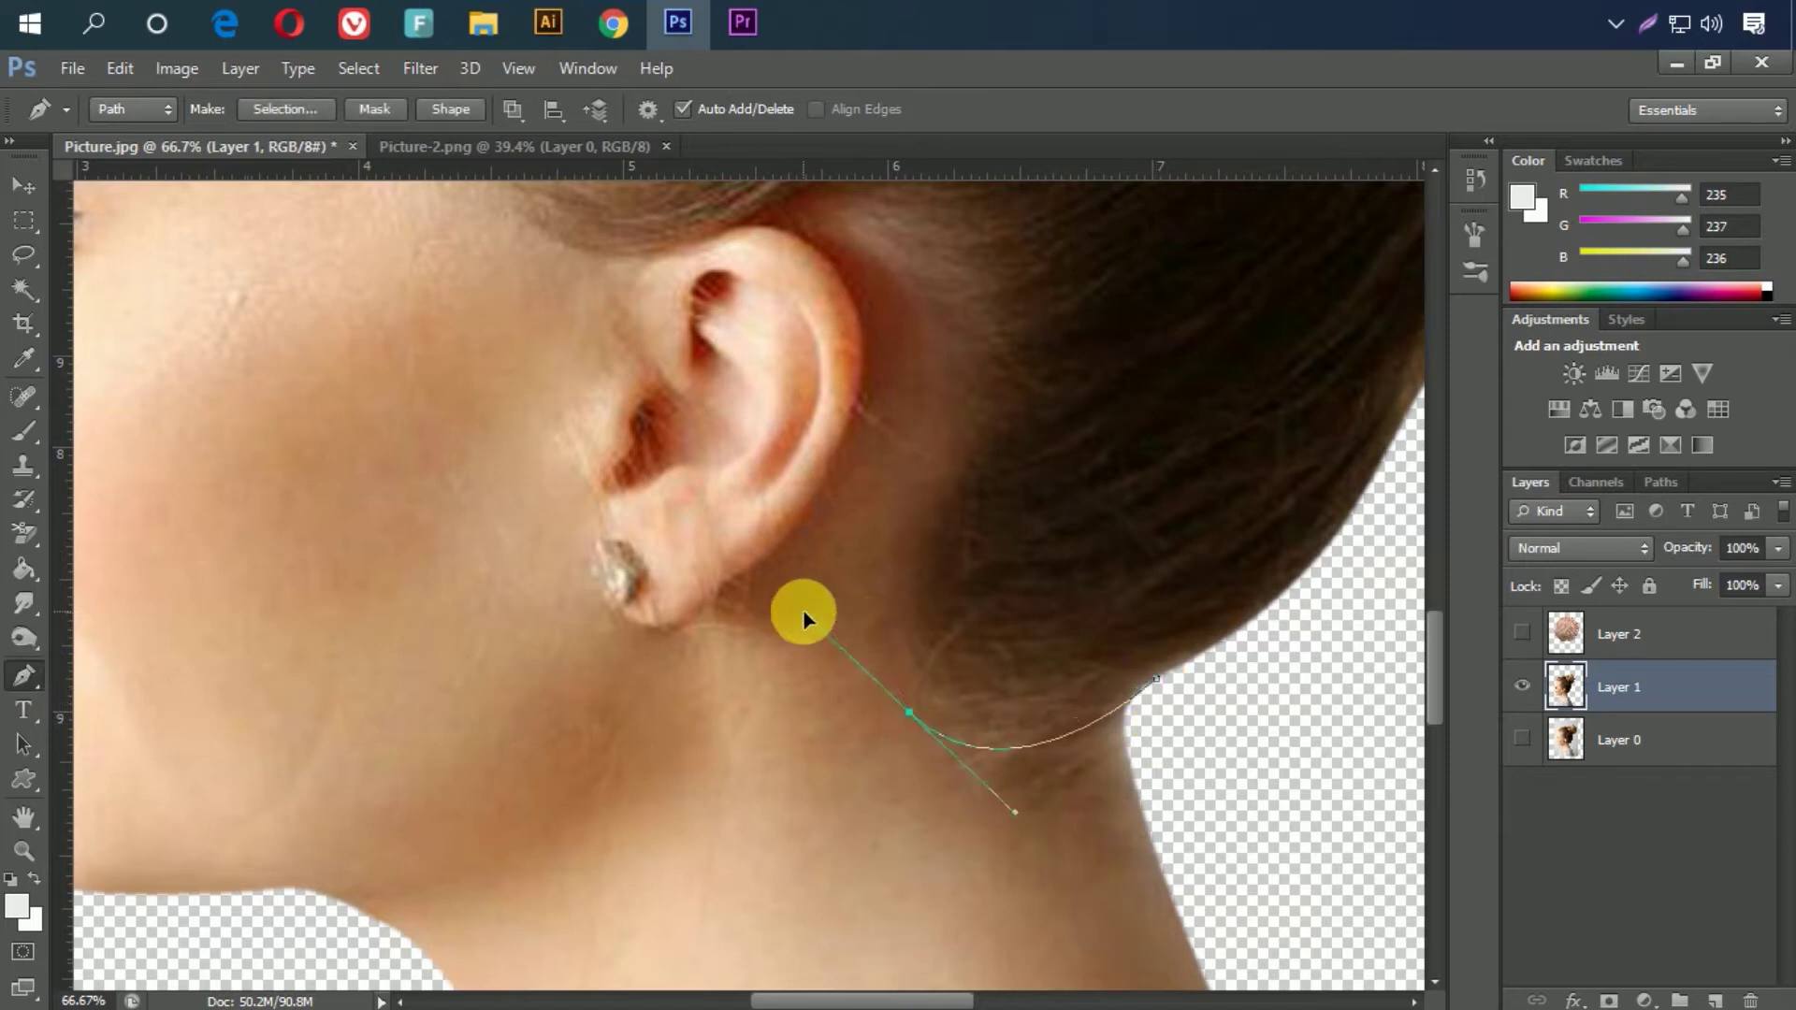
scroll(945, 692, "up", 2)
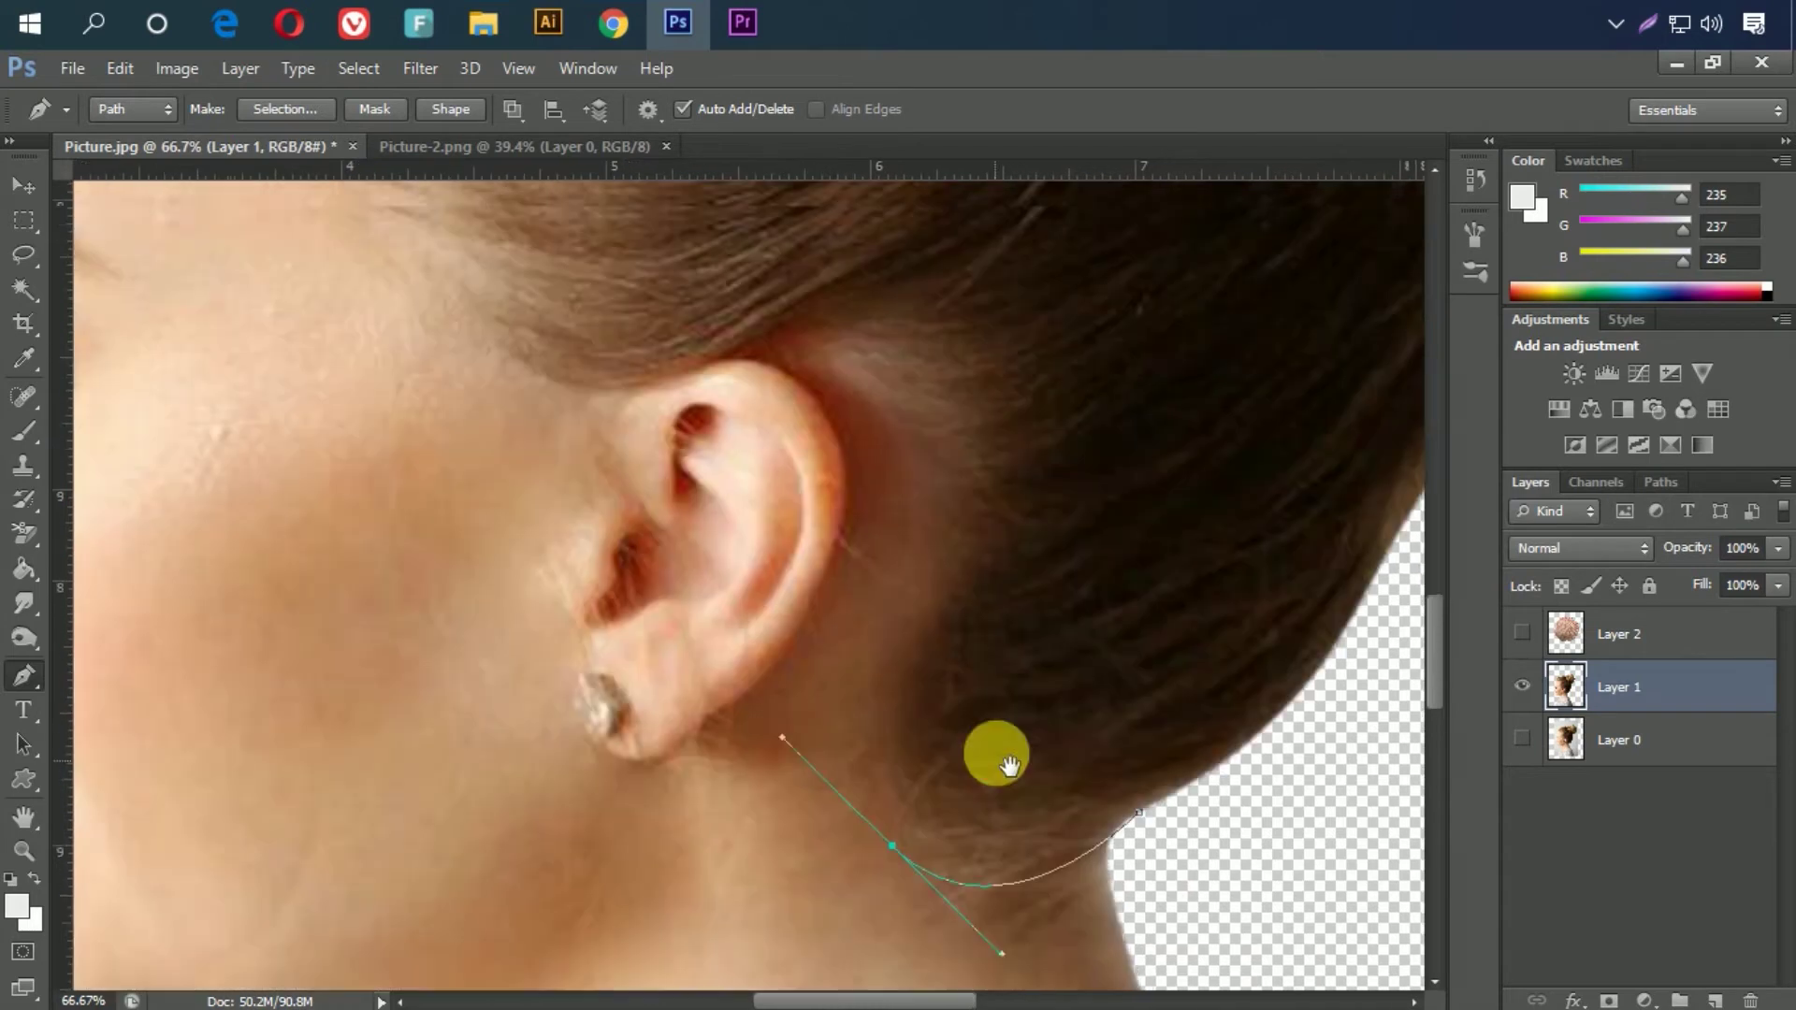
mouse_move(911, 566)
left_mouse_down()
mouse_move(931, 553)
mouse_move(1042, 650)
left_mouse_up()
mouse_move(894, 506)
left_mouse_down()
mouse_move(819, 483)
mouse_move(940, 518)
left_mouse_up()
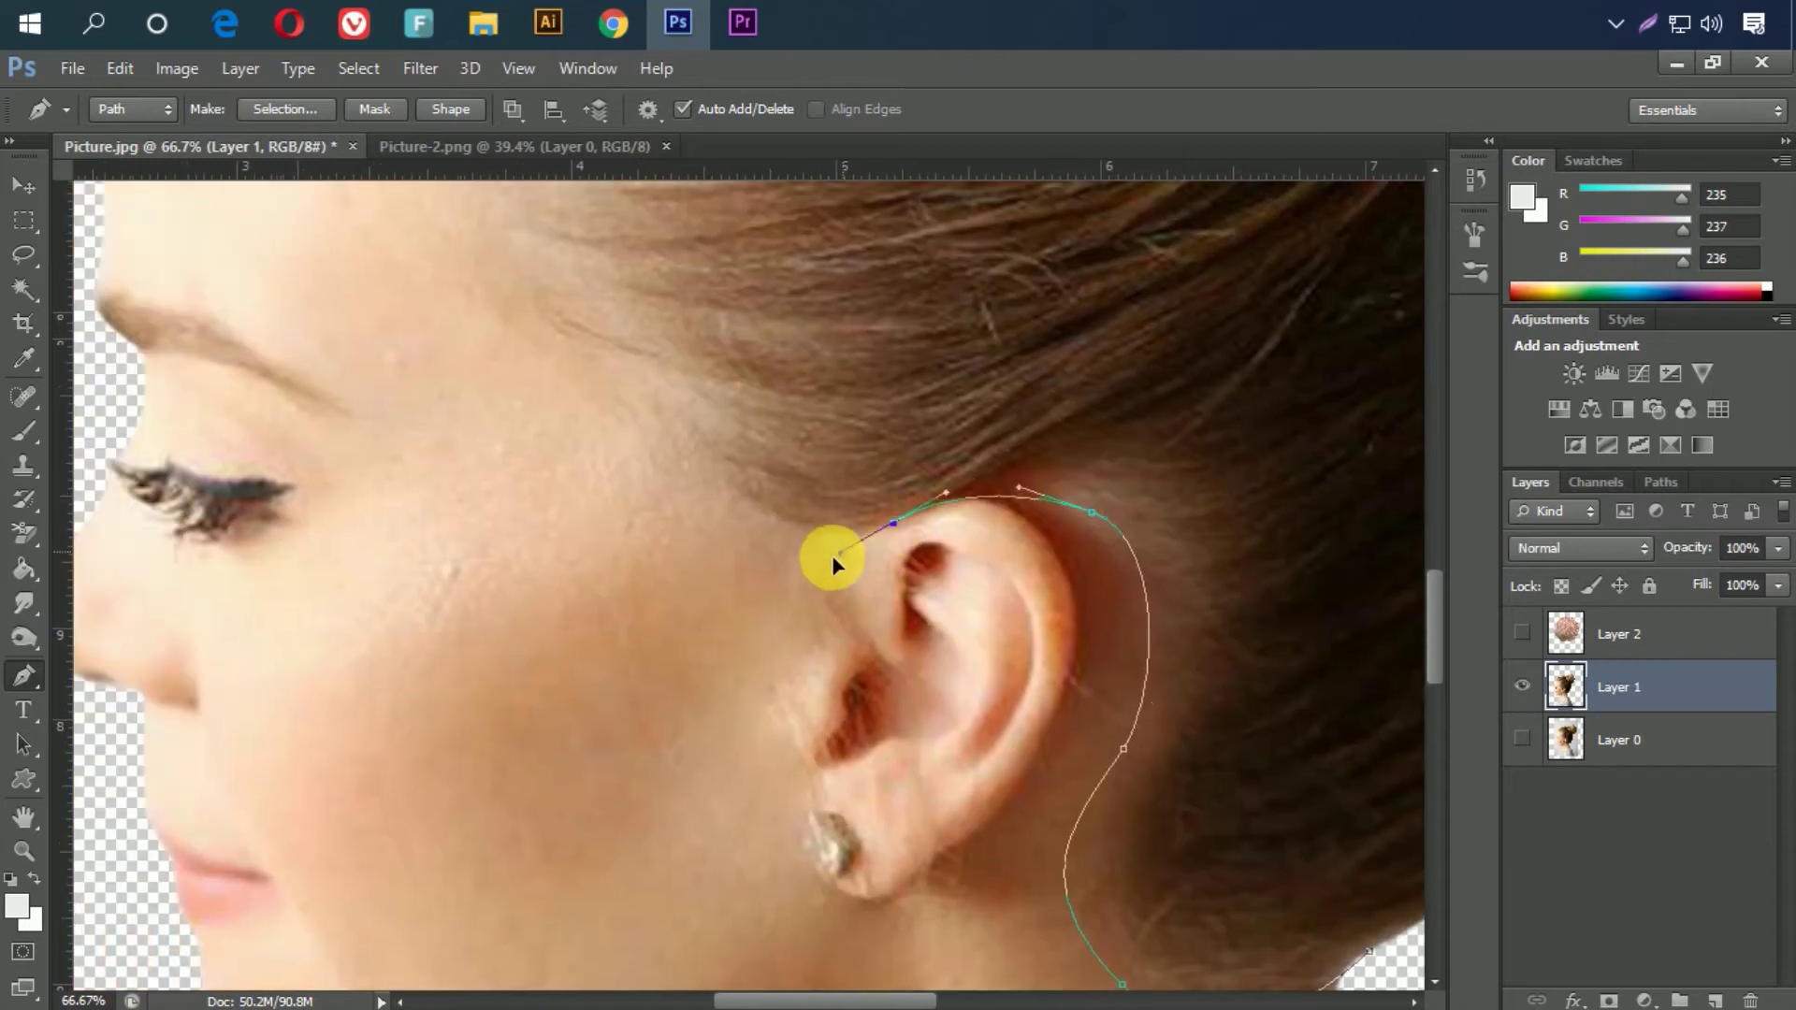
left_click_drag(776, 565, 1143, 641)
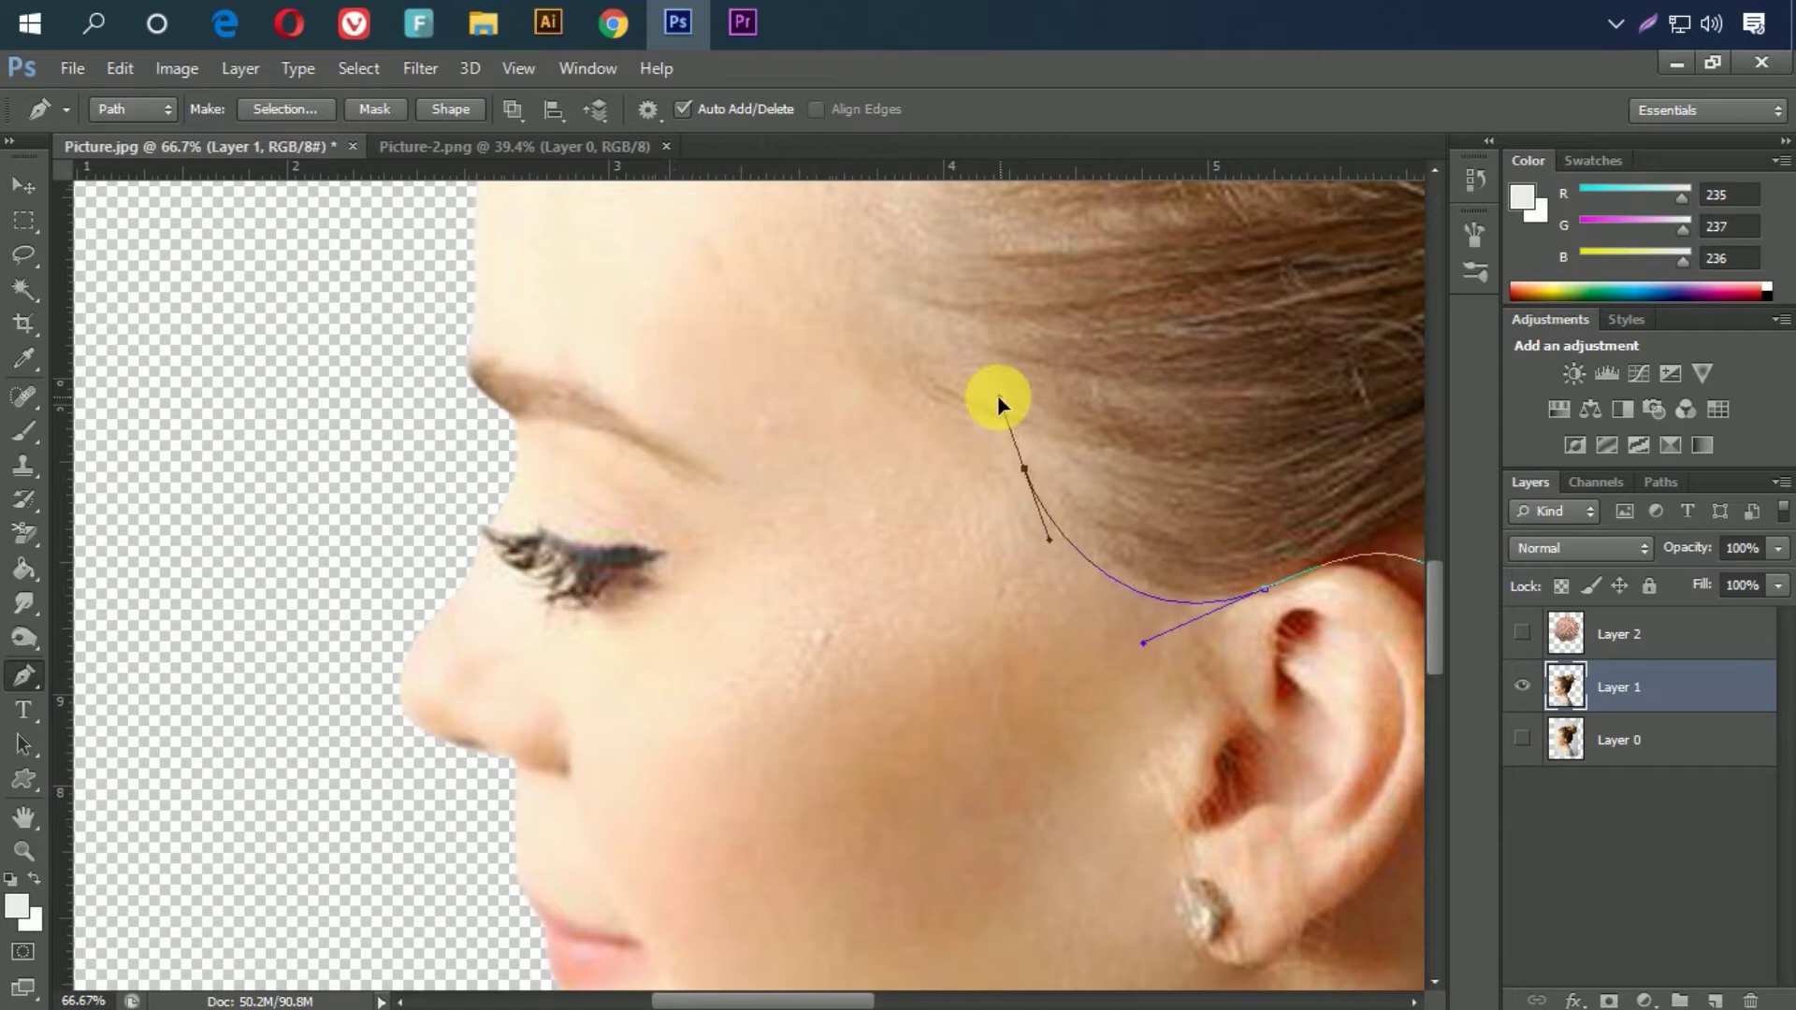
left_click_drag(889, 469, 1143, 750)
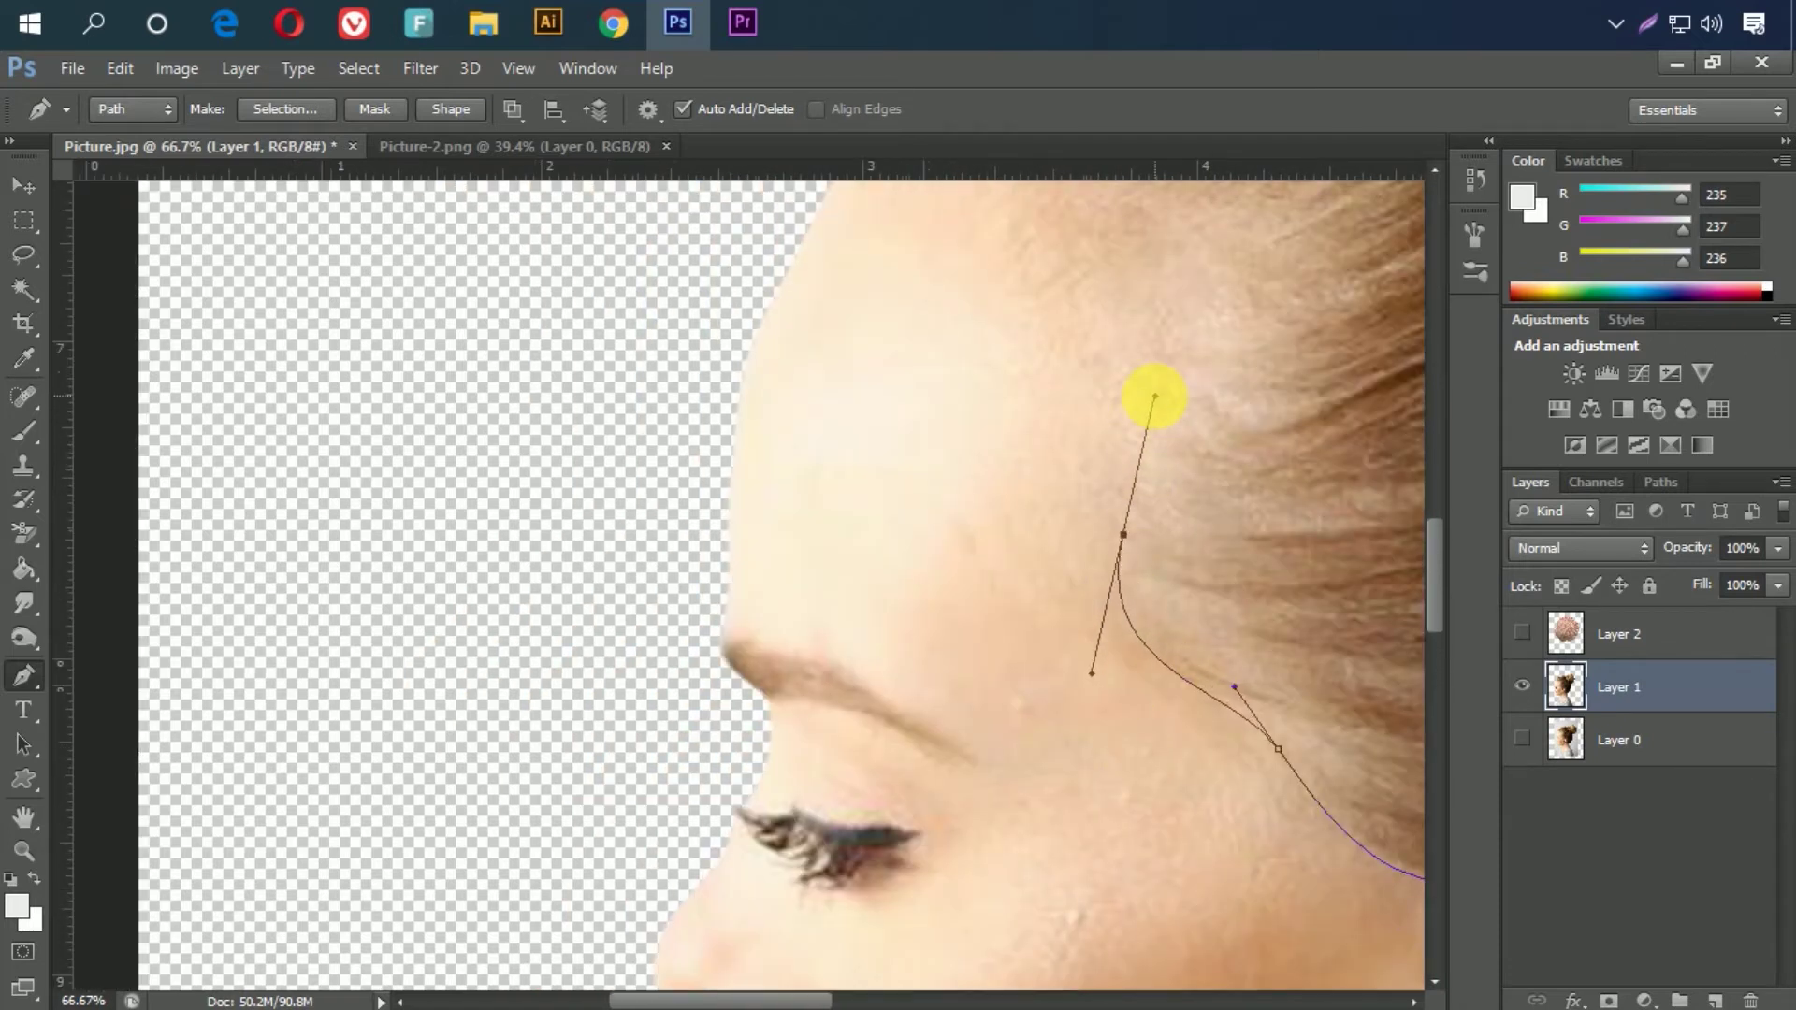
left_click_drag(1154, 397, 1069, 674)
left_click_drag(1038, 543, 1024, 530)
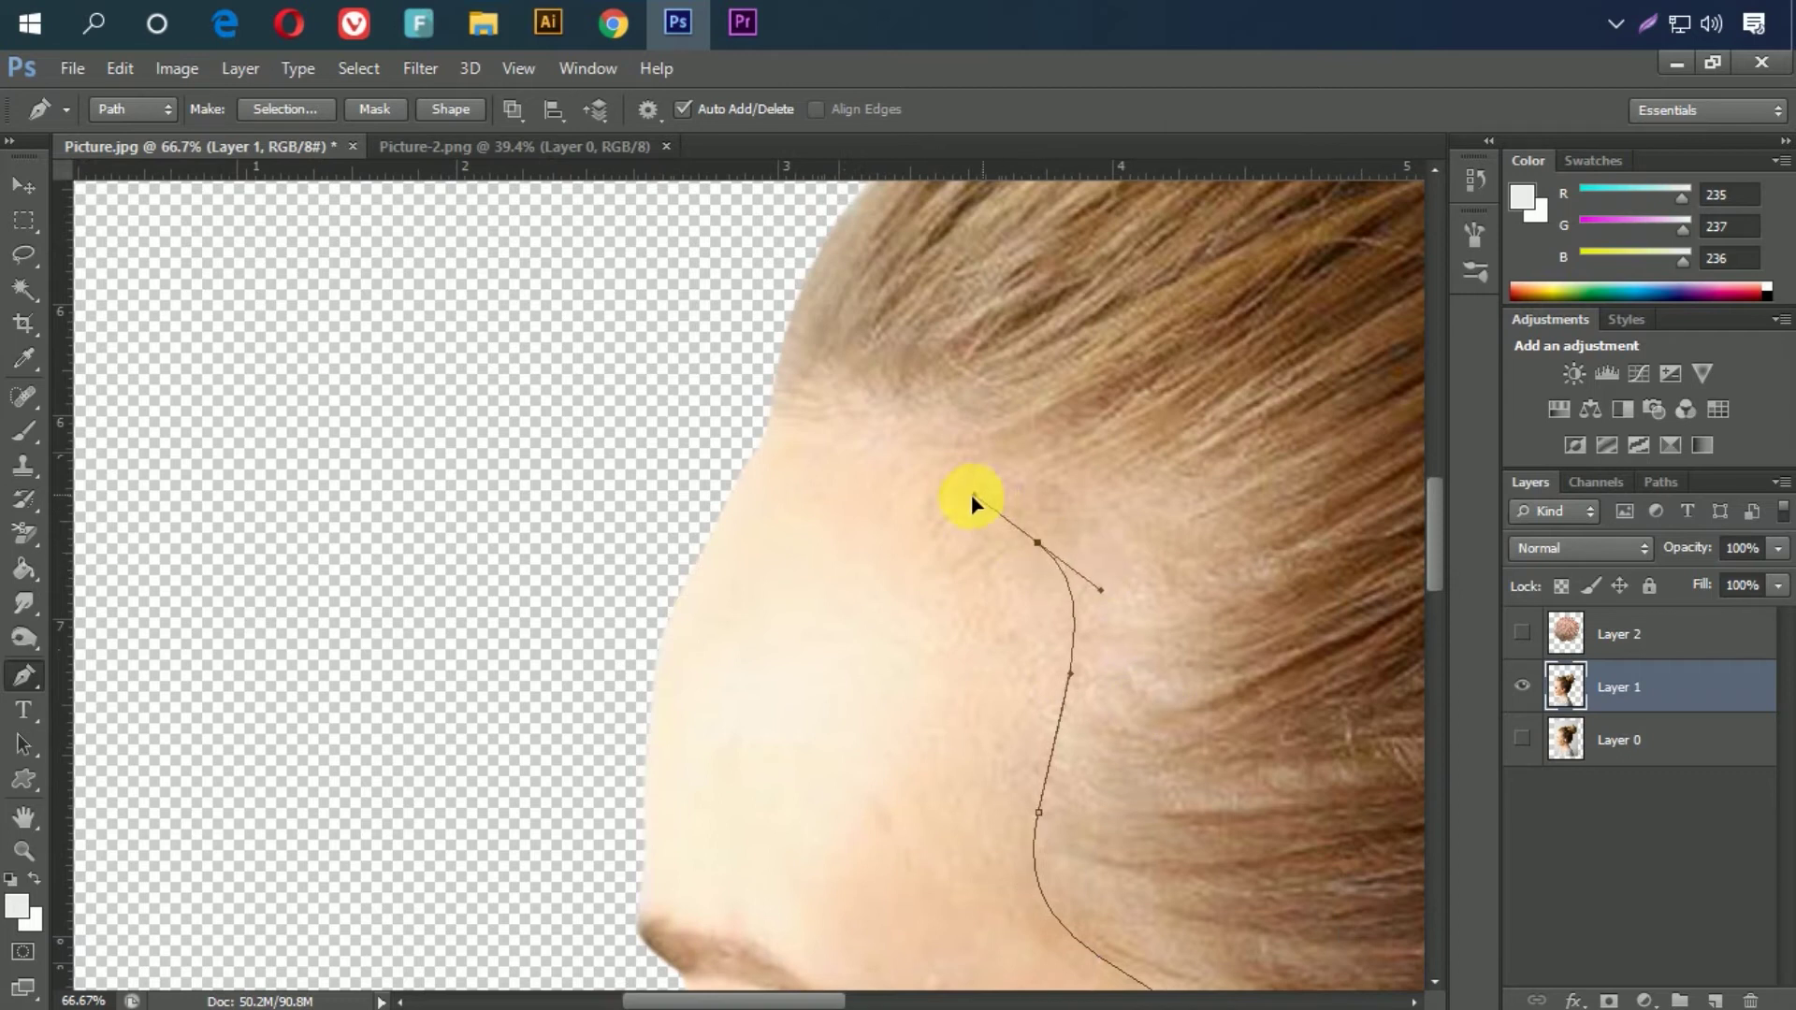
left_click_drag(1145, 506, 1248, 617)
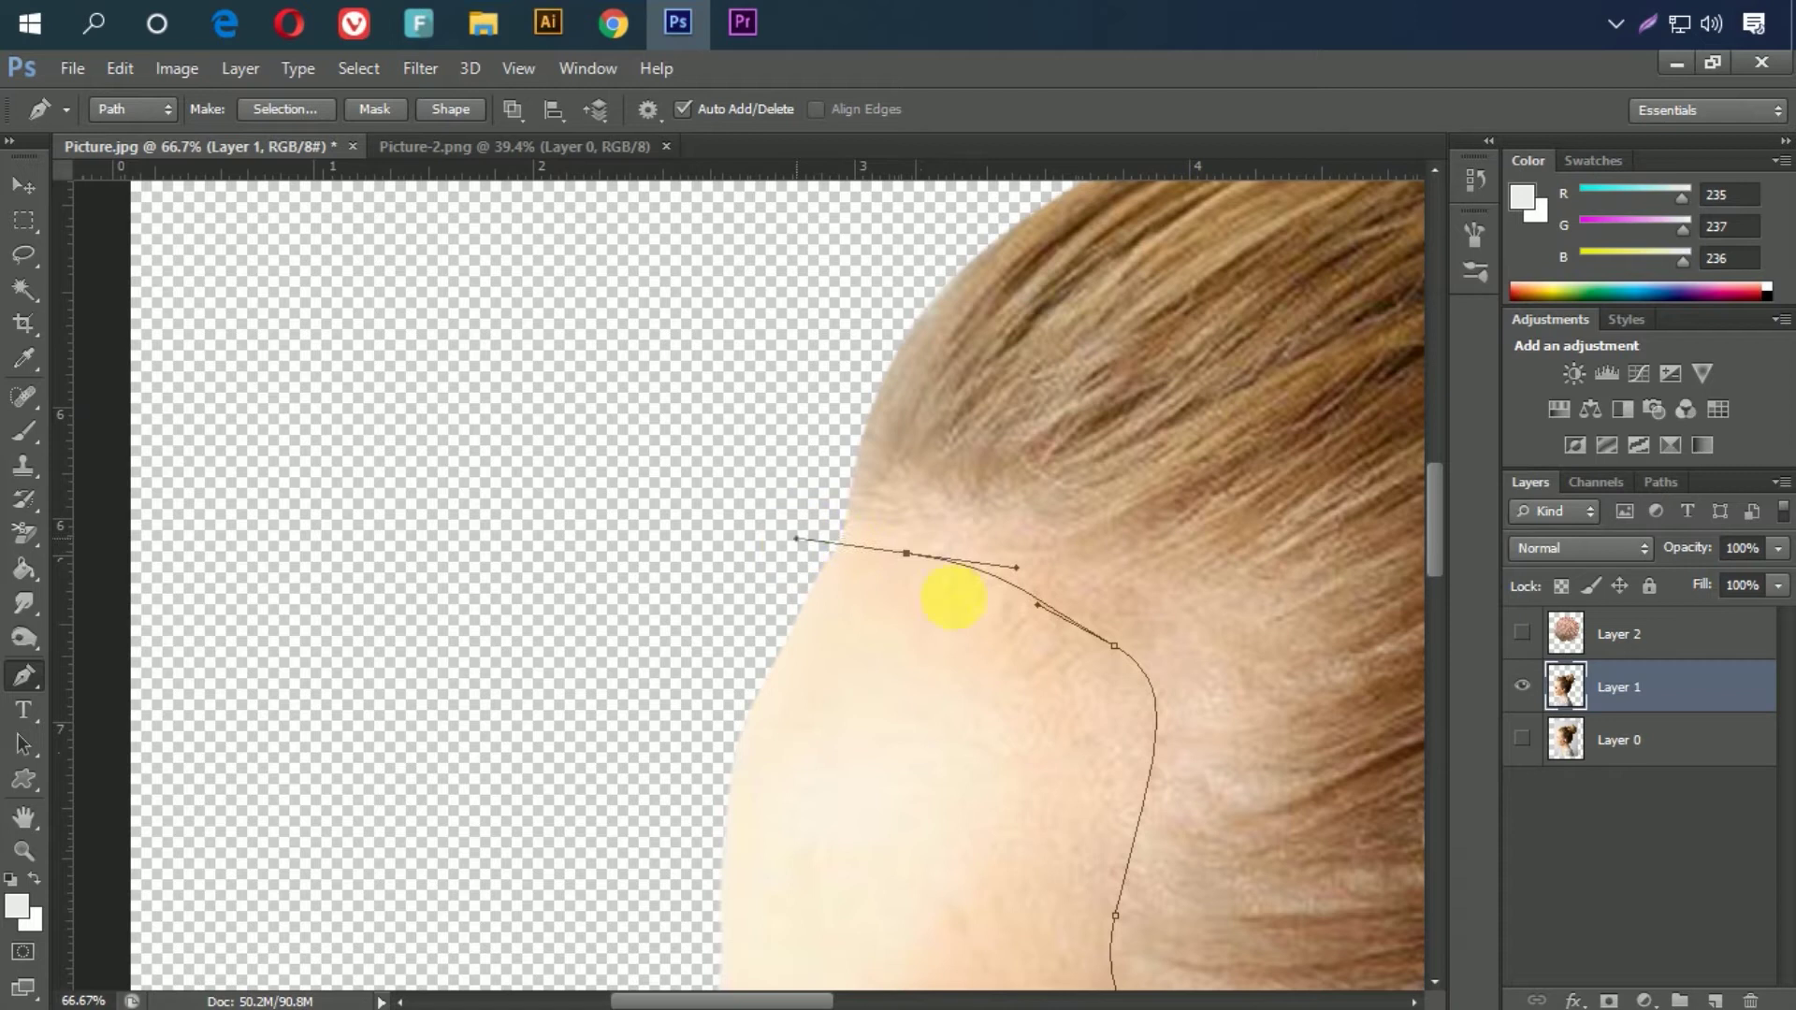
Step: Remove a stray point, adjust a curve, and extend the path along the forehead hairline
left_click(1042, 586)
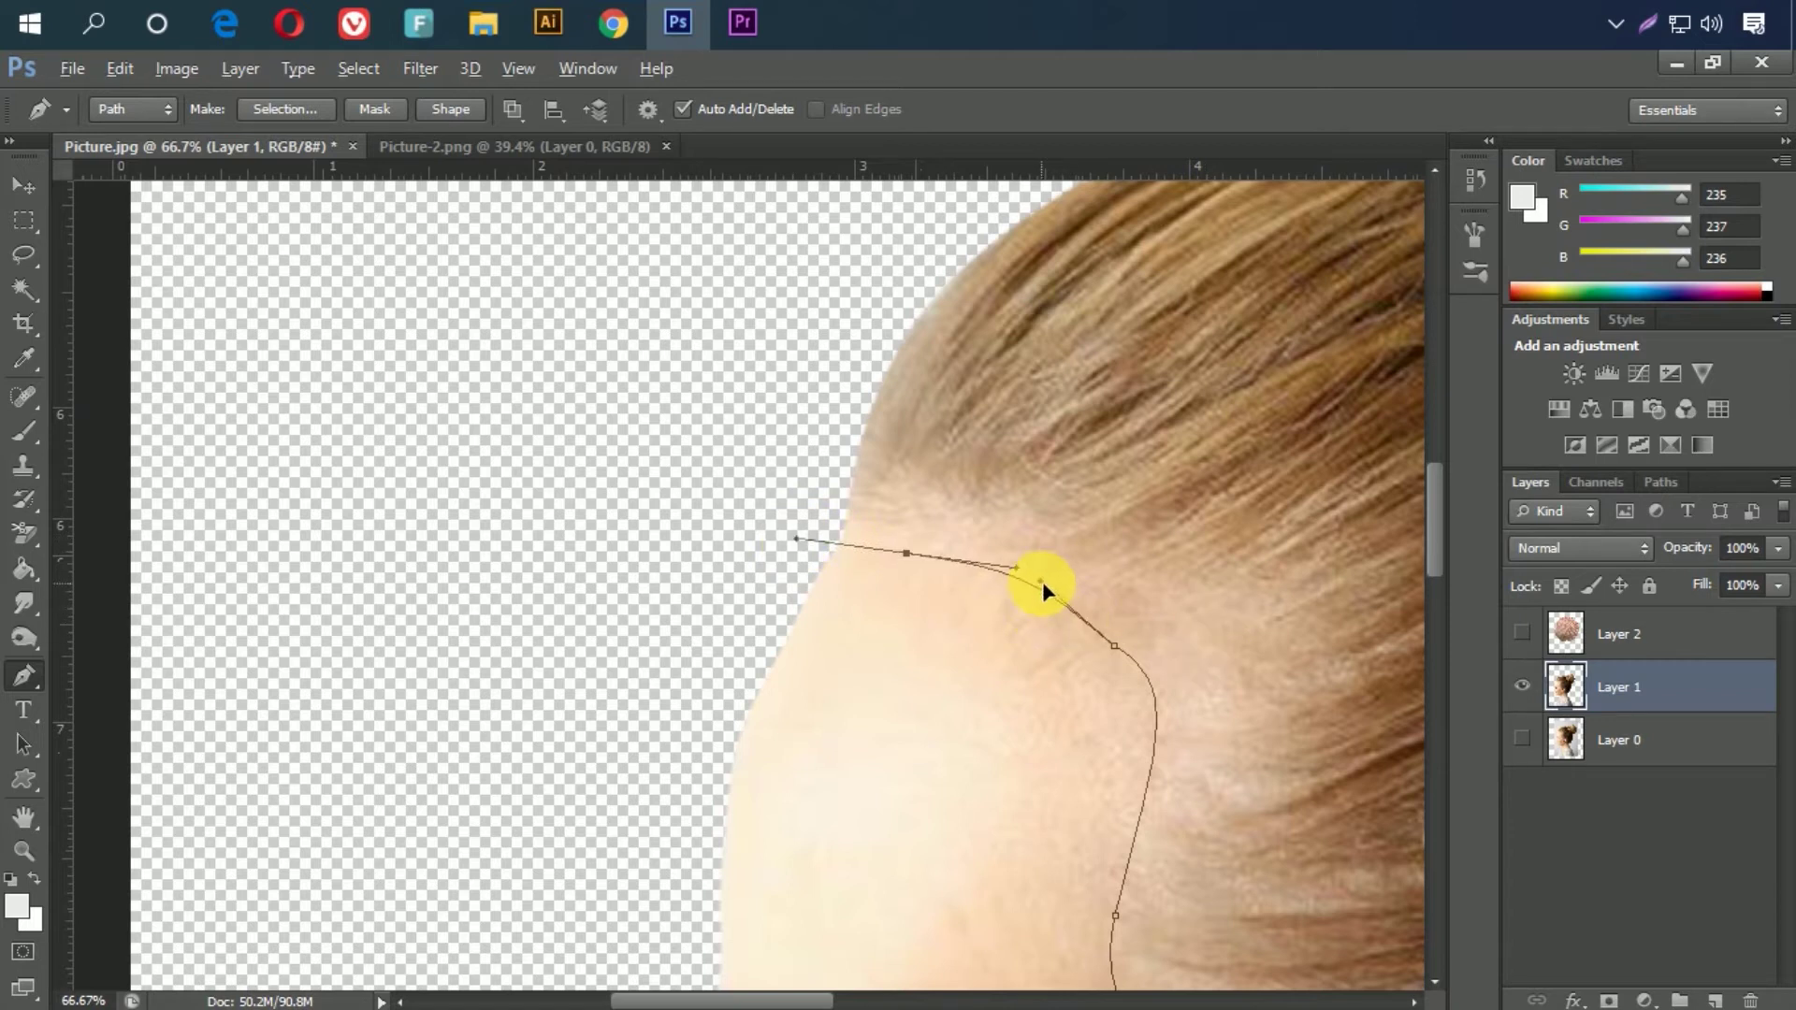
left_click(1115, 645, "ctrl")
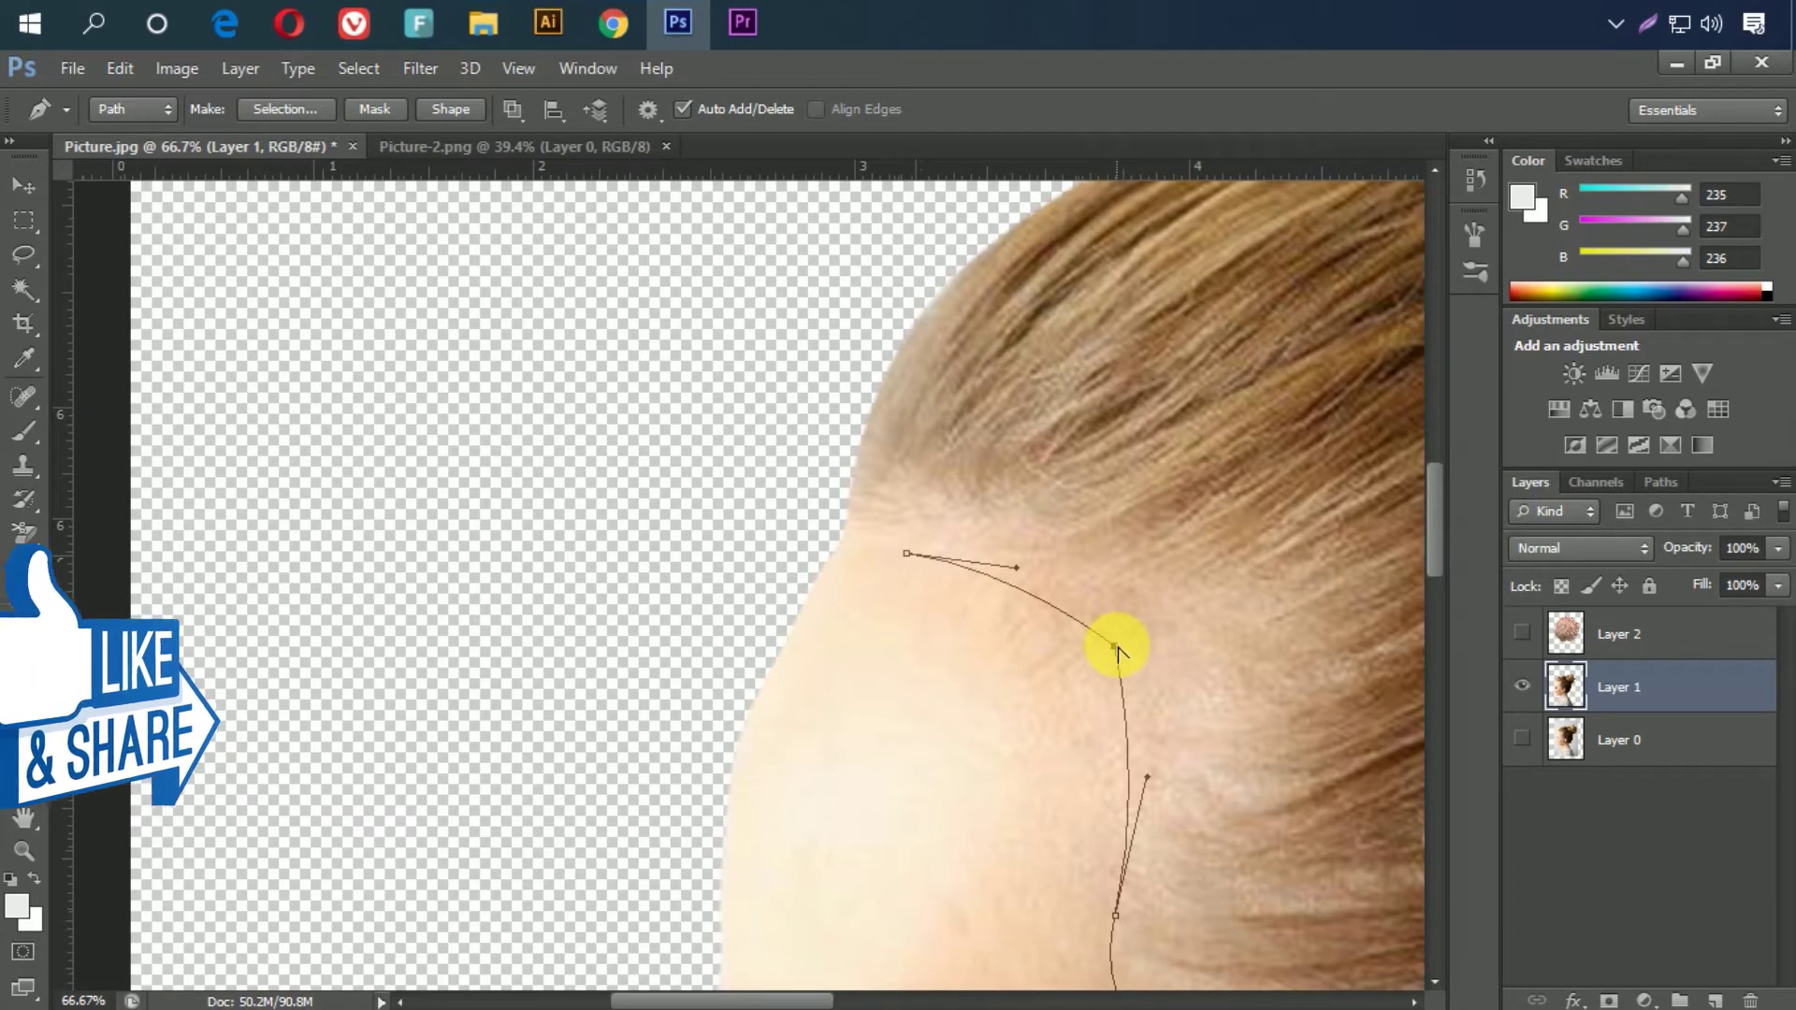
mouse_move(1115, 647)
left_mouse_down()
mouse_move(1139, 673)
mouse_move(1069, 587)
left_mouse_up()
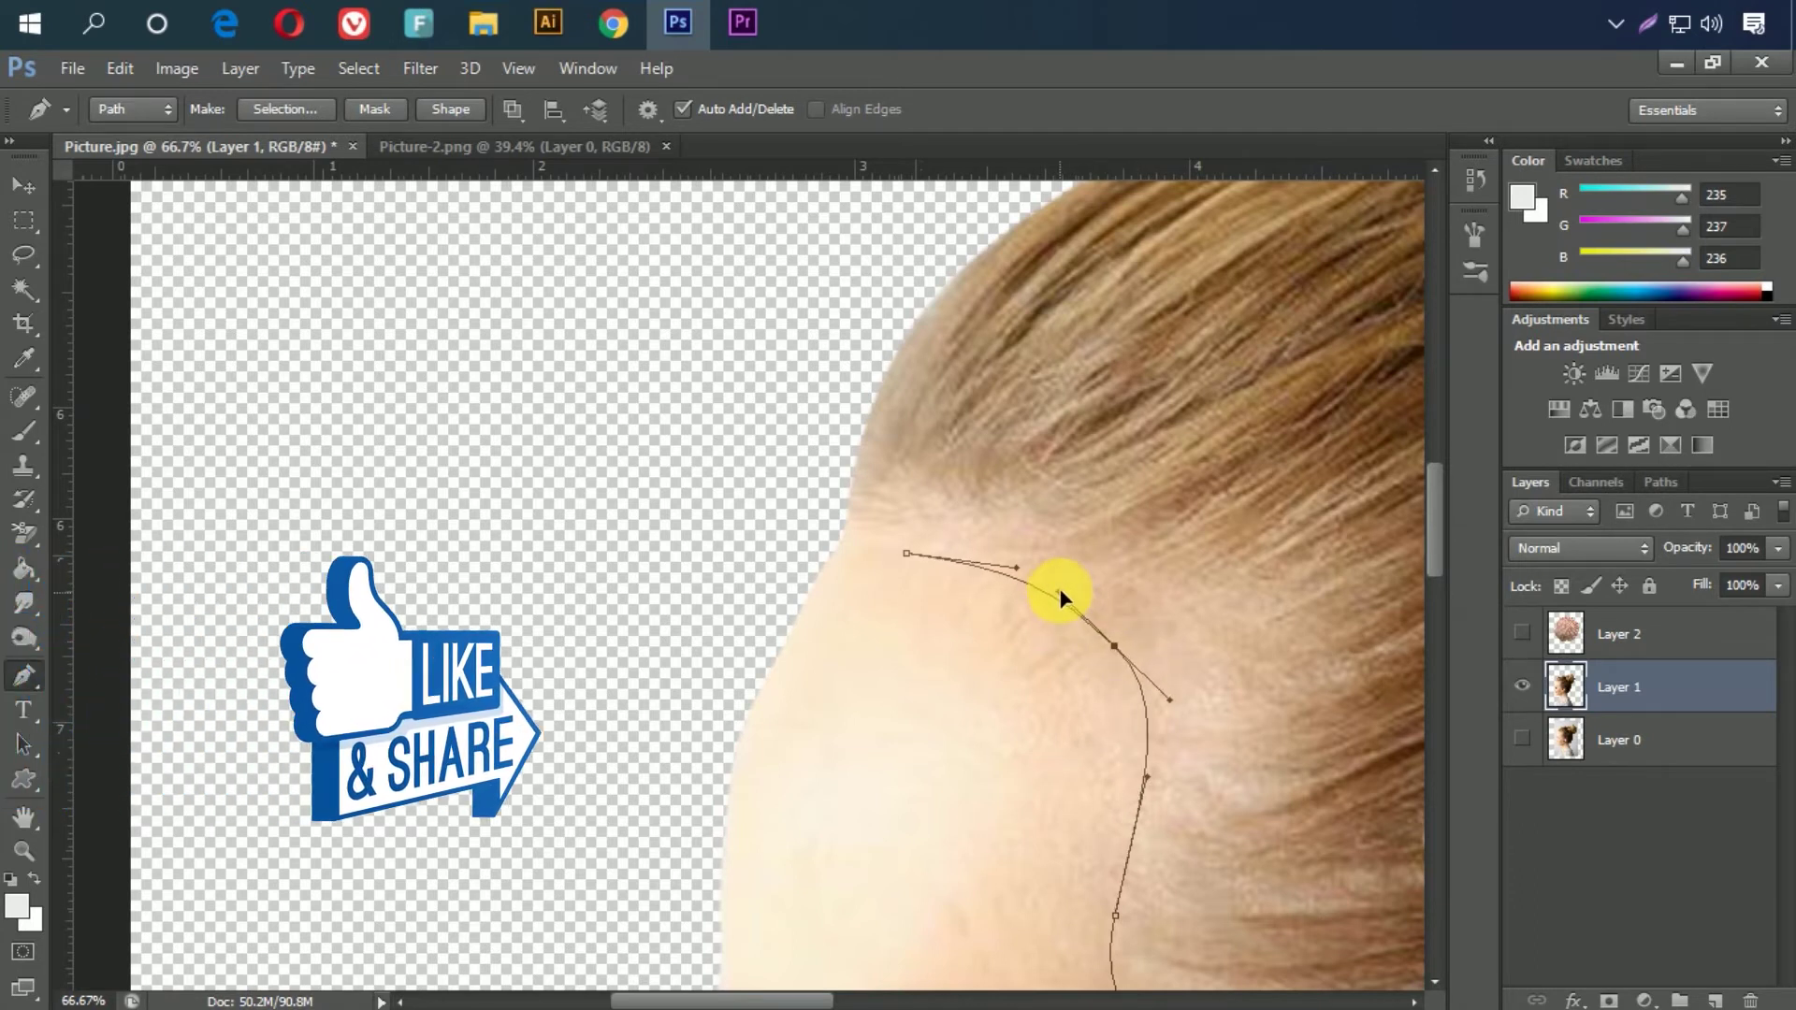
left_click_drag(1025, 531, 1074, 601)
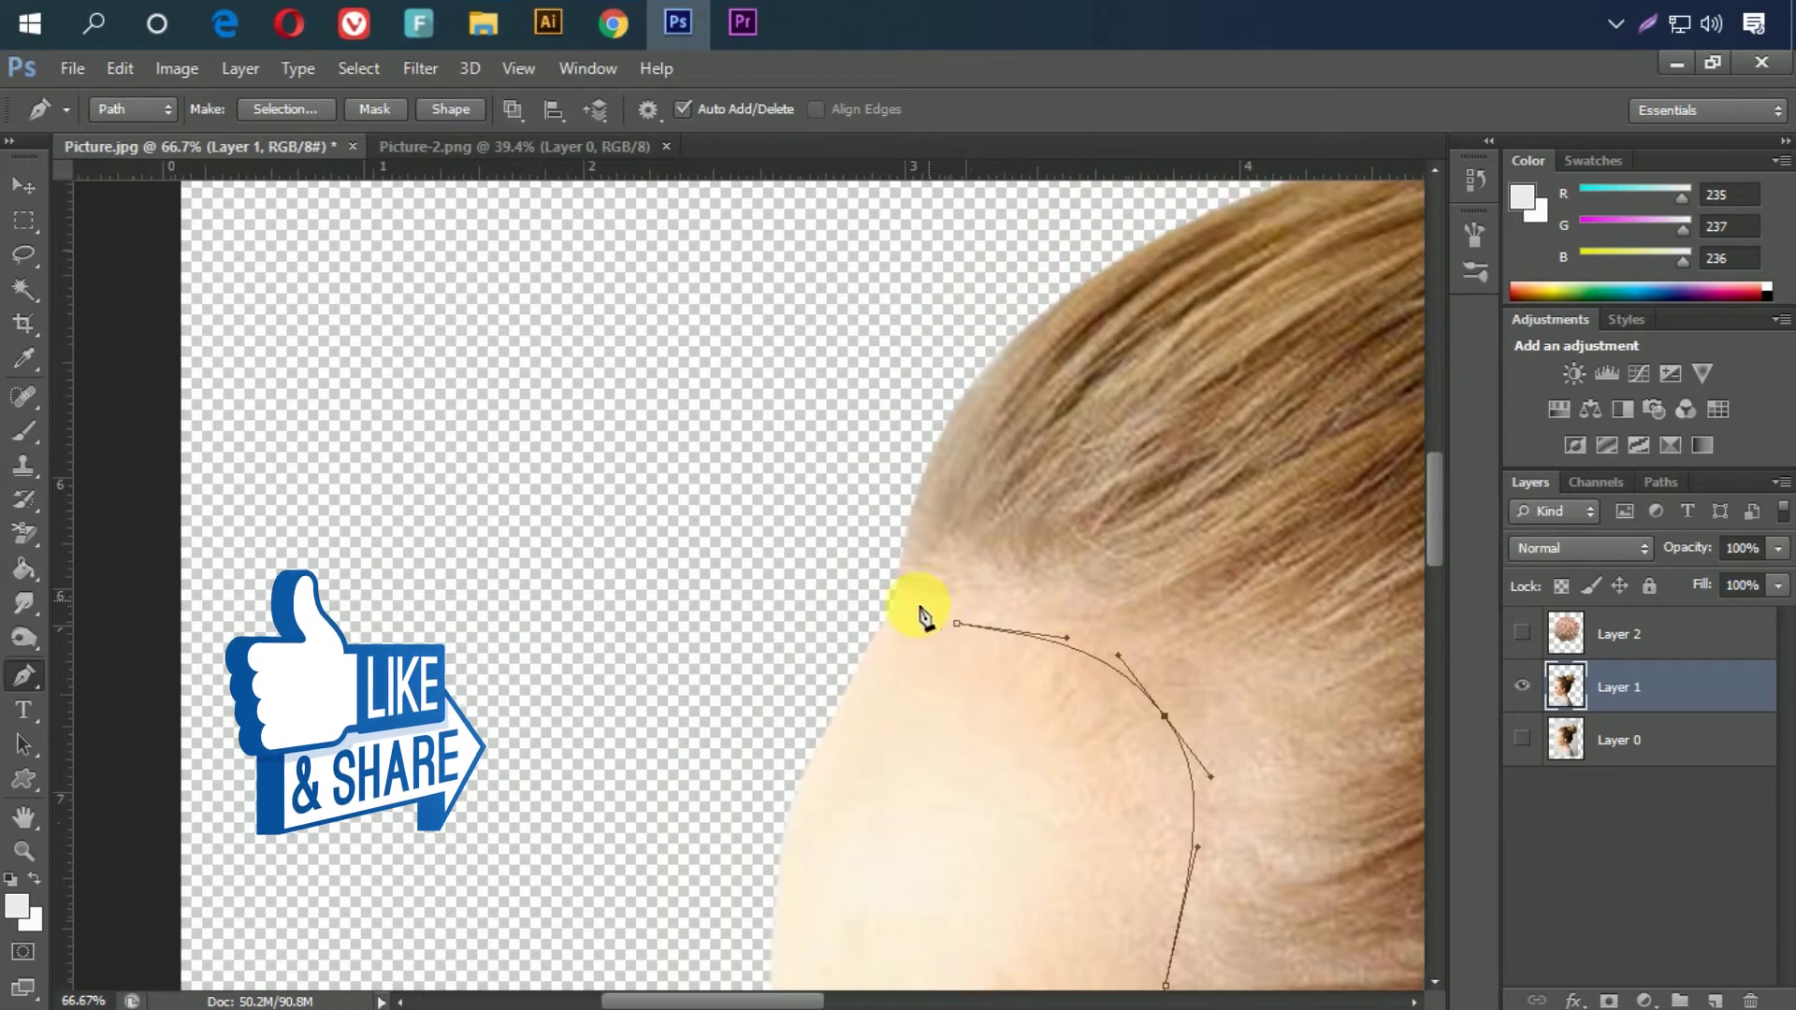
left_click(898, 528)
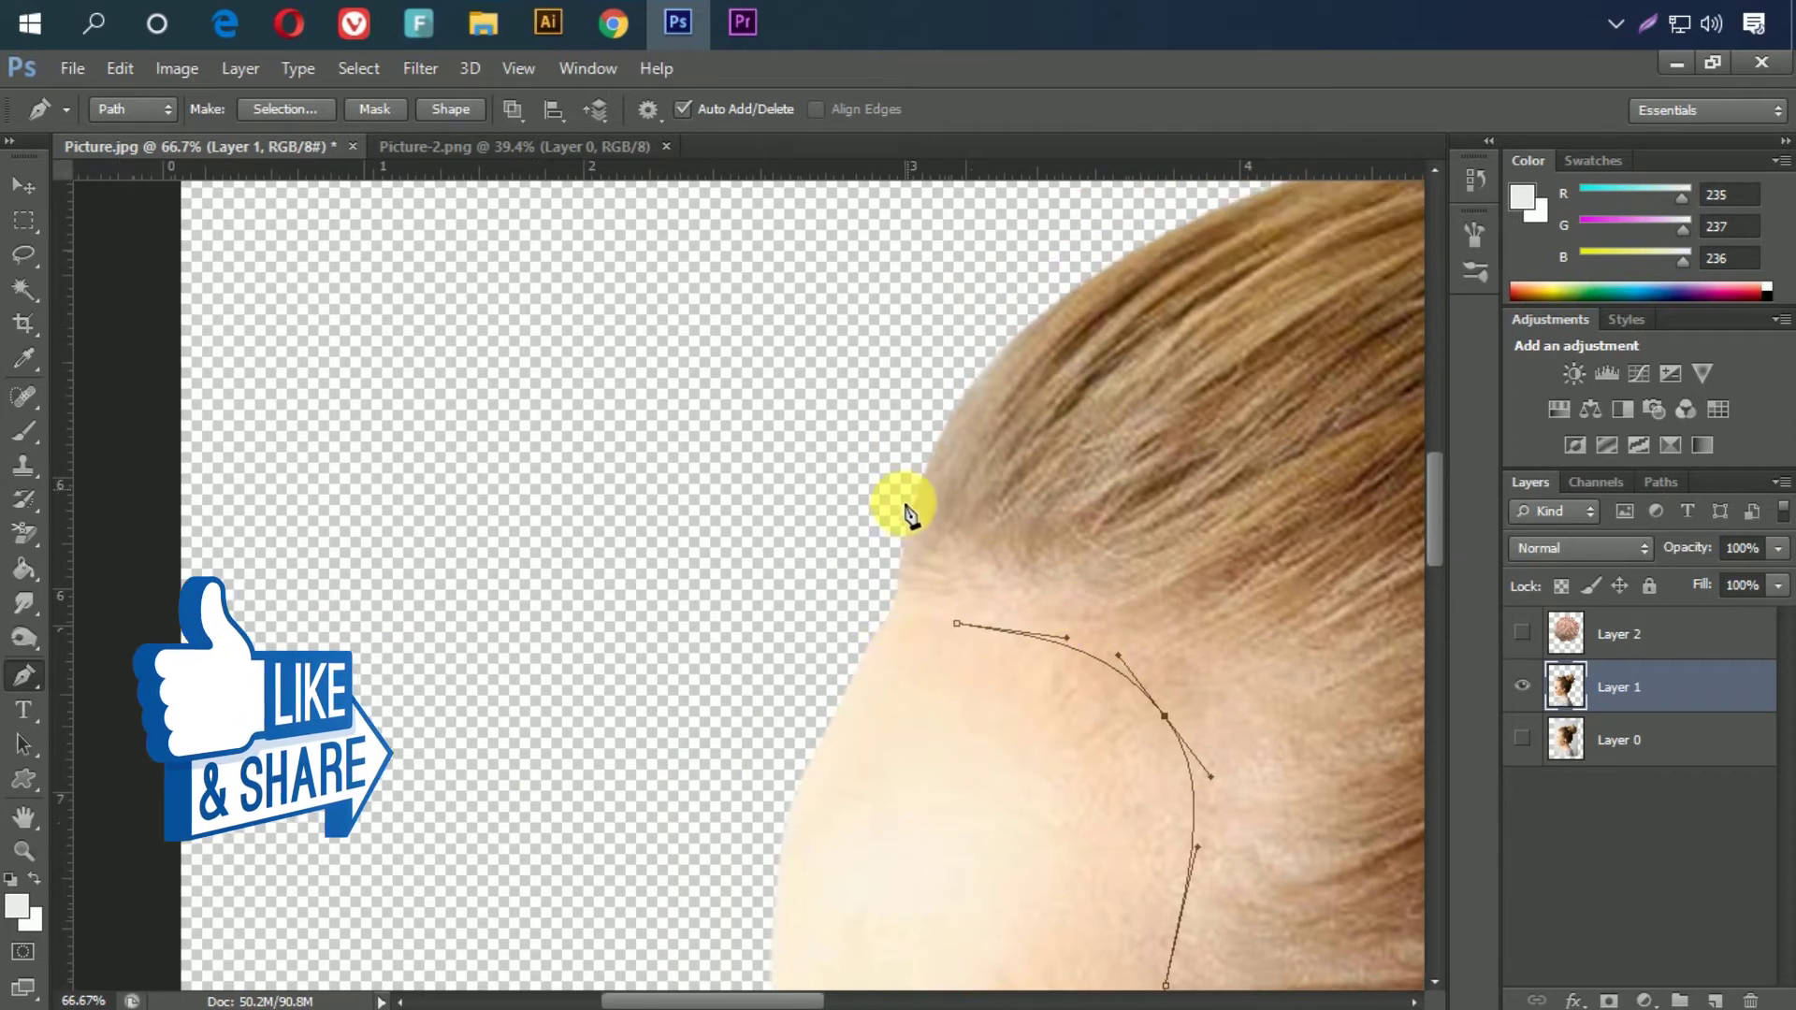
left_click_drag(903, 517, 905, 499)
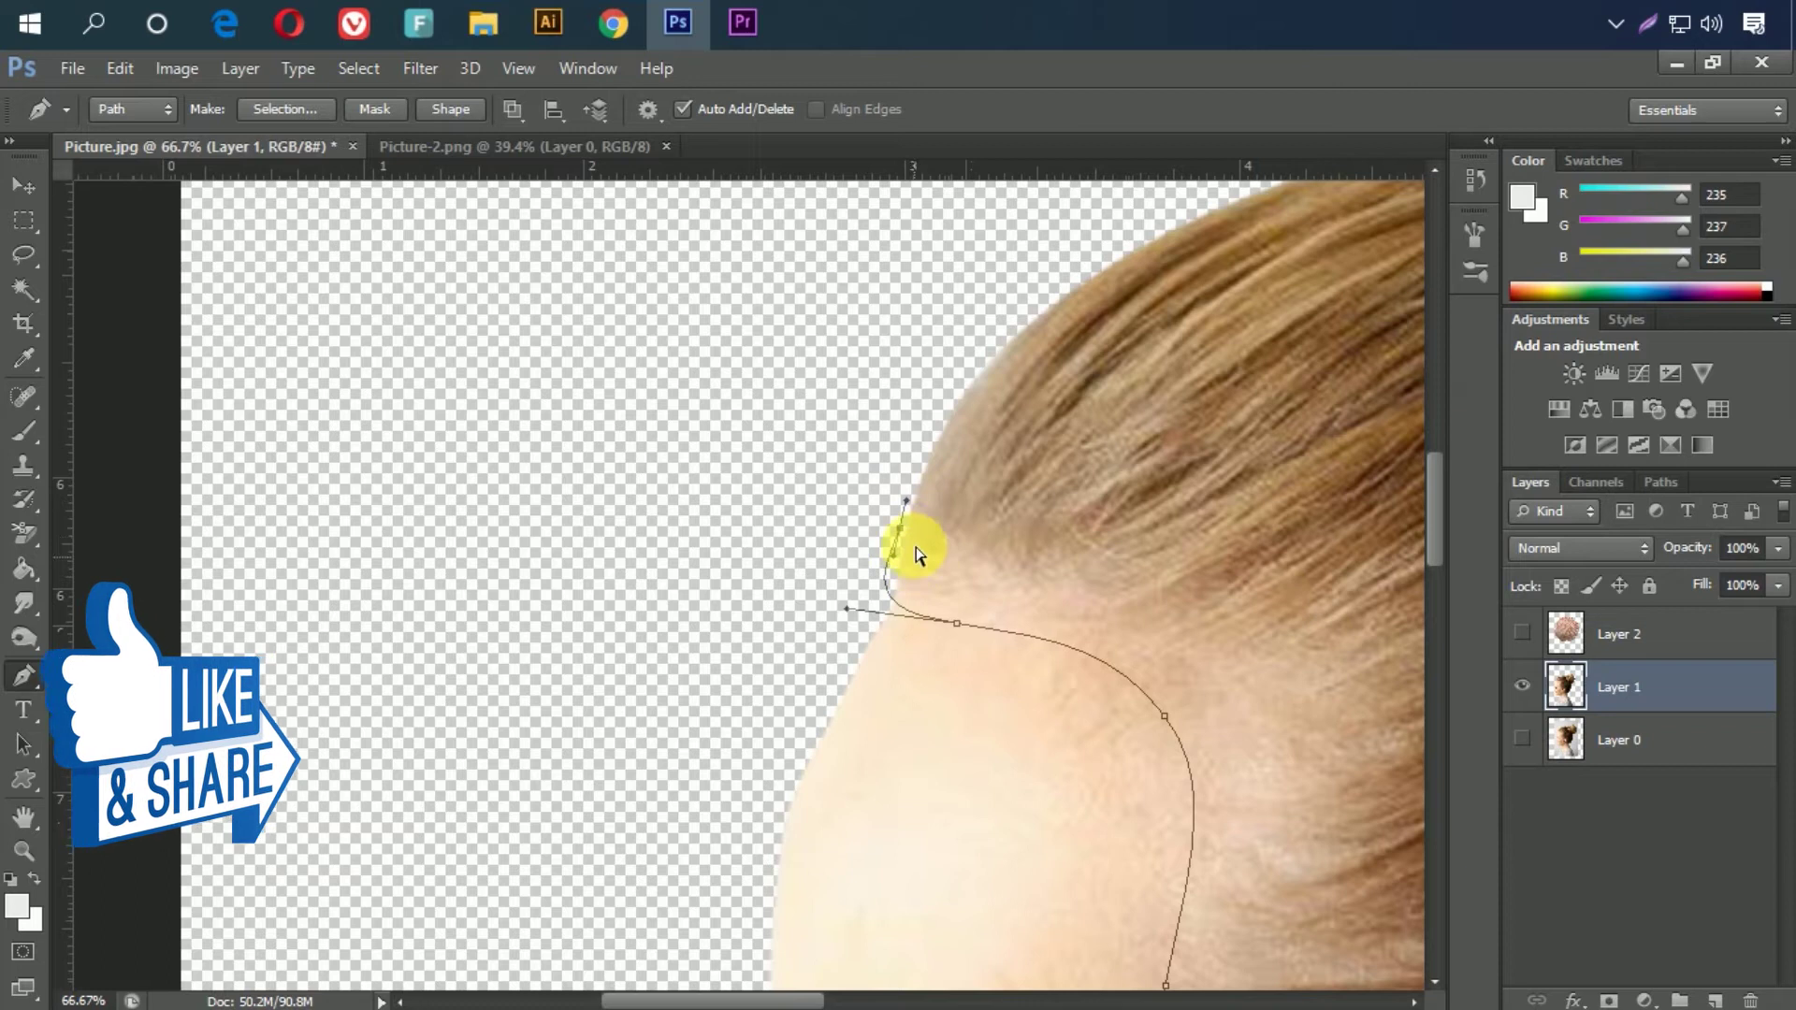
left_click_drag(911, 501, 928, 426)
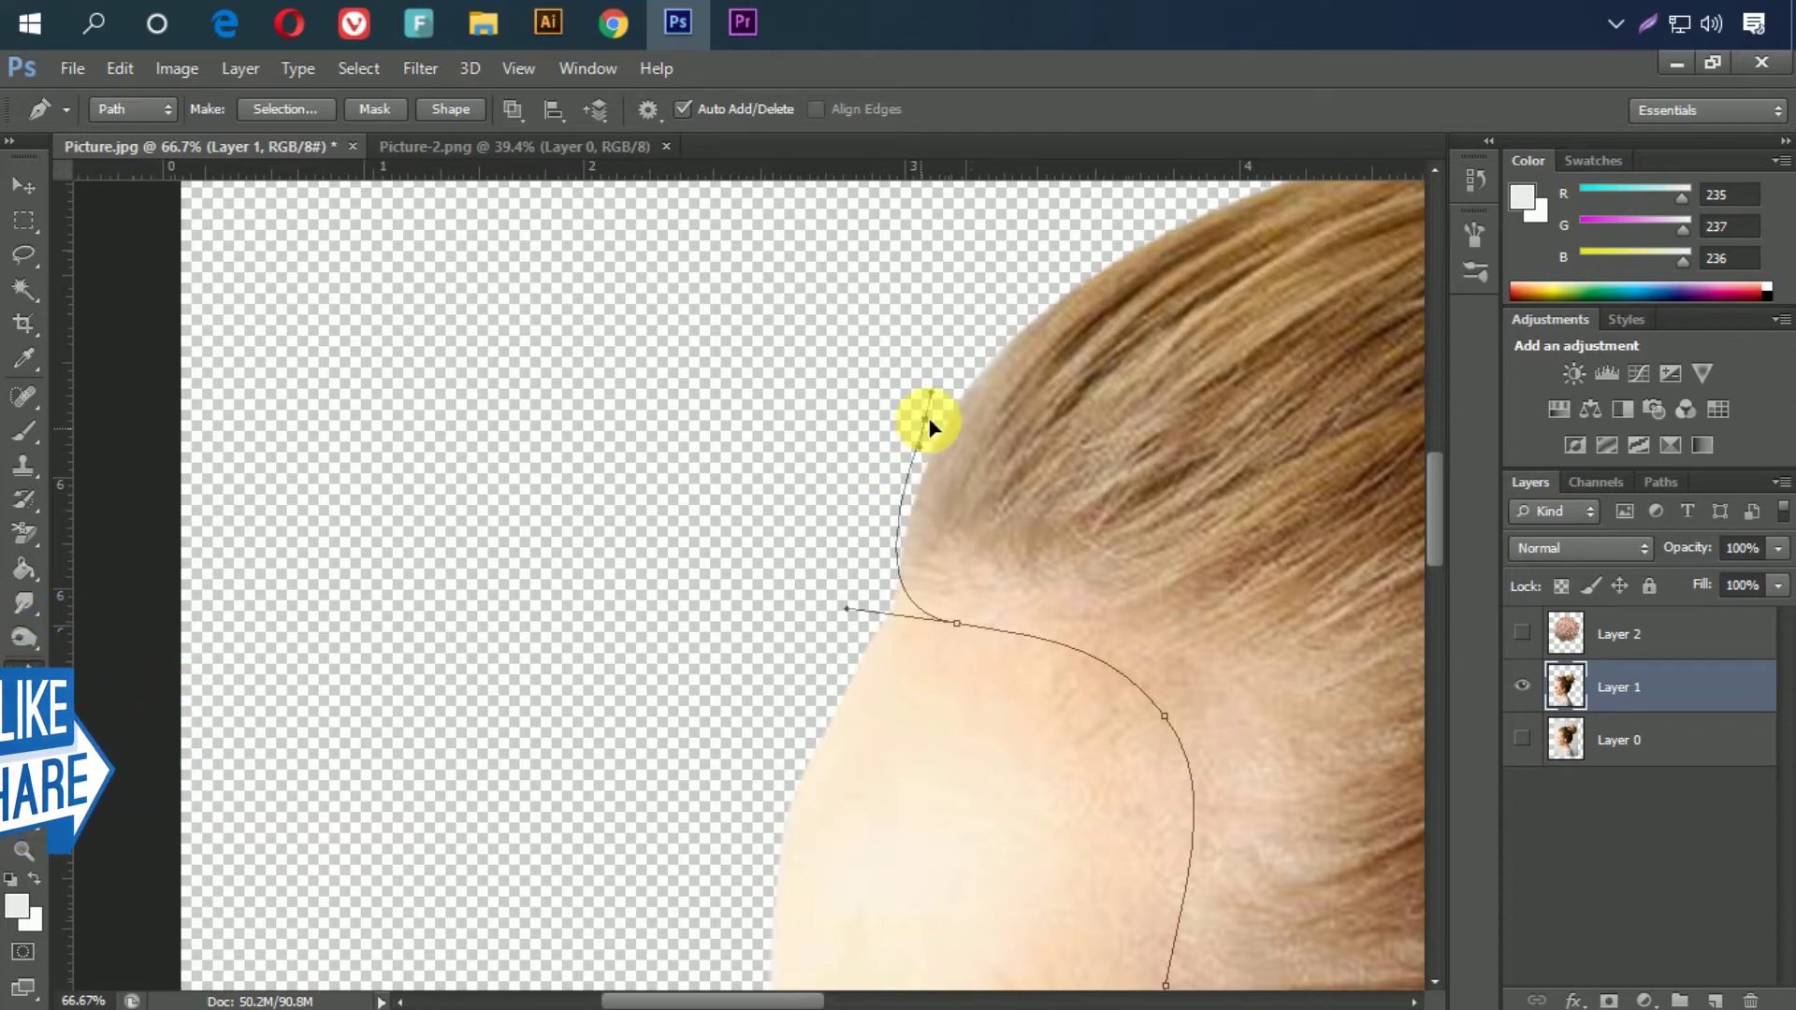
Step: Zoom out to the whole head and show the shell layer again
left_click(1091, 609, "alt")
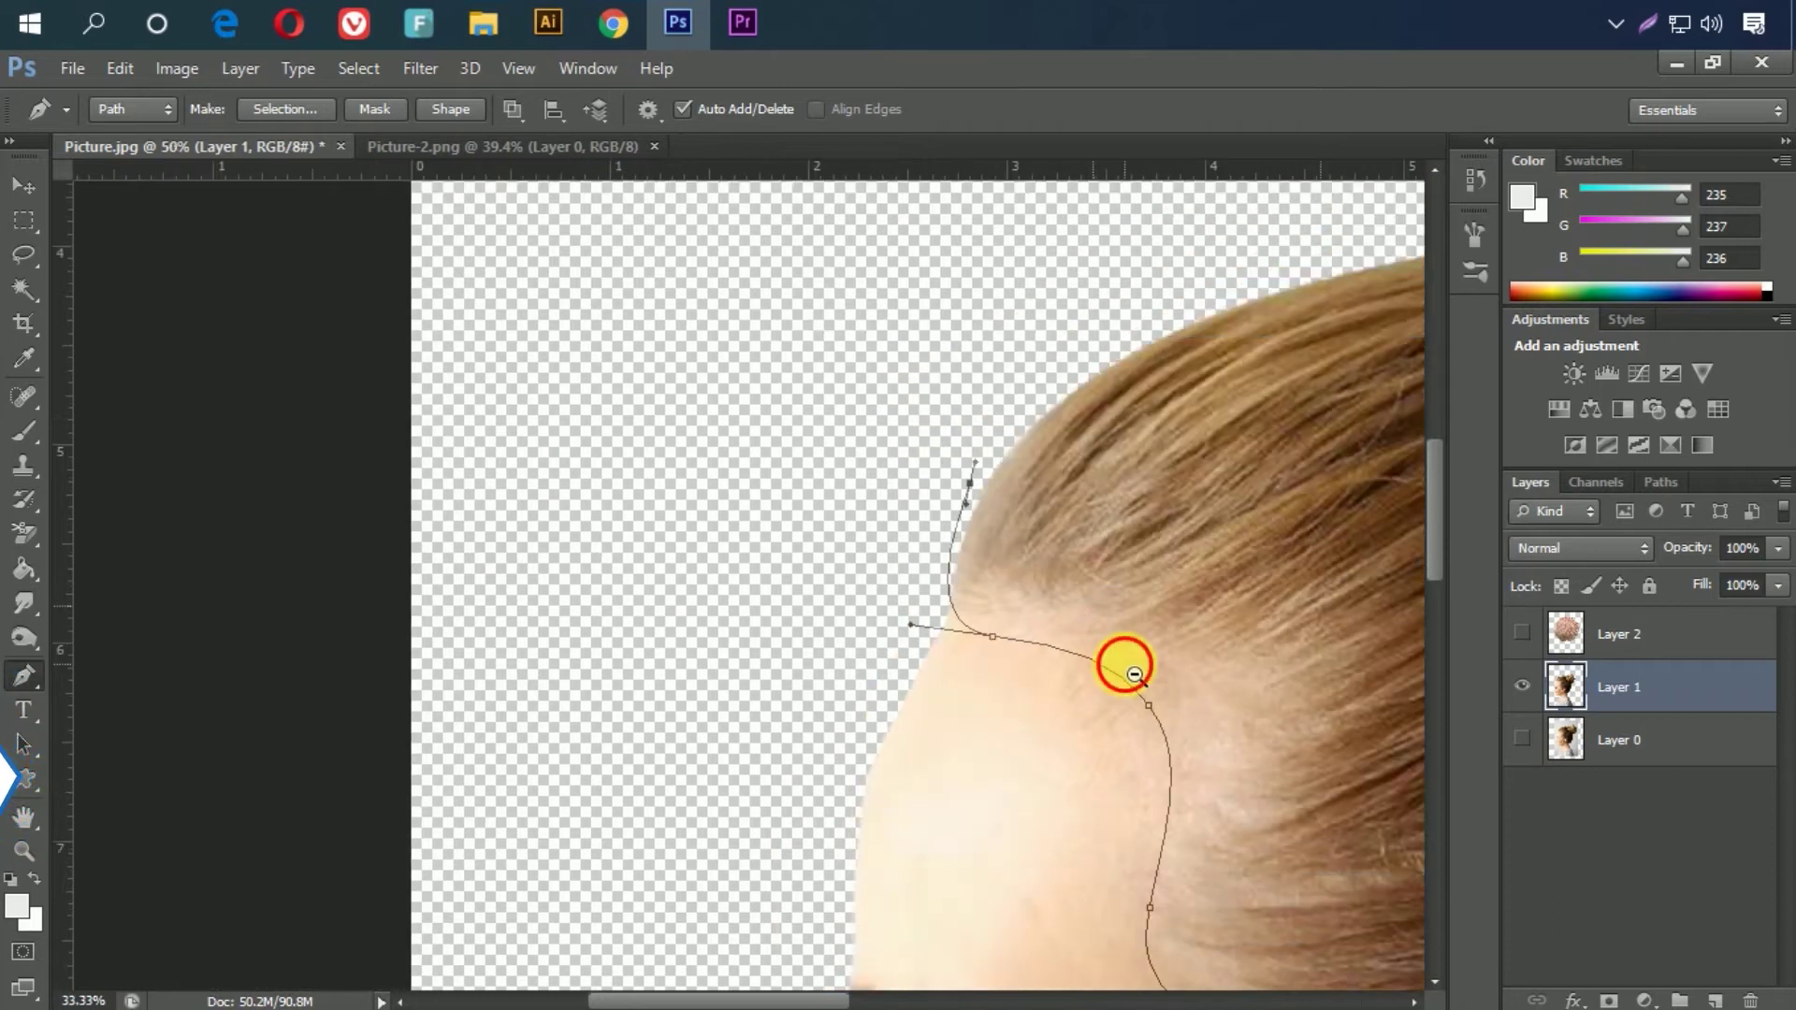
left_click(1126, 658, "alt")
left_click(1160, 725, "alt")
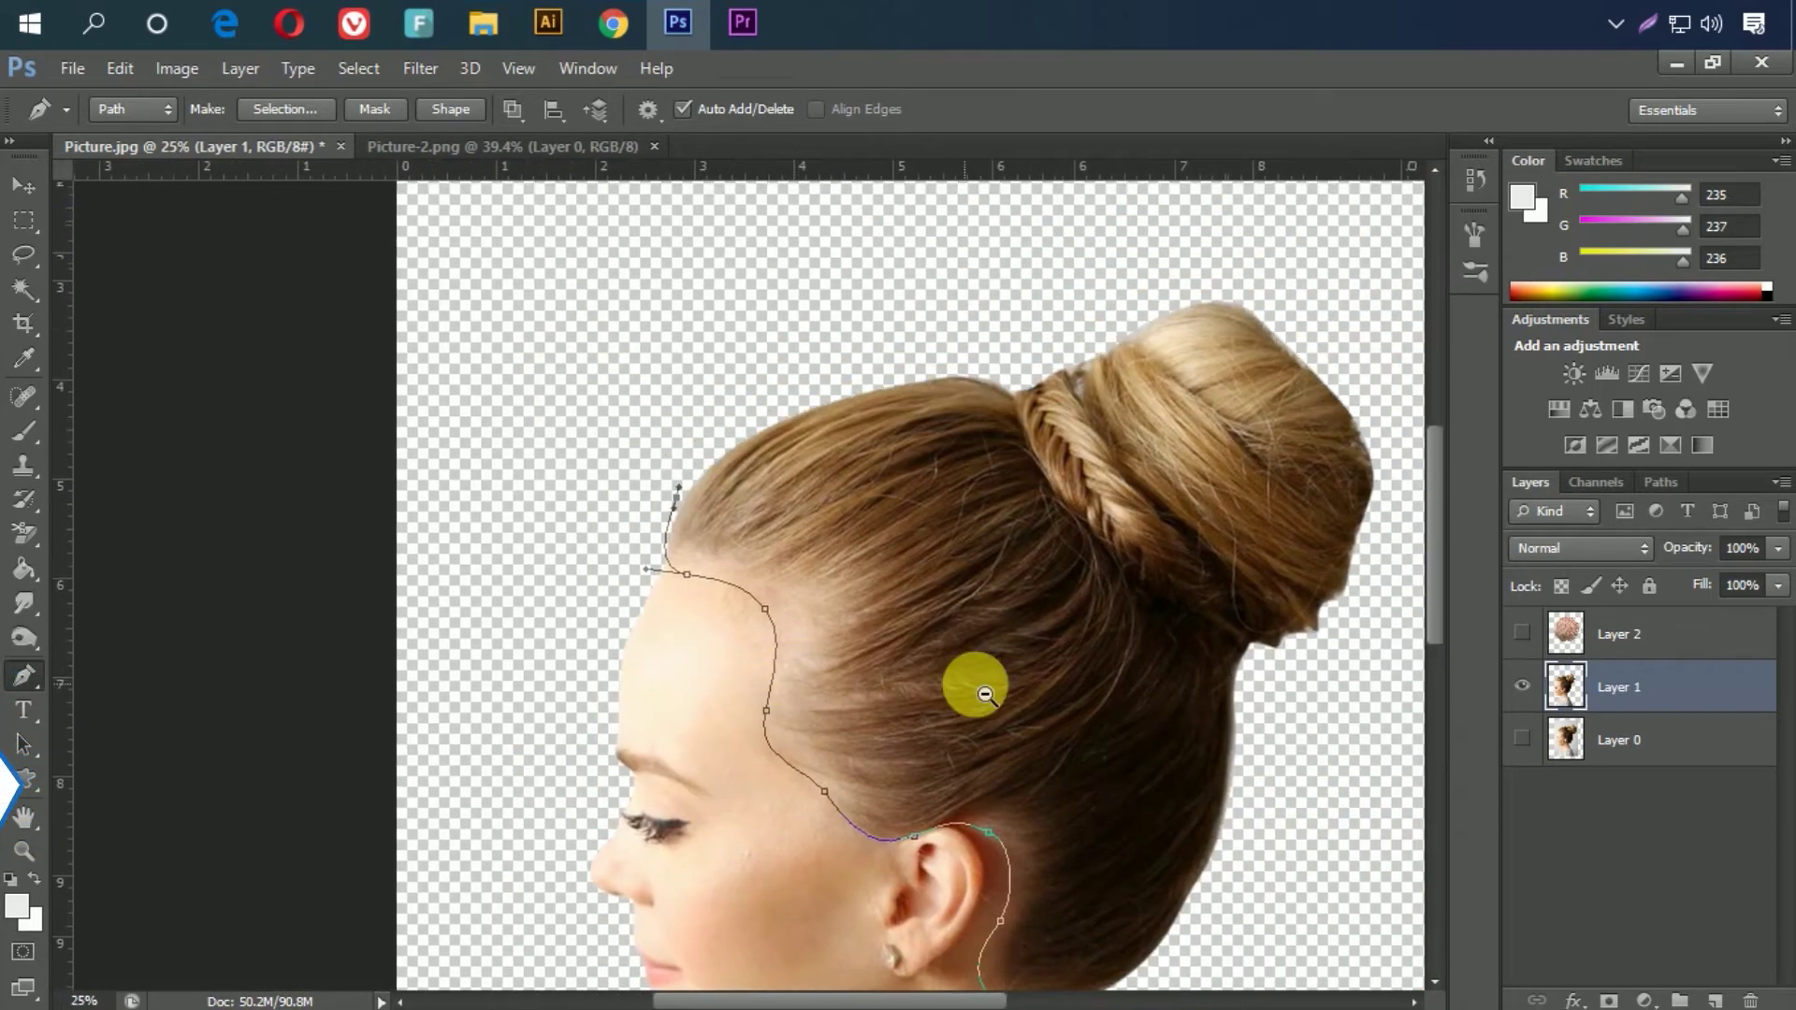
left_click(985, 694, "alt")
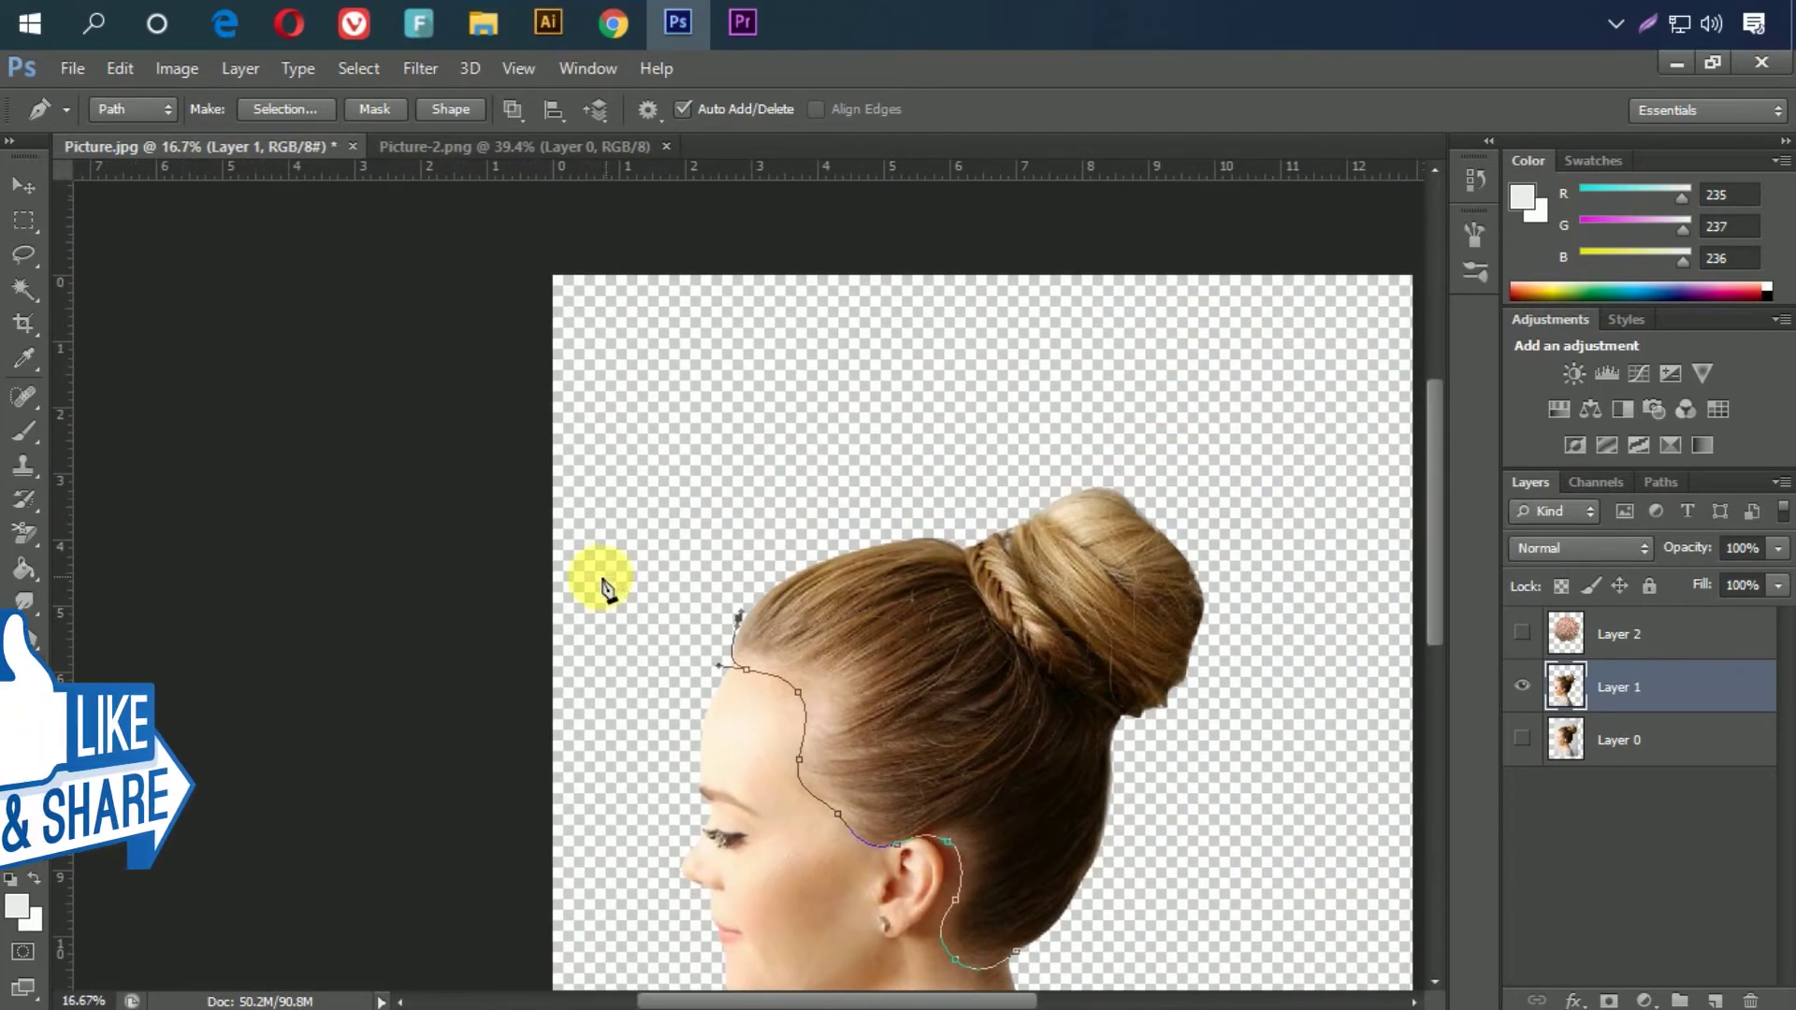
left_click(1522, 633)
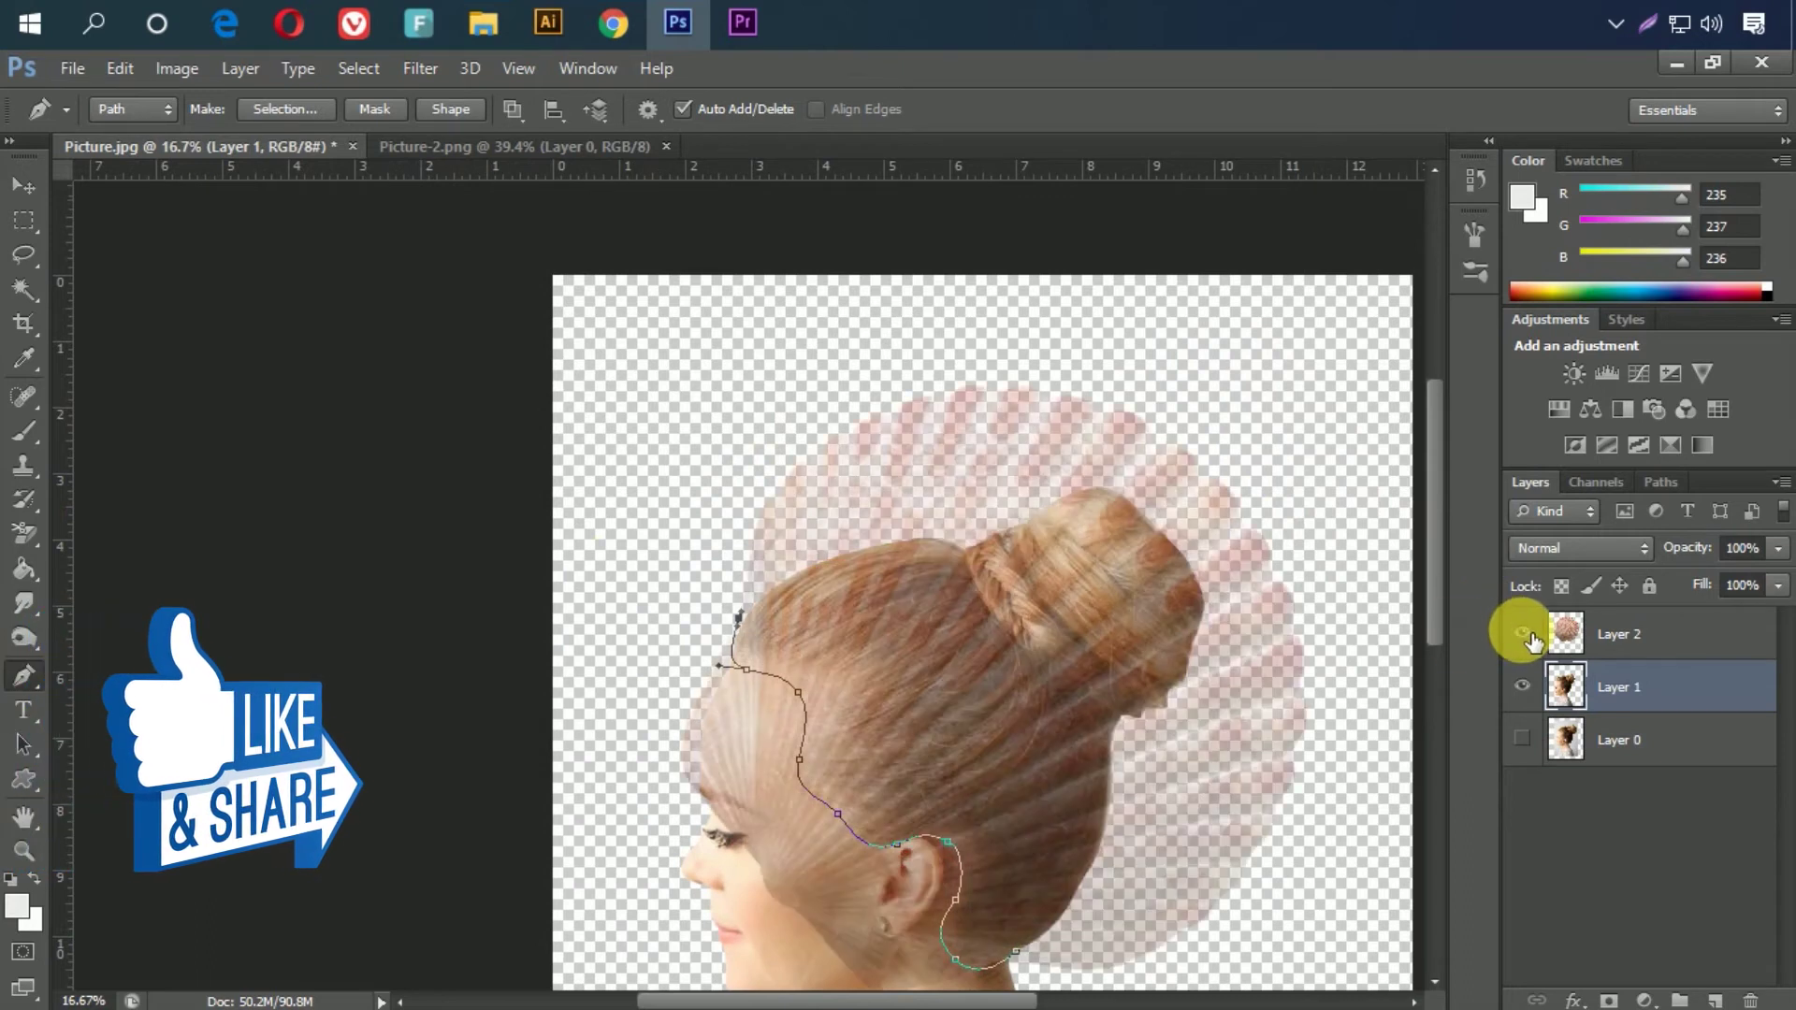
Step: Select the shell layer and raise its opacity to 87%
left_click_drag(762, 593, 841, 706)
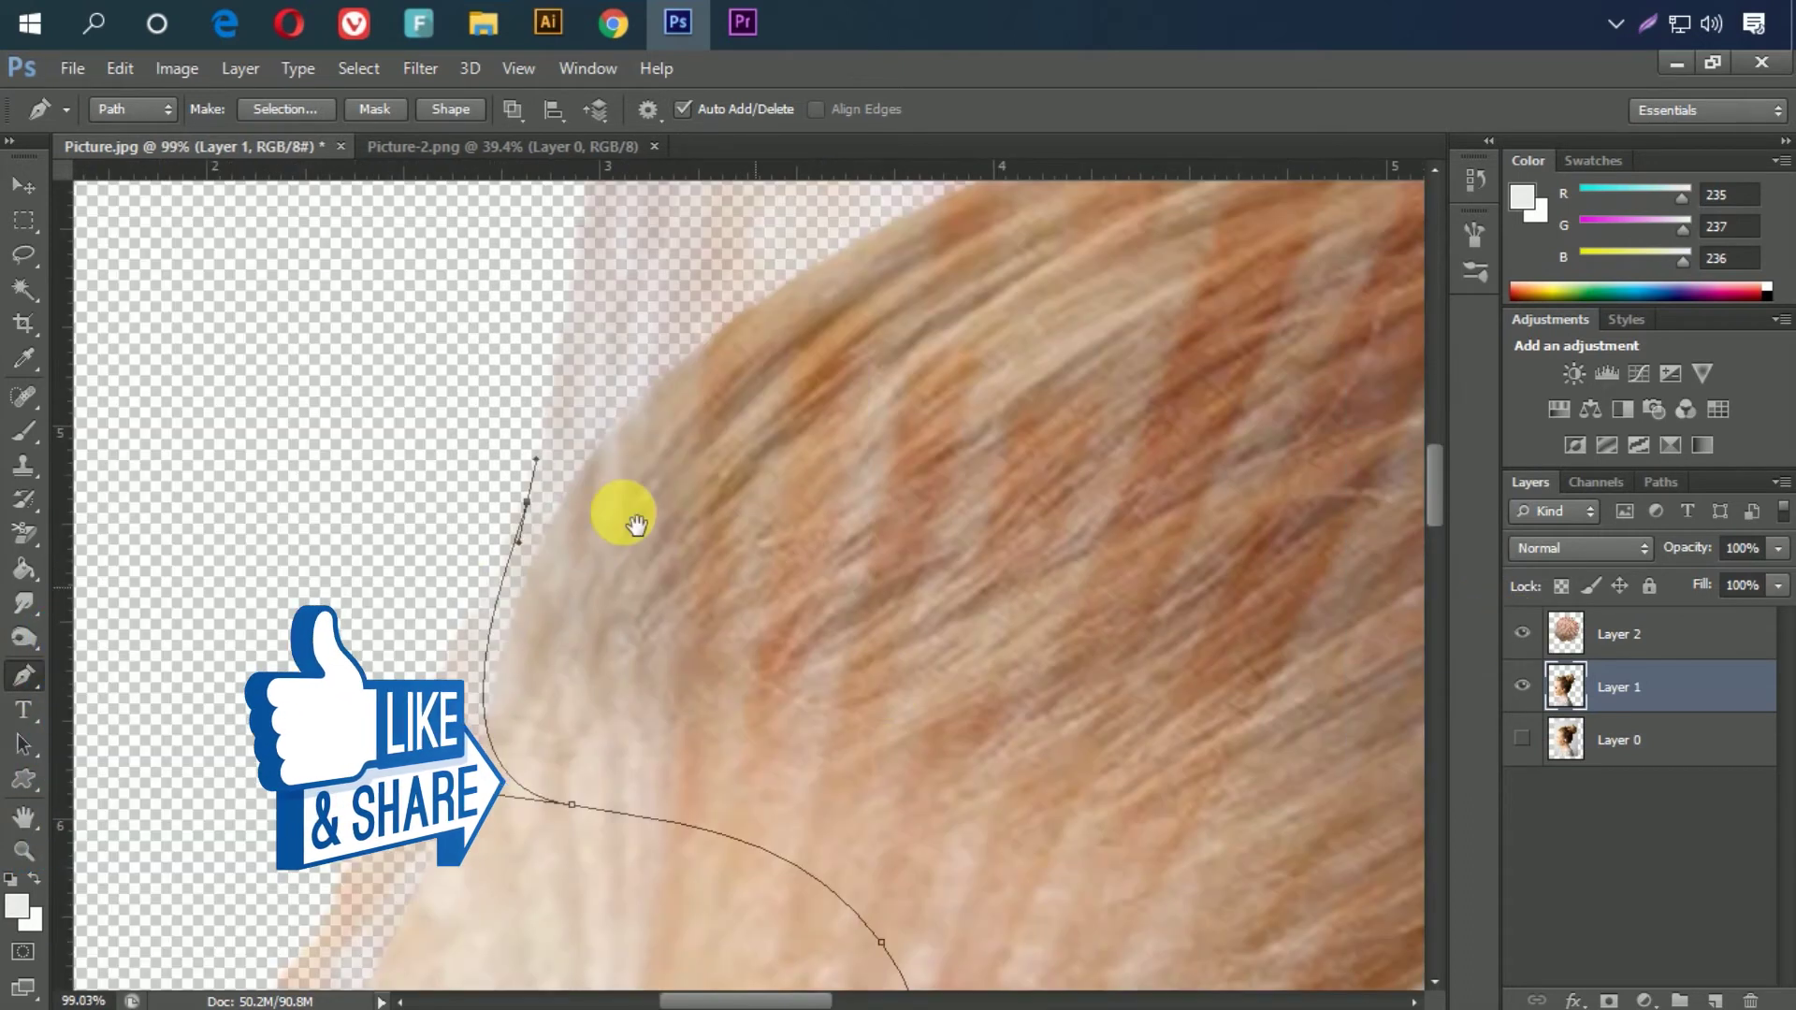
left_click_drag(622, 510, 652, 562)
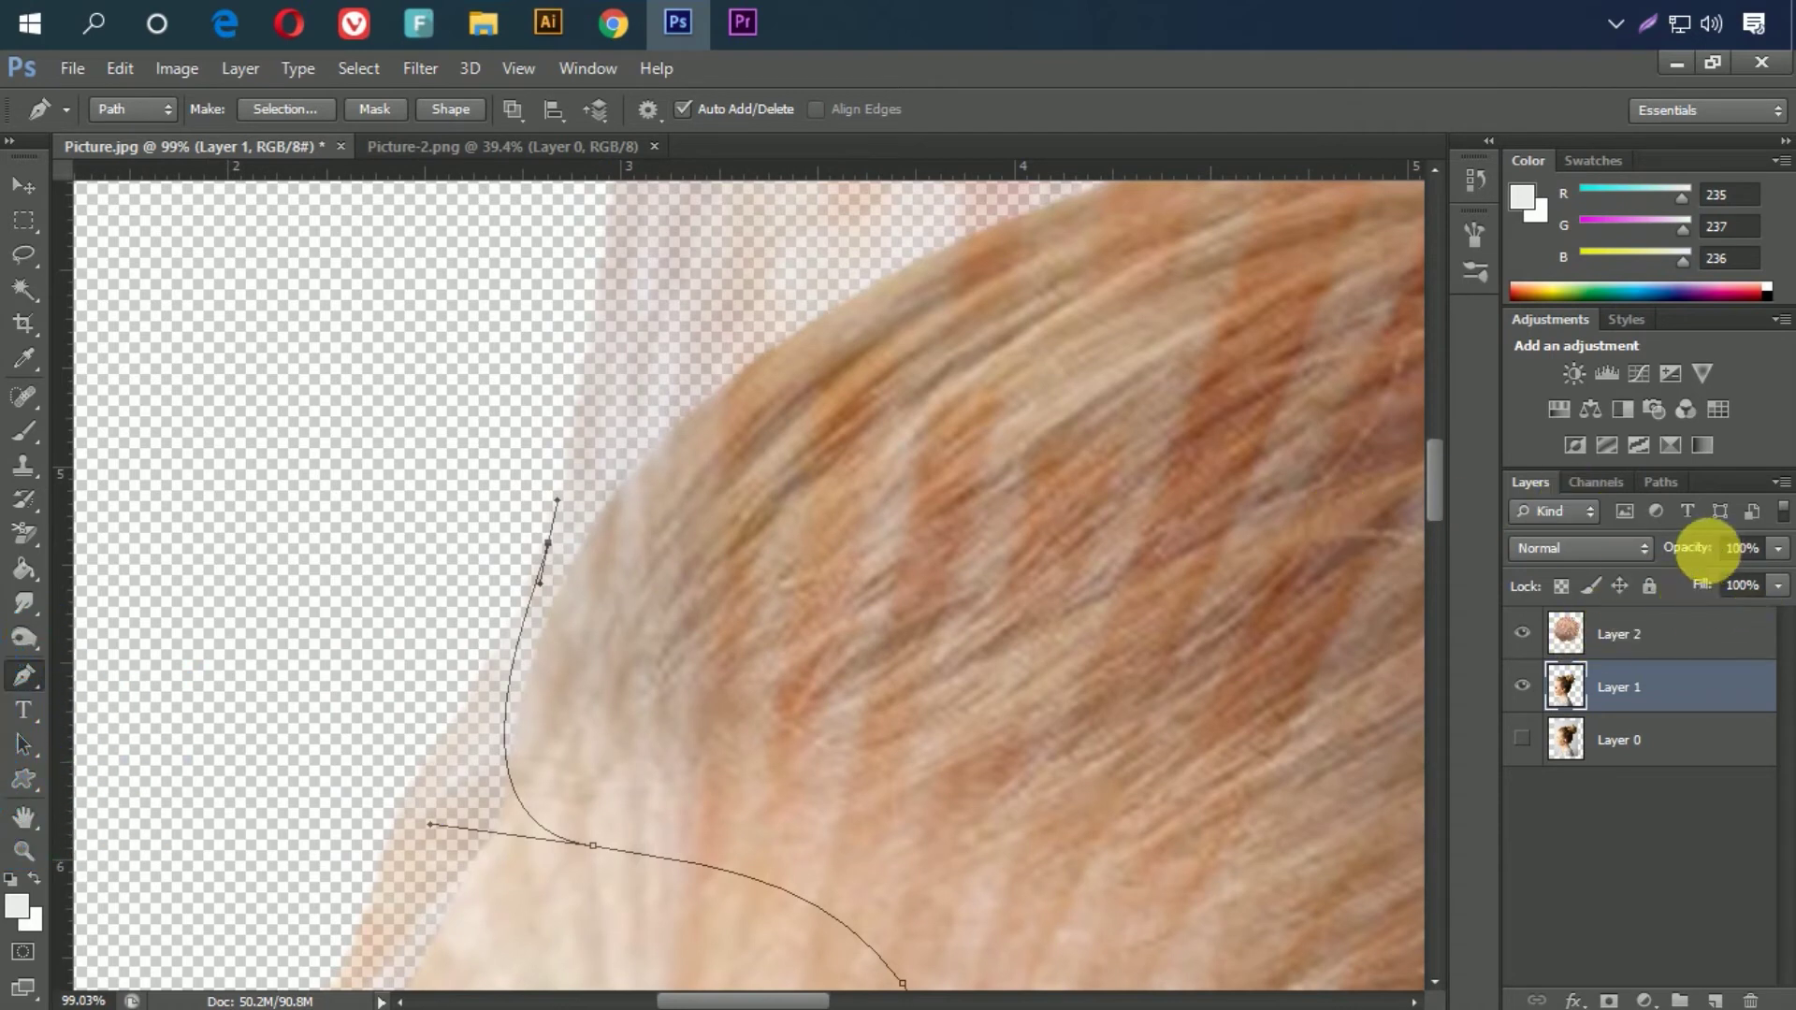
left_click(1711, 633)
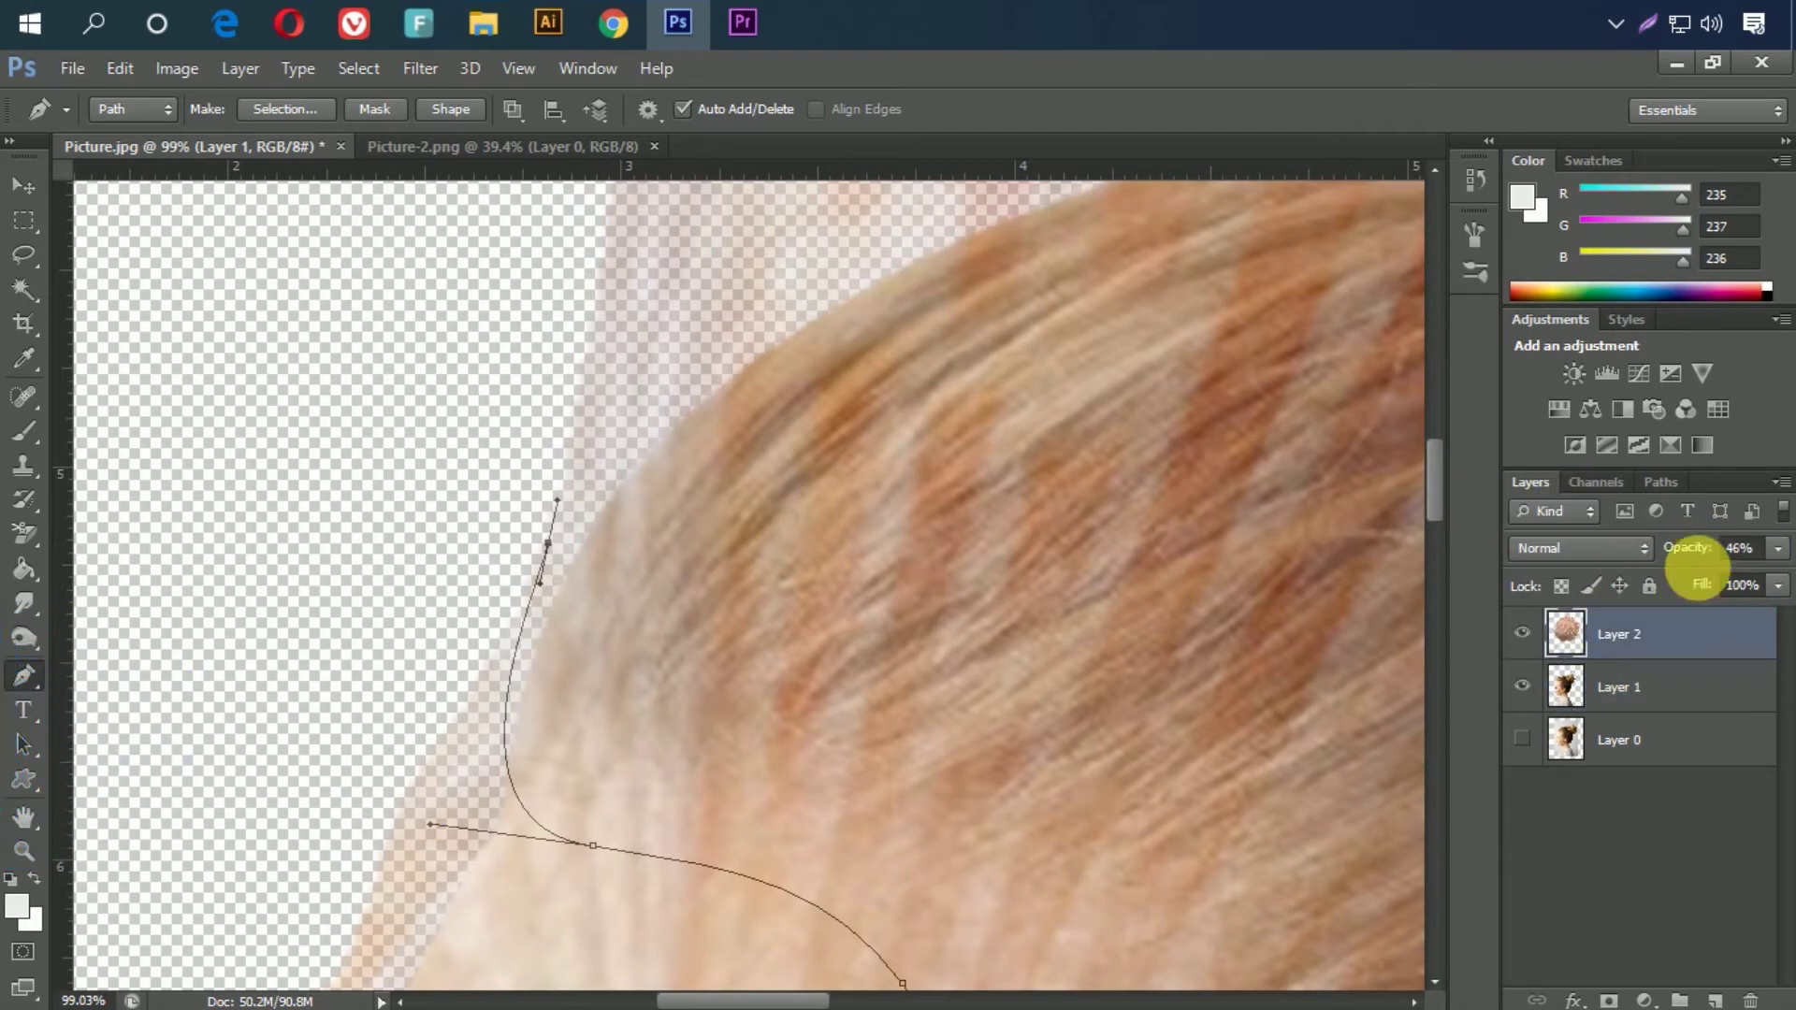
left_click_drag(1691, 559, 1754, 556)
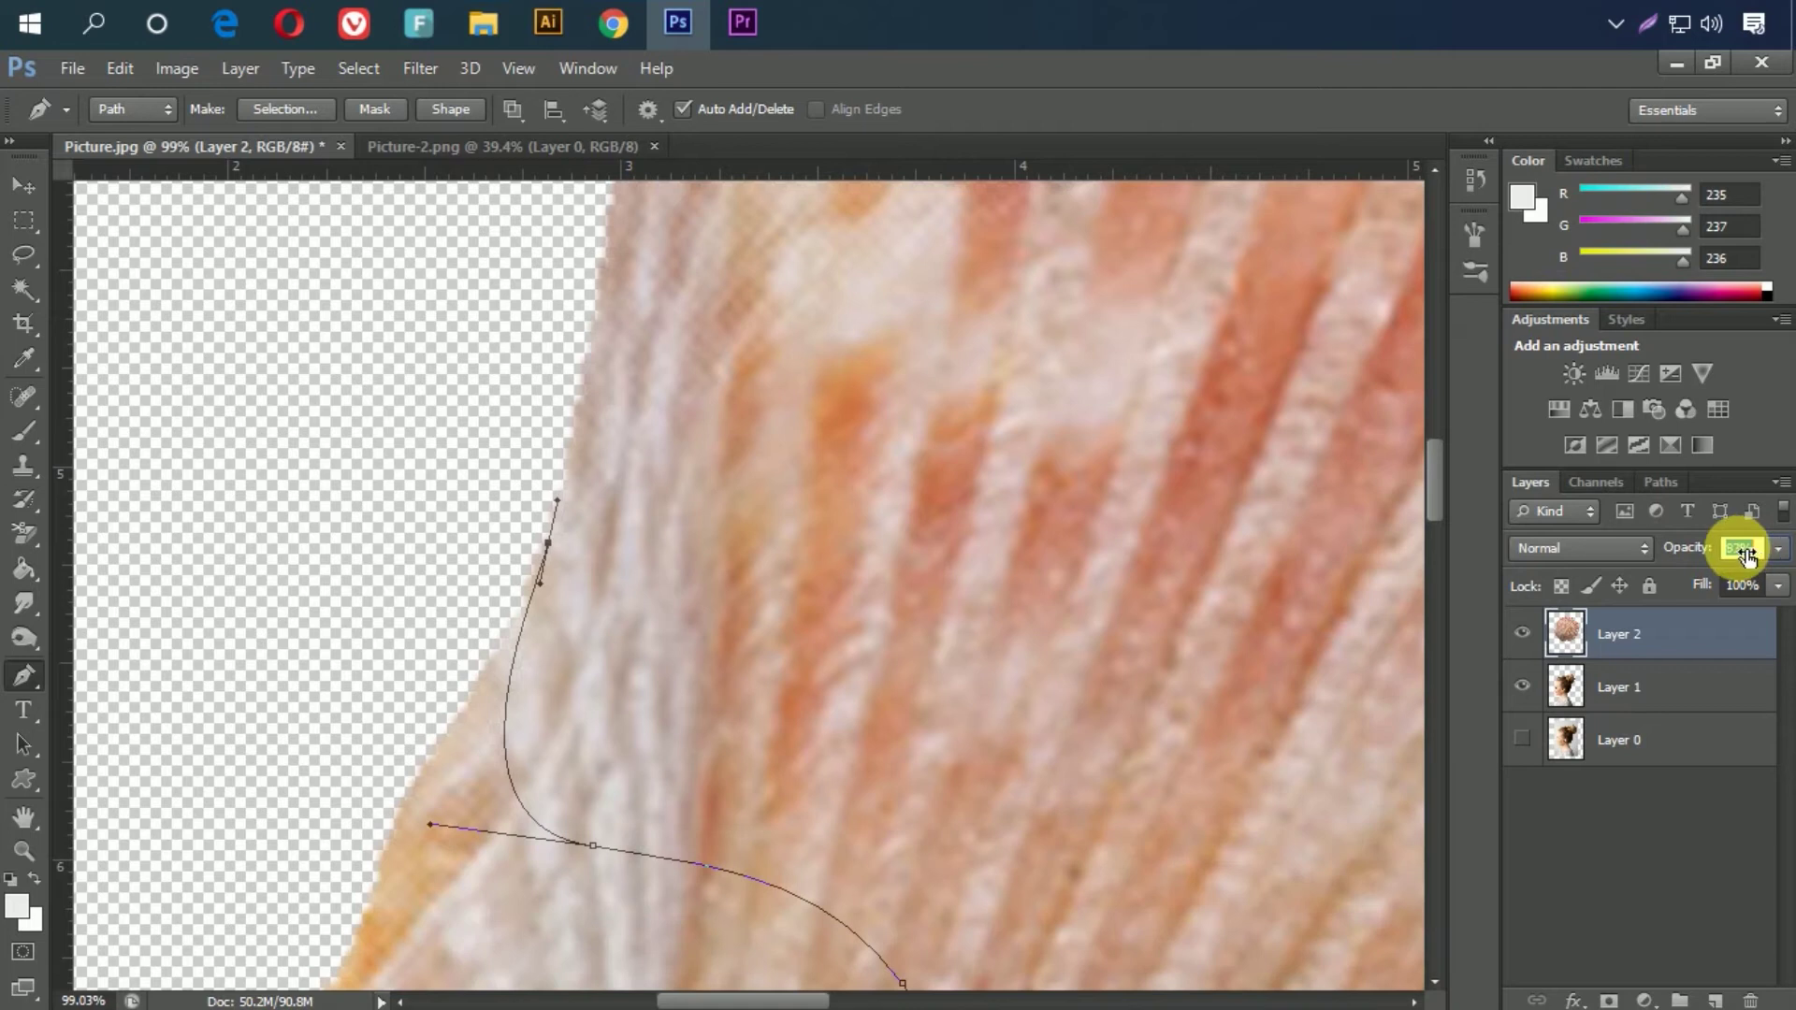
left_click(1002, 614, "alt")
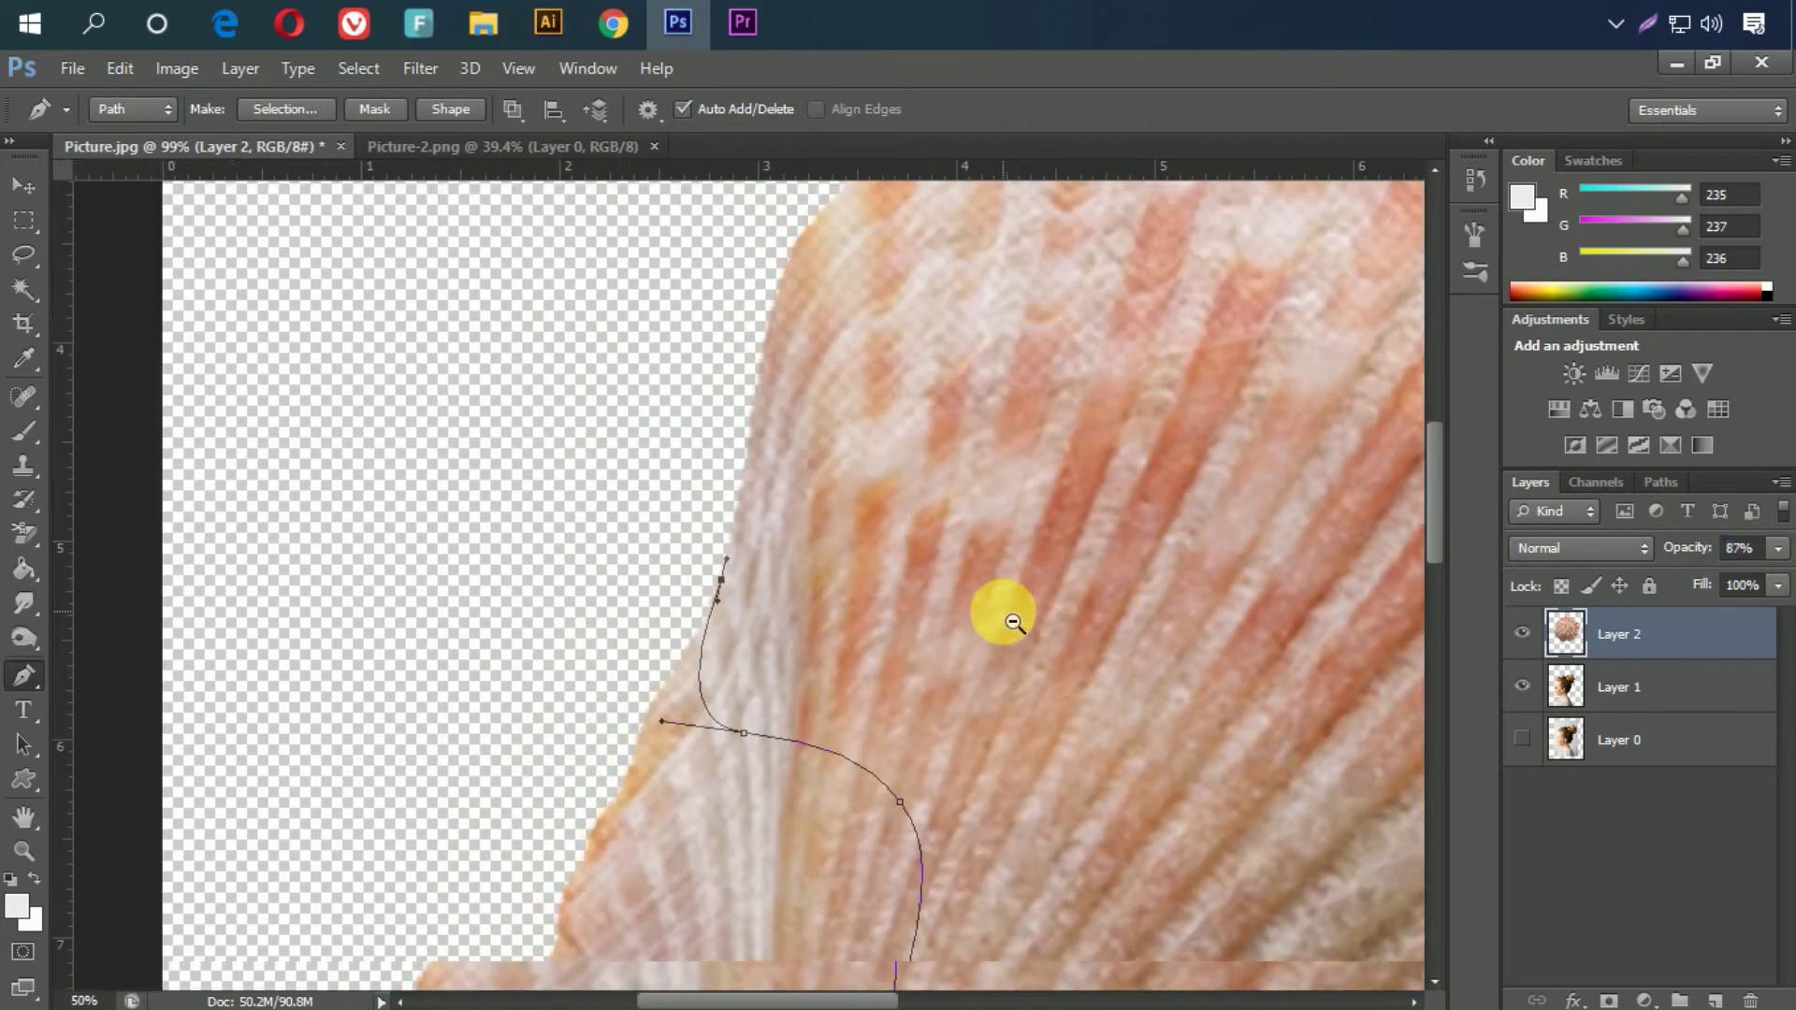
left_click(994, 608, "alt")
left_click(974, 613, "alt")
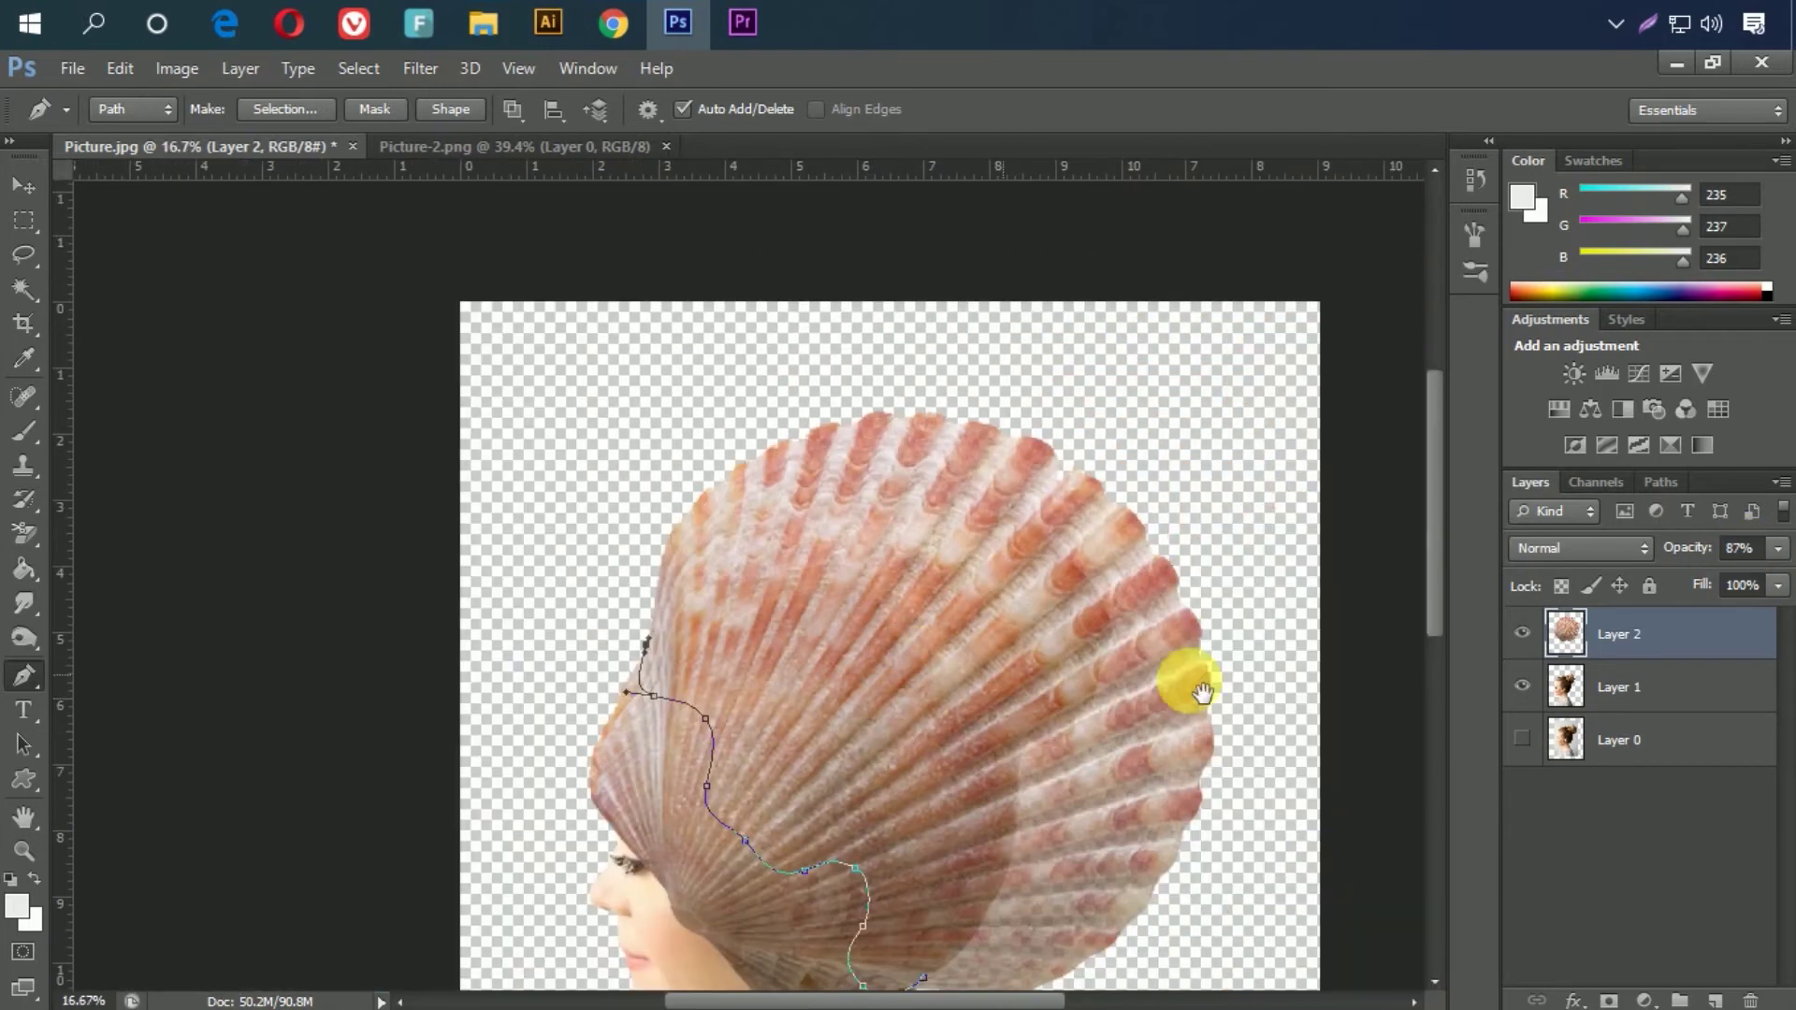
Step: Continue the path over the shell's top and right side, down behind the neck
left_click(625, 581)
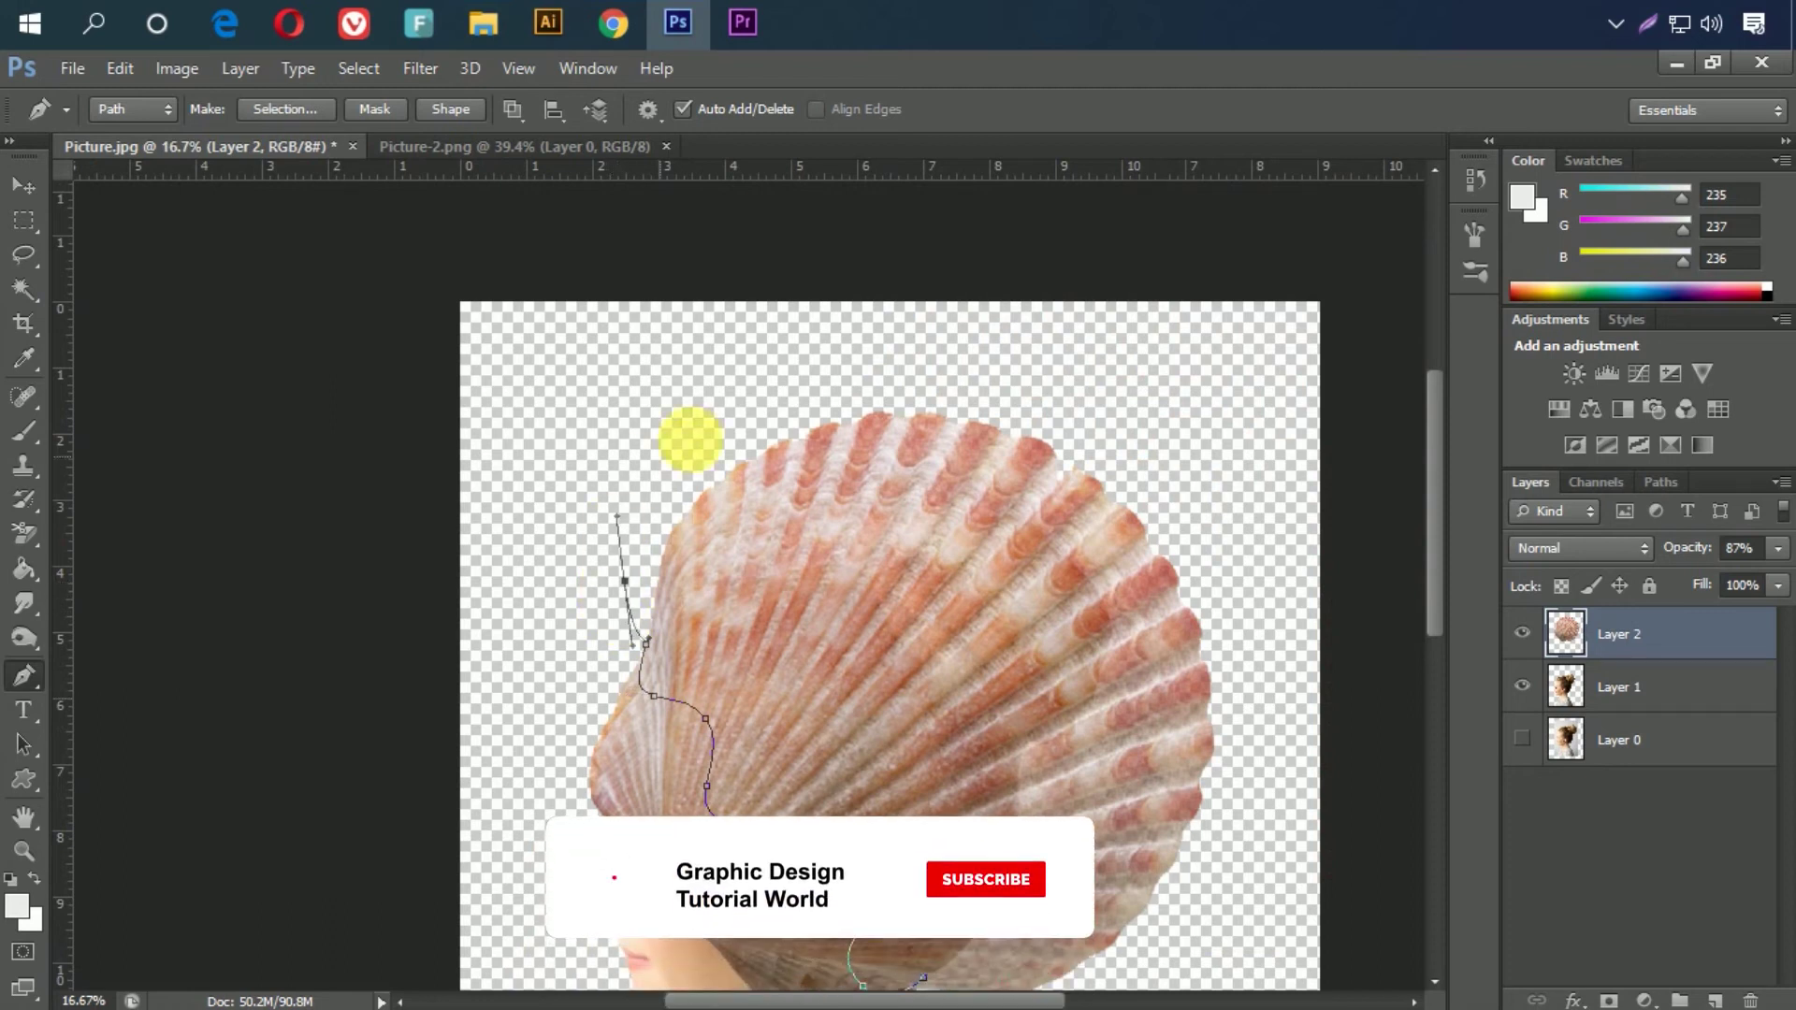
left_click_drag(785, 369, 1040, 341)
left_click_drag(1244, 474, 1270, 535)
scroll(1277, 567, "down", 3)
left_click_drag(1246, 720, 1204, 845)
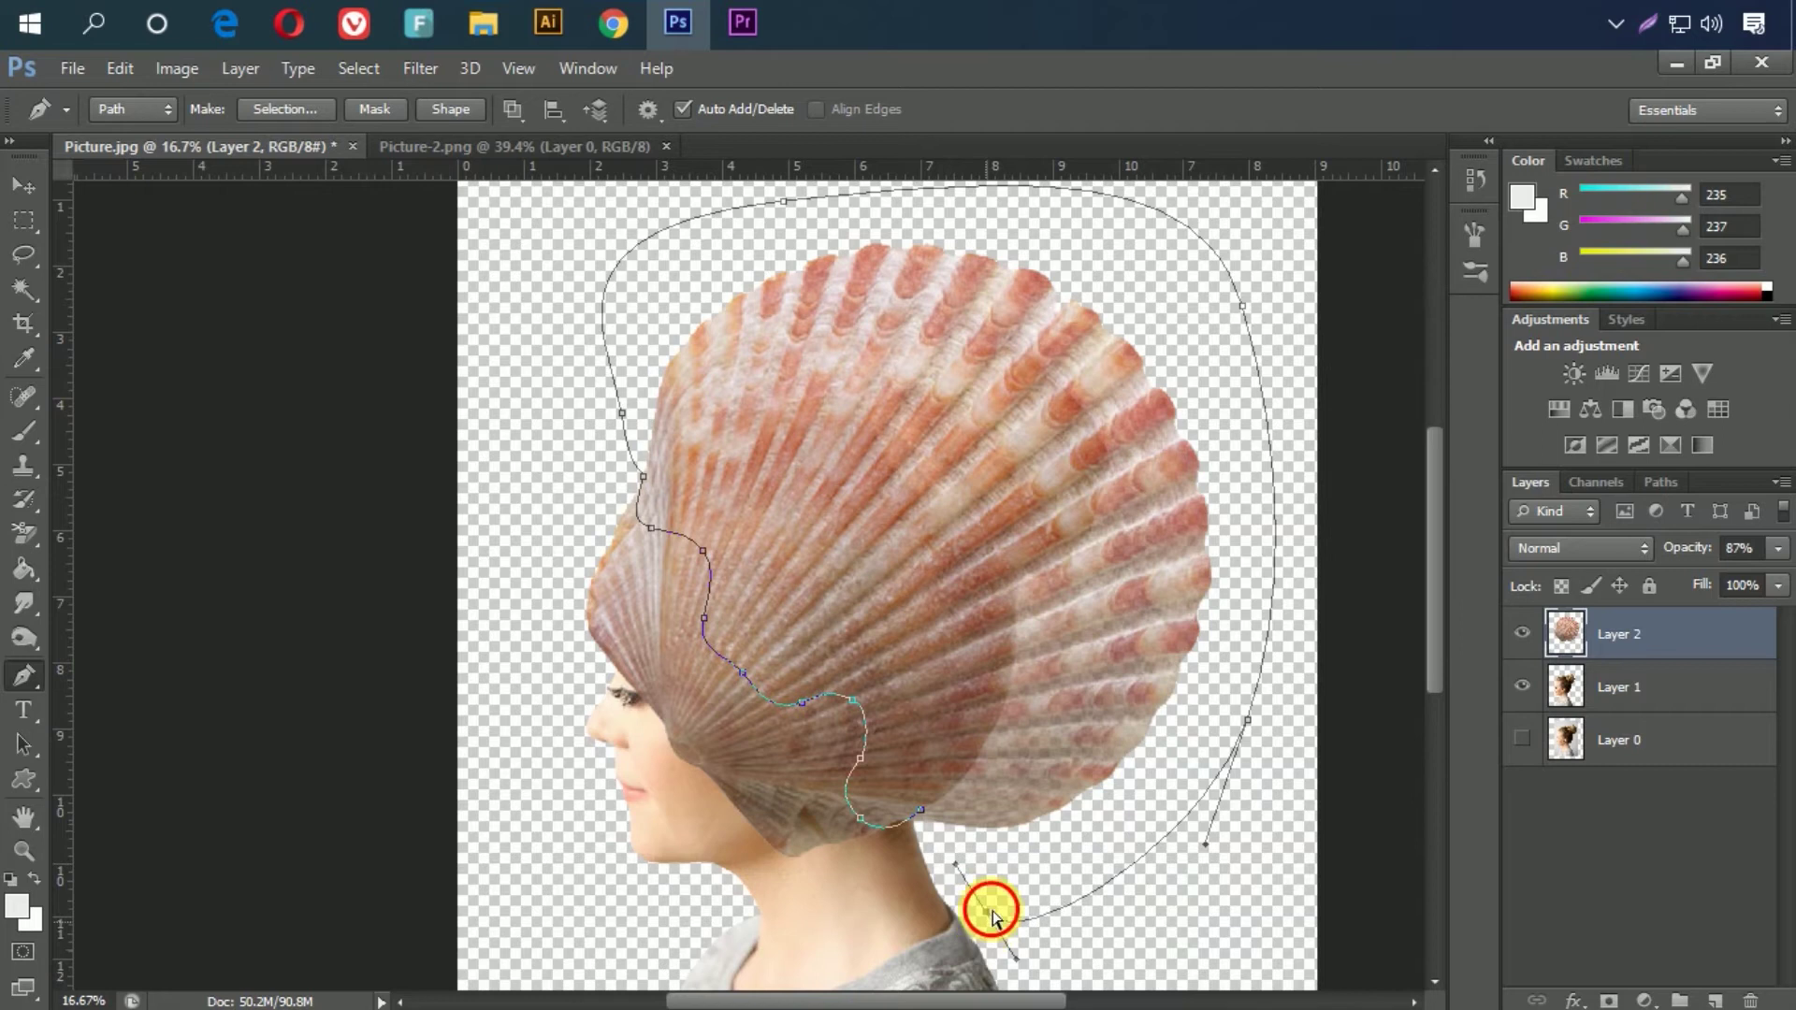
left_click_drag(1017, 959, 1020, 924)
left_click(914, 807)
Step: Refine the path's curves beneath the ear and along the shell's lower edge
left_click_drag(1023, 862, 1031, 762)
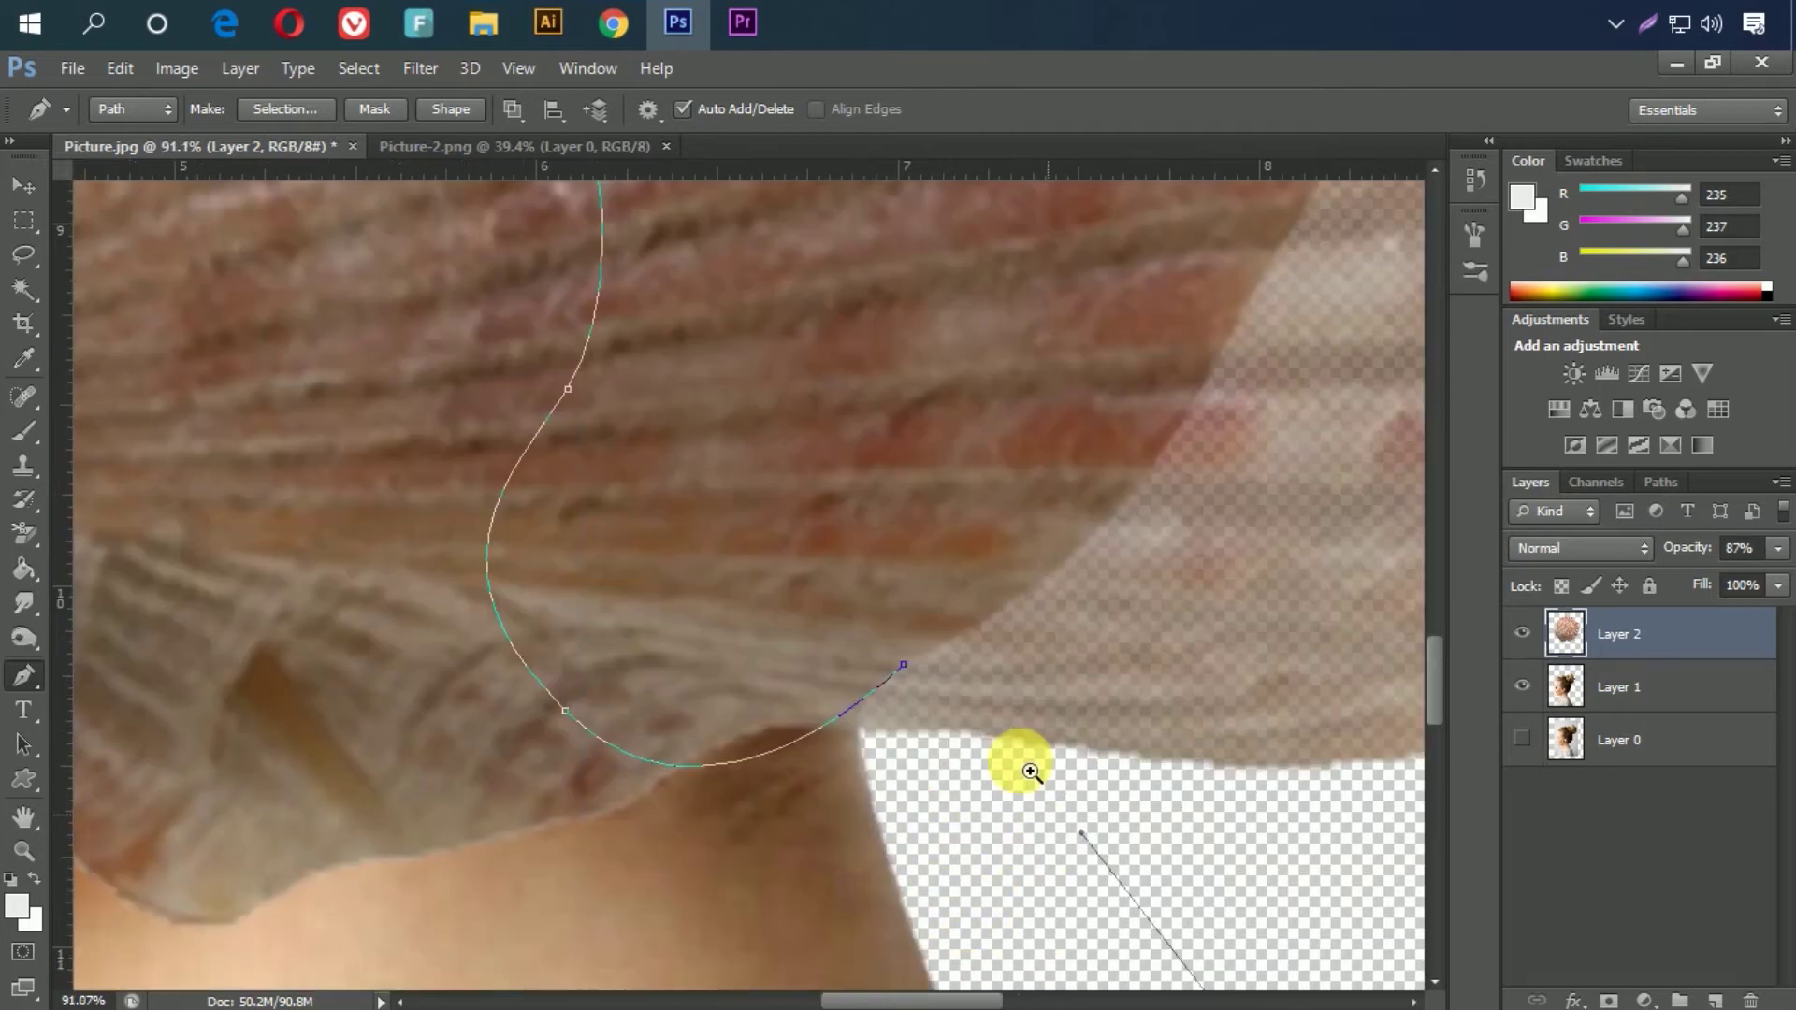
left_click_drag(614, 602, 1149, 904)
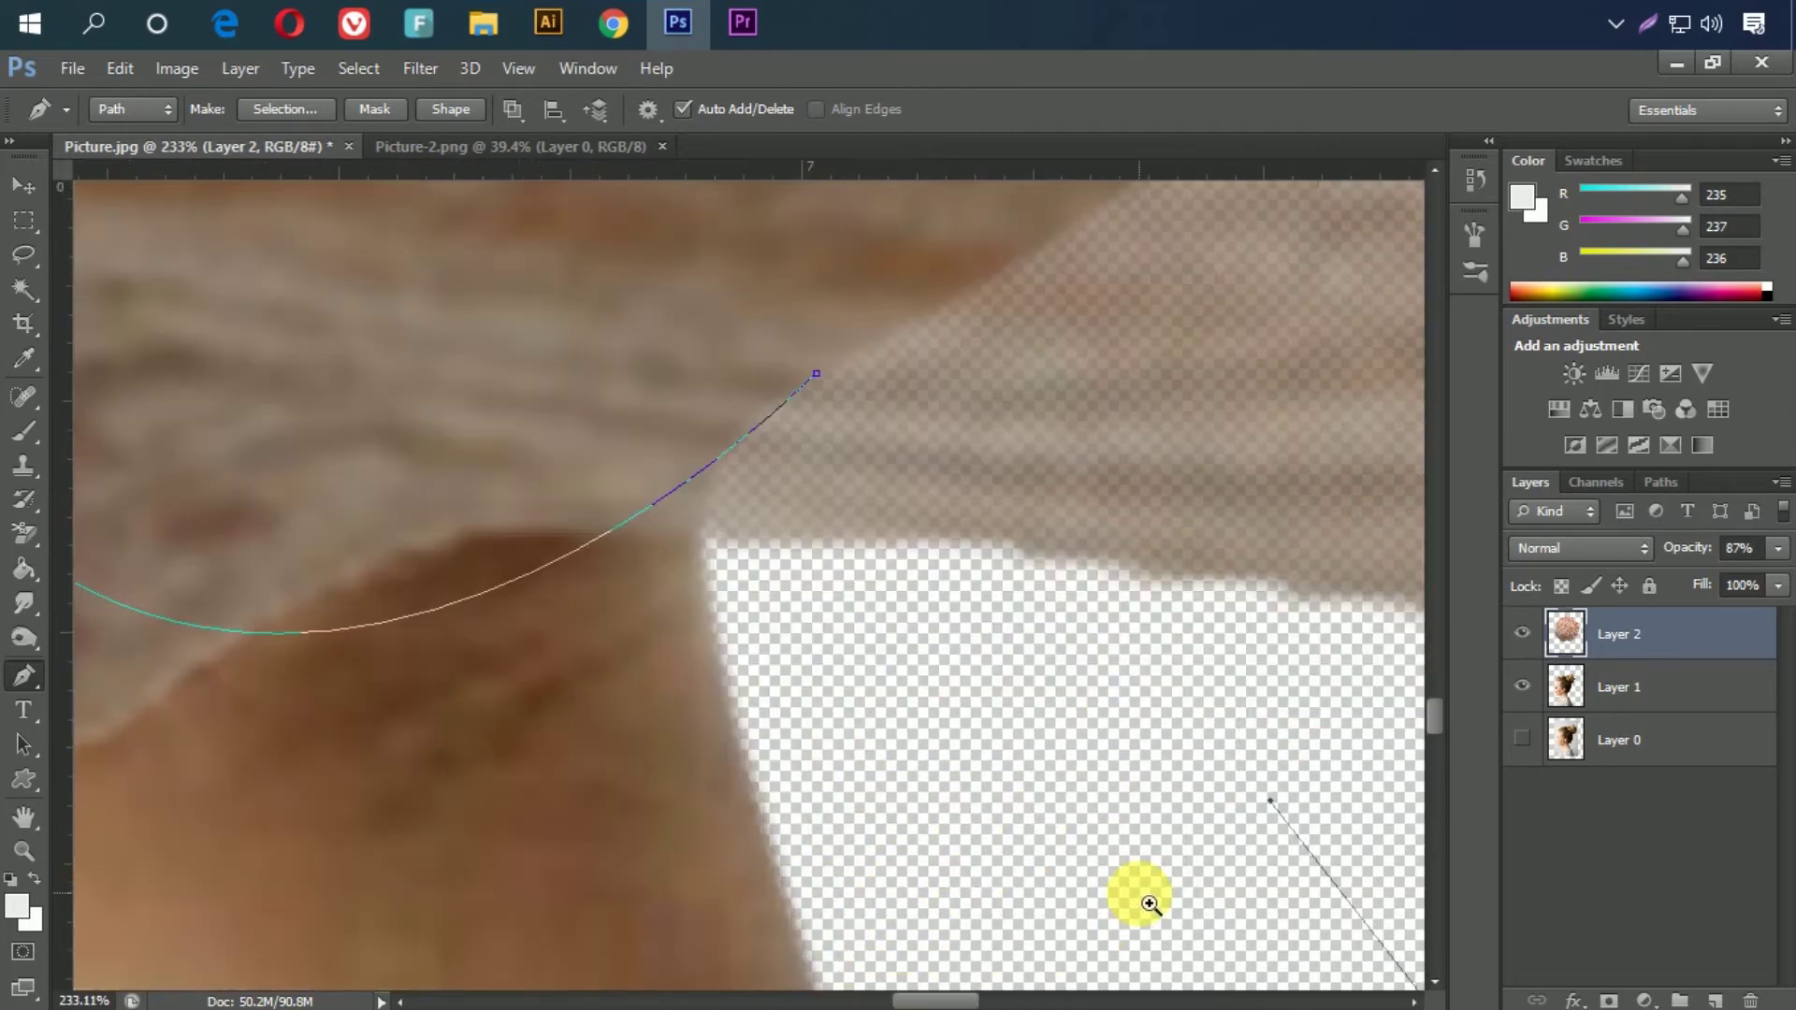
left_click_drag(907, 613, 862, 606)
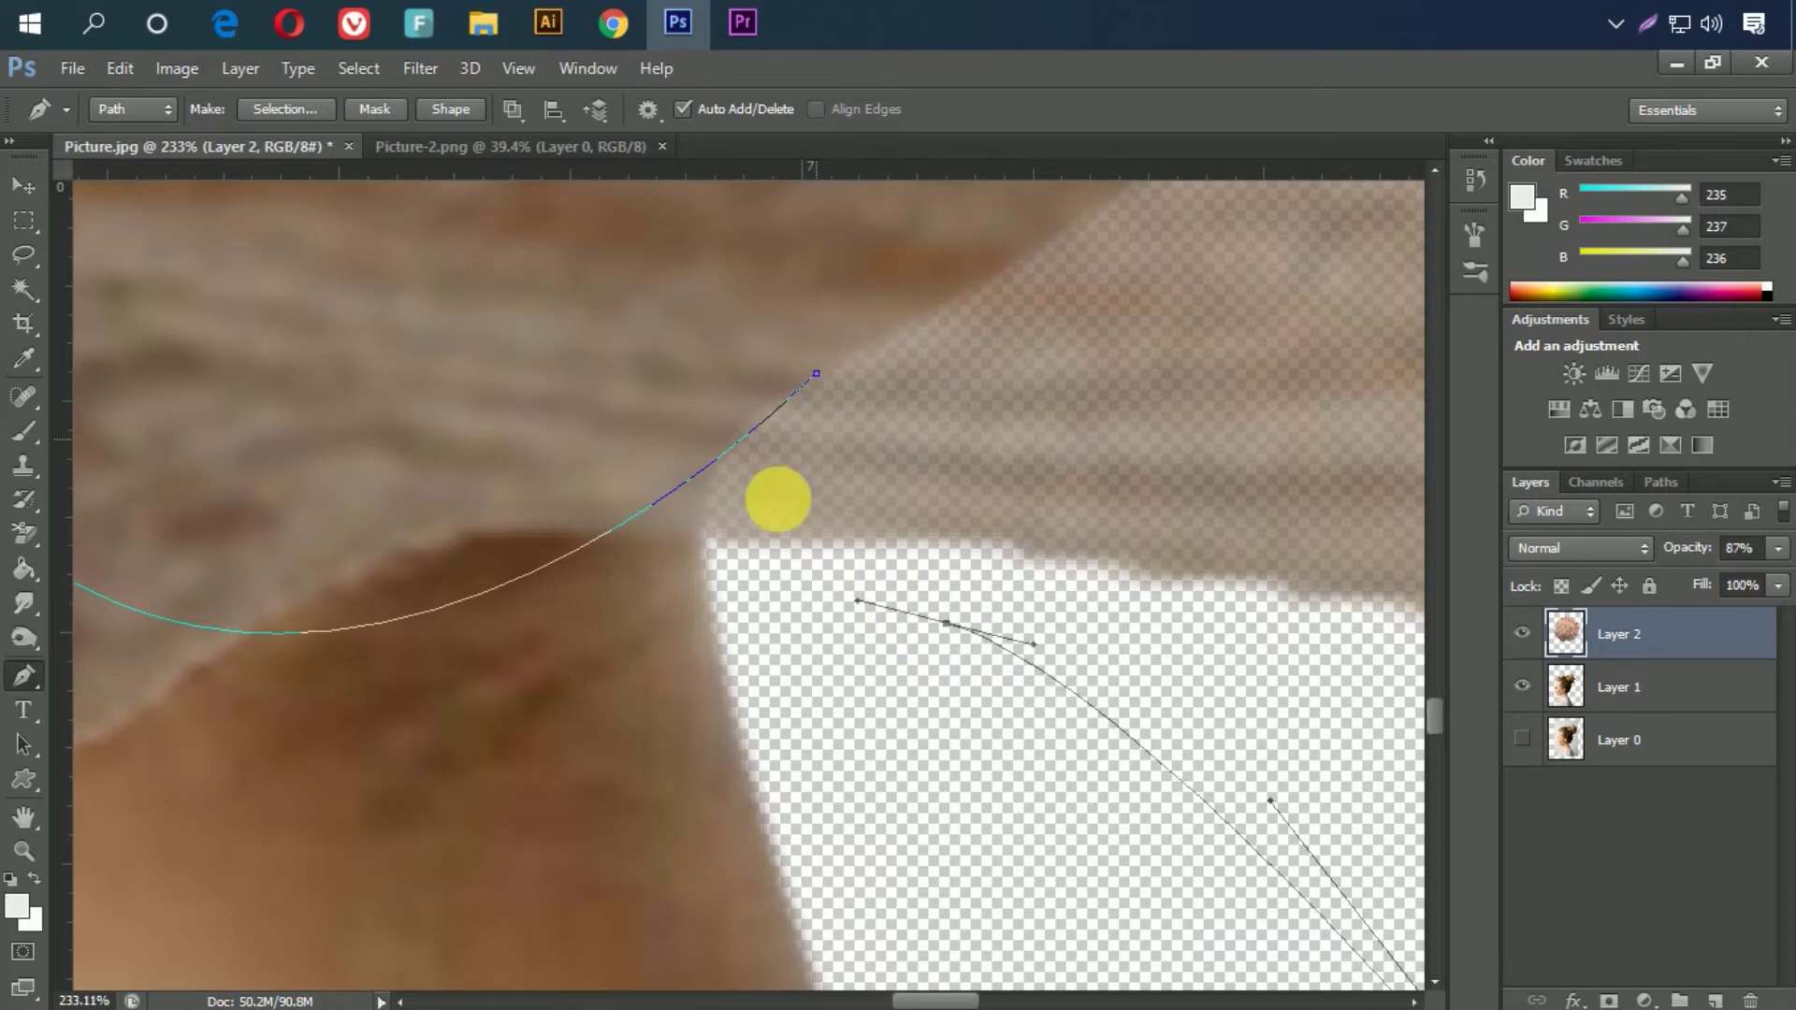
key("ctrl+1")
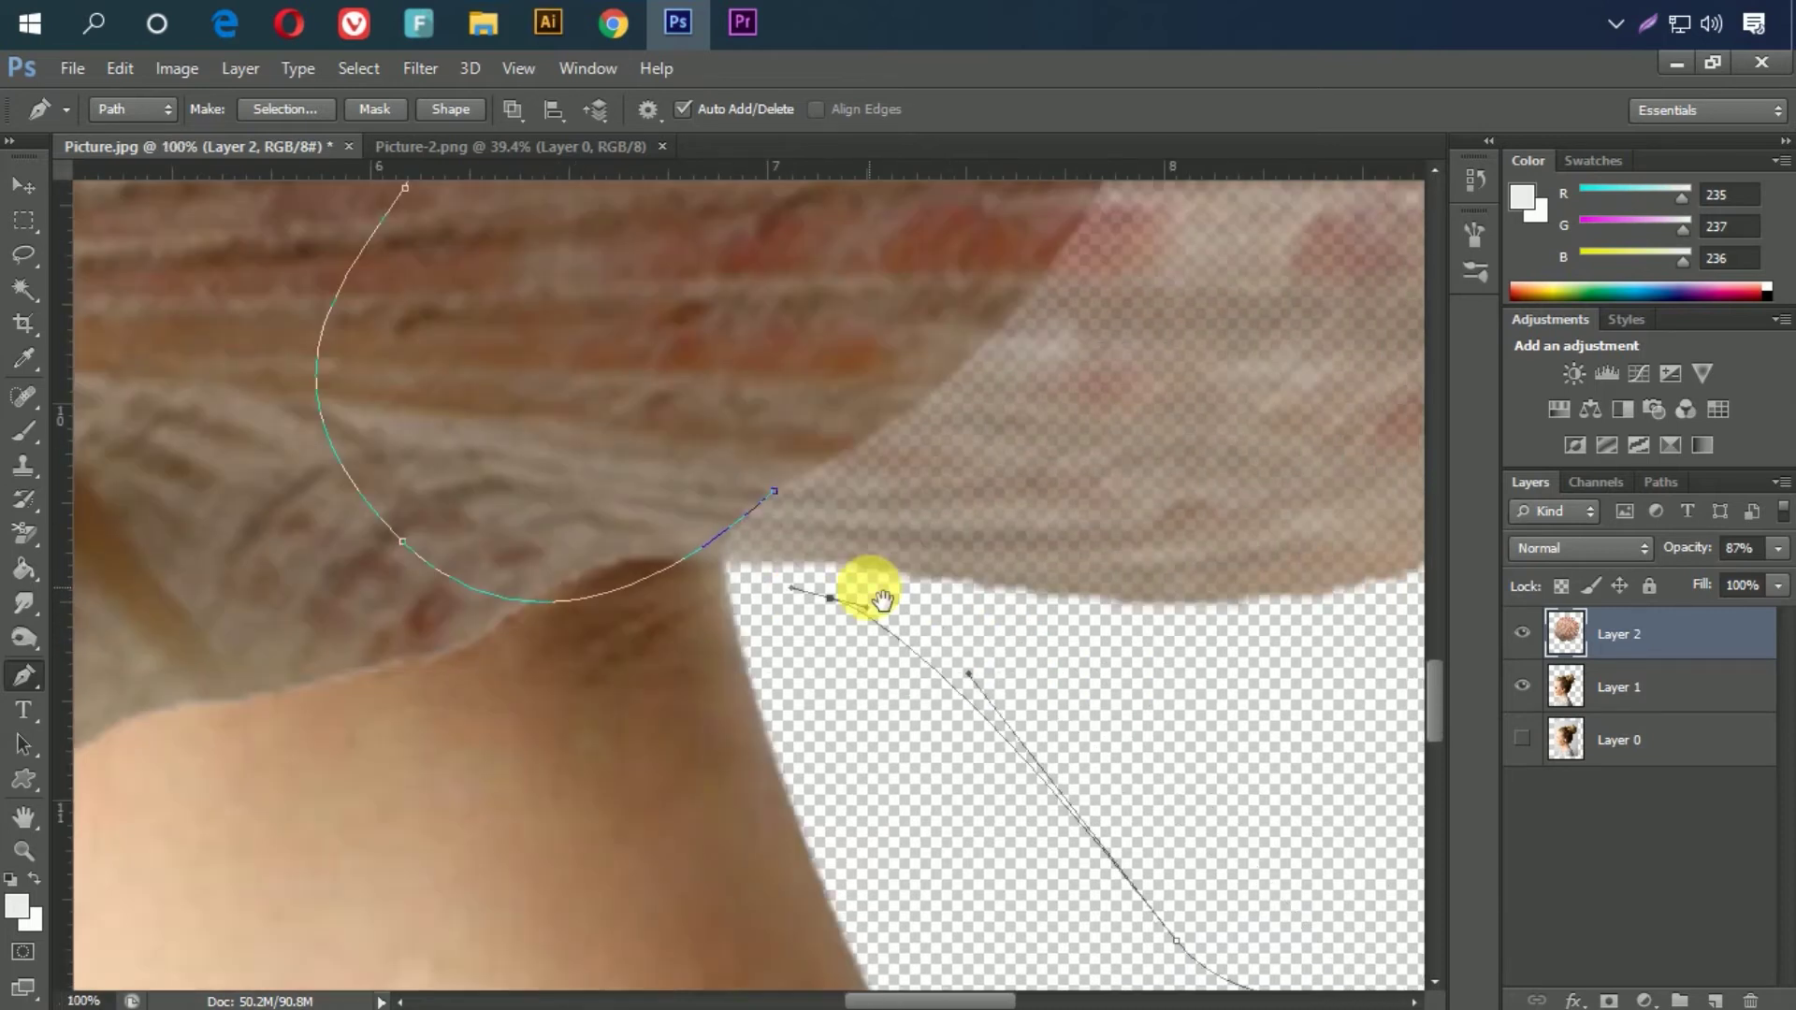
left_click_drag(881, 599, 1051, 653)
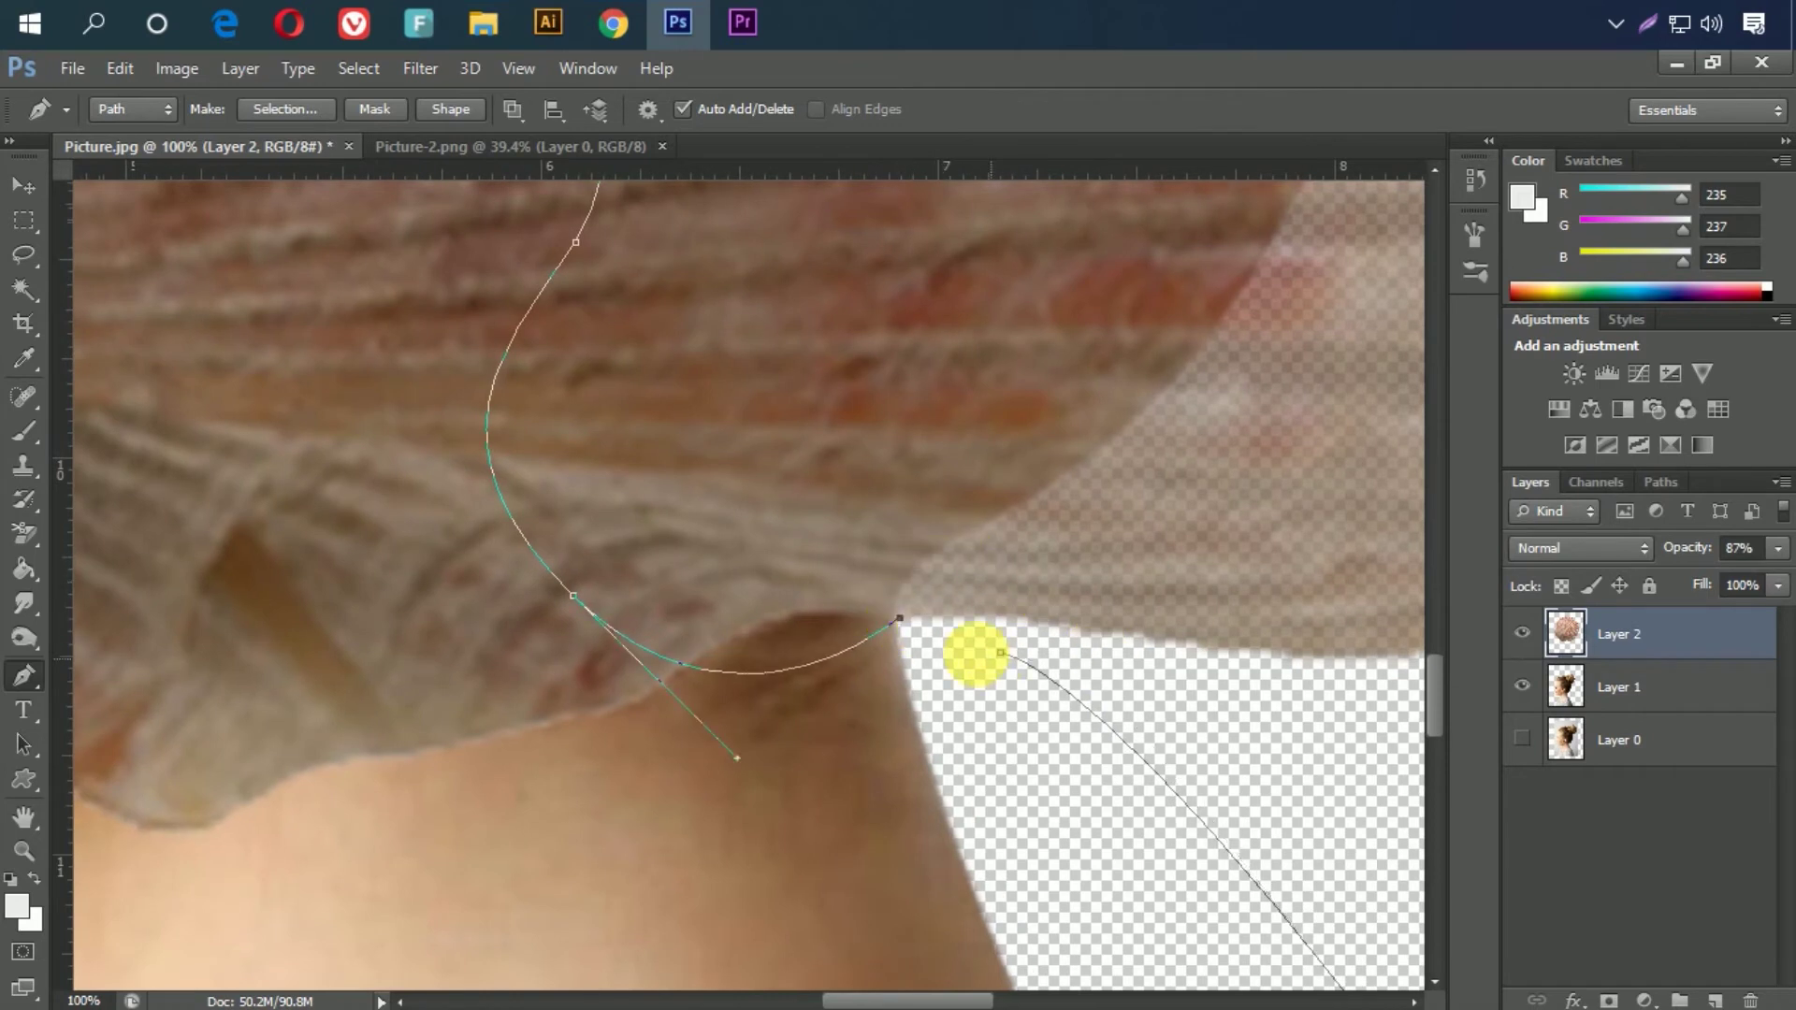
left_click(863, 619, "ctrl")
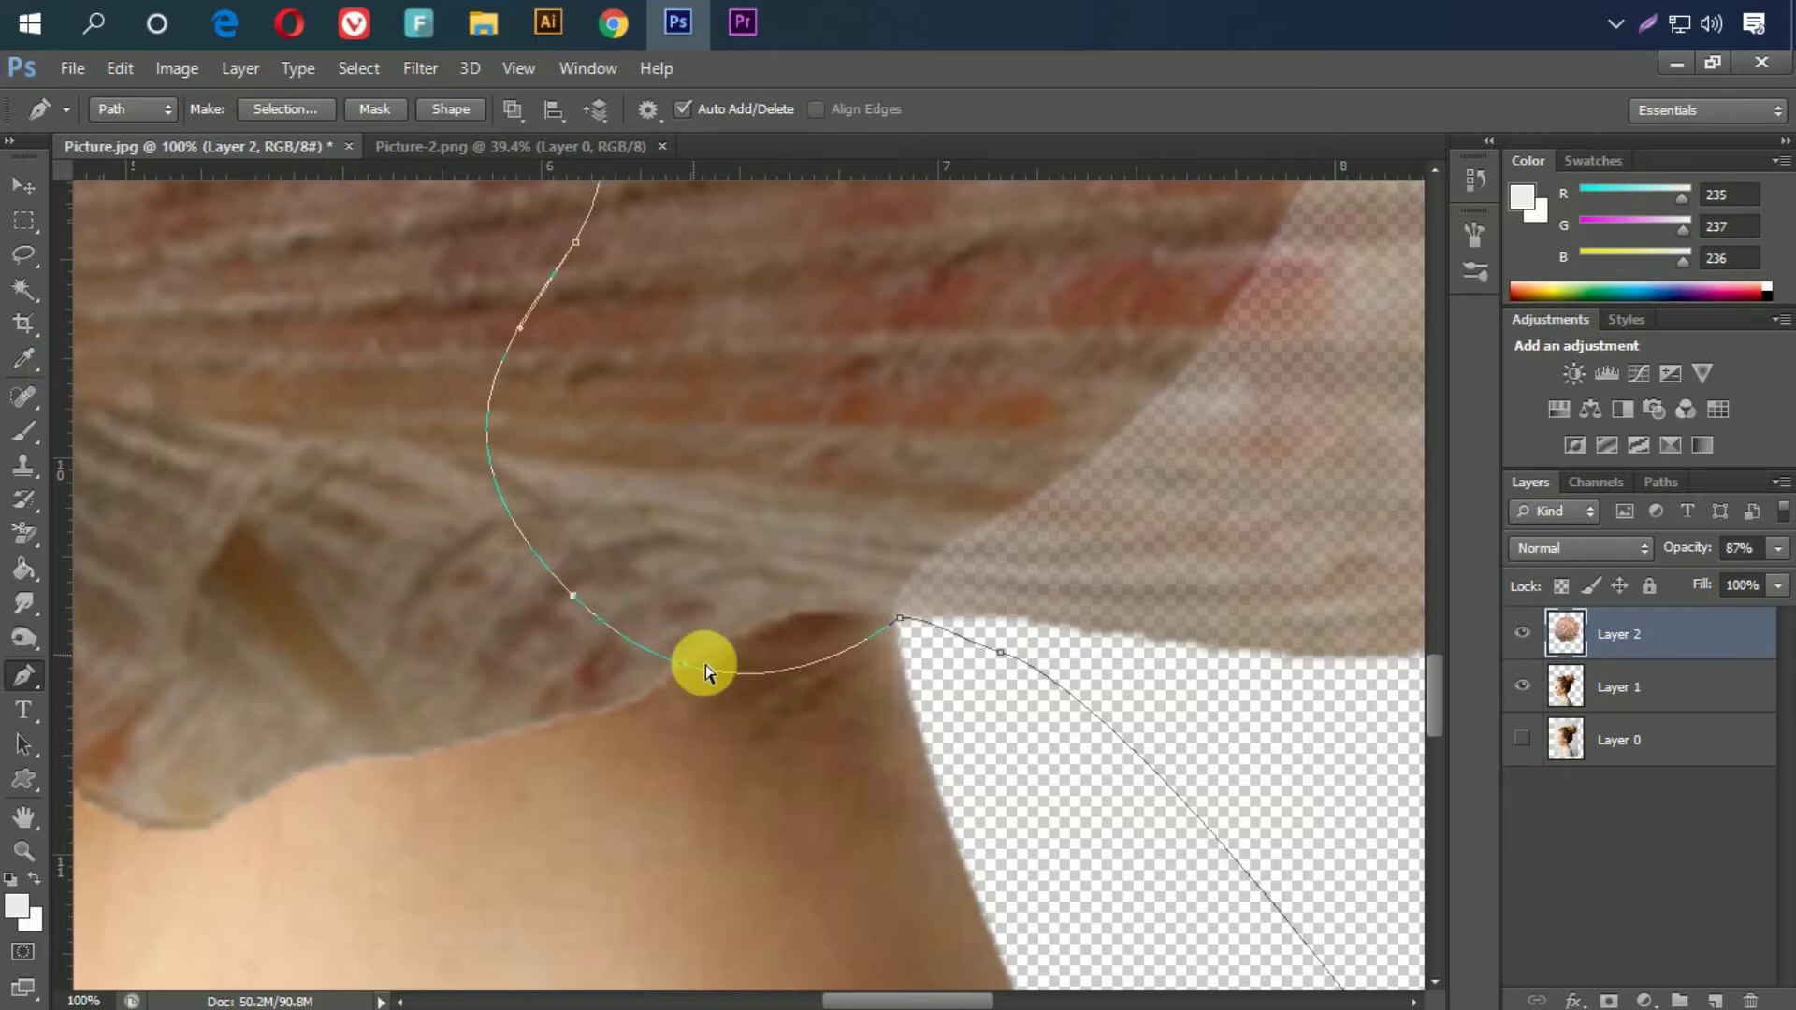
left_click(572, 595)
left_click_drag(809, 715, 739, 762)
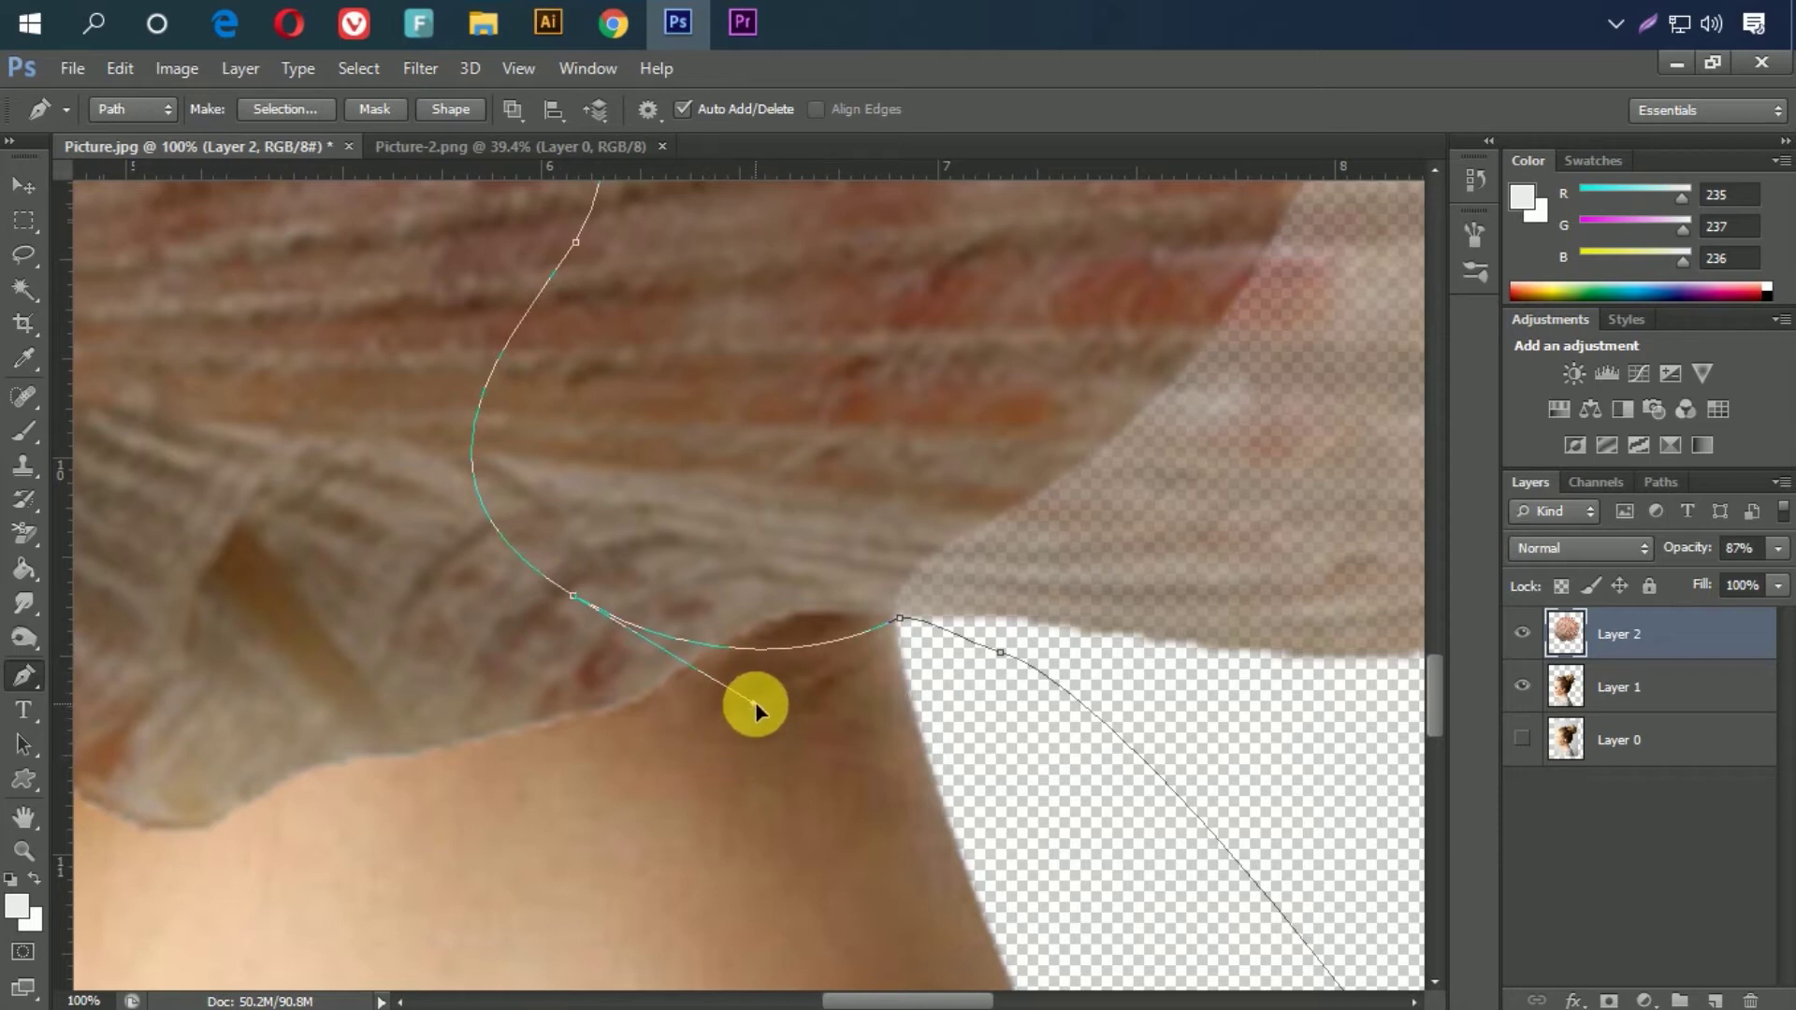
left_click_drag(748, 745, 714, 722)
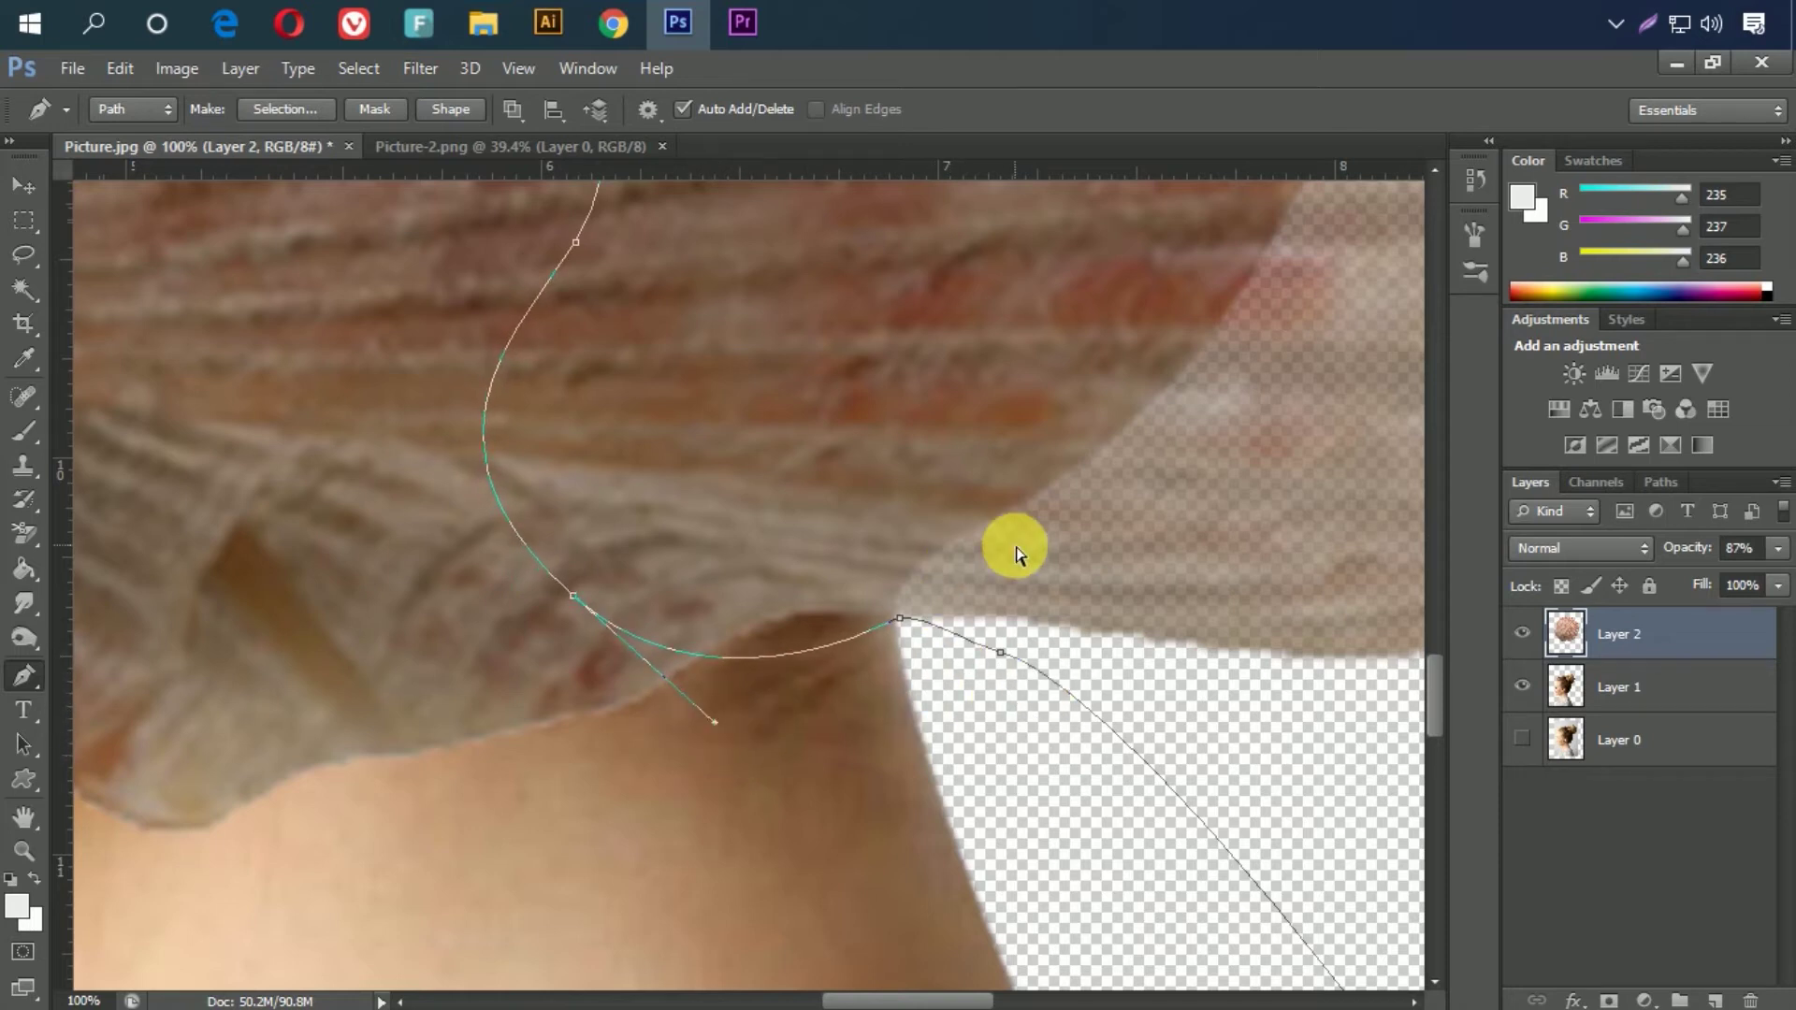
key("ctrl+0")
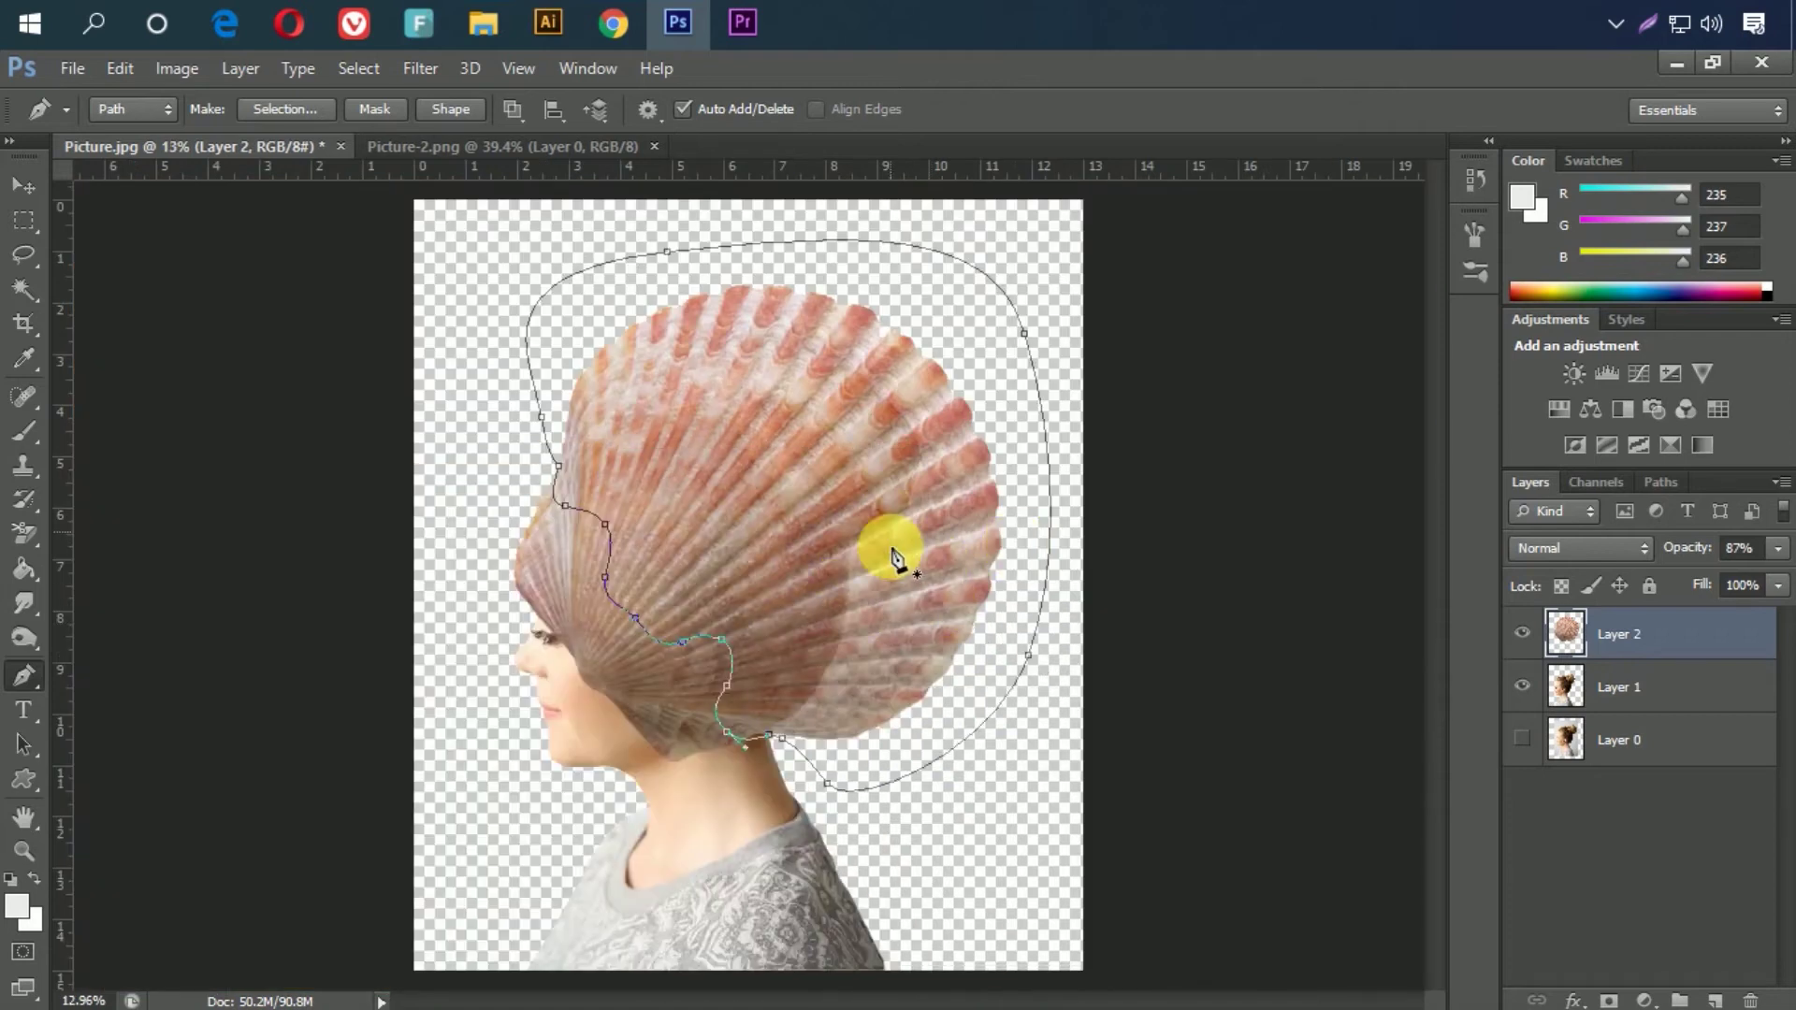
Step: Make a 2 px feathered selection from the path and add a layer mask to the shell
right_click(761, 406)
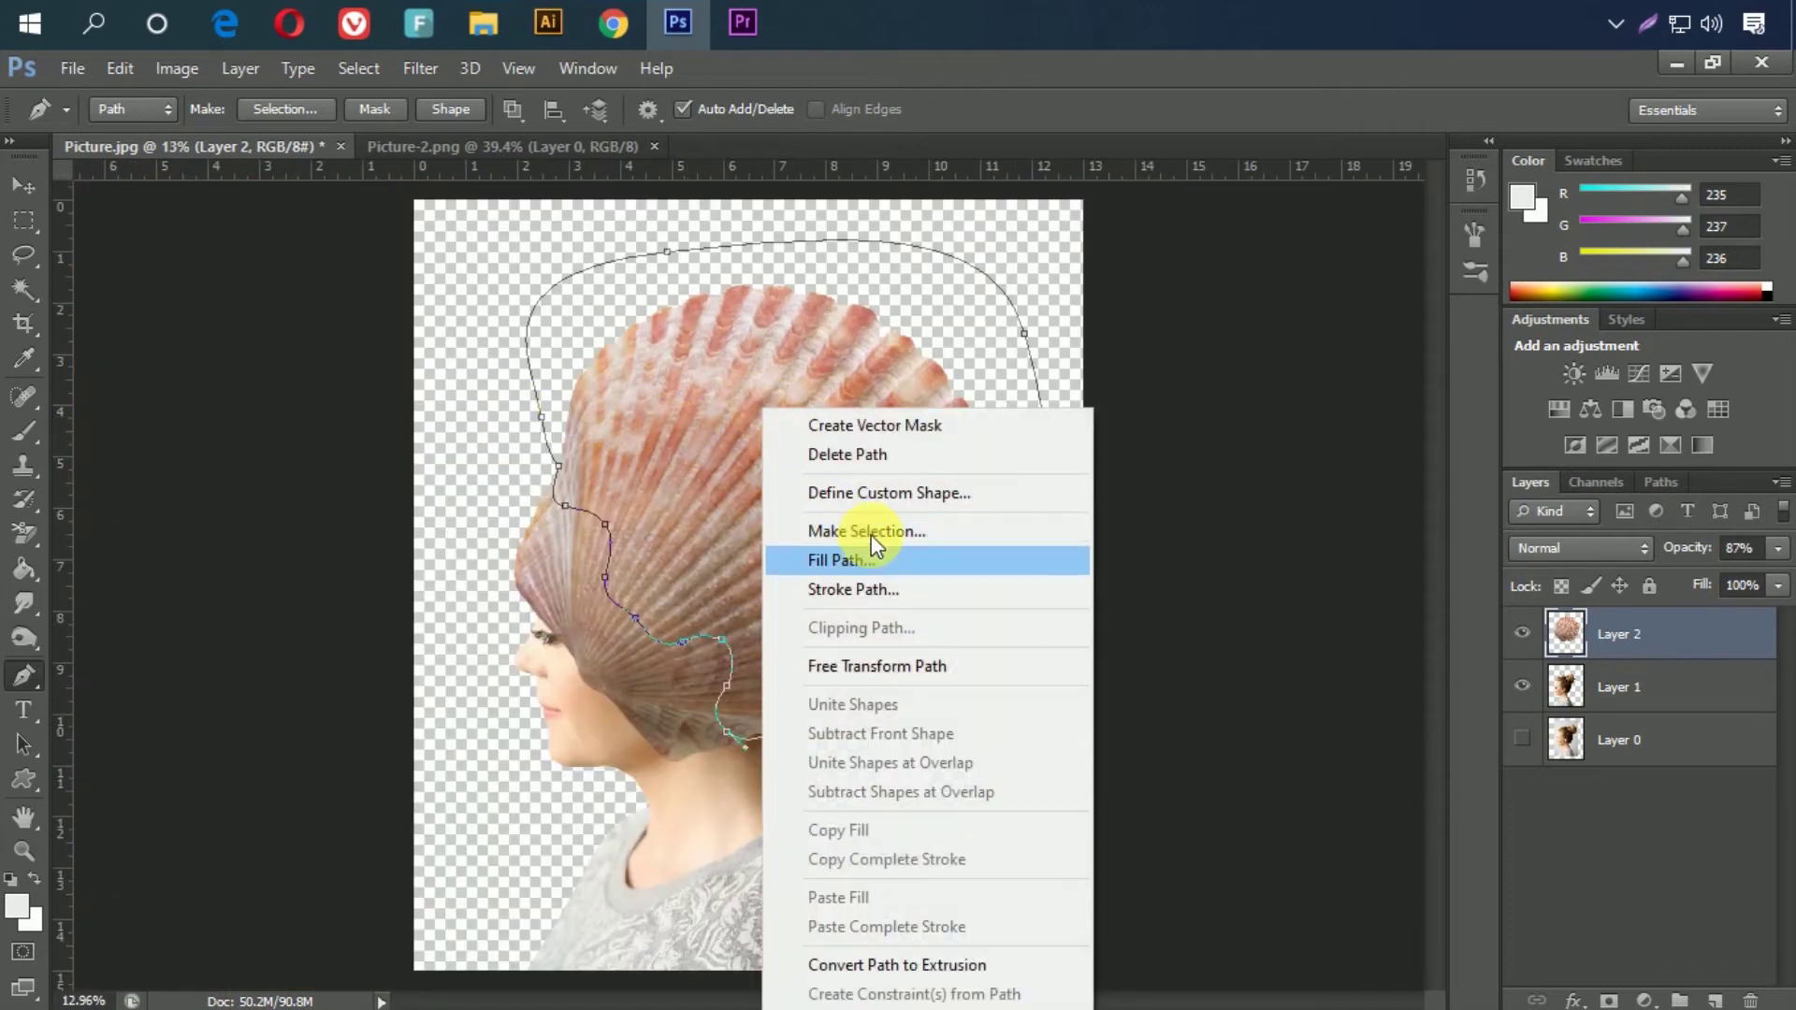
left_click(906, 531)
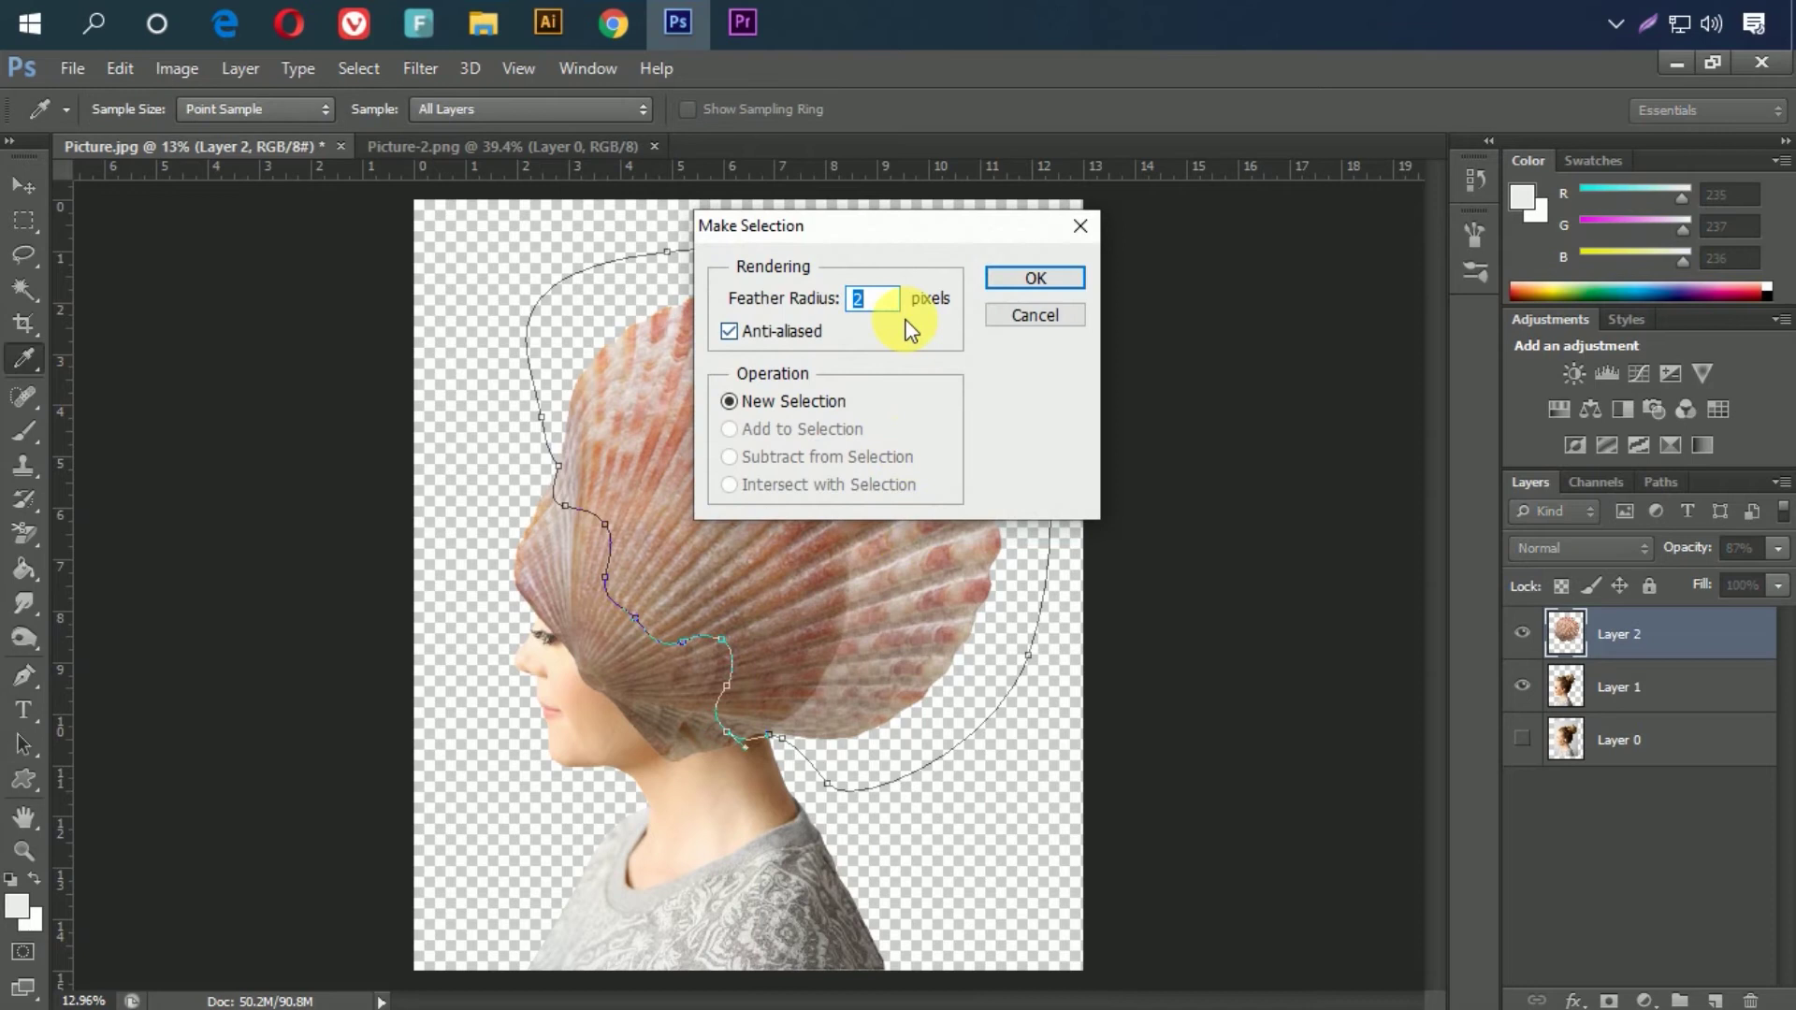
left_click(1034, 278)
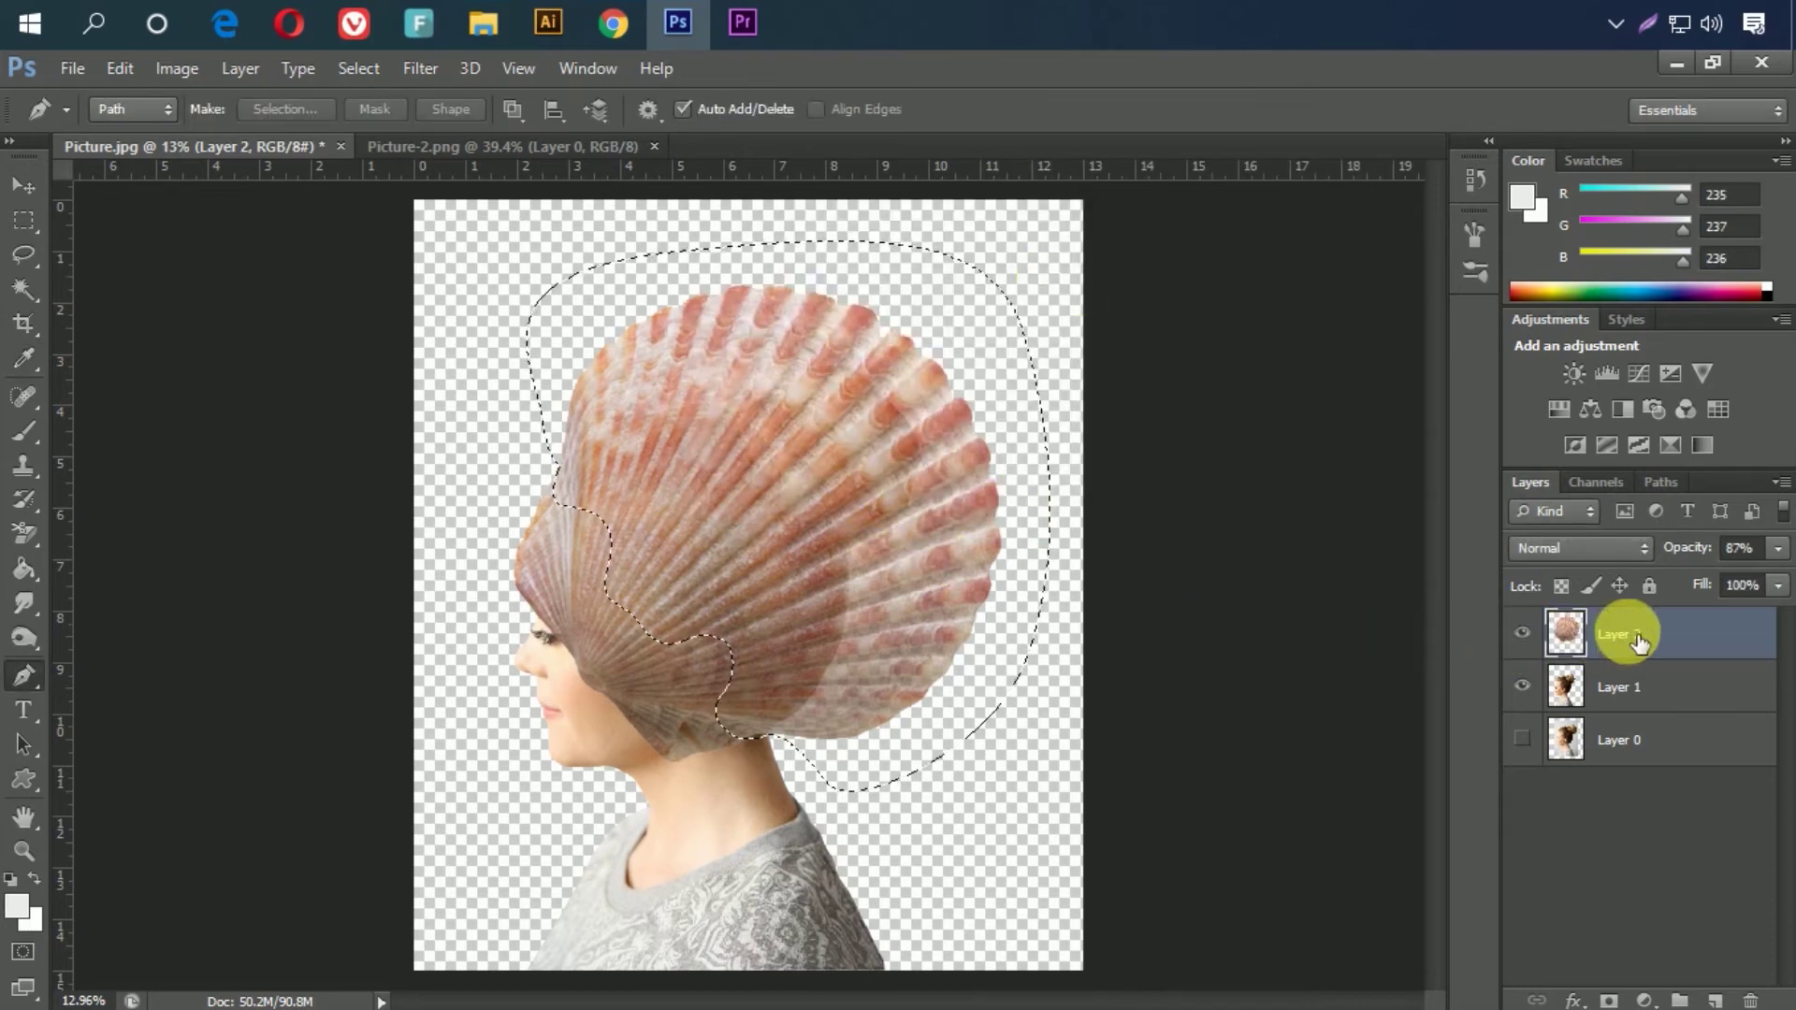
left_click(1609, 1000)
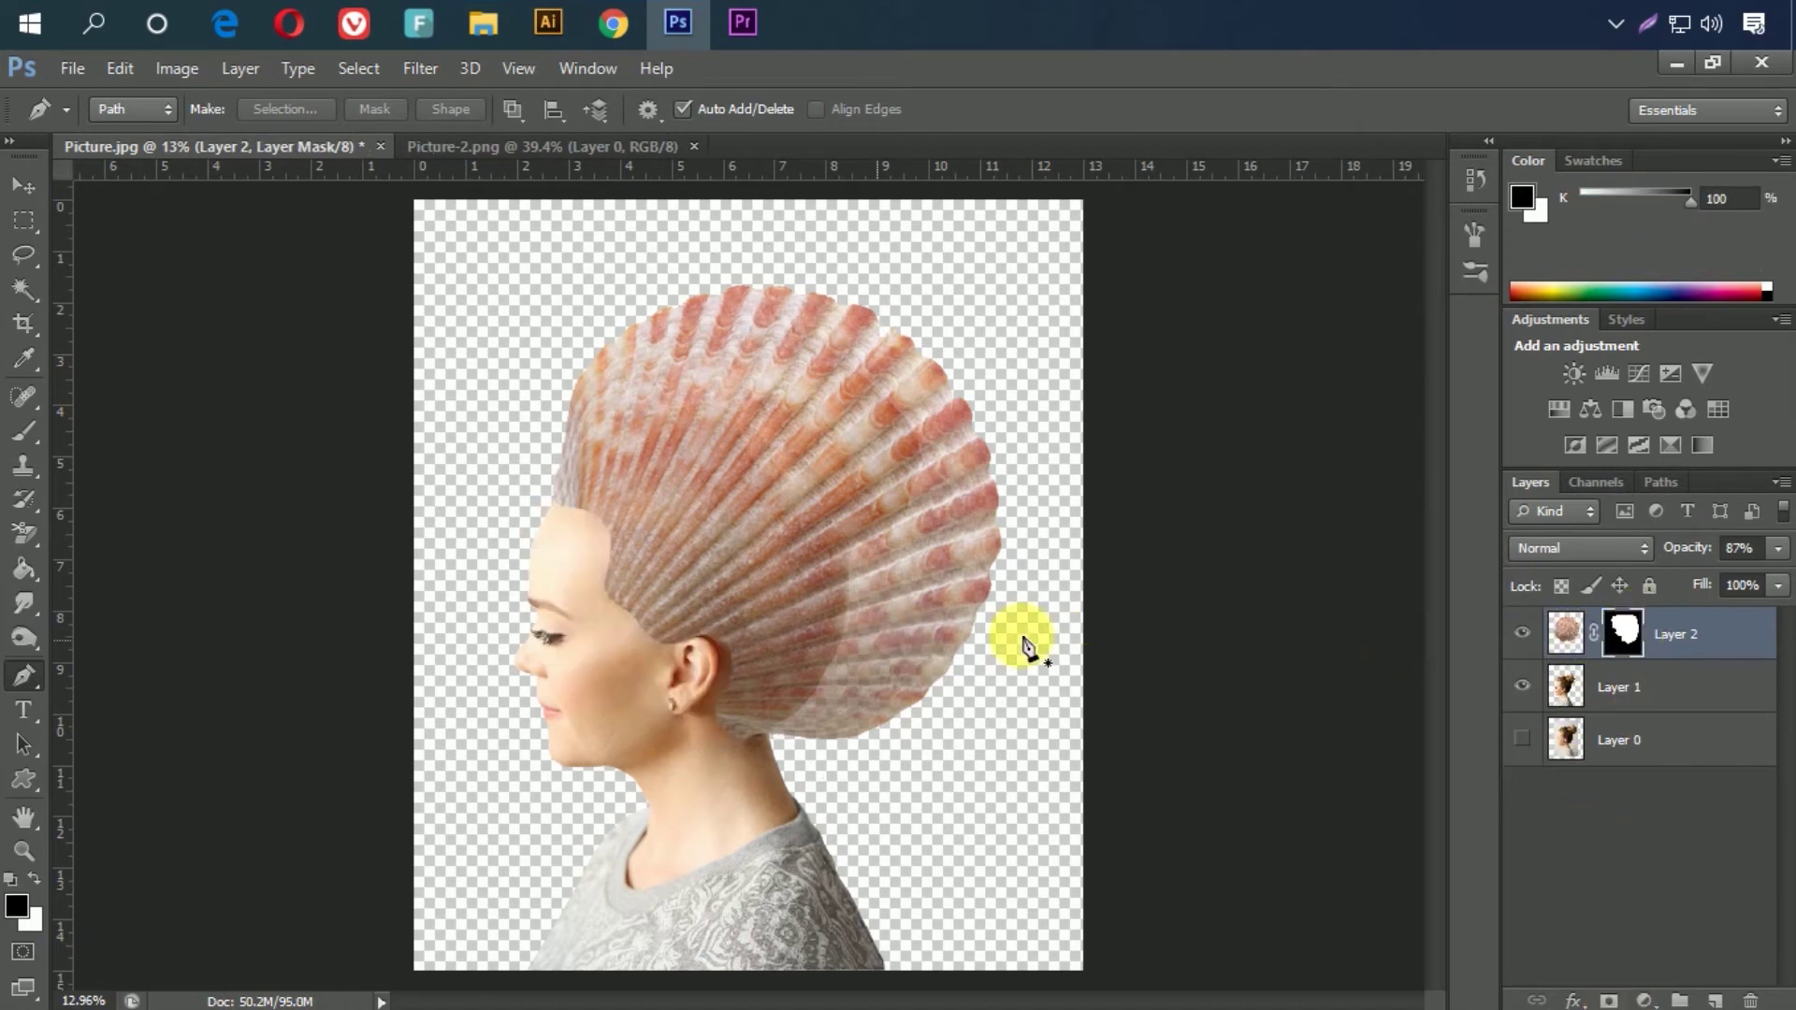
Step: Set Layer 2 to 100% opacity, zoom in closely on the ear, and switch to the Brush tool
left_click_drag(1684, 549, 1782, 548)
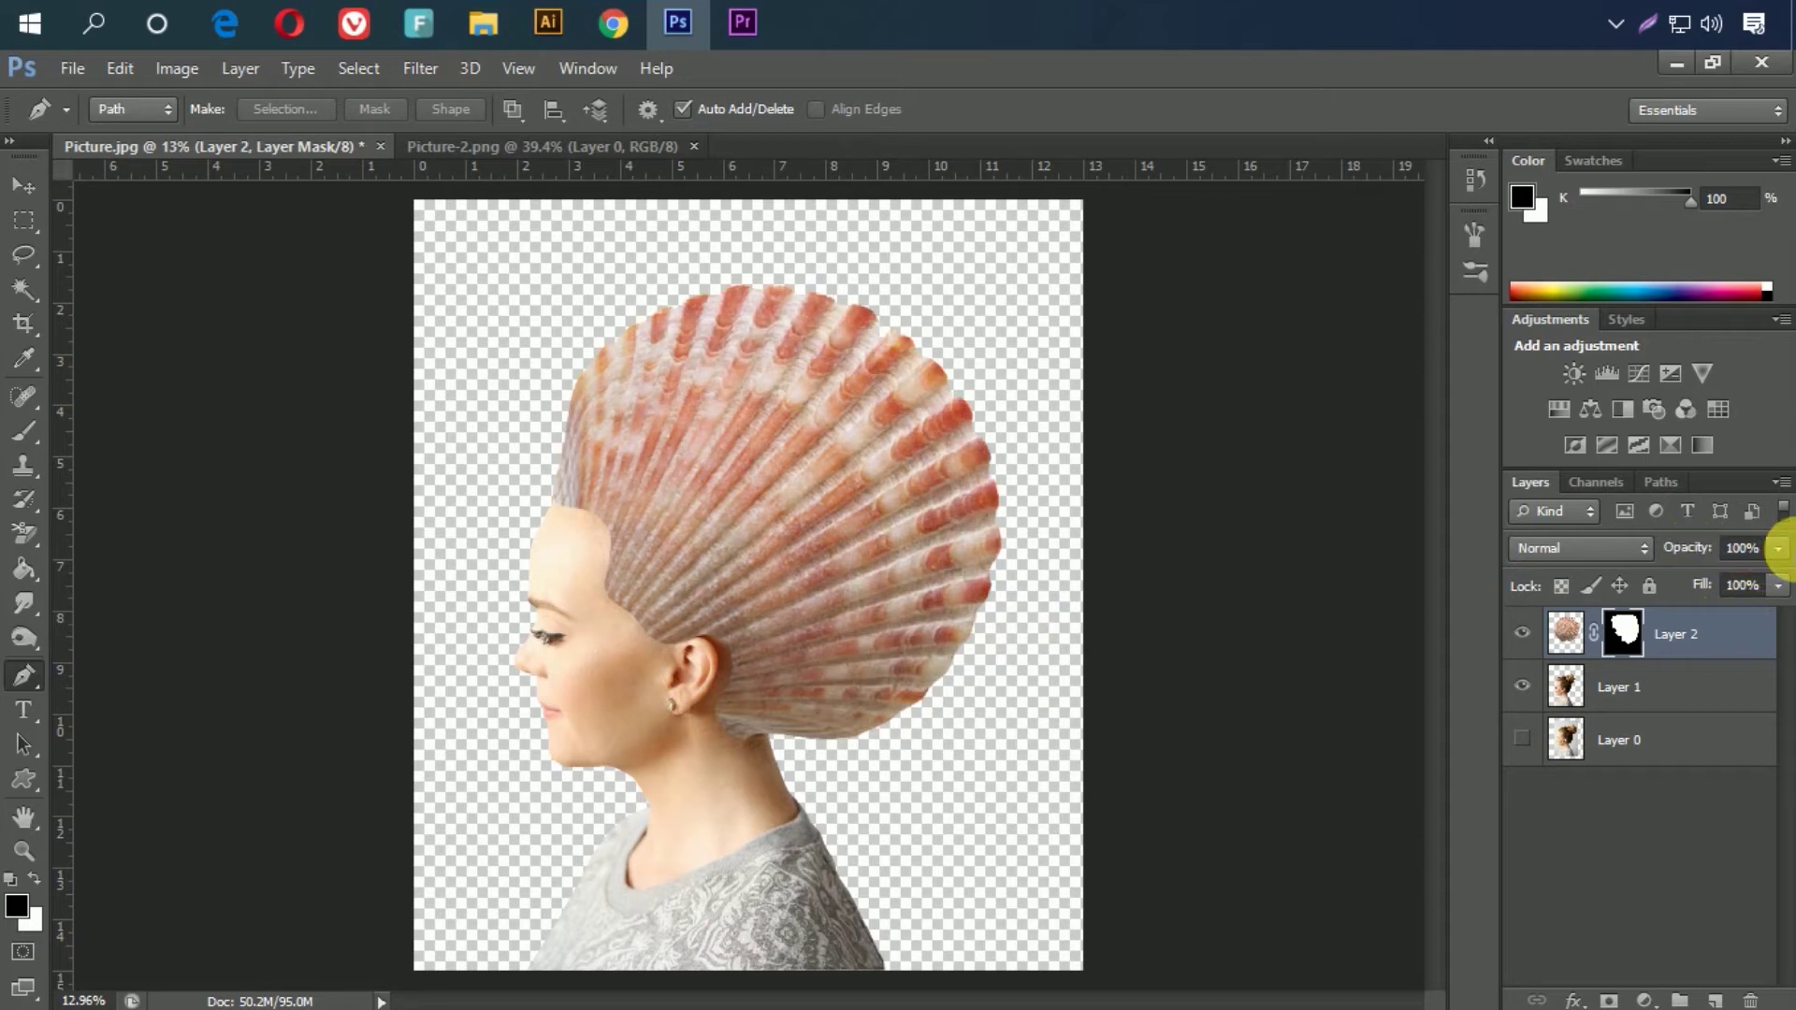
left_click_drag(584, 589, 938, 802)
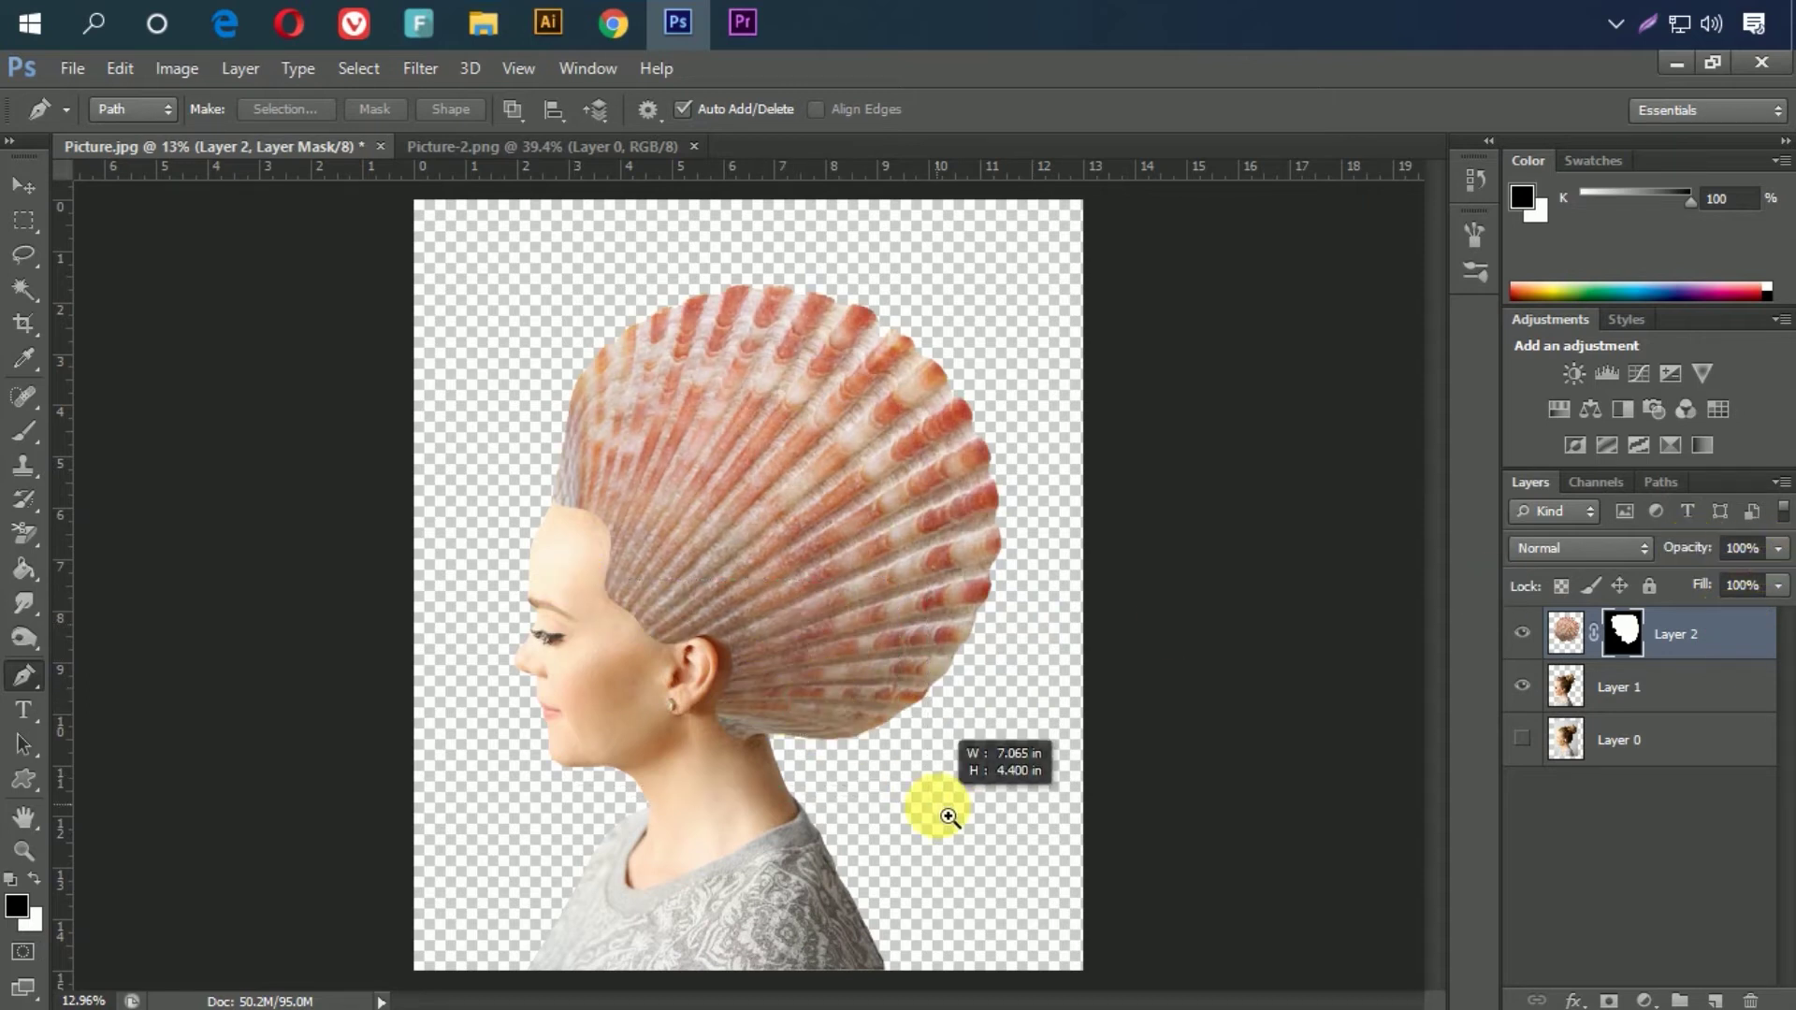
left_click_drag(341, 402, 1145, 854)
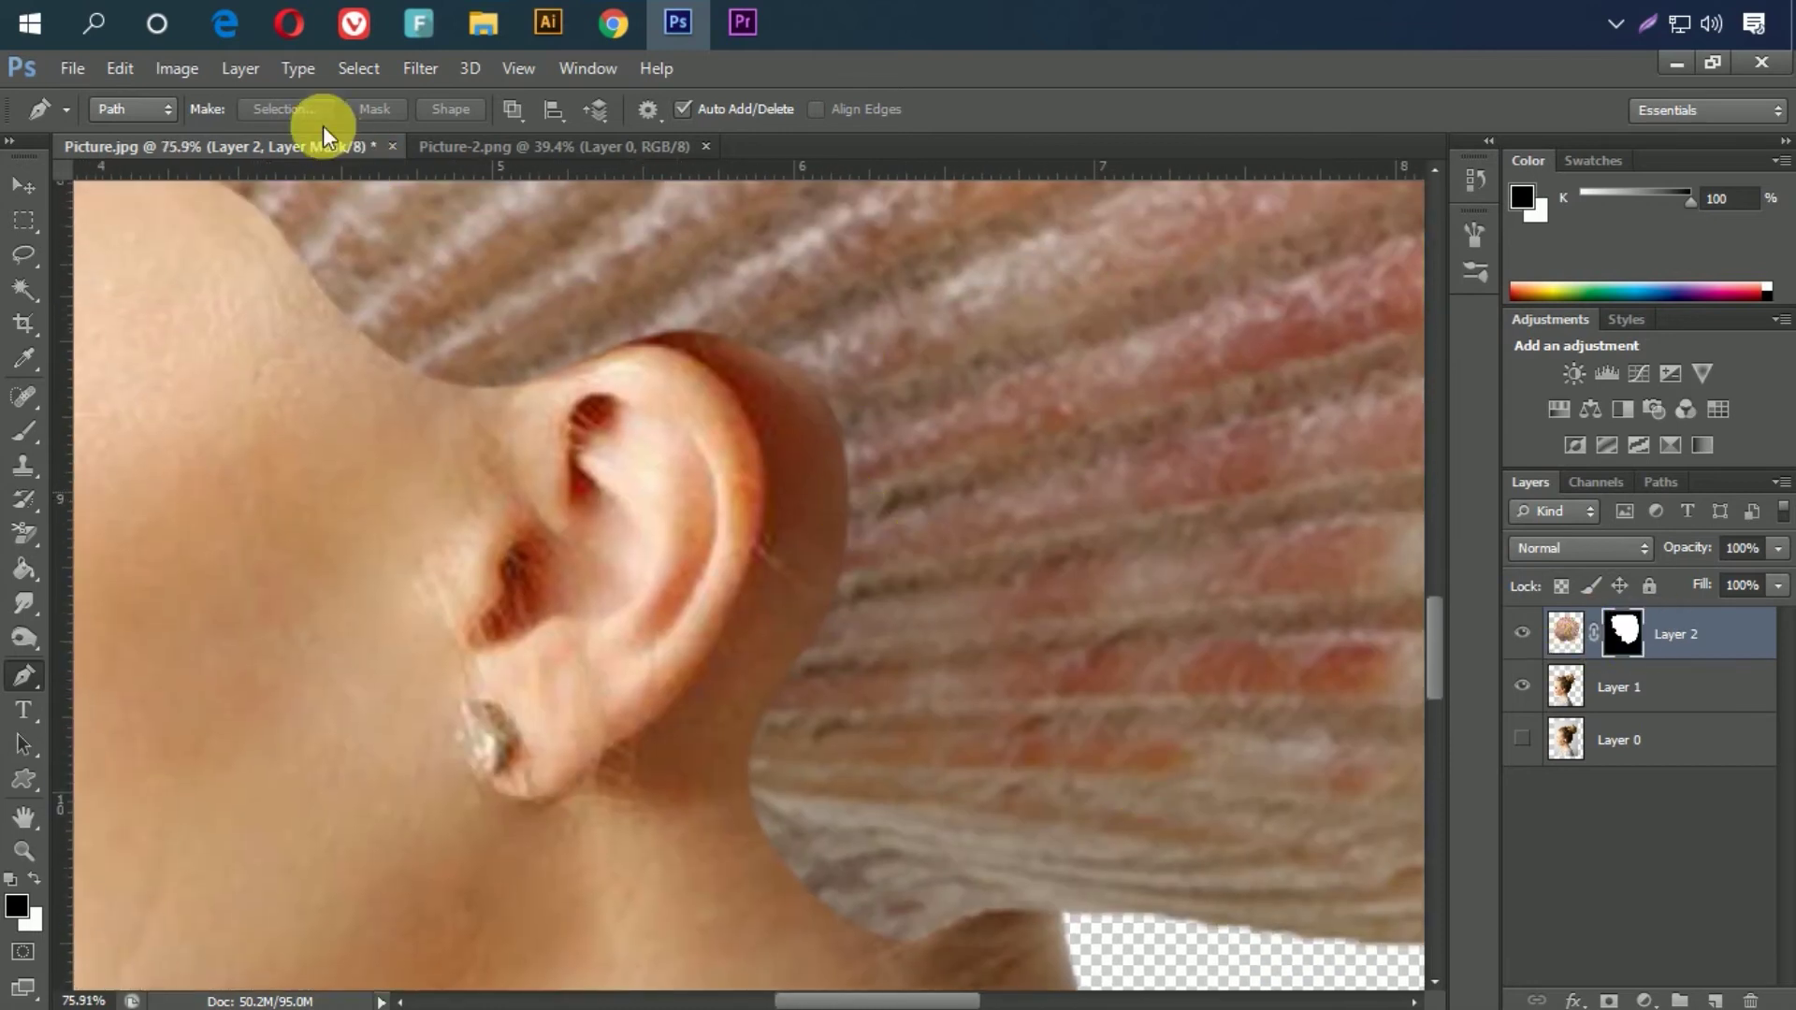
left_click(28, 432)
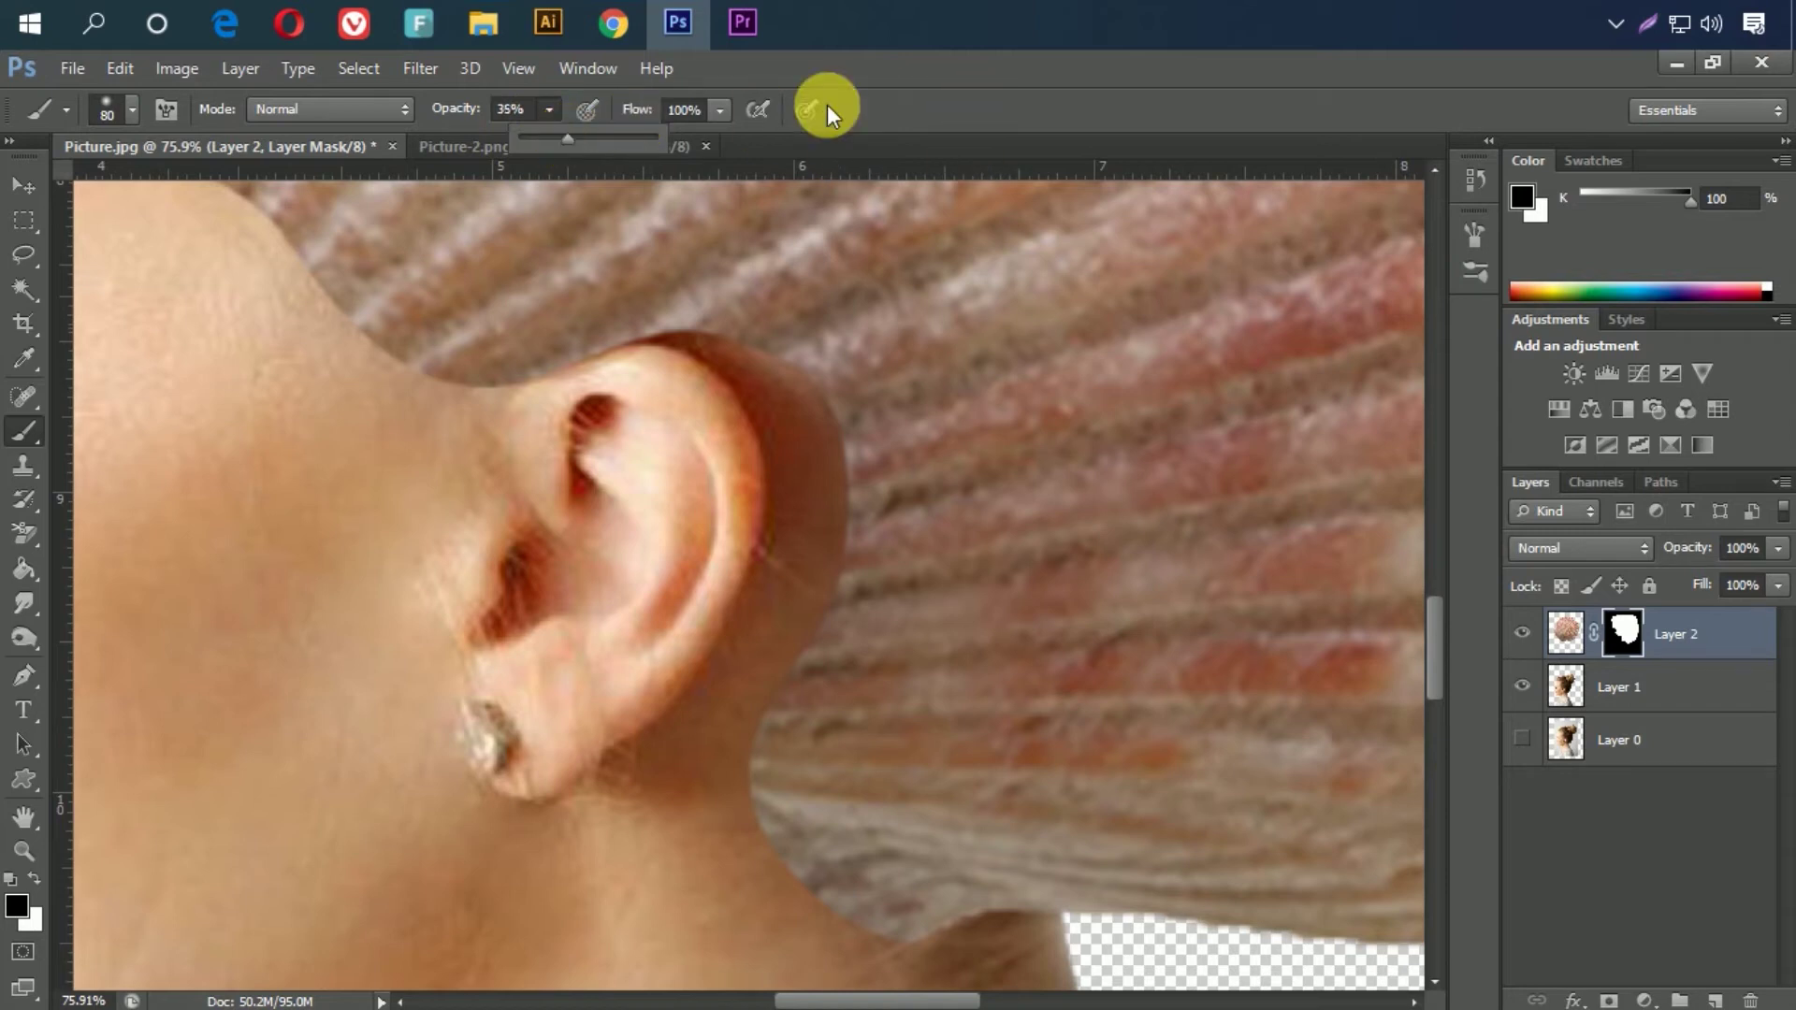
Step: Keep brush flow at 100% and paint white on the mask to reveal shell hair along the neck
left_click(720, 110)
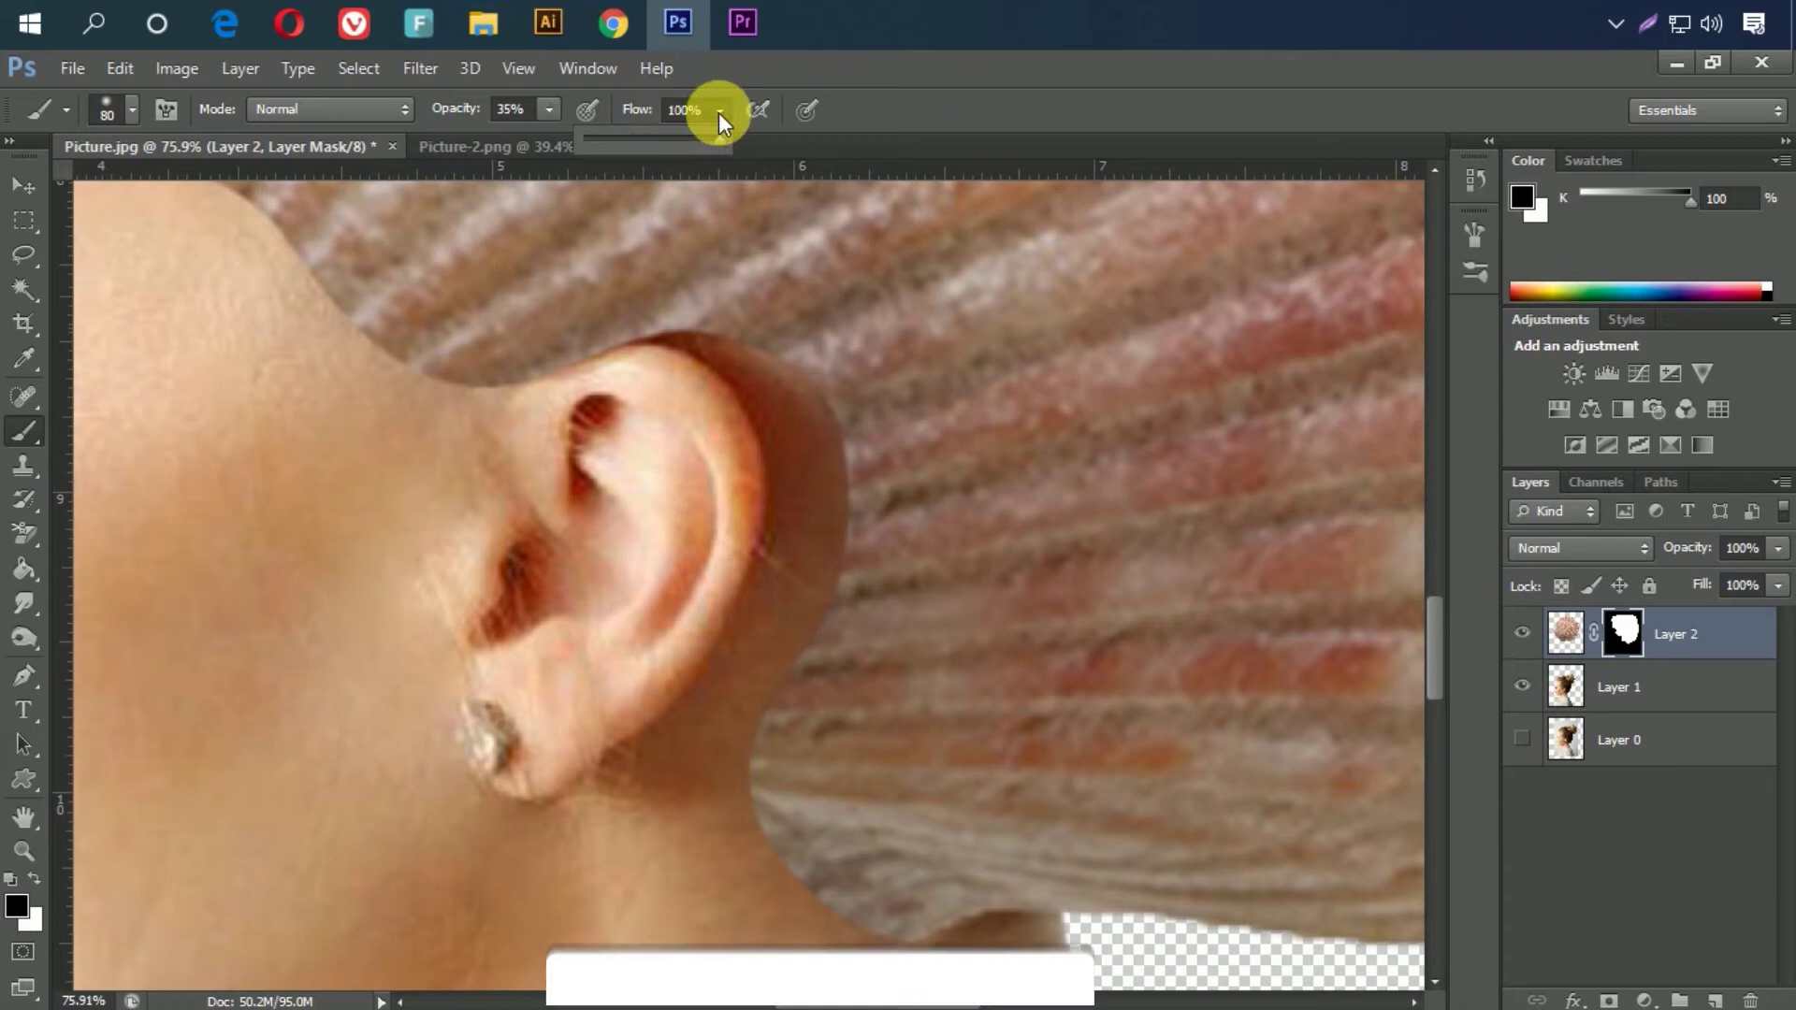
left_click(722, 110)
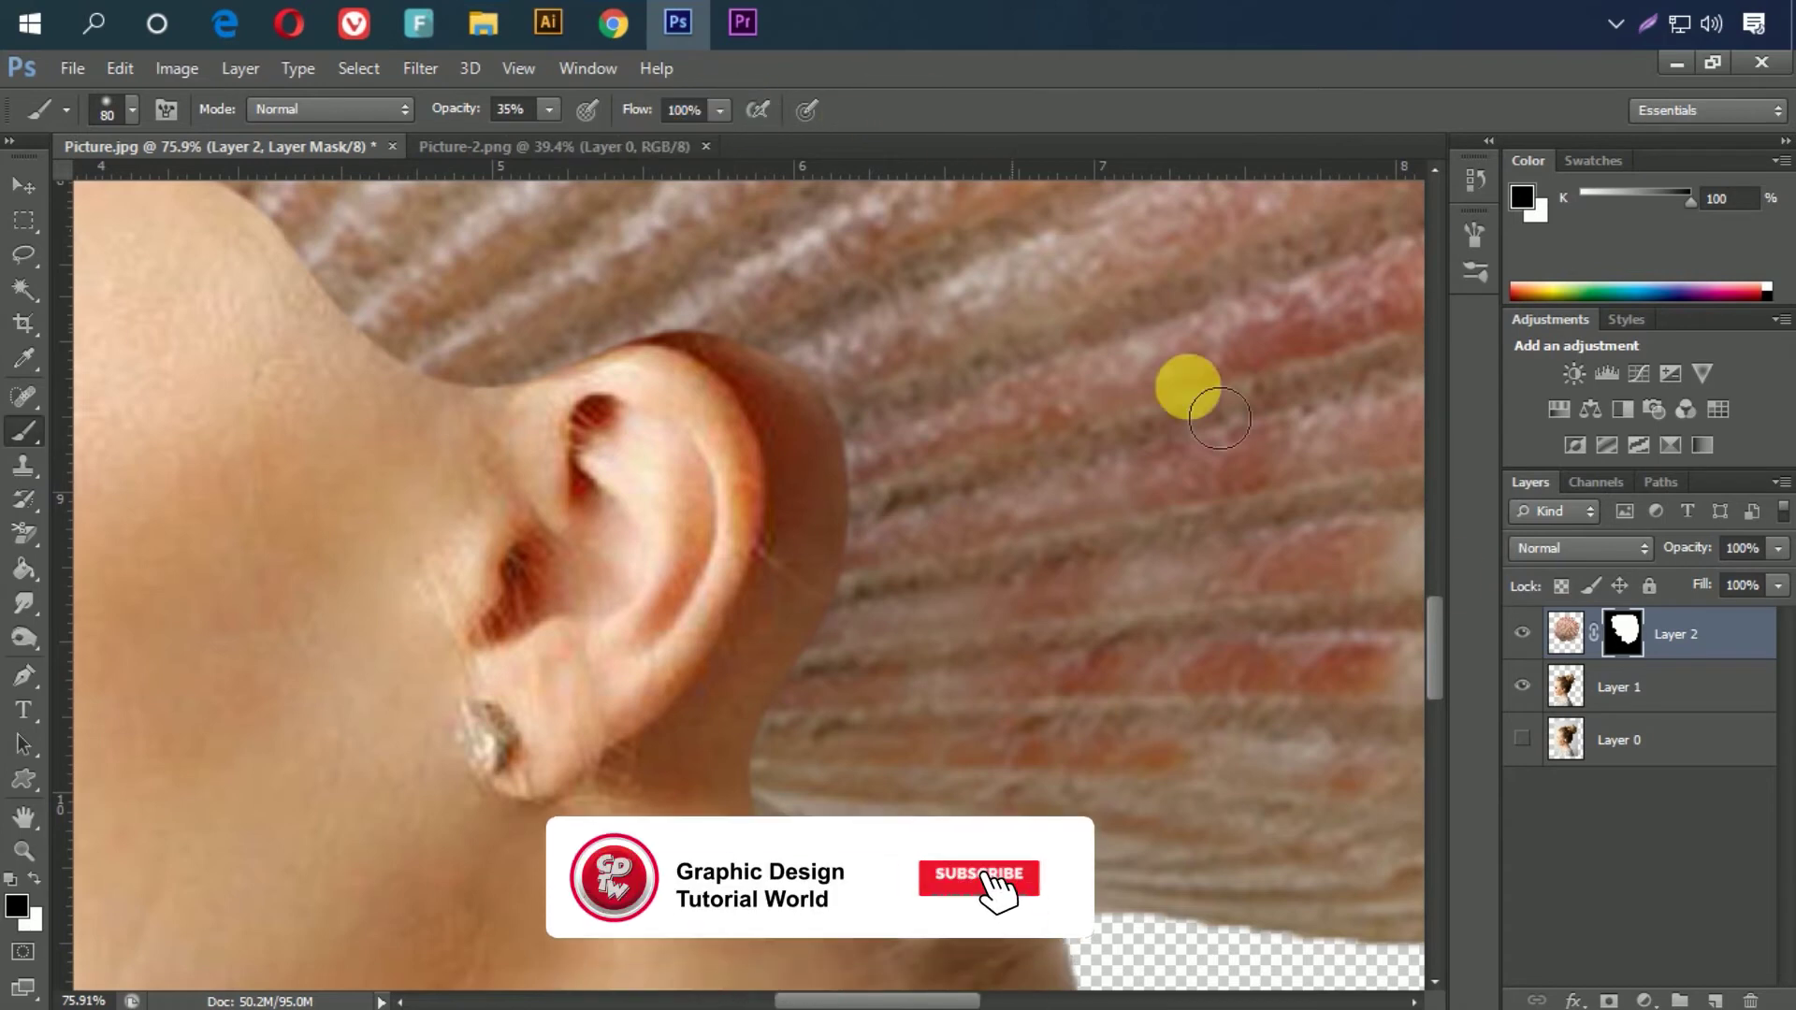
scroll(814, 655, "down", 3)
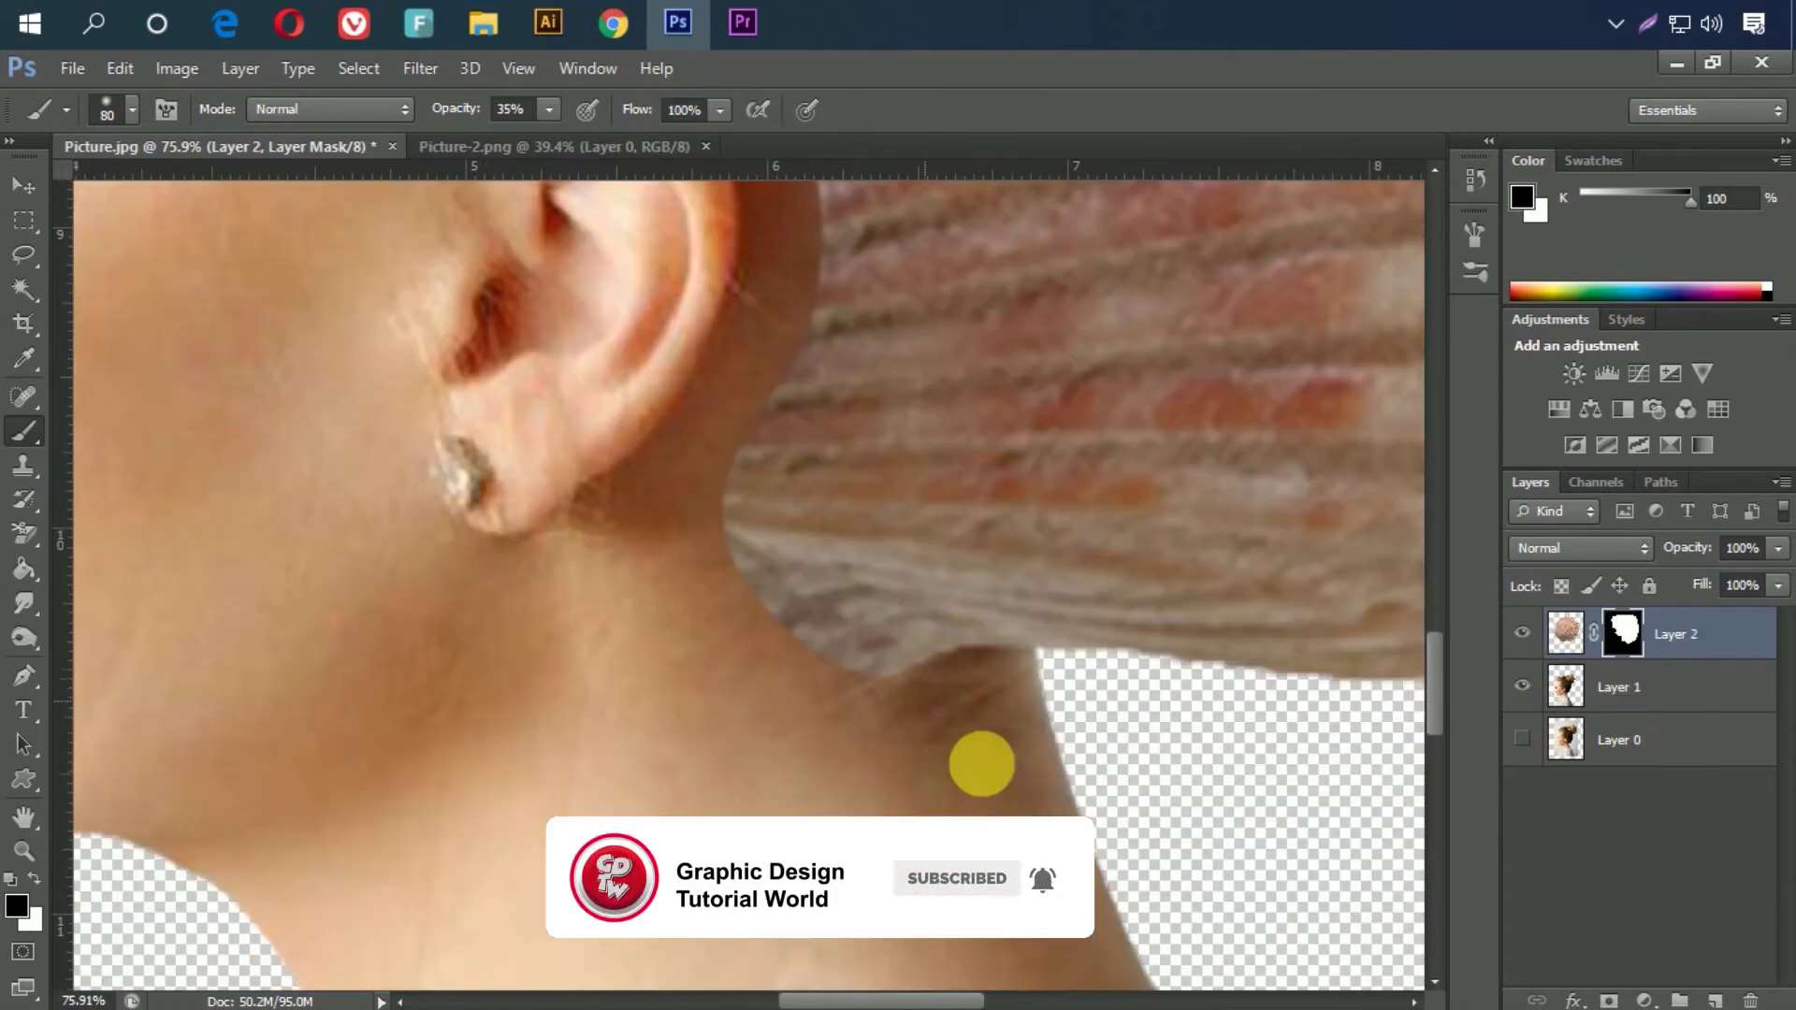
left_click(902, 730)
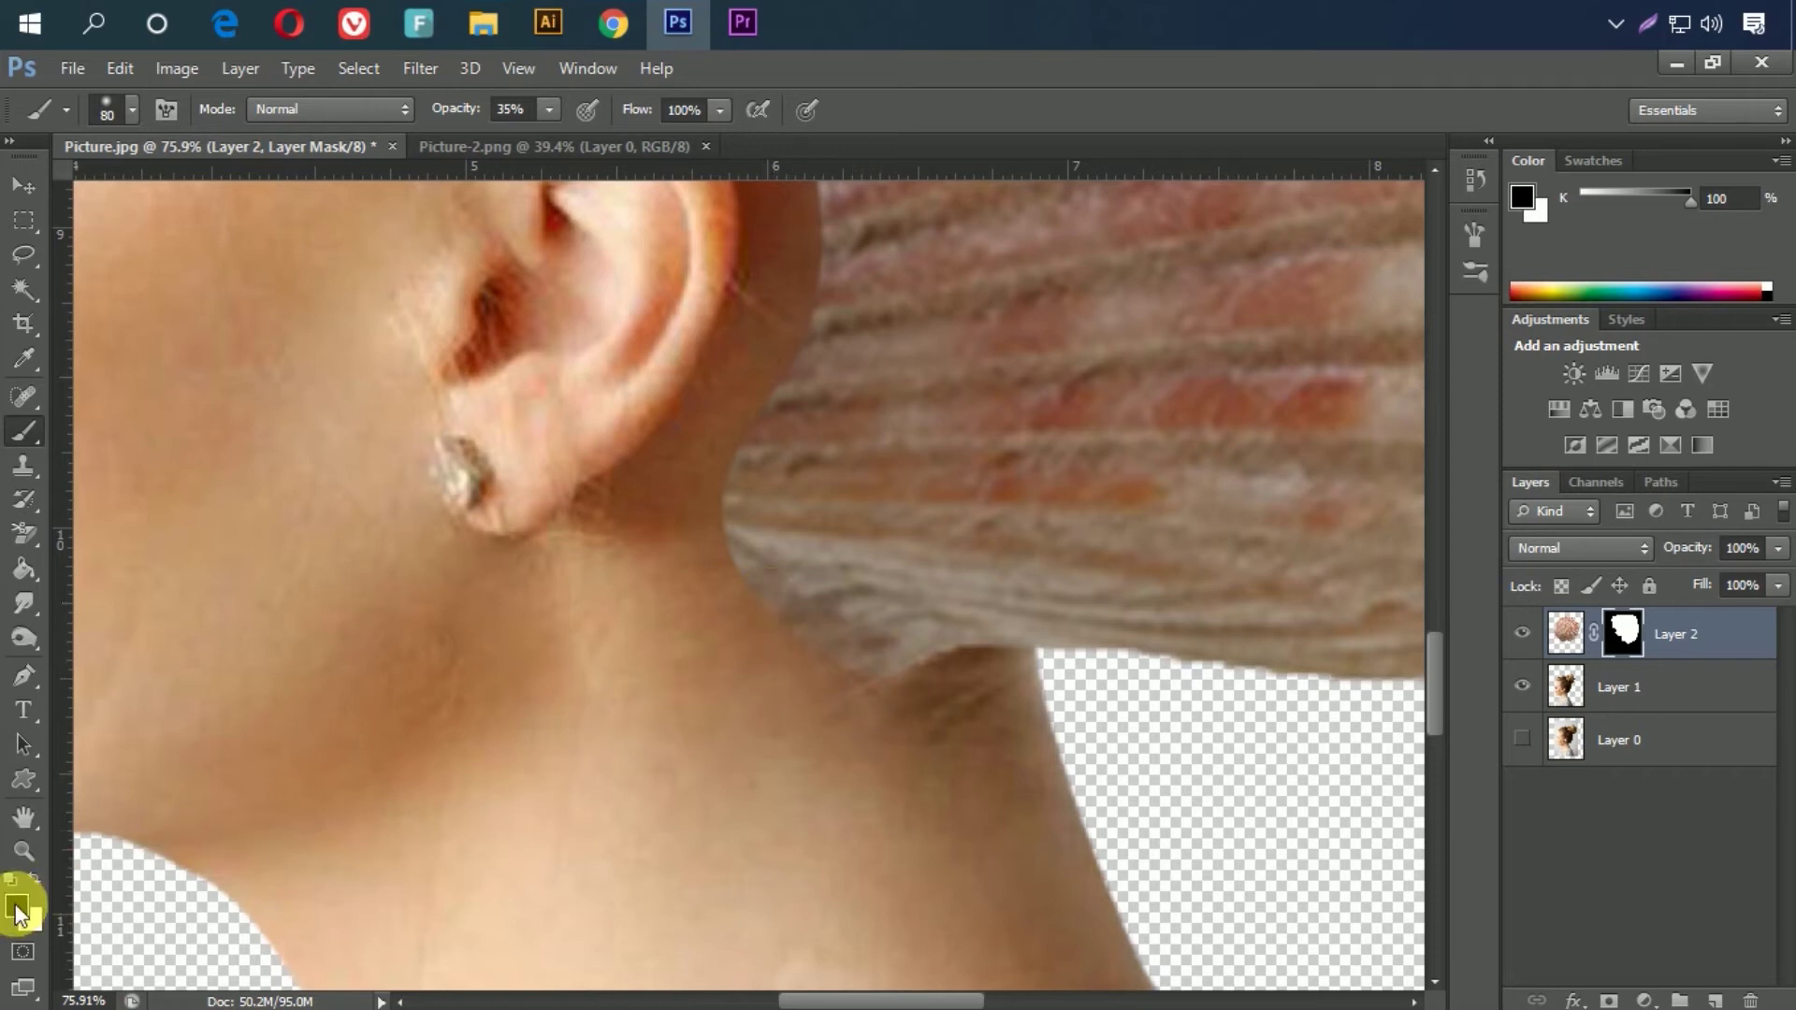
left_click(34, 881)
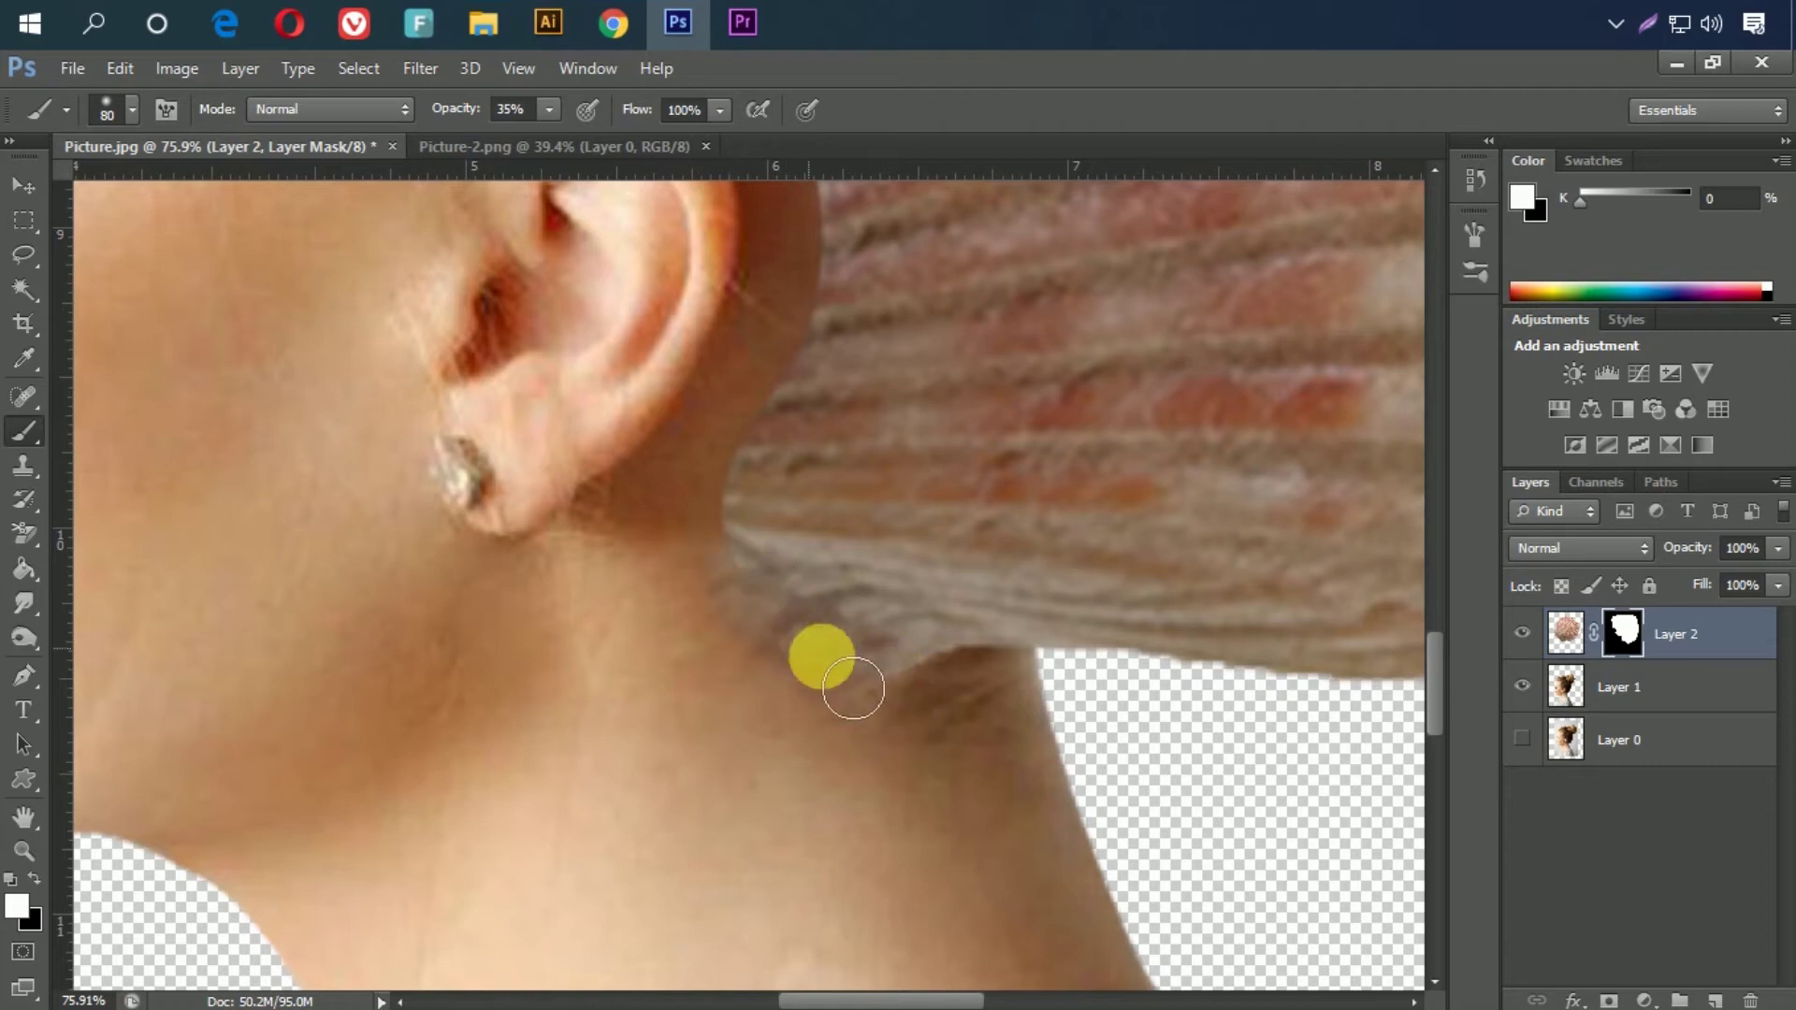
mouse_move(790, 622)
left_mouse_down()
mouse_move(766, 477)
mouse_move(793, 457)
mouse_move(773, 472)
mouse_move(867, 661)
mouse_move(922, 689)
mouse_move(857, 690)
mouse_move(744, 544)
left_mouse_up()
Step: Blend the shell hair edge behind the ear on Layer 2's mask
scroll(743, 544, "up", 5)
scroll(744, 544, "up", 1)
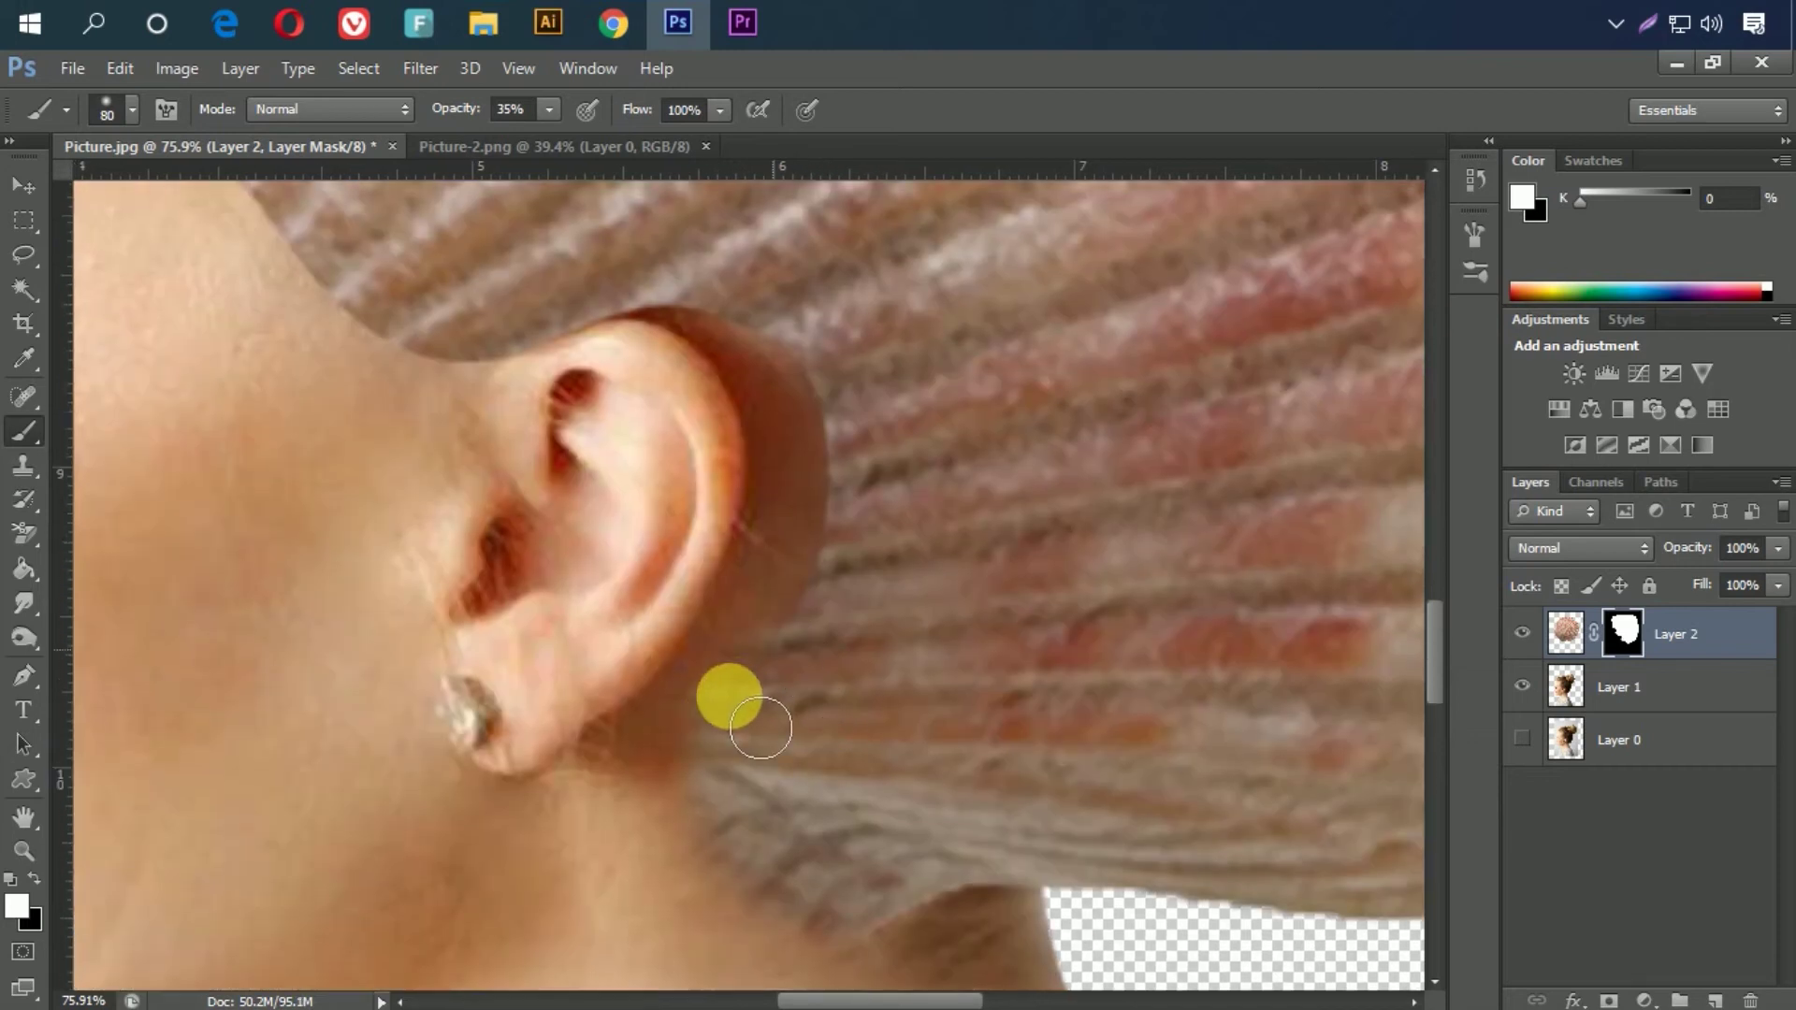
mouse_move(832, 615)
left_mouse_down()
mouse_move(845, 473)
mouse_move(829, 409)
mouse_move(832, 582)
mouse_move(793, 673)
mouse_move(825, 433)
mouse_move(865, 462)
left_mouse_up()
mouse_move(744, 800)
left_mouse_down()
mouse_move(742, 822)
mouse_move(794, 608)
mouse_move(725, 822)
left_mouse_up()
left_click_drag(801, 542, 791, 774)
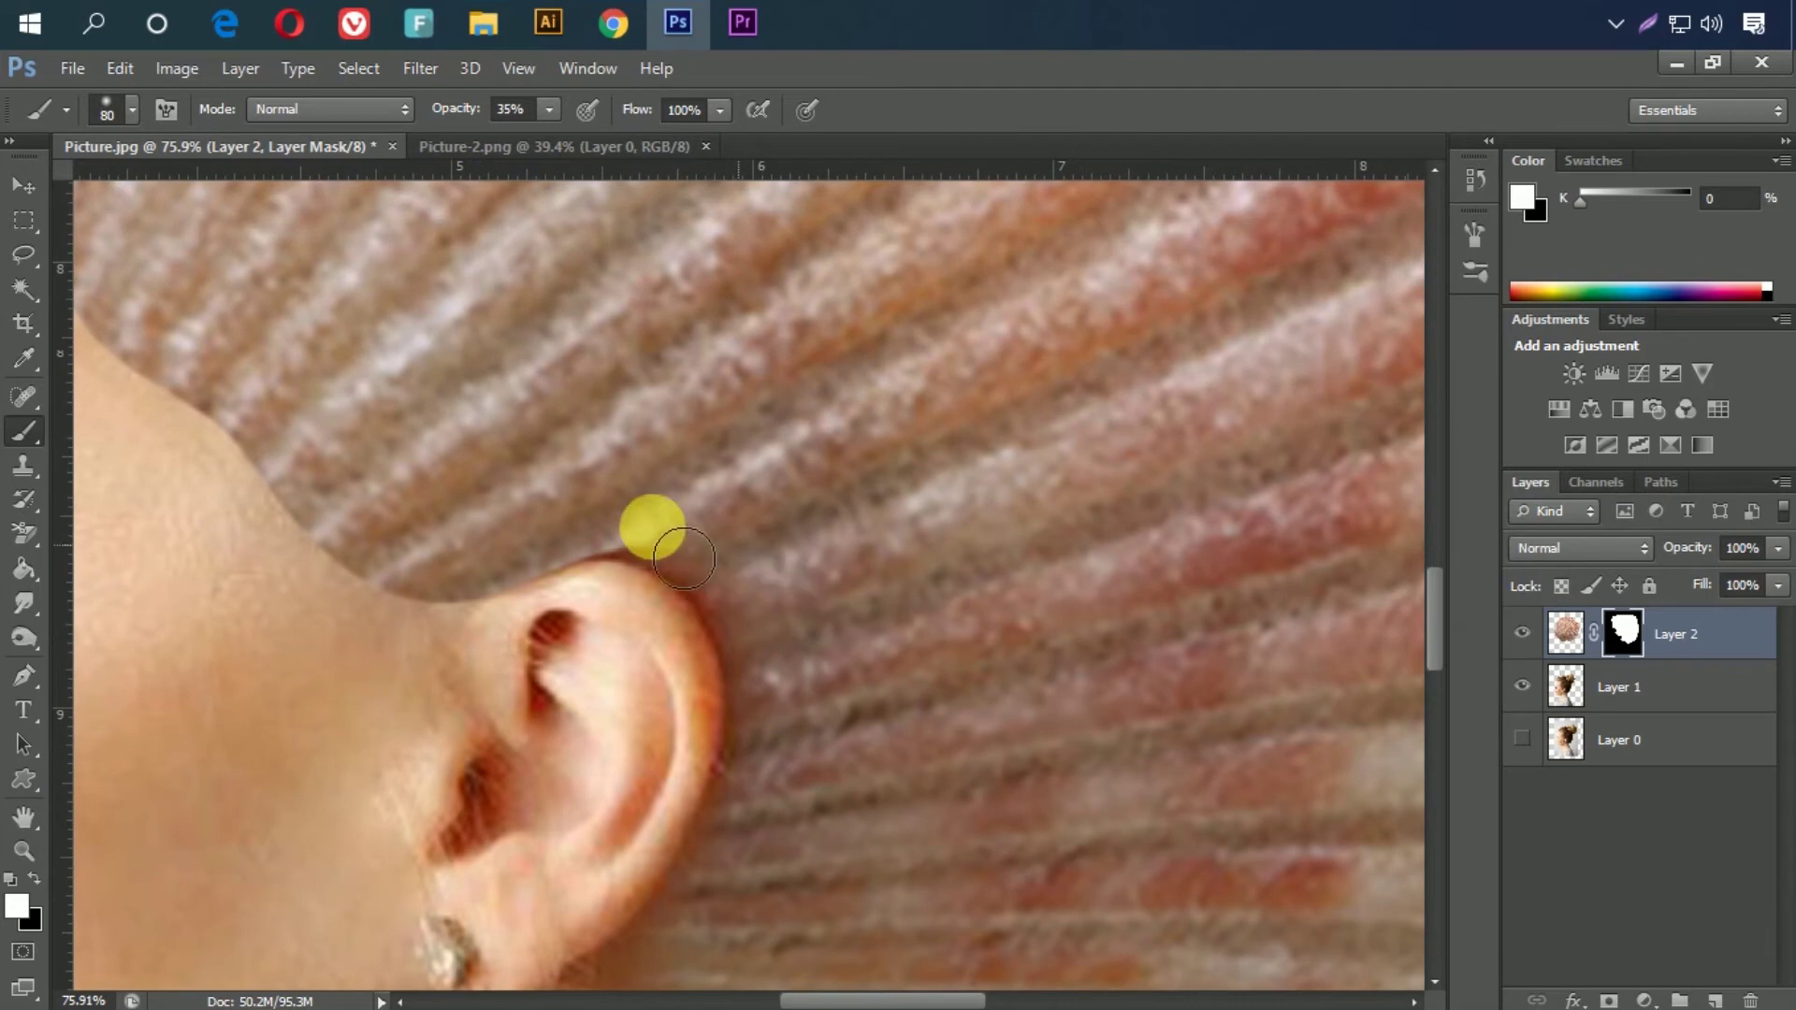
left_click_drag(756, 609, 784, 637)
mouse_move(654, 540)
left_mouse_down()
mouse_move(710, 642)
mouse_move(976, 563)
left_mouse_up()
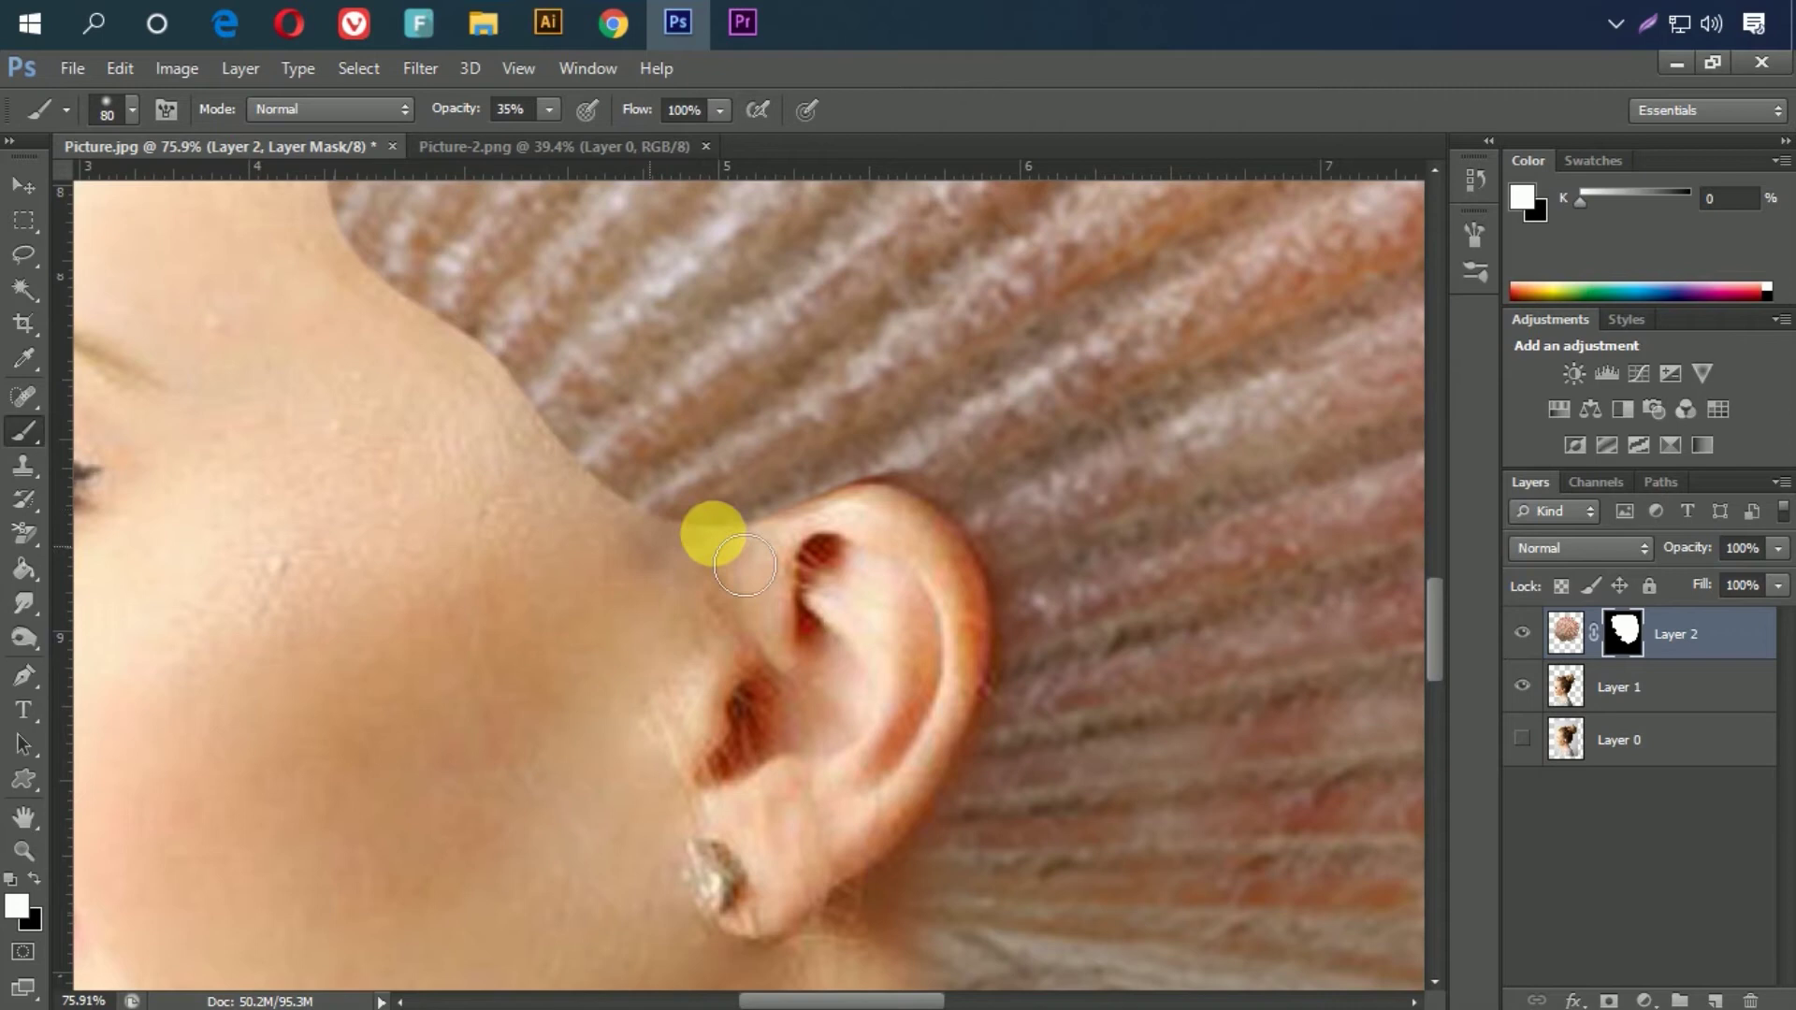
left_click_drag(767, 540, 865, 505)
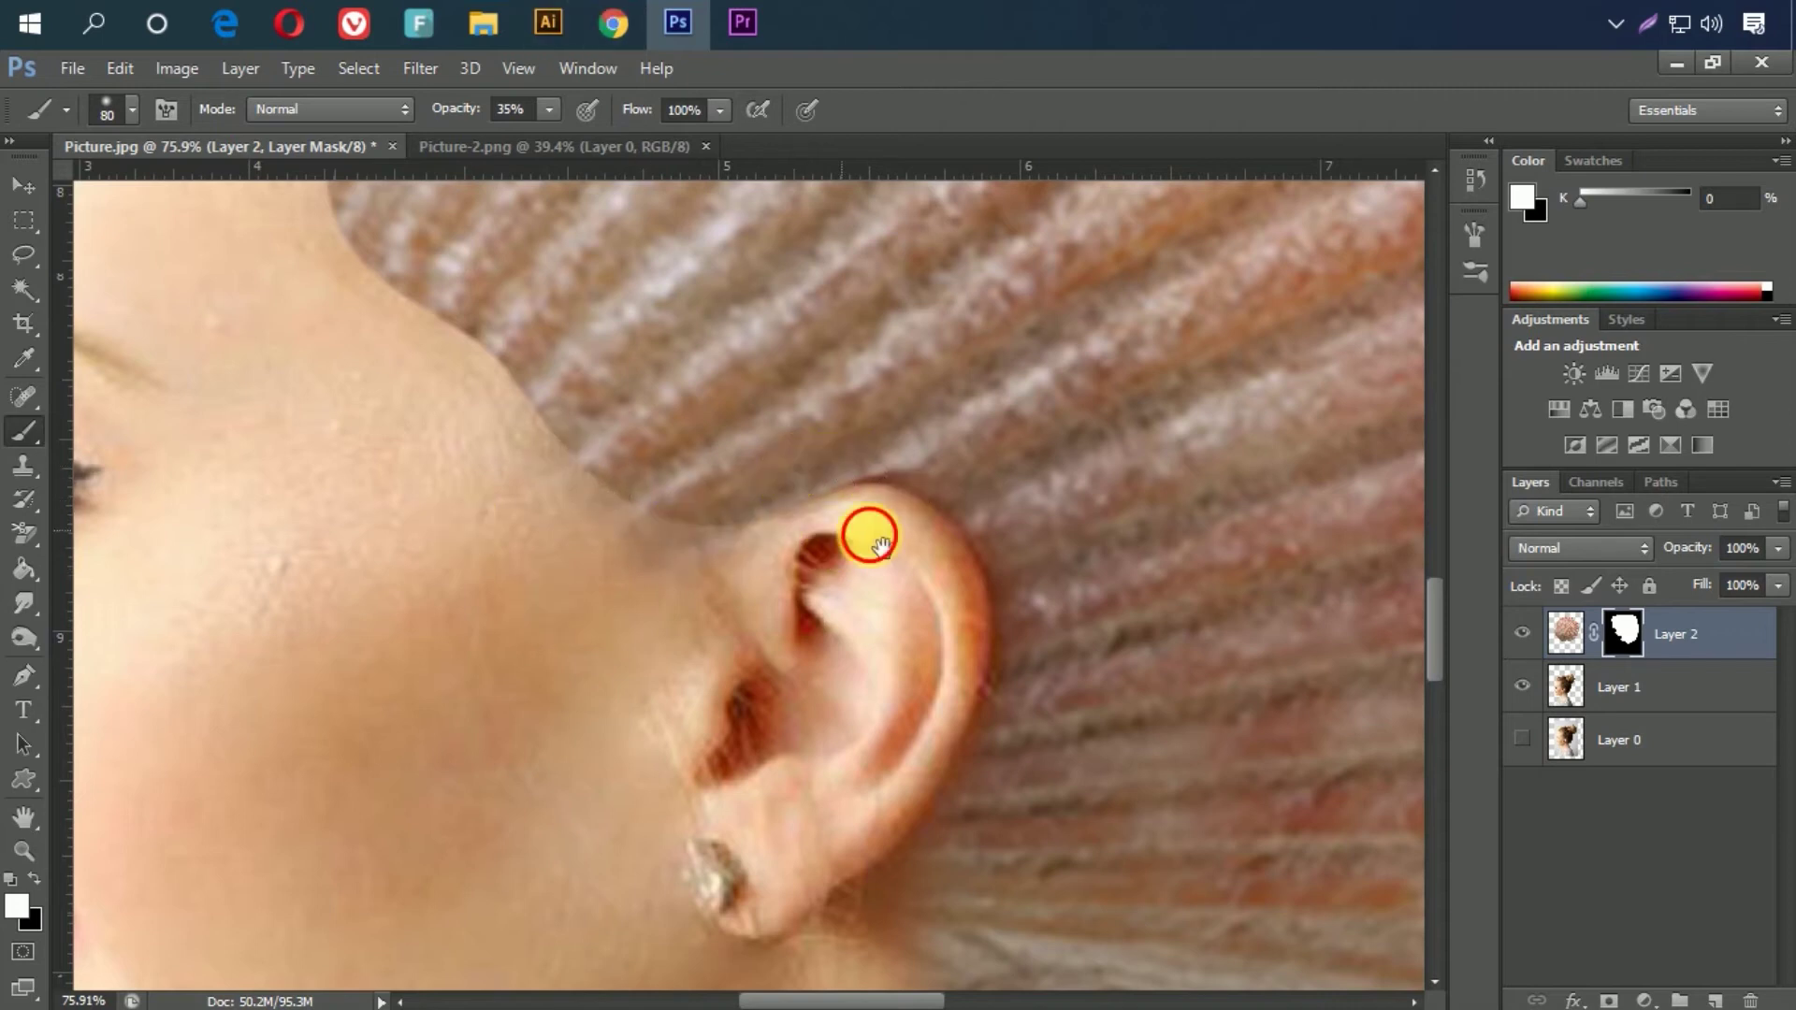
Step: Soften the shell hair edge along the forehead hairline where it meets the face
left_click_drag(666, 497, 726, 533)
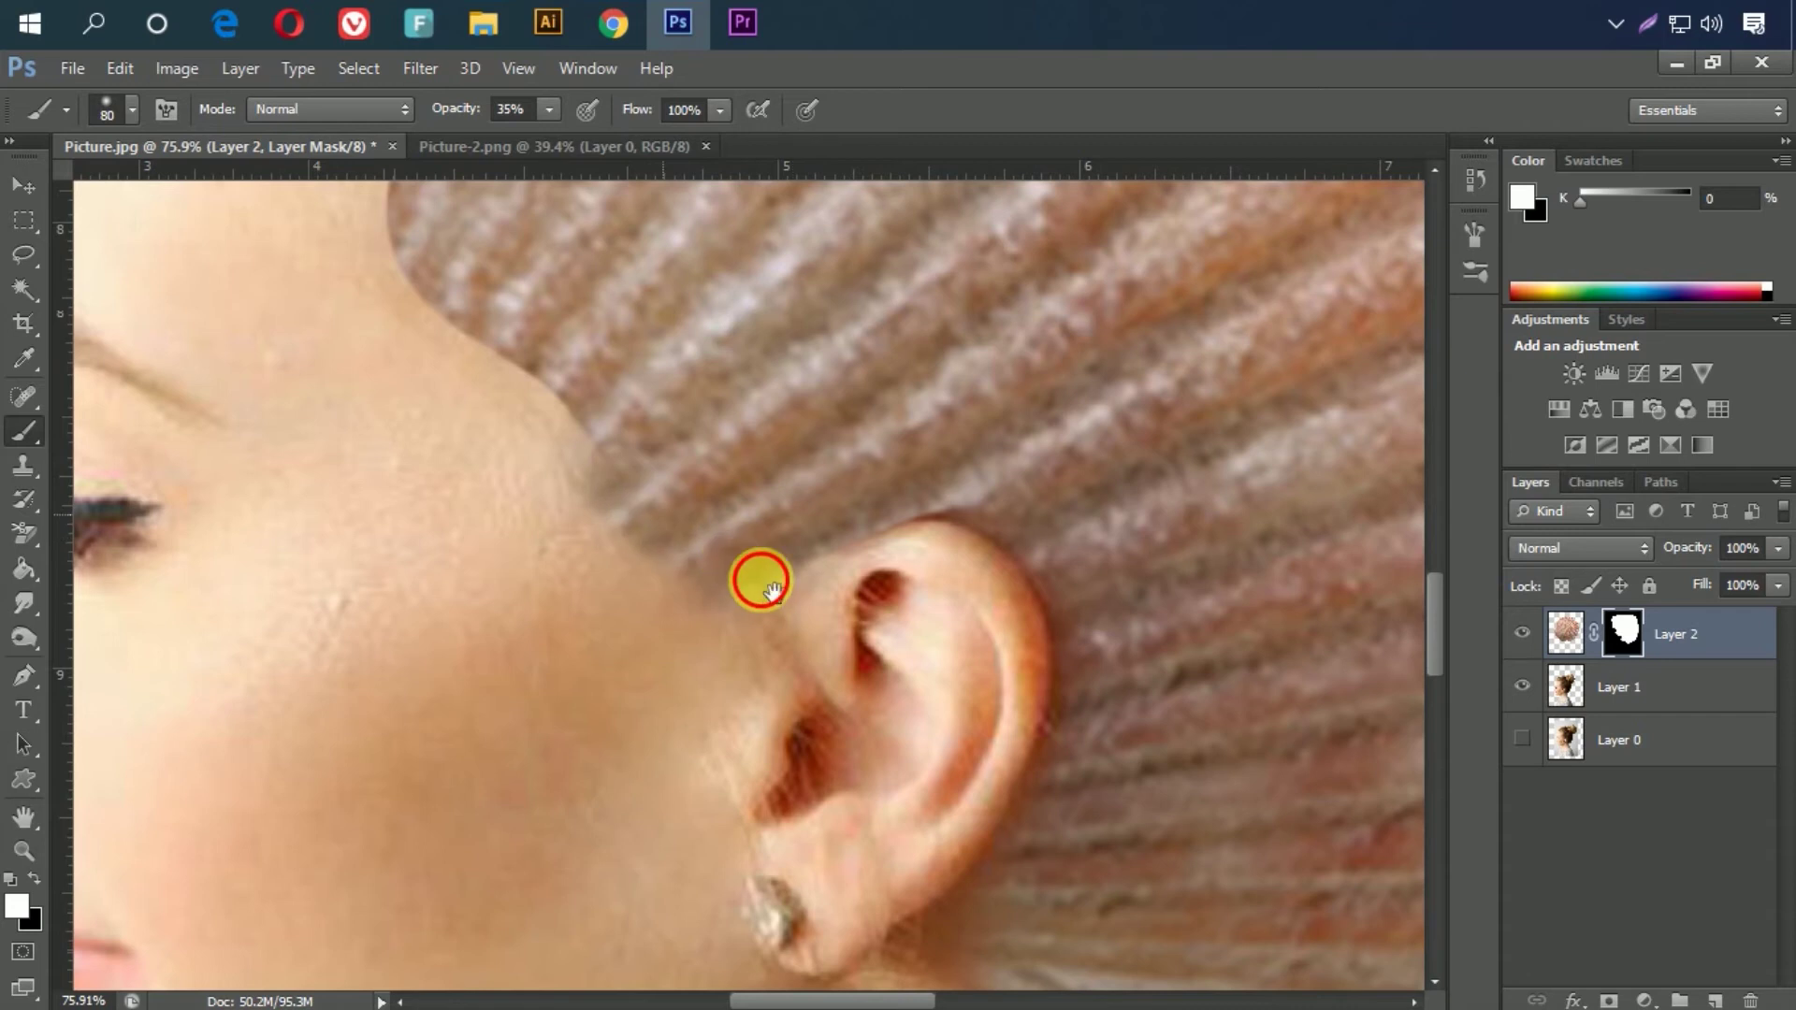
left_click_drag(760, 581, 803, 614)
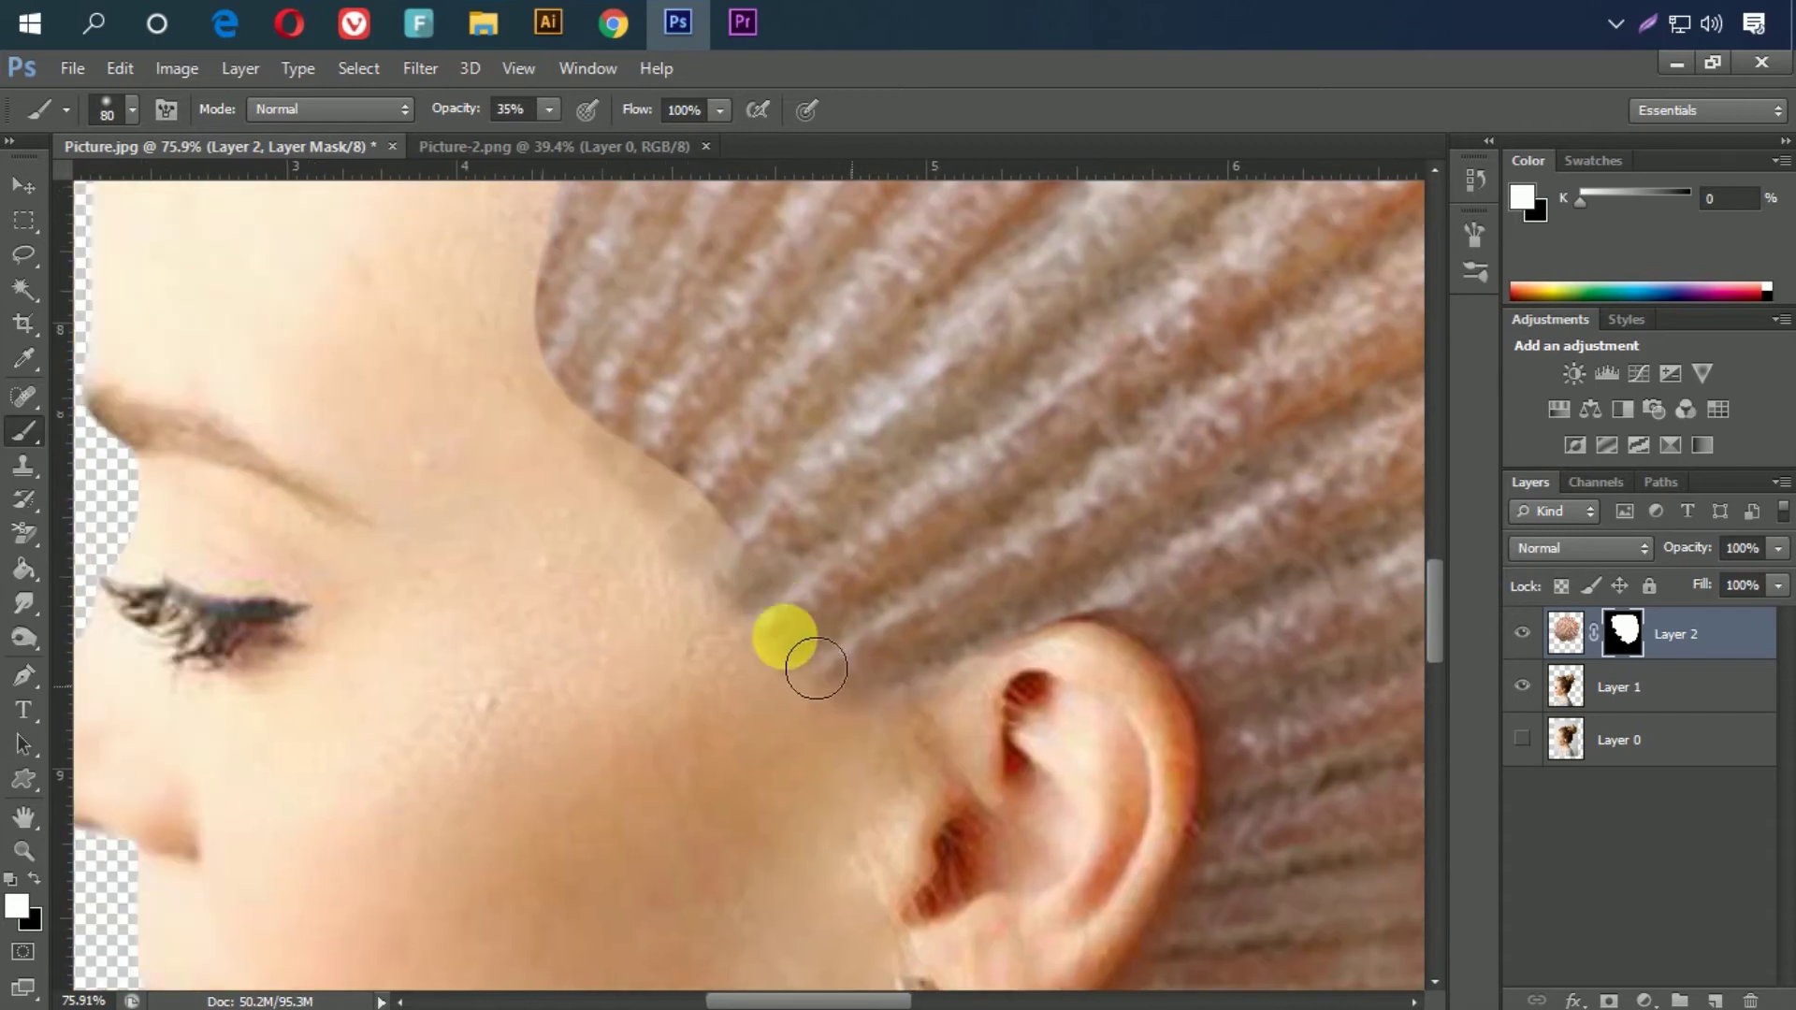
left_click_drag(751, 488, 801, 710)
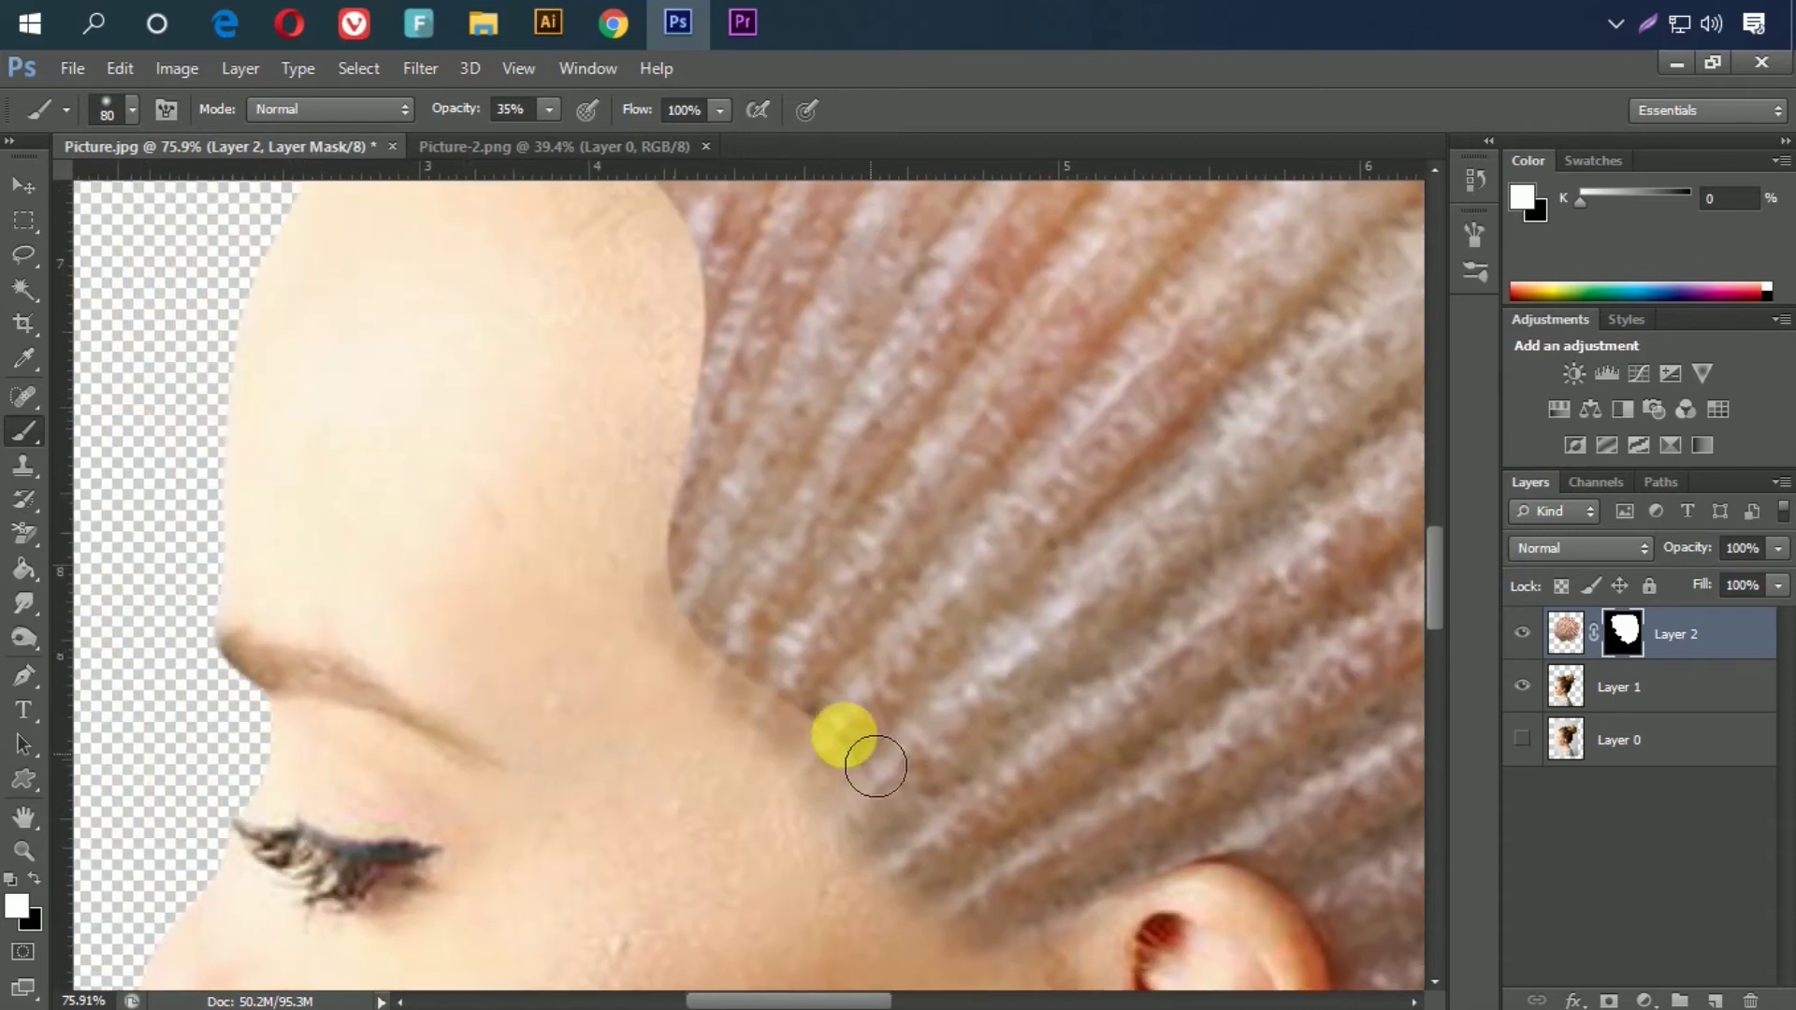
left_click_drag(753, 556, 764, 598)
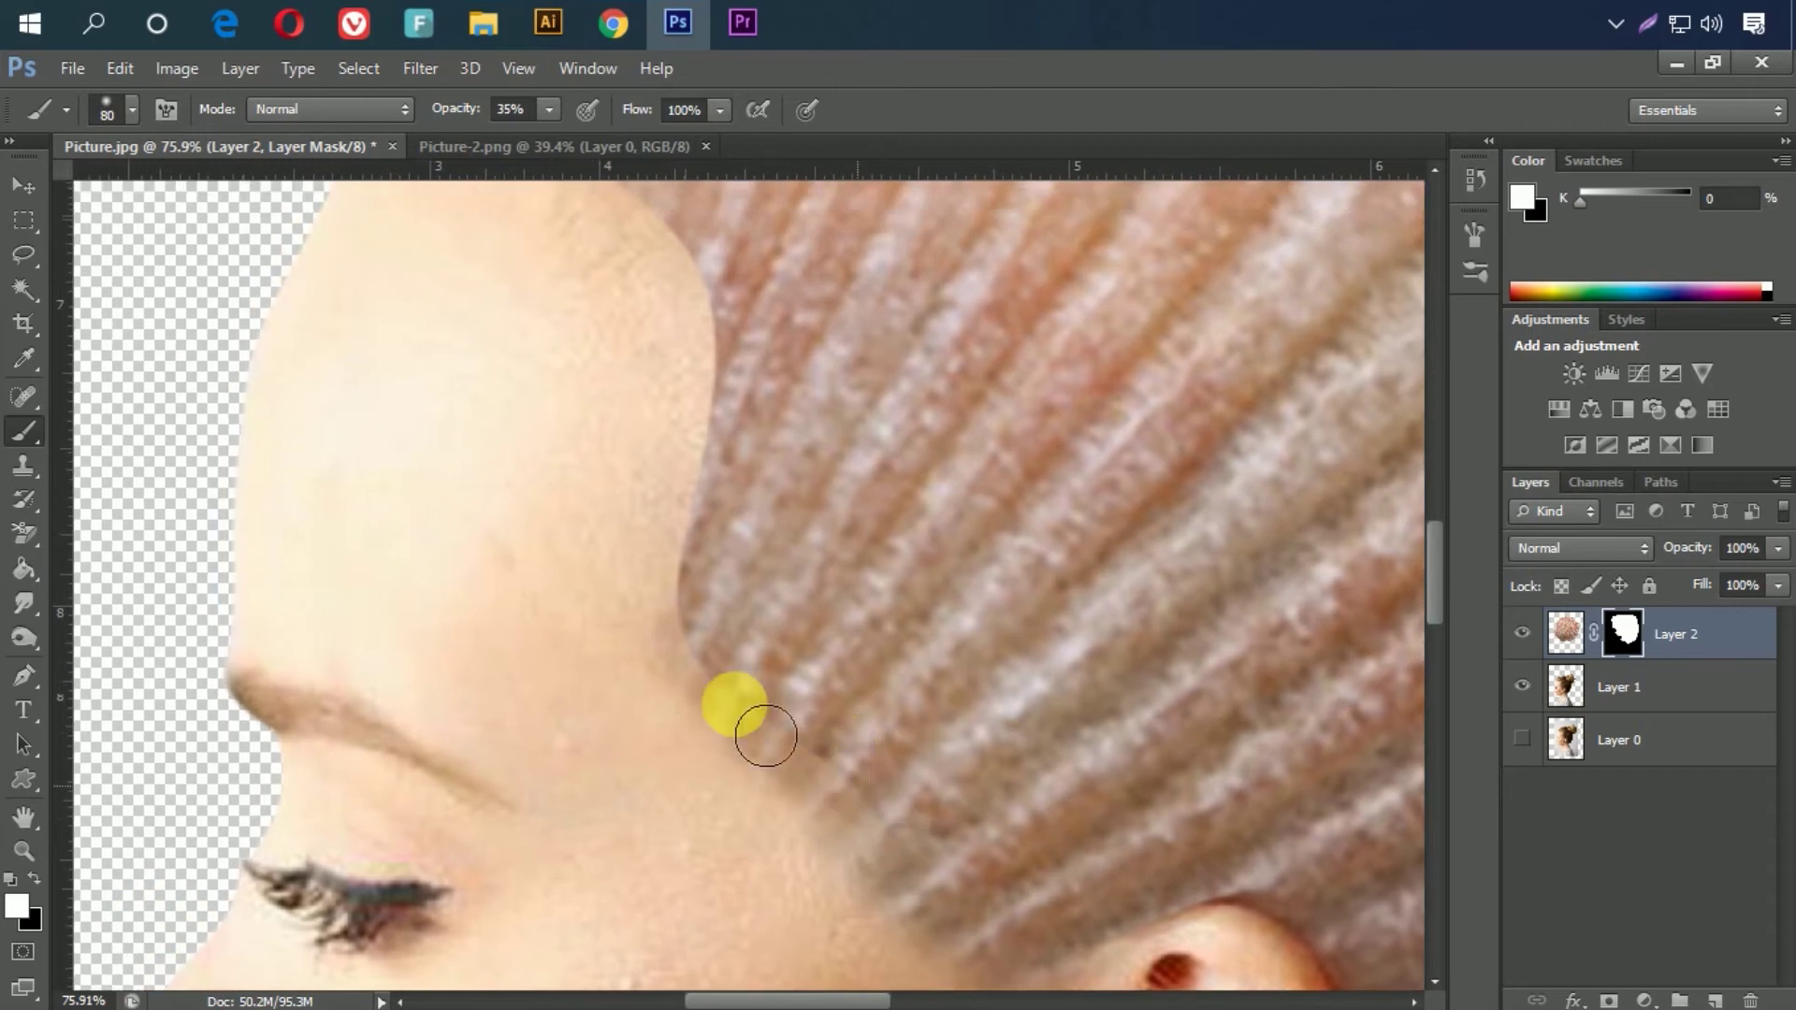
left_click_drag(901, 845, 735, 678)
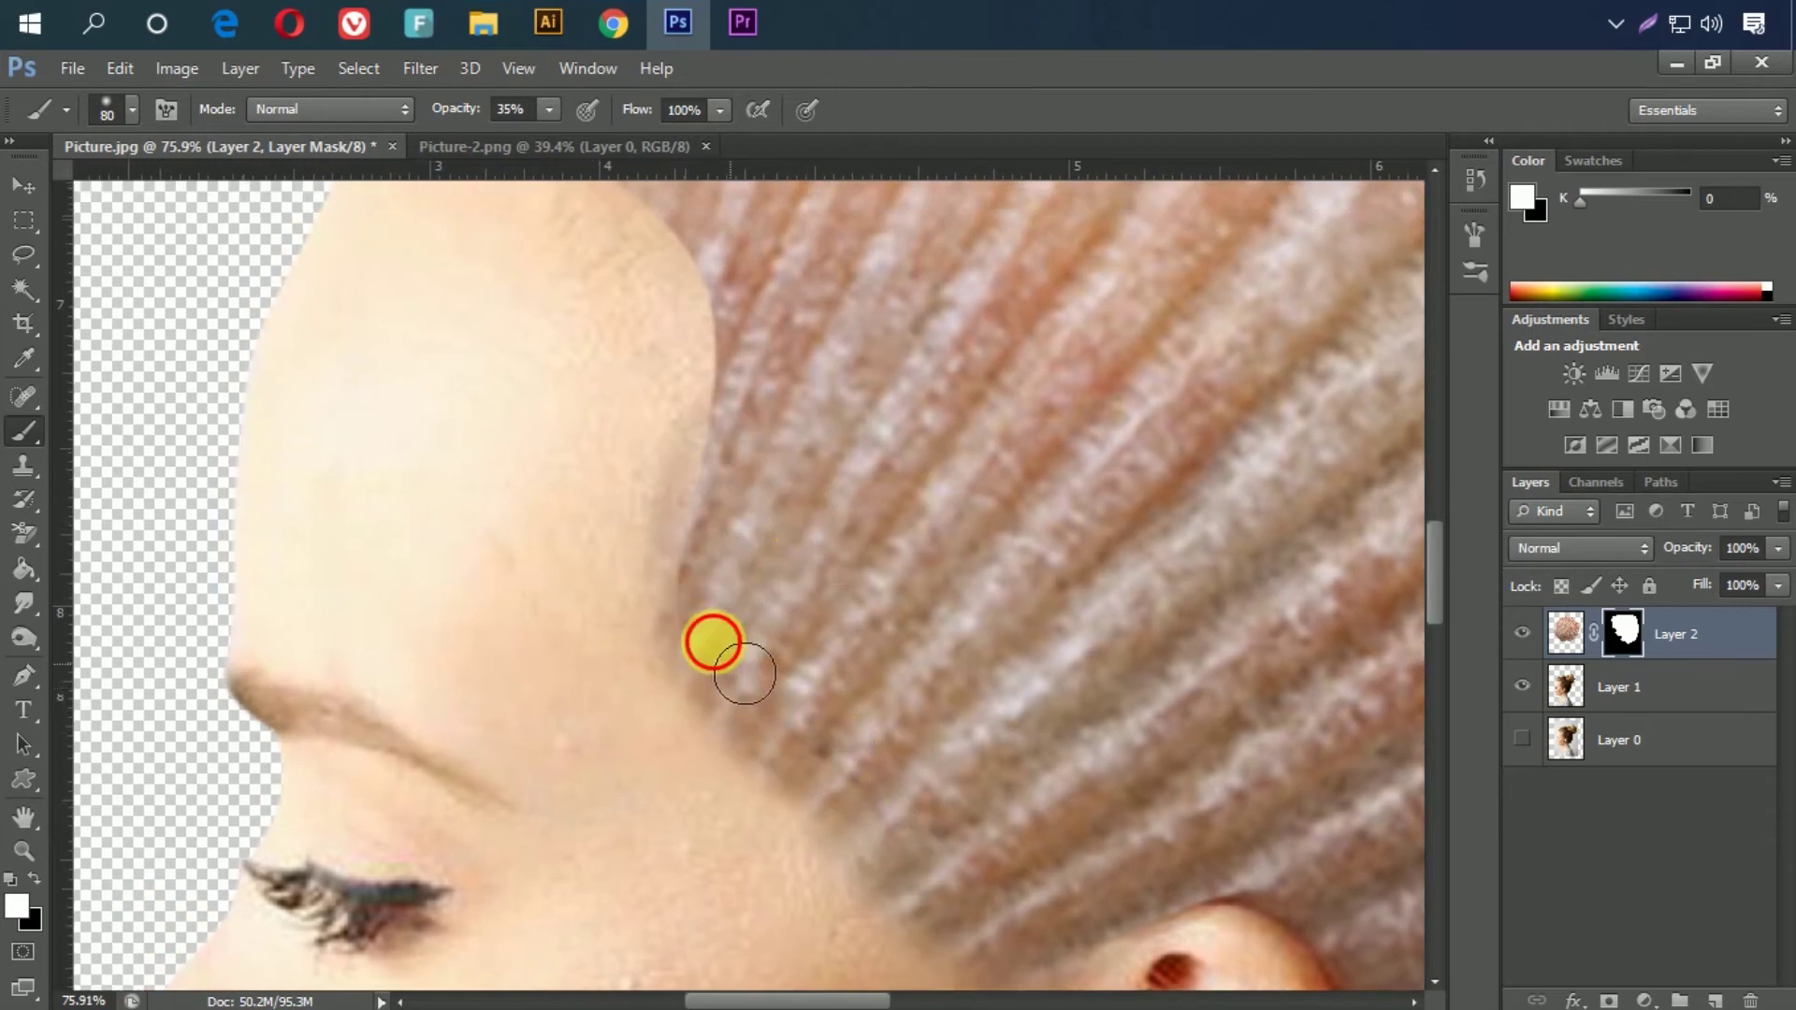
mouse_move(762, 430)
left_mouse_down()
mouse_move(818, 738)
mouse_move(781, 608)
left_mouse_up()
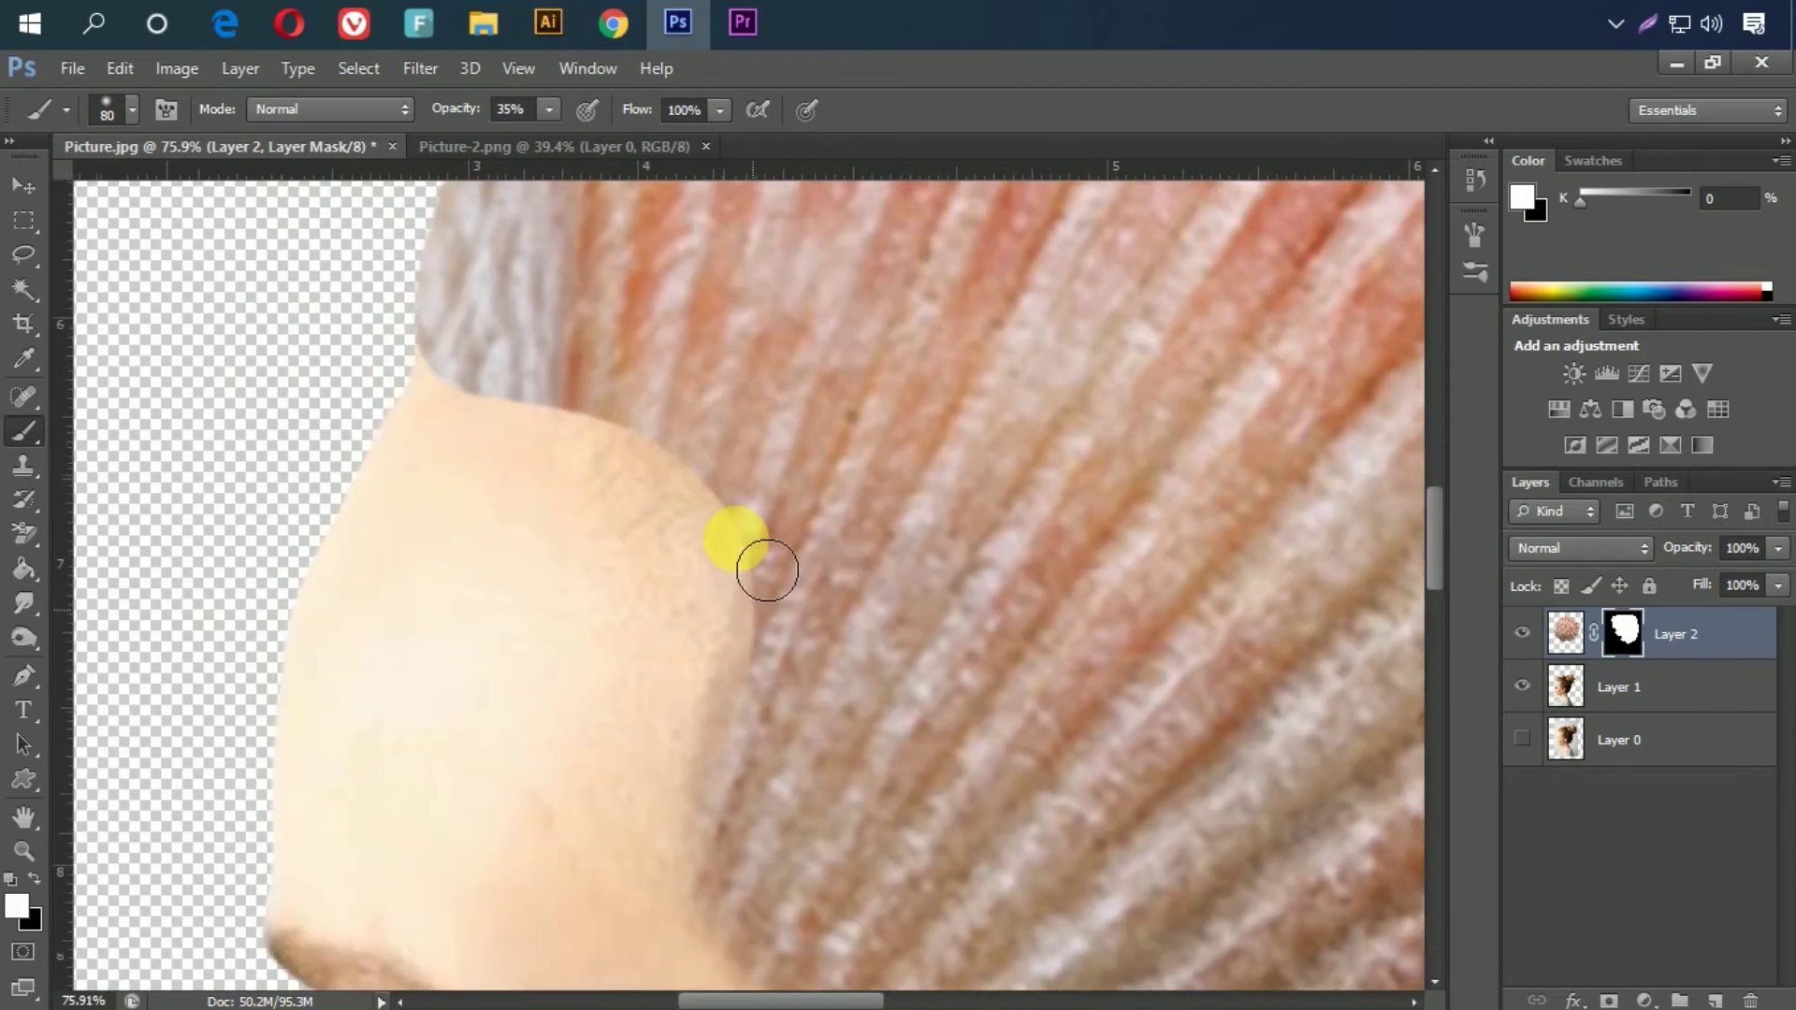
mouse_move(681, 465)
left_mouse_down()
mouse_move(774, 541)
mouse_move(751, 546)
mouse_move(881, 630)
left_mouse_up()
mouse_move(722, 544)
left_mouse_down()
mouse_move(660, 544)
mouse_move(773, 558)
mouse_move(829, 614)
mouse_move(615, 483)
mouse_move(621, 537)
mouse_move(714, 593)
mouse_move(879, 797)
mouse_move(738, 586)
mouse_move(745, 441)
mouse_move(552, 122)
left_mouse_up()
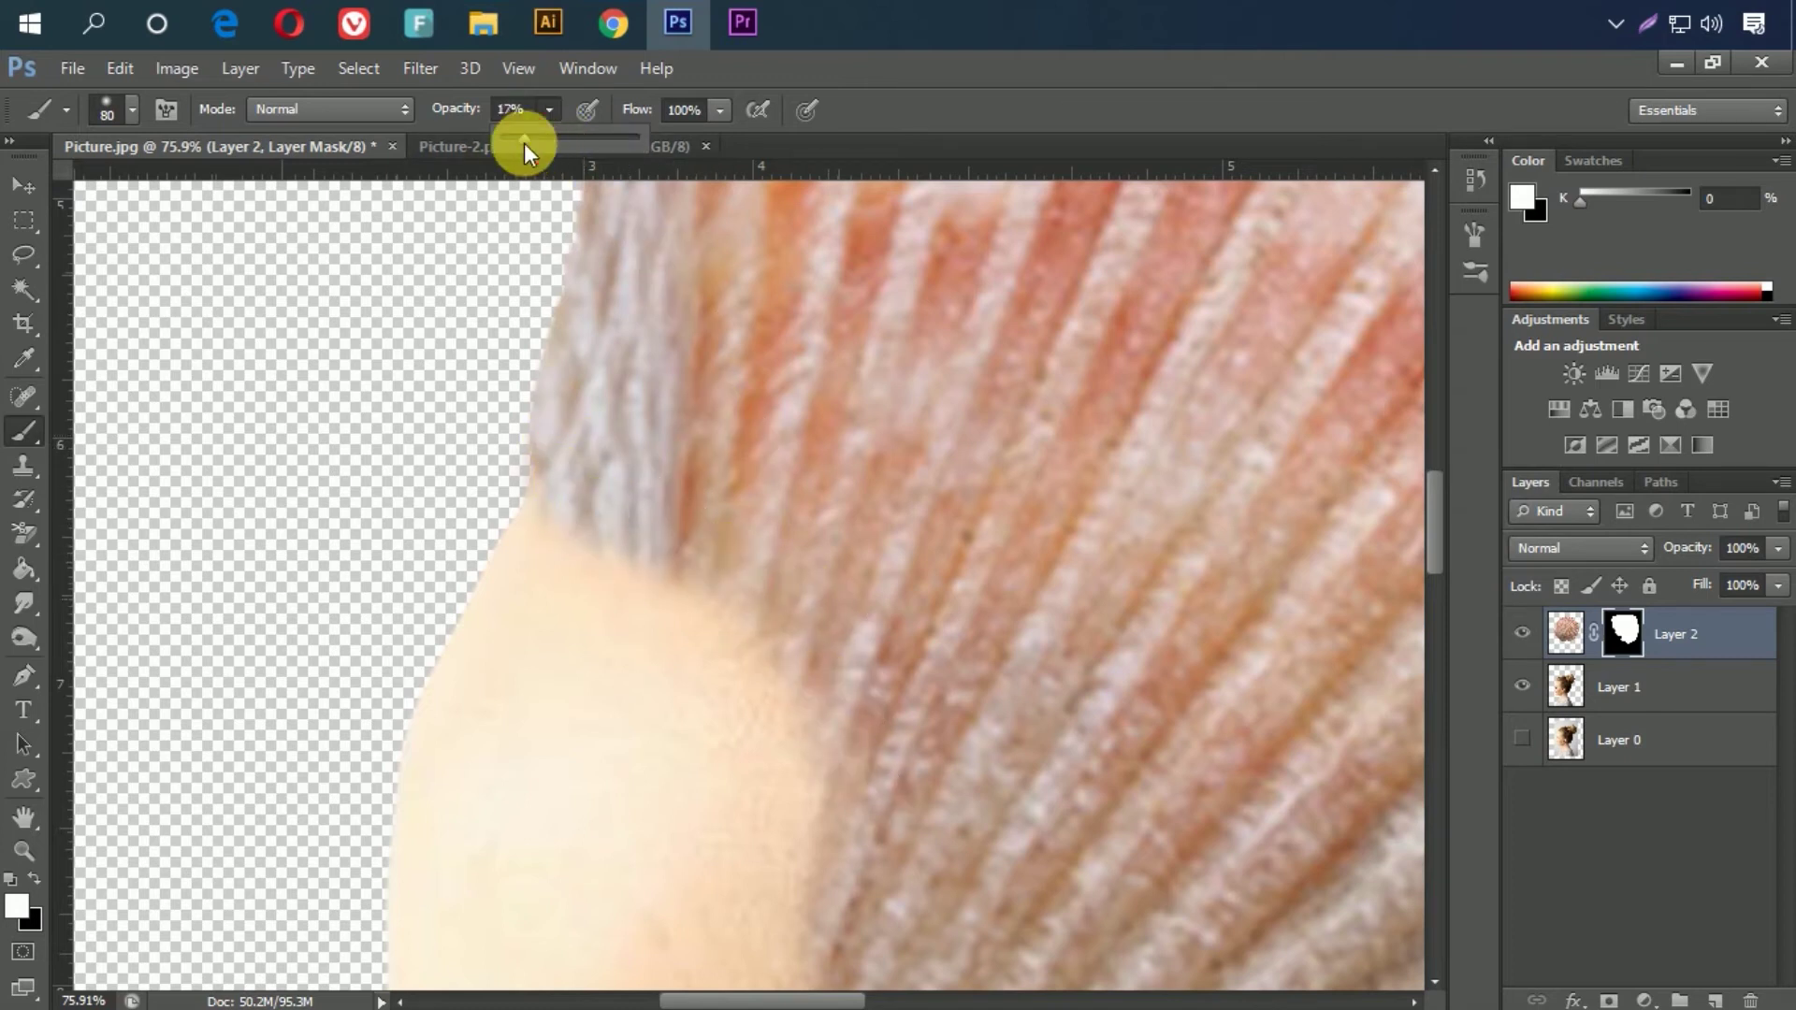
Step: At 17% brush opacity, paint black on the shell mask to uncover the top of the ear
left_click(601, 552)
mouse_move(829, 758)
left_mouse_down()
mouse_move(694, 609)
mouse_move(841, 806)
mouse_move(809, 506)
left_mouse_up()
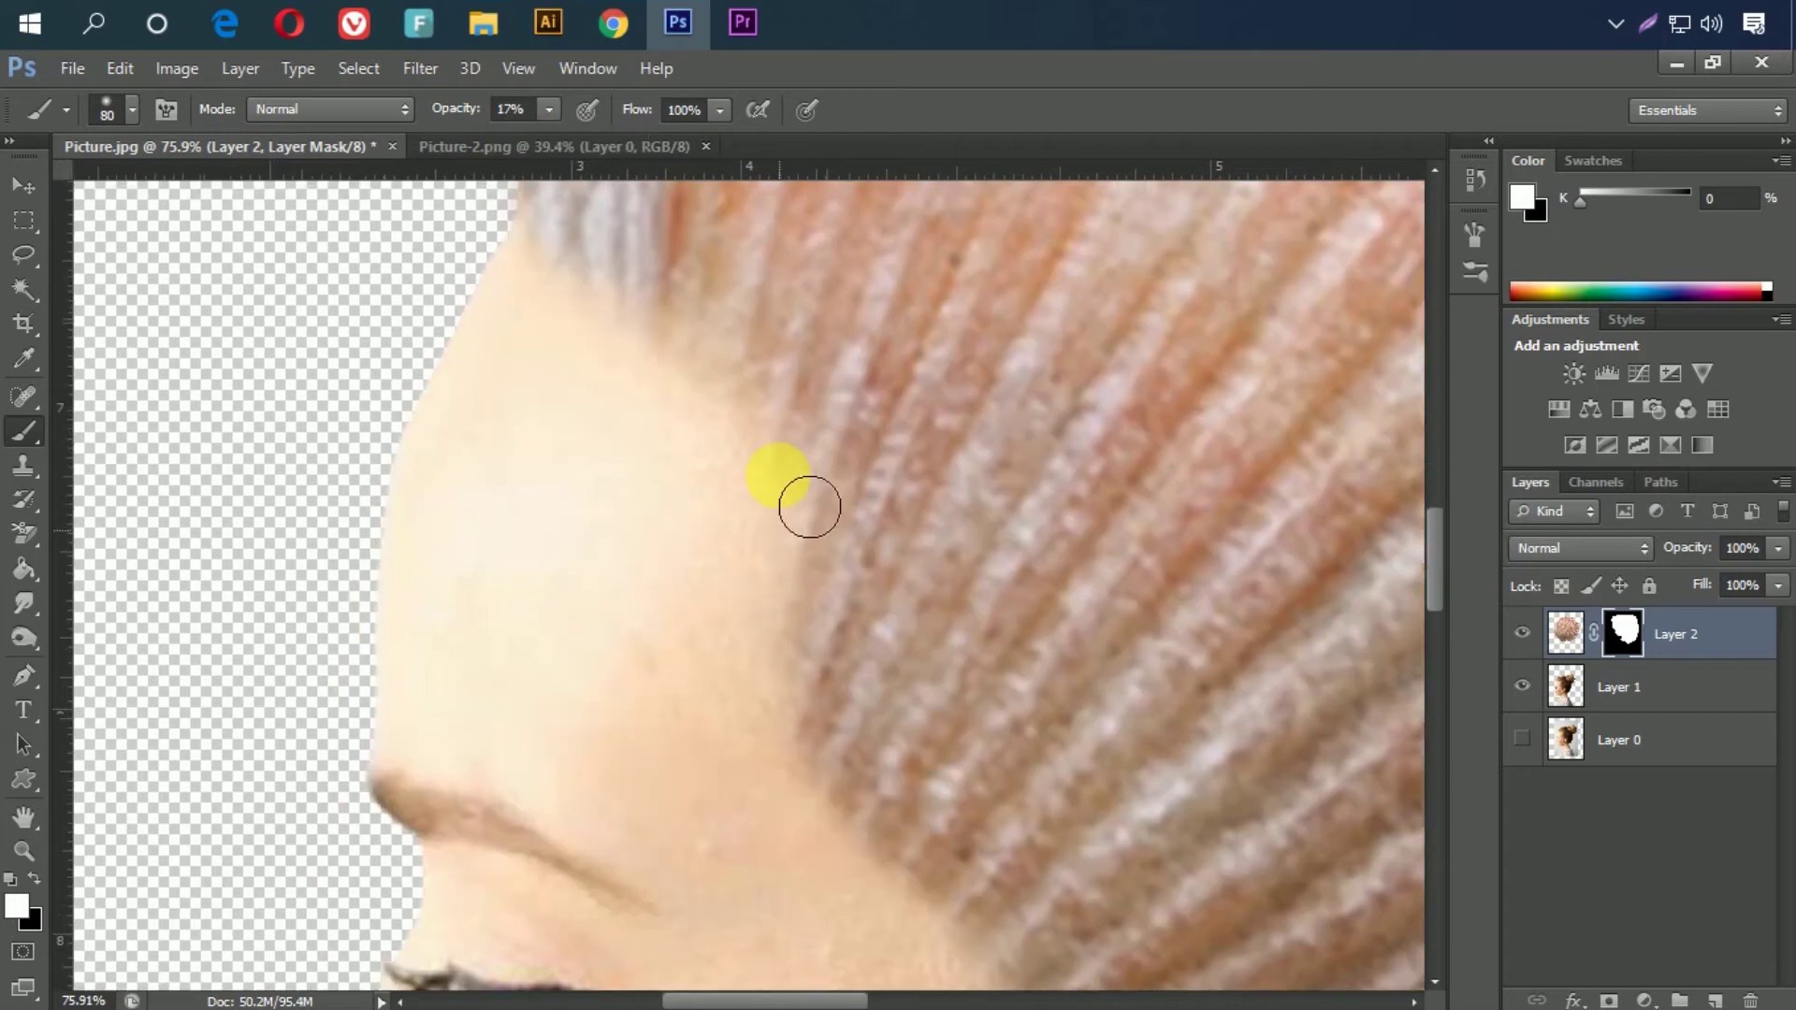
mouse_move(935, 810)
left_mouse_down()
mouse_move(837, 582)
mouse_move(933, 714)
mouse_move(1127, 852)
mouse_move(1274, 749)
mouse_move(1014, 690)
mouse_move(1034, 654)
mouse_move(1171, 667)
left_mouse_up()
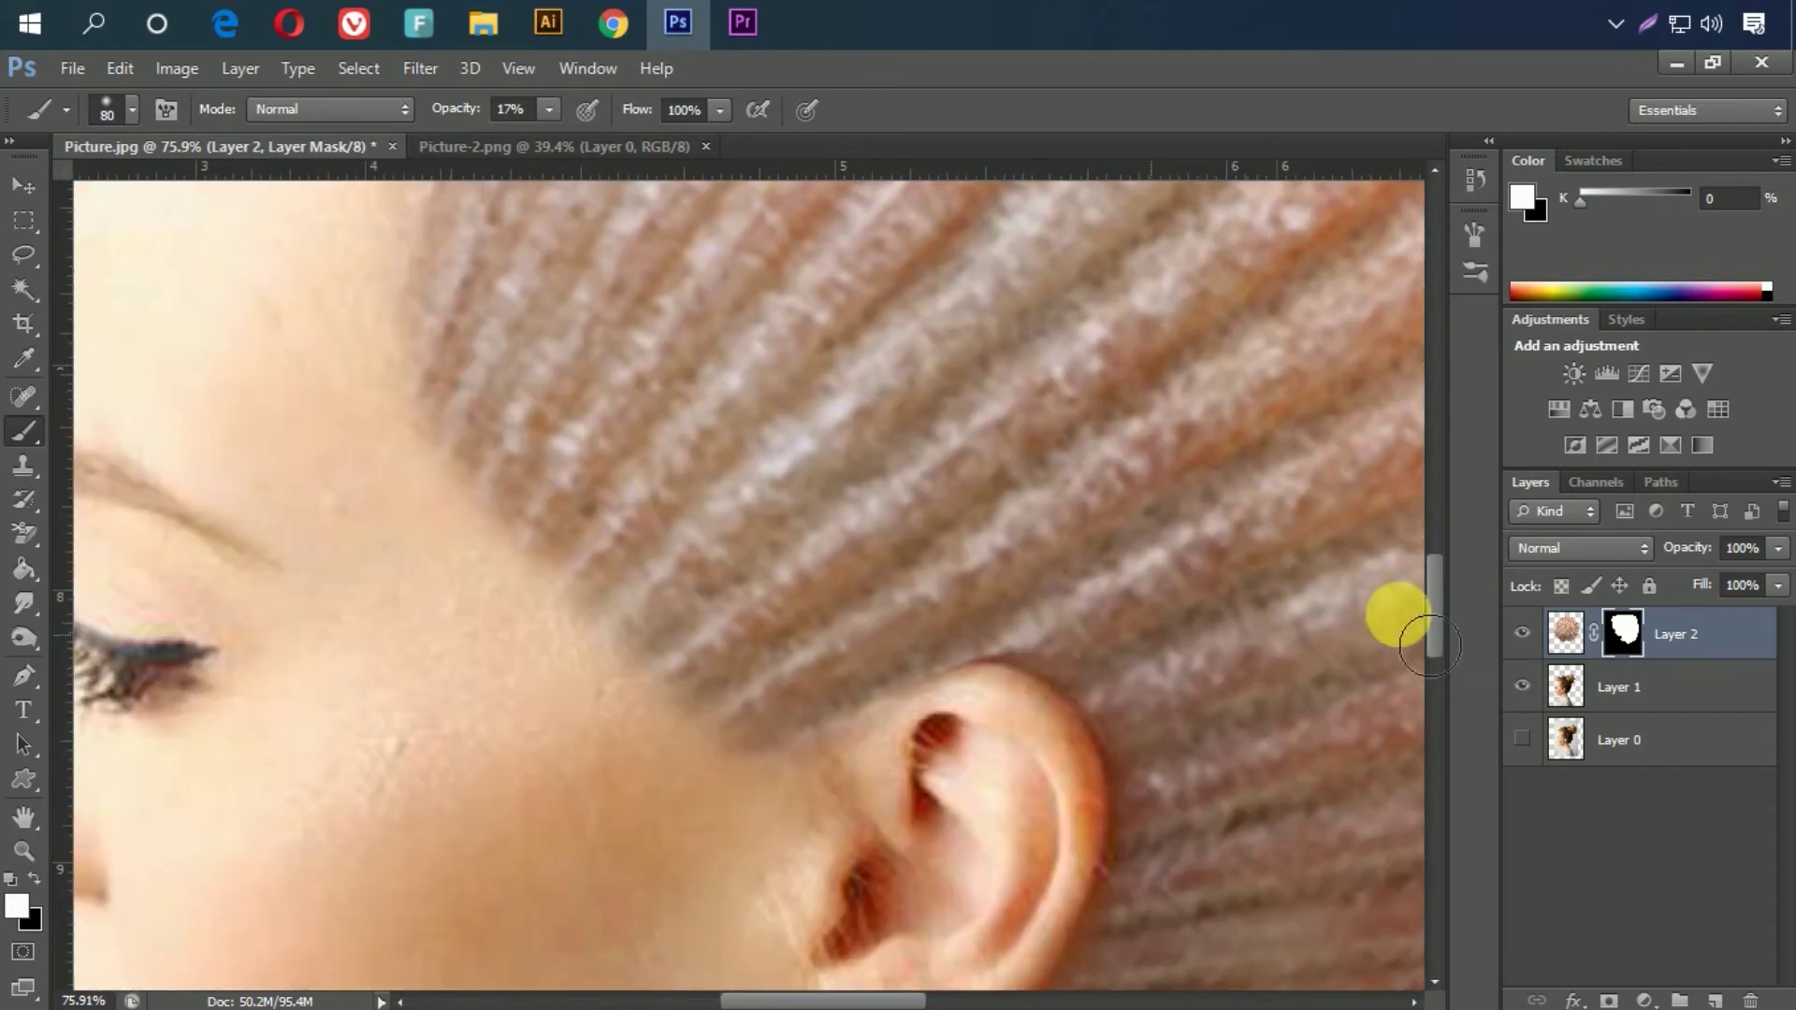
left_click(1649, 637)
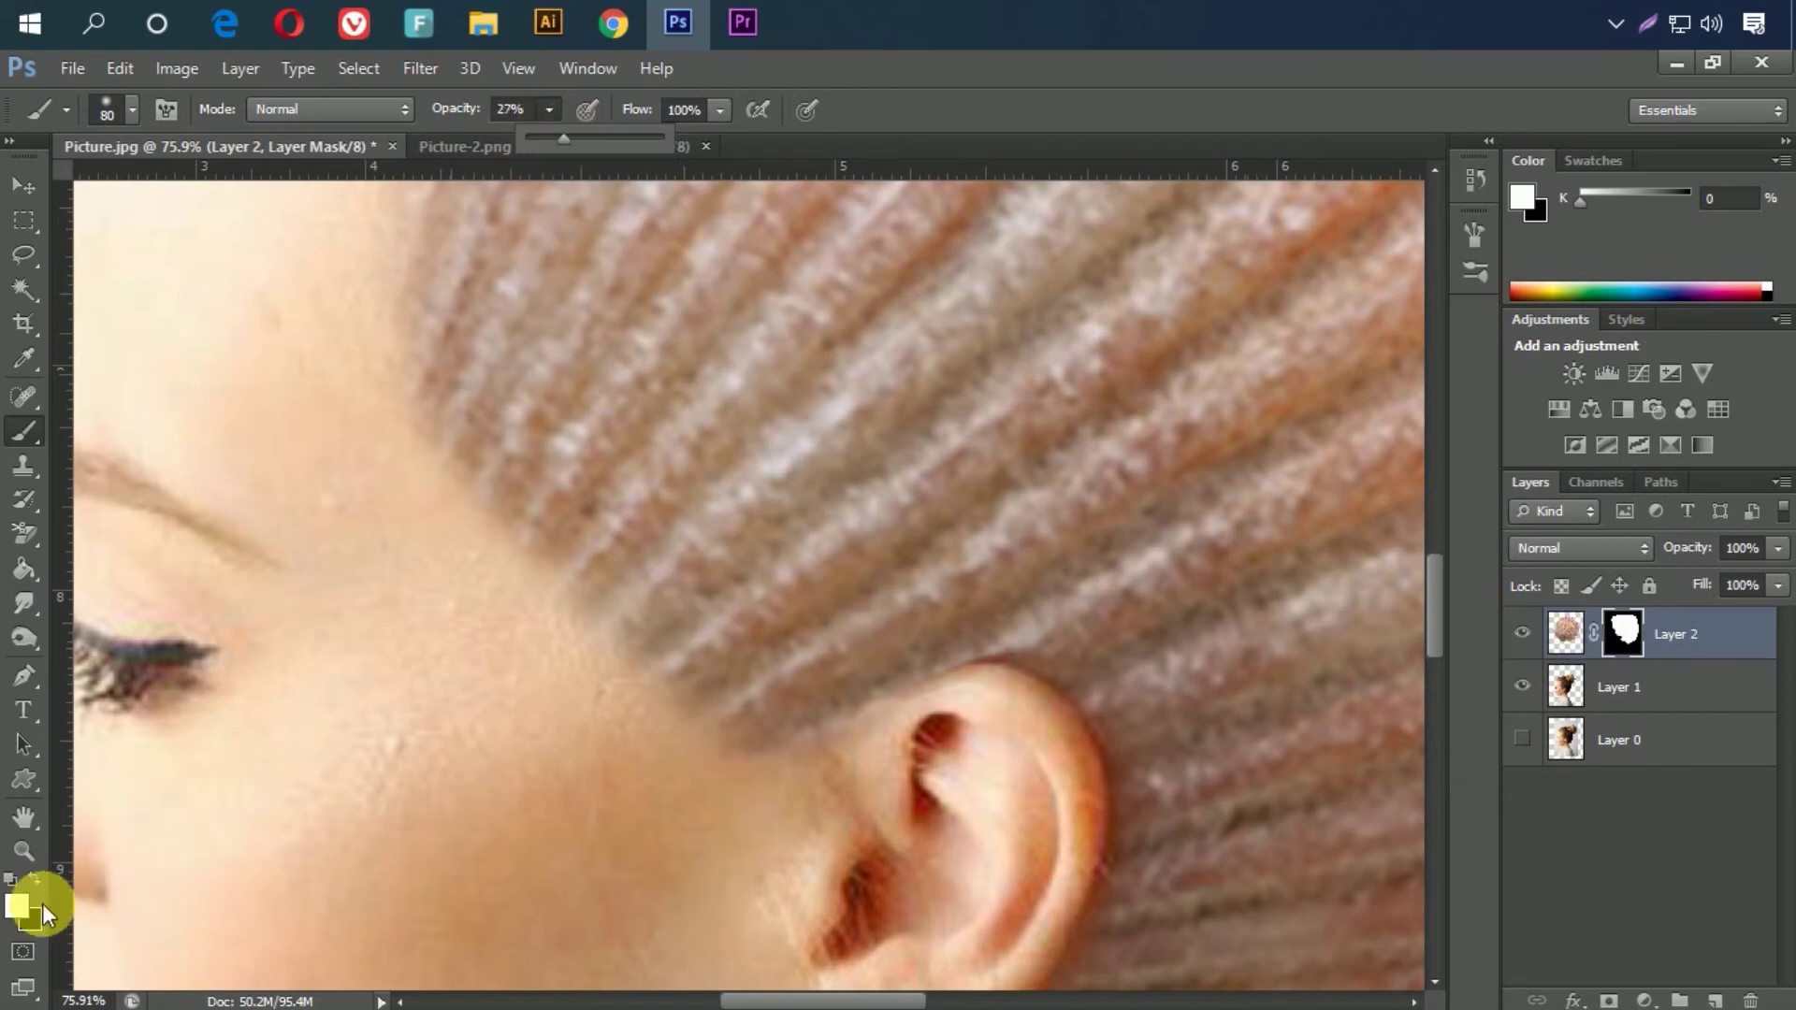
left_click(32, 880)
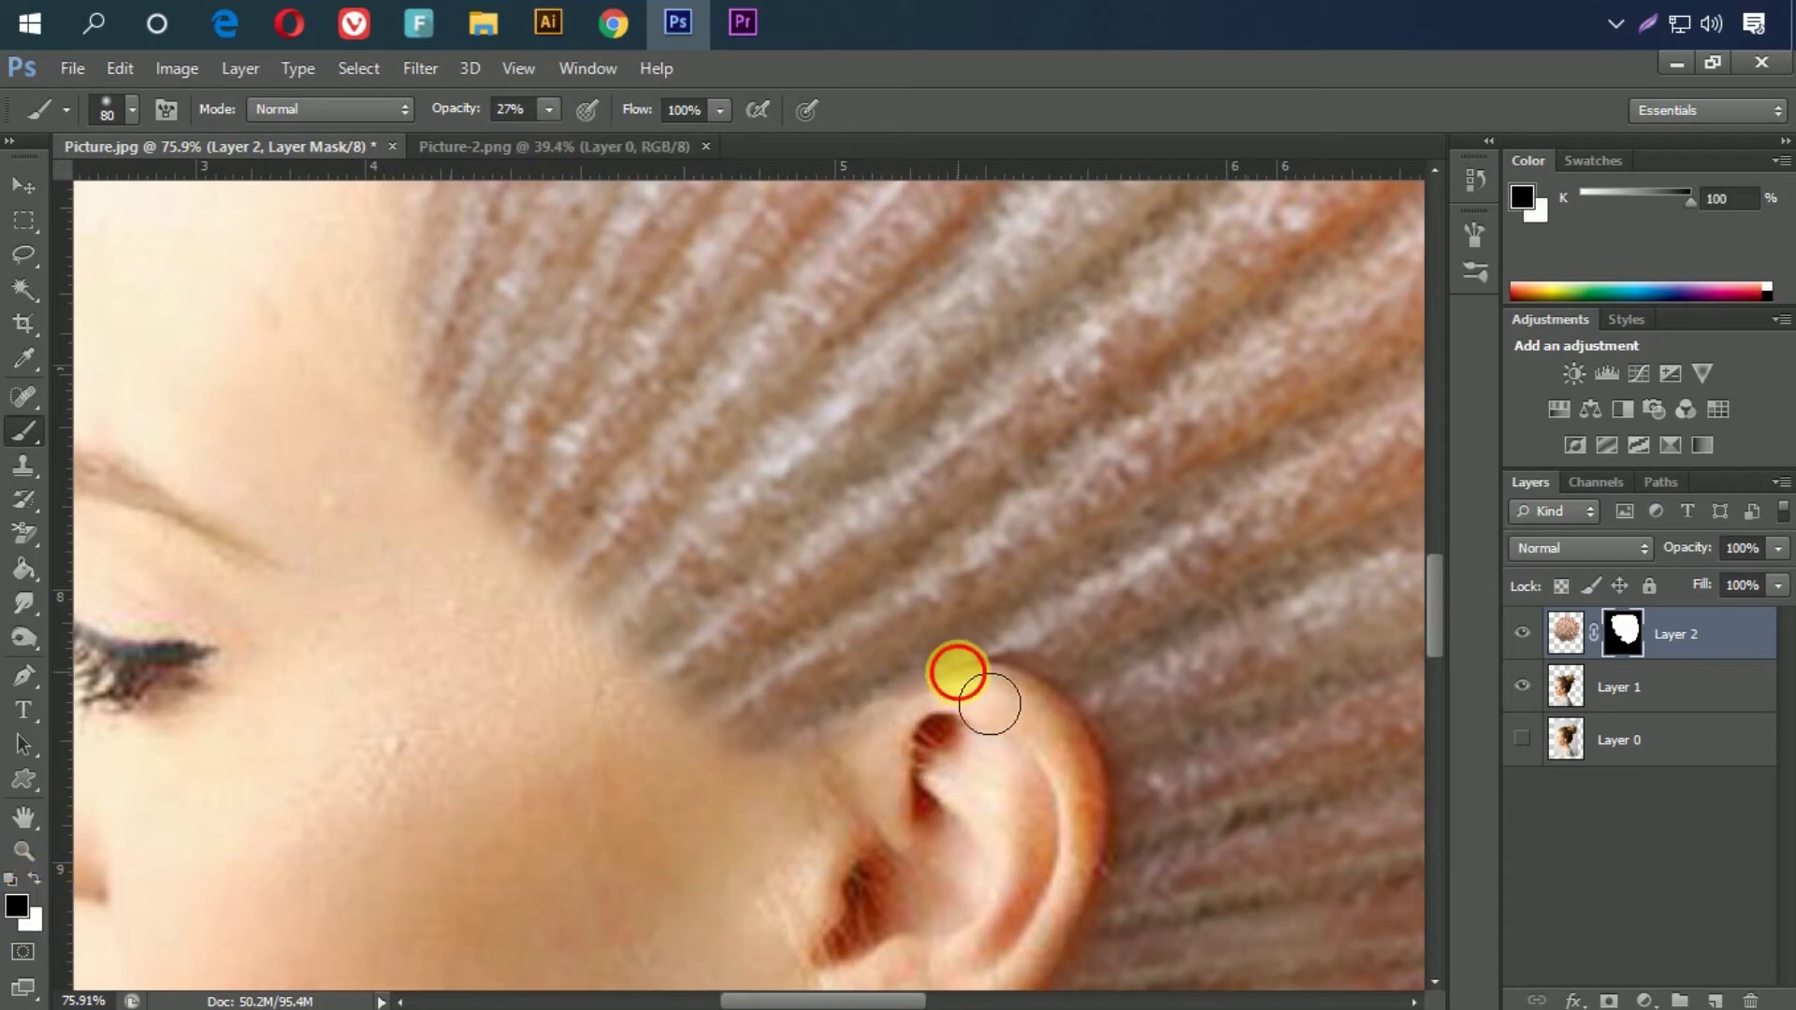
mouse_move(942, 725)
left_mouse_down()
mouse_move(1010, 705)
mouse_move(973, 728)
left_mouse_up()
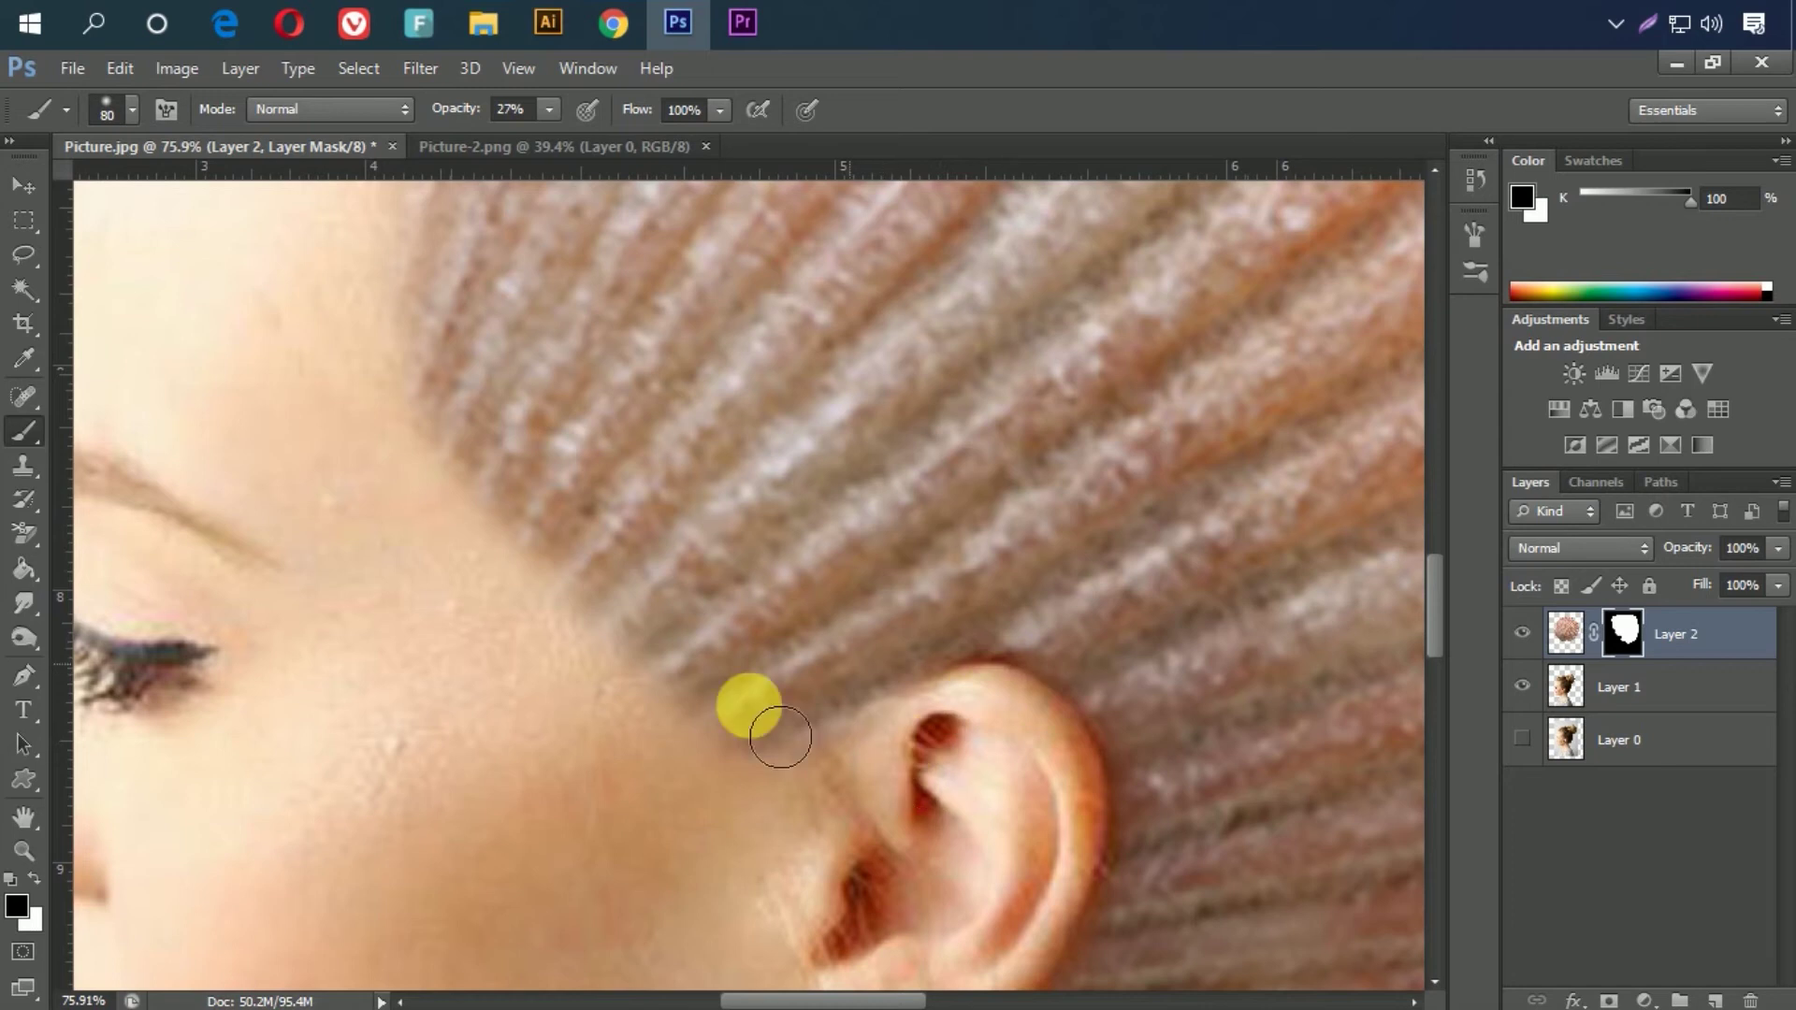
Step: Paint white at 21% opacity to blend the shell hair edge down the neck
left_click(33, 877)
left_click_drag(548, 121, 541, 144)
left_click(1610, 639)
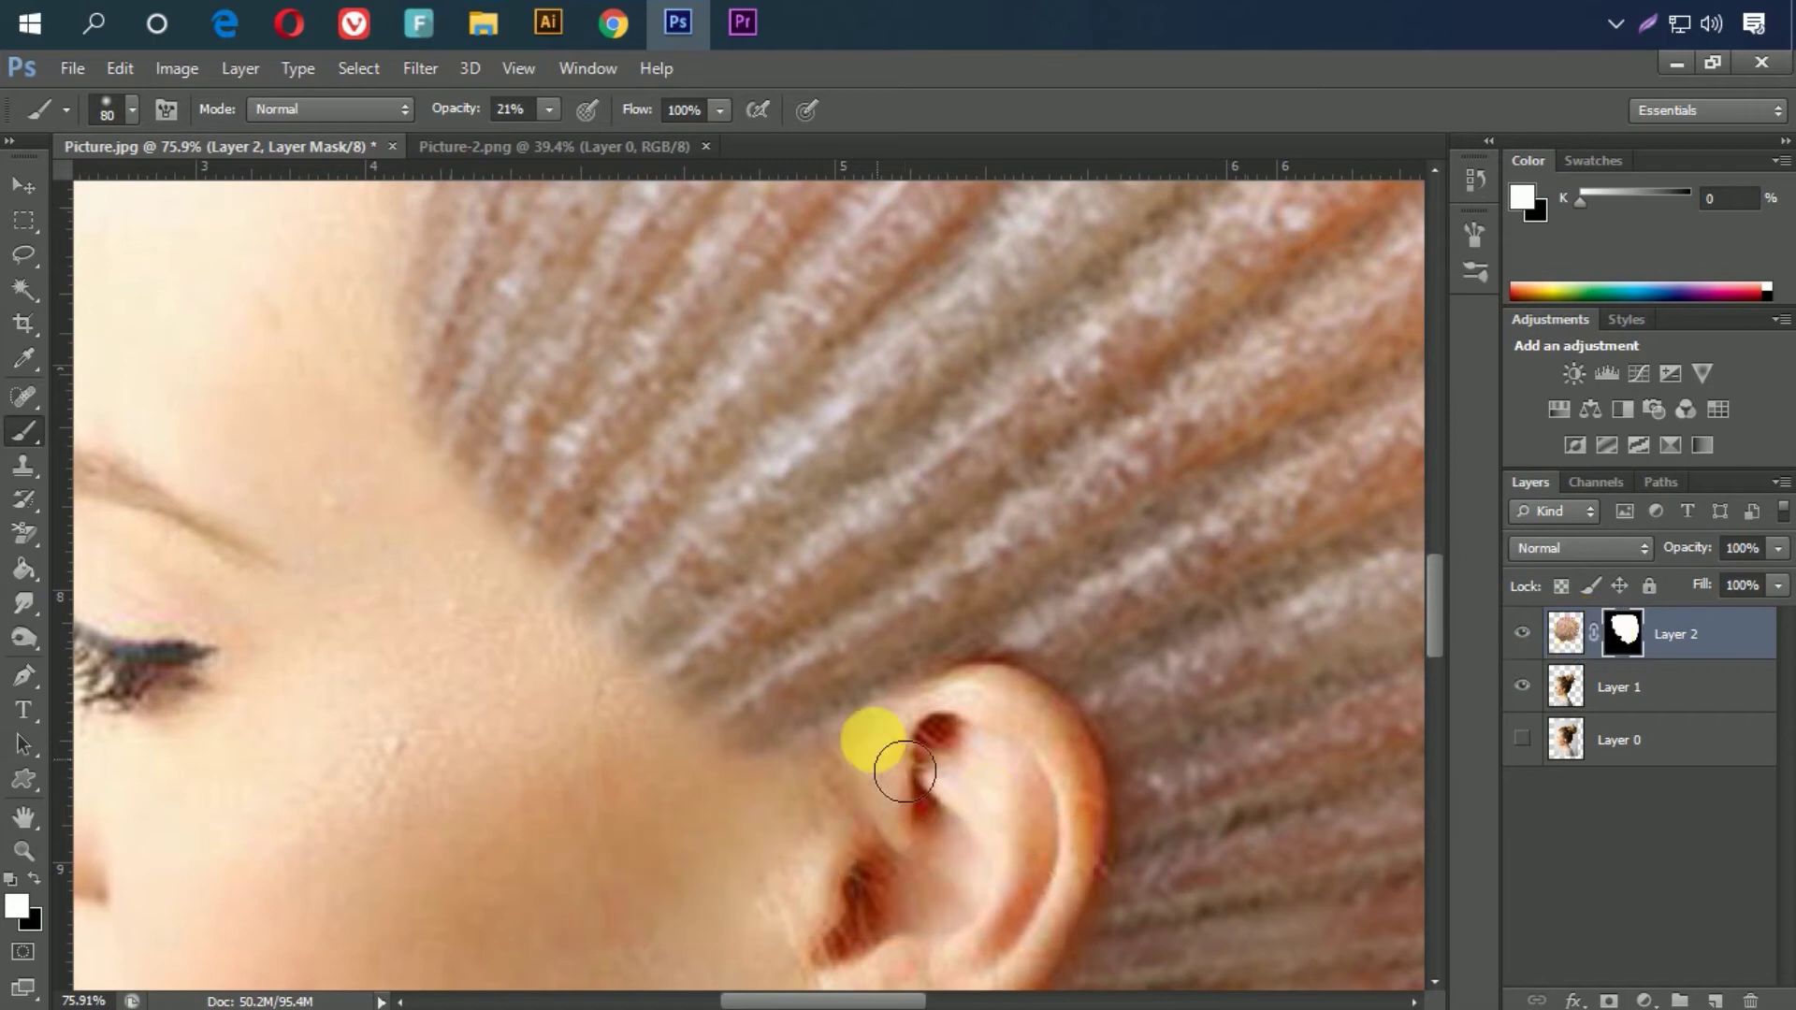
left_click_drag(1010, 670, 930, 588)
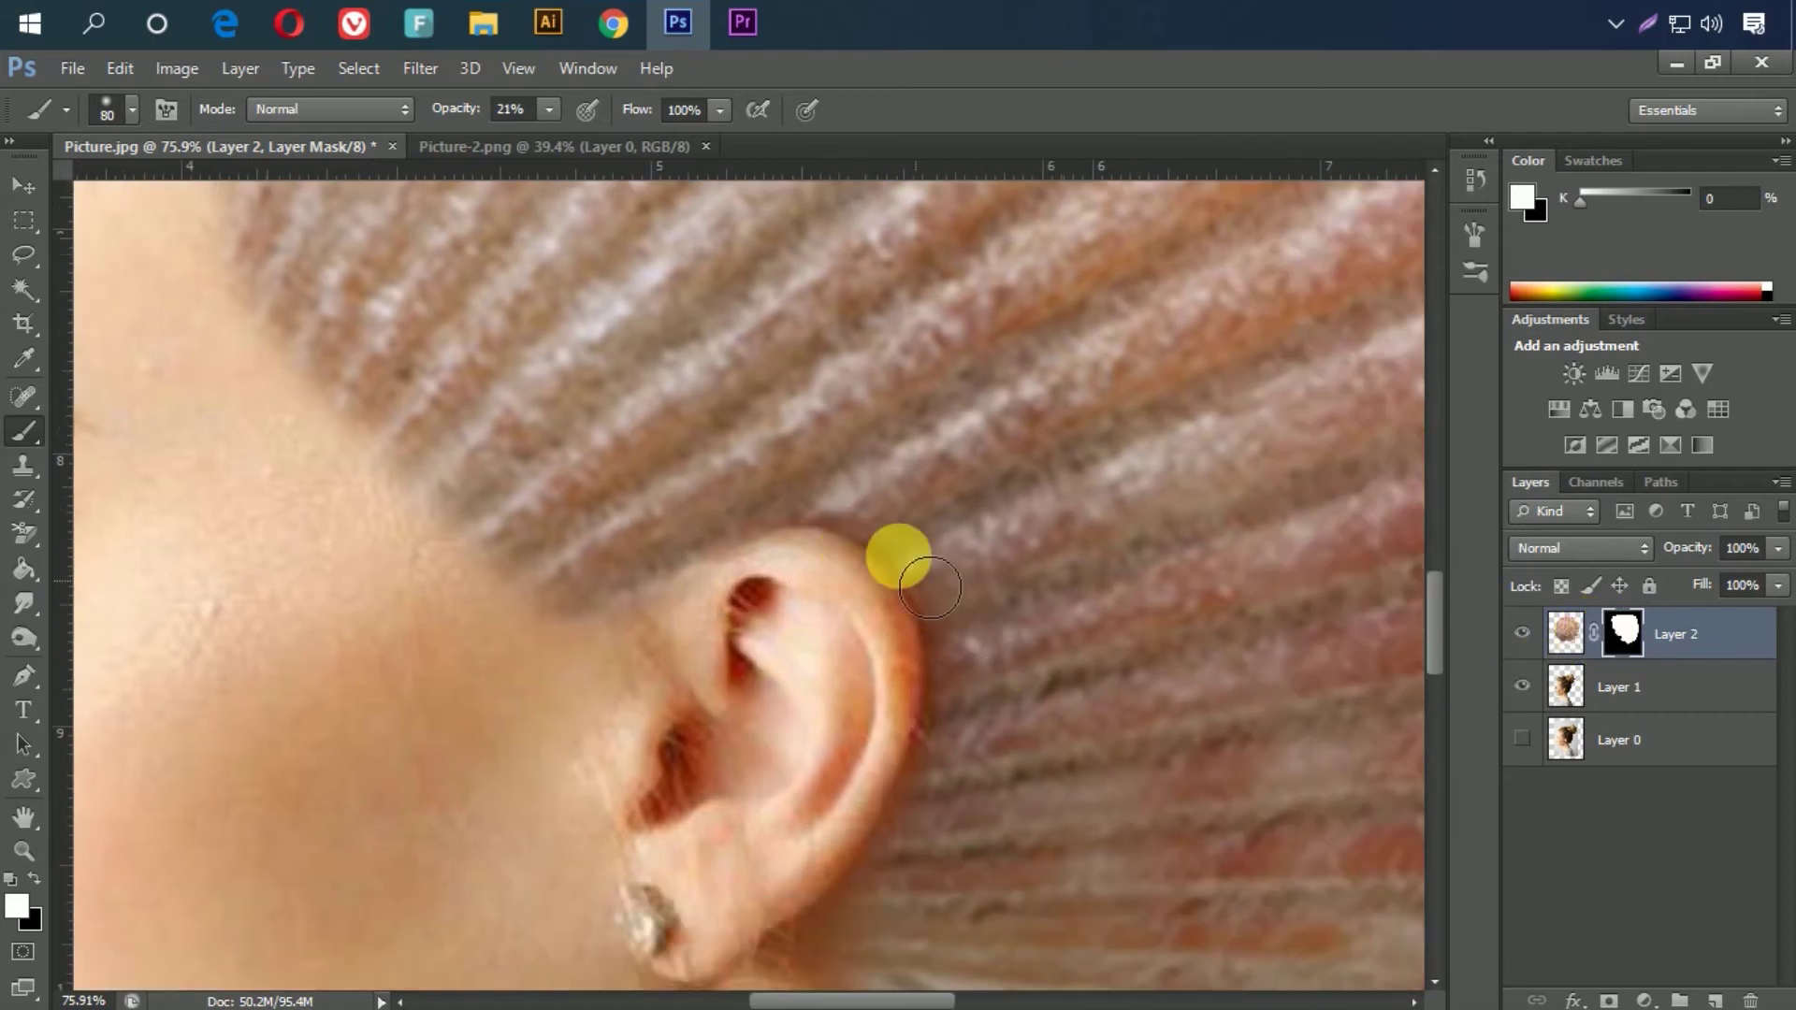
scroll(995, 561, "down", 1)
scroll(995, 561, "down", 4)
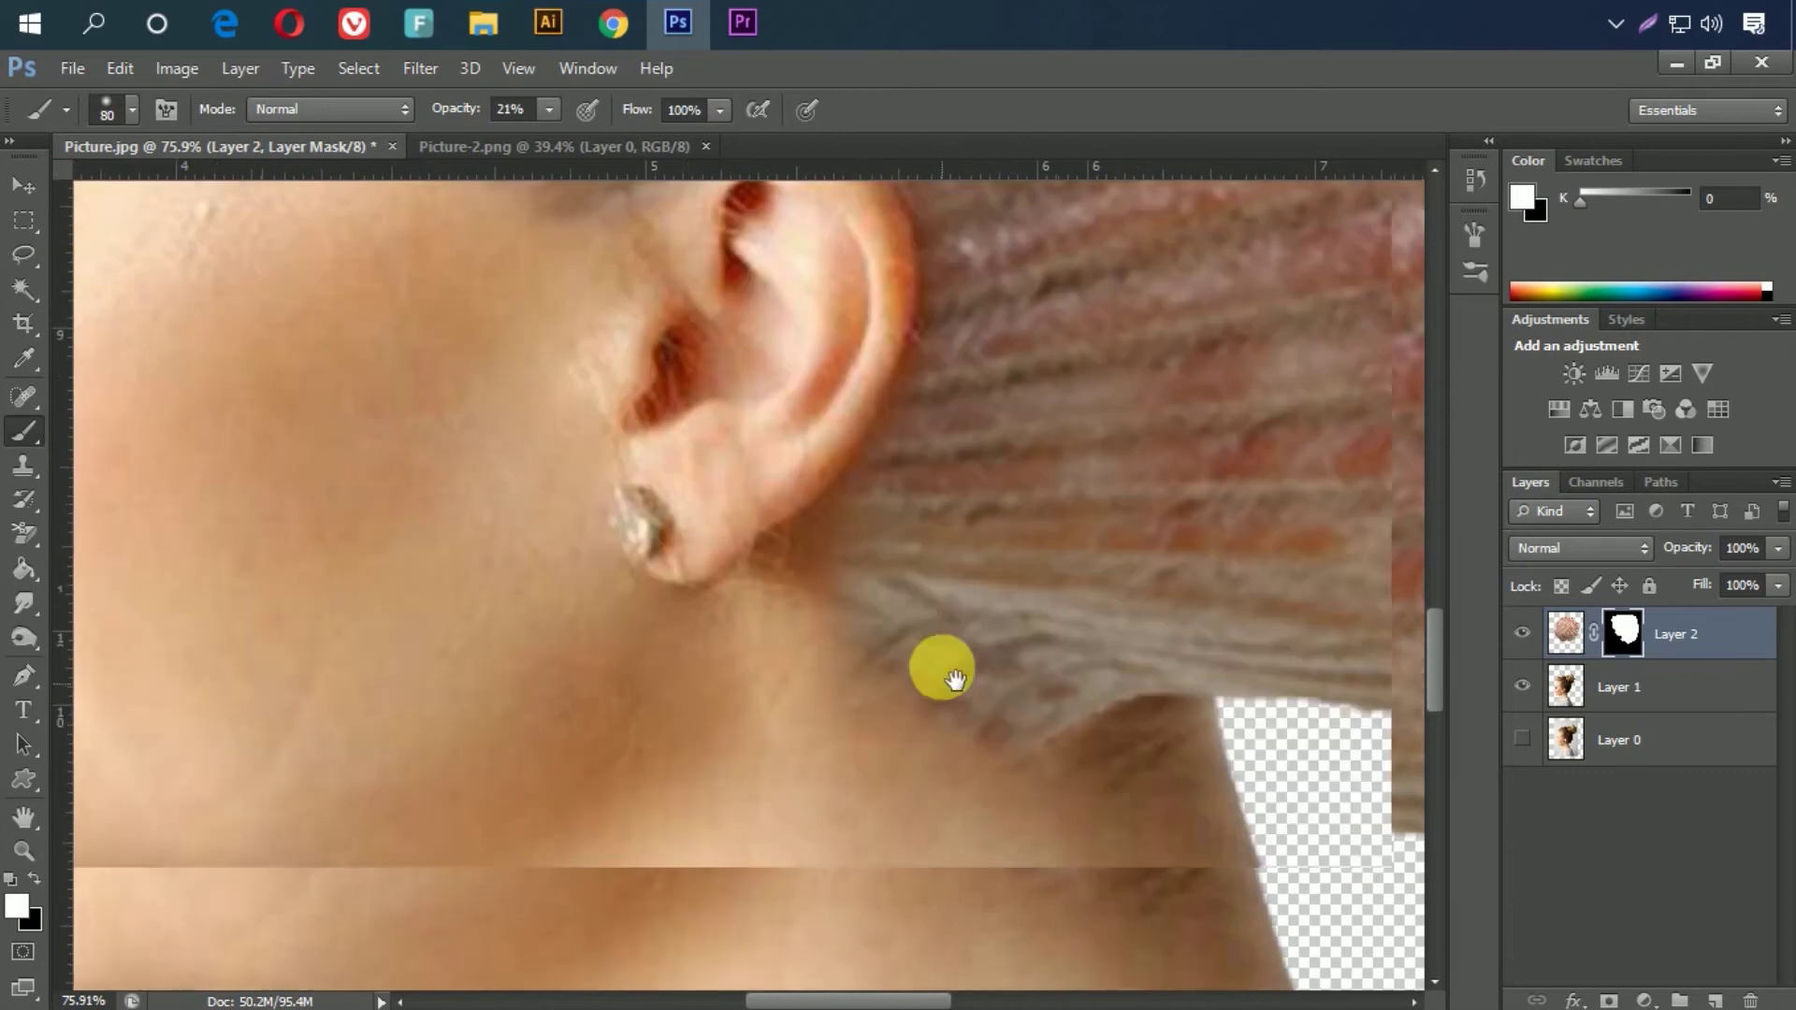
scroll(931, 654, "down", 4)
left_click_drag(952, 714, 1096, 739)
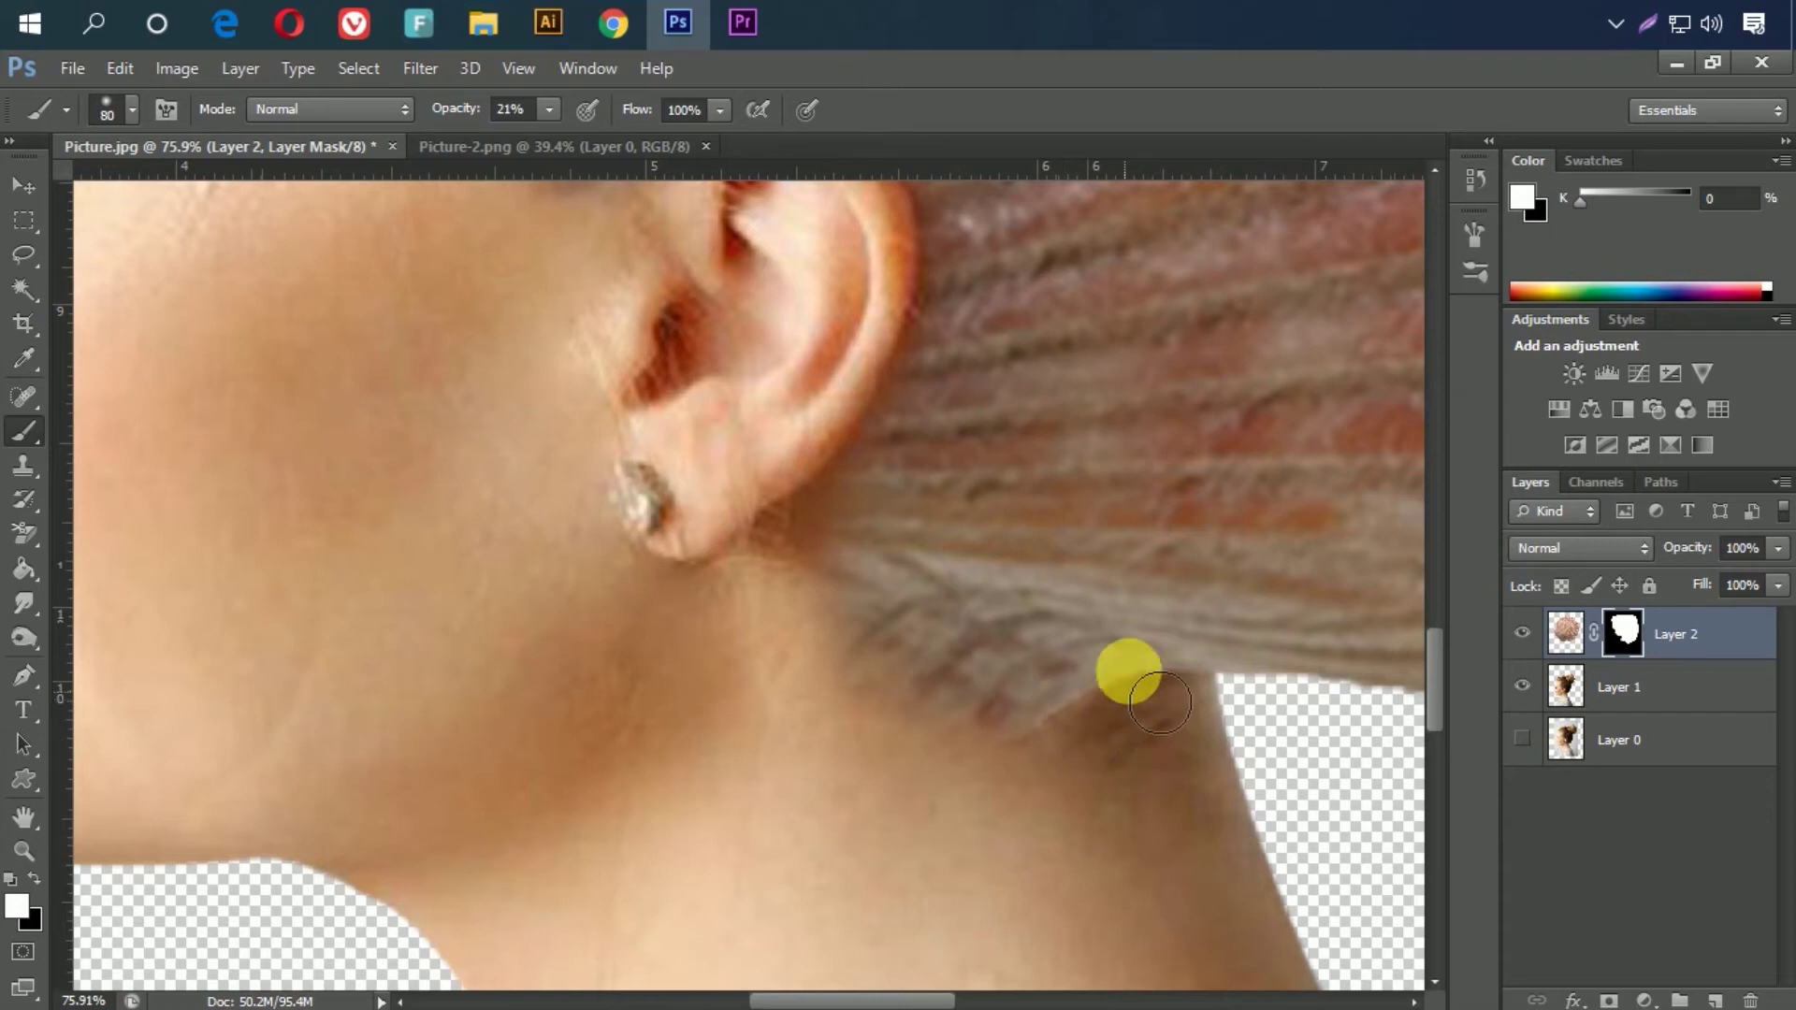
key("ctrl+0")
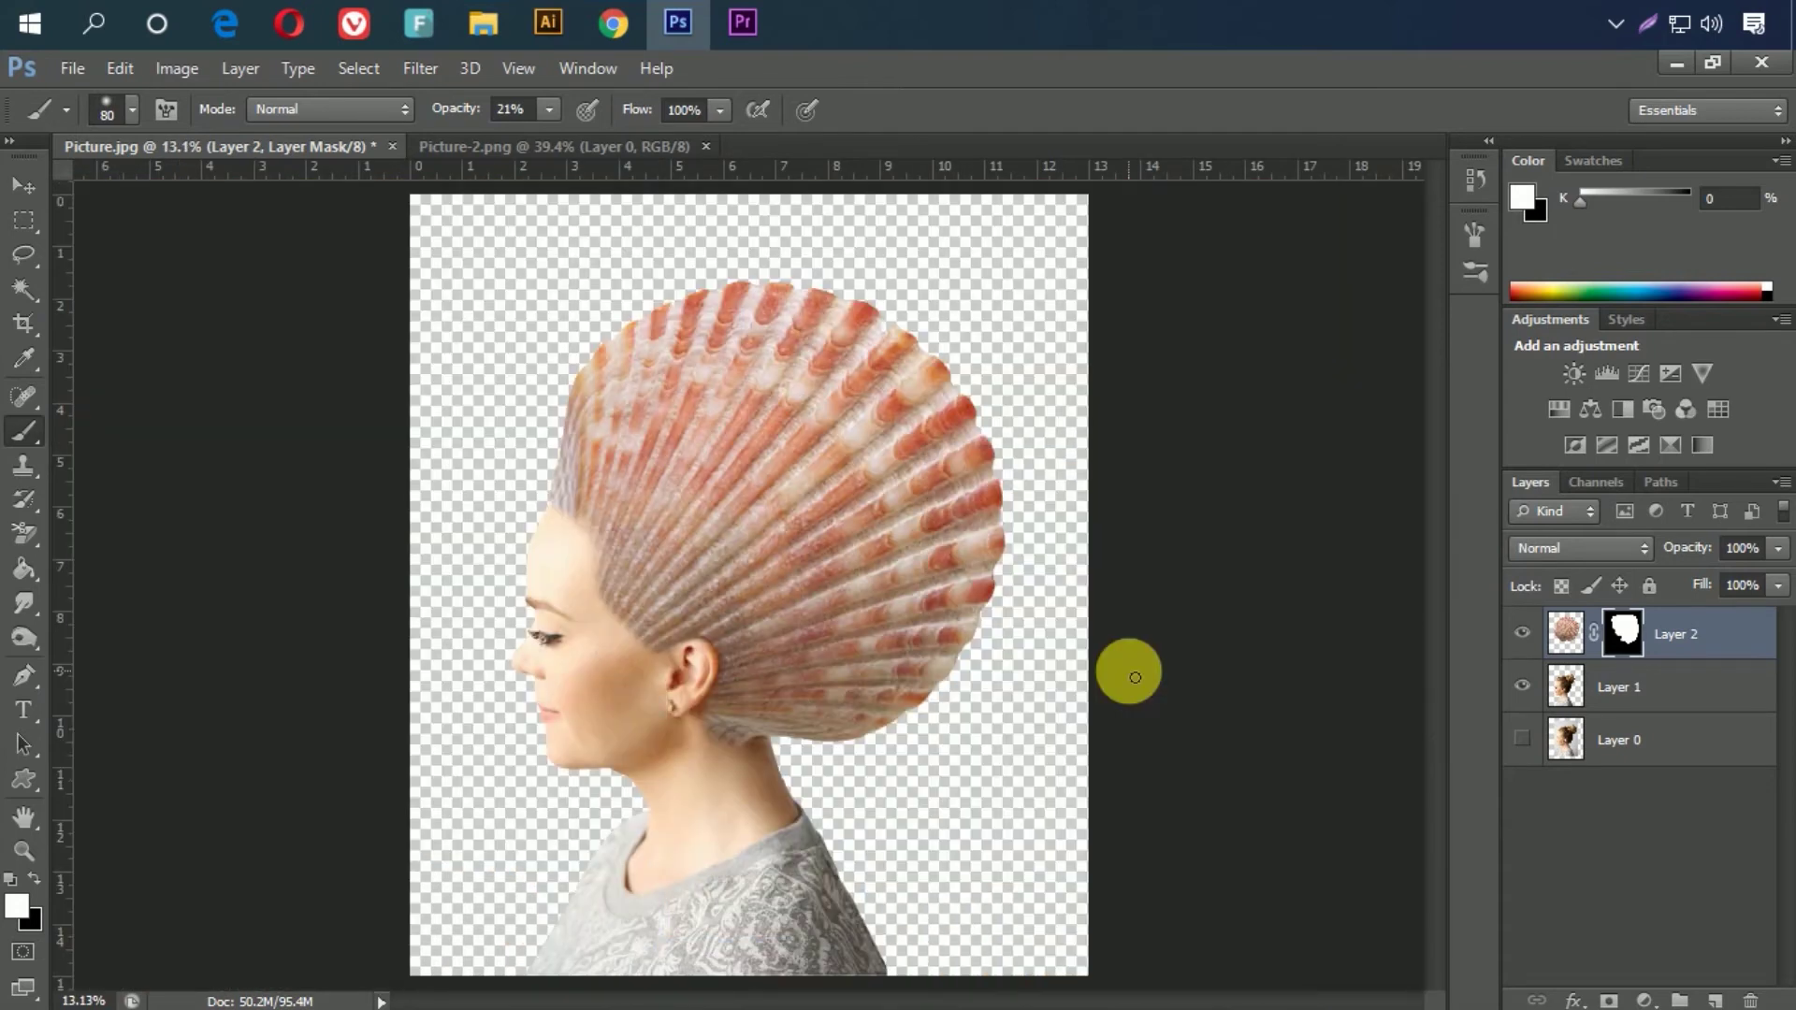
left_click_drag(640, 695, 963, 833)
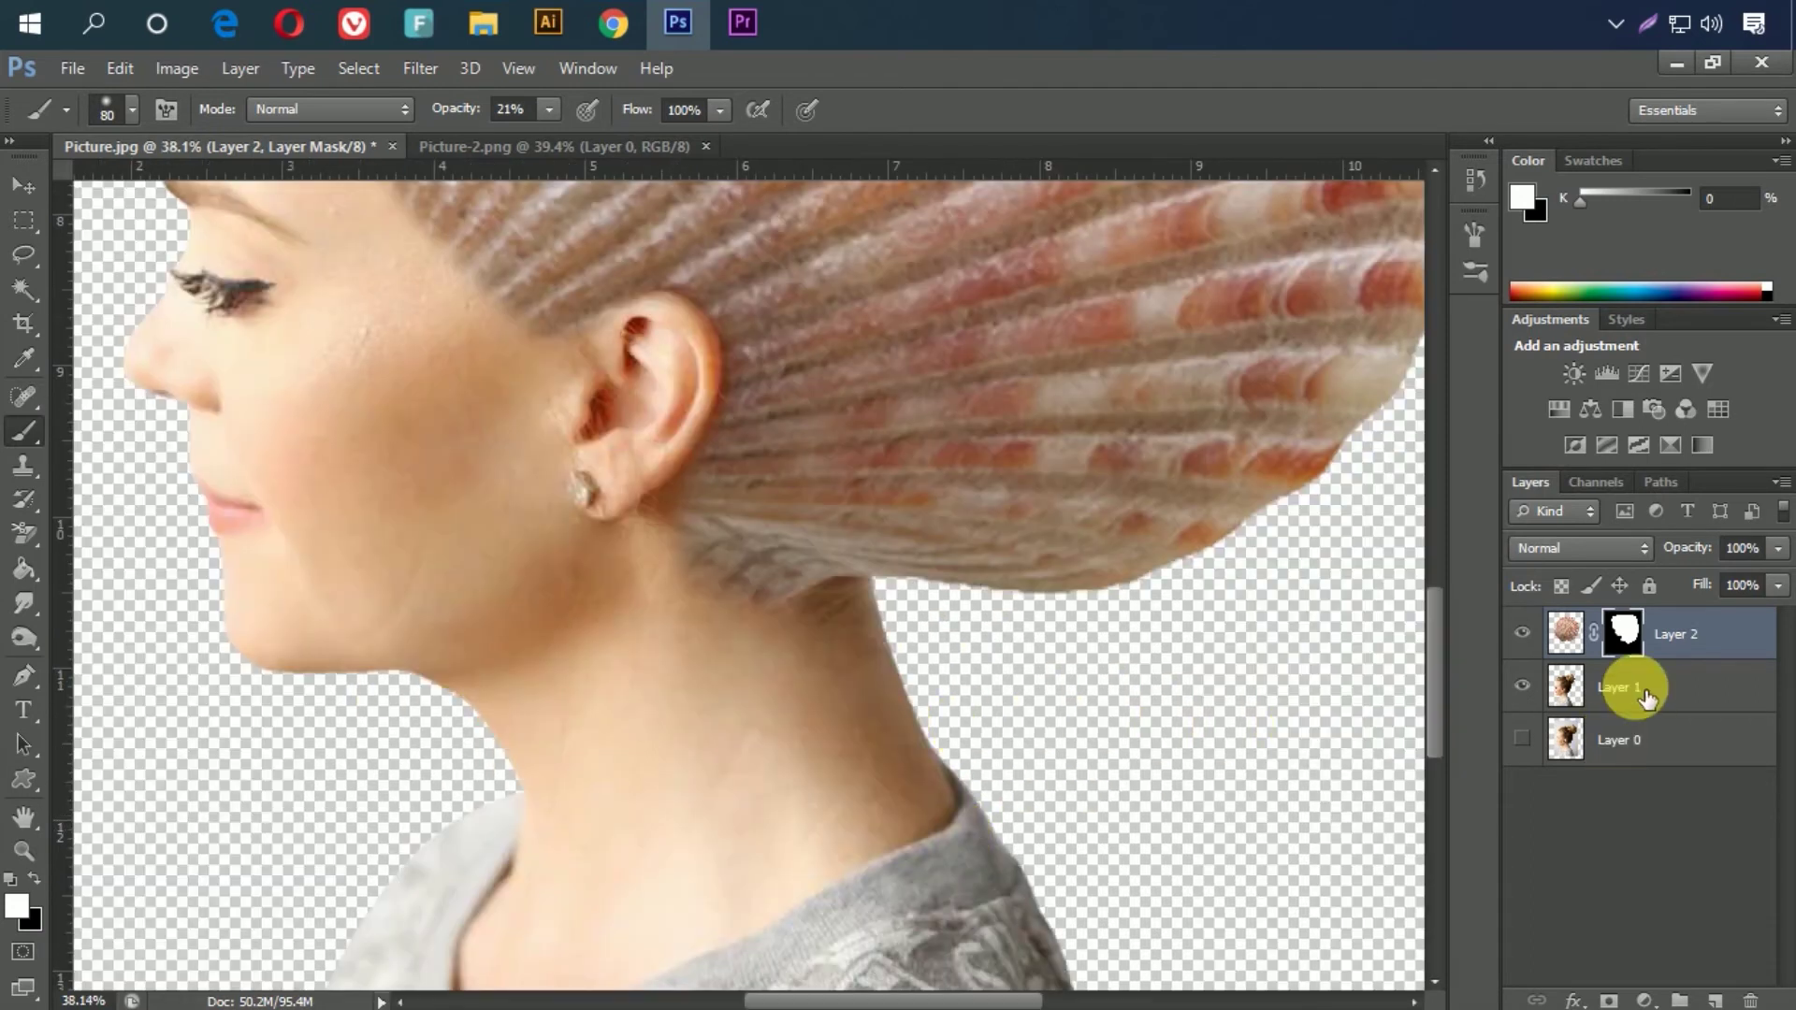
left_click(1579, 641)
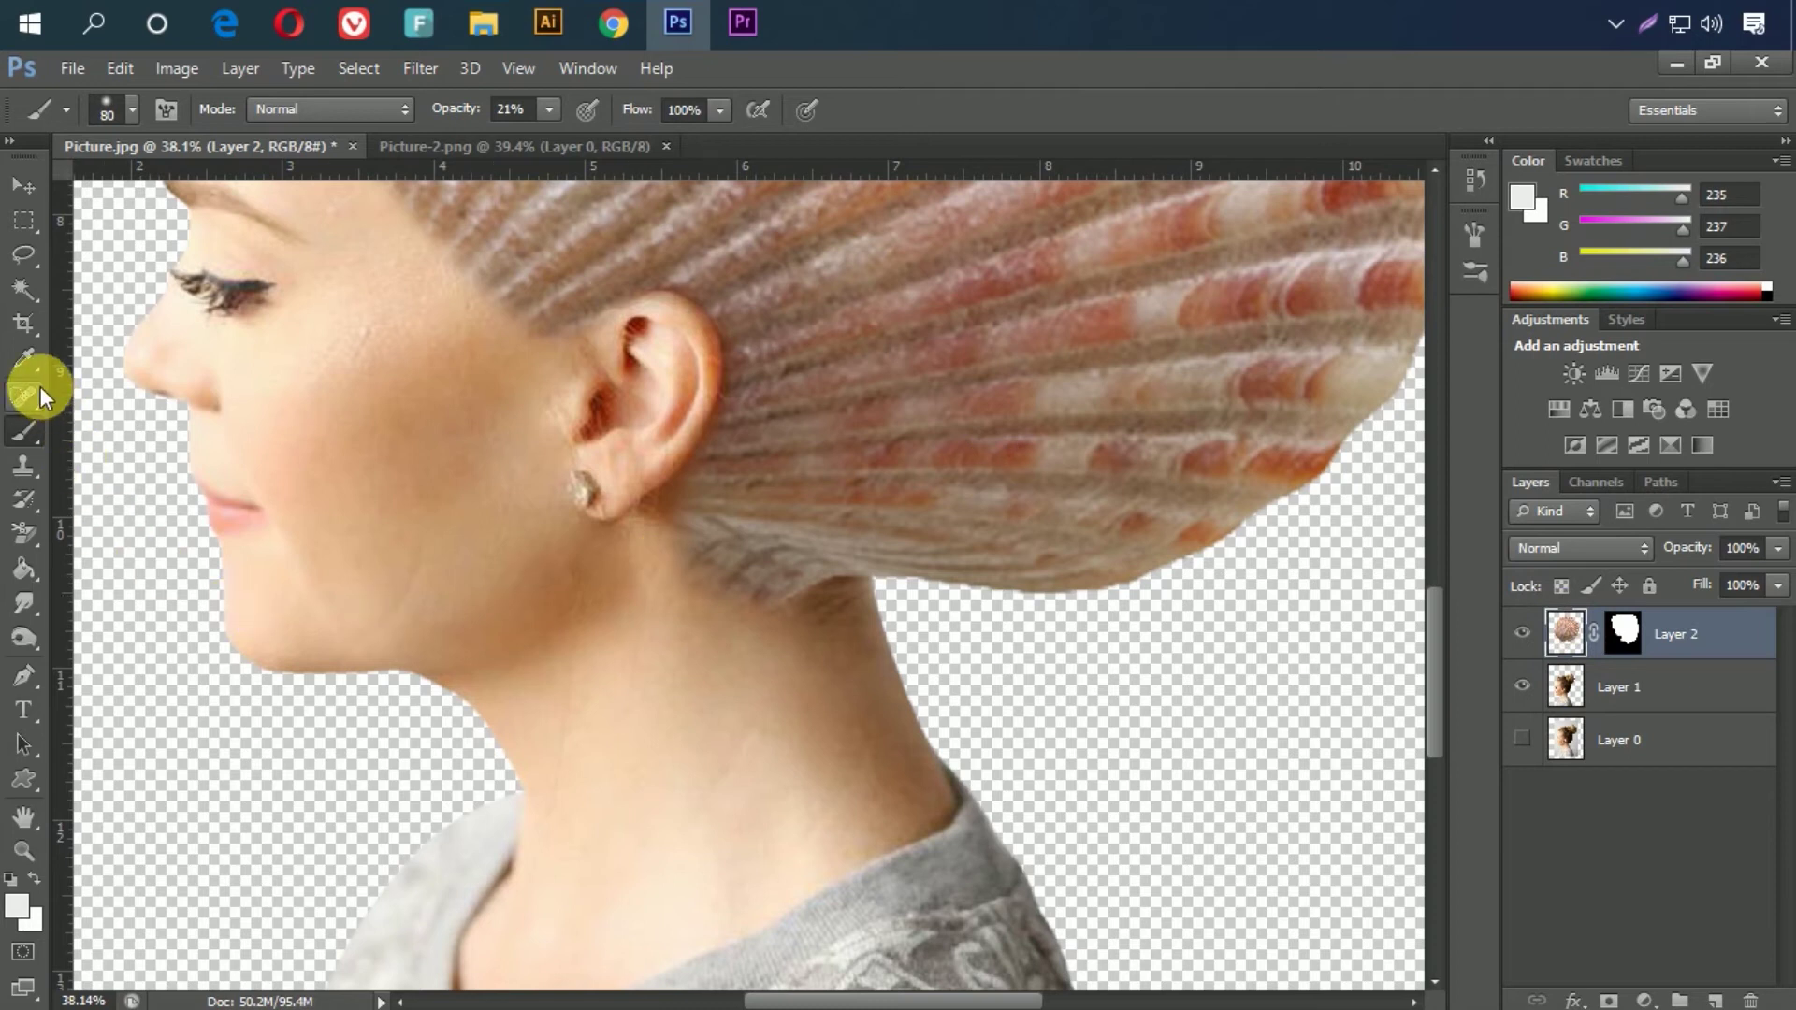
key("s")
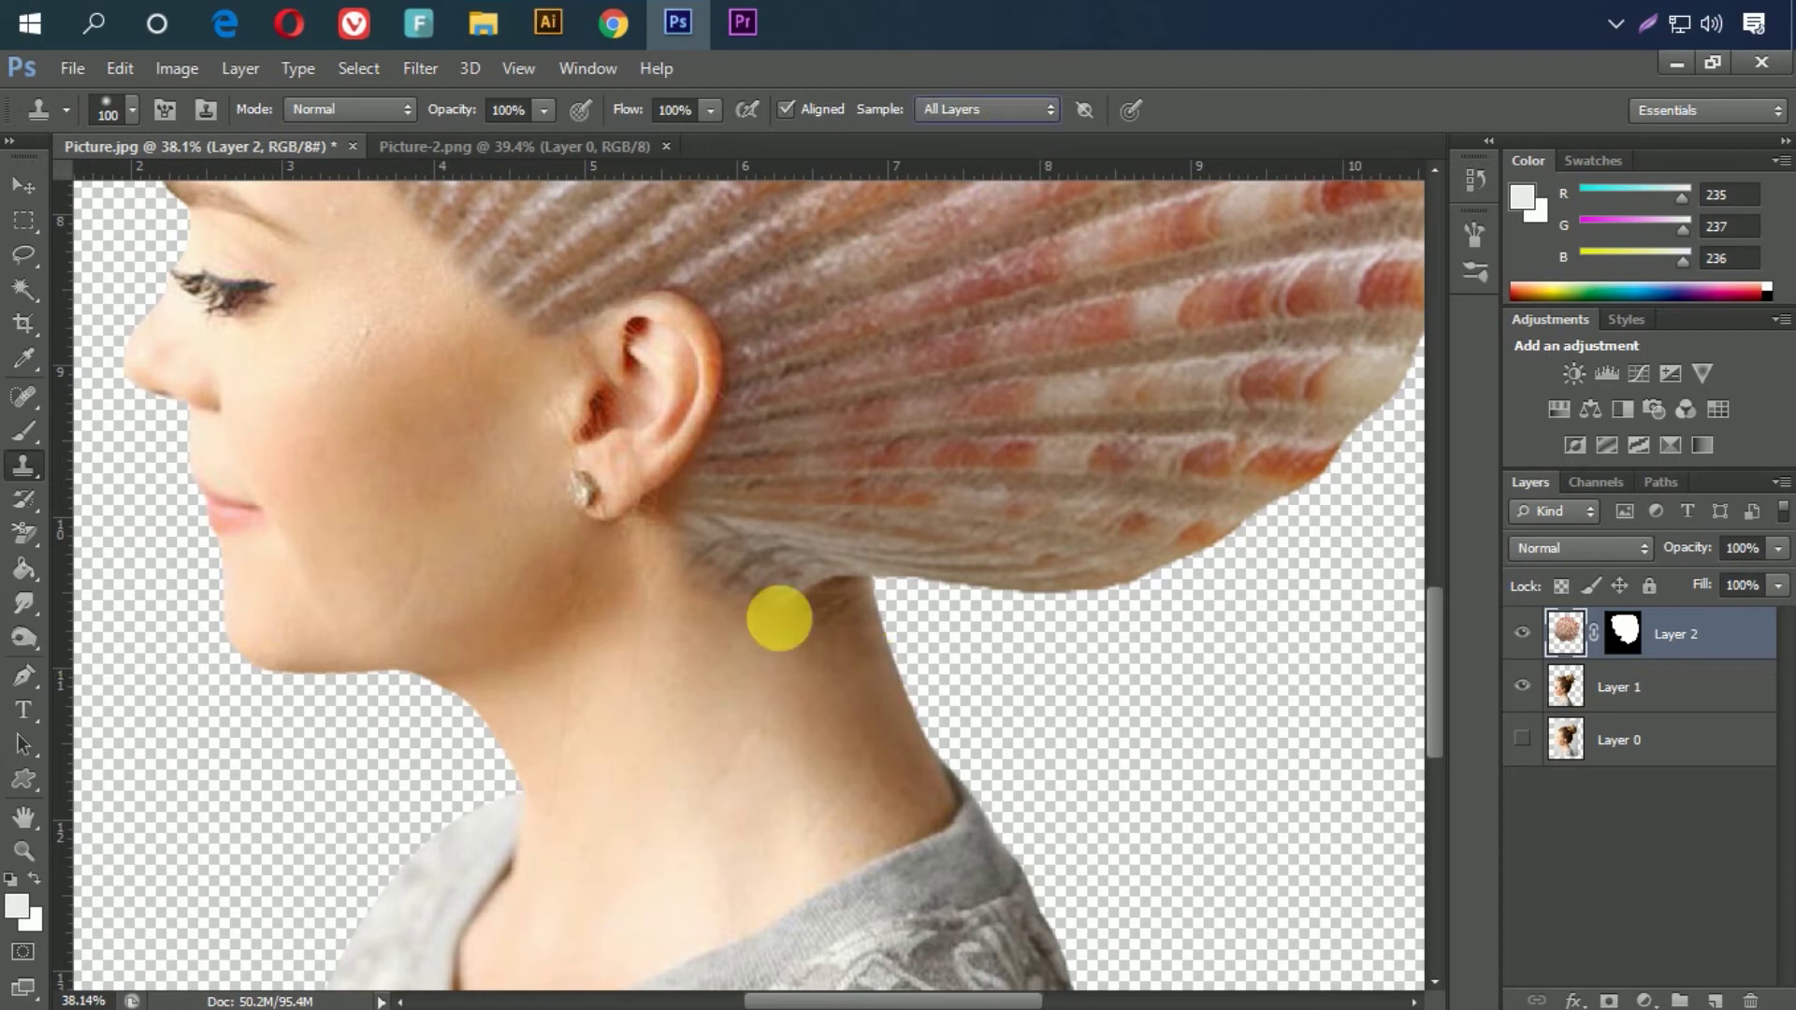
left_click_drag(661, 517, 1036, 696)
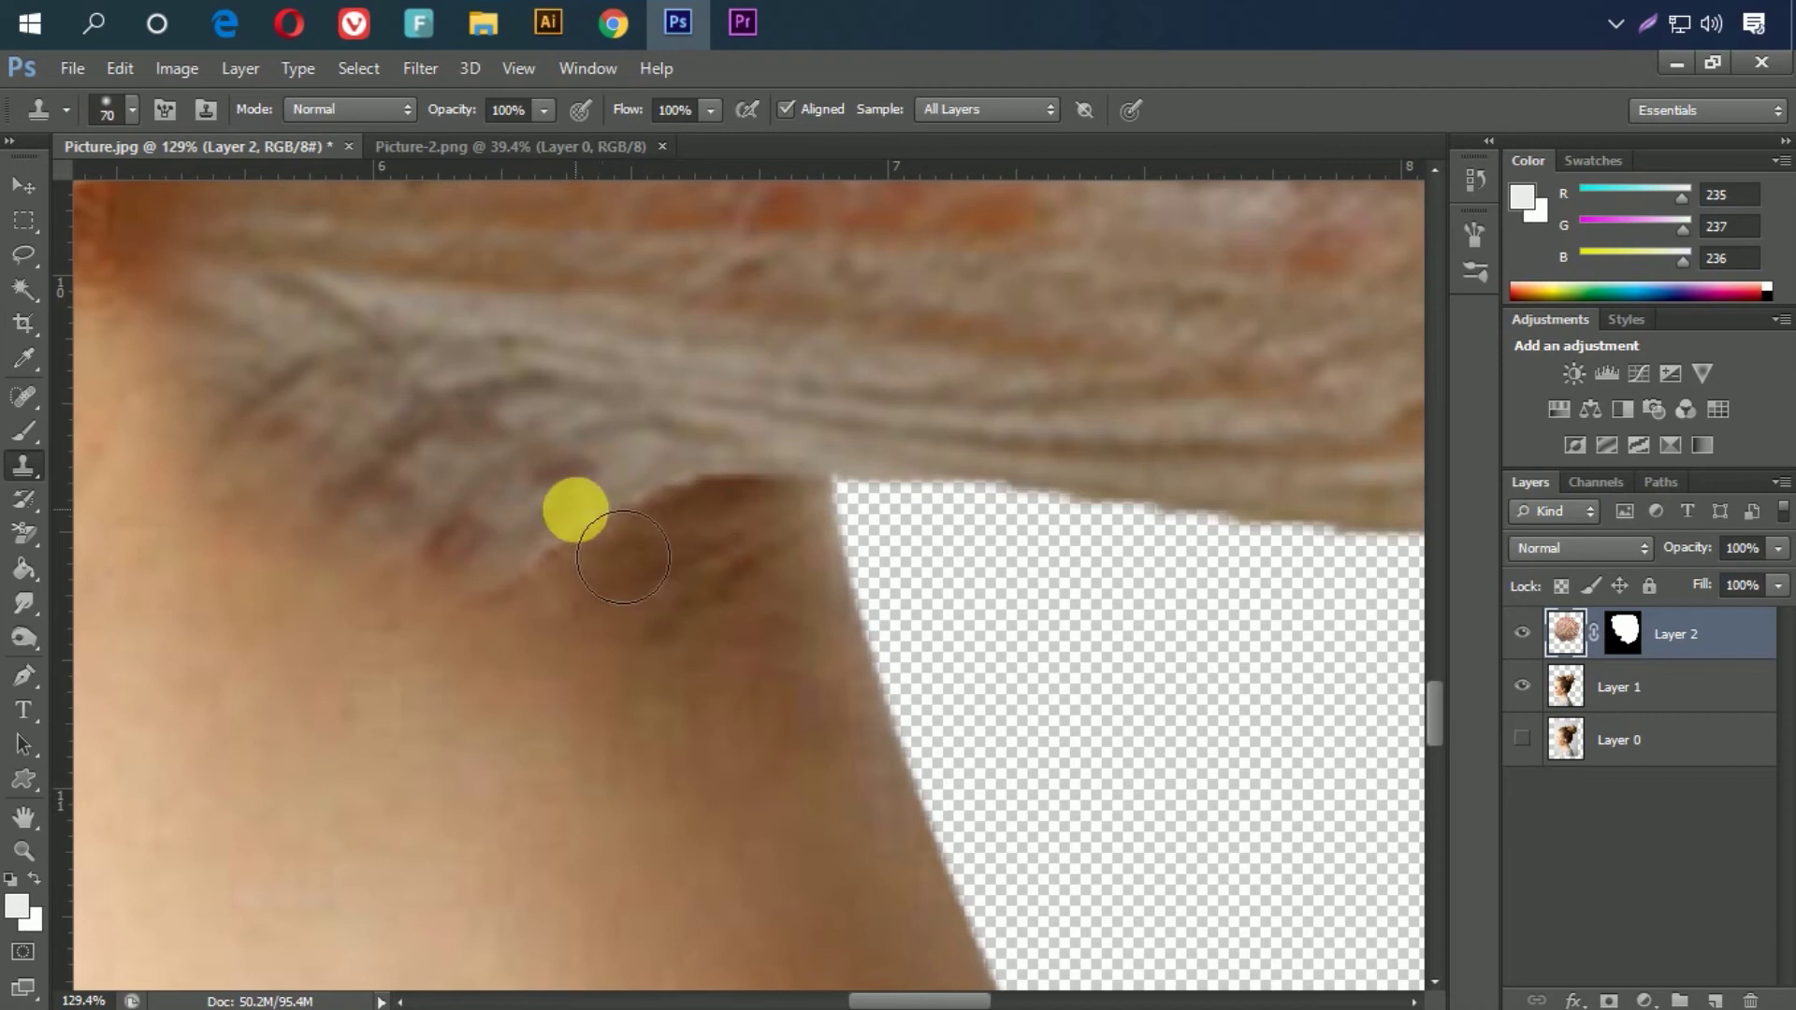
mouse_move(612, 547)
left_mouse_down()
mouse_move(601, 520)
mouse_move(633, 568)
mouse_move(797, 537)
mouse_move(639, 573)
mouse_move(869, 526)
mouse_move(718, 549)
mouse_move(737, 665)
mouse_move(763, 606)
left_mouse_up()
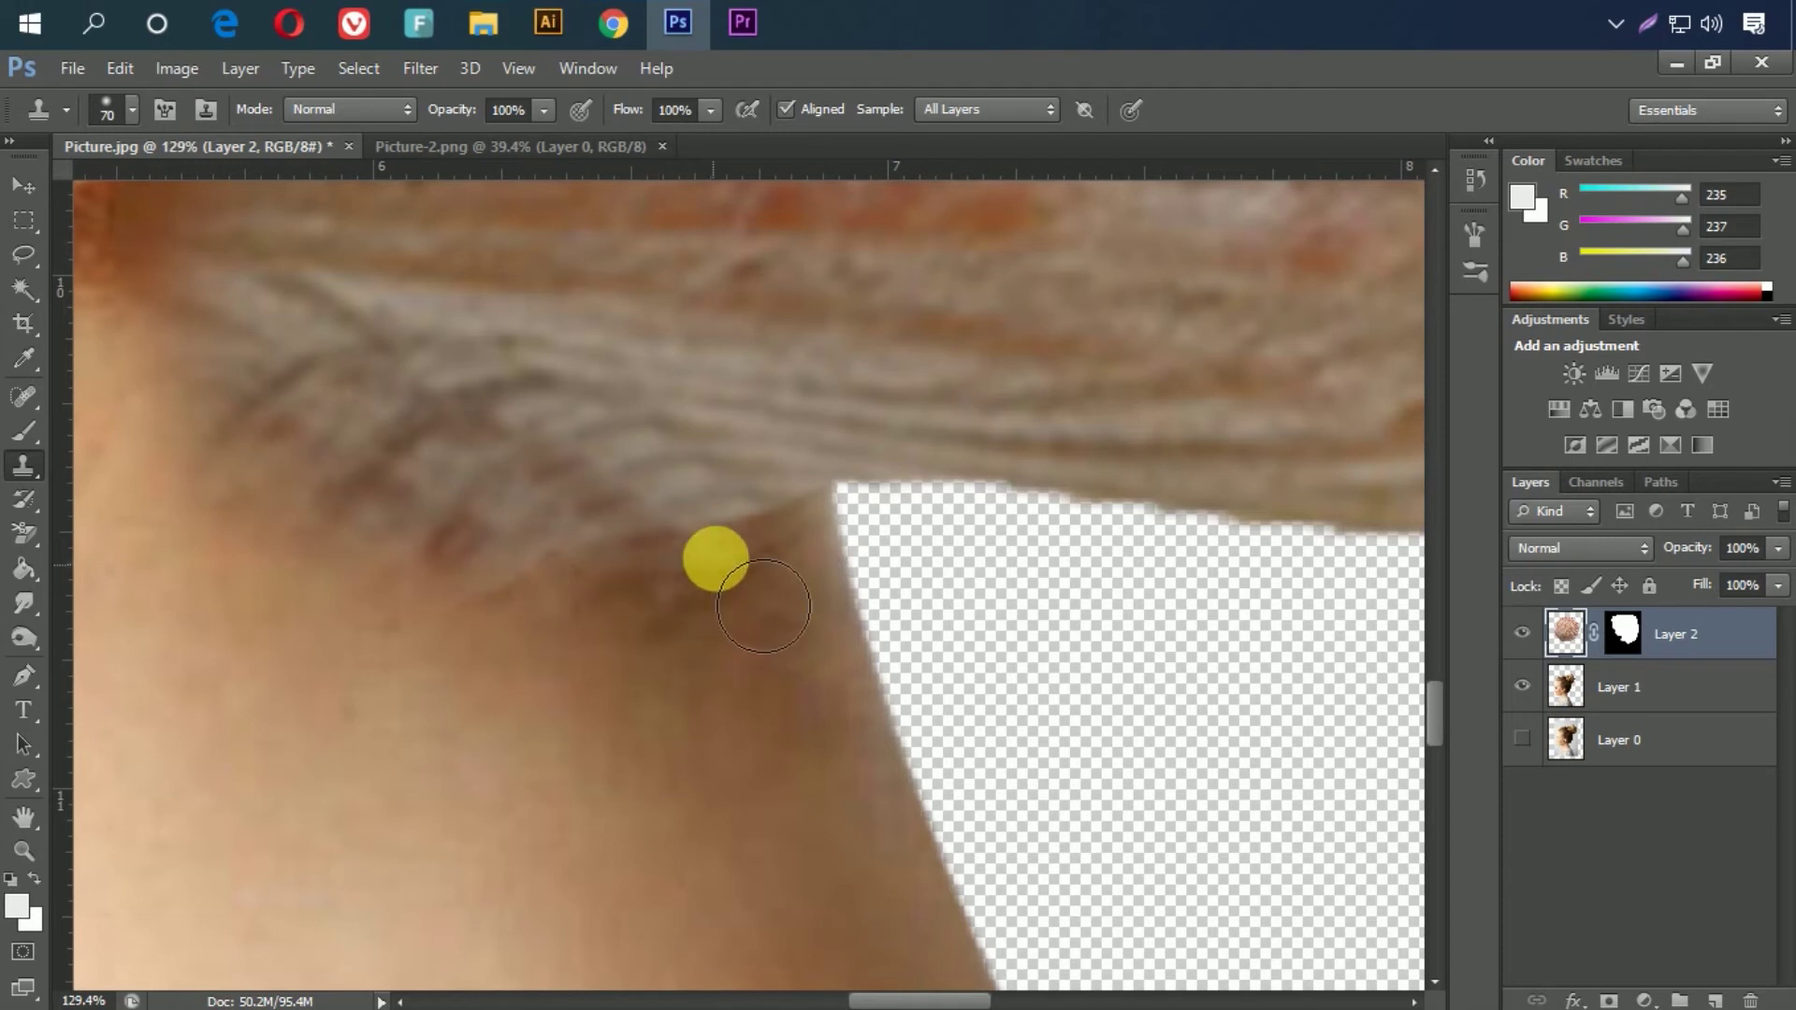
key("ctrl+0")
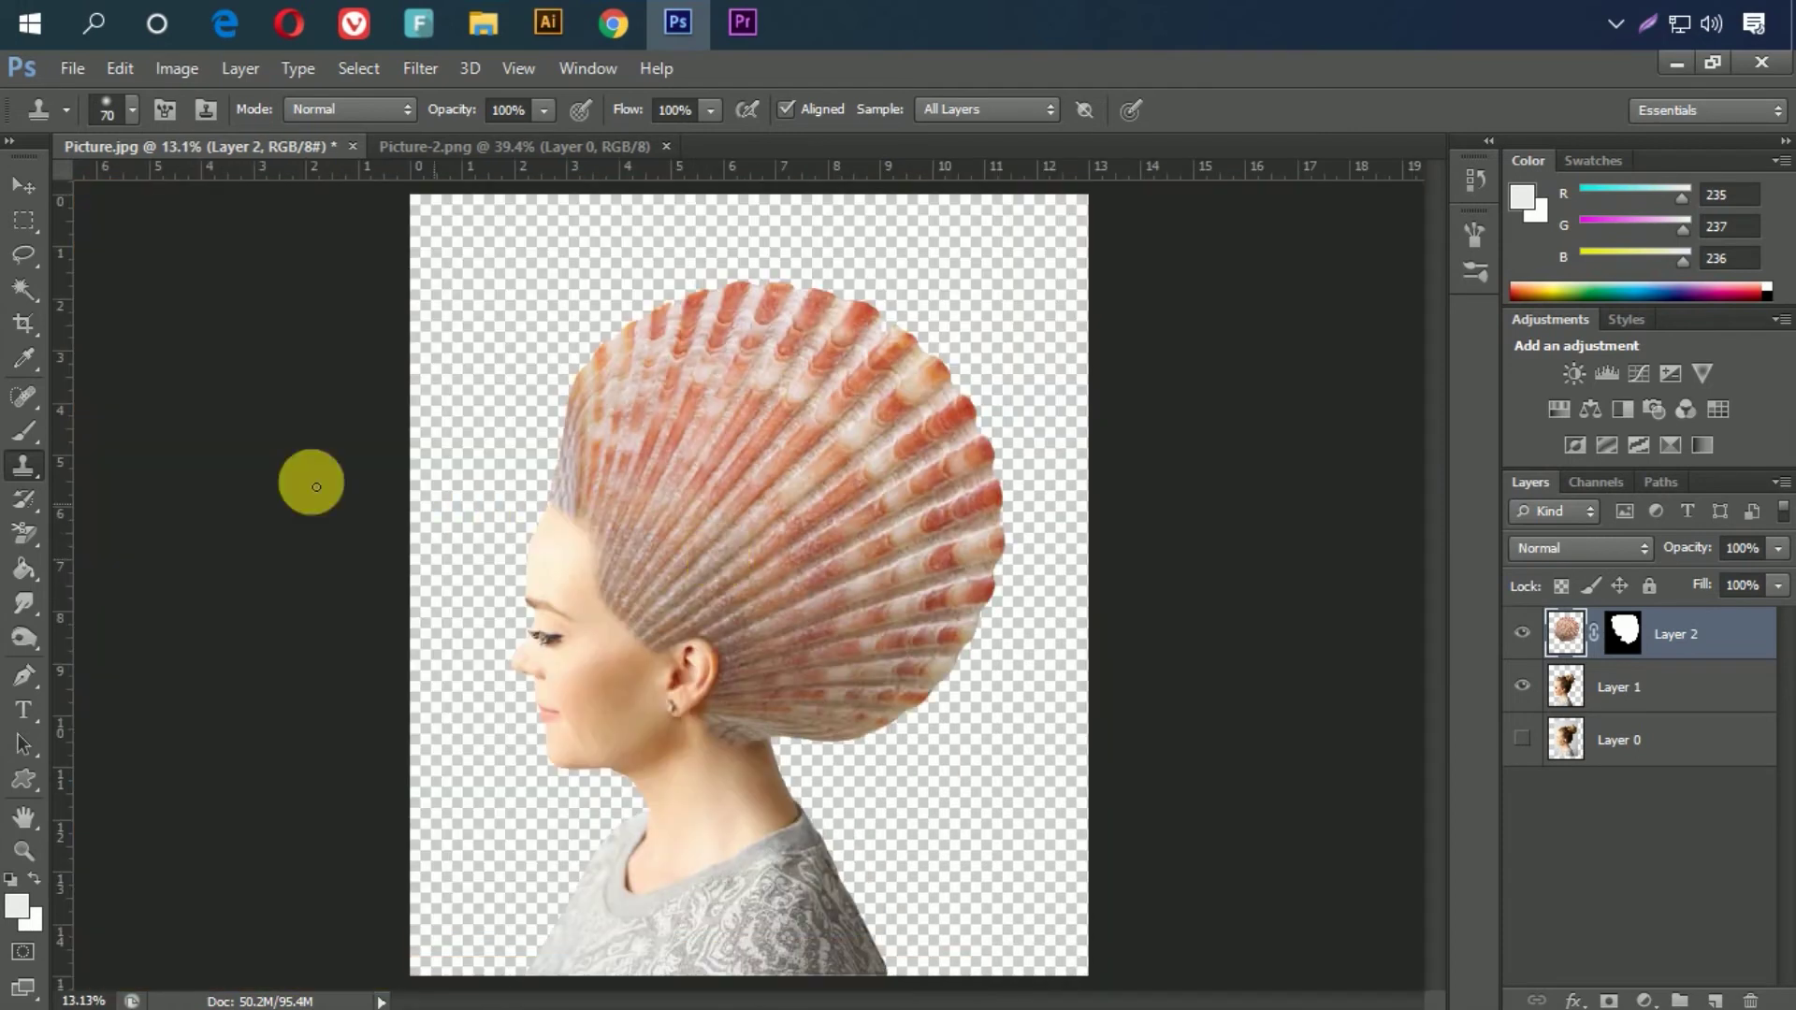
left_click(30, 187)
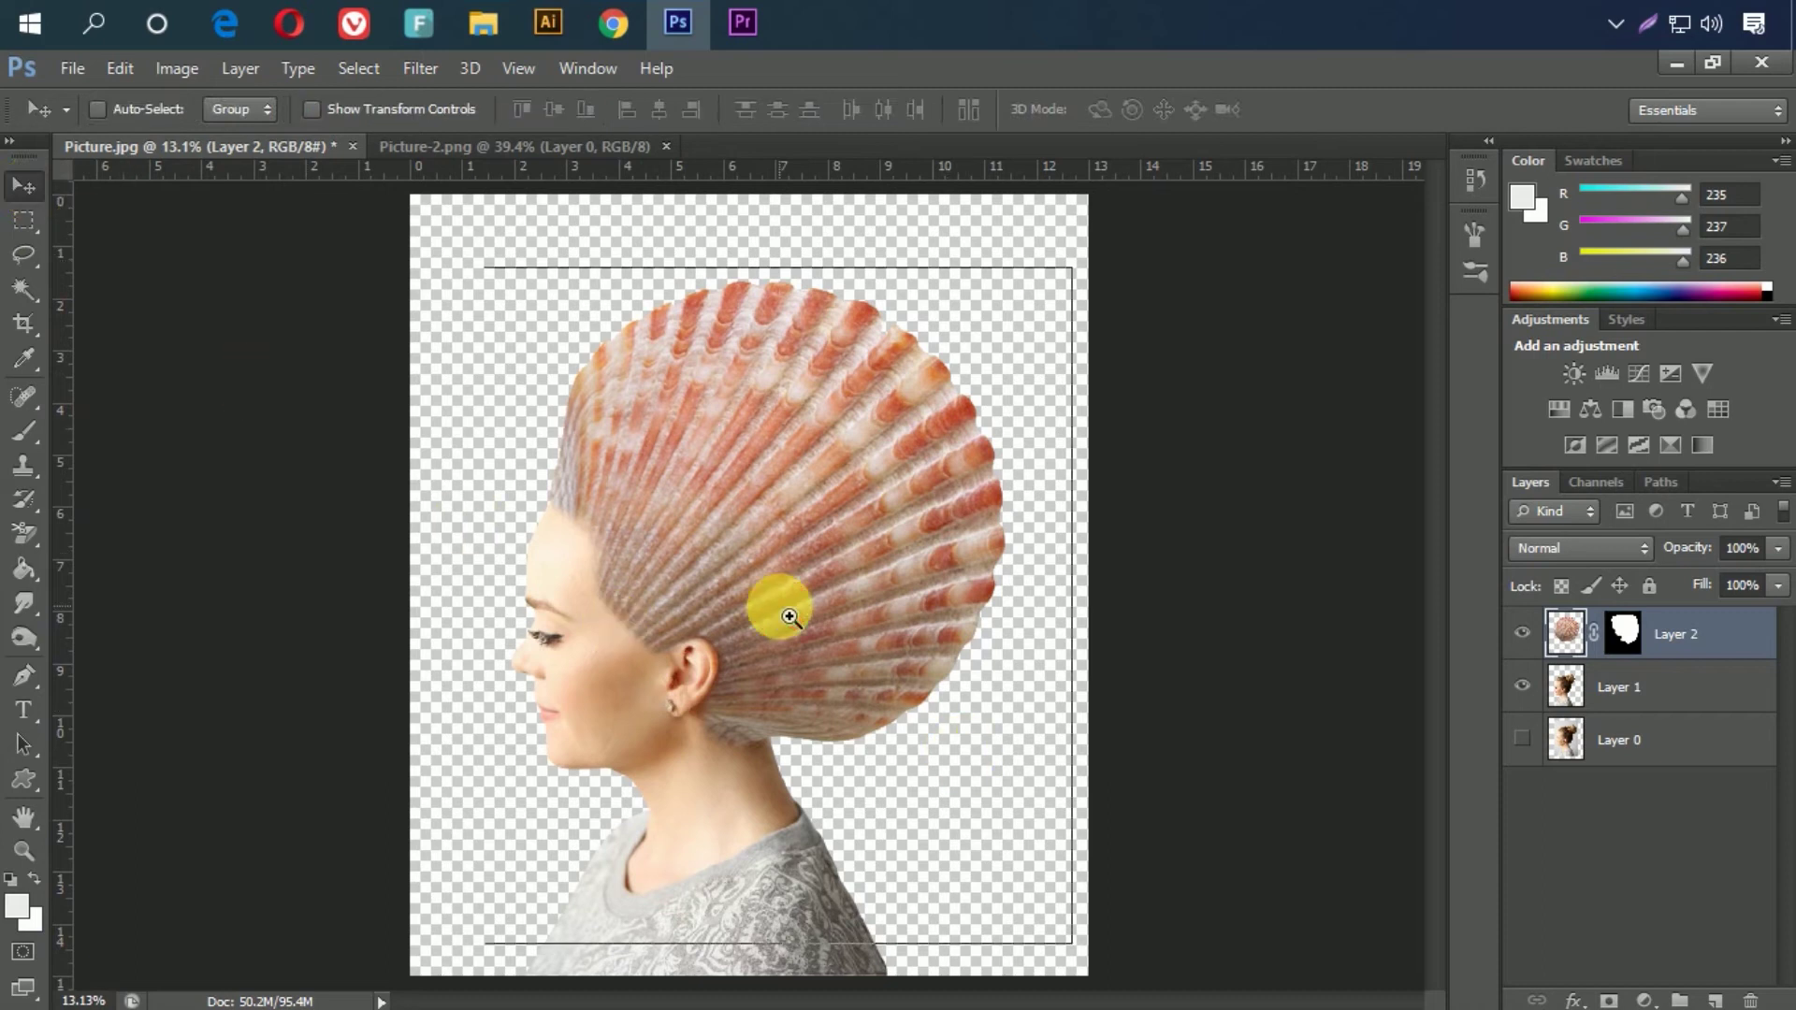
left_click(774, 602)
left_click(939, 736)
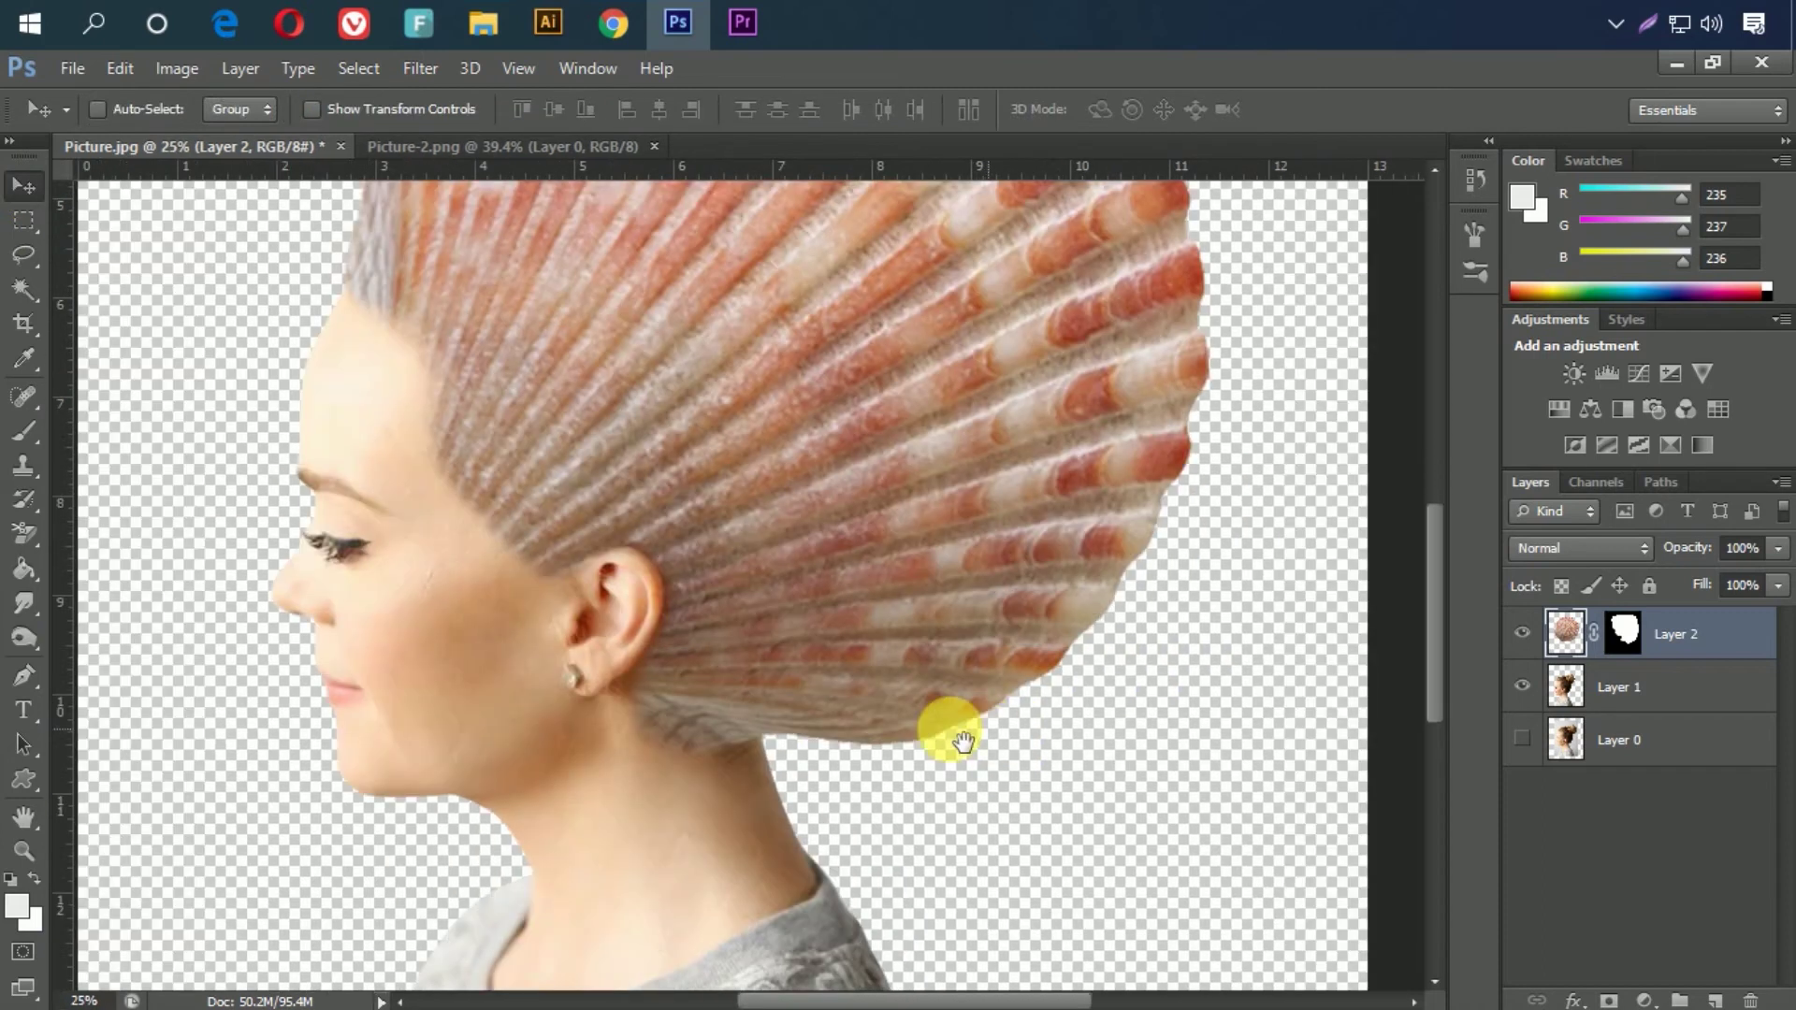
left_click_drag(950, 729, 1099, 695)
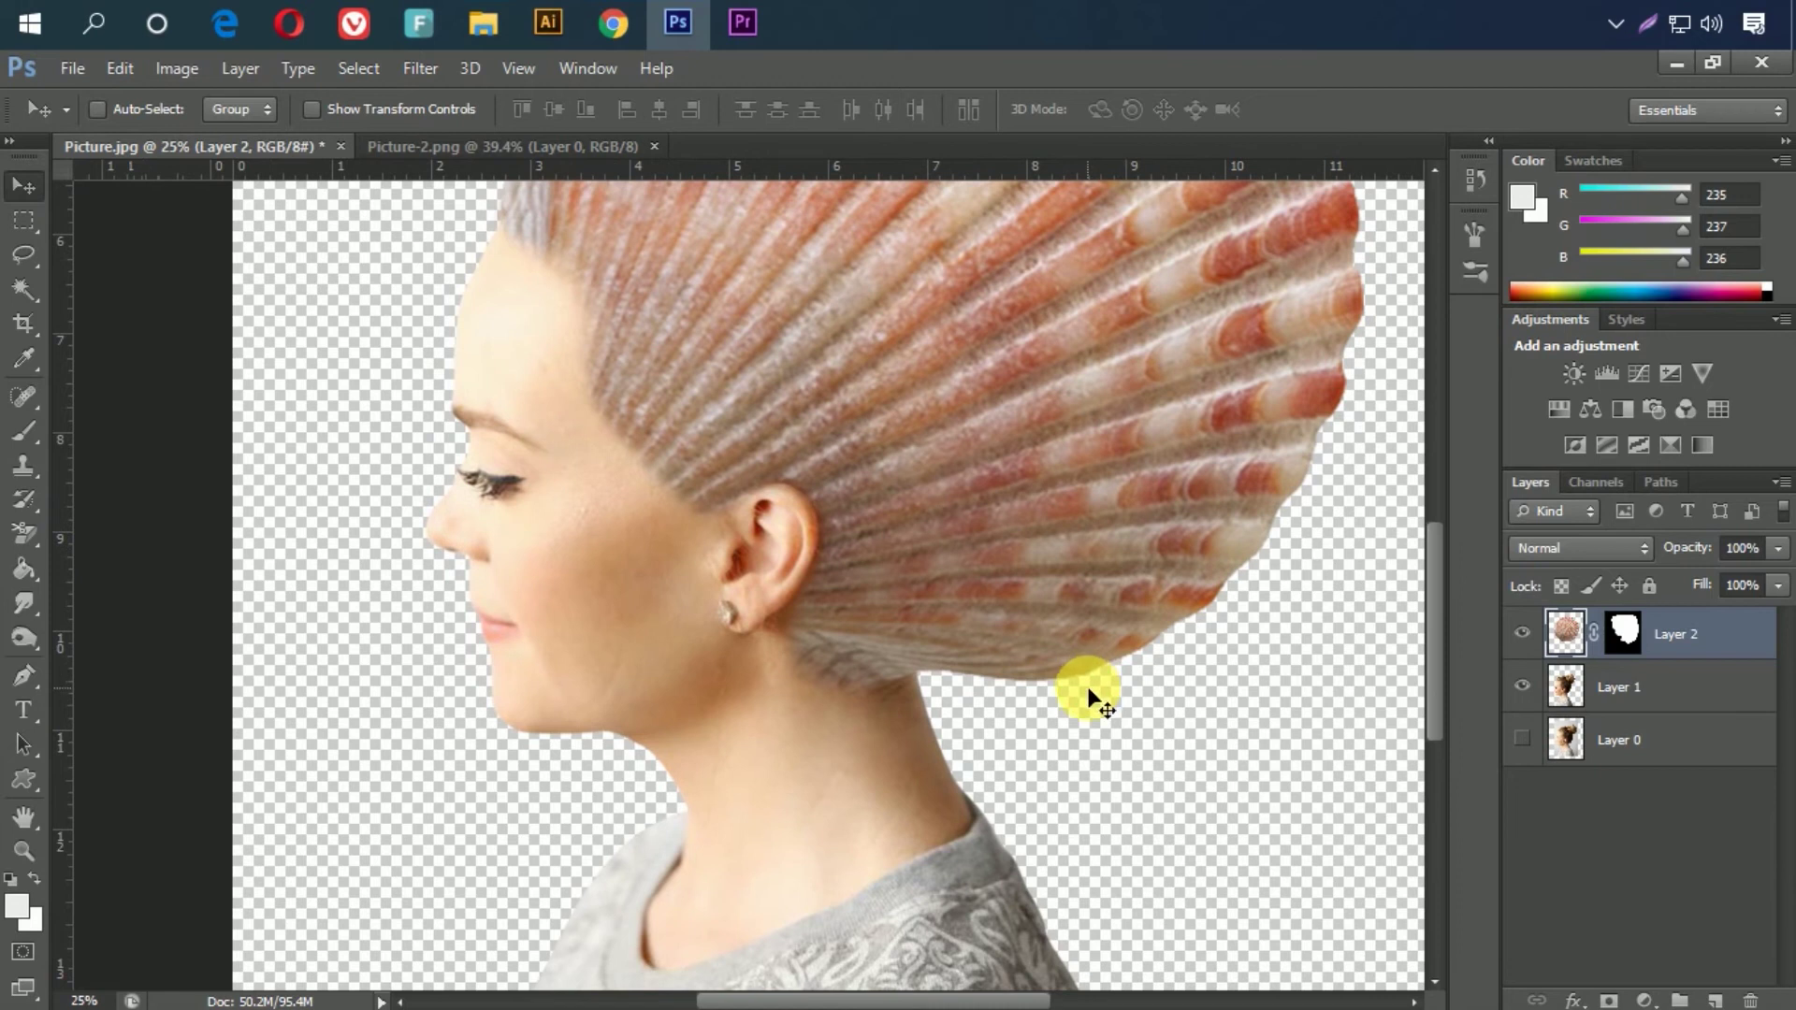
key("ctrl+0")
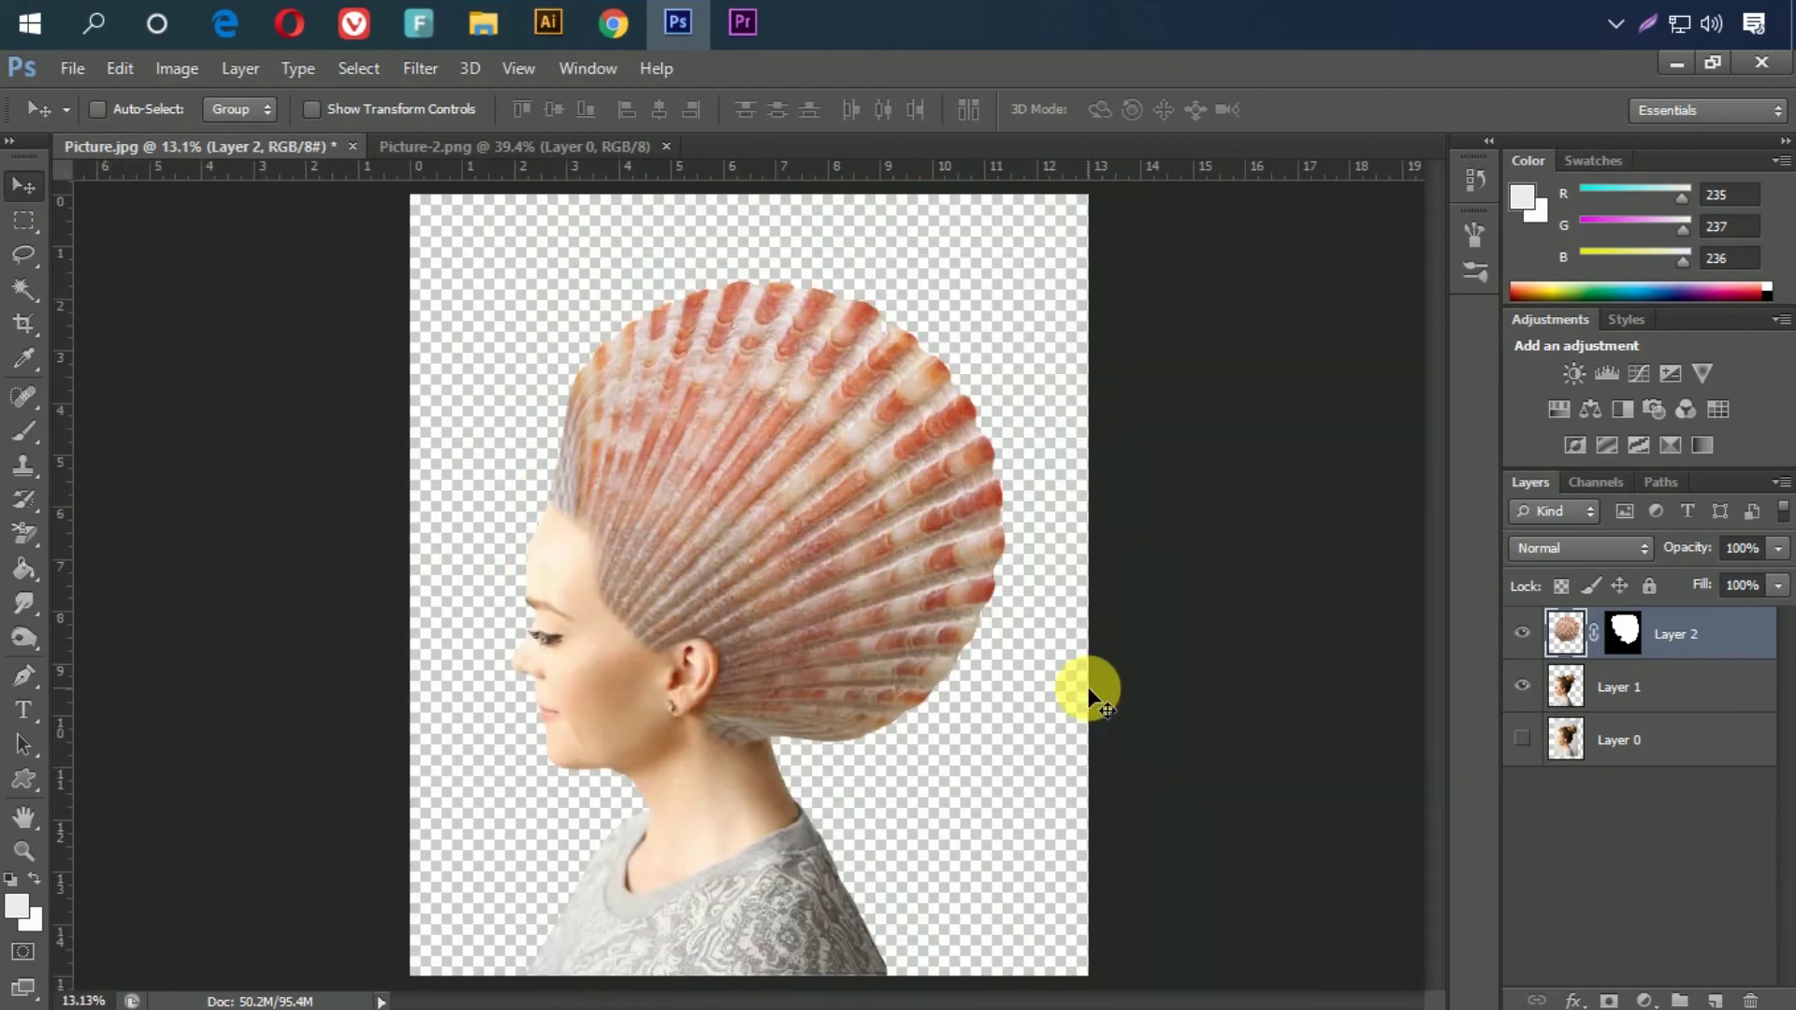
left_click(1637, 739)
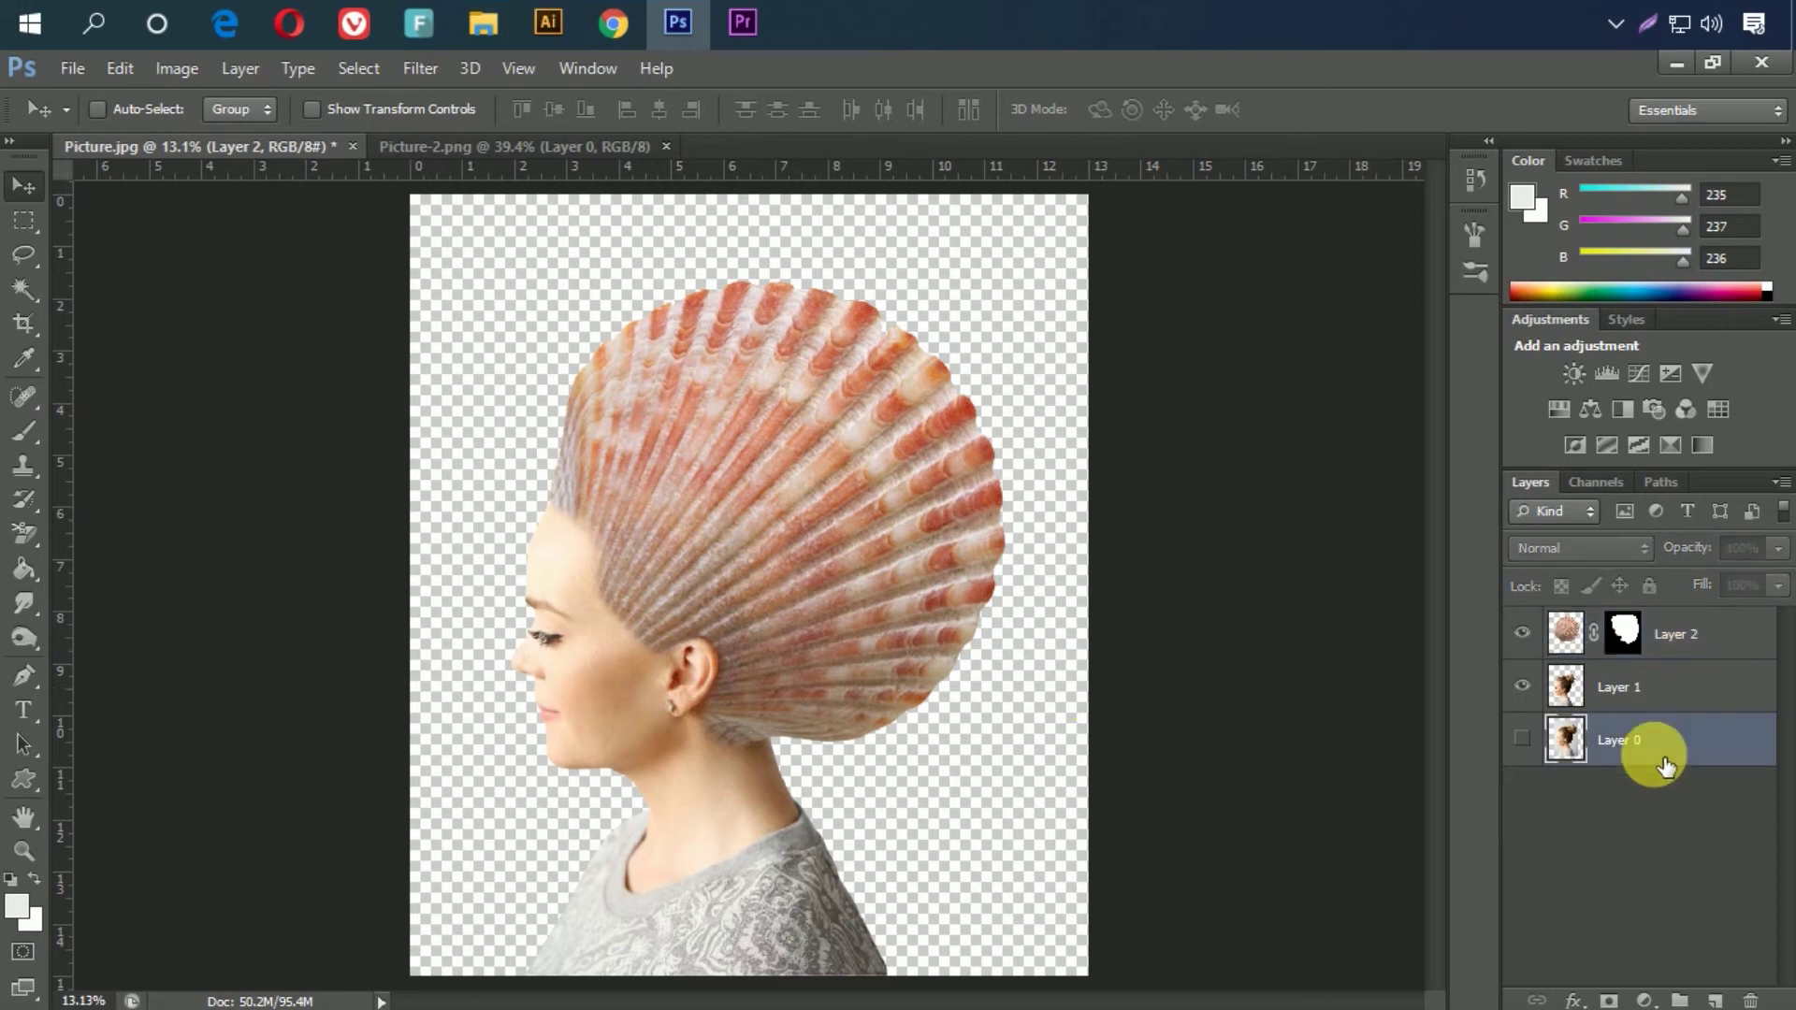
Step: Add a new layer above Layer 0, reset default colours, and select a tall strip at the left edge
left_click(1715, 1000)
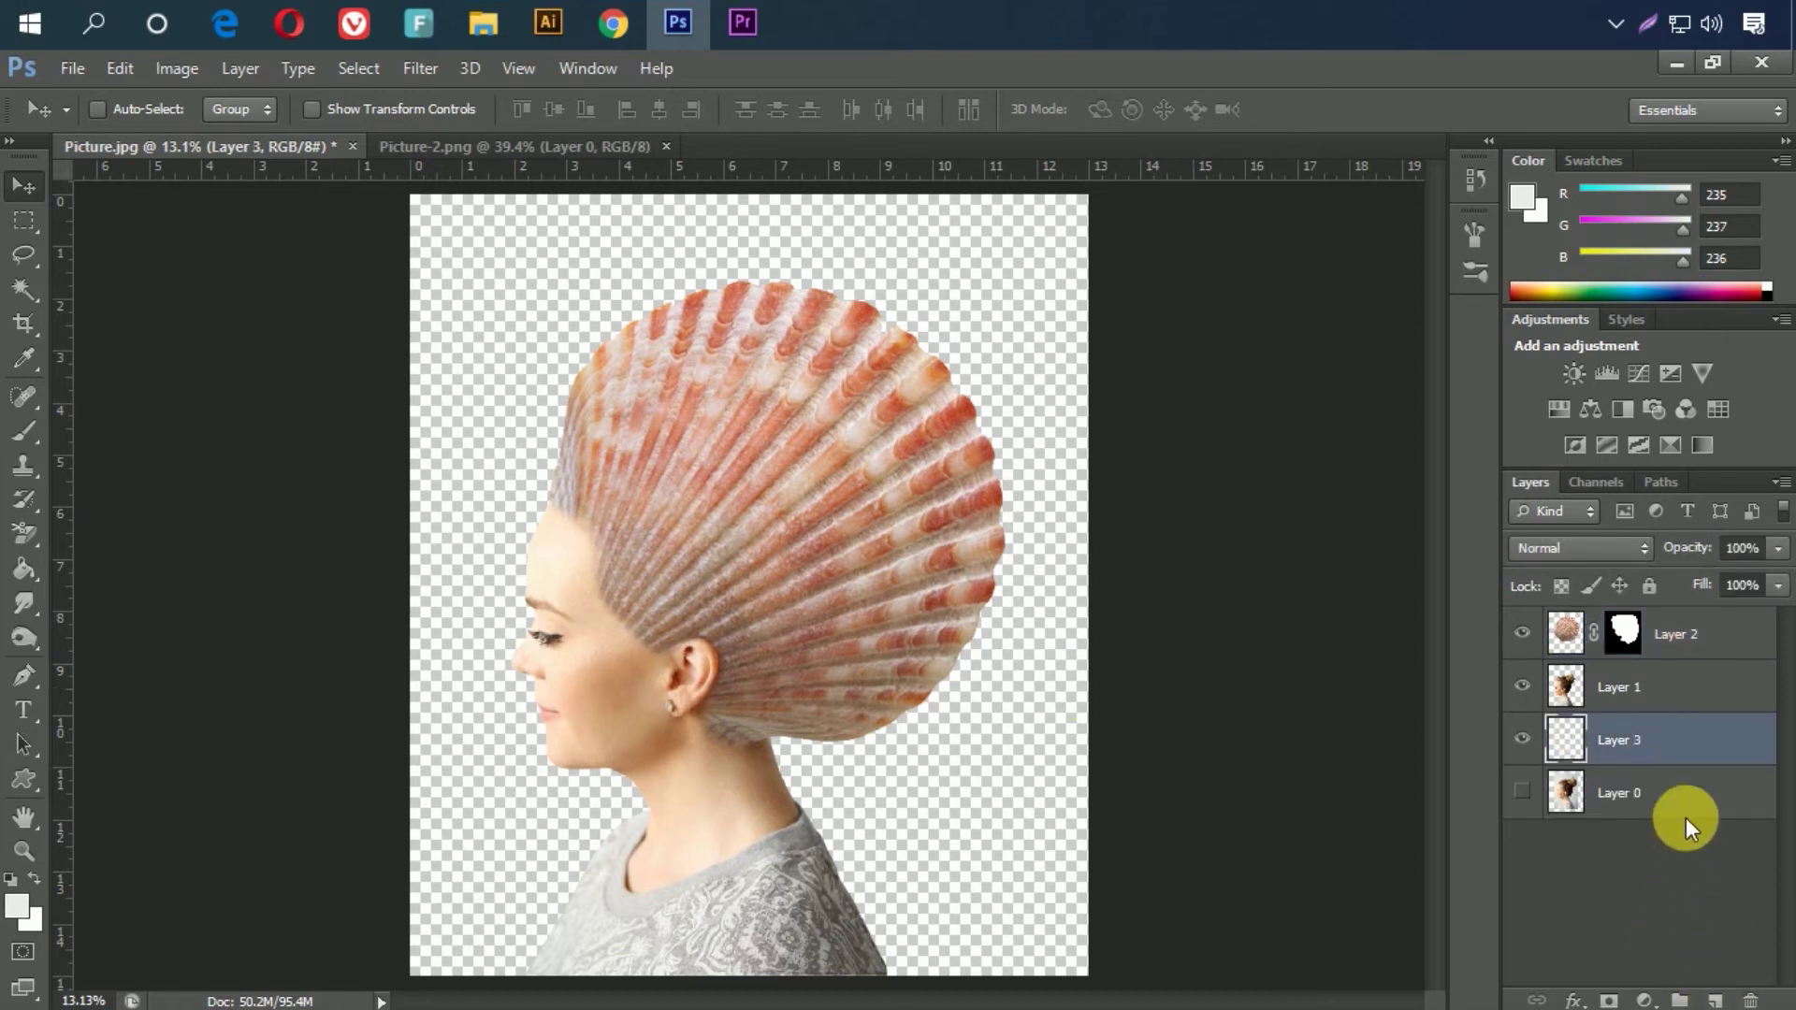
left_click(11, 878)
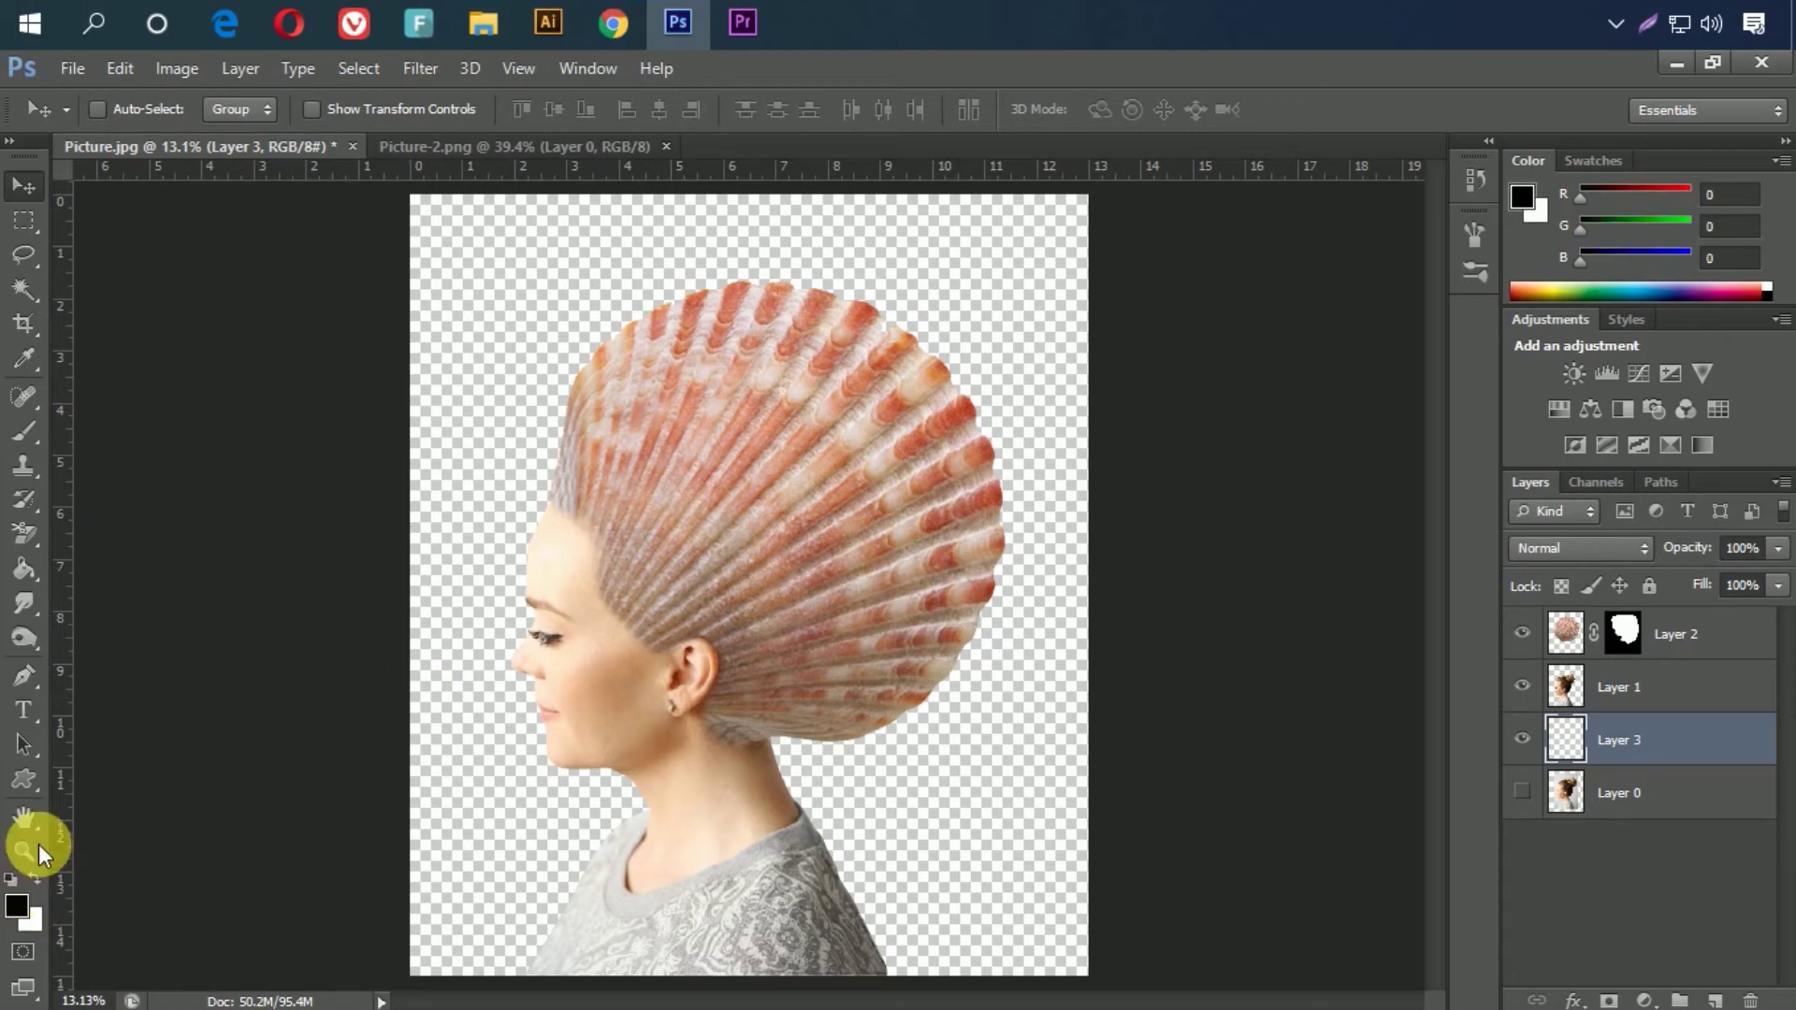
left_click(31, 226)
left_click_drag(402, 193, 453, 1000)
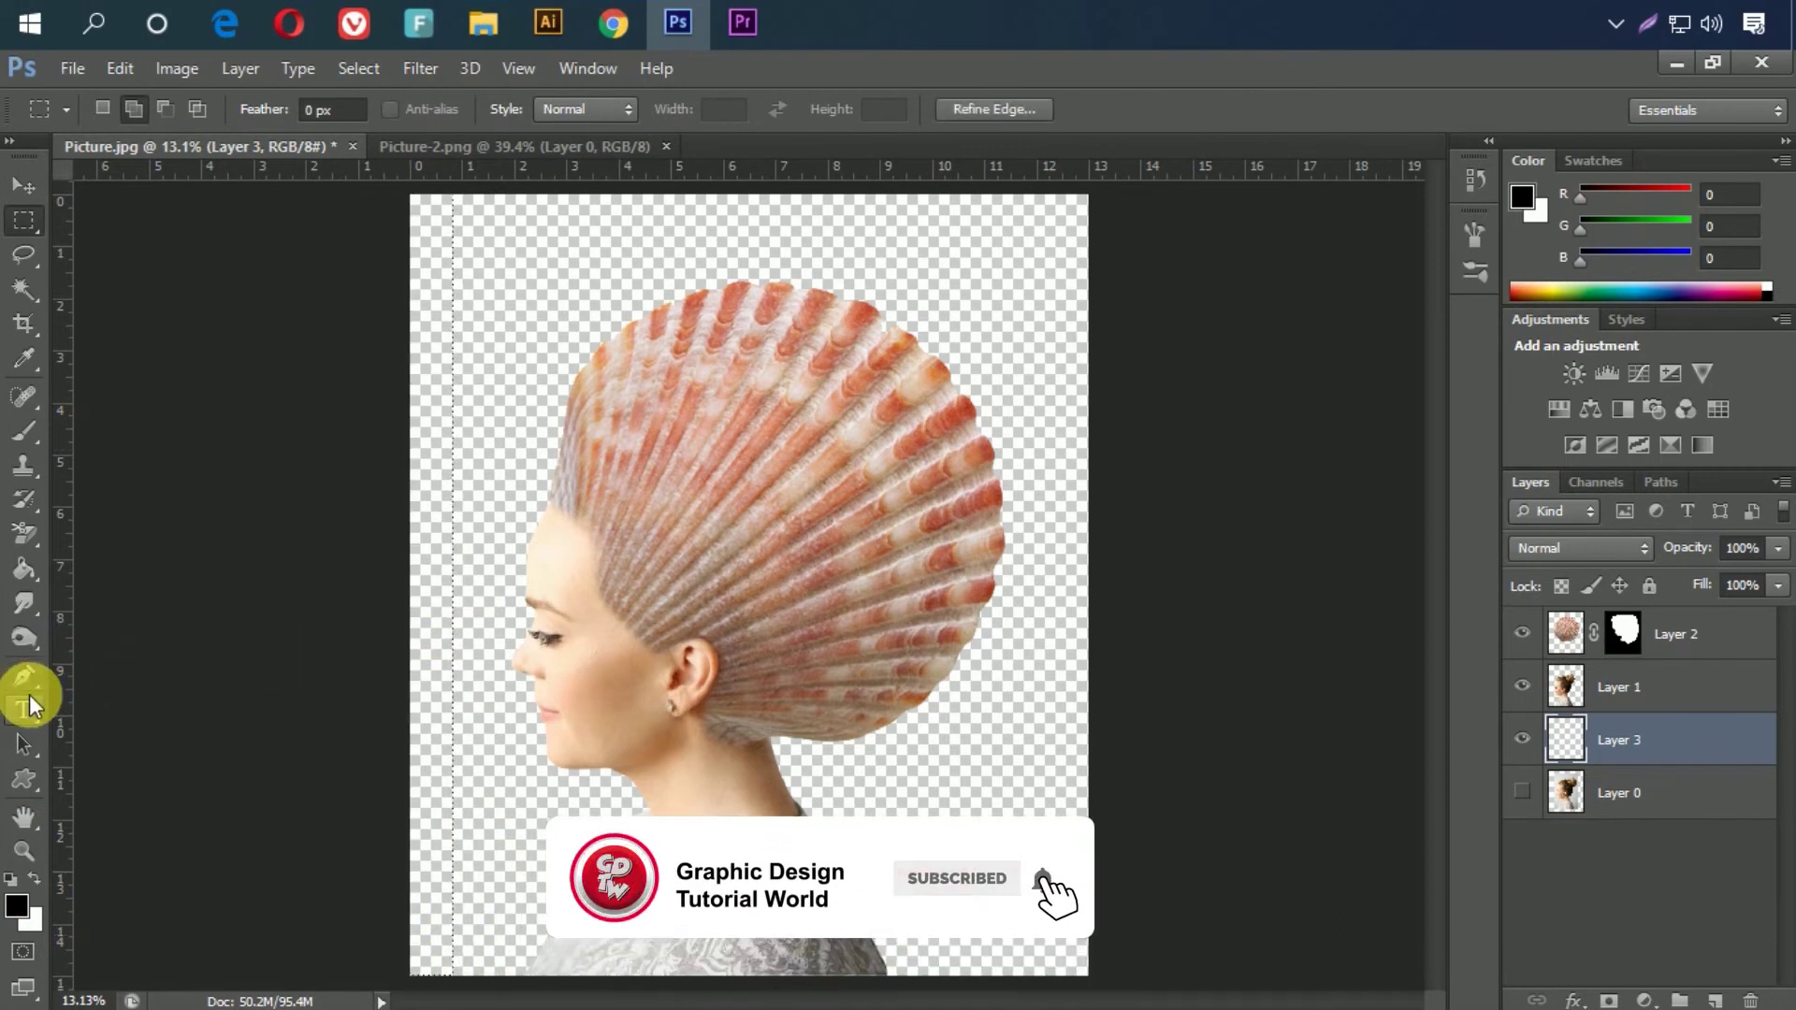
Step: Fill the strip with a black-to-white gradient, redrawn at 61% opacity
left_click(24, 569)
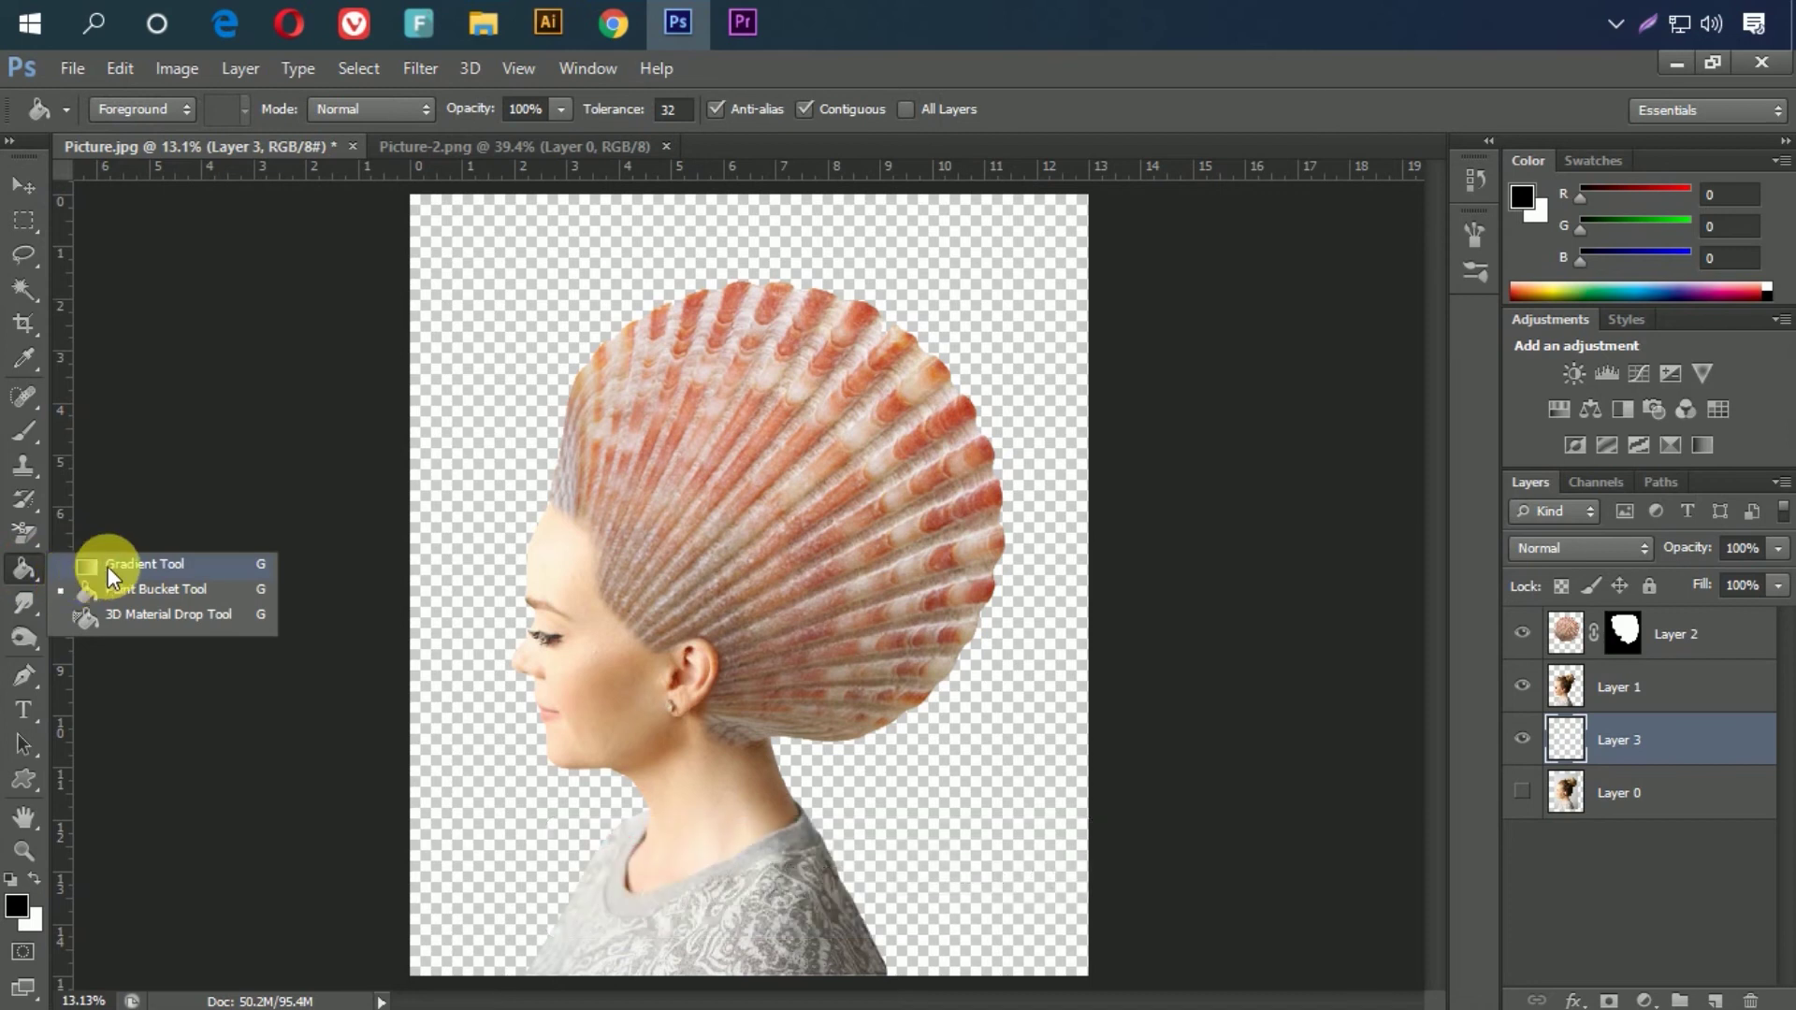
left_click(110, 564)
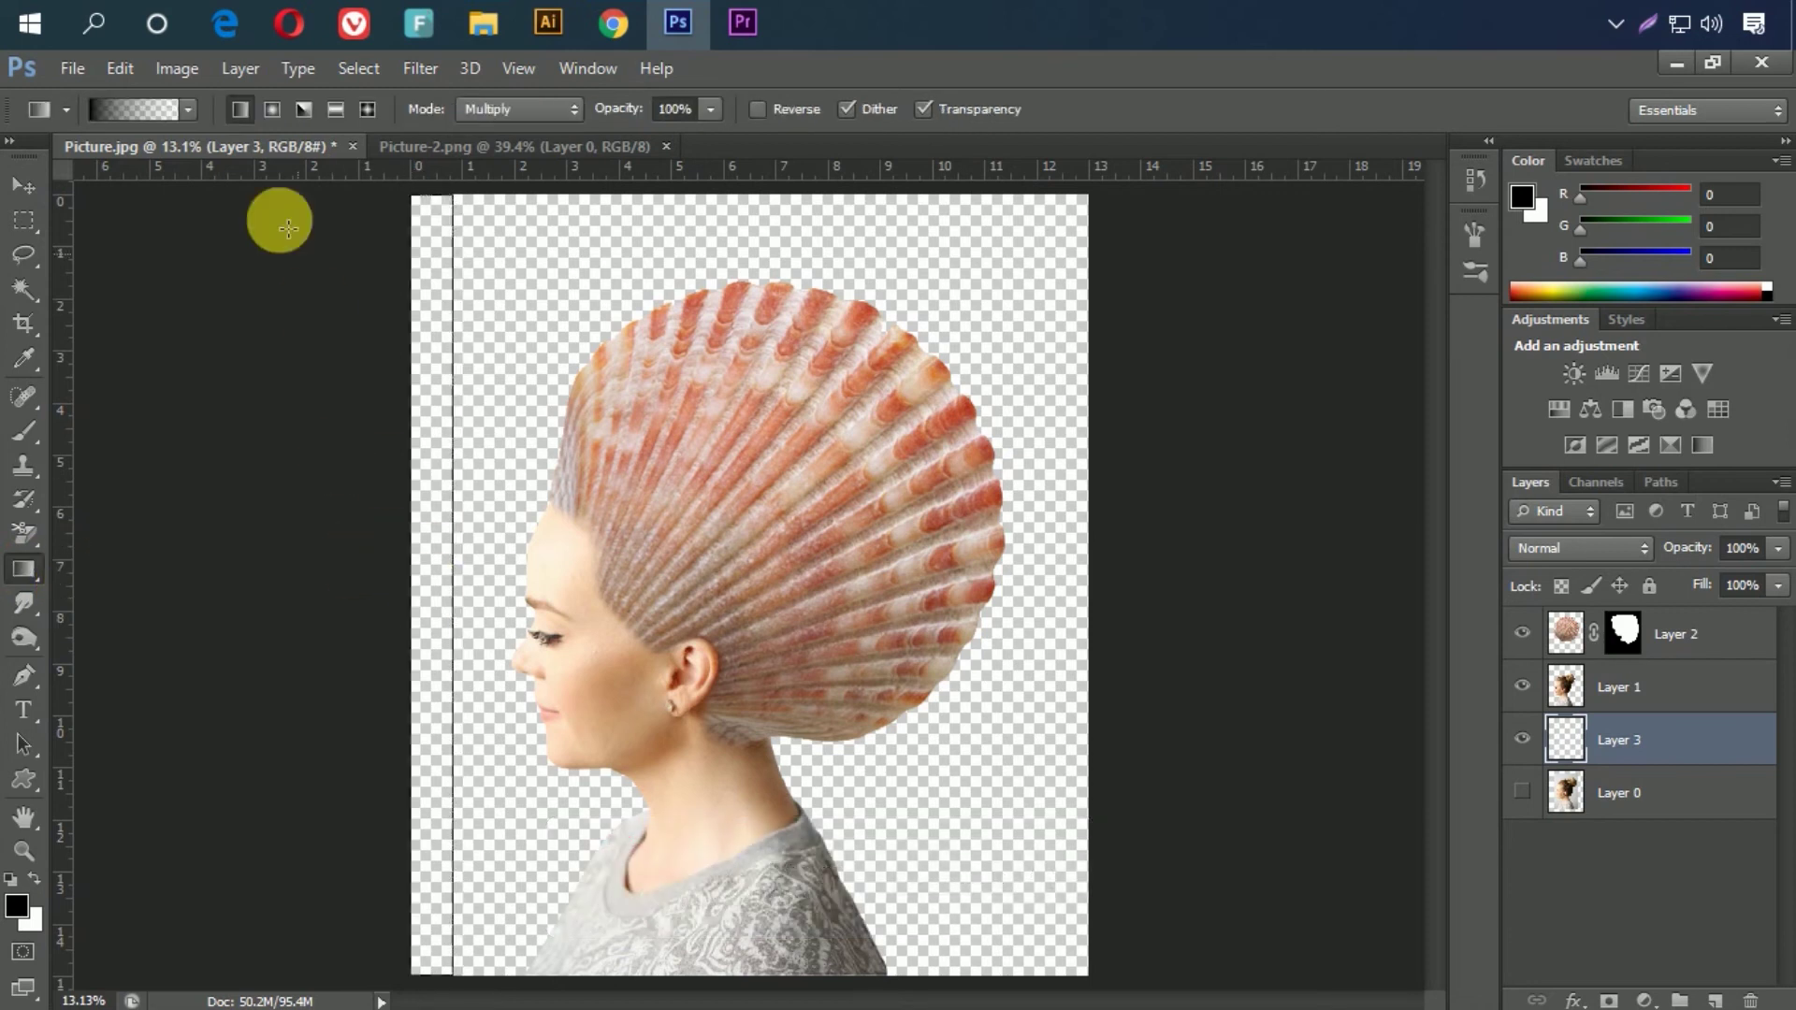
left_click(187, 108)
left_click(53, 160)
left_click_drag(371, 565, 477, 581)
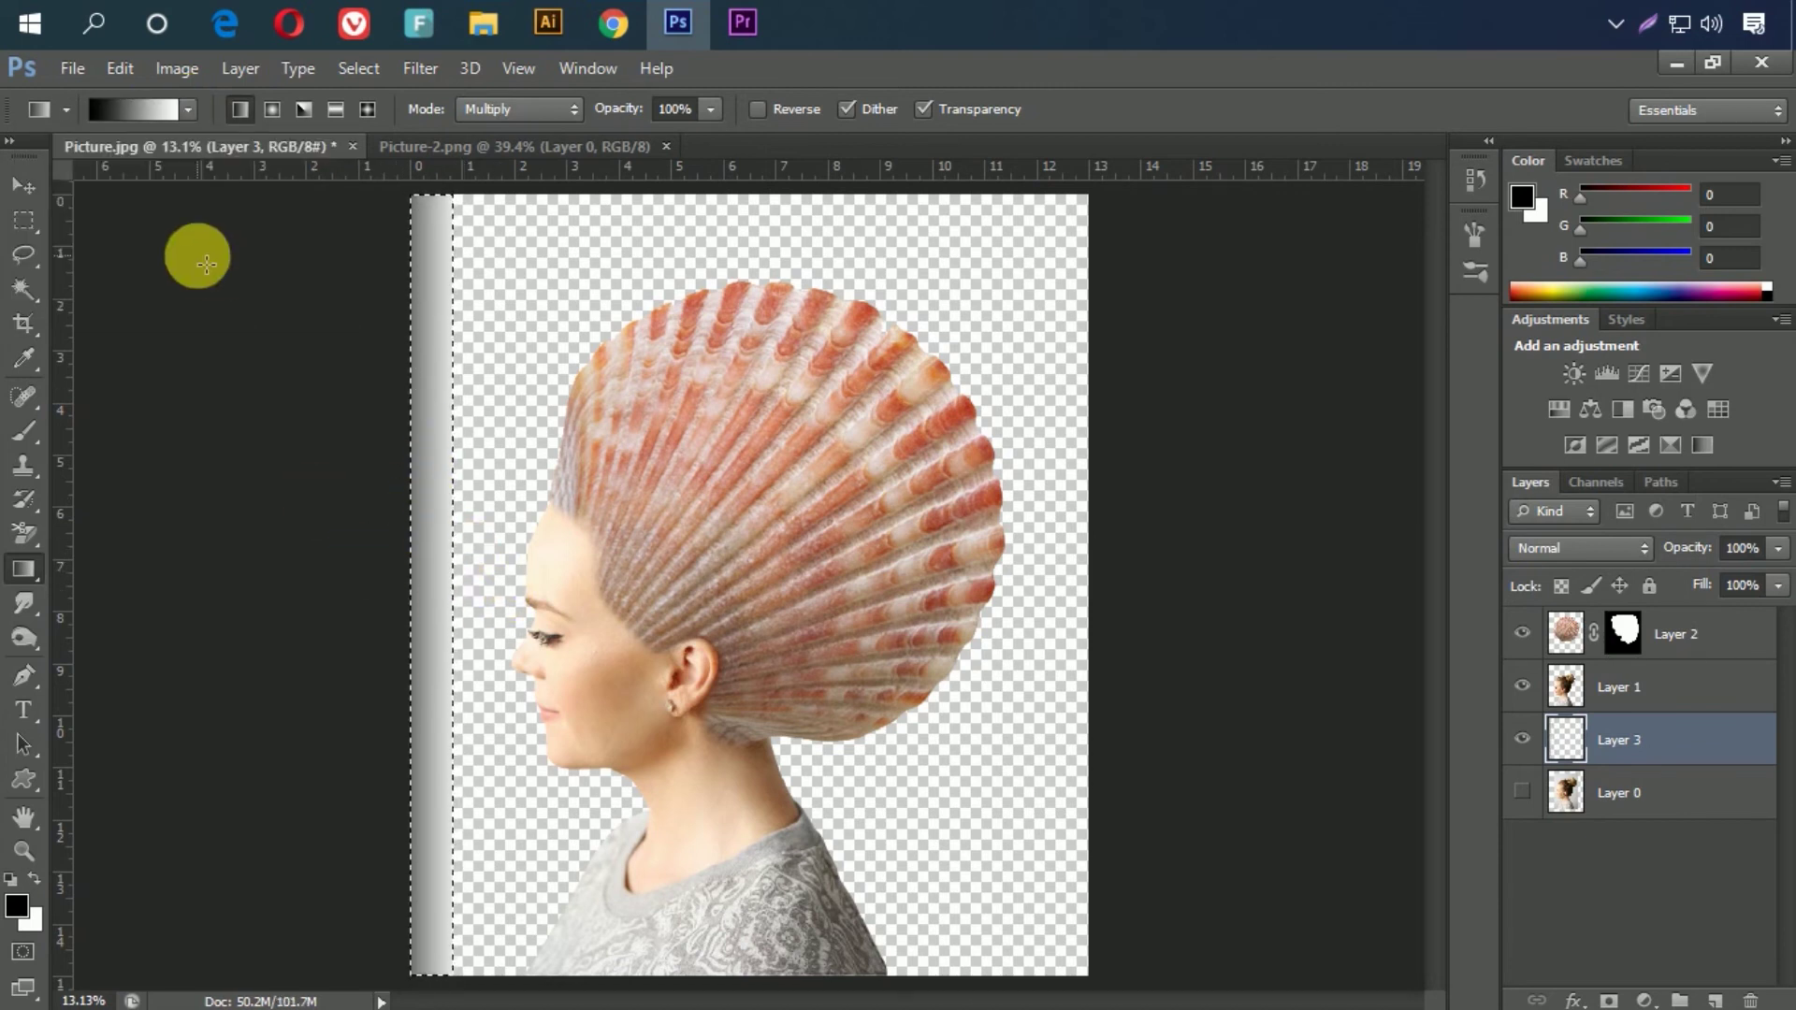
left_click(714, 109)
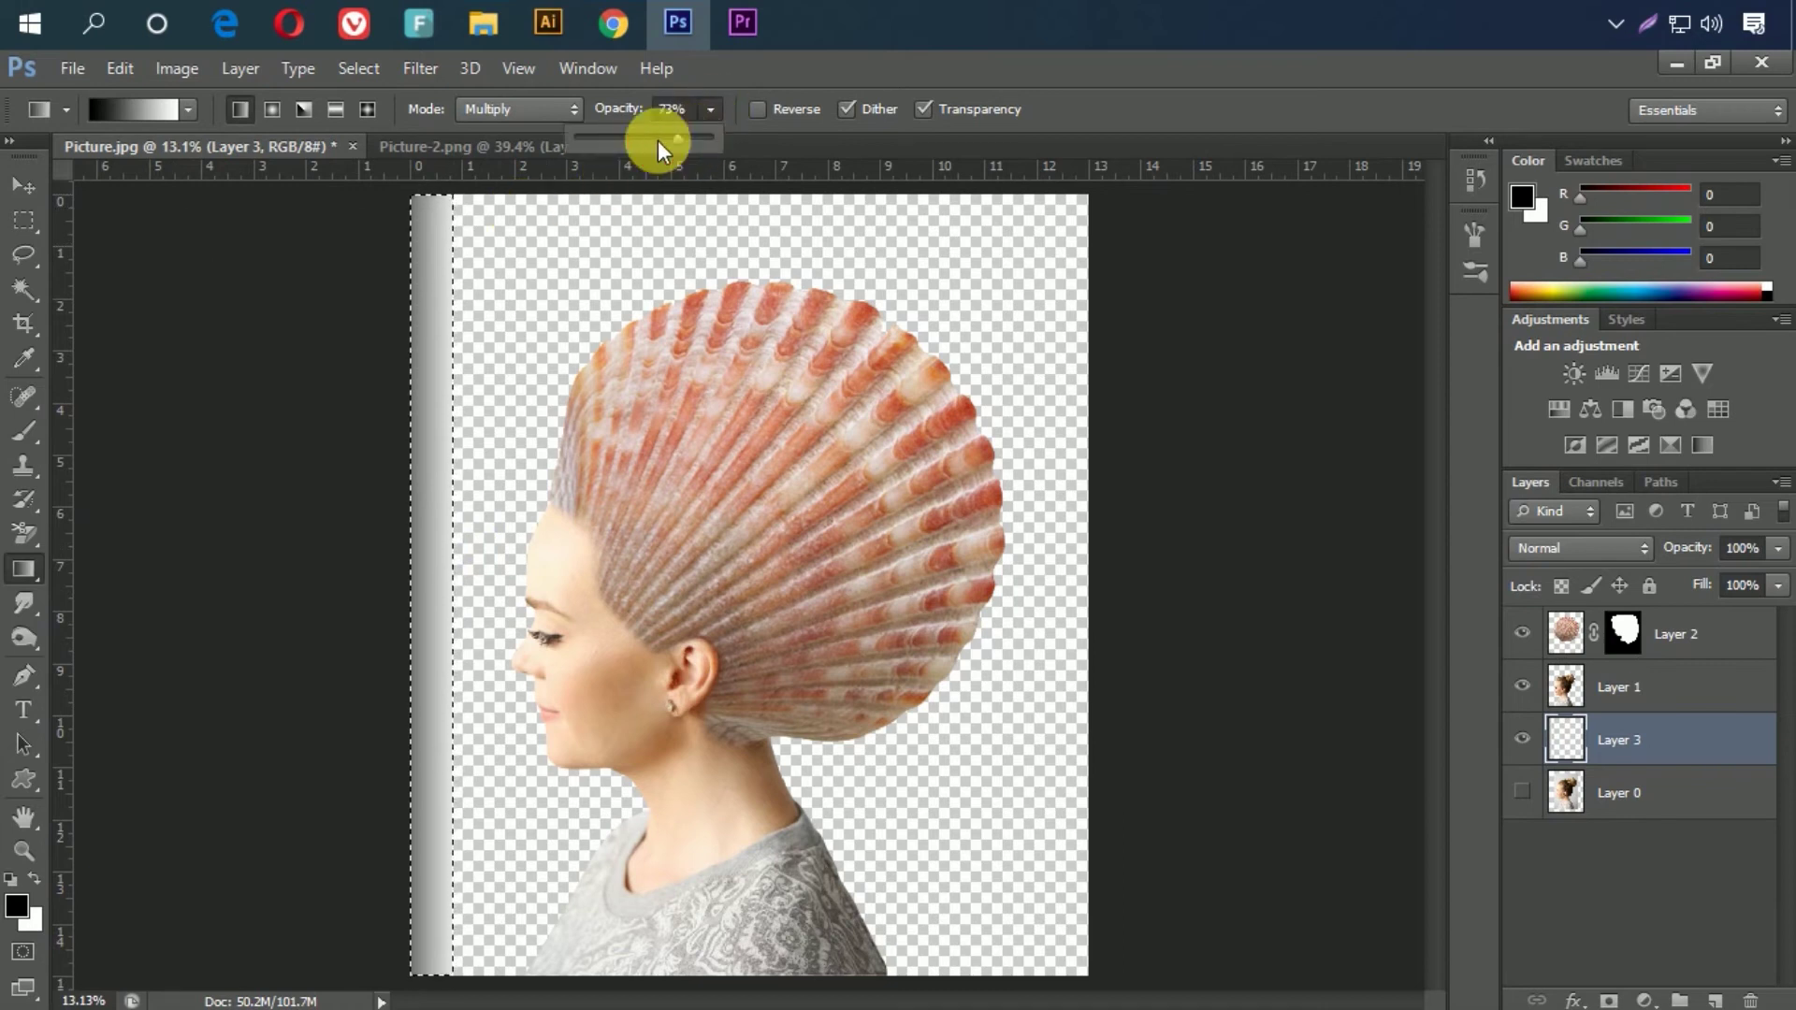
left_click_drag(649, 141, 659, 138)
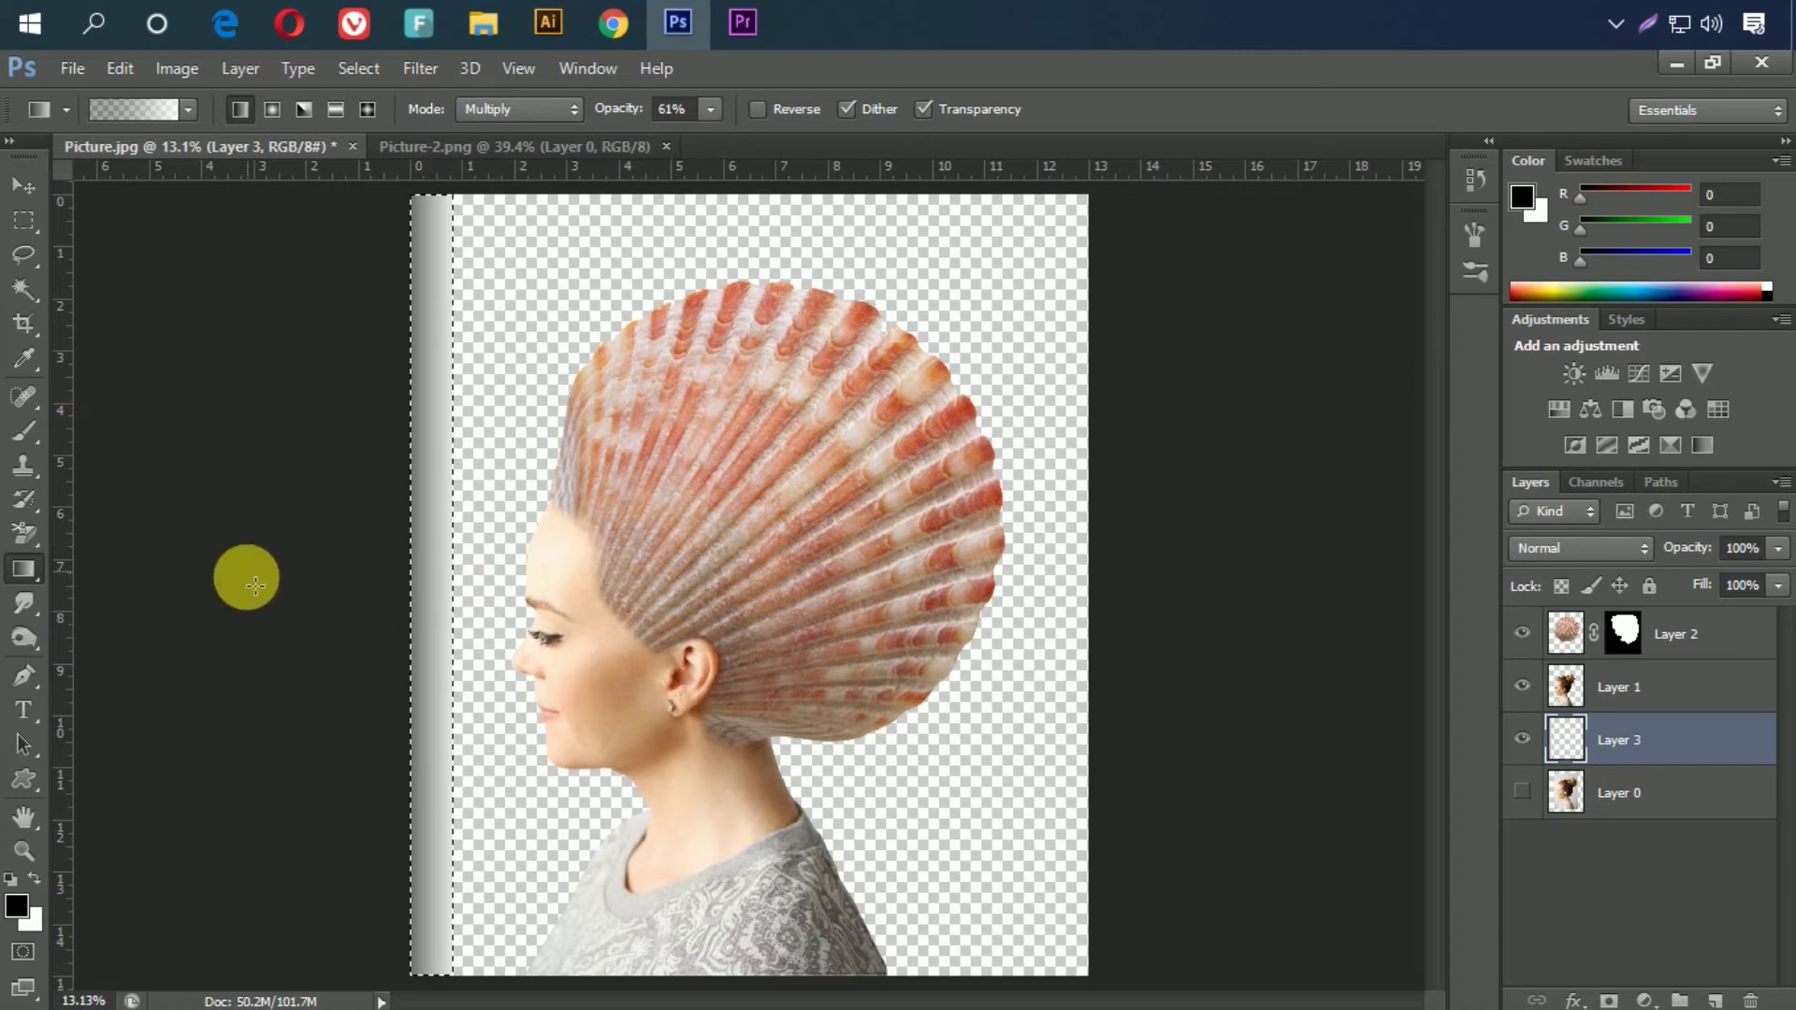
left_click_drag(472, 592, 270, 590)
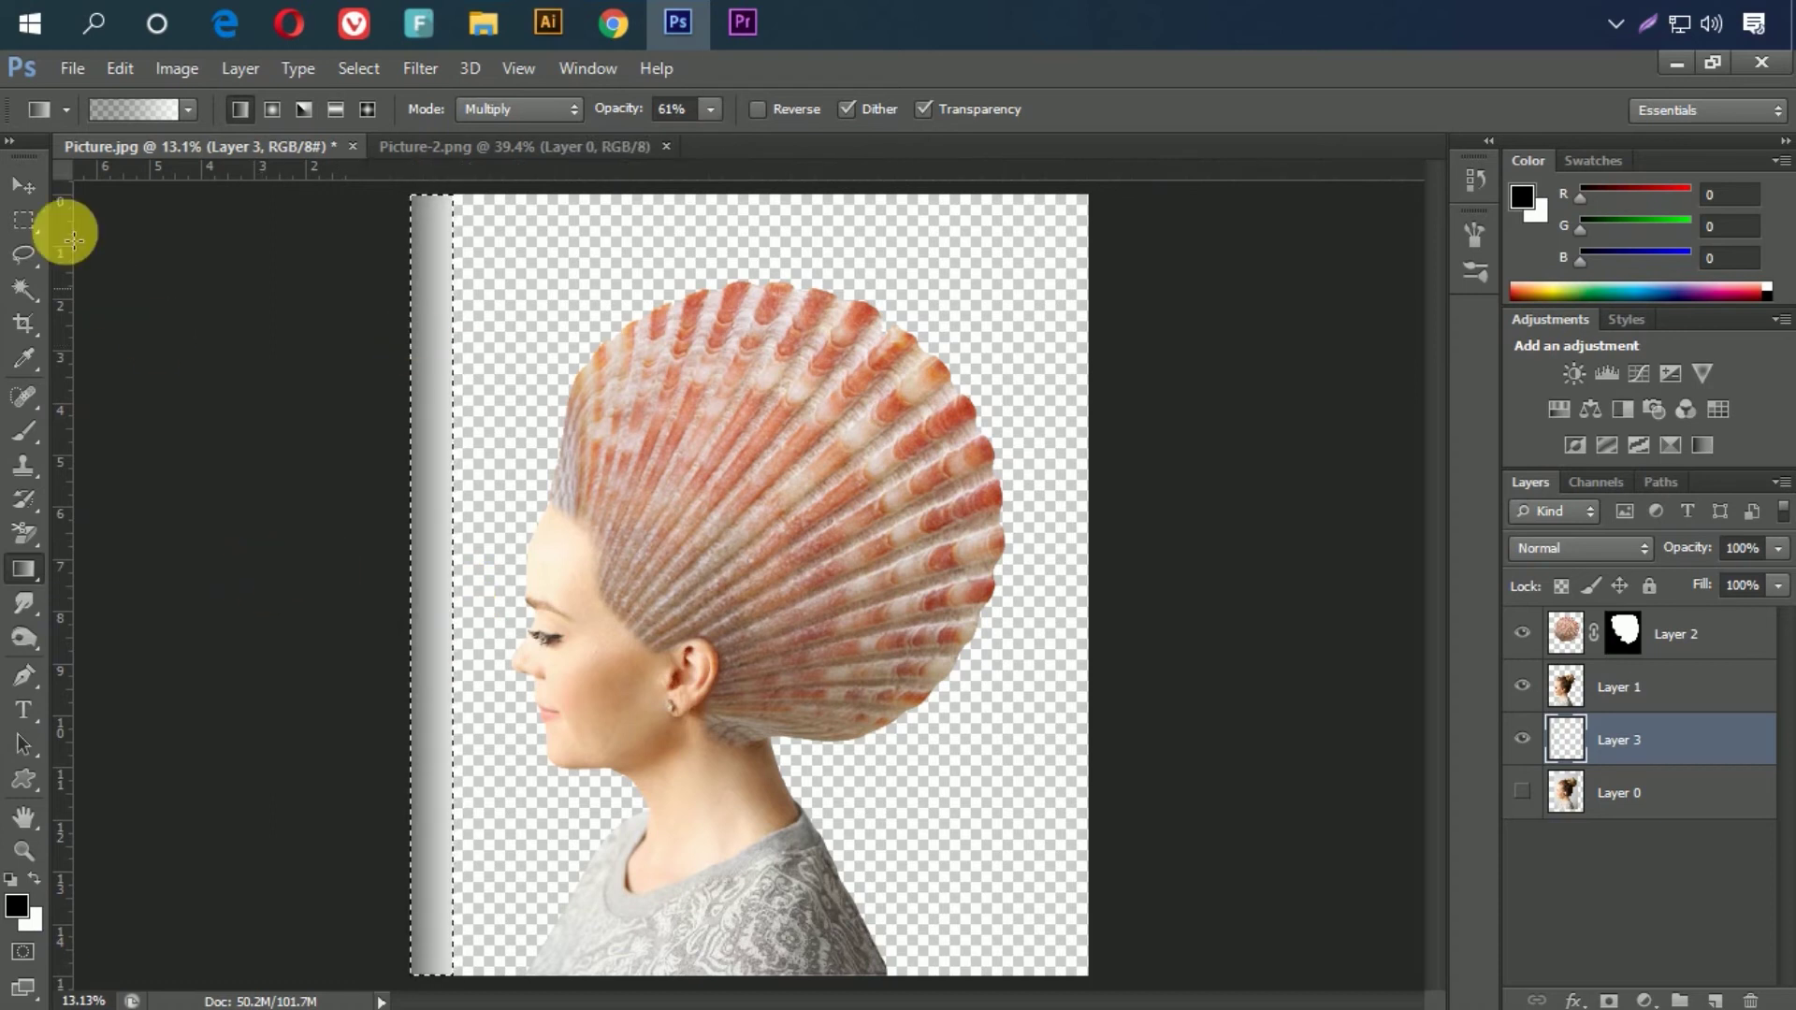
left_click(23, 185)
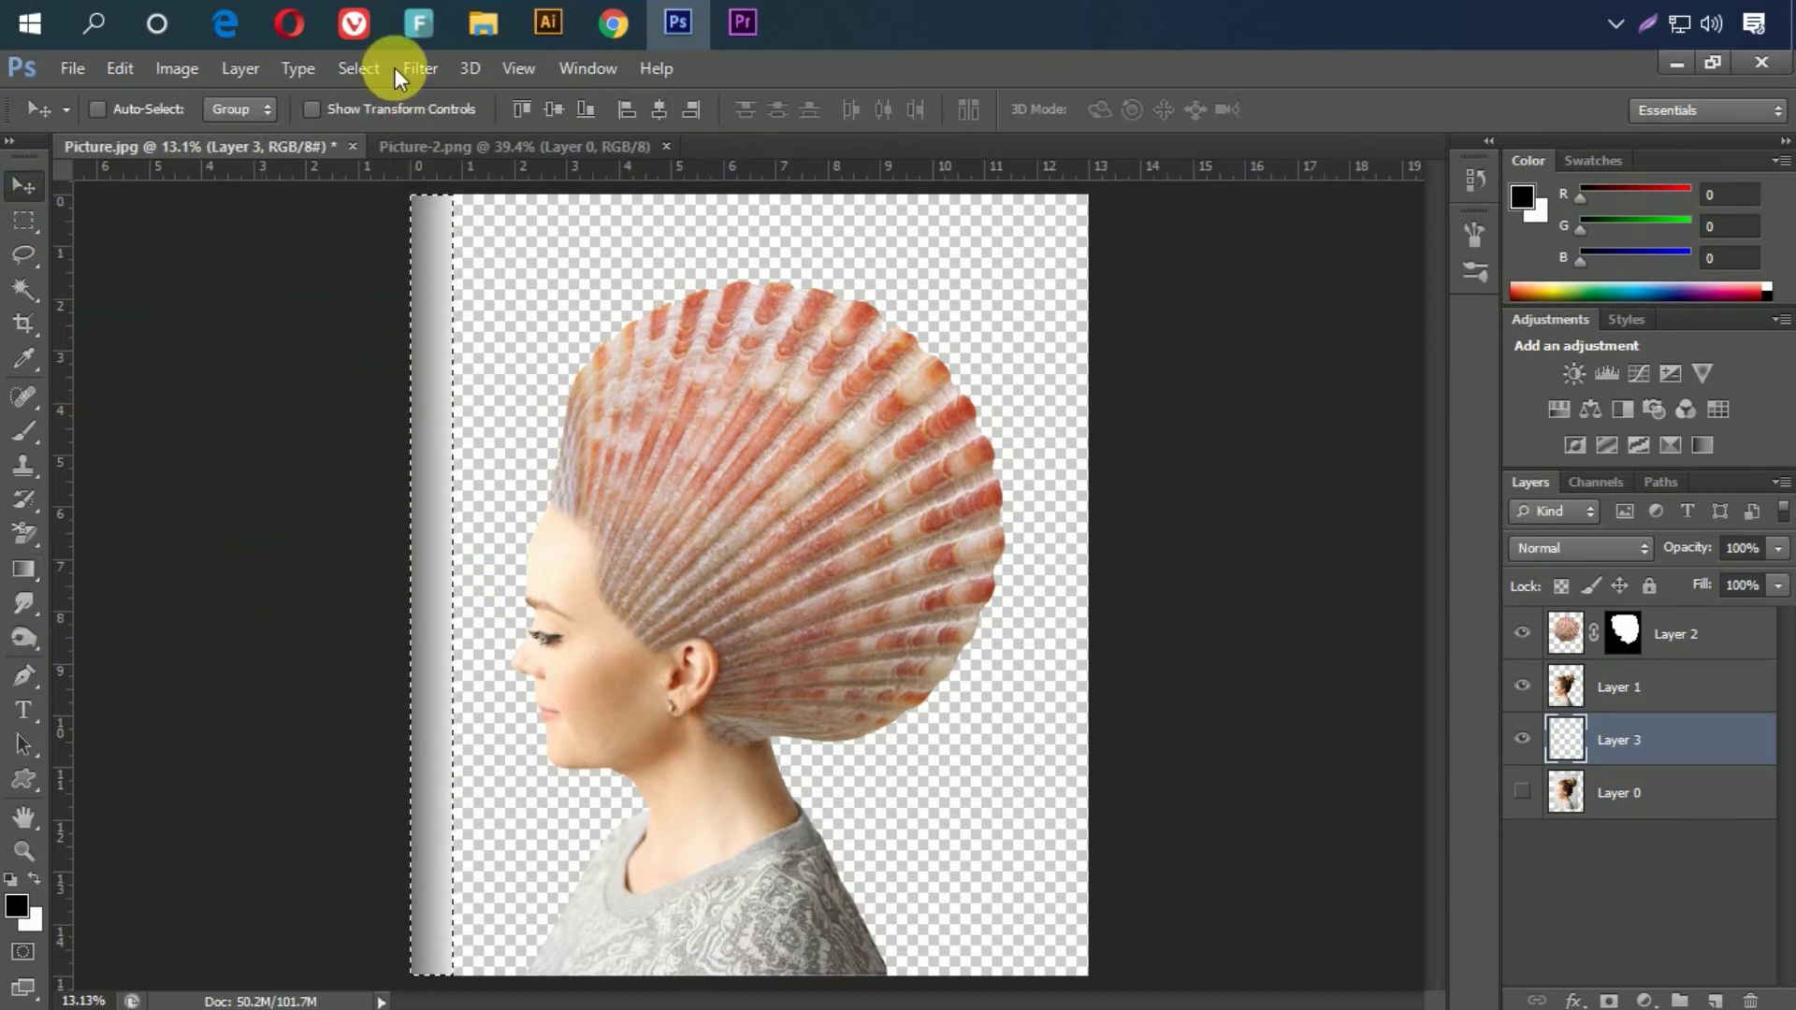
left_click(364, 69)
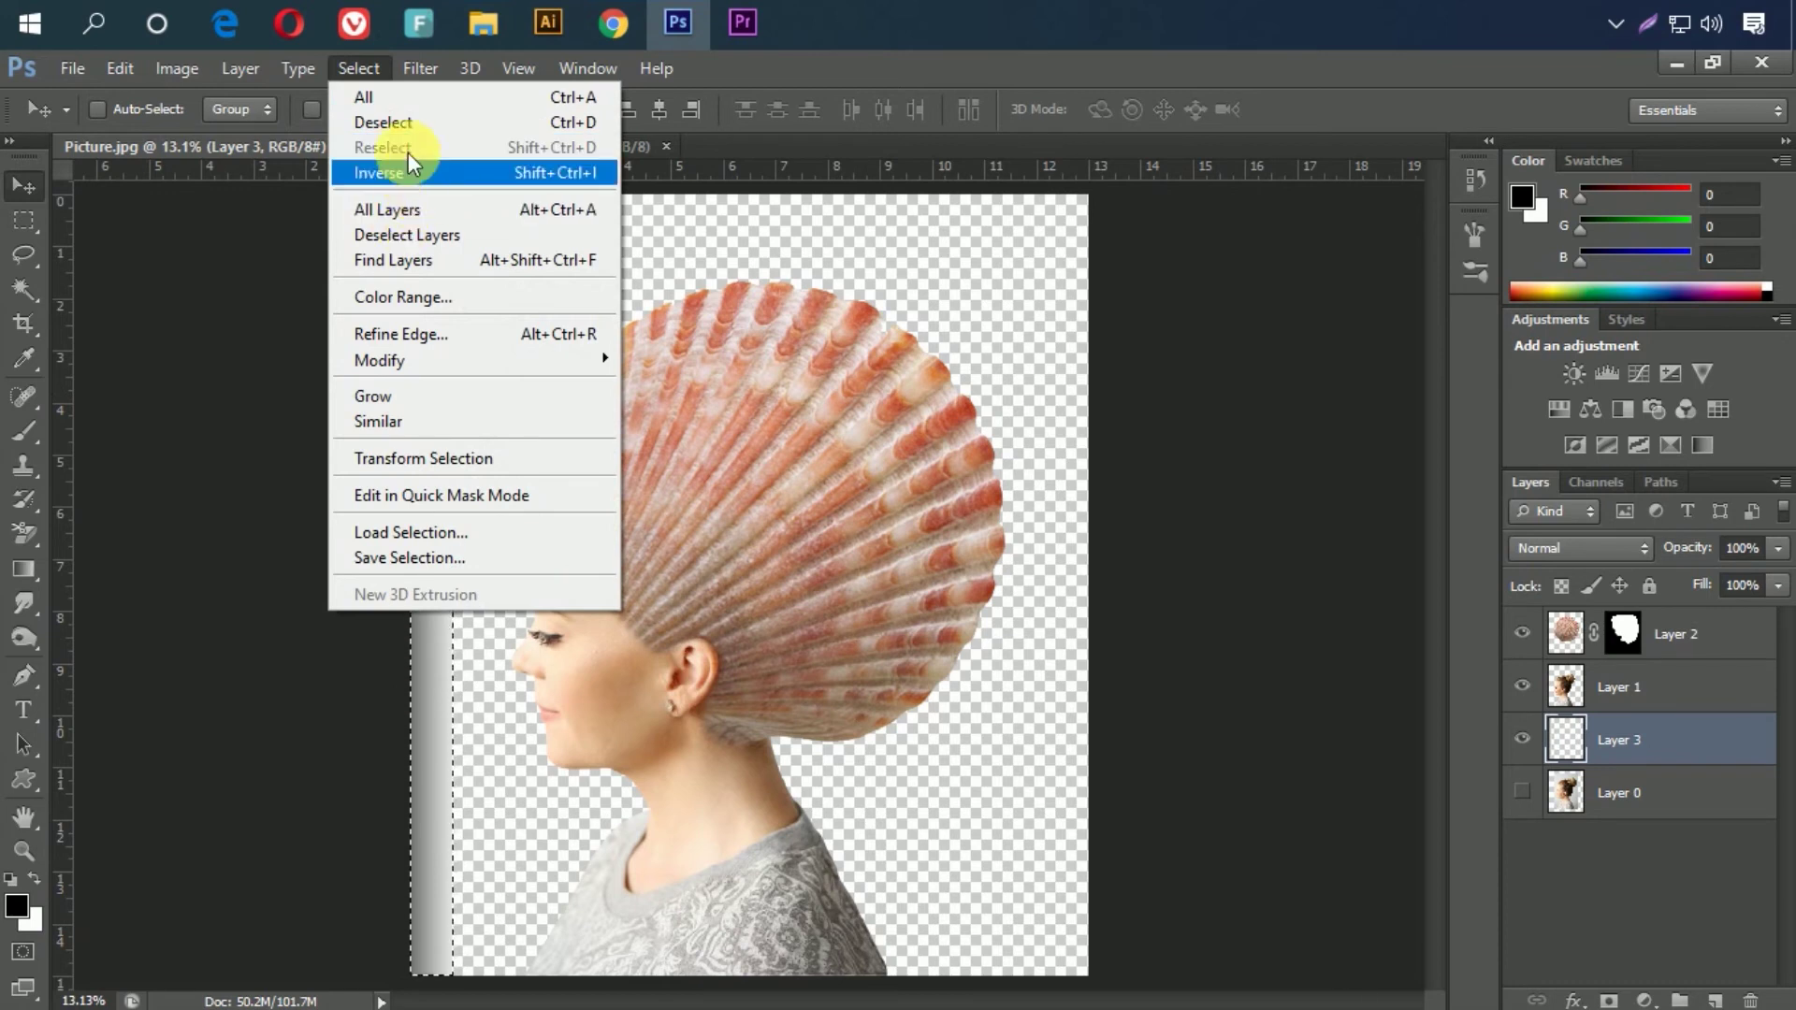
Step: Deselect and duplicate the gradient strip layer, placing copies side by side to the right
left_click(398, 123)
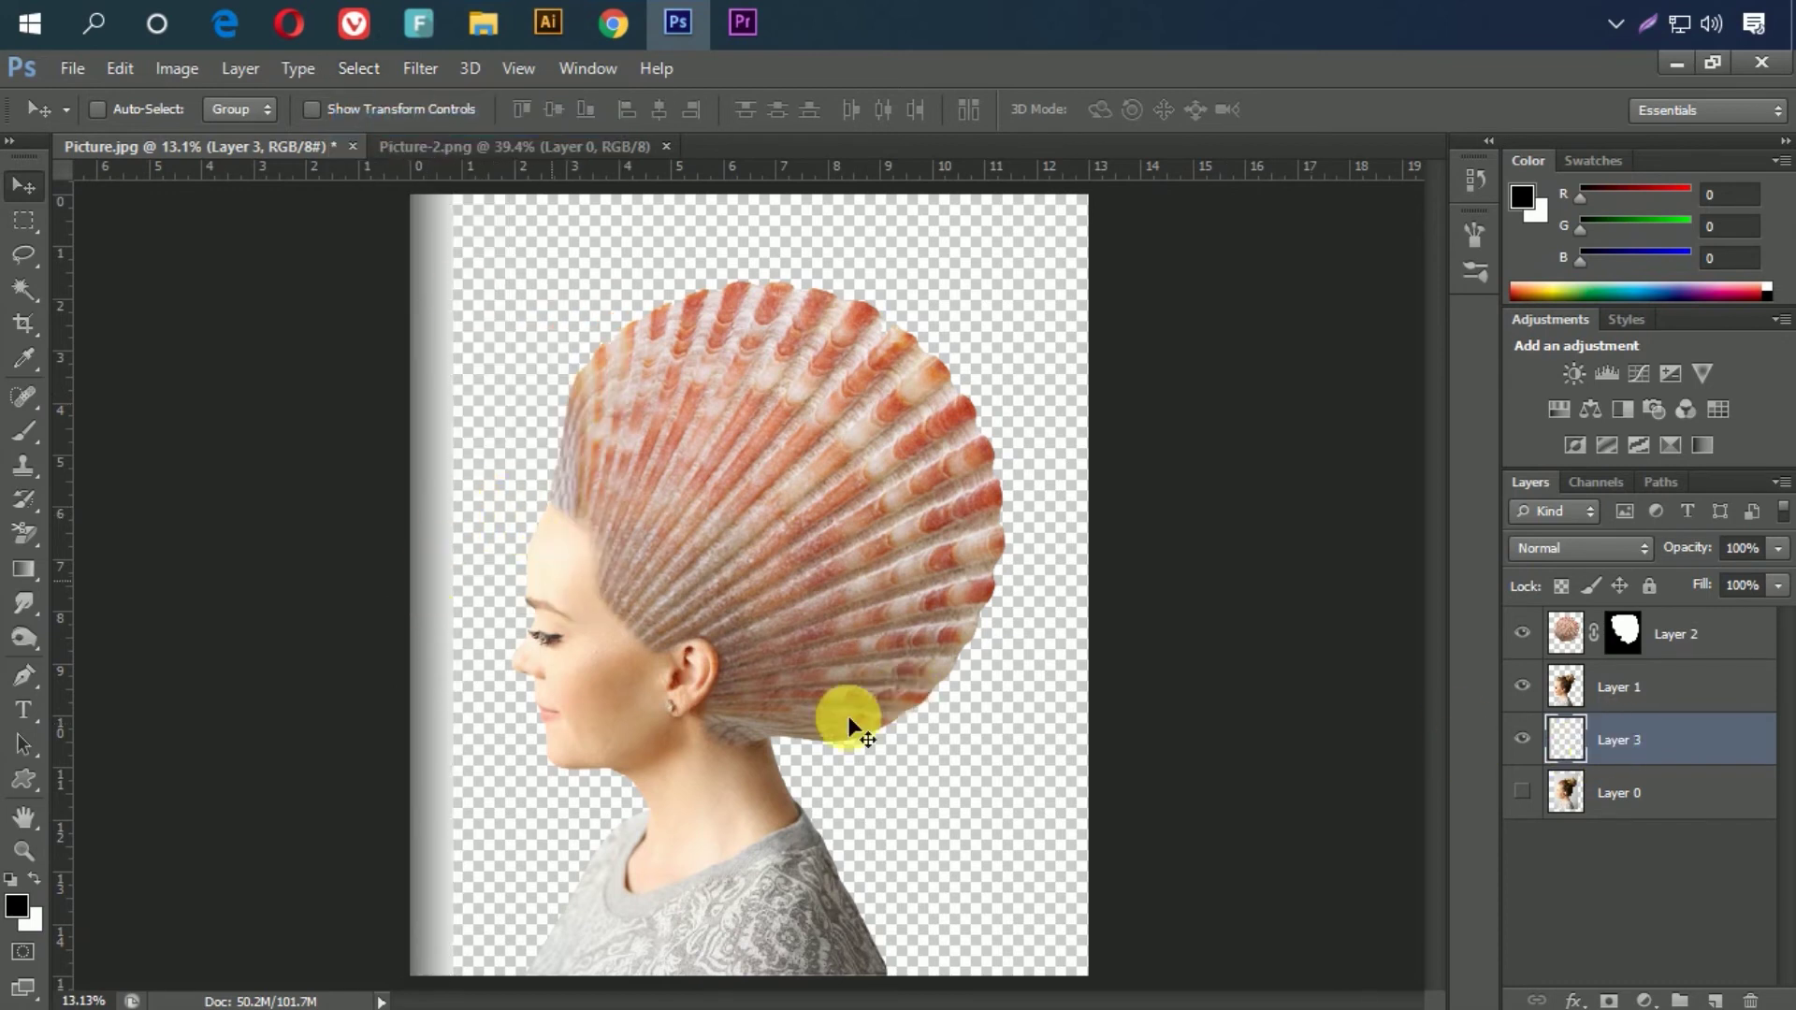
right_click(1674, 746)
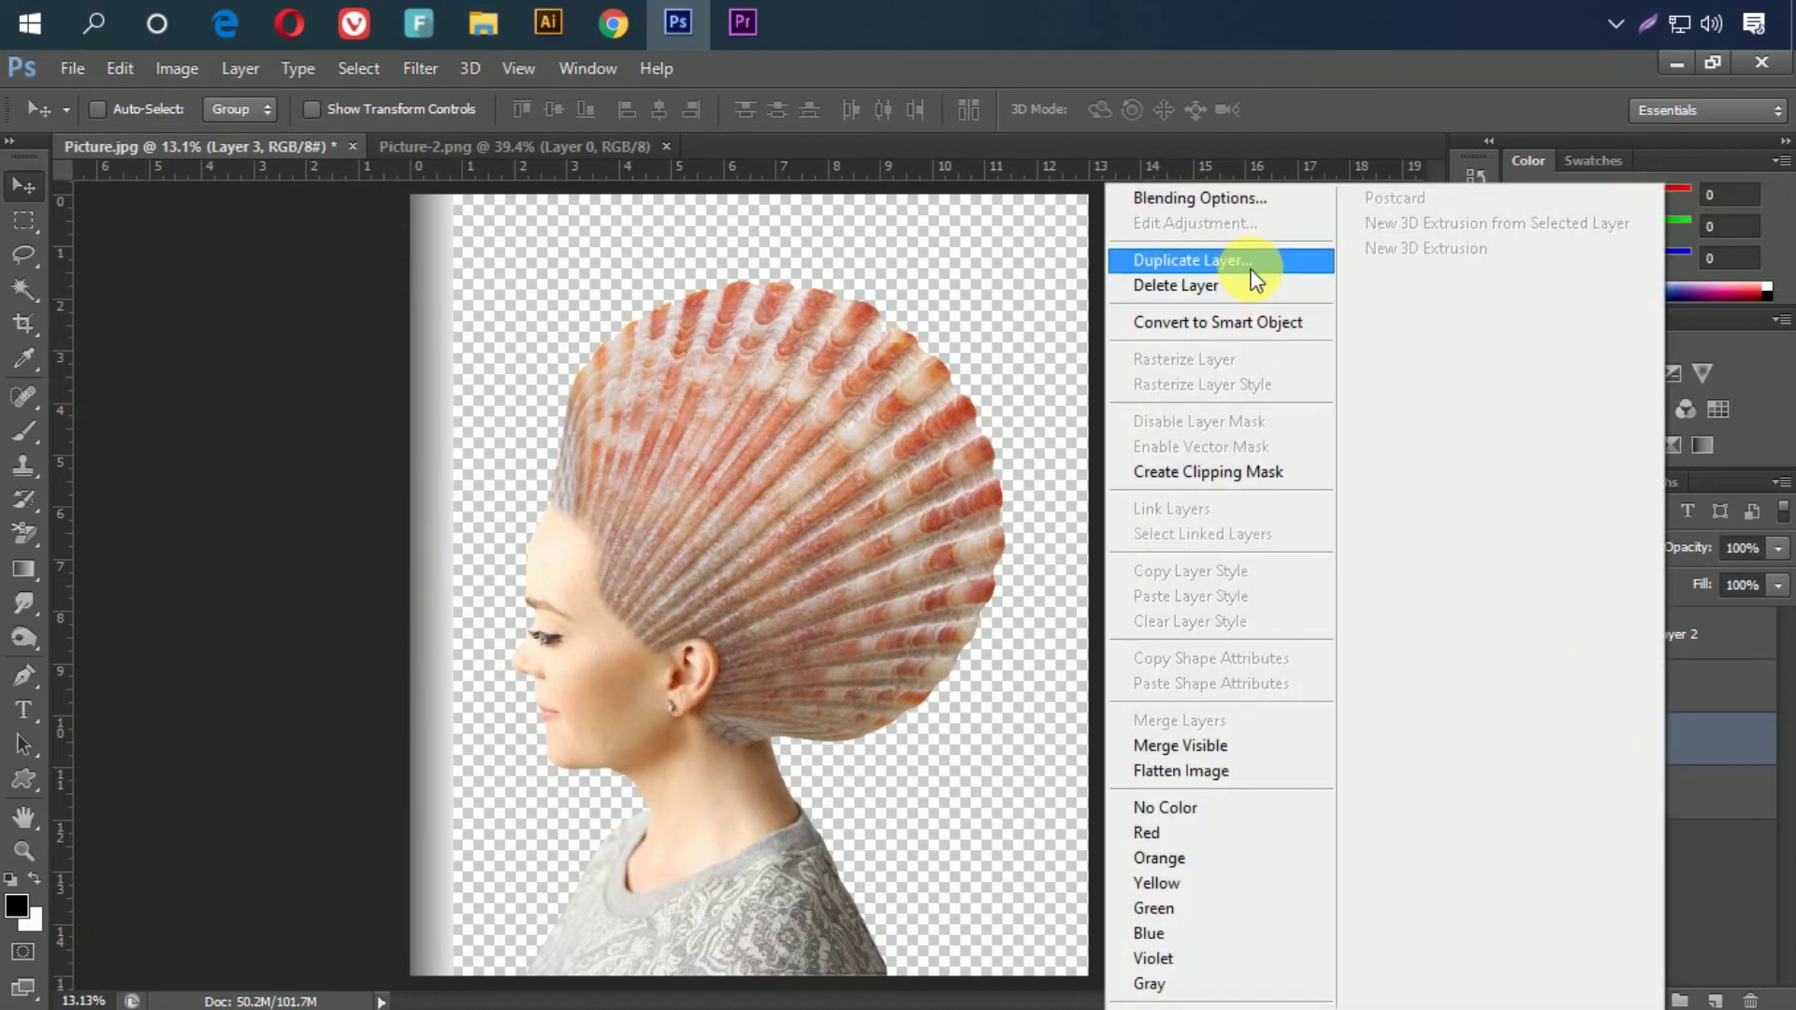
left_click(1255, 262)
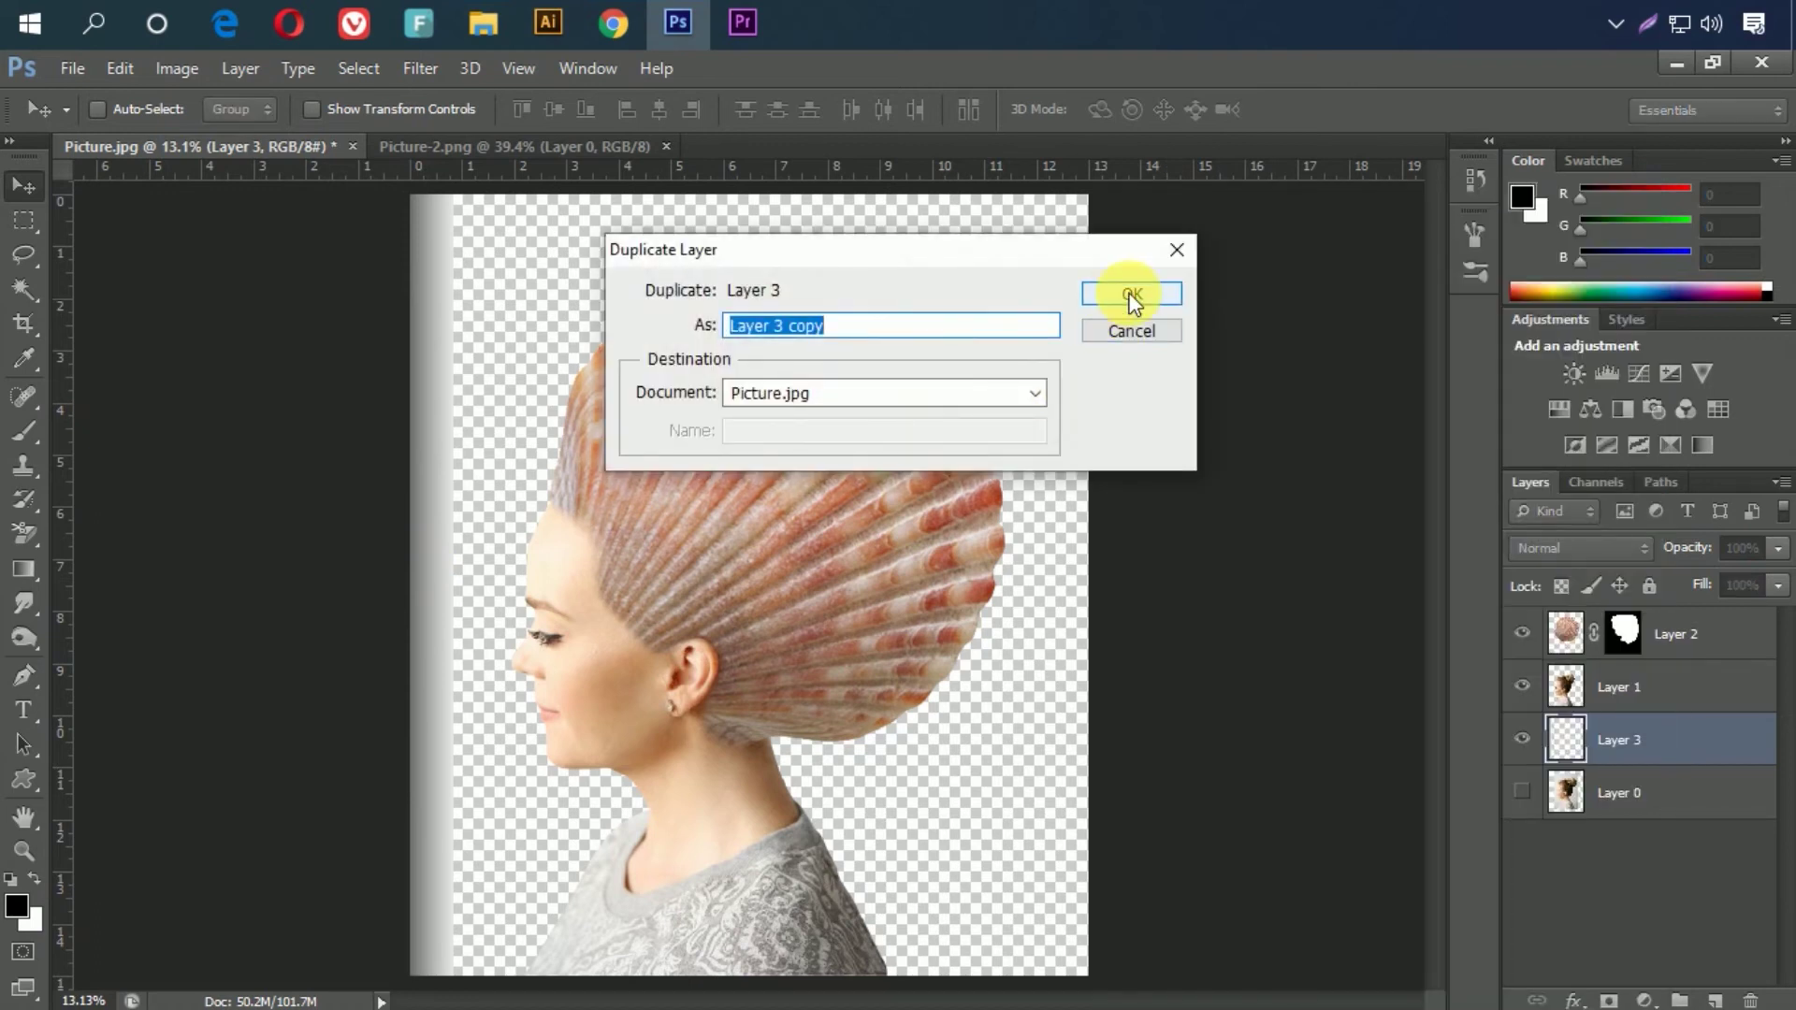
left_click(1131, 296)
left_click_drag(445, 612, 475, 606)
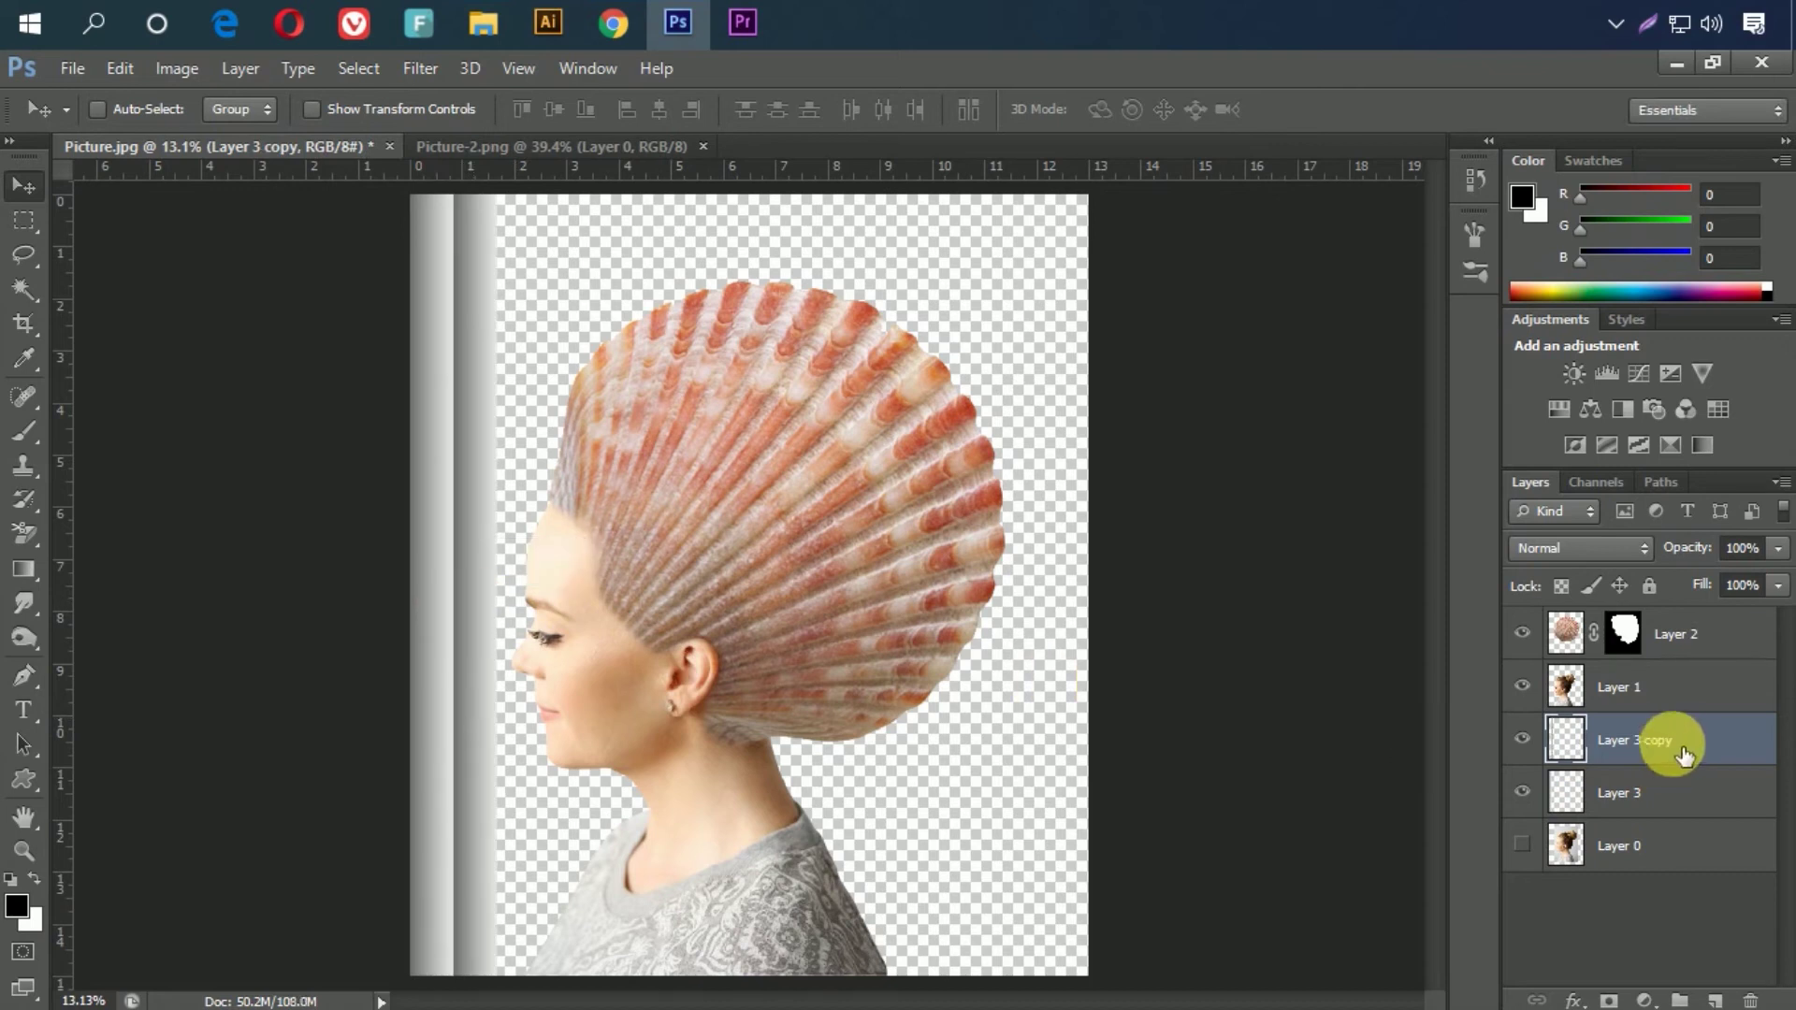
left_click_drag(481, 613, 619, 608)
Step: Hide the shell and woman layers, add another strip copy, and select all strip layers
left_click(1523, 632)
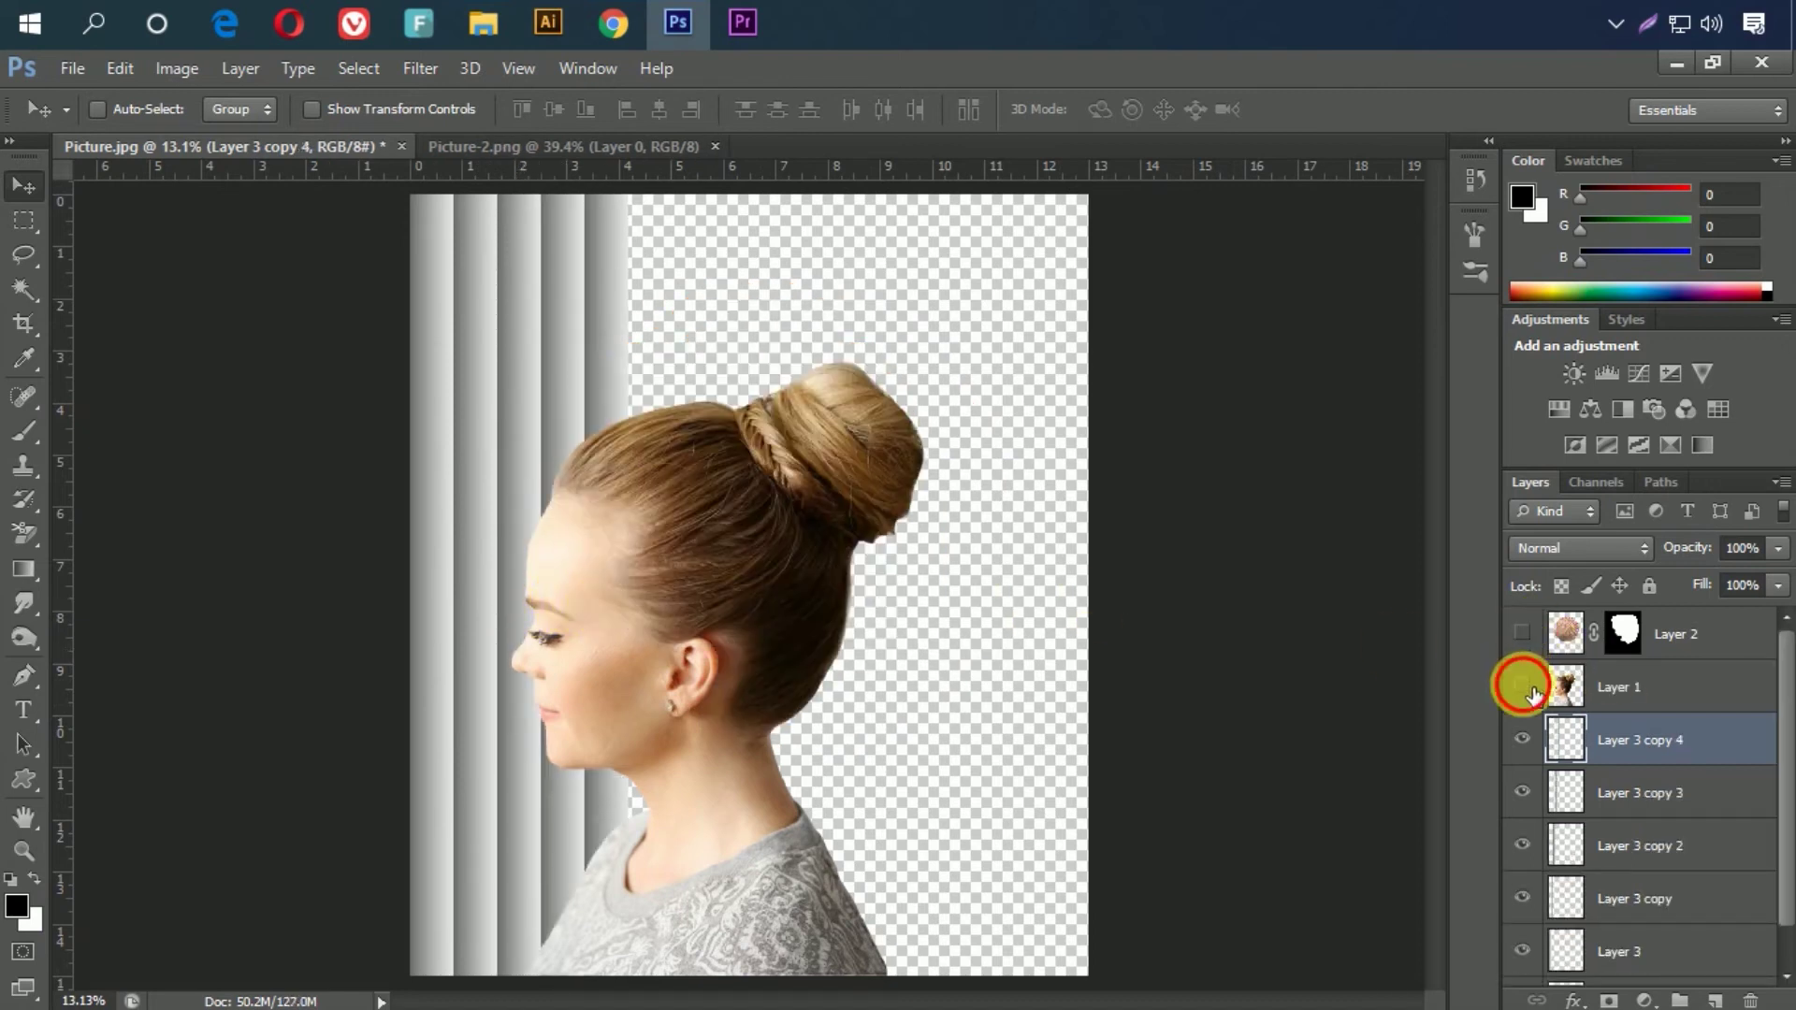
left_click(1523, 686)
left_click_drag(621, 589, 693, 585)
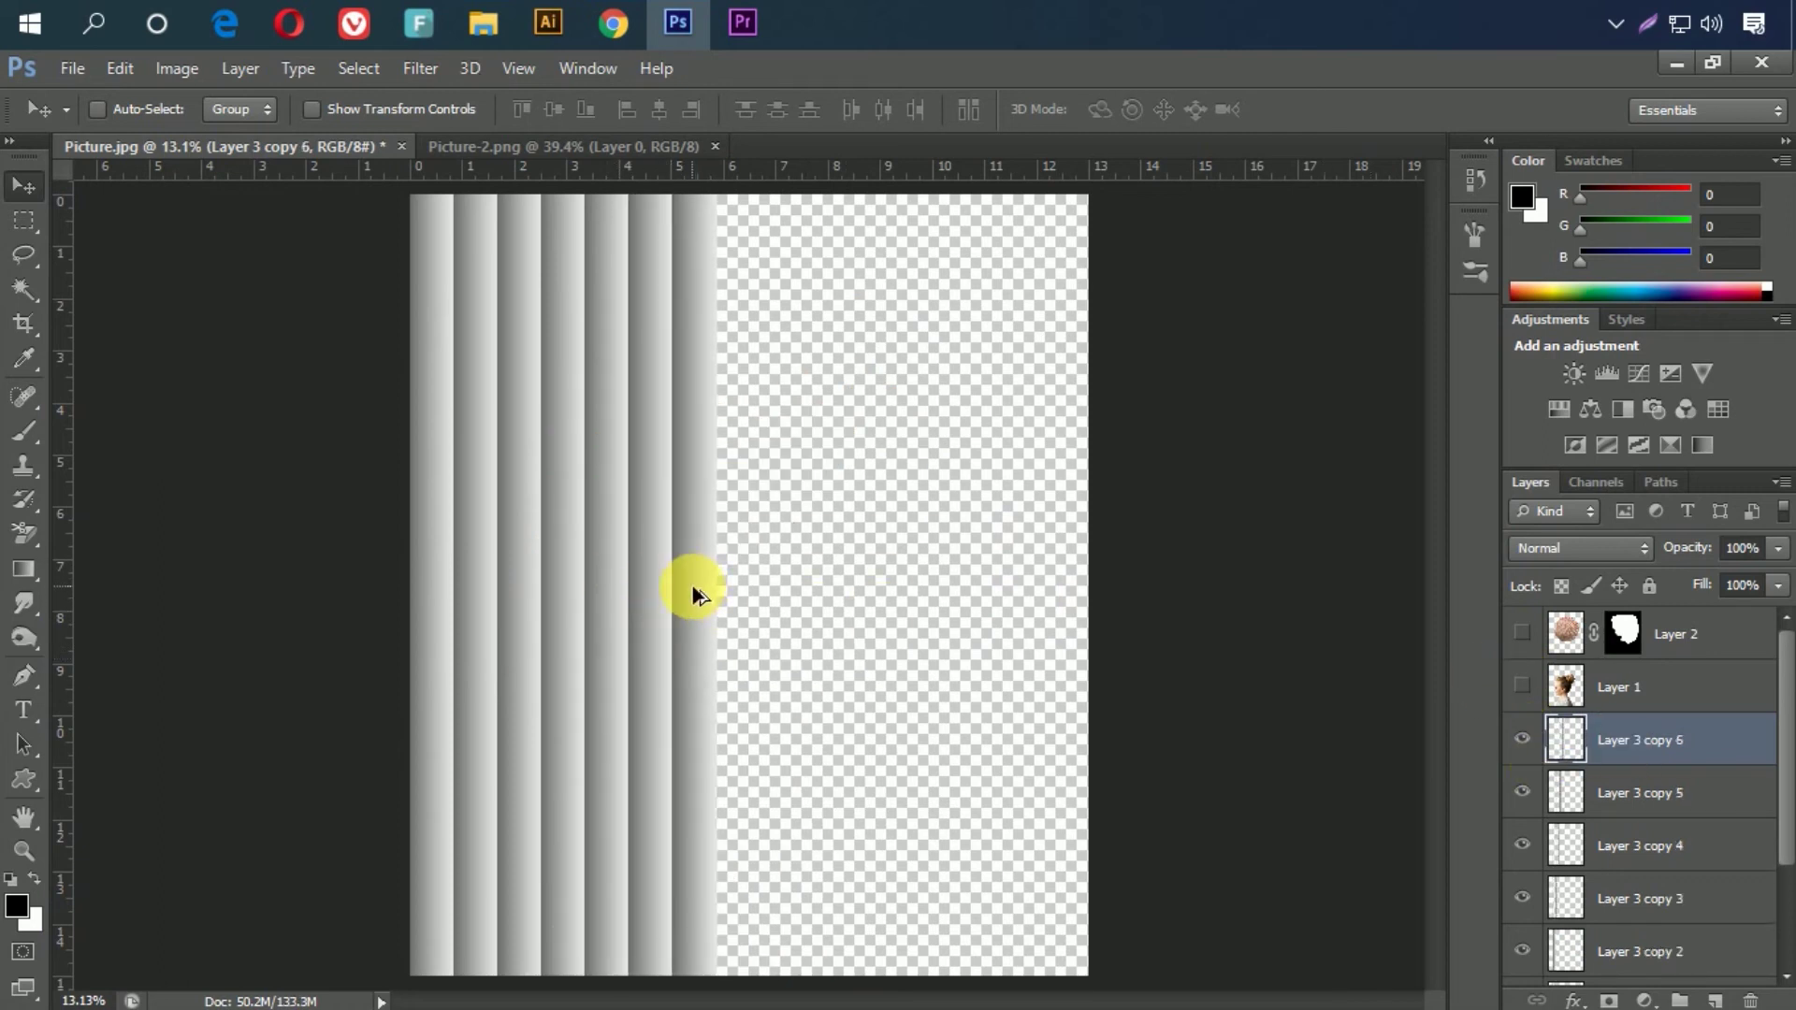
scroll(1731, 842, "down", 2)
scroll(1721, 861, "down", 2)
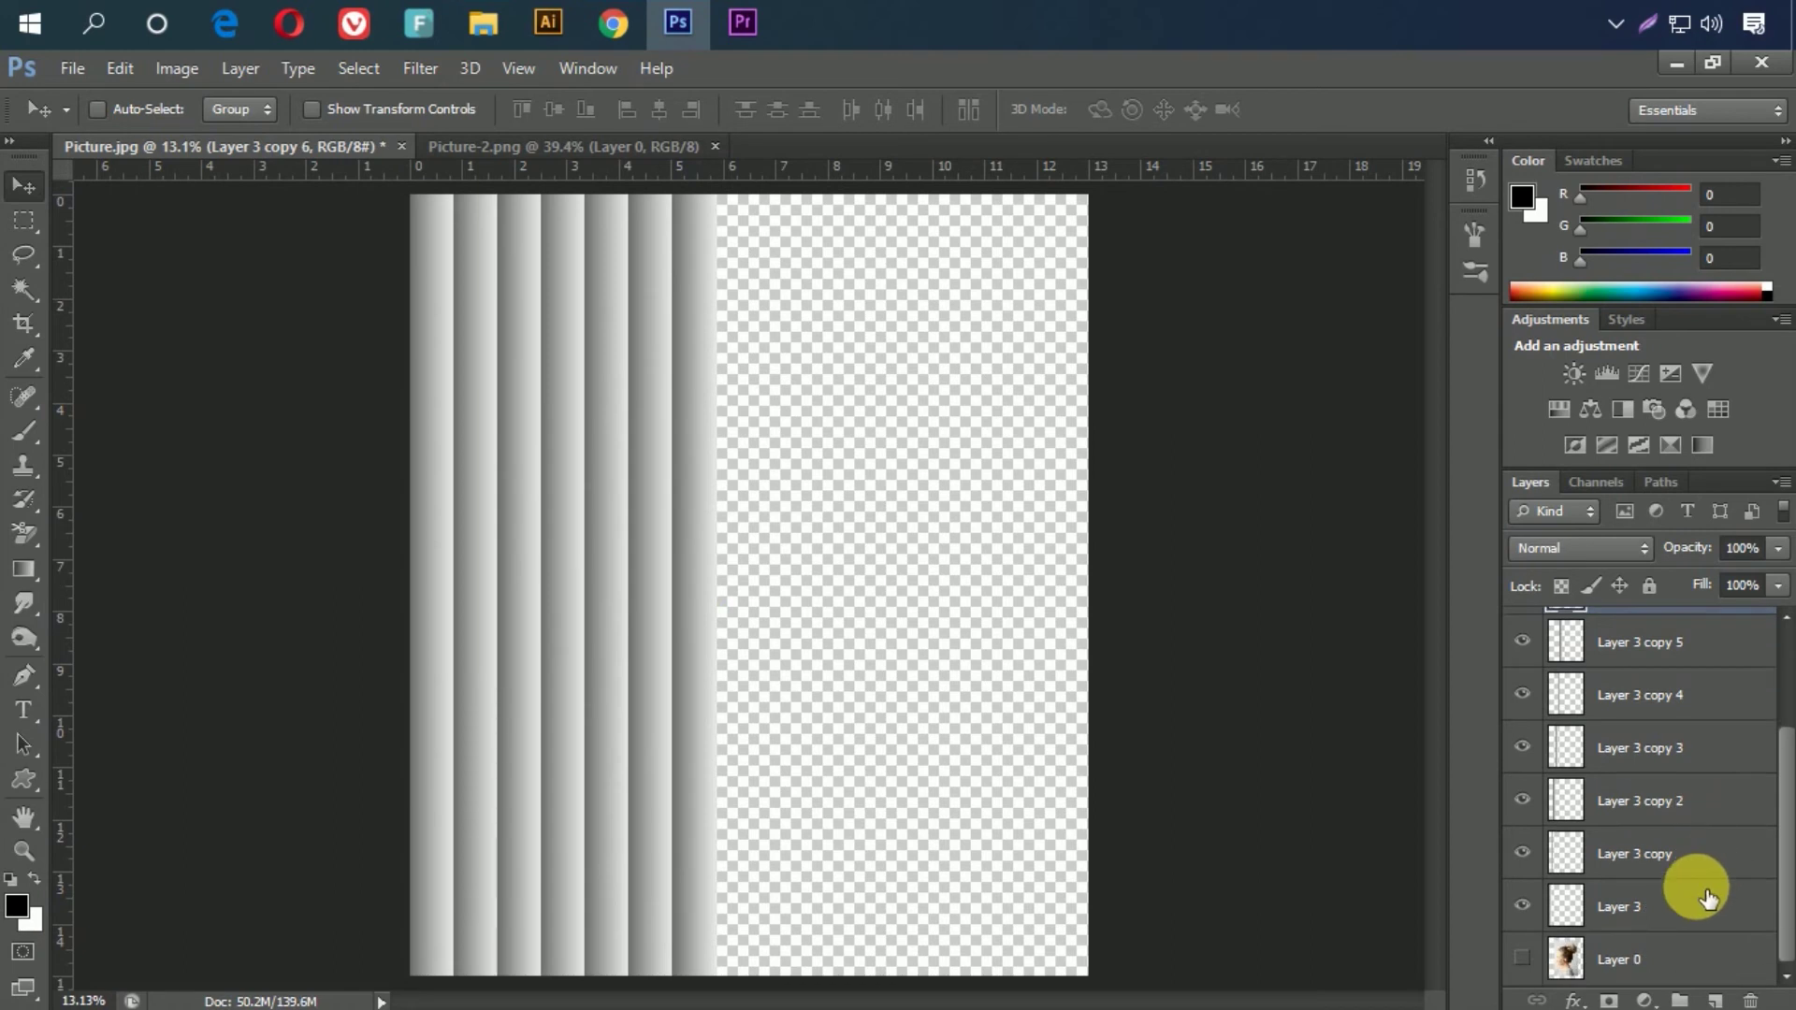
left_click(1691, 850, "shift")
Step: Duplicate the strip set further right and shift the three Layer 3 copy 7 strips rightward
mouse_move(689, 602)
left_mouse_down()
mouse_move(1035, 614)
mouse_move(954, 609)
left_mouse_up()
right_click(1682, 737)
scroll(1723, 701, "up", 2)
left_click(1698, 739)
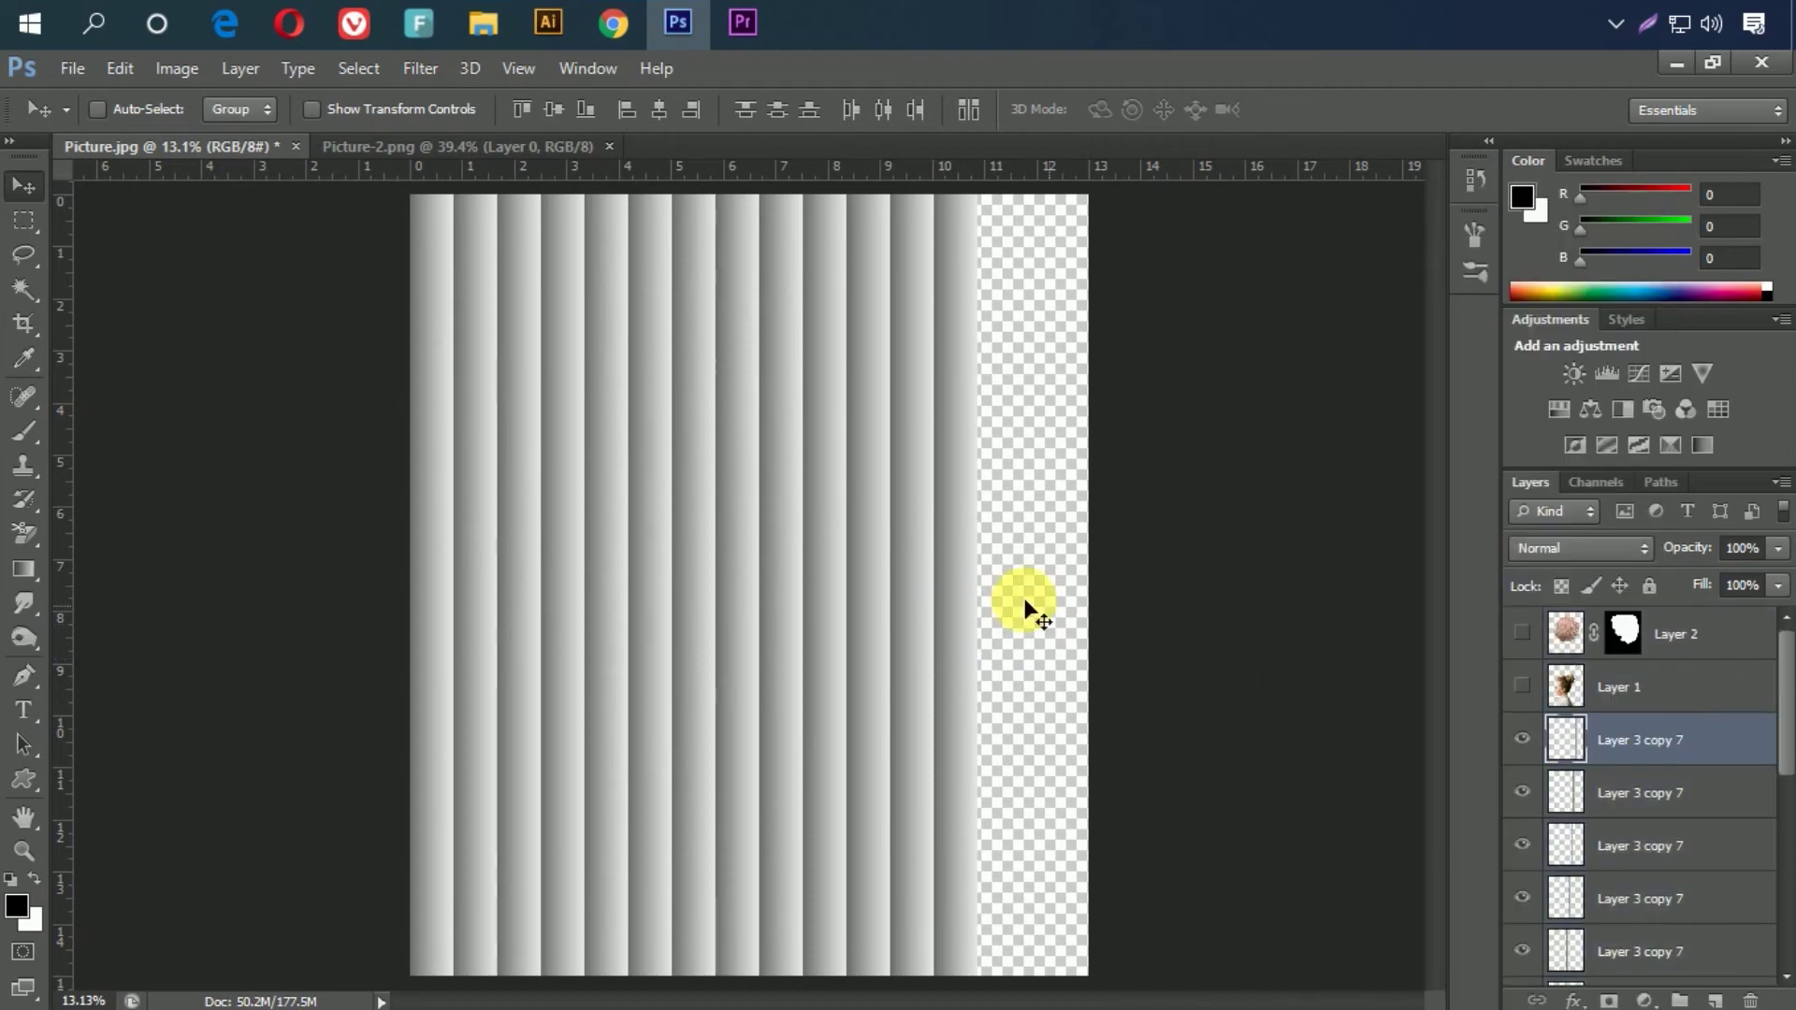
left_click(1715, 846, "shift")
left_click_drag(936, 565, 1097, 578)
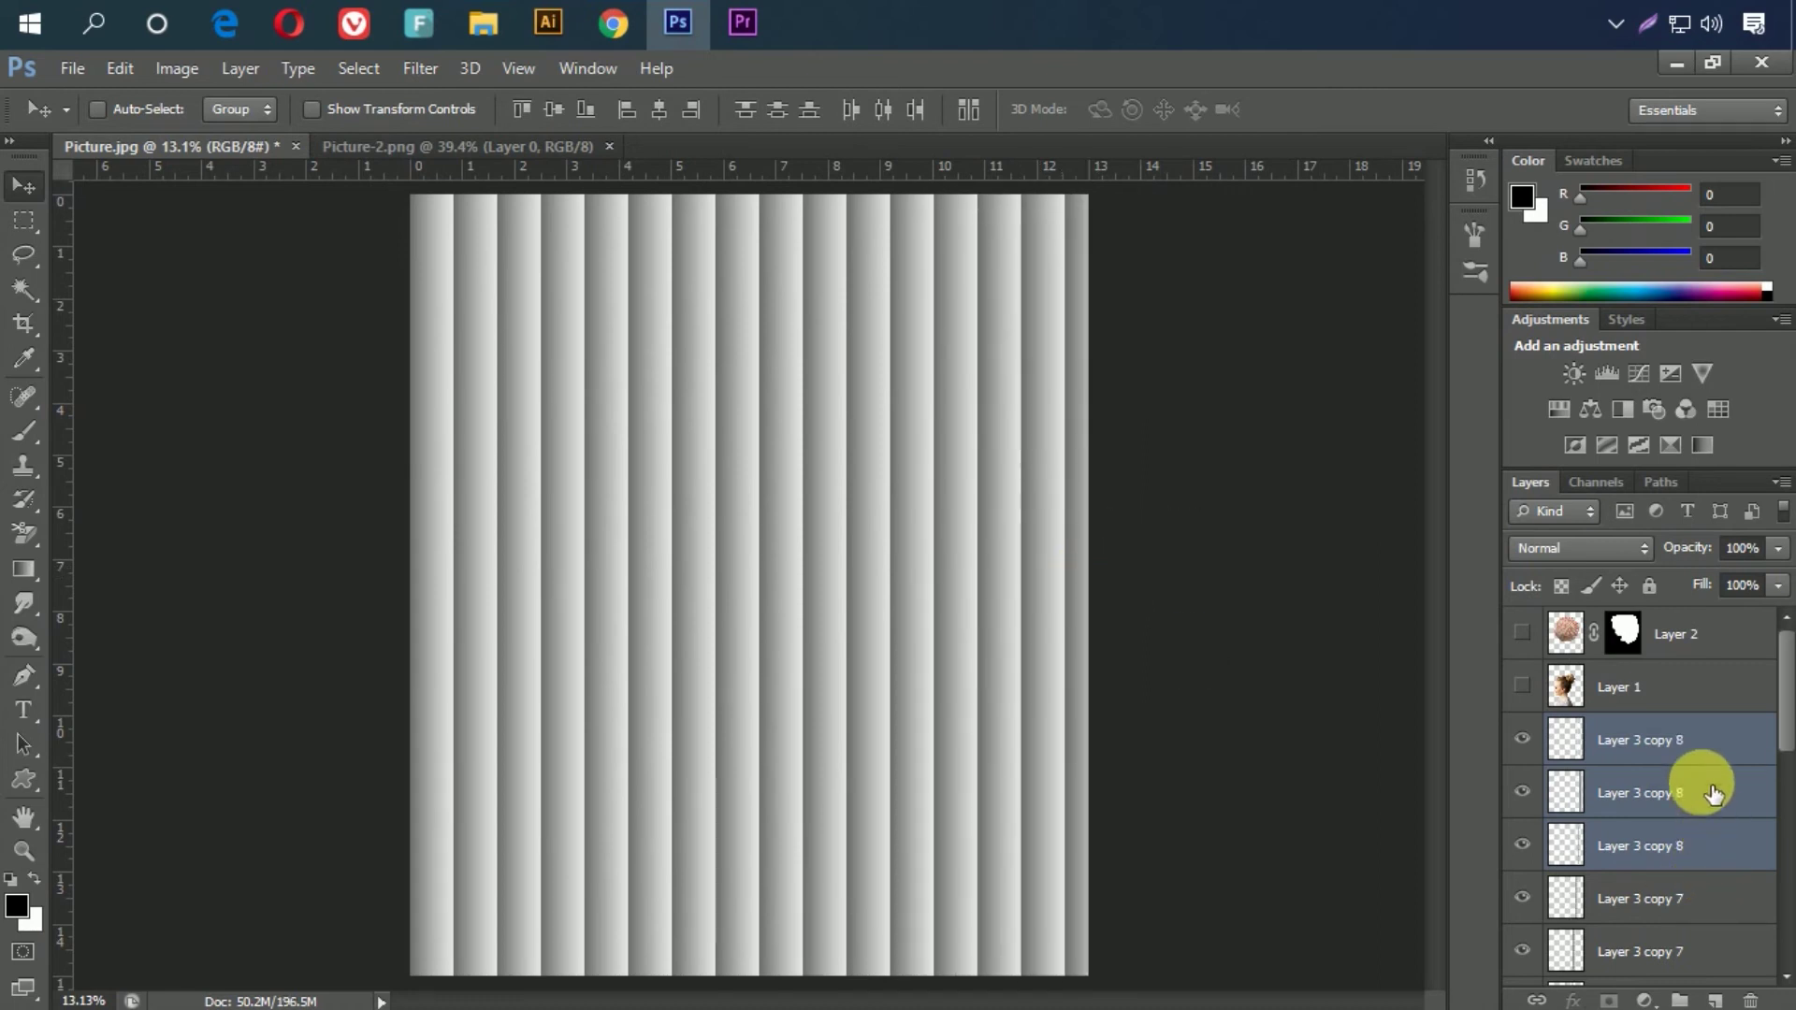
Step: Merge the selected strips down to Layer 3, then merge Layer 3 copy 8 into the stripes
scroll(1703, 782, "down", 2)
scroll(1704, 782, "down", 2)
scroll(1704, 810, "down", 2)
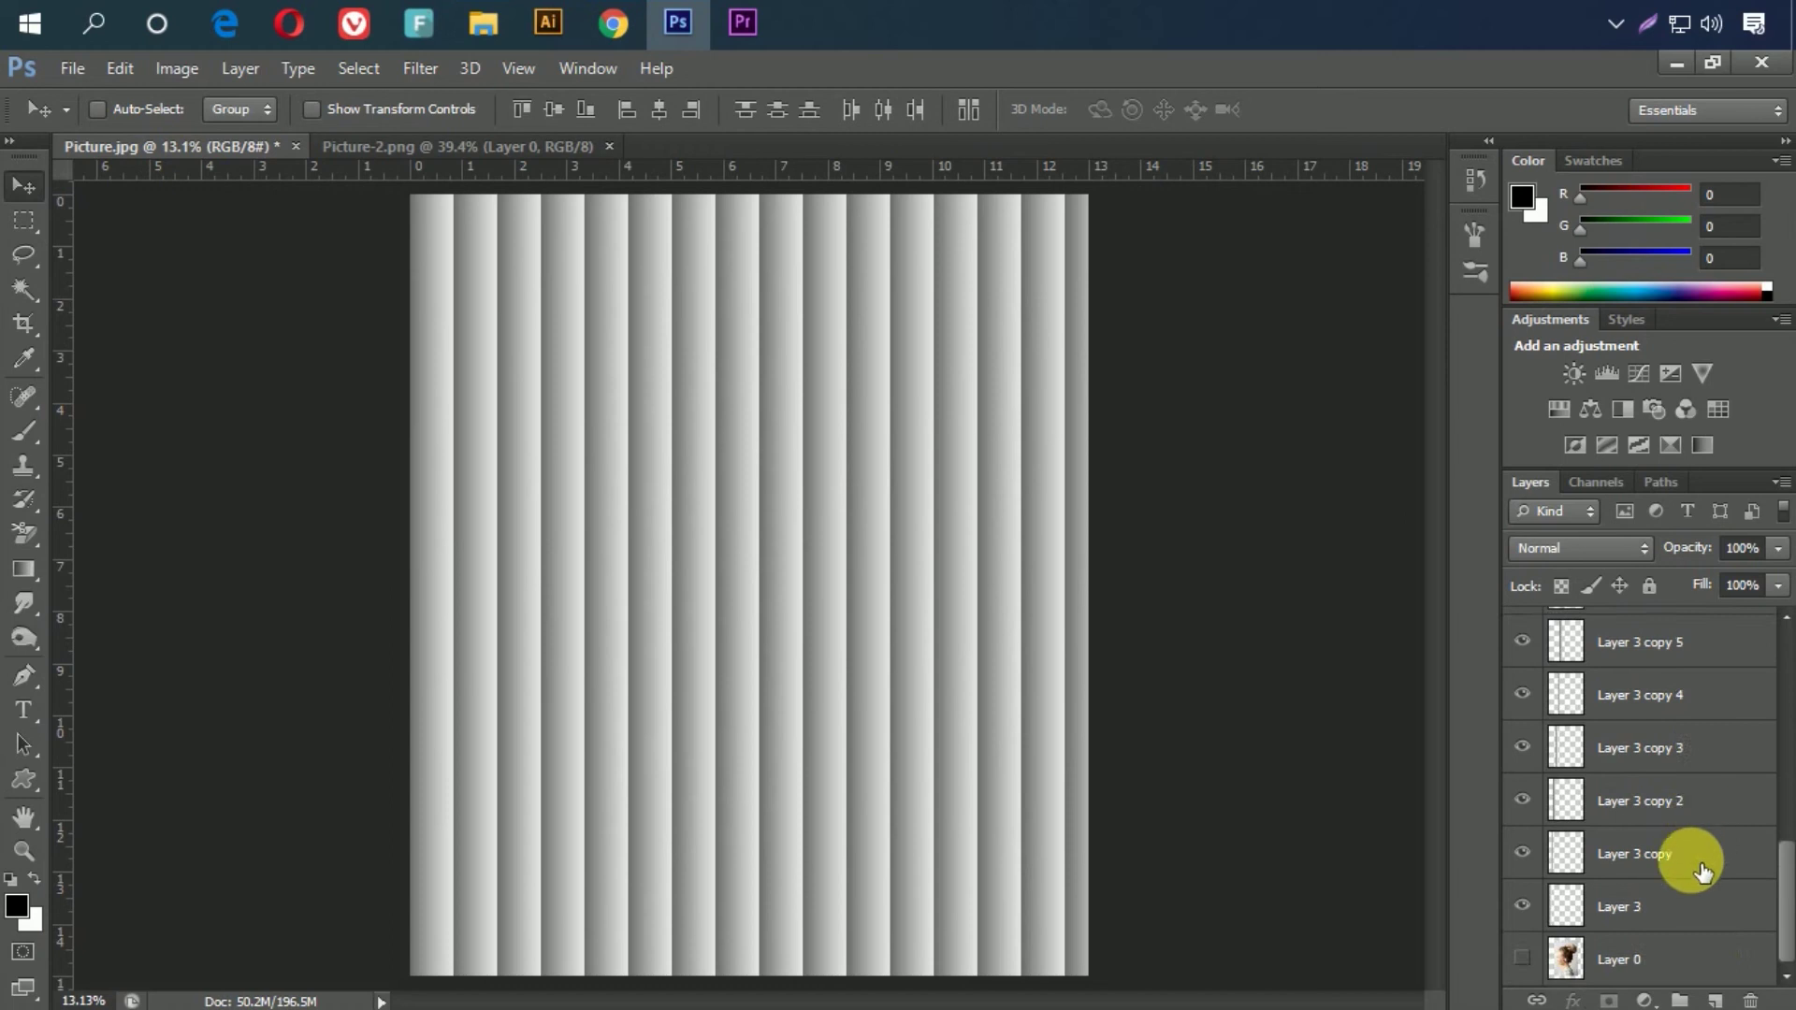
left_click(1669, 903, "shift")
right_click(1637, 824)
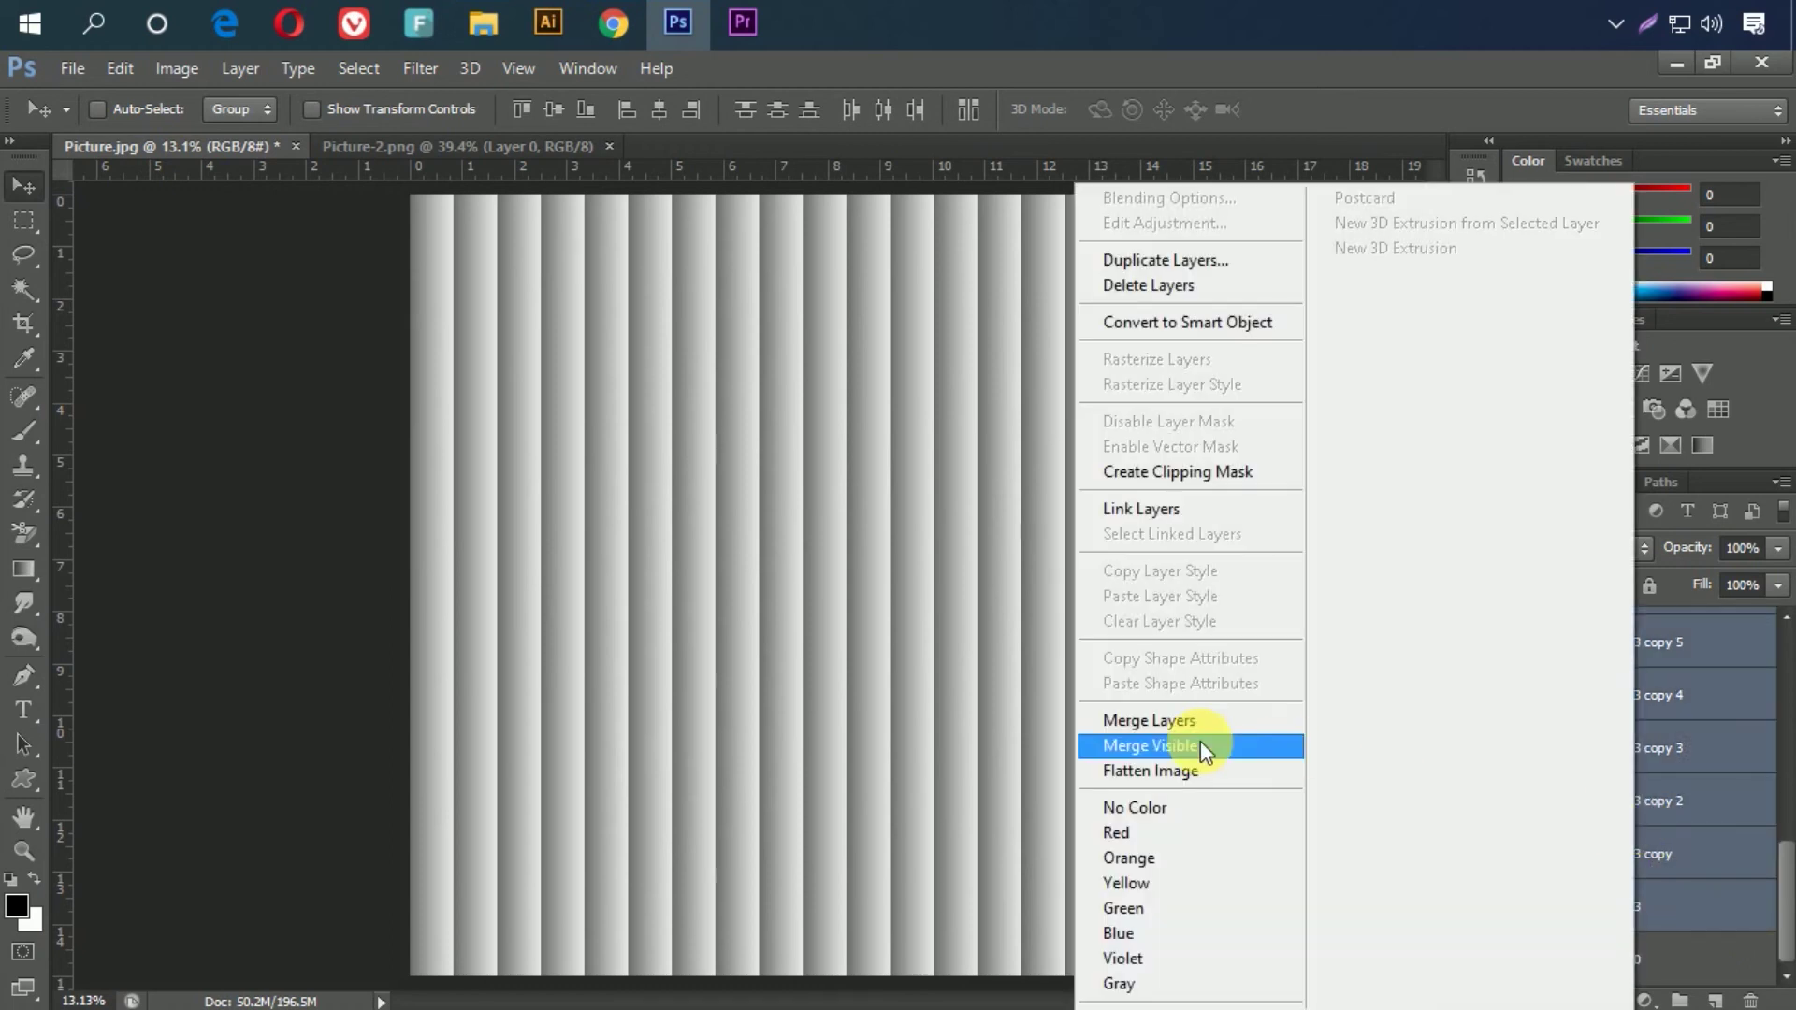
left_click(1199, 722)
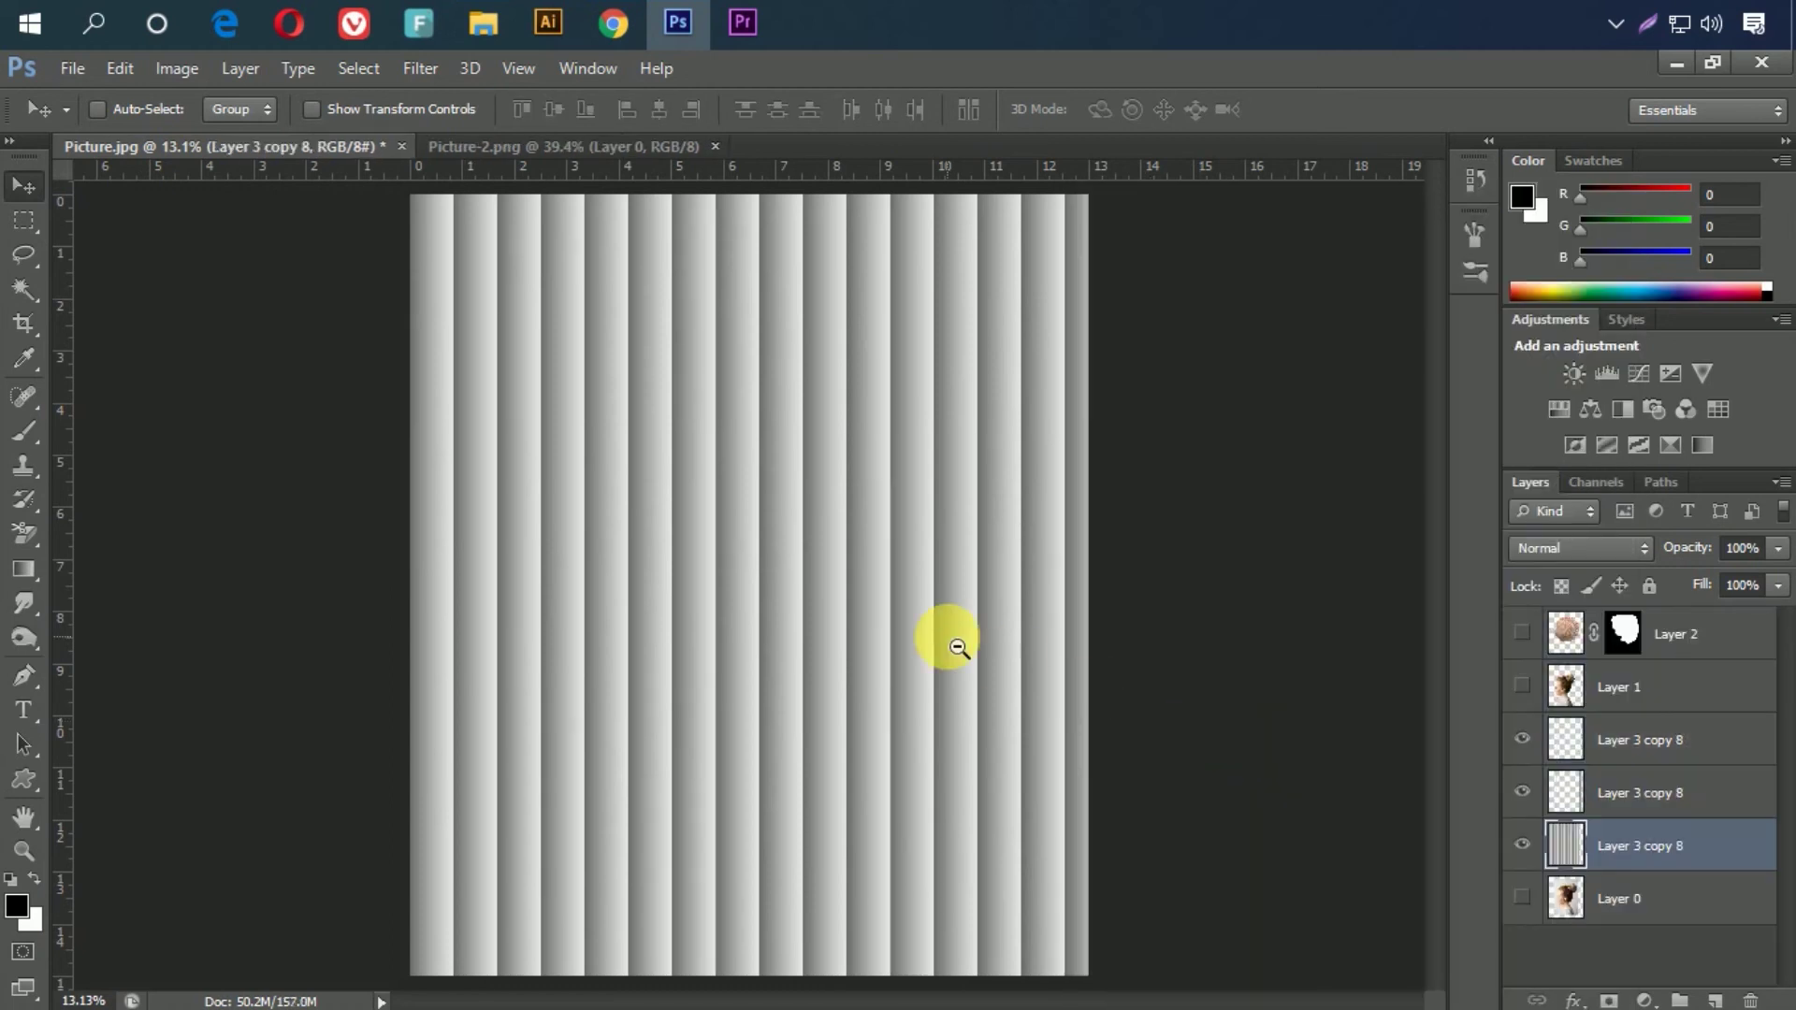
key("ctrl+minus")
left_click(1621, 798)
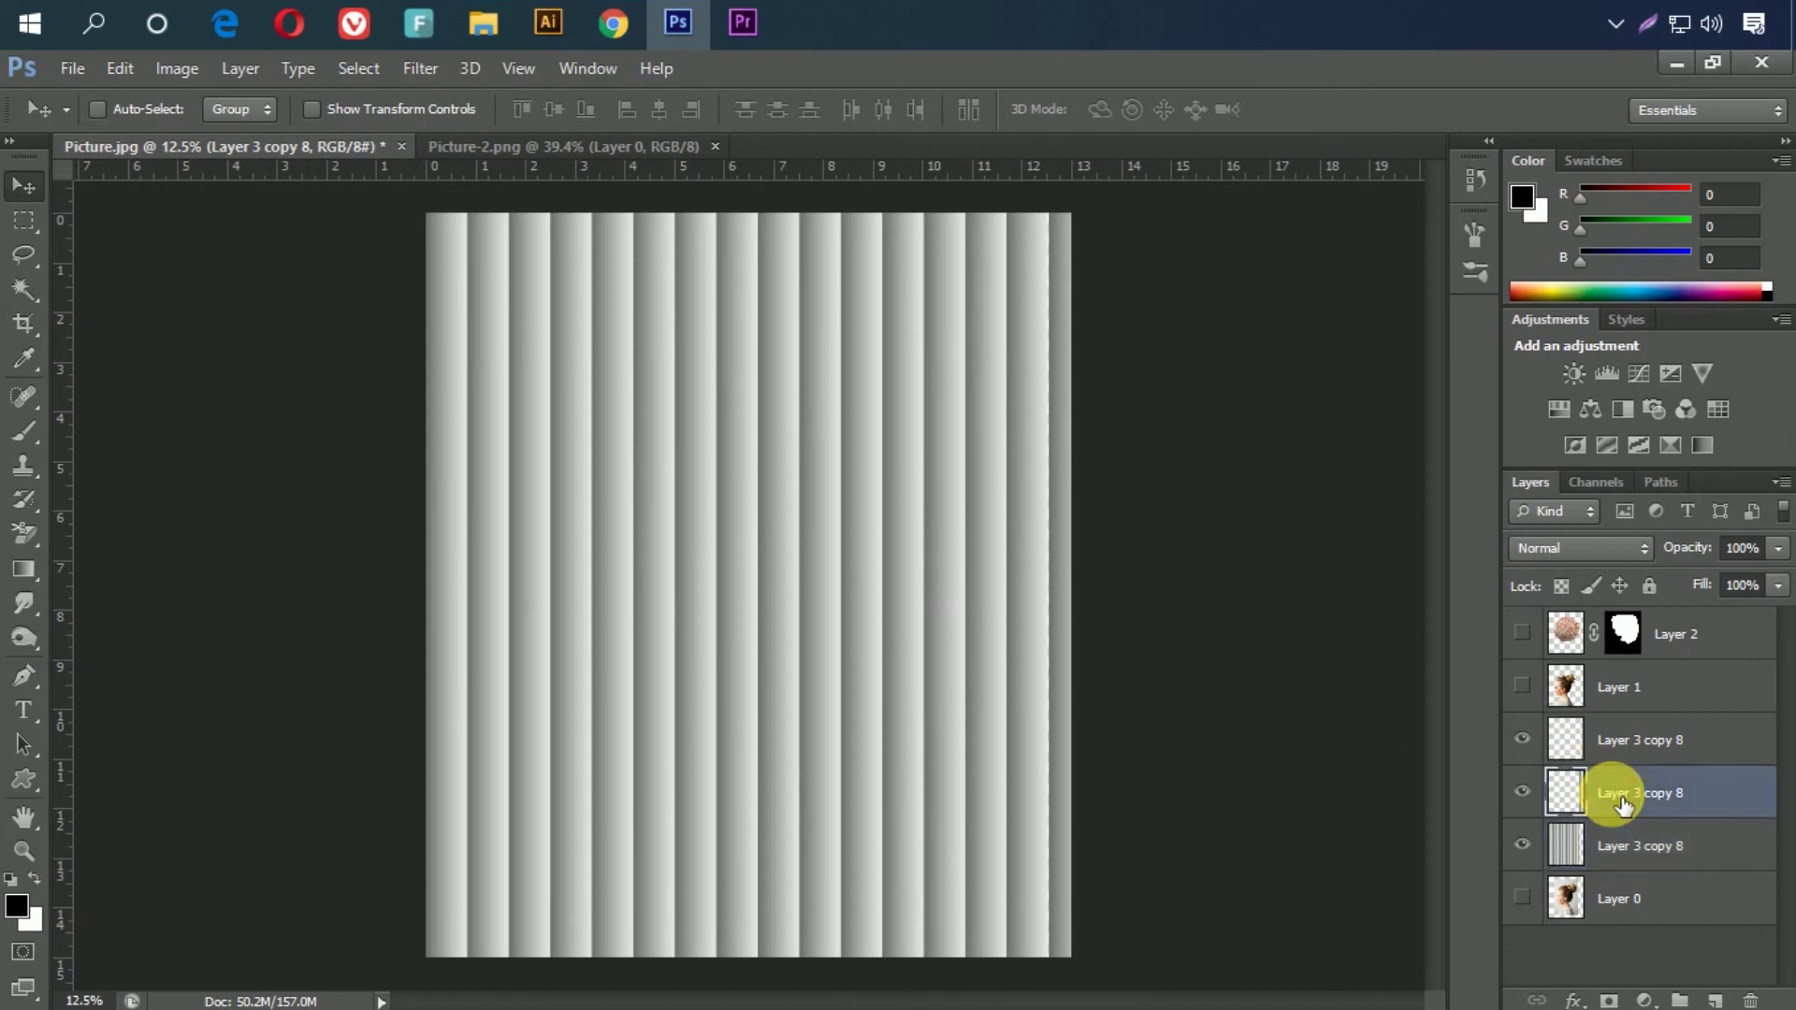
right_click(1621, 800)
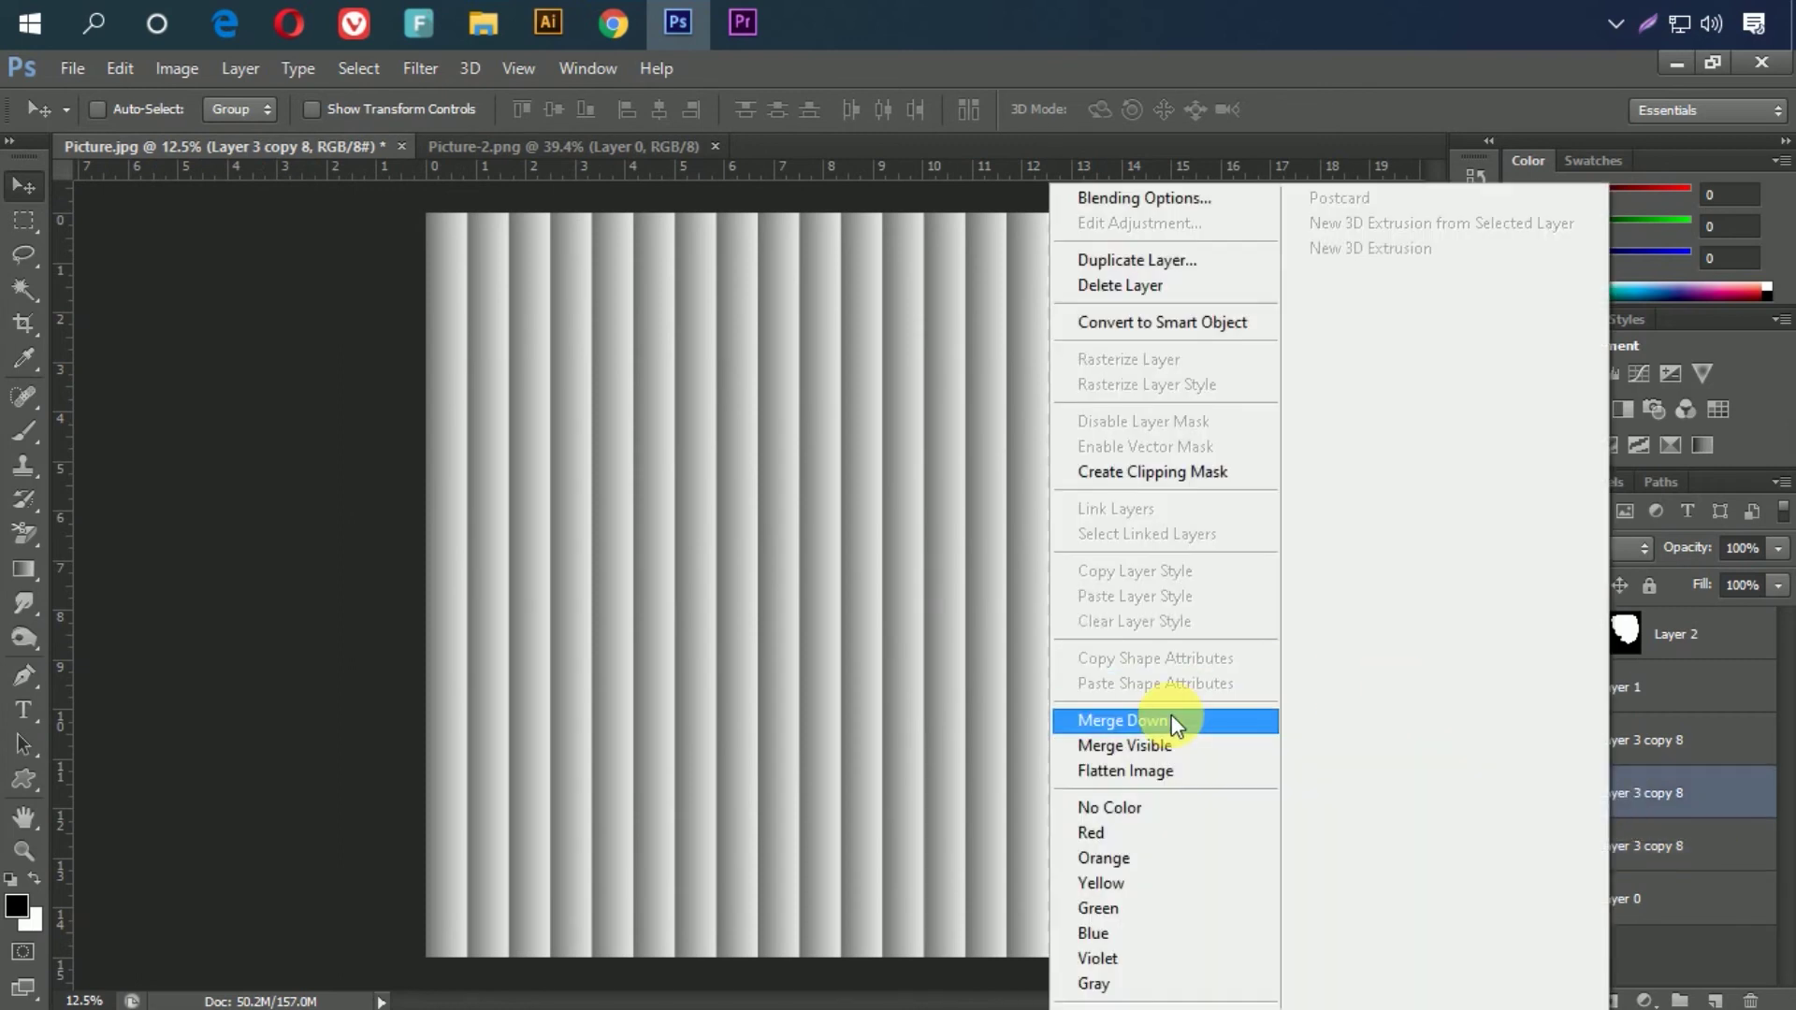
left_click(1170, 717)
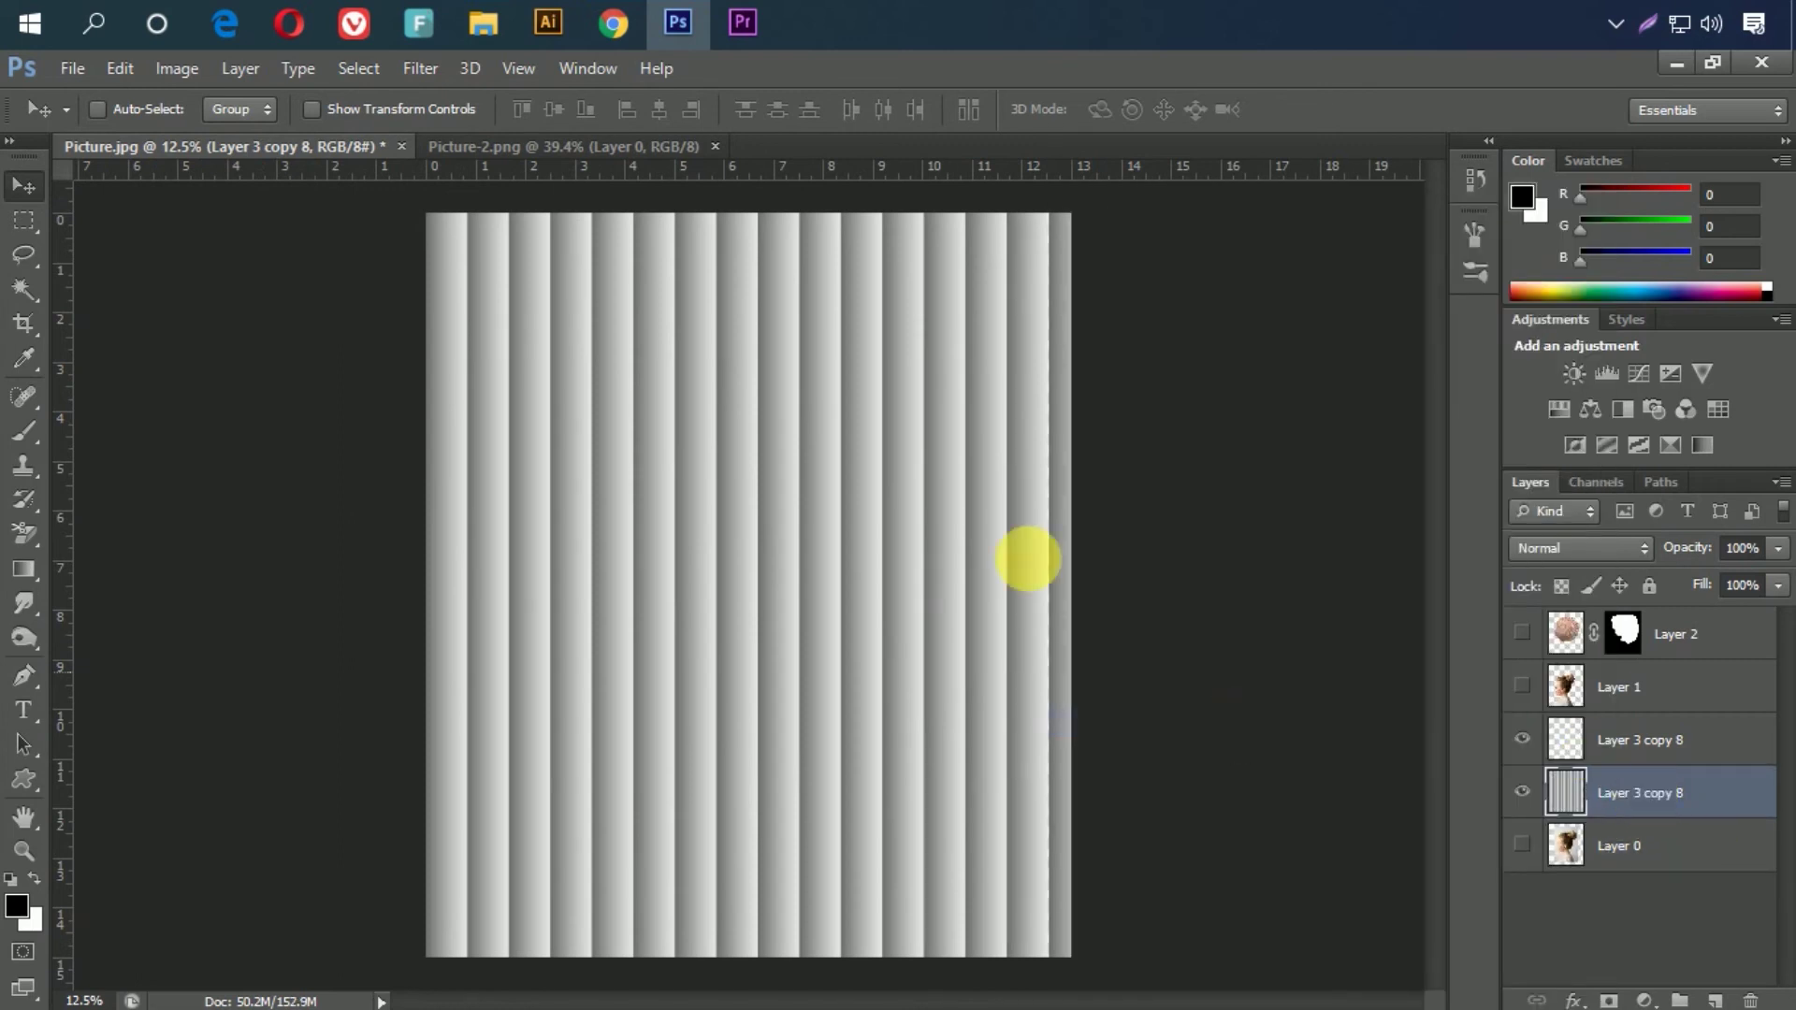
Step: Apply a Free Transform to the stripes layer, then merge the two stripe layers into one
left_click(119, 69)
left_click(335, 526)
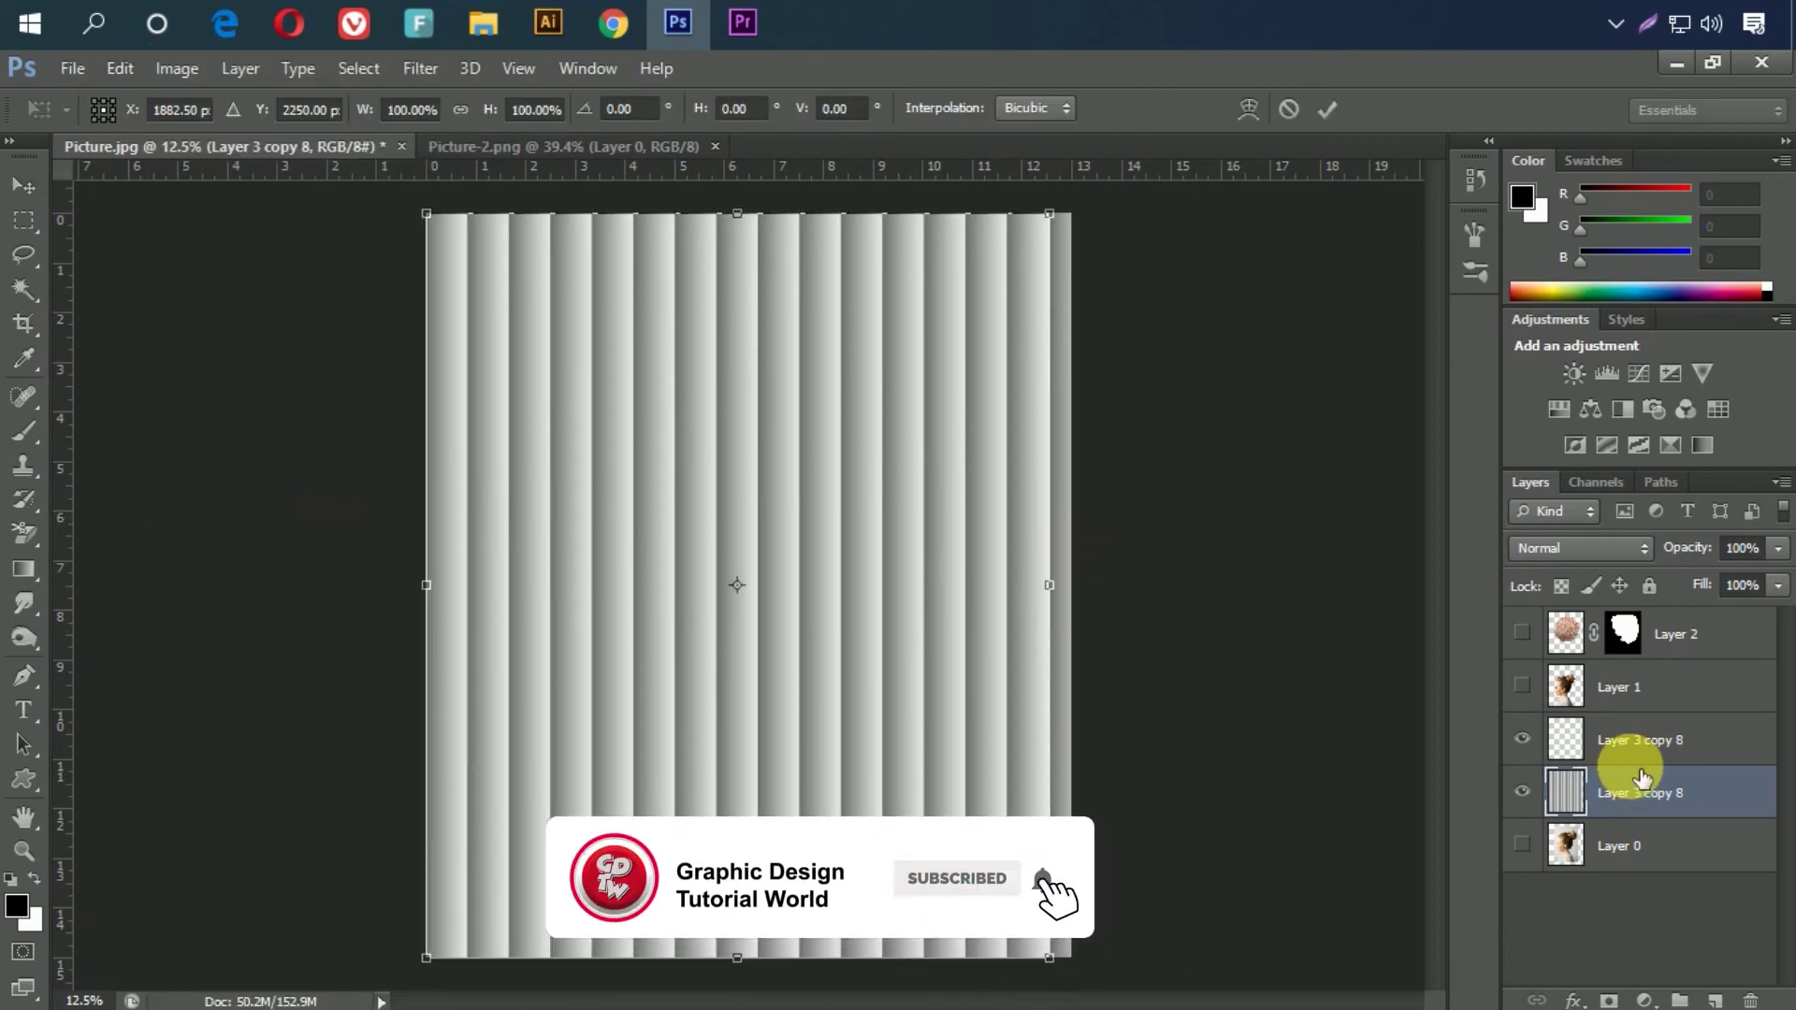
left_click(1326, 109)
left_click(1522, 739)
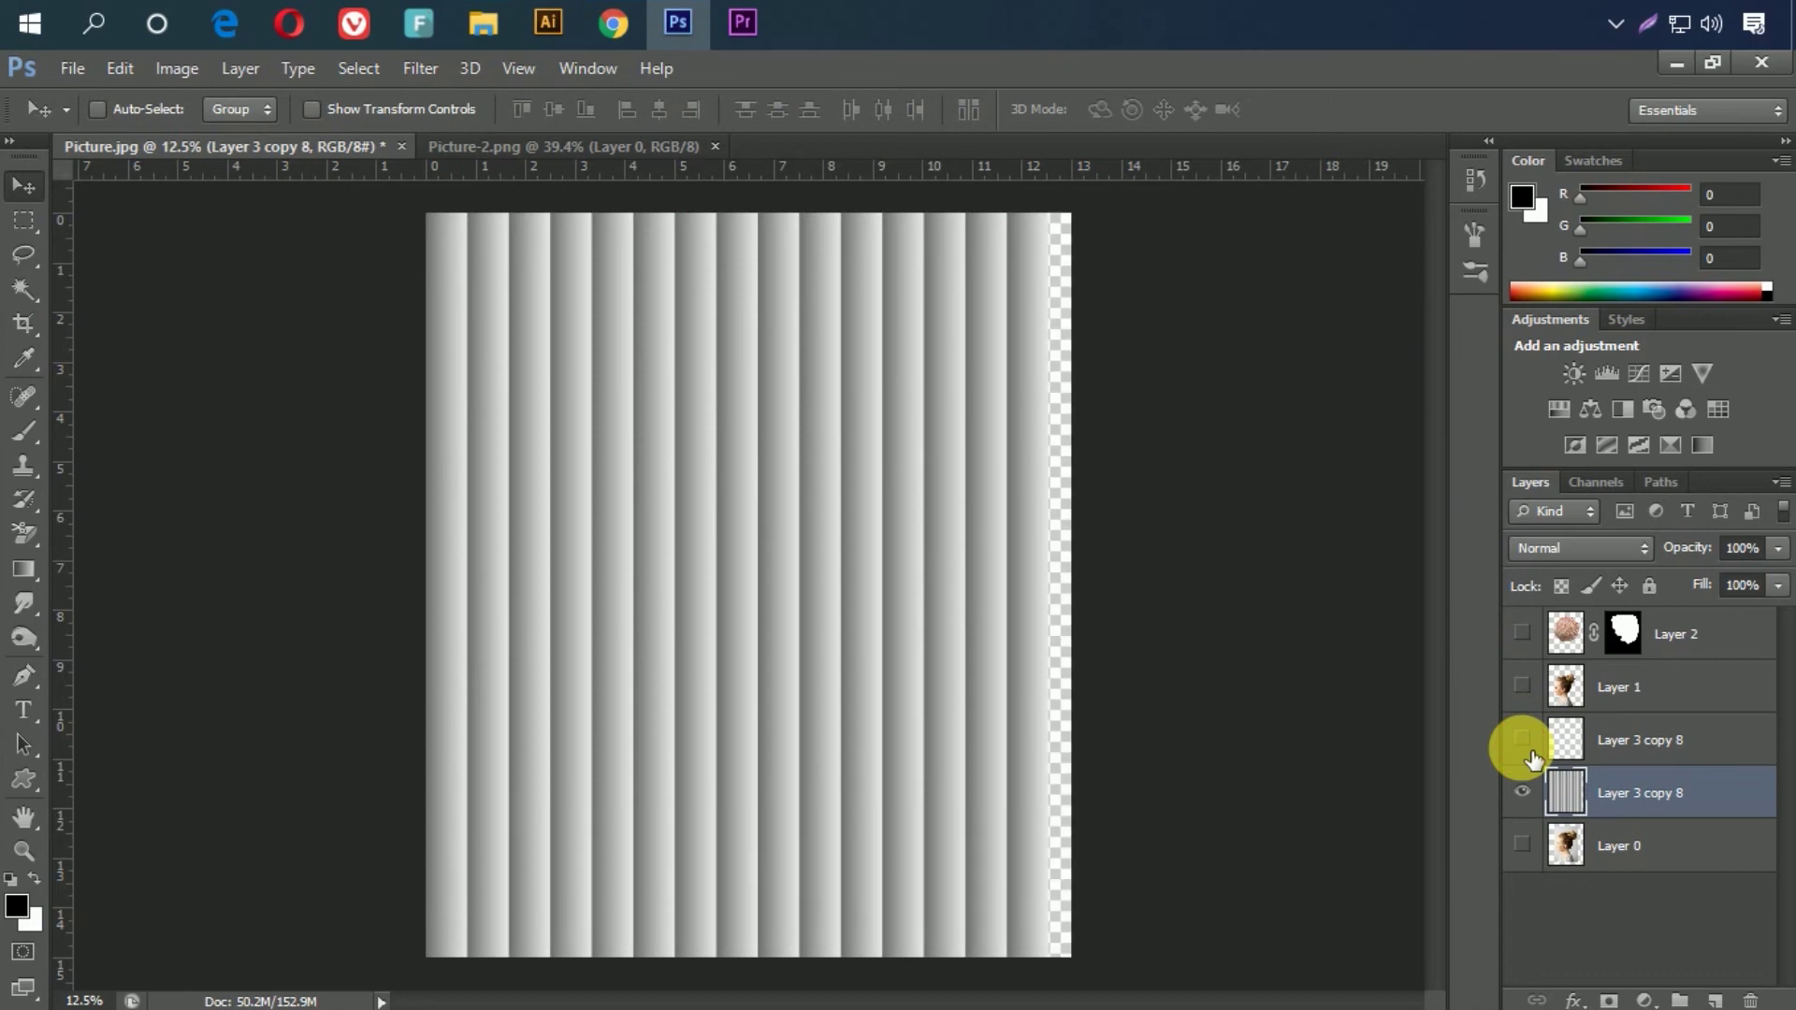
right_click(1659, 743)
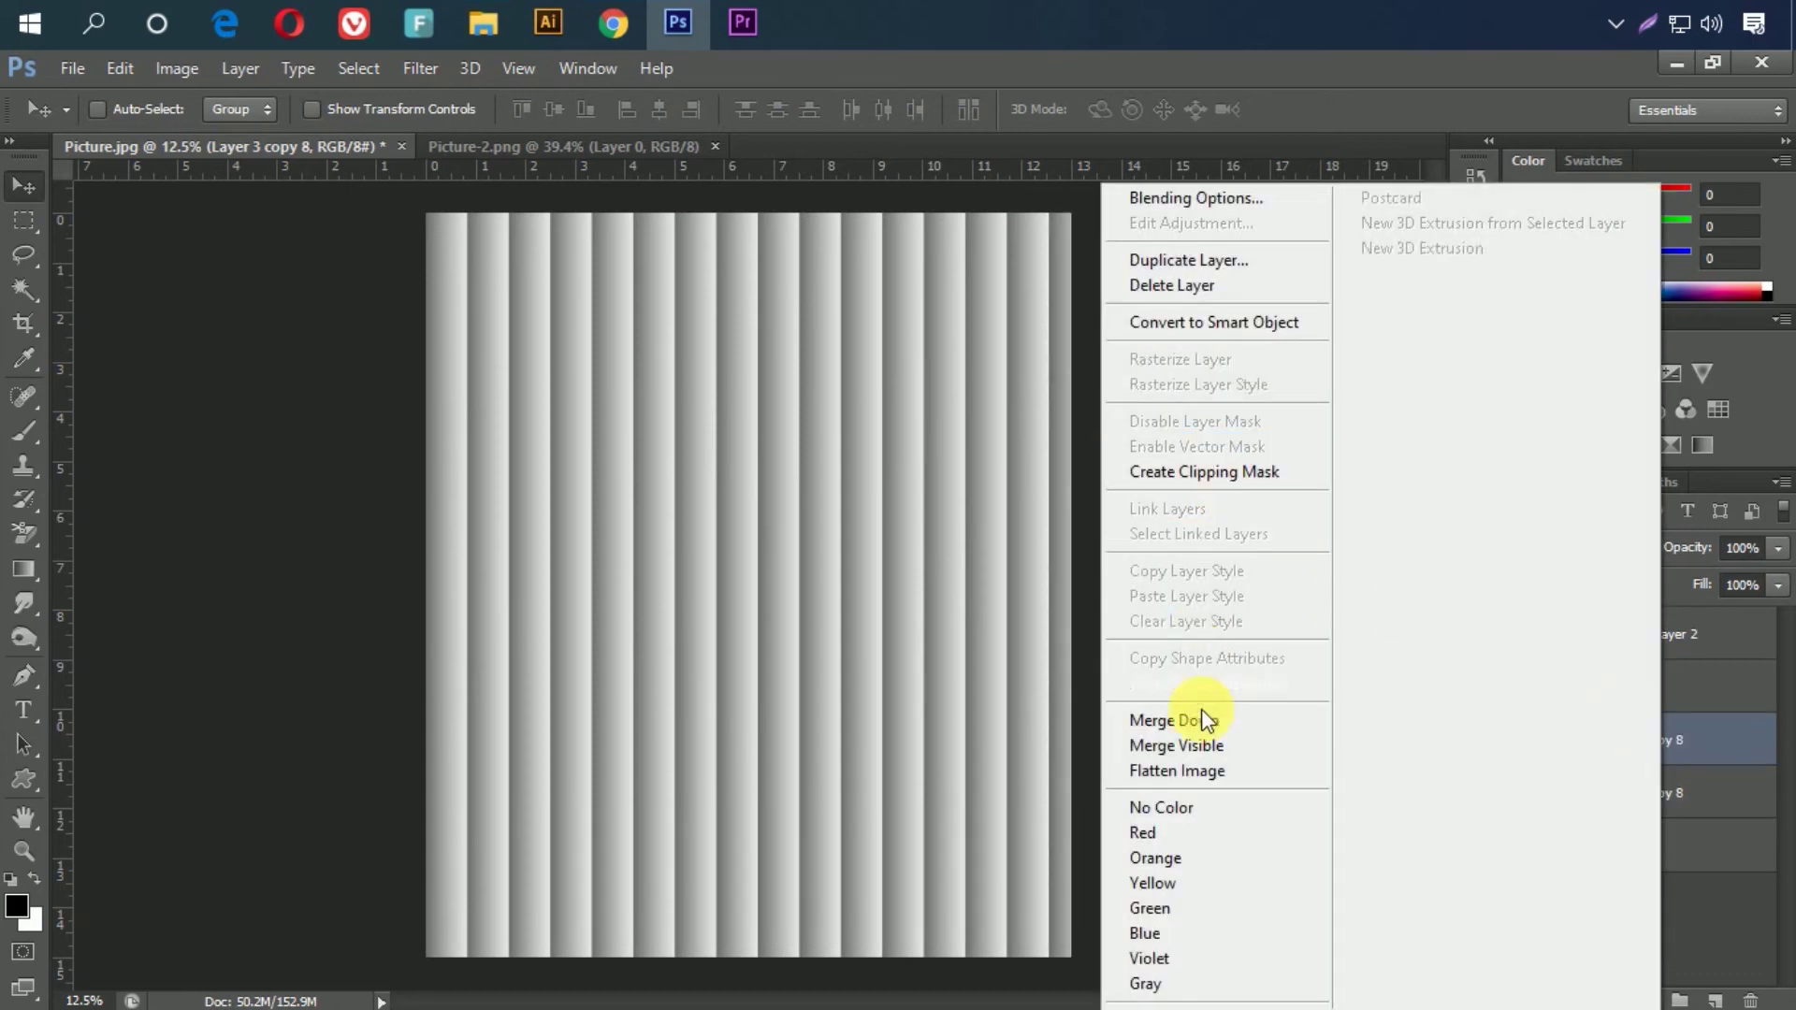
left_click(1203, 714)
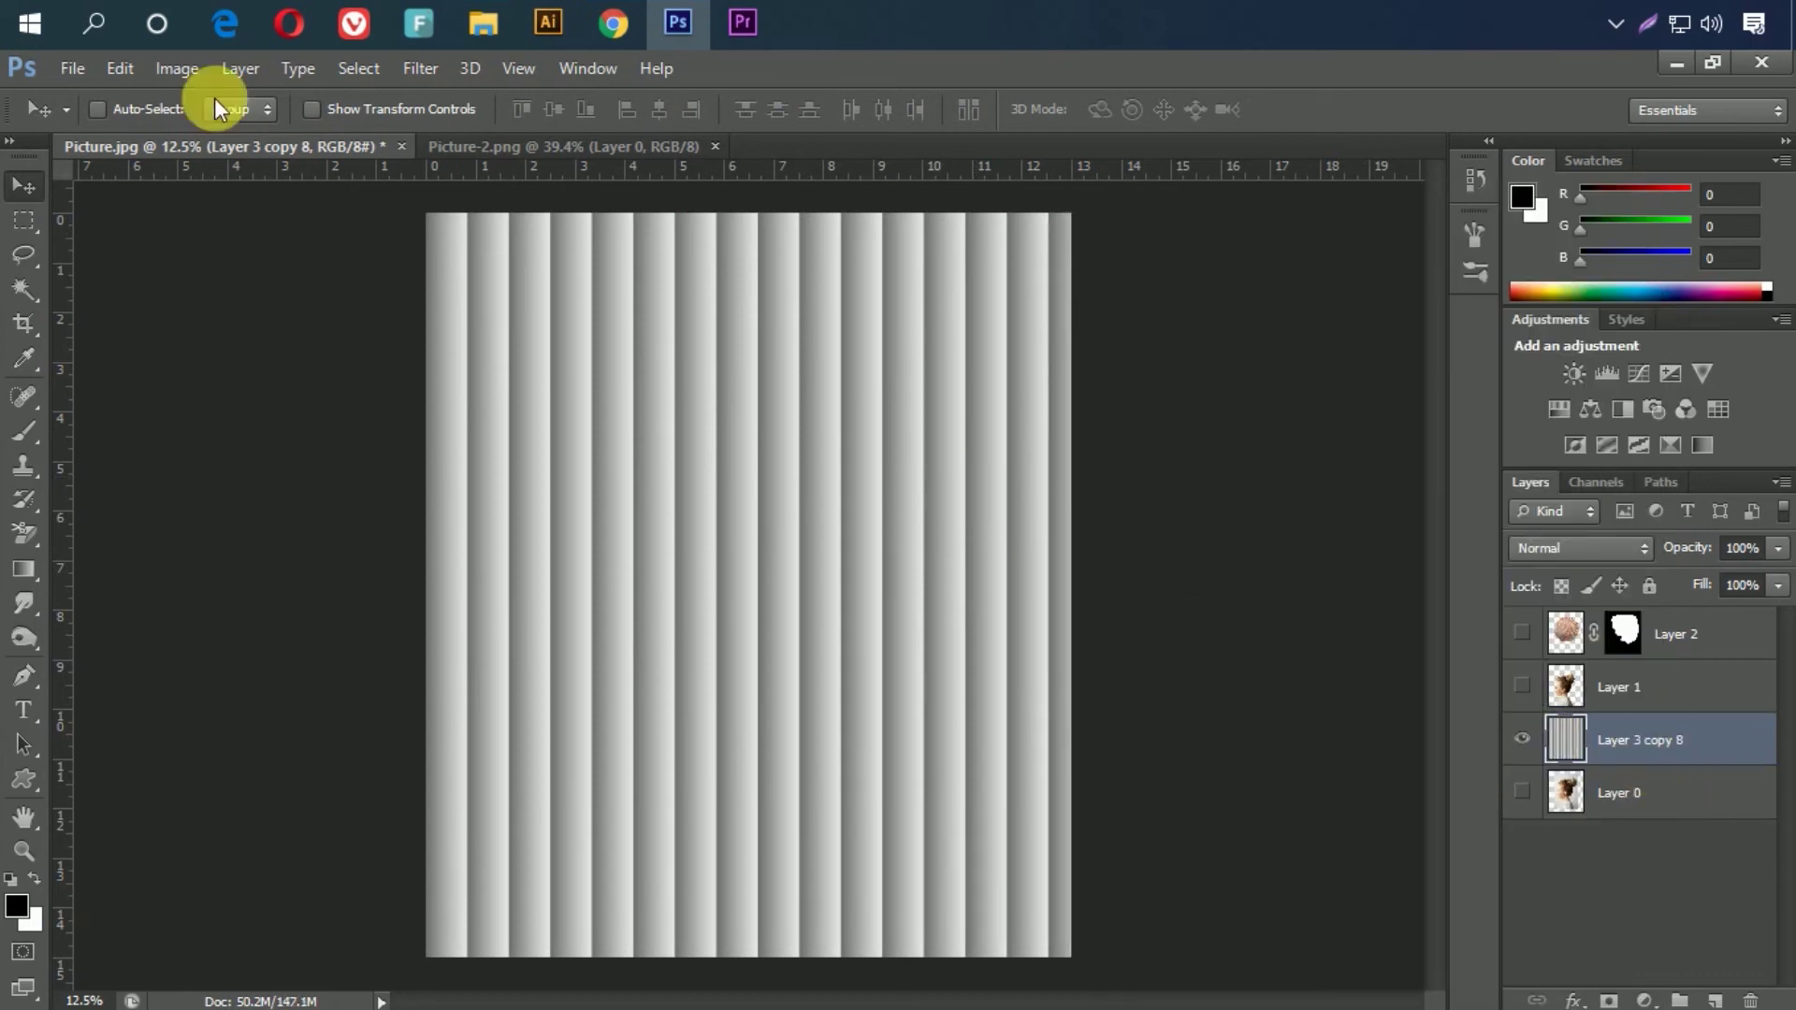
Step: Narrow the merged stripe layer to about 97% width and show the woman and shell again
left_click(133, 70)
left_click(309, 521)
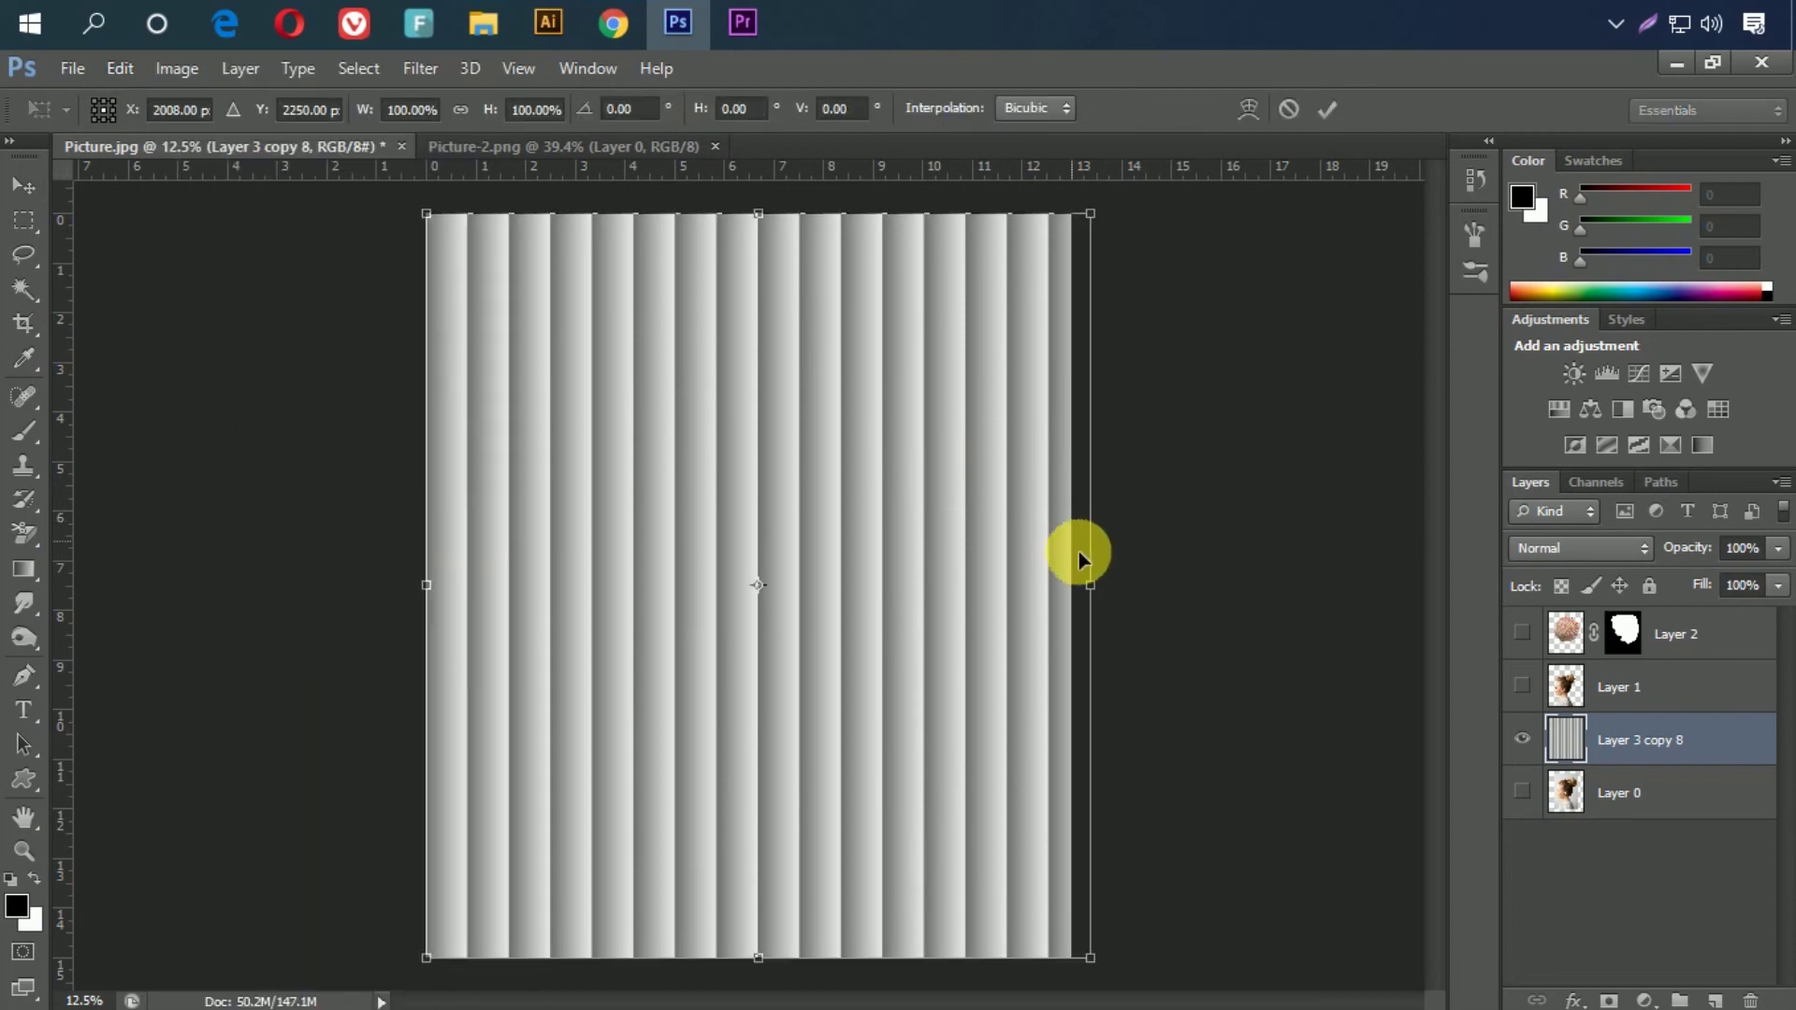
left_click_drag(1091, 587, 1072, 587)
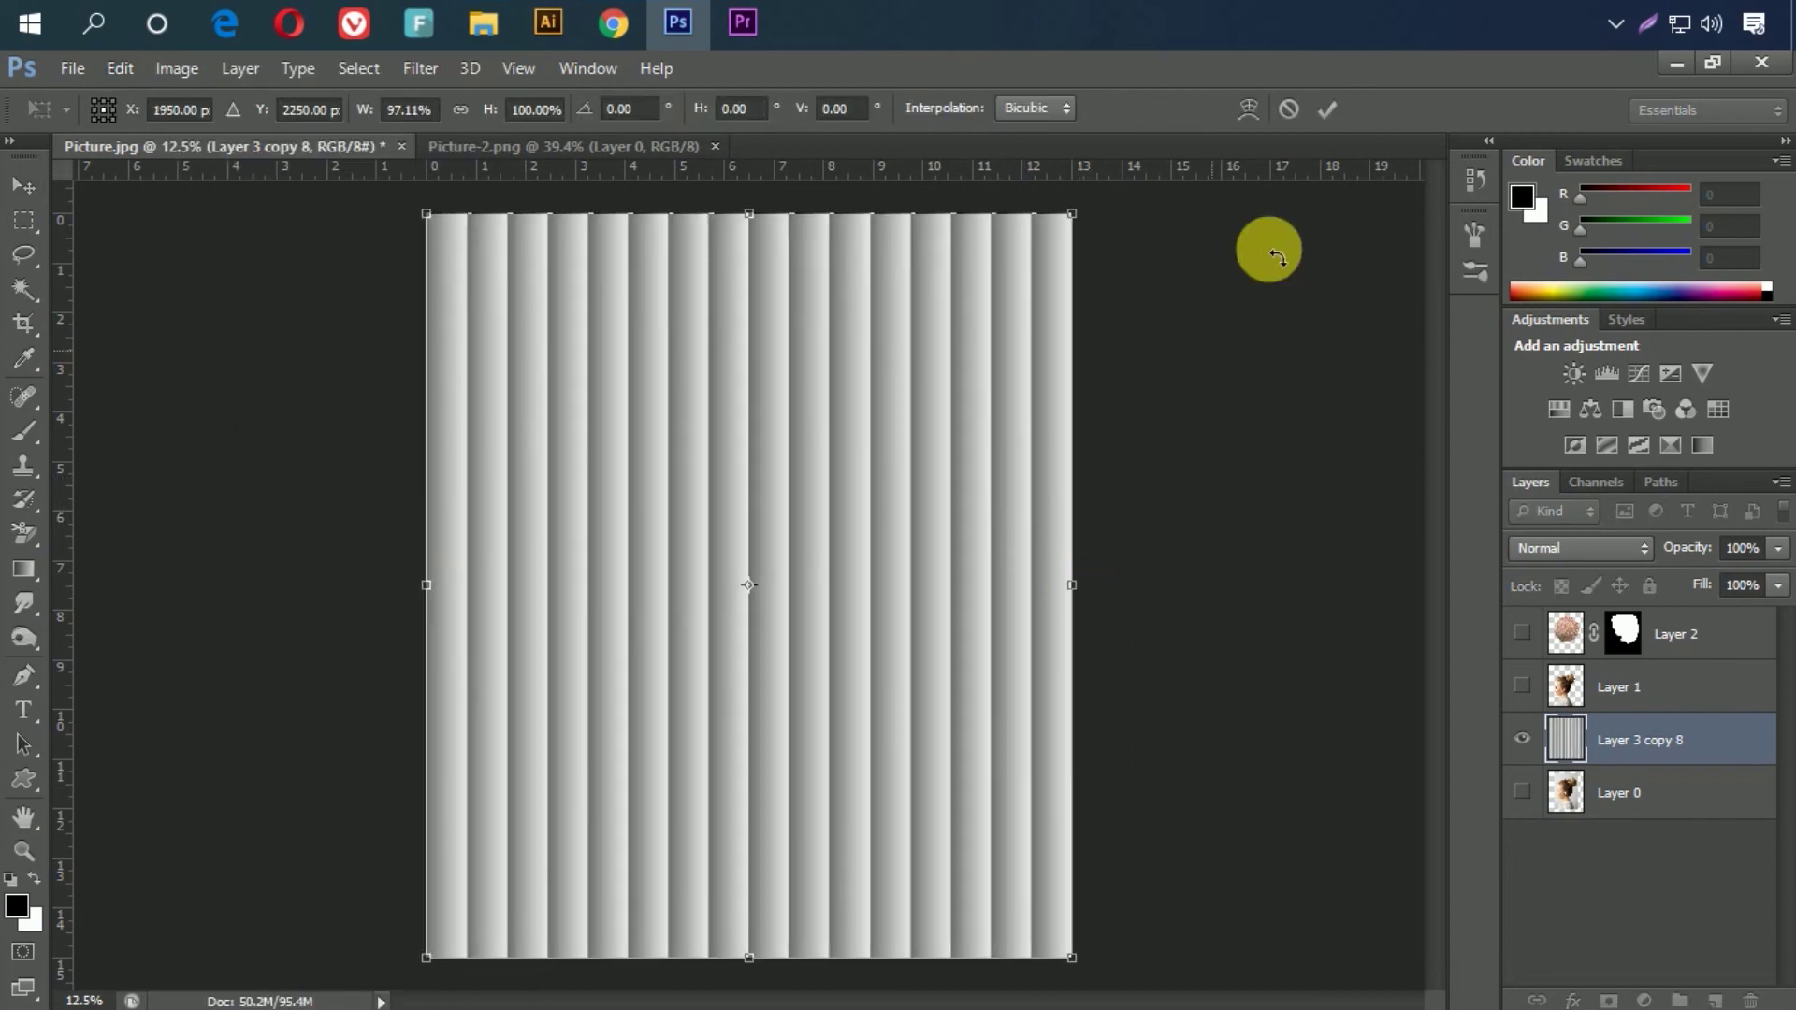
left_click(1331, 111)
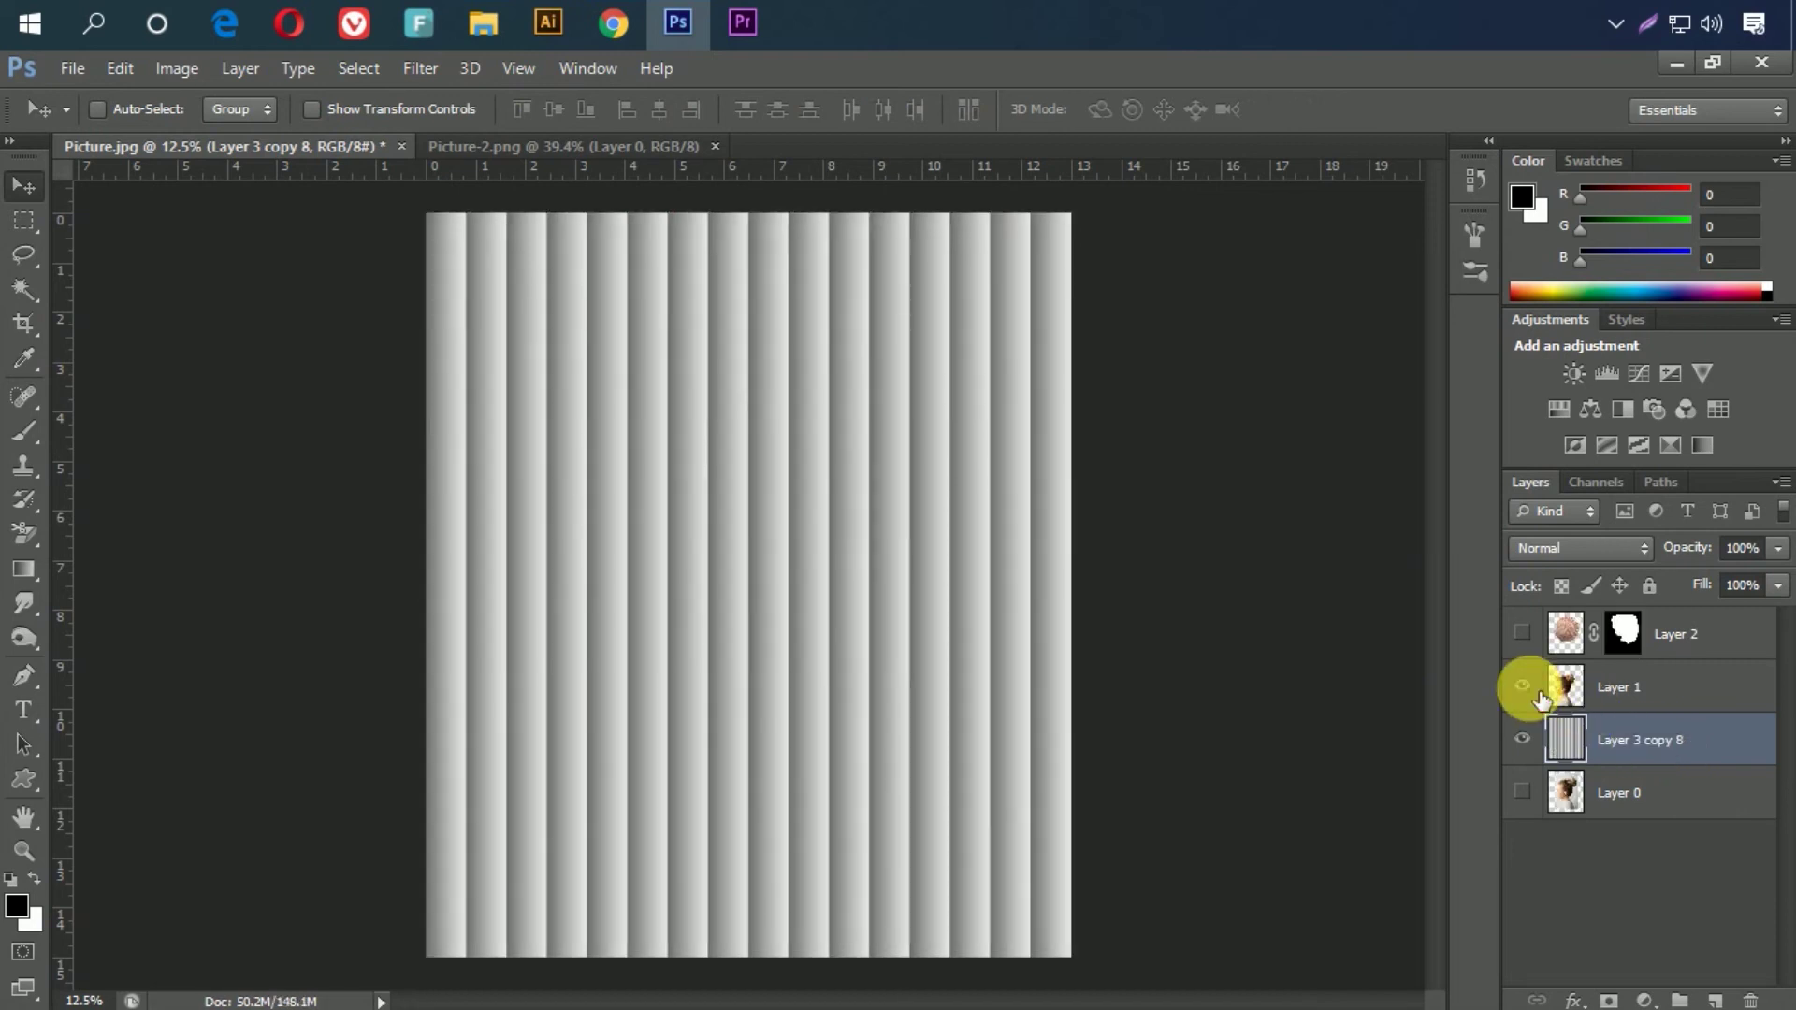
left_click(1521, 633)
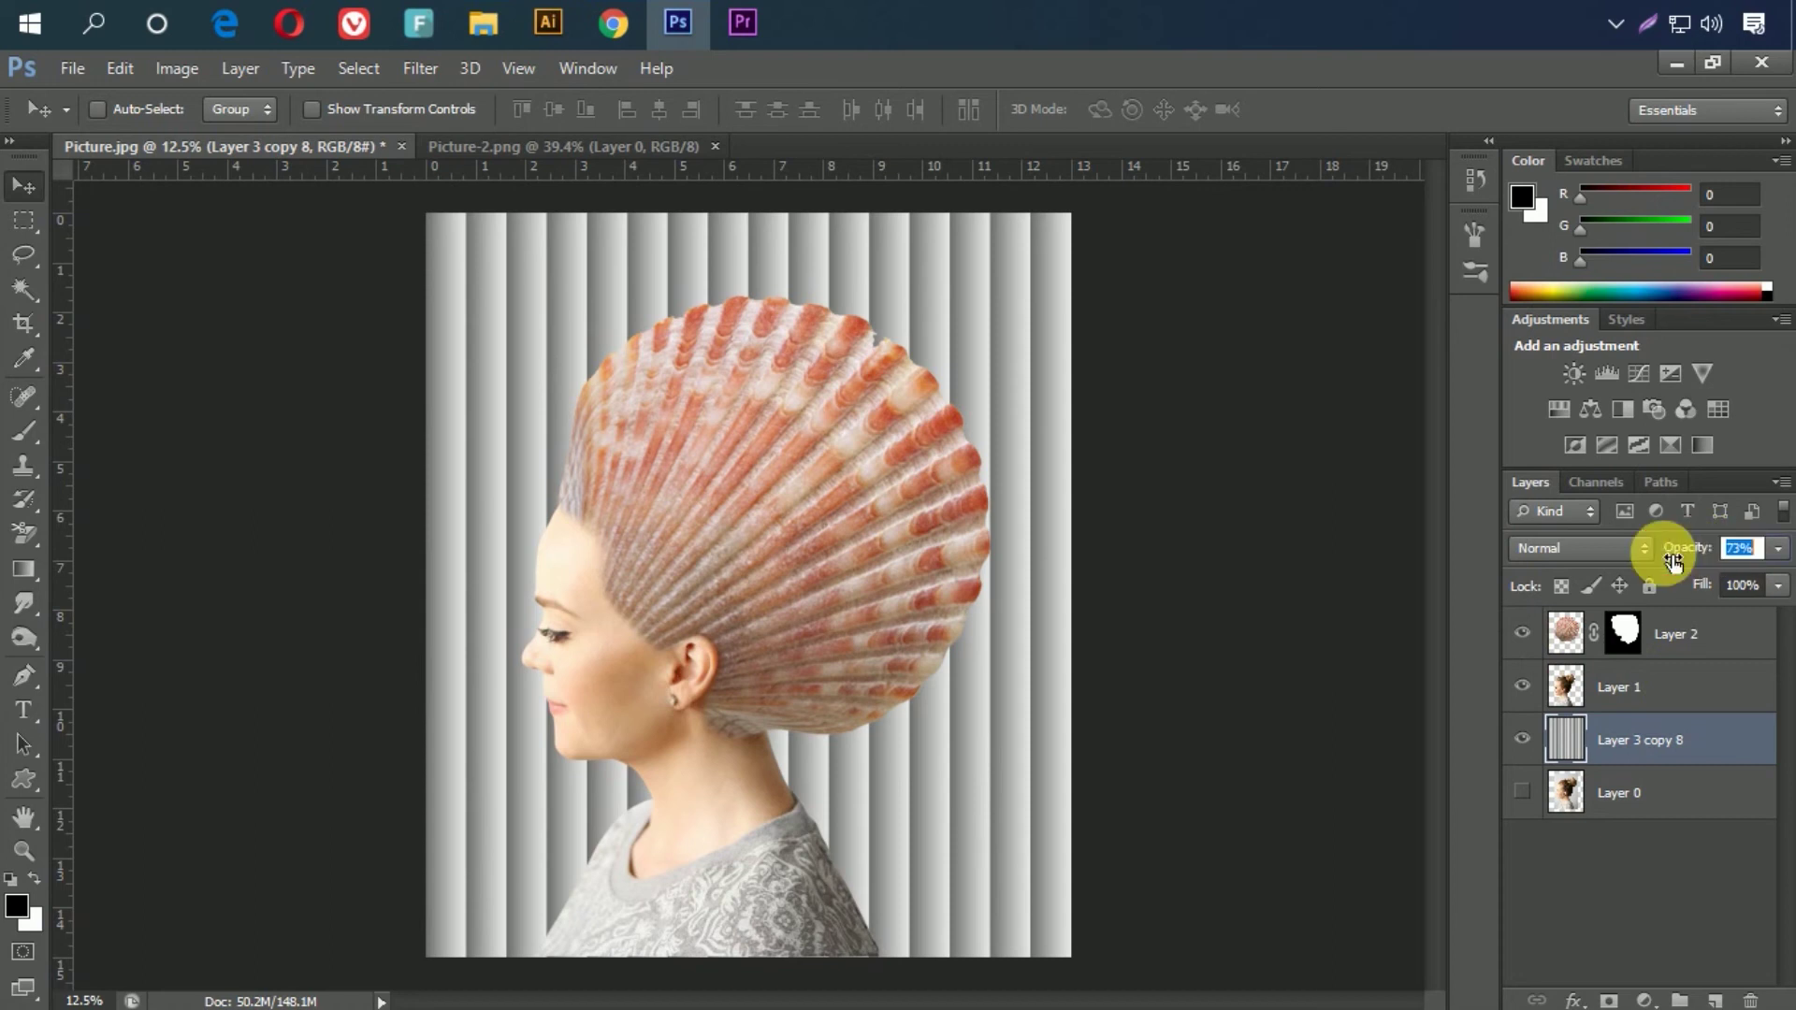
Step: Add a new layer above Layer 0 and fill it with white using the Paint Bucket
left_click_drag(1679, 549, 1664, 550)
left_click(1695, 786)
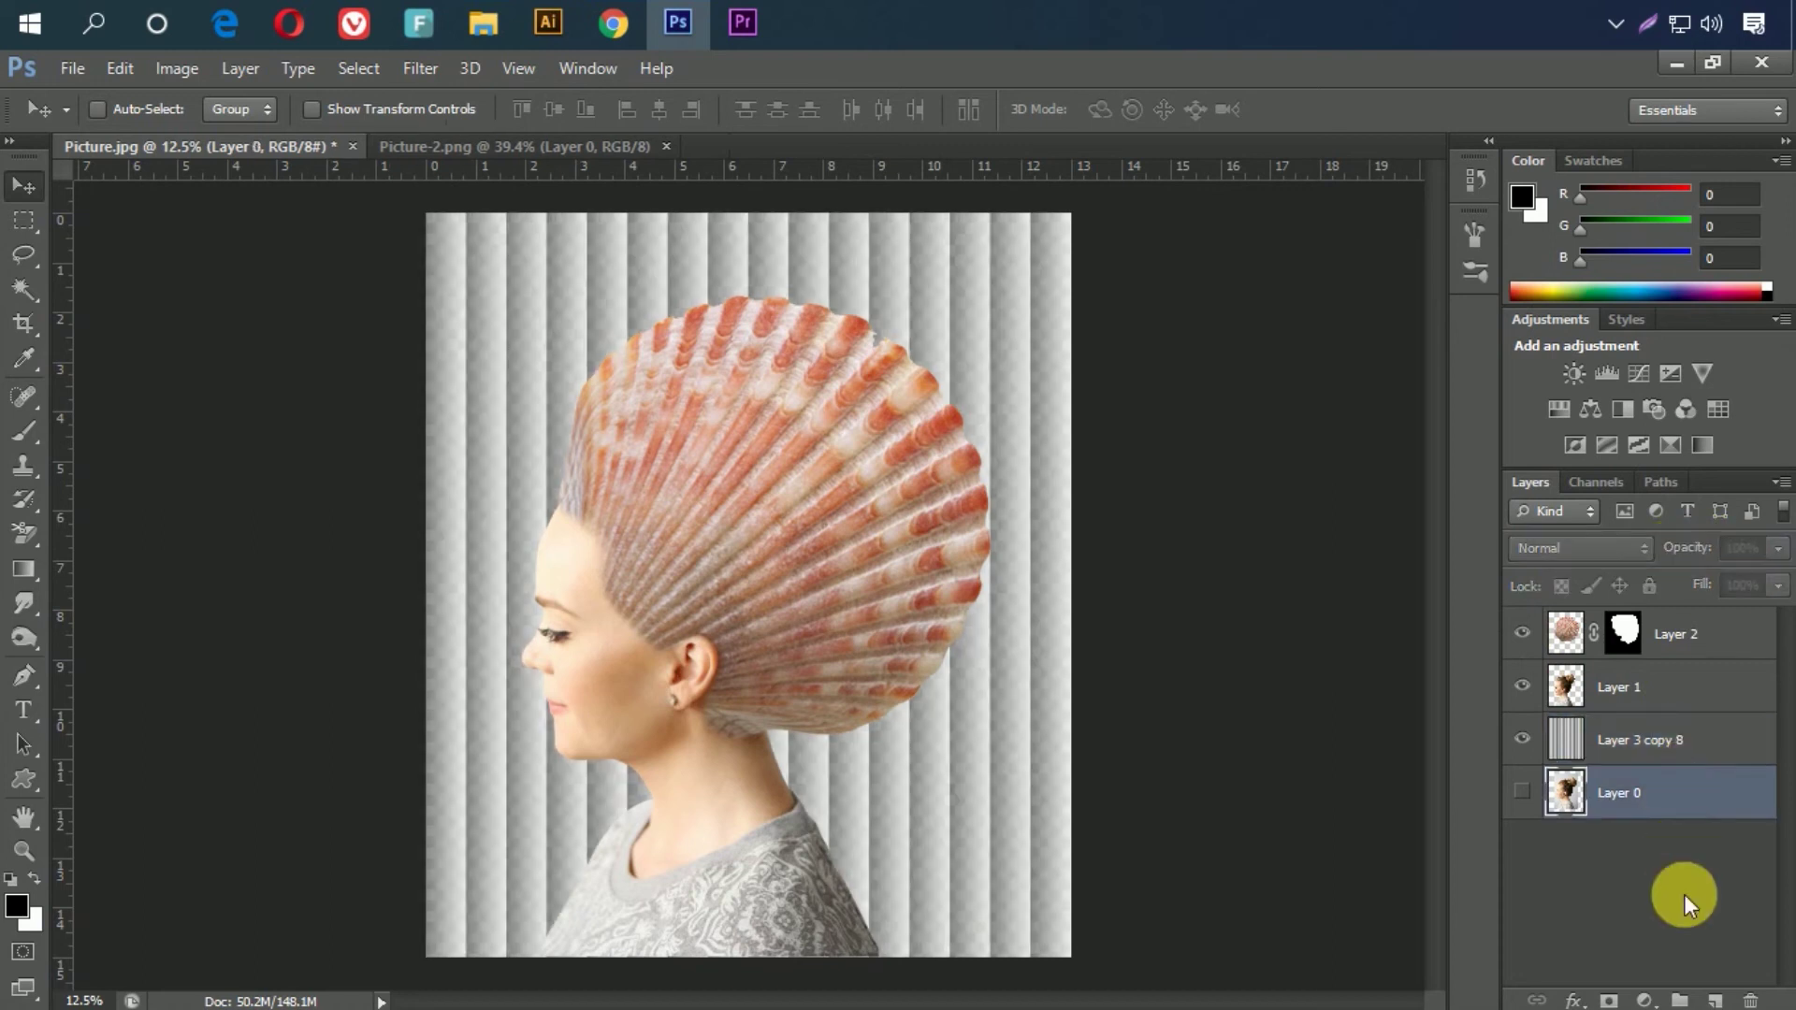
left_click(1715, 999)
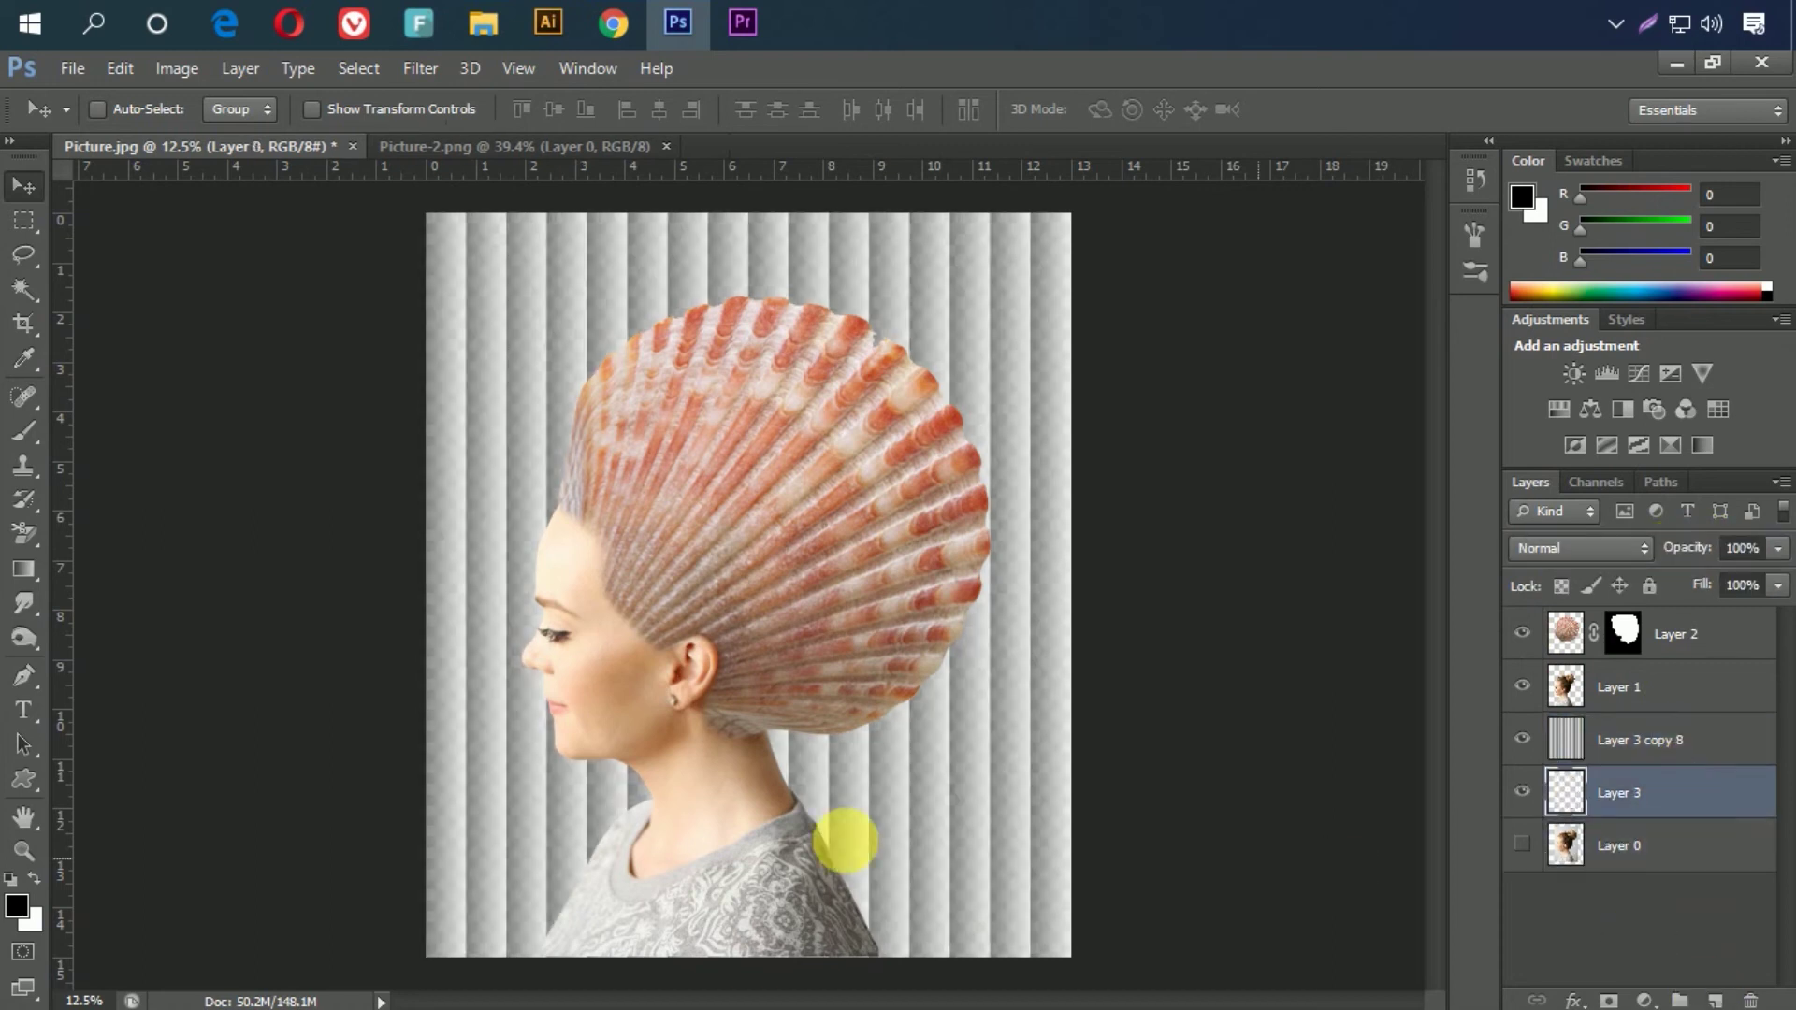
left_click(30, 877)
left_click(124, 591)
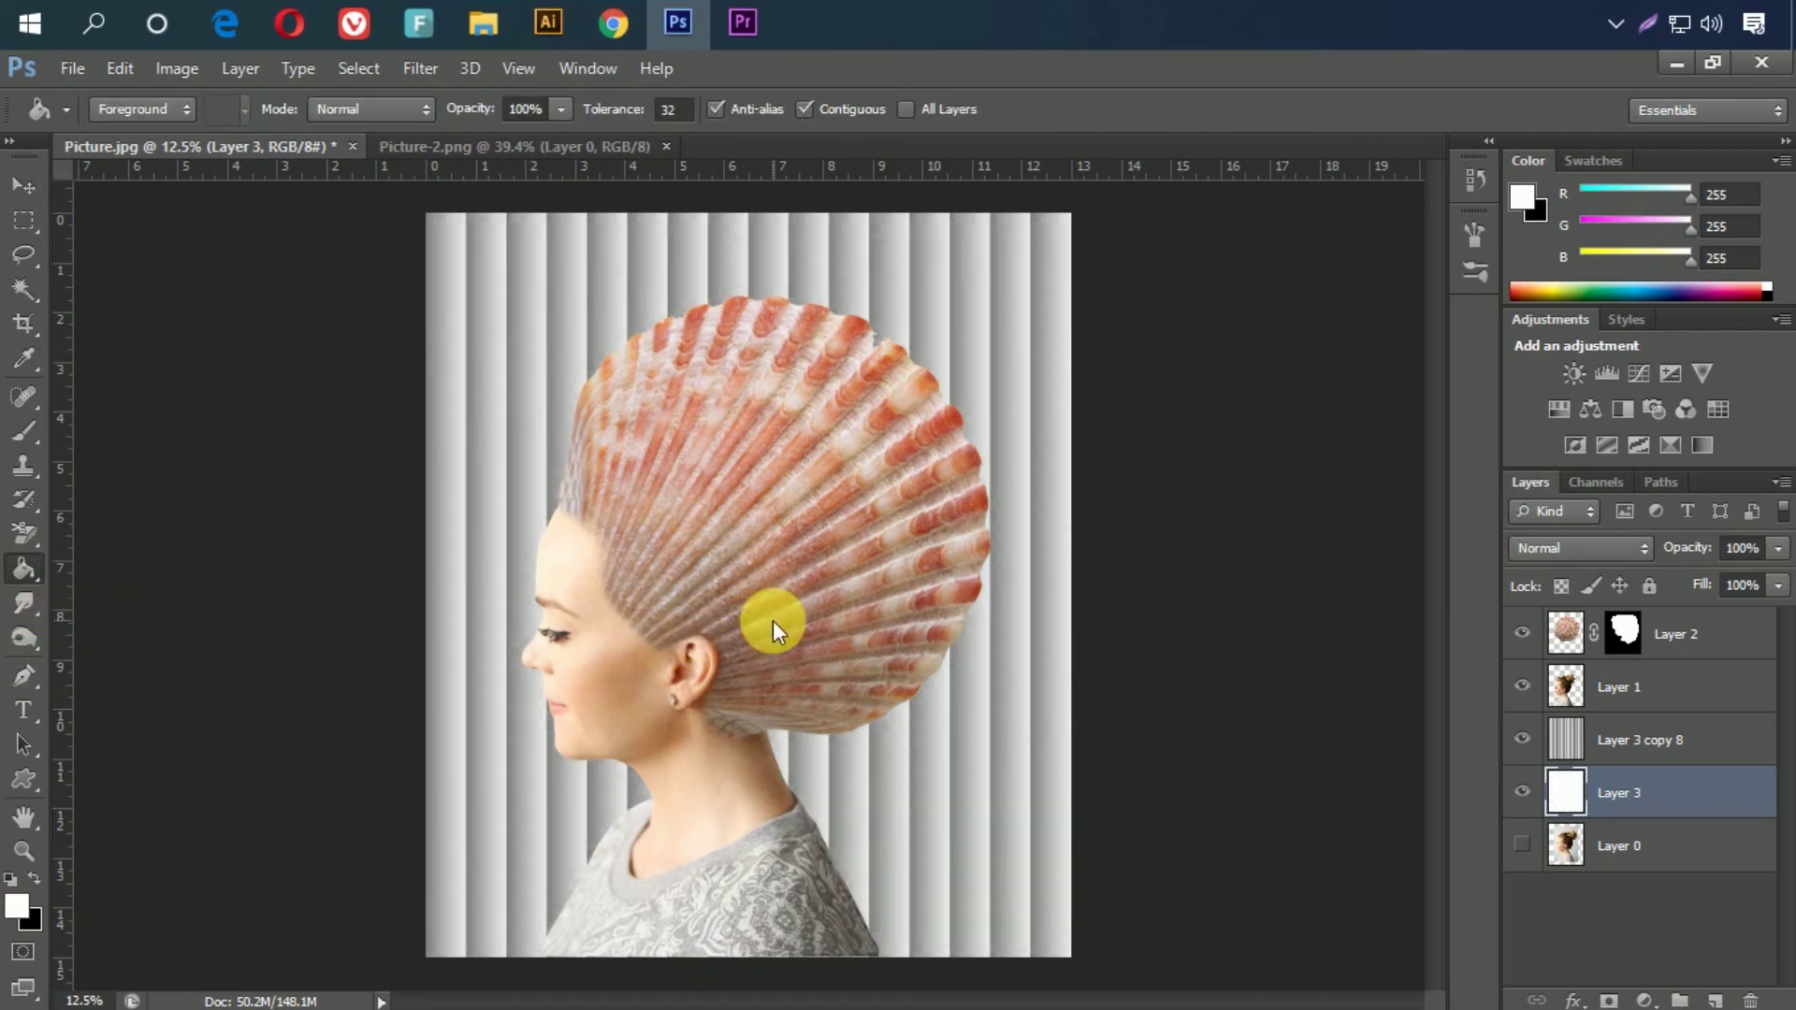
Step: Fade the stripe layer to 33% opacity, inspect the result, and select the shell Layer 2
left_click(1694, 745)
left_click_drag(1684, 558, 1623, 558)
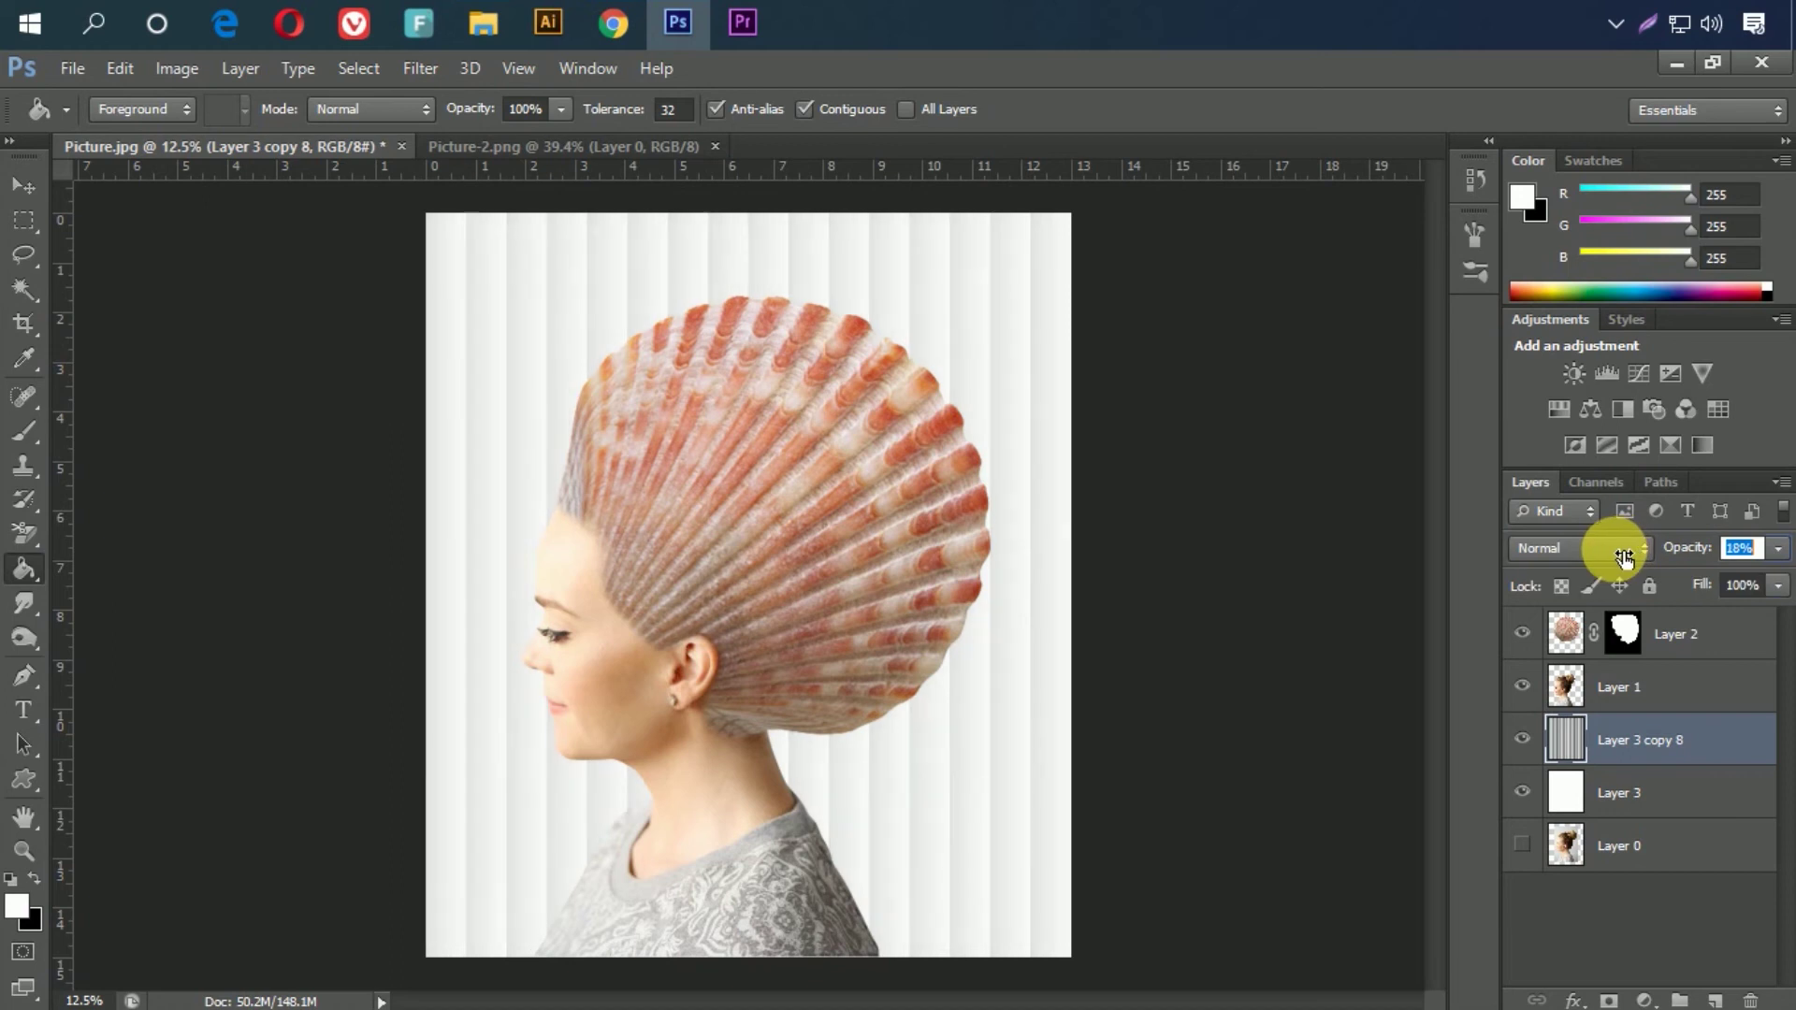
left_click_drag(1622, 559, 1652, 553)
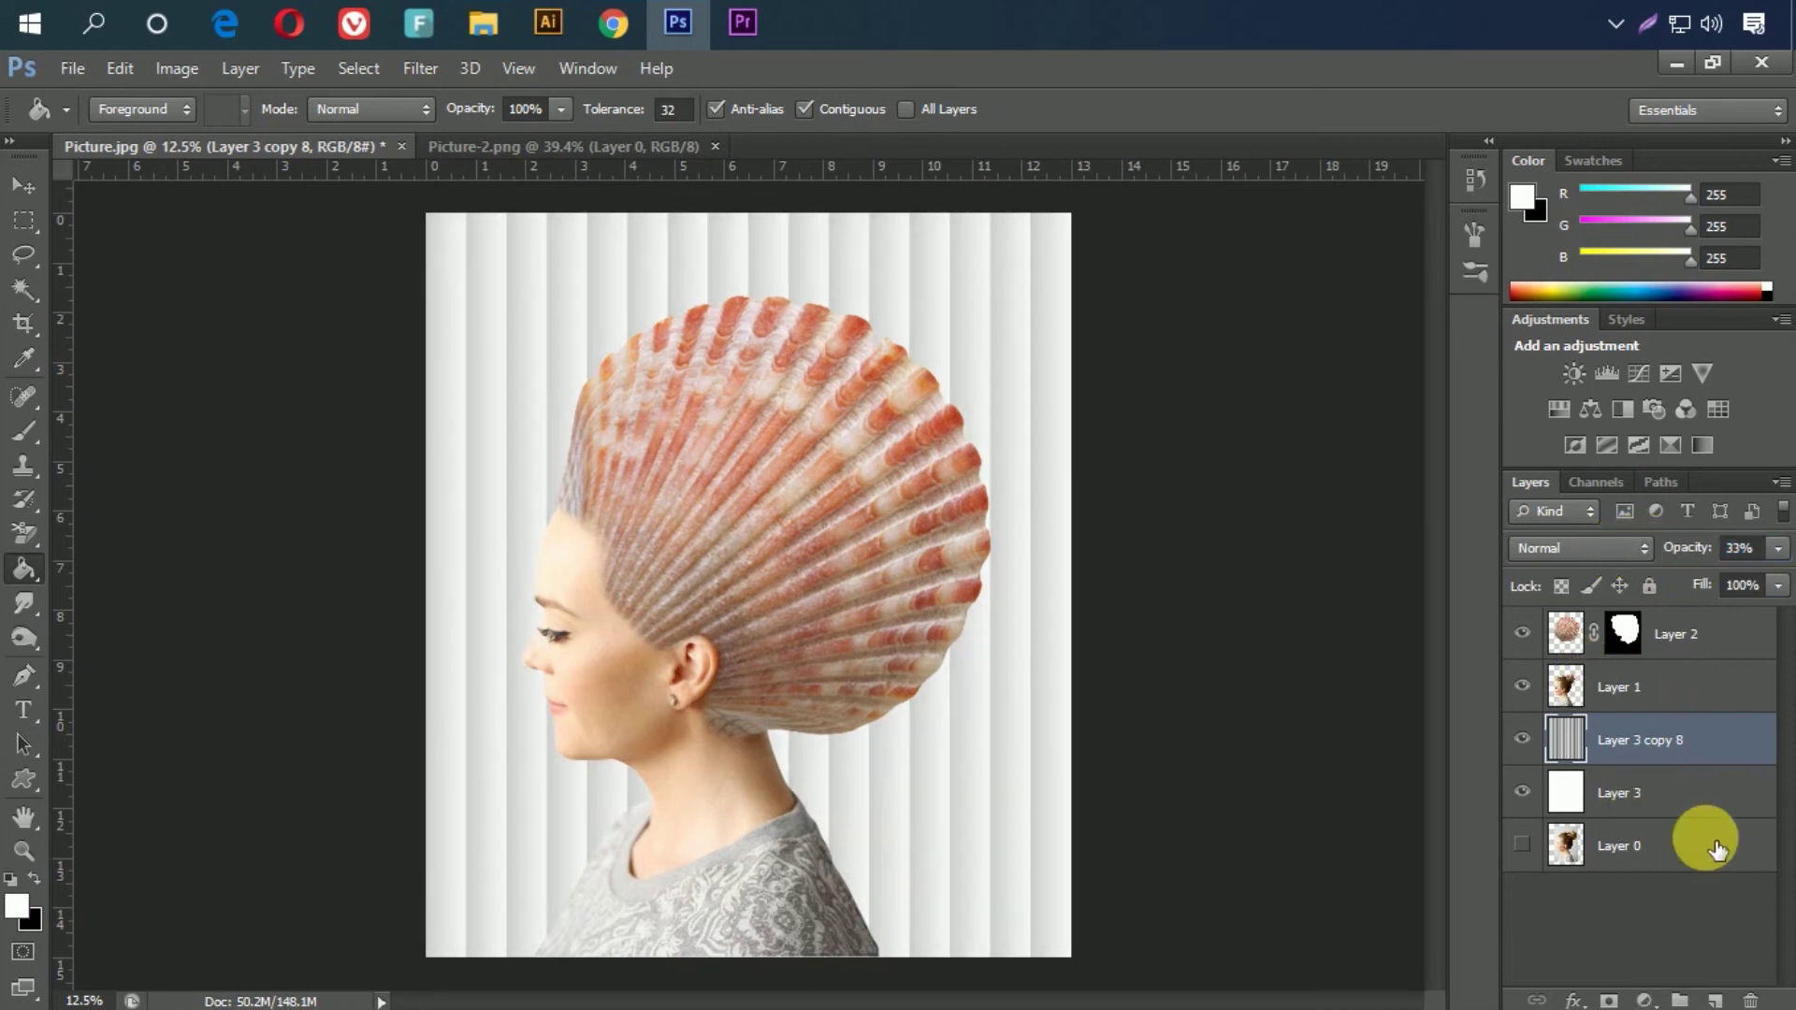
left_click(1715, 788)
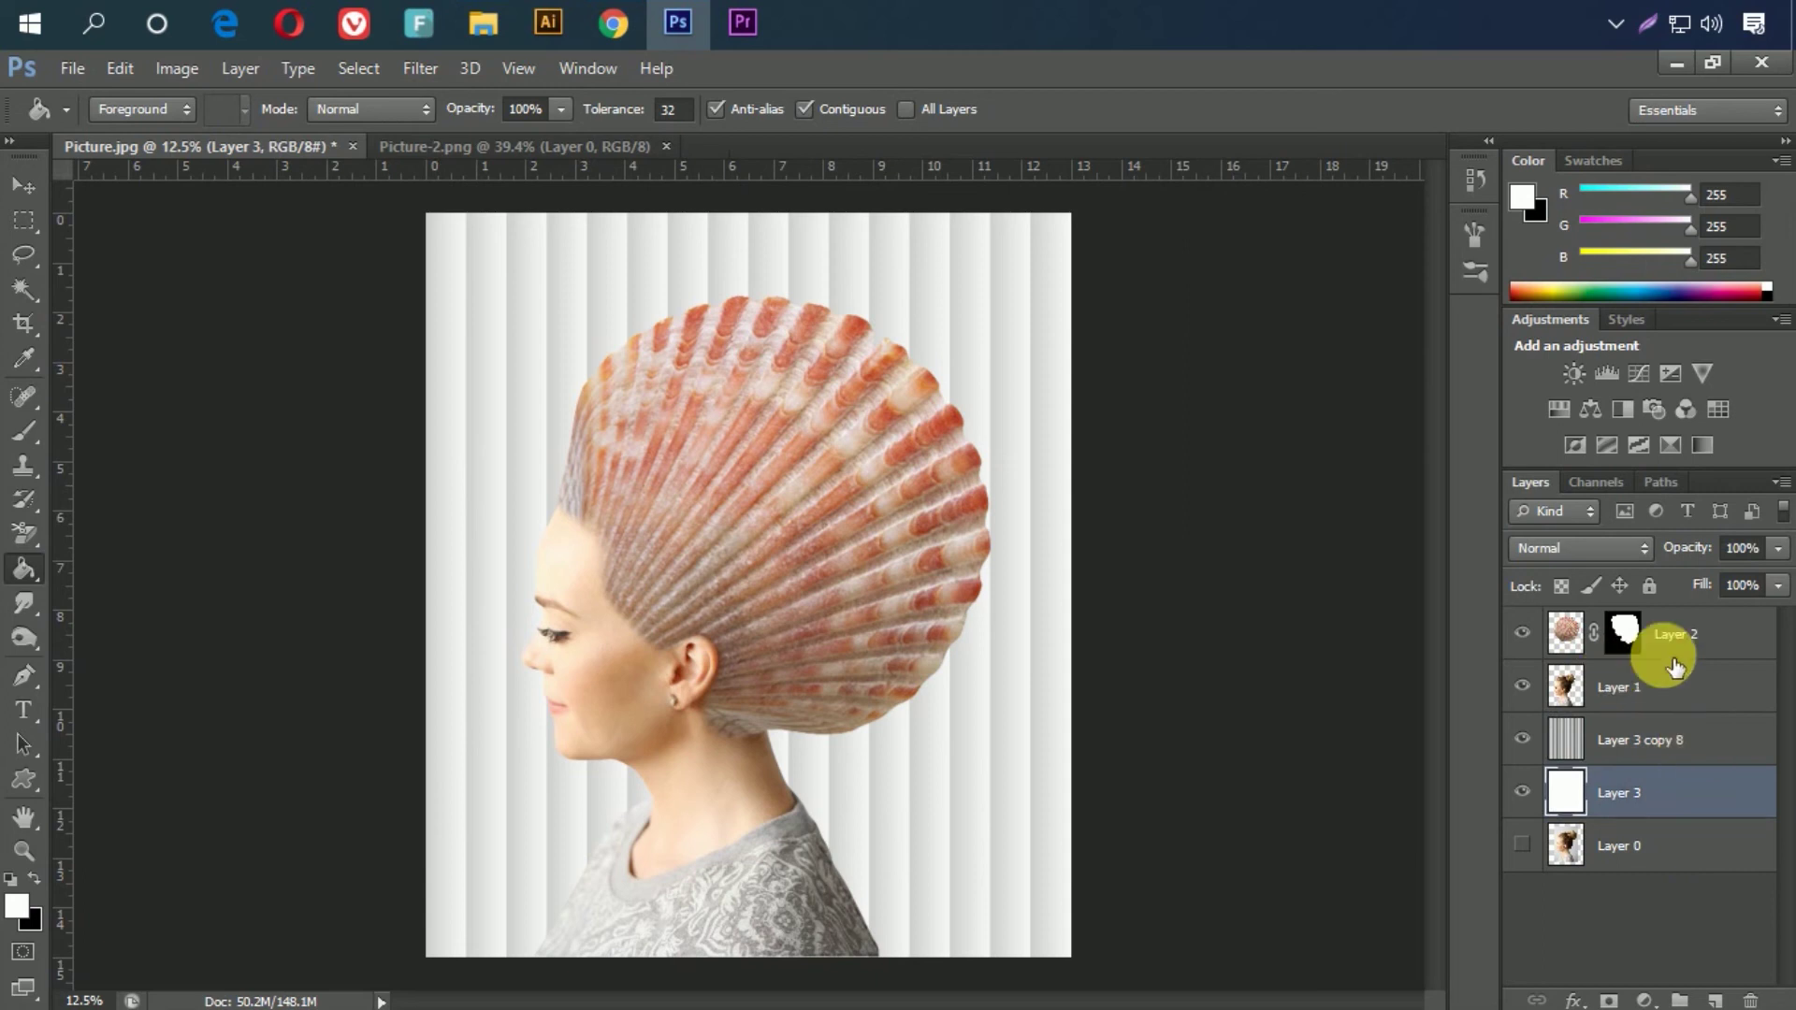
key("ctrl+plus")
key("ctrl+plus")
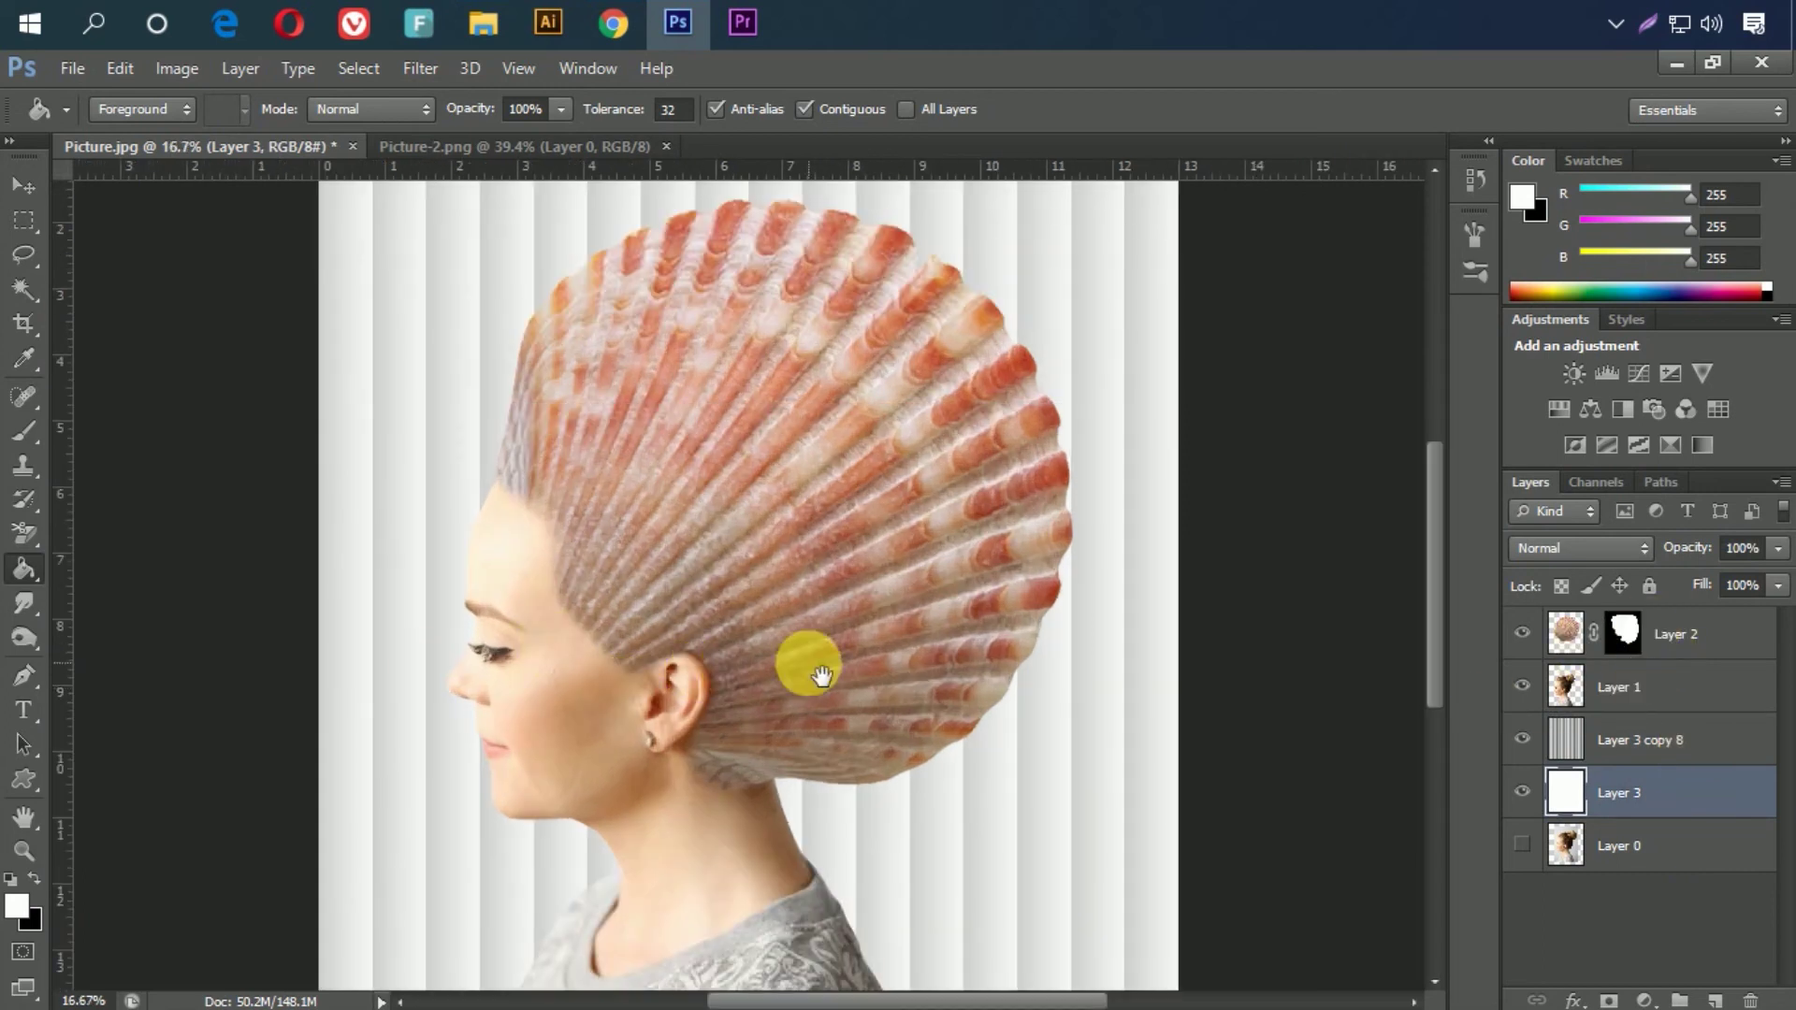
mouse_move(839, 784)
left_mouse_down()
mouse_move(874, 609)
mouse_move(923, 627)
mouse_move(930, 694)
left_mouse_up()
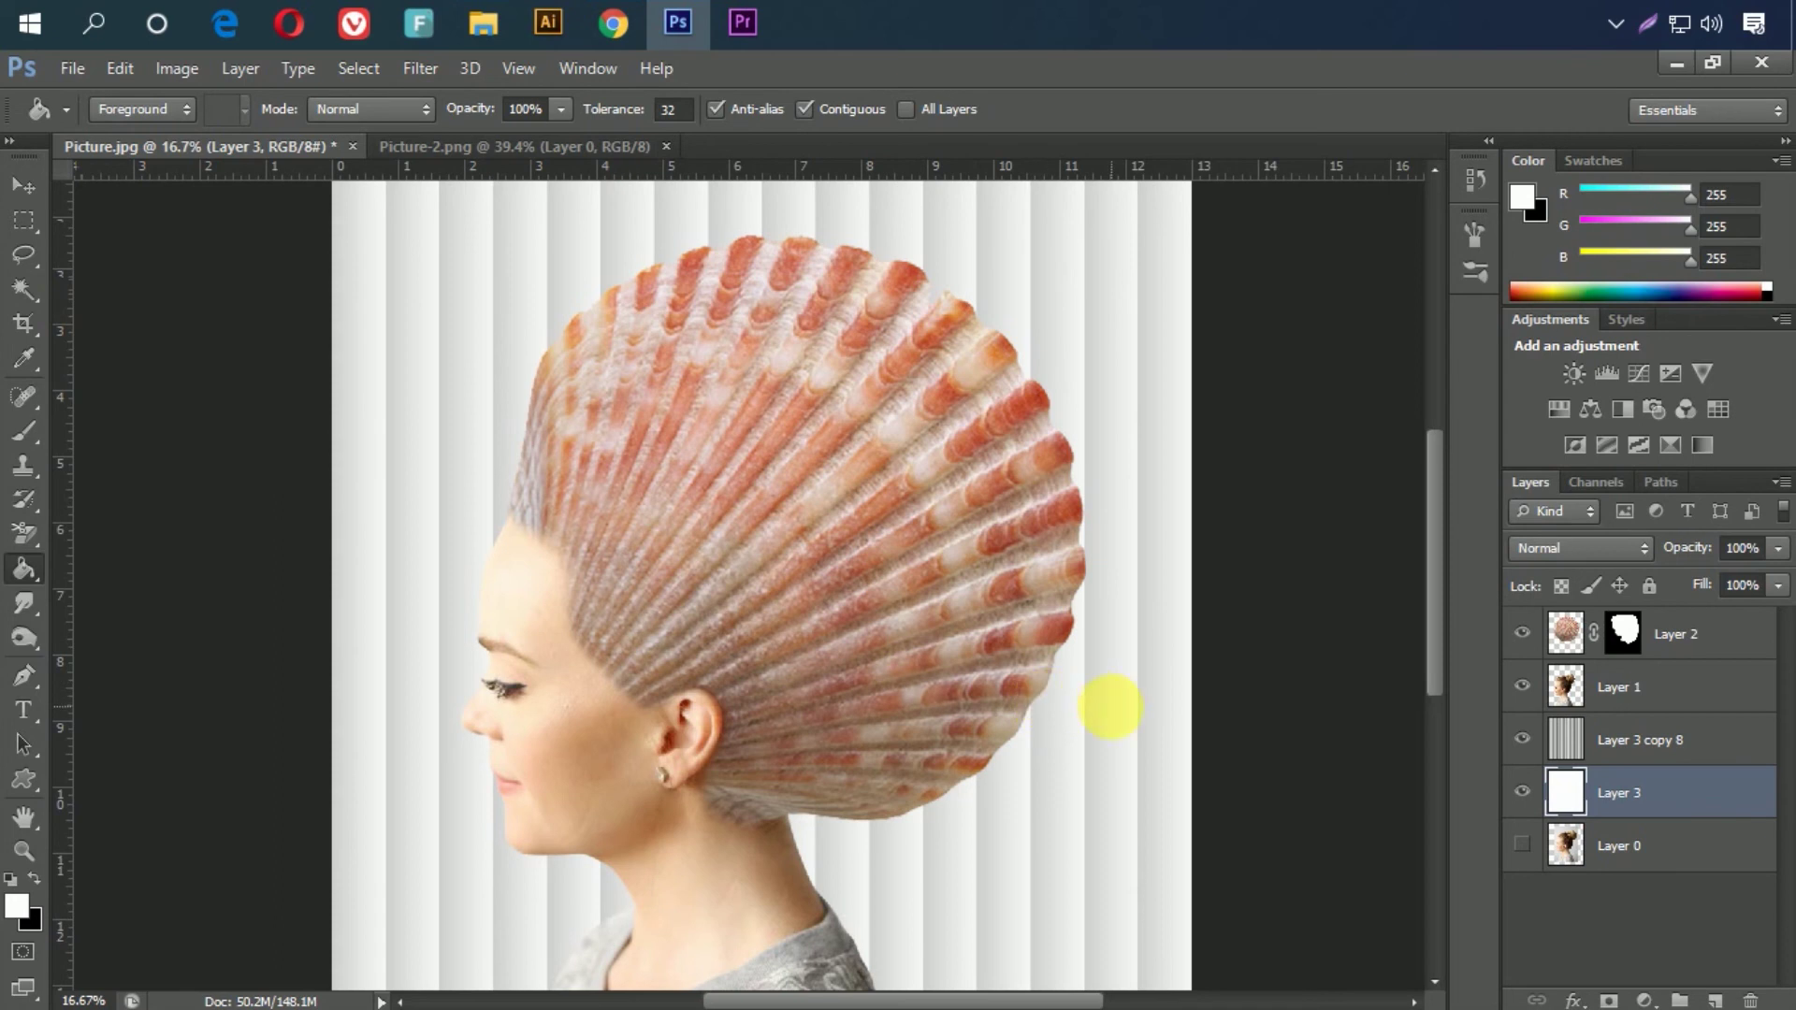
key("ctrl+minus")
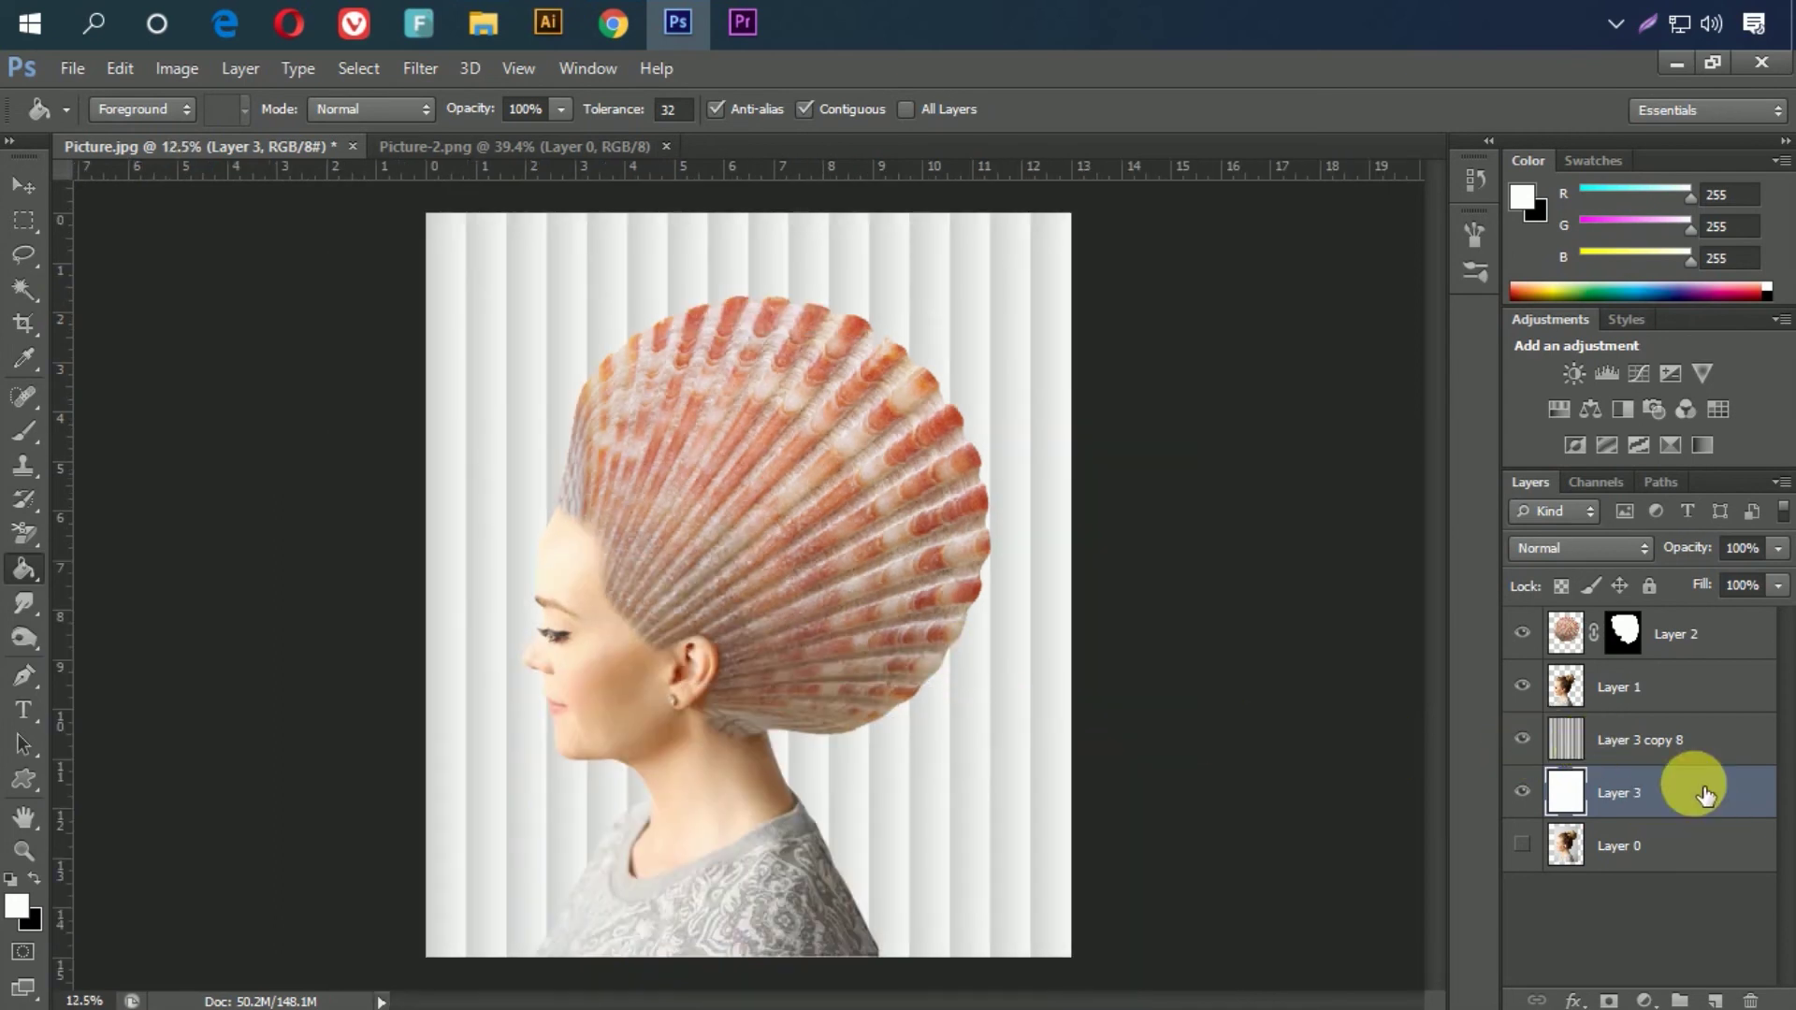
left_click(1647, 741)
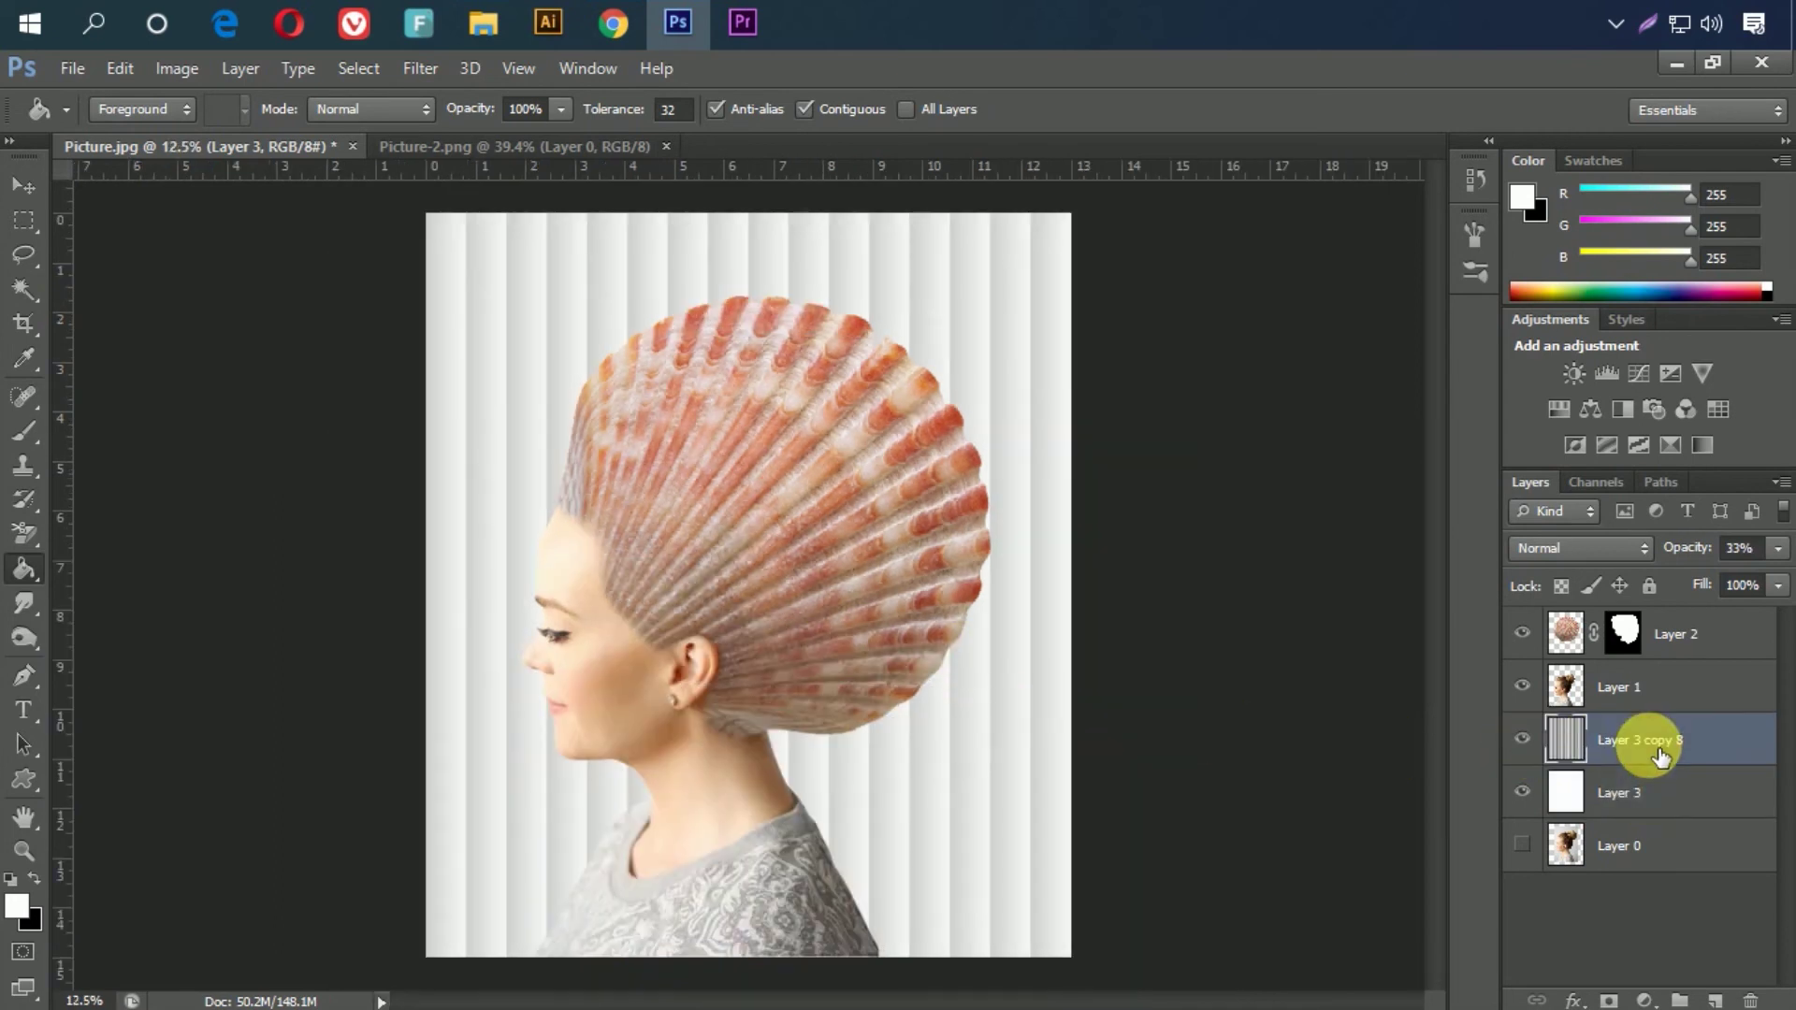
left_click(1706, 629)
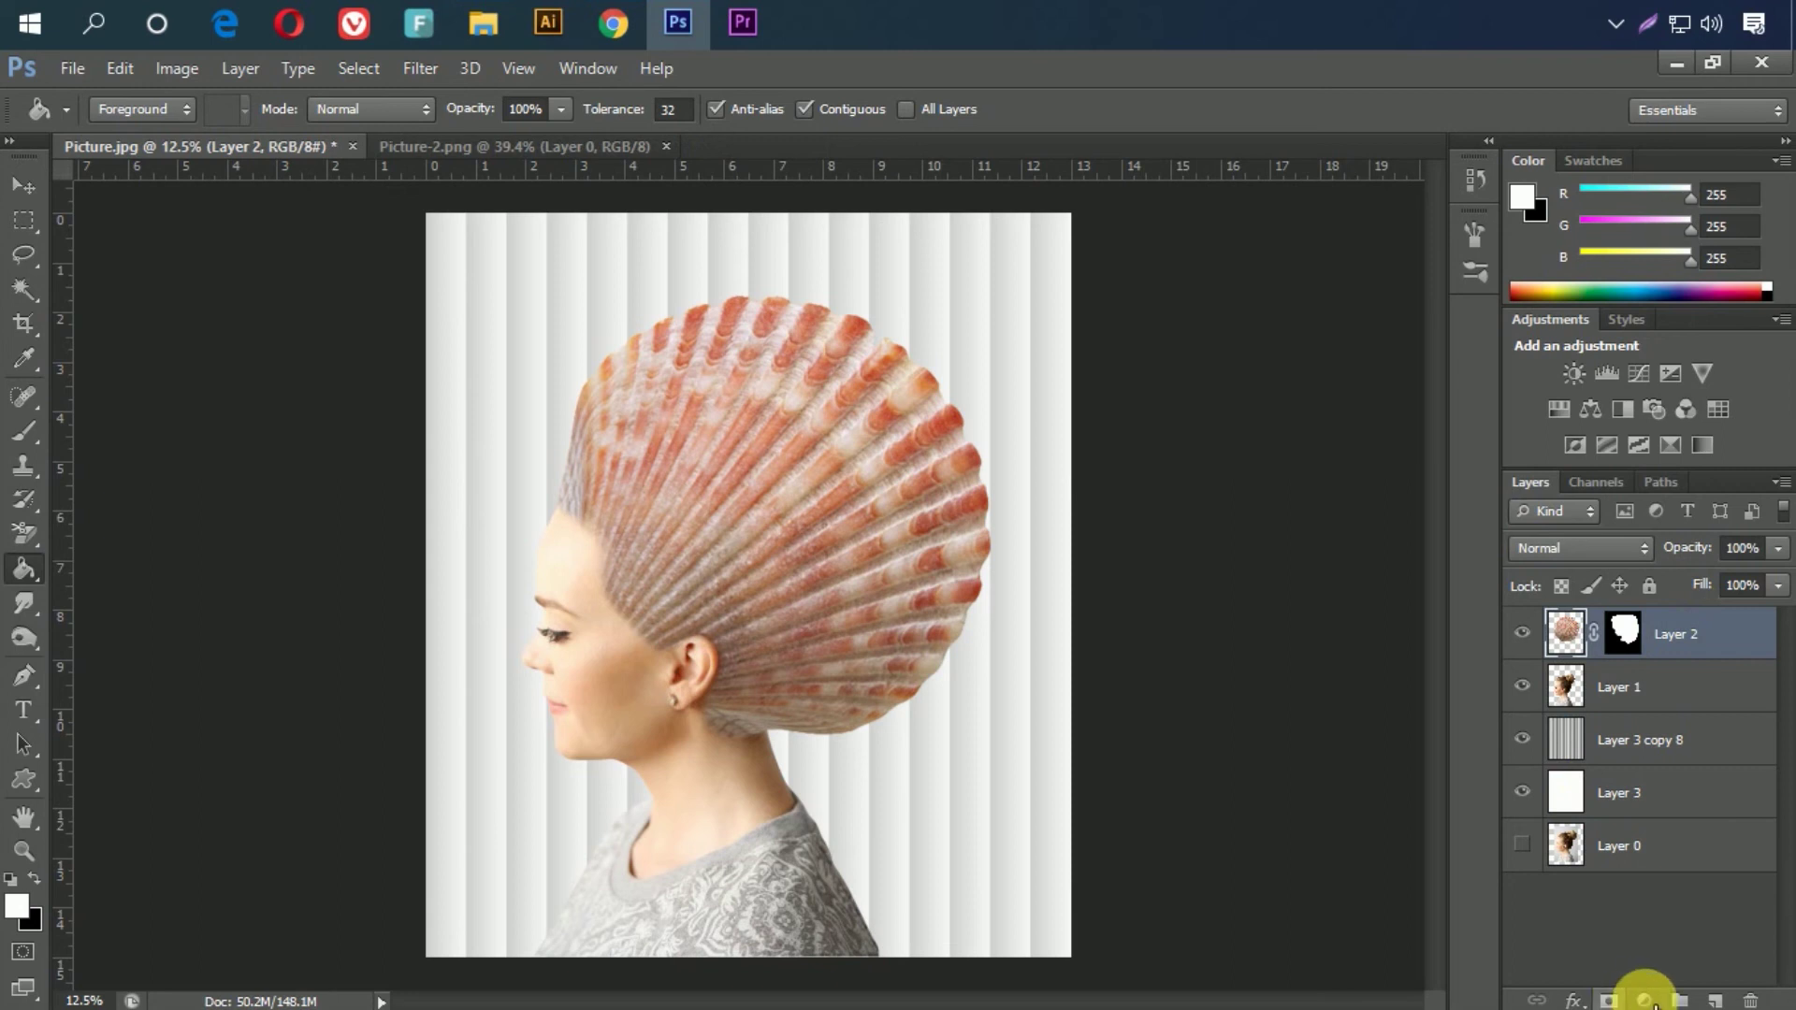
Step: Add a Brightness/Contrast adjustment at brightness 21 clipped to Layer 2, then inspect the shell
left_click(1646, 1001)
left_click(1626, 526)
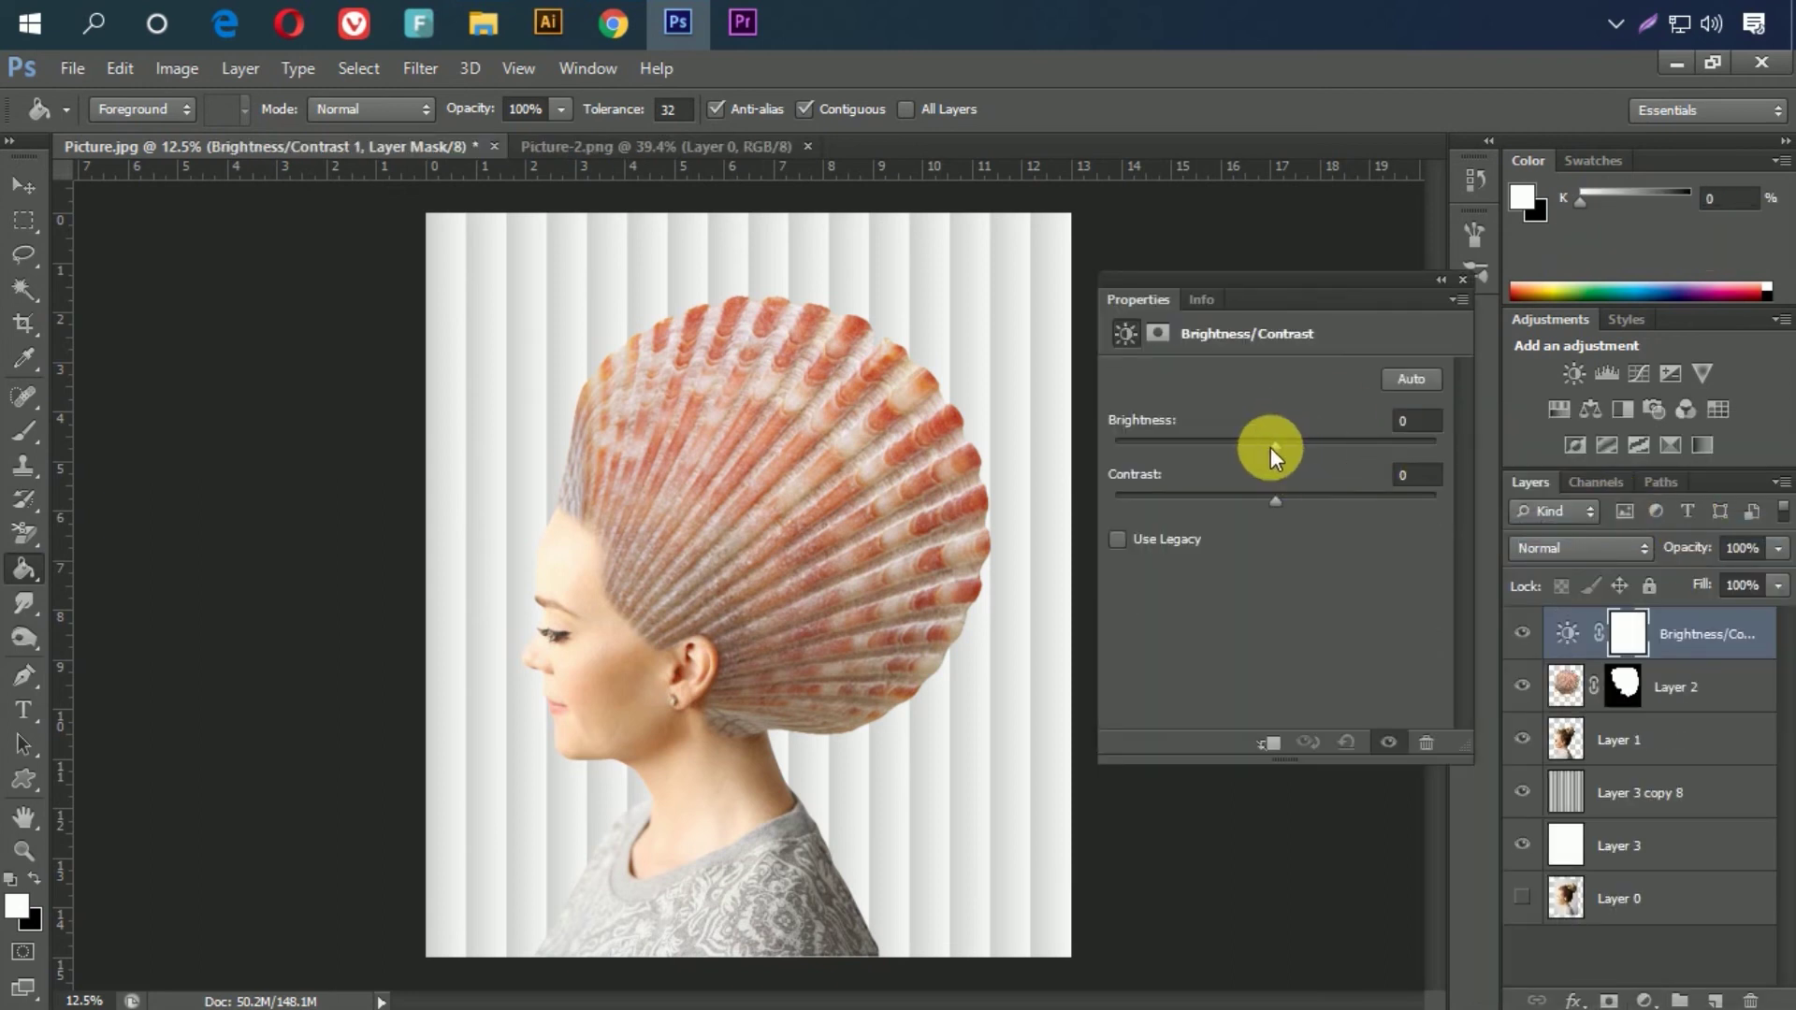
left_click_drag(1277, 446, 1293, 447)
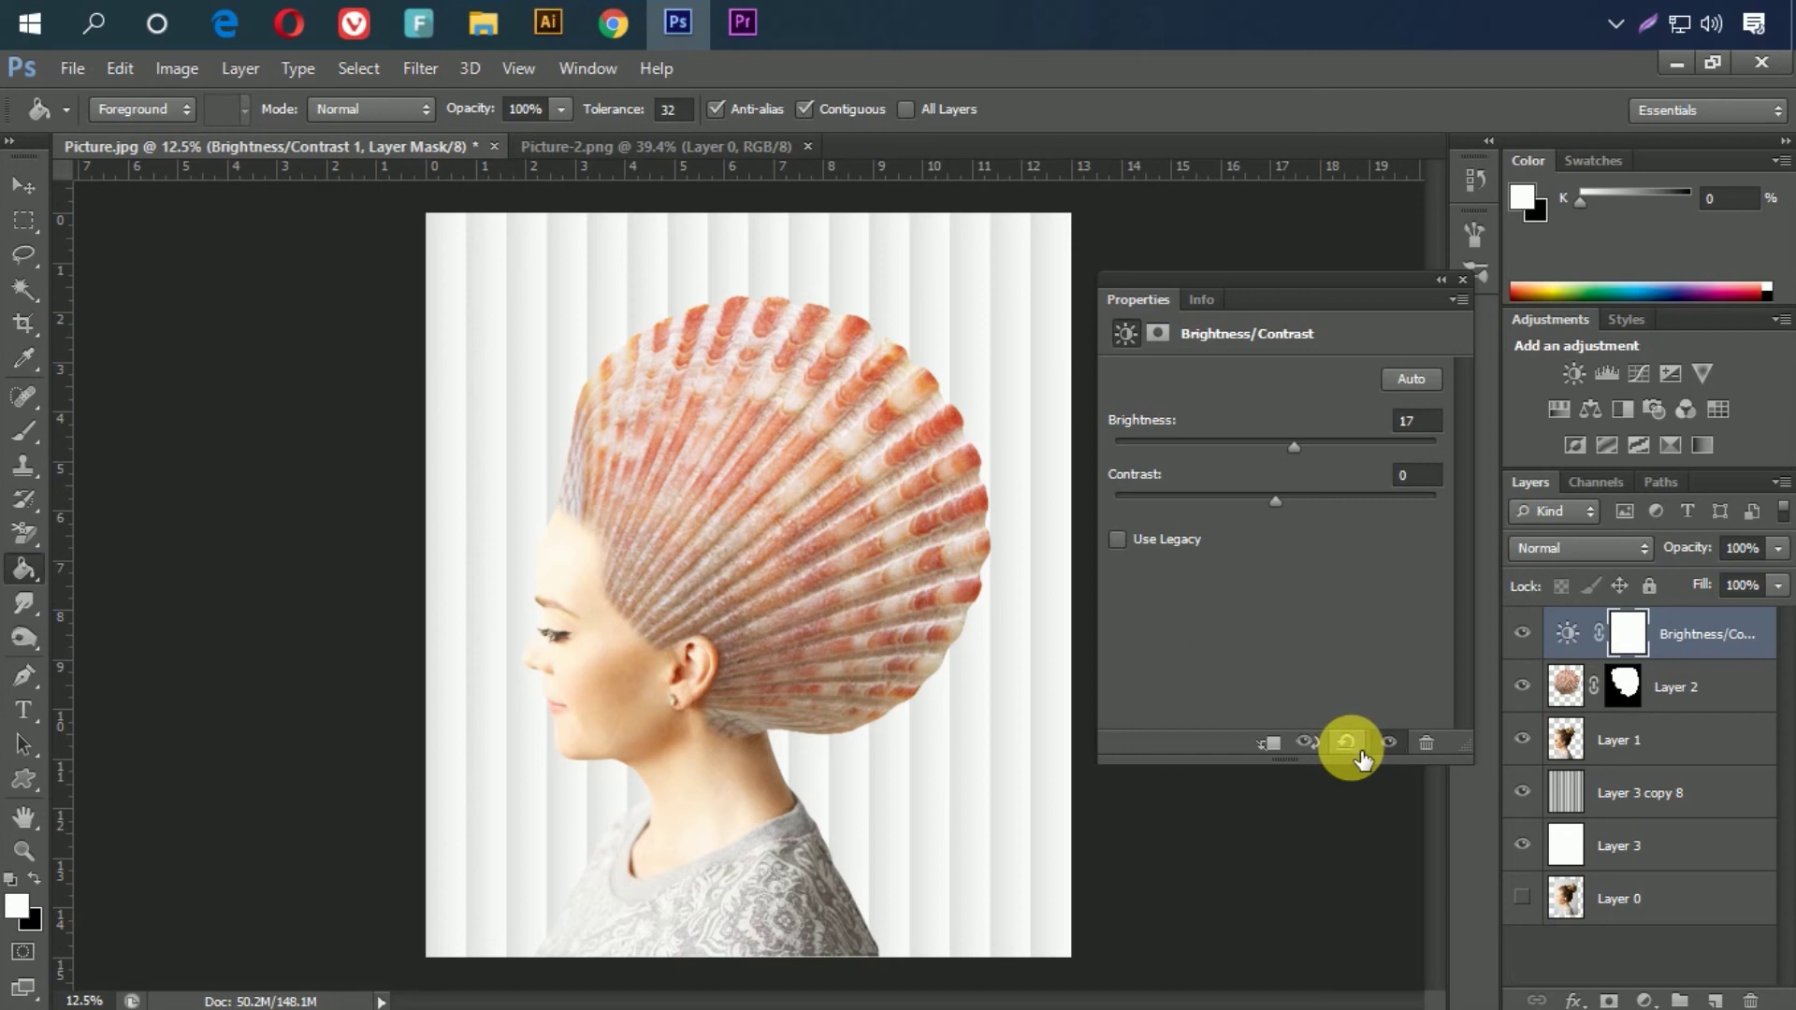
left_click(1356, 747)
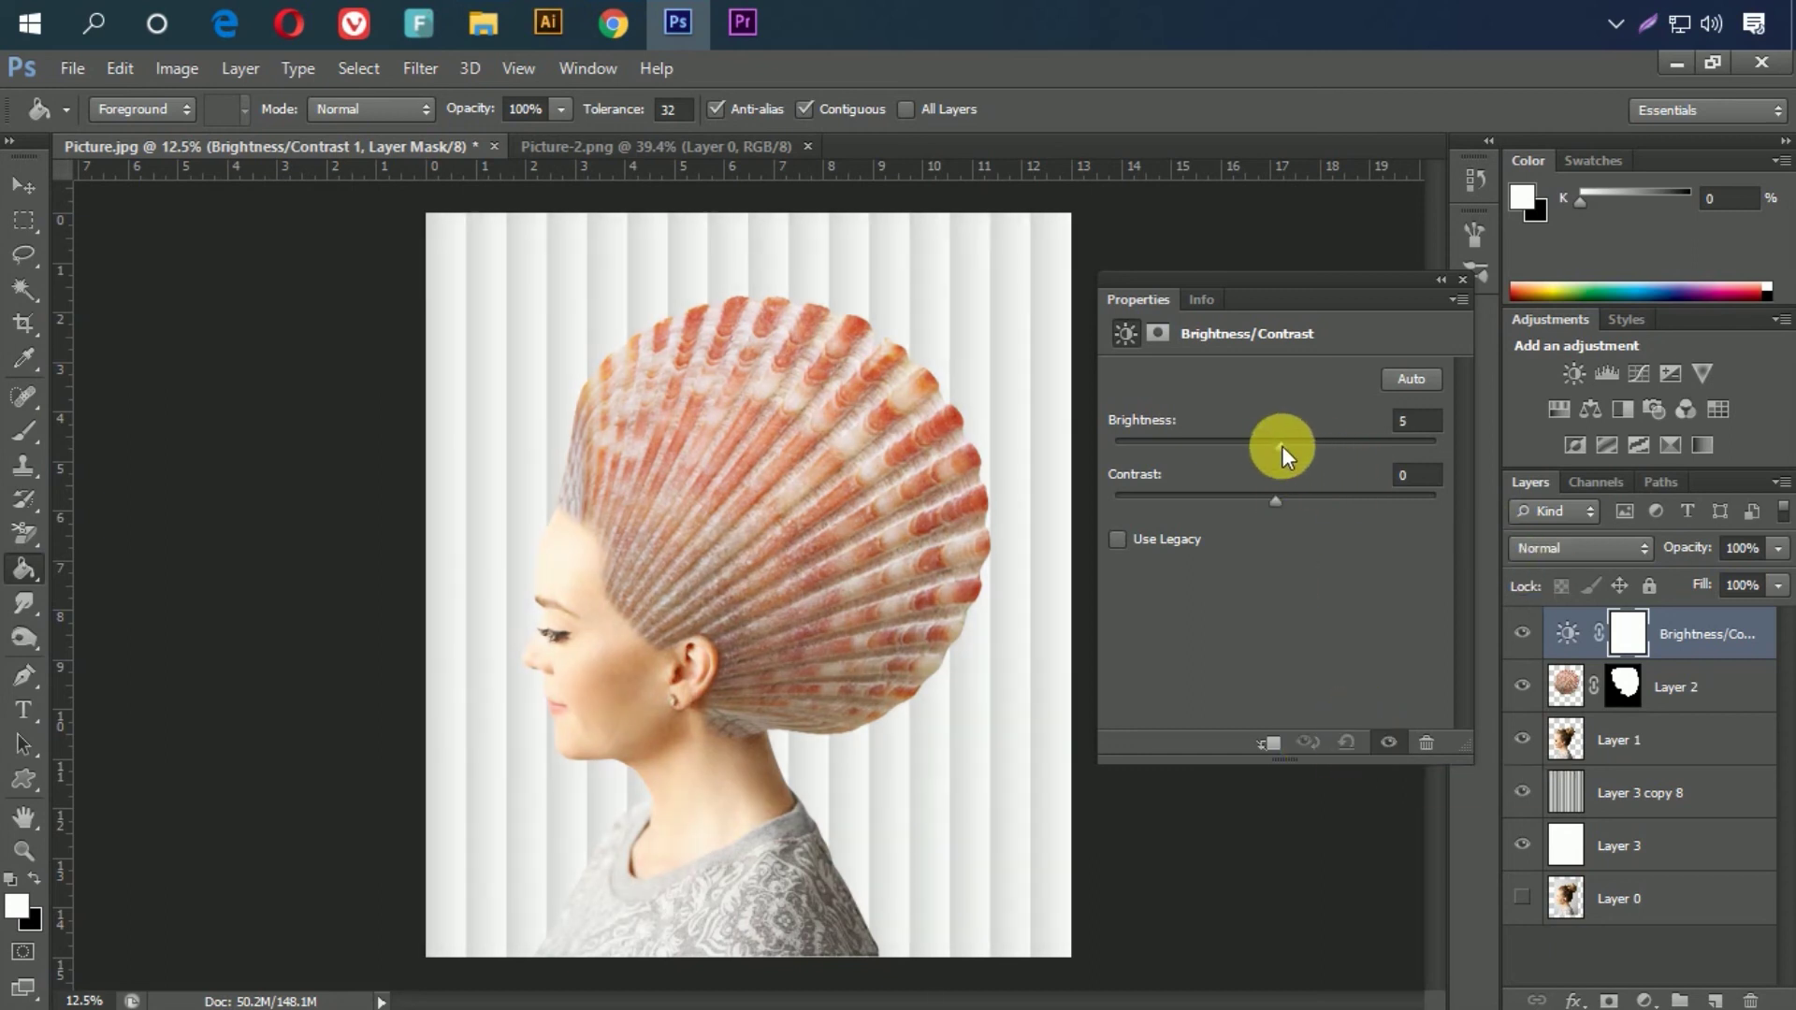
left_click_drag(1277, 446, 1290, 446)
left_click(1272, 748)
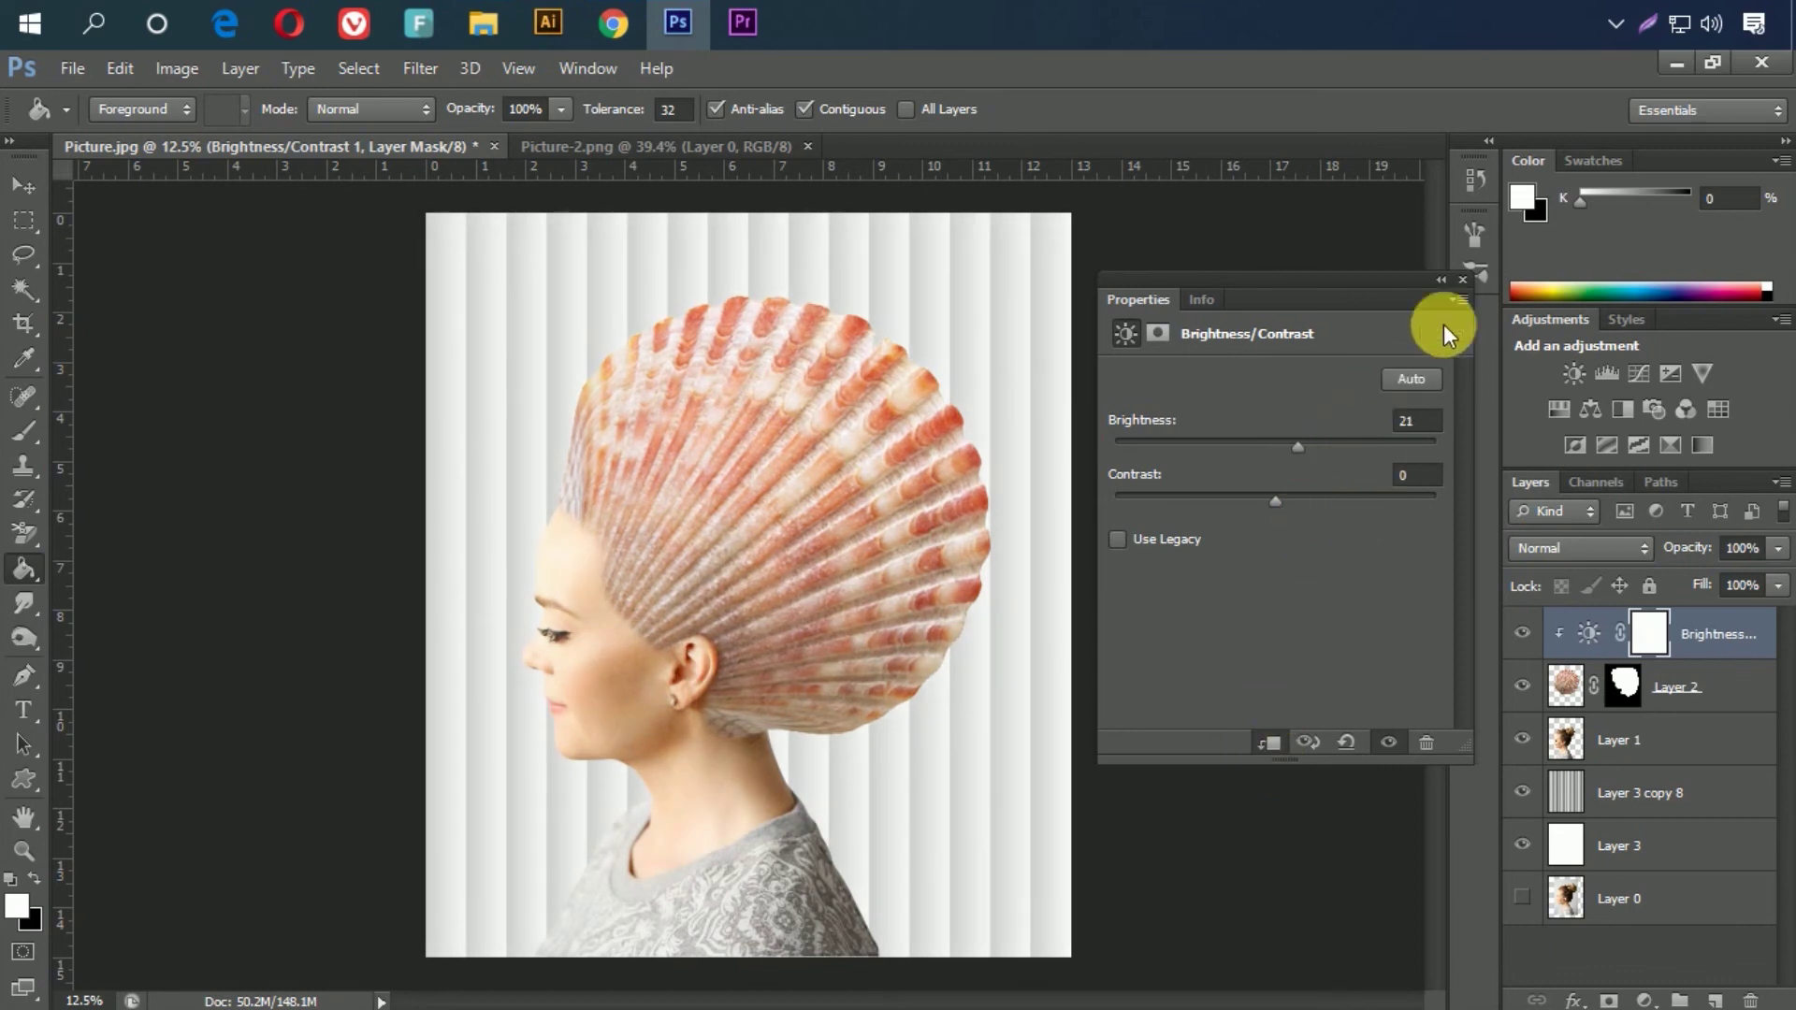
left_click(1464, 282)
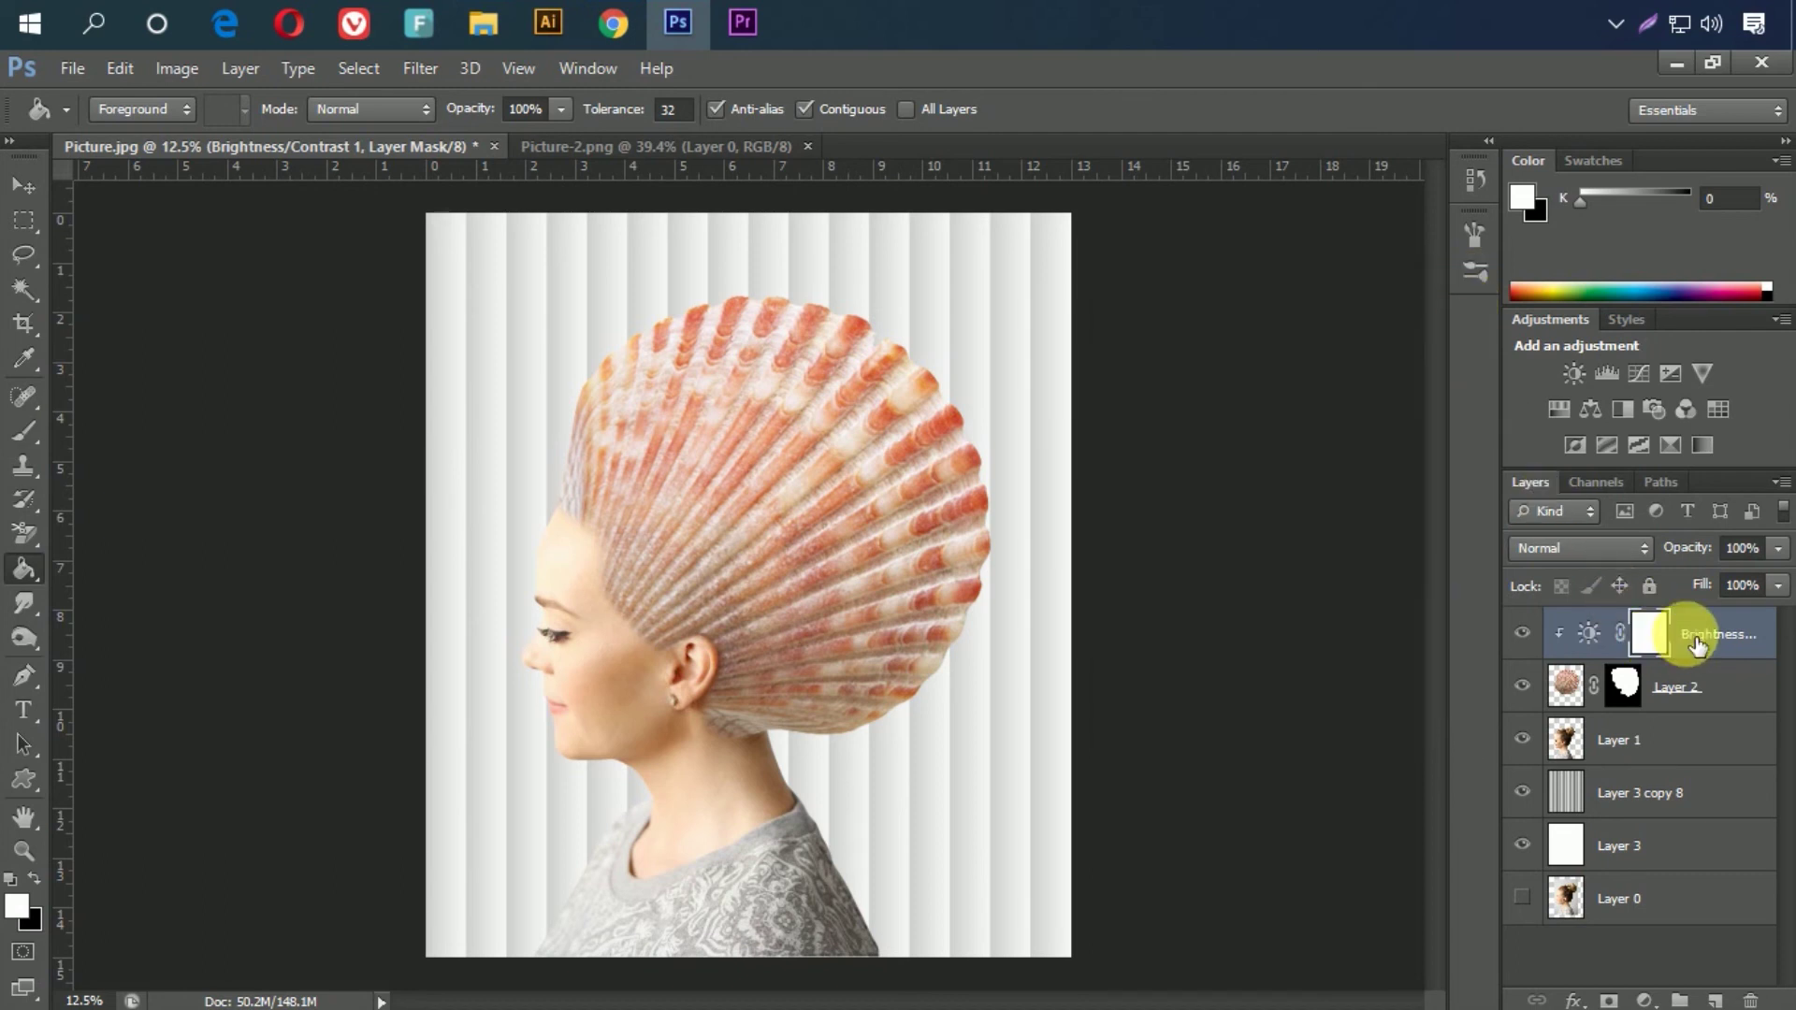
key("ctrl+plus")
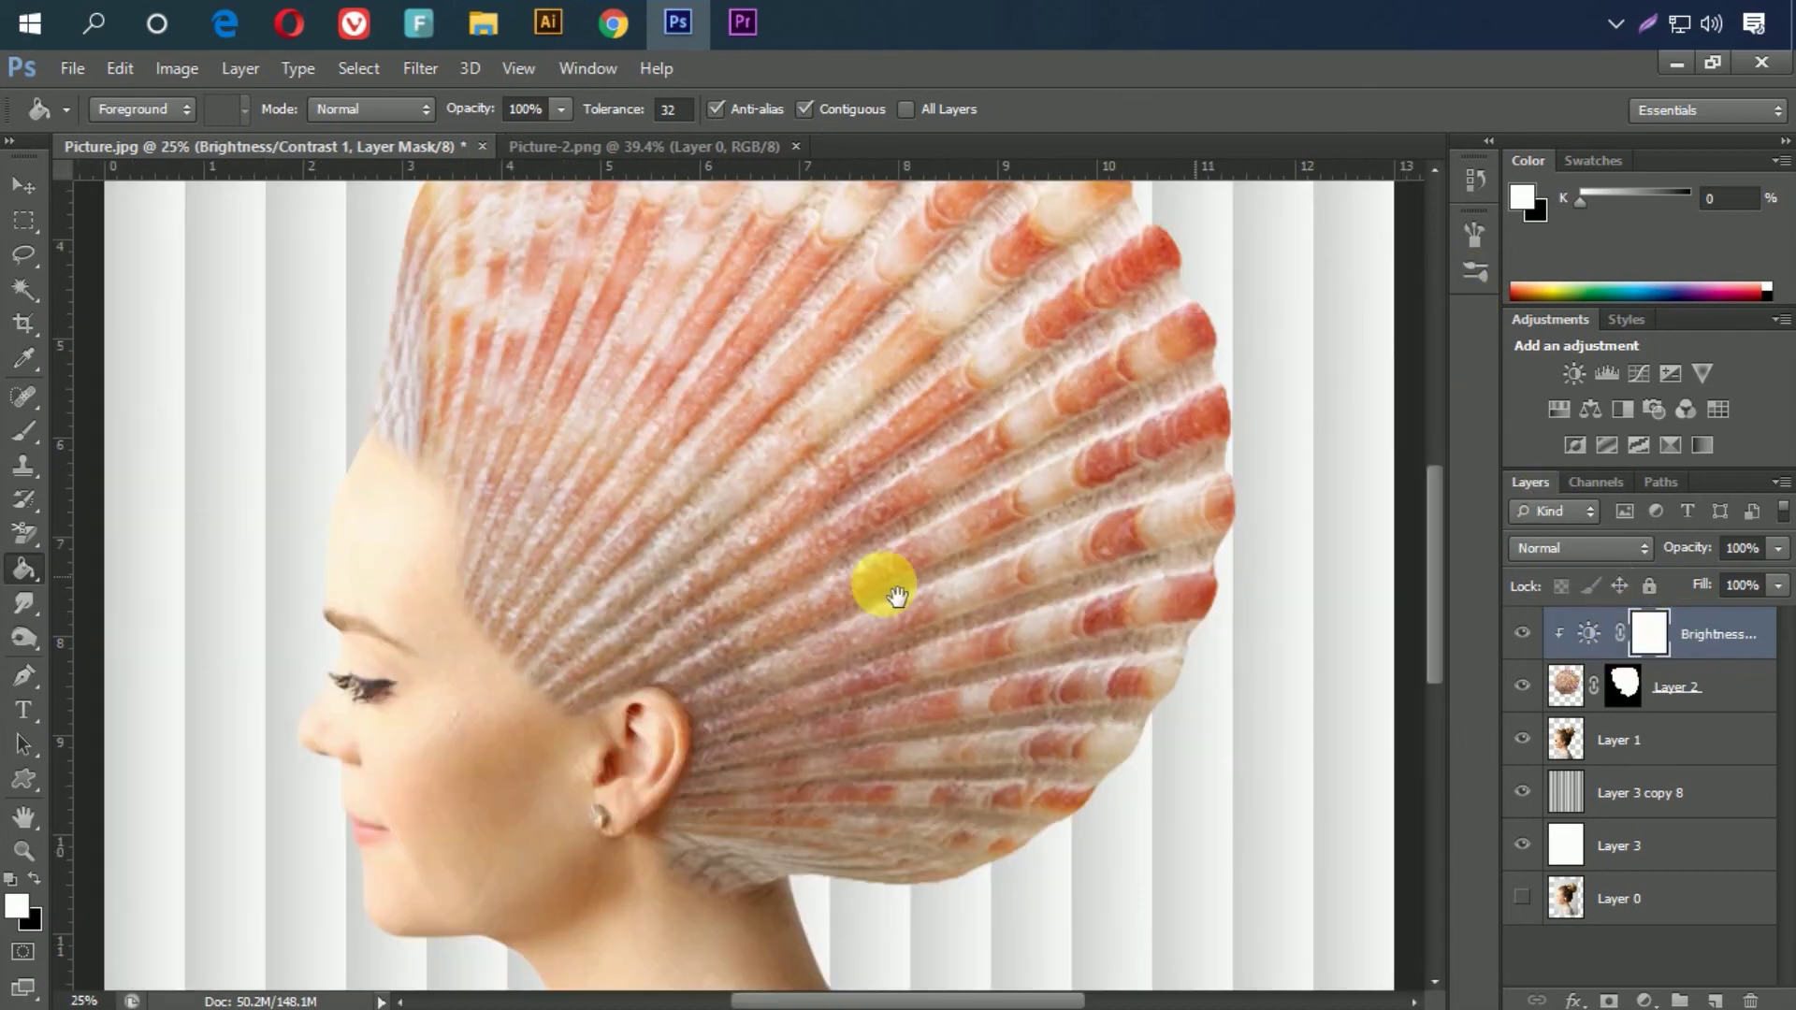
scroll(1123, 598, "down", 2)
key("ctrl+minus")
scroll(949, 642, "down", 1)
Step: Fill Layer 3 beneath the stripes with mid-grey (RGB 167) instead of white
left_click(1697, 744)
left_click(1675, 795)
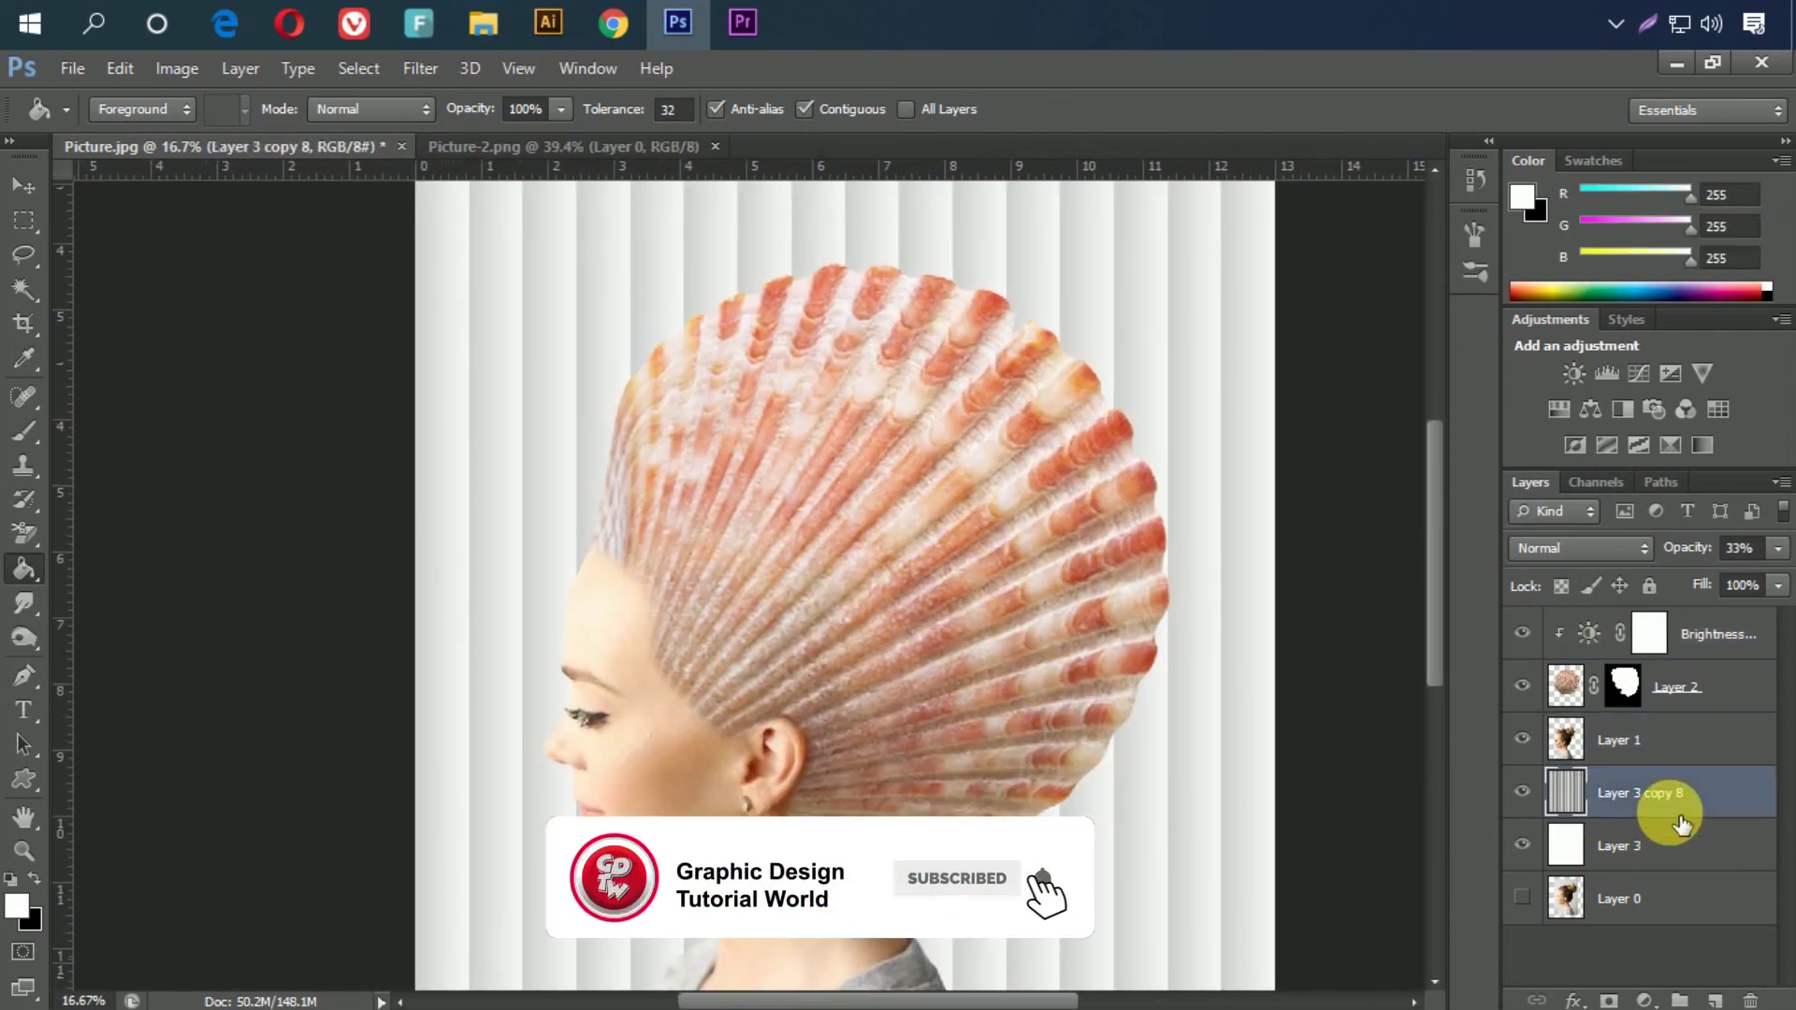
left_click(1660, 845)
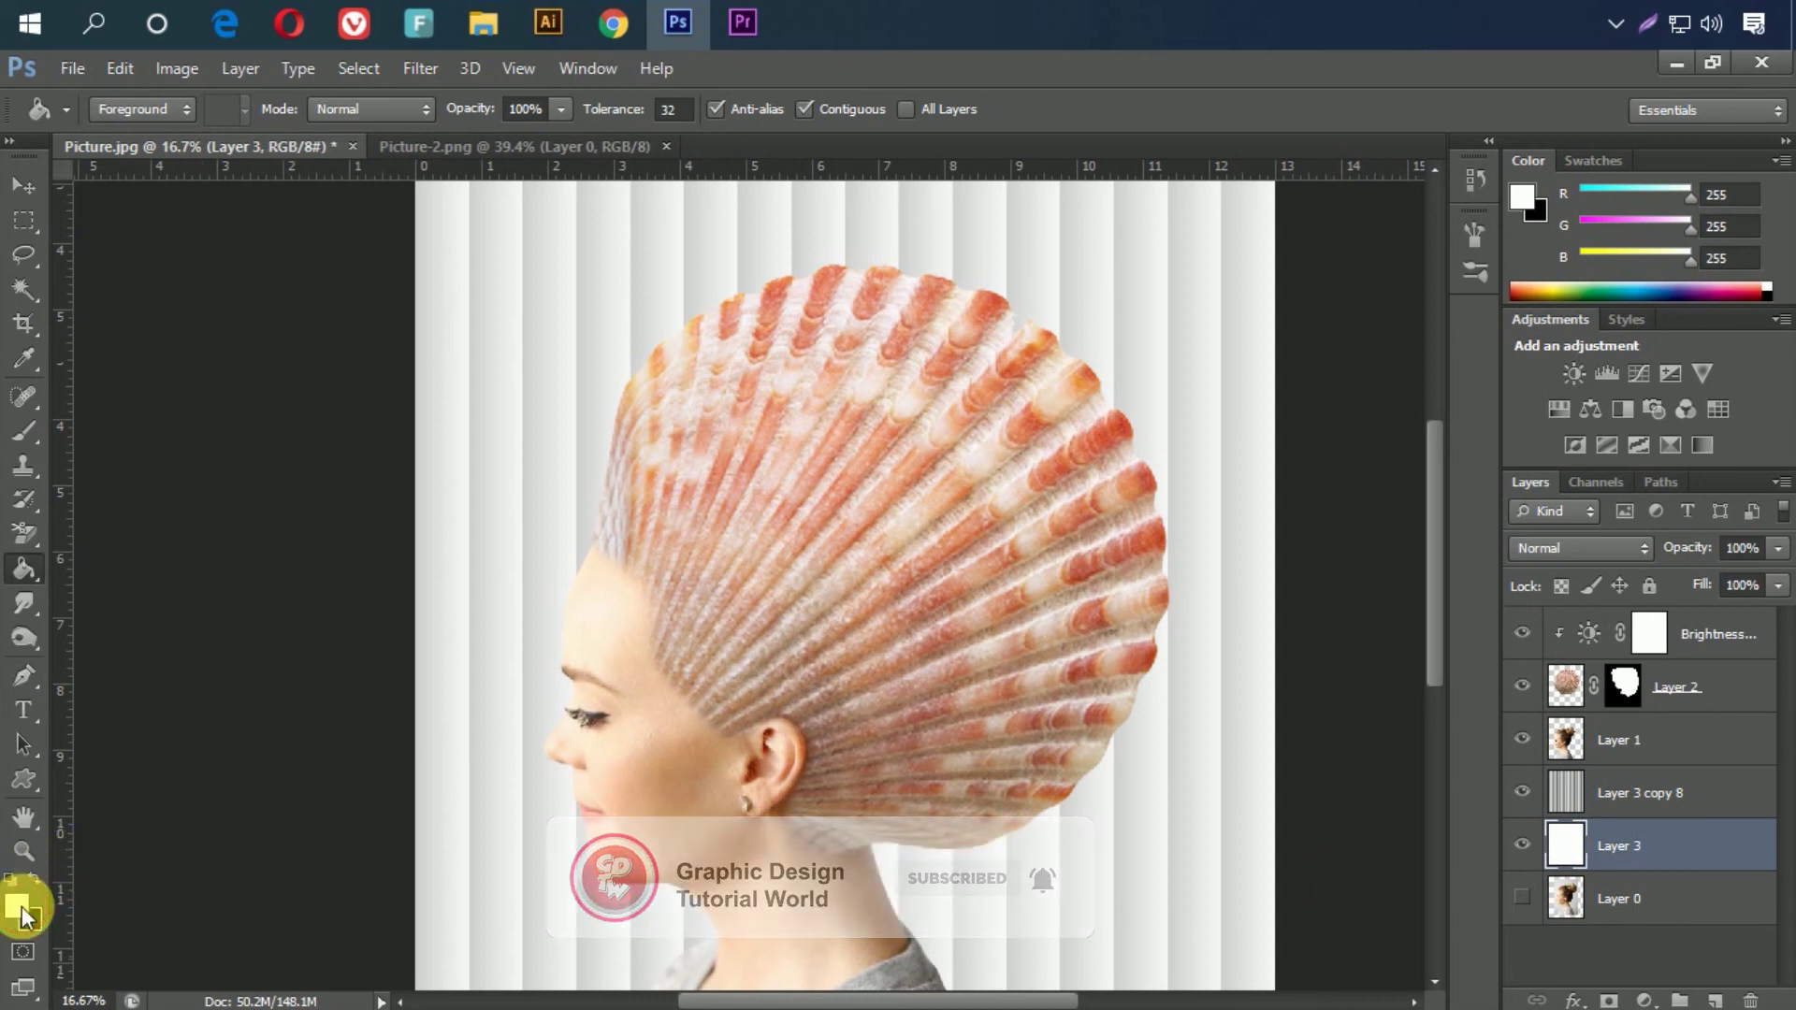
left_click(17, 906)
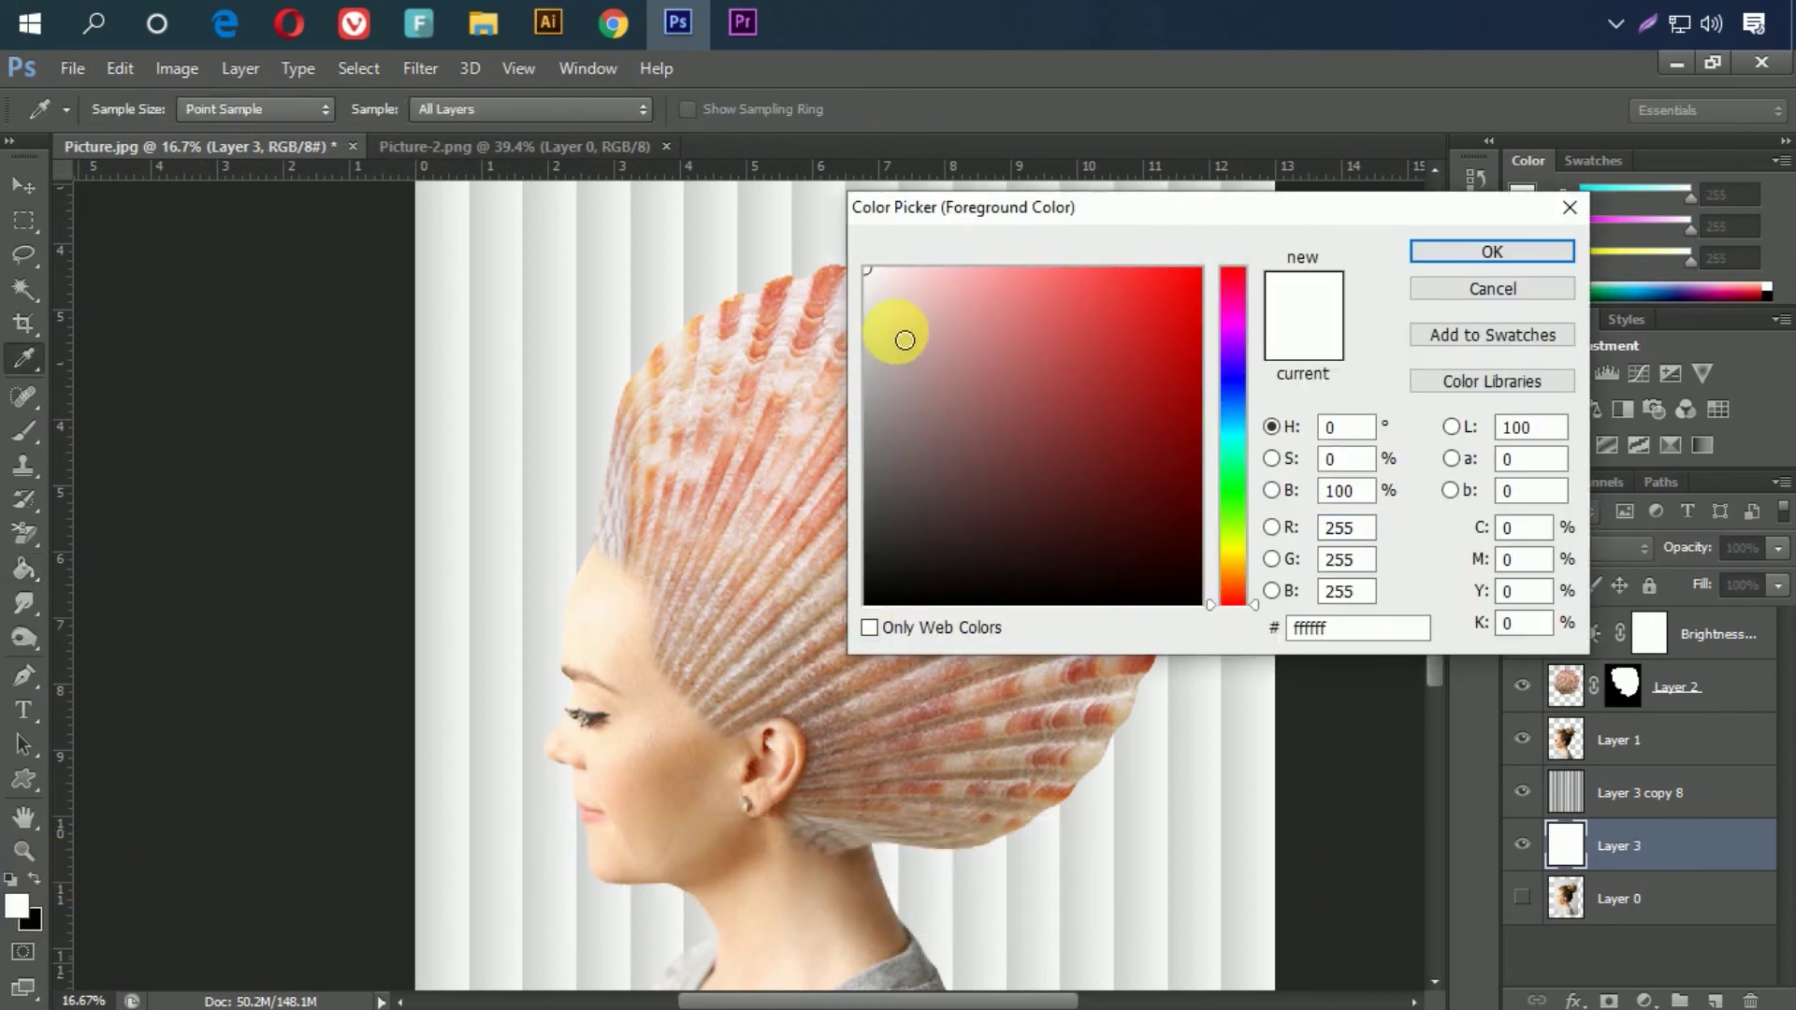
left_click_drag(859, 363, 862, 386)
left_click(1478, 249)
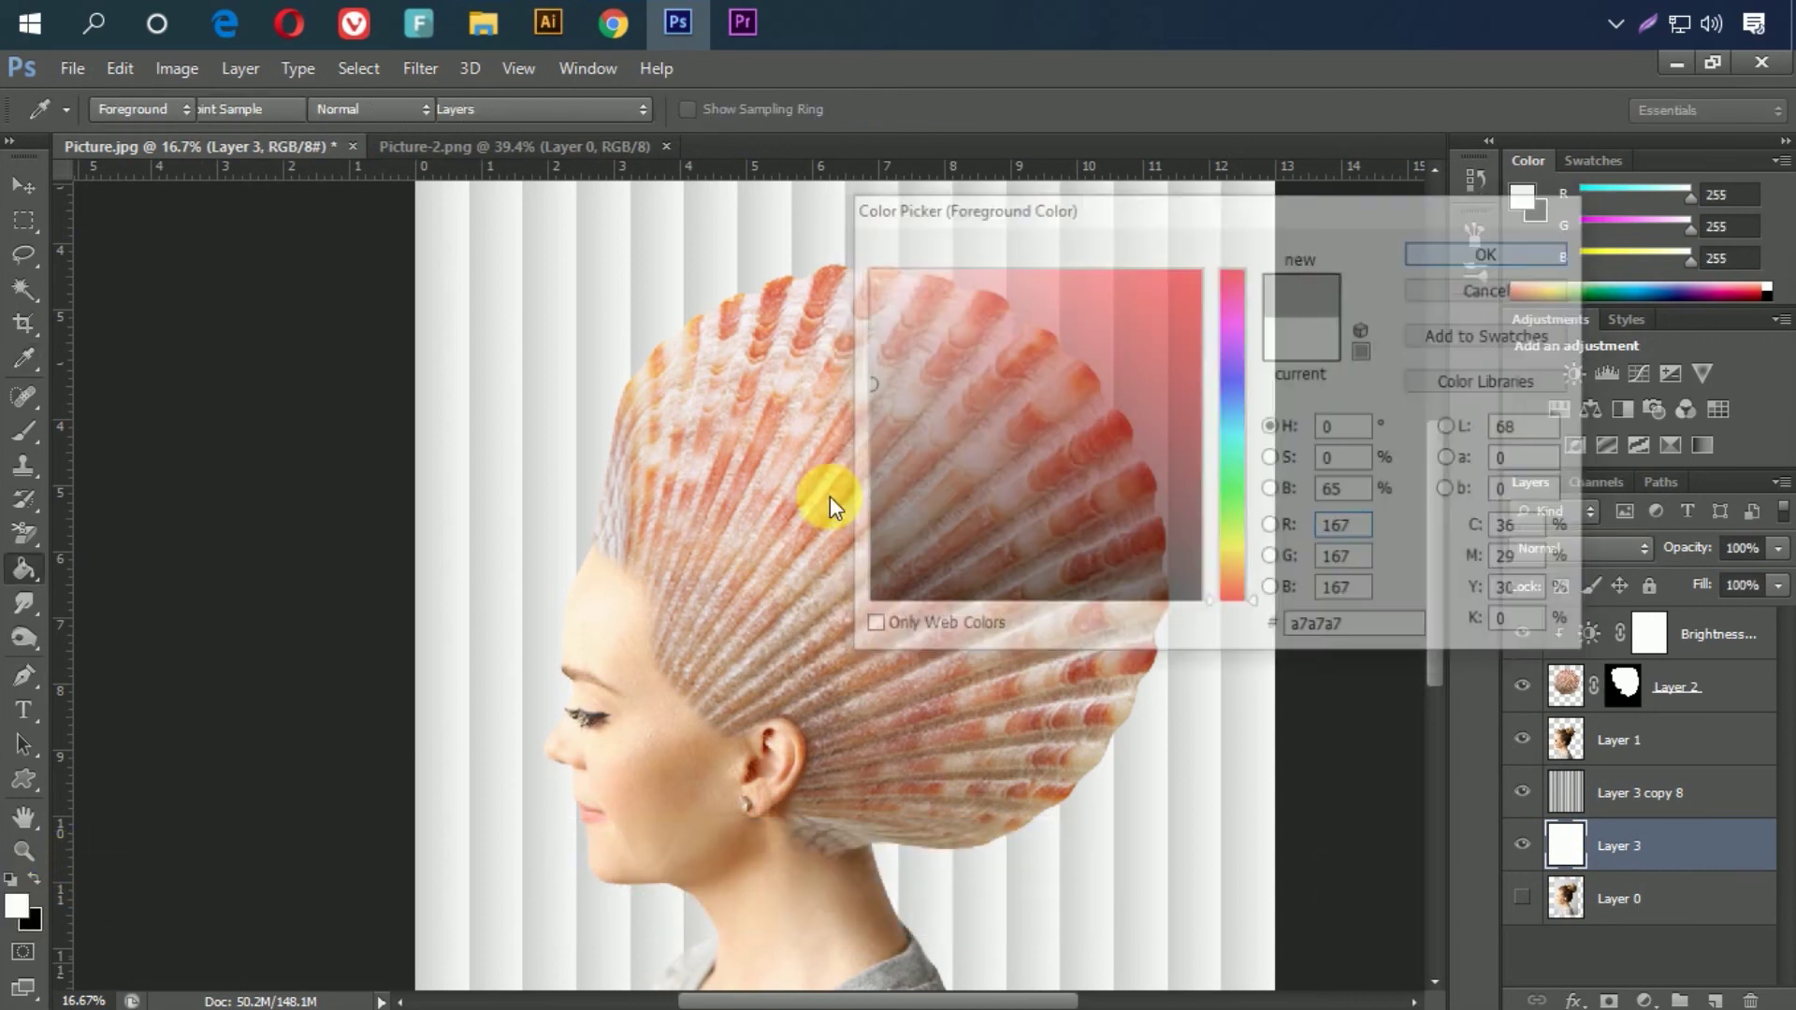
key("g")
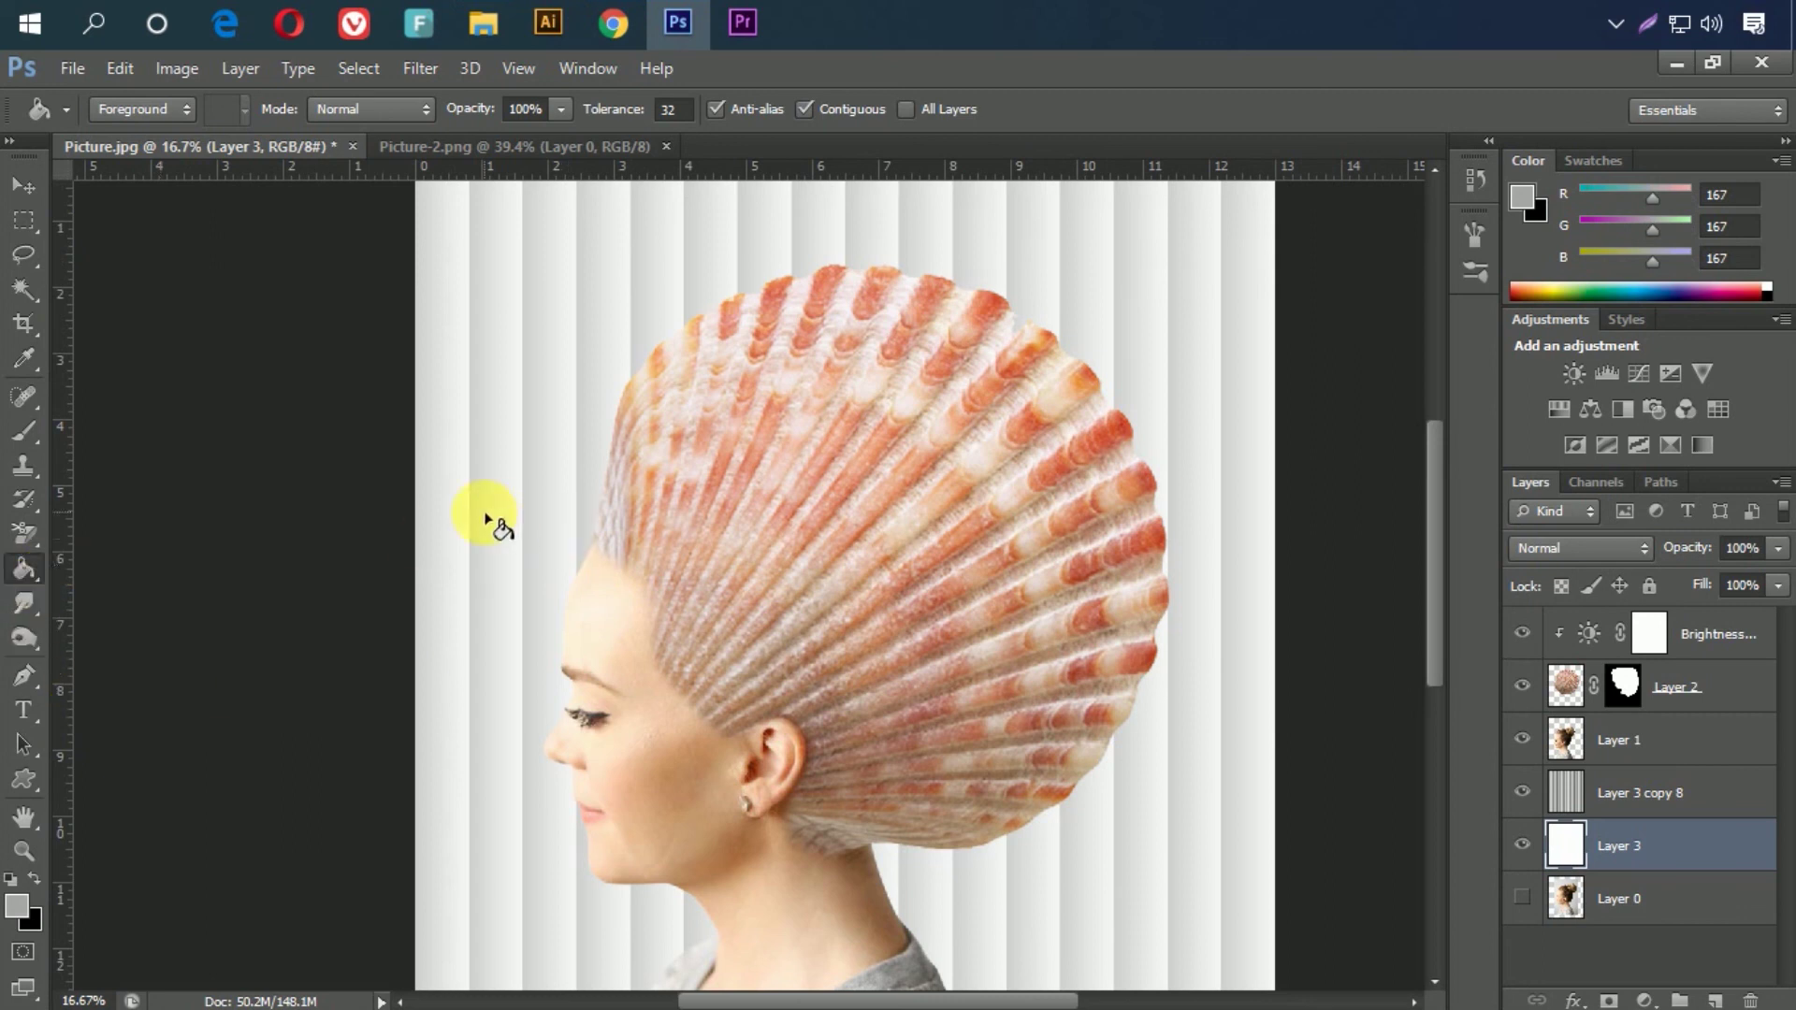
left_click(485, 513)
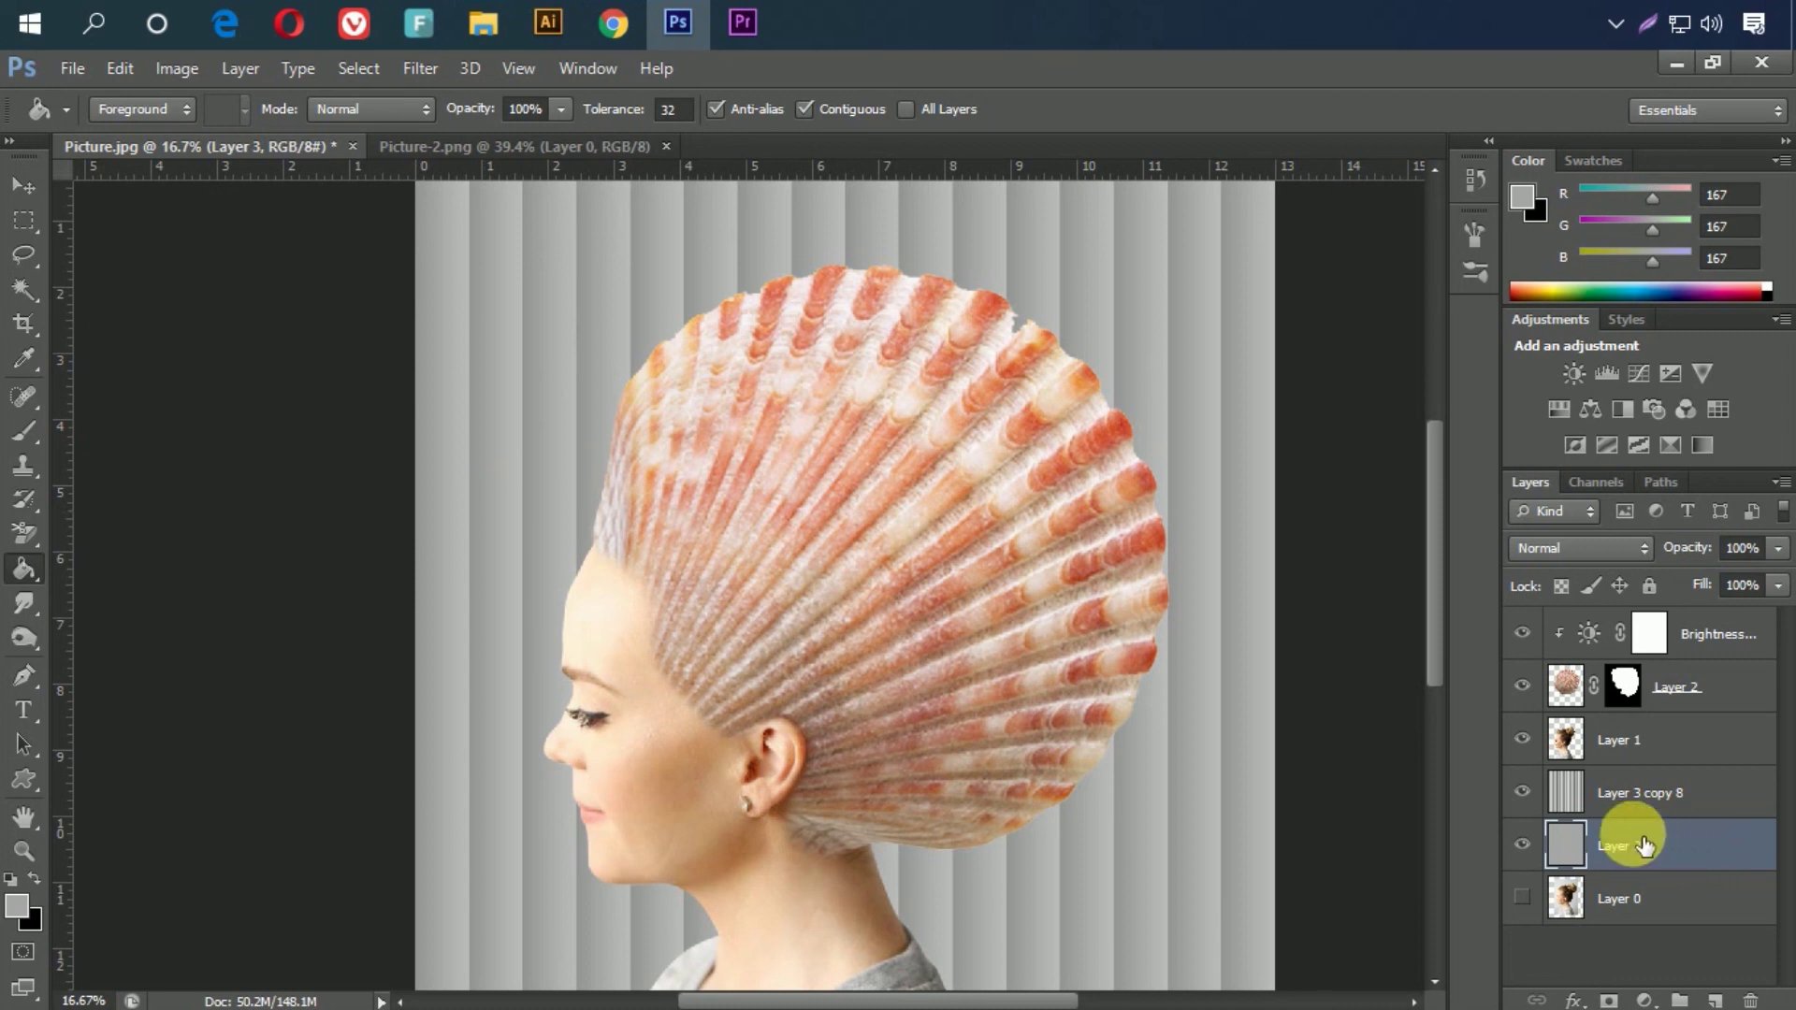
key("ctrl+0")
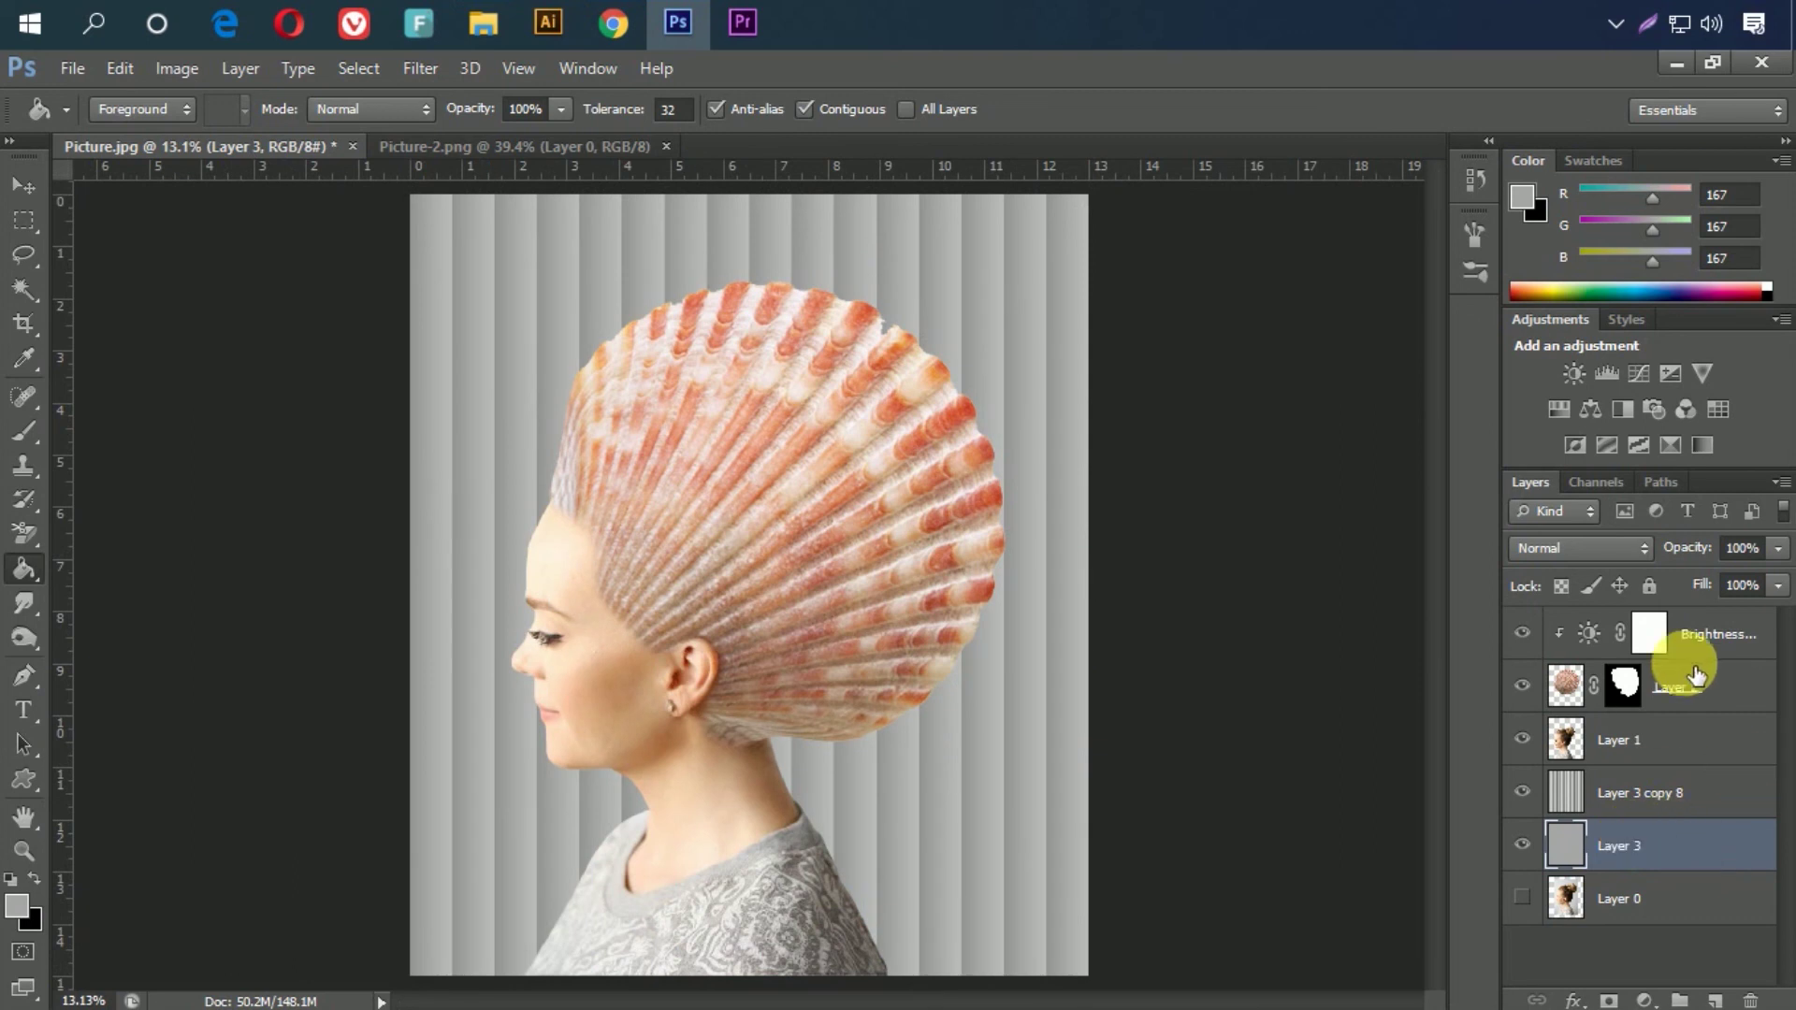
Step: Lower the Layer 3 copy 8 stripe layer's opacity to 25%
left_click(1693, 795)
left_click_drag(1715, 549, 1697, 559)
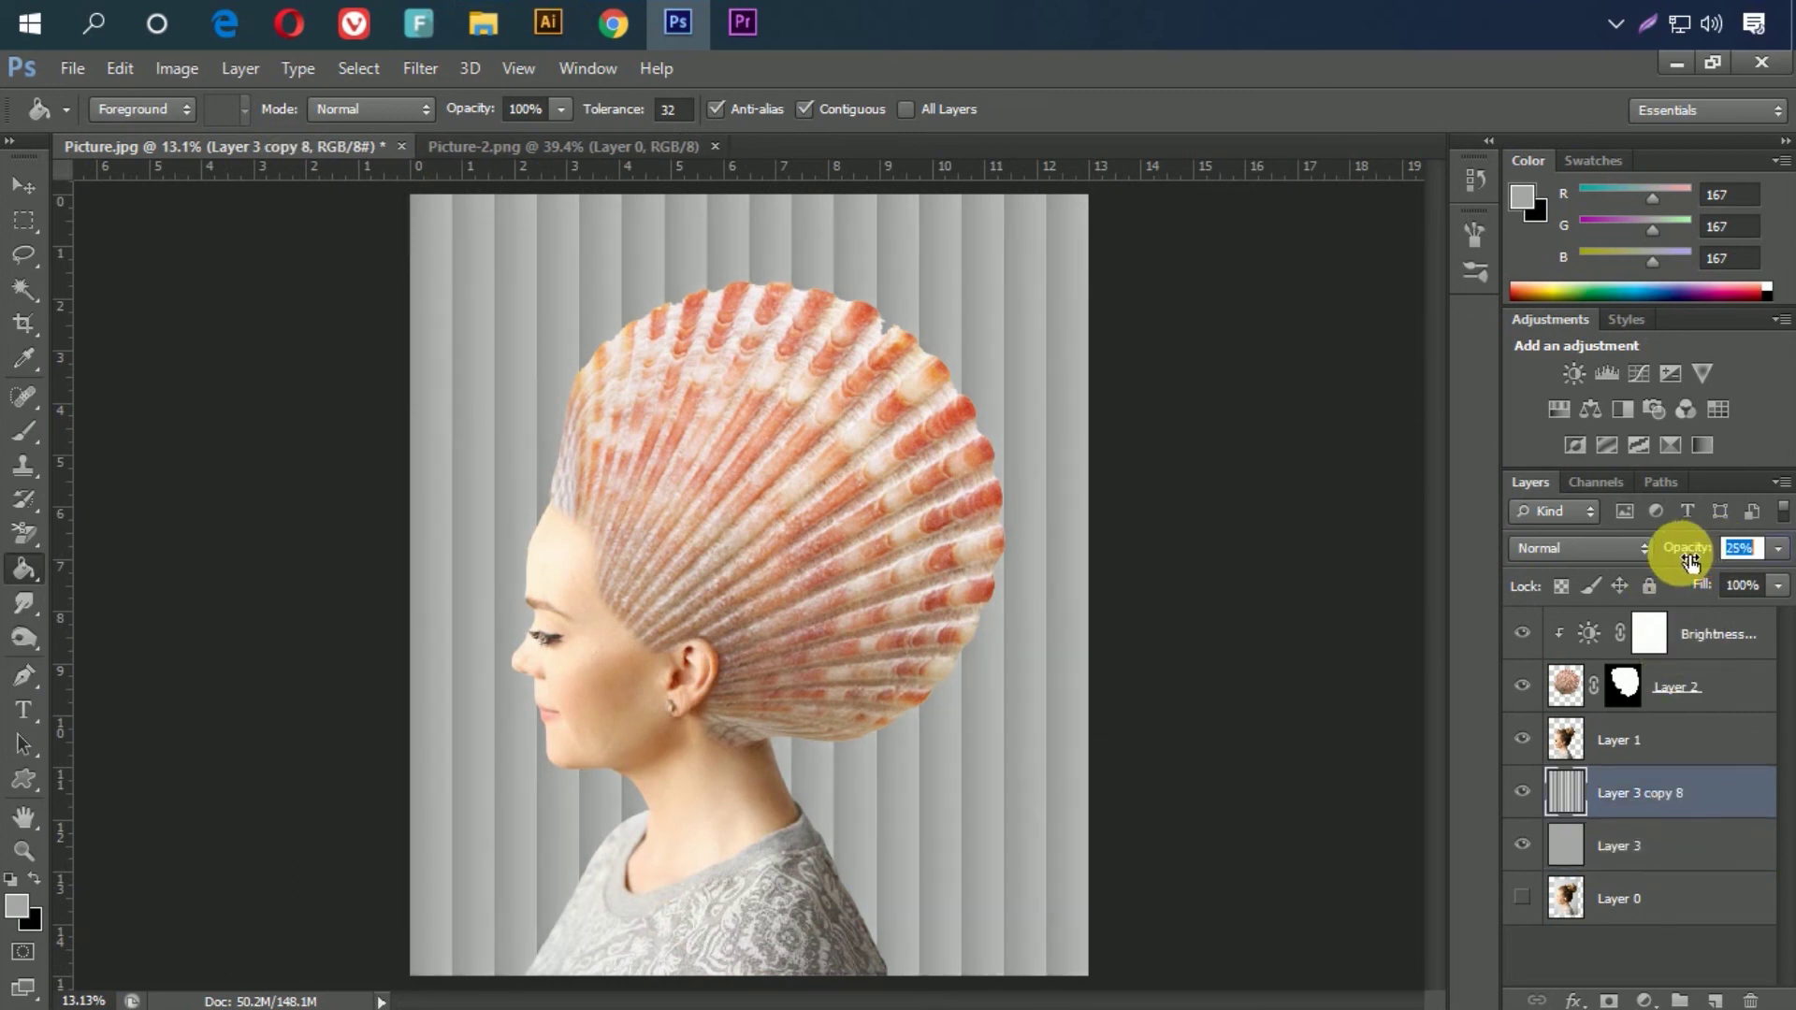
left_click(1698, 852)
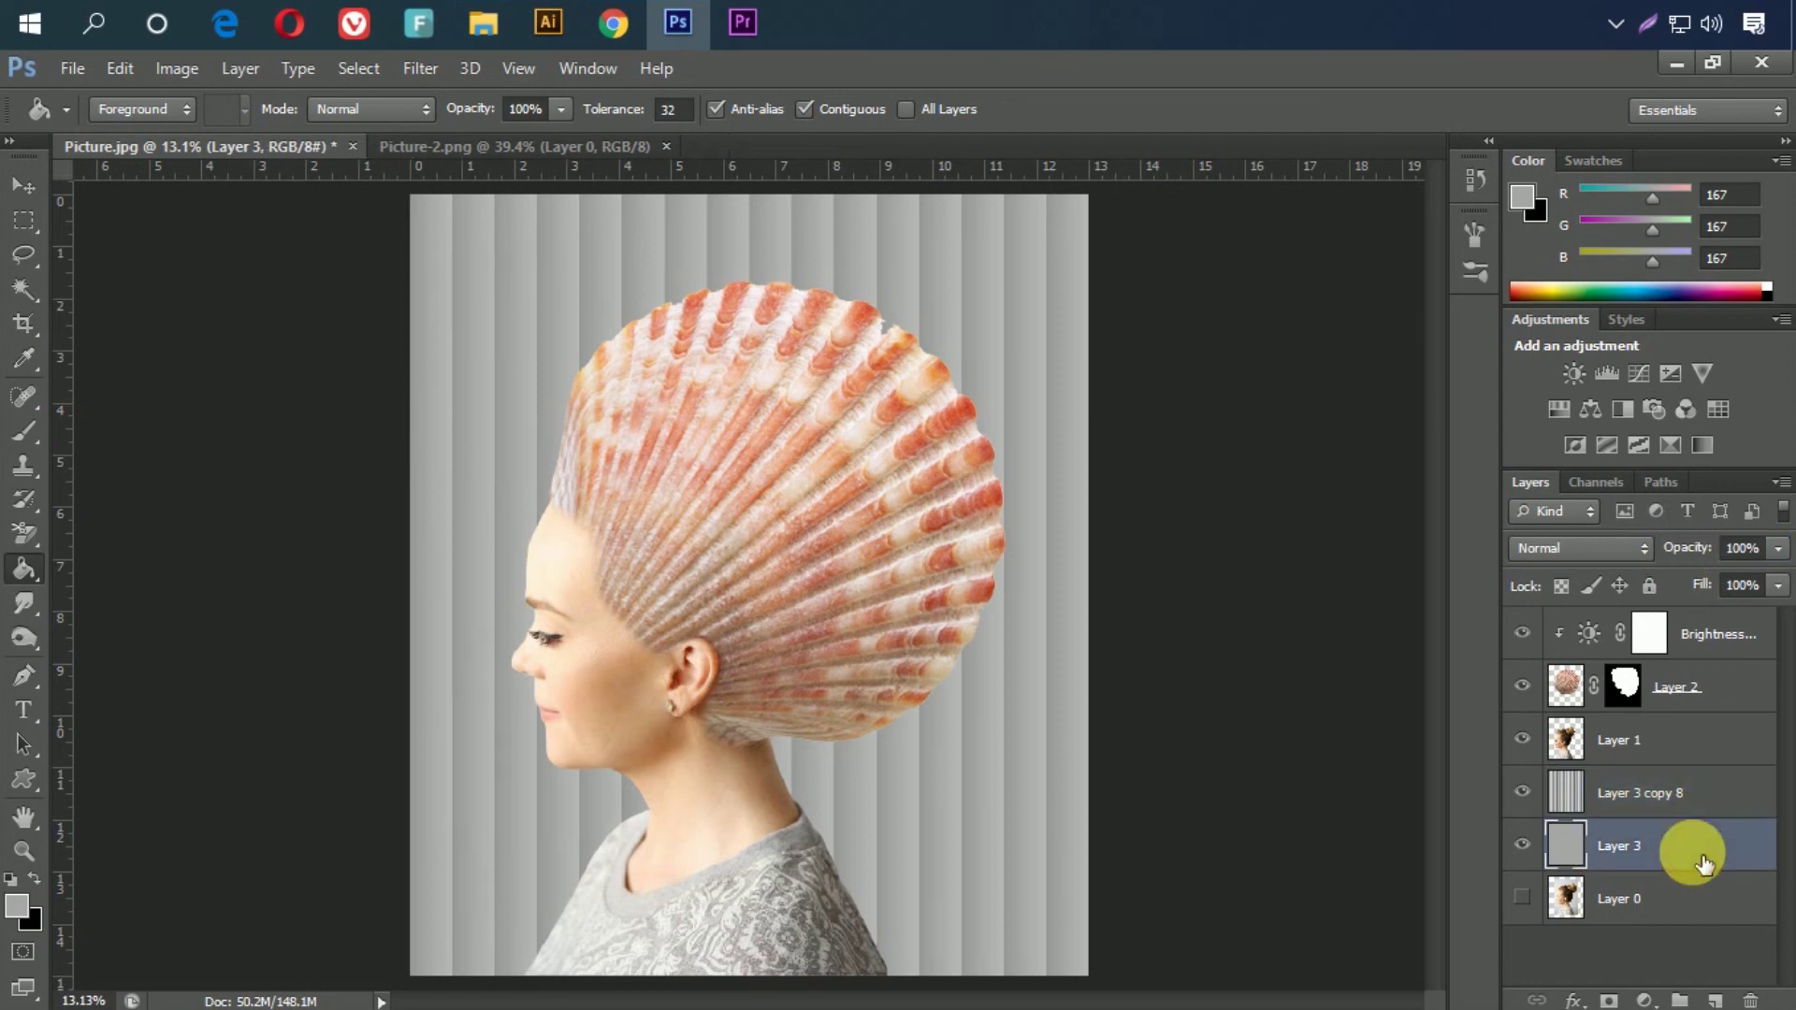
left_click(1697, 739)
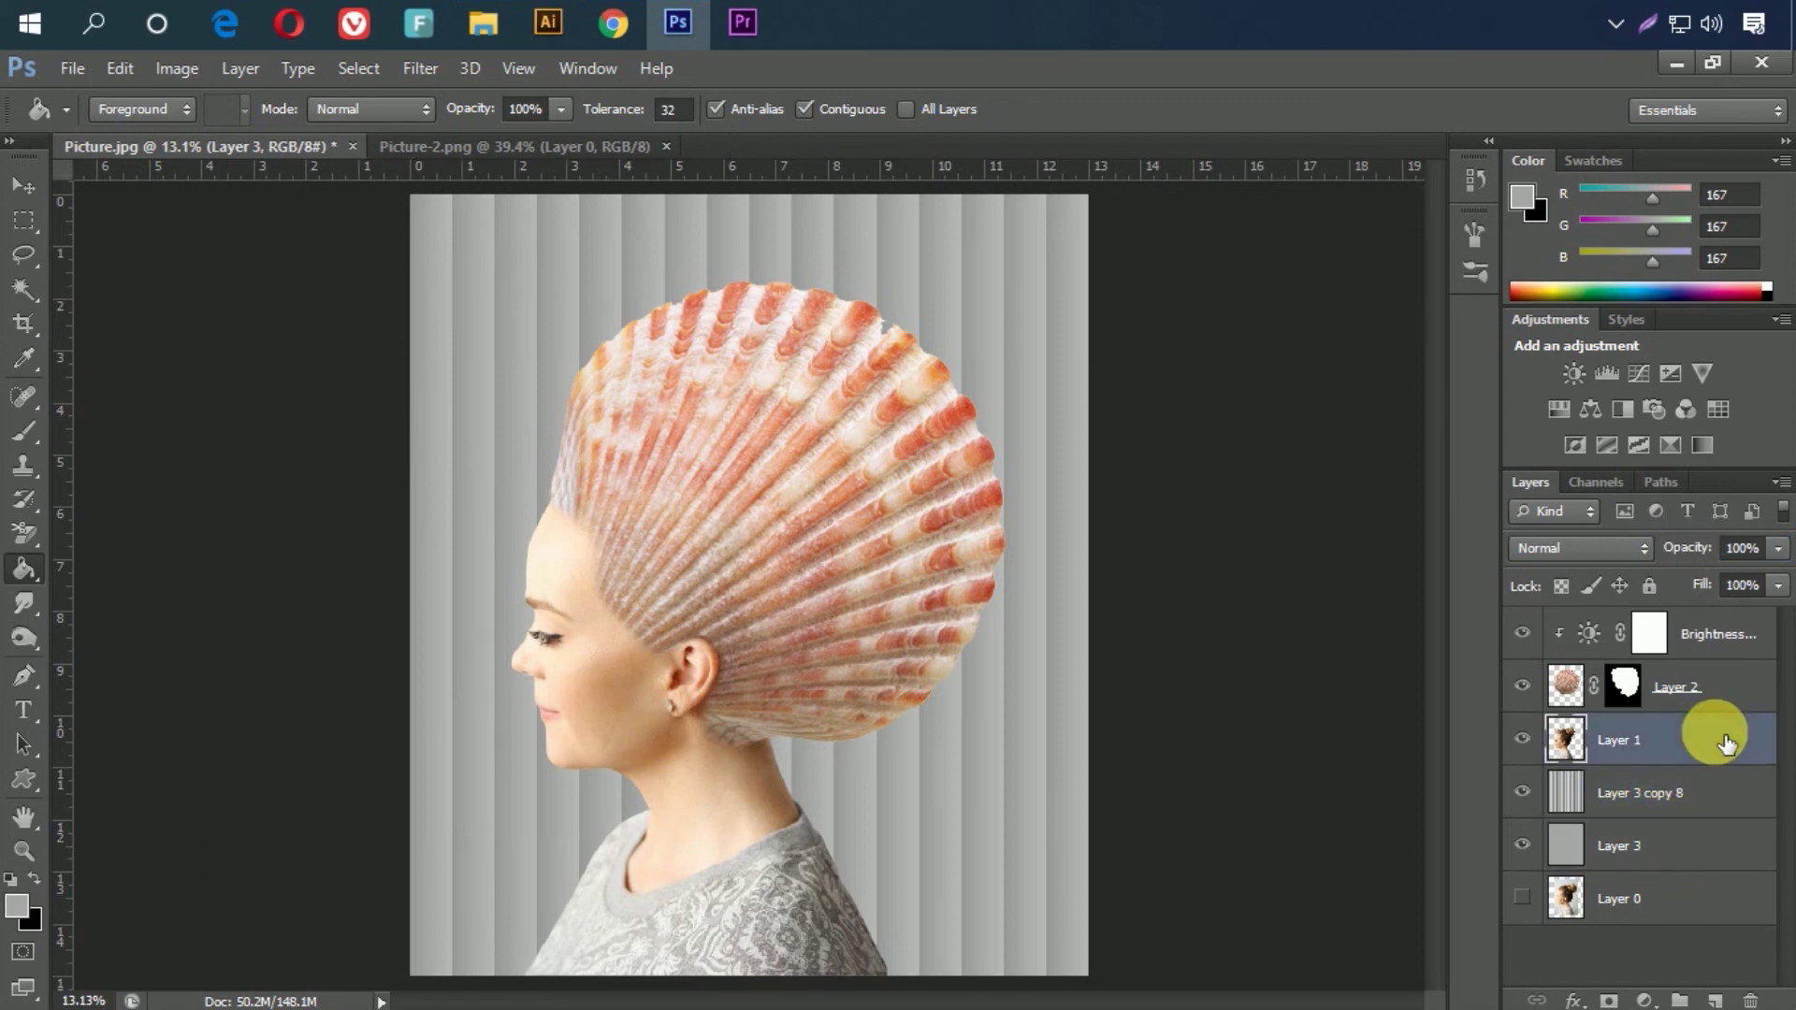
Step: Add a Brightness/Contrast adjustment clipped to Layer 1 with brightness set to 2
left_click(1649, 999)
left_click(1619, 537)
left_click_drag(1276, 451, 1290, 447)
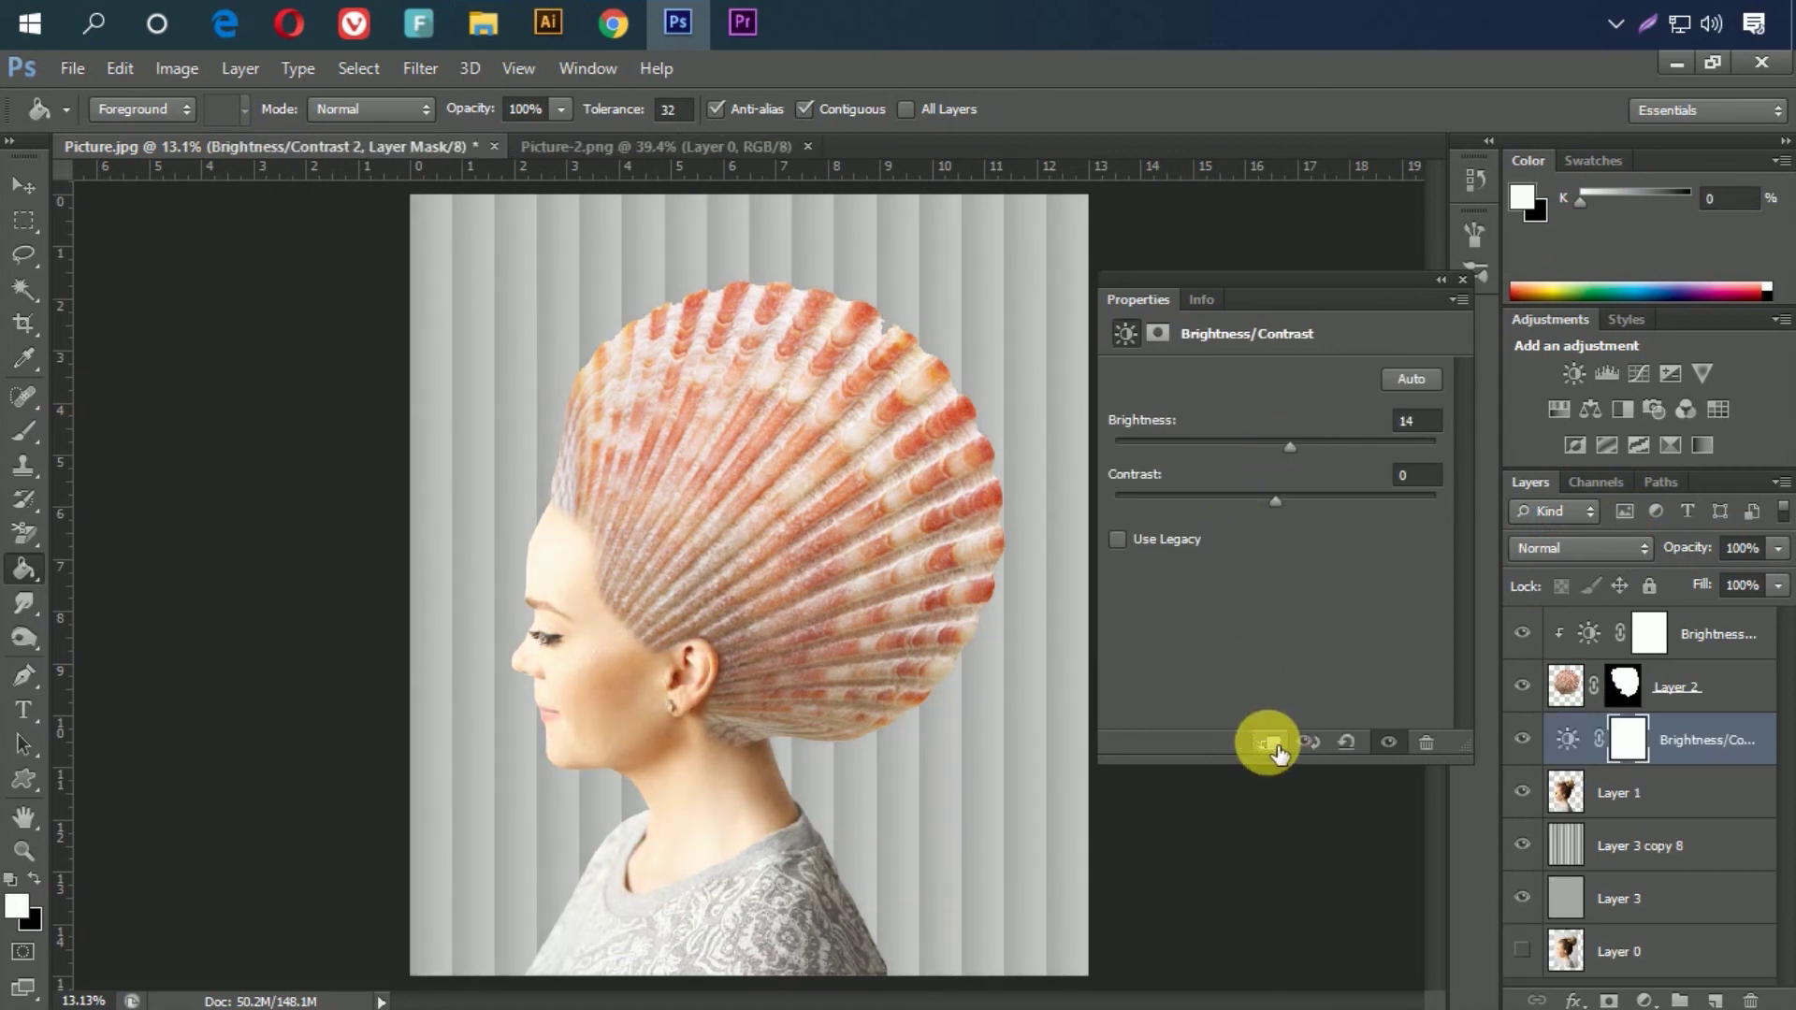
key("ctrl+alt+g")
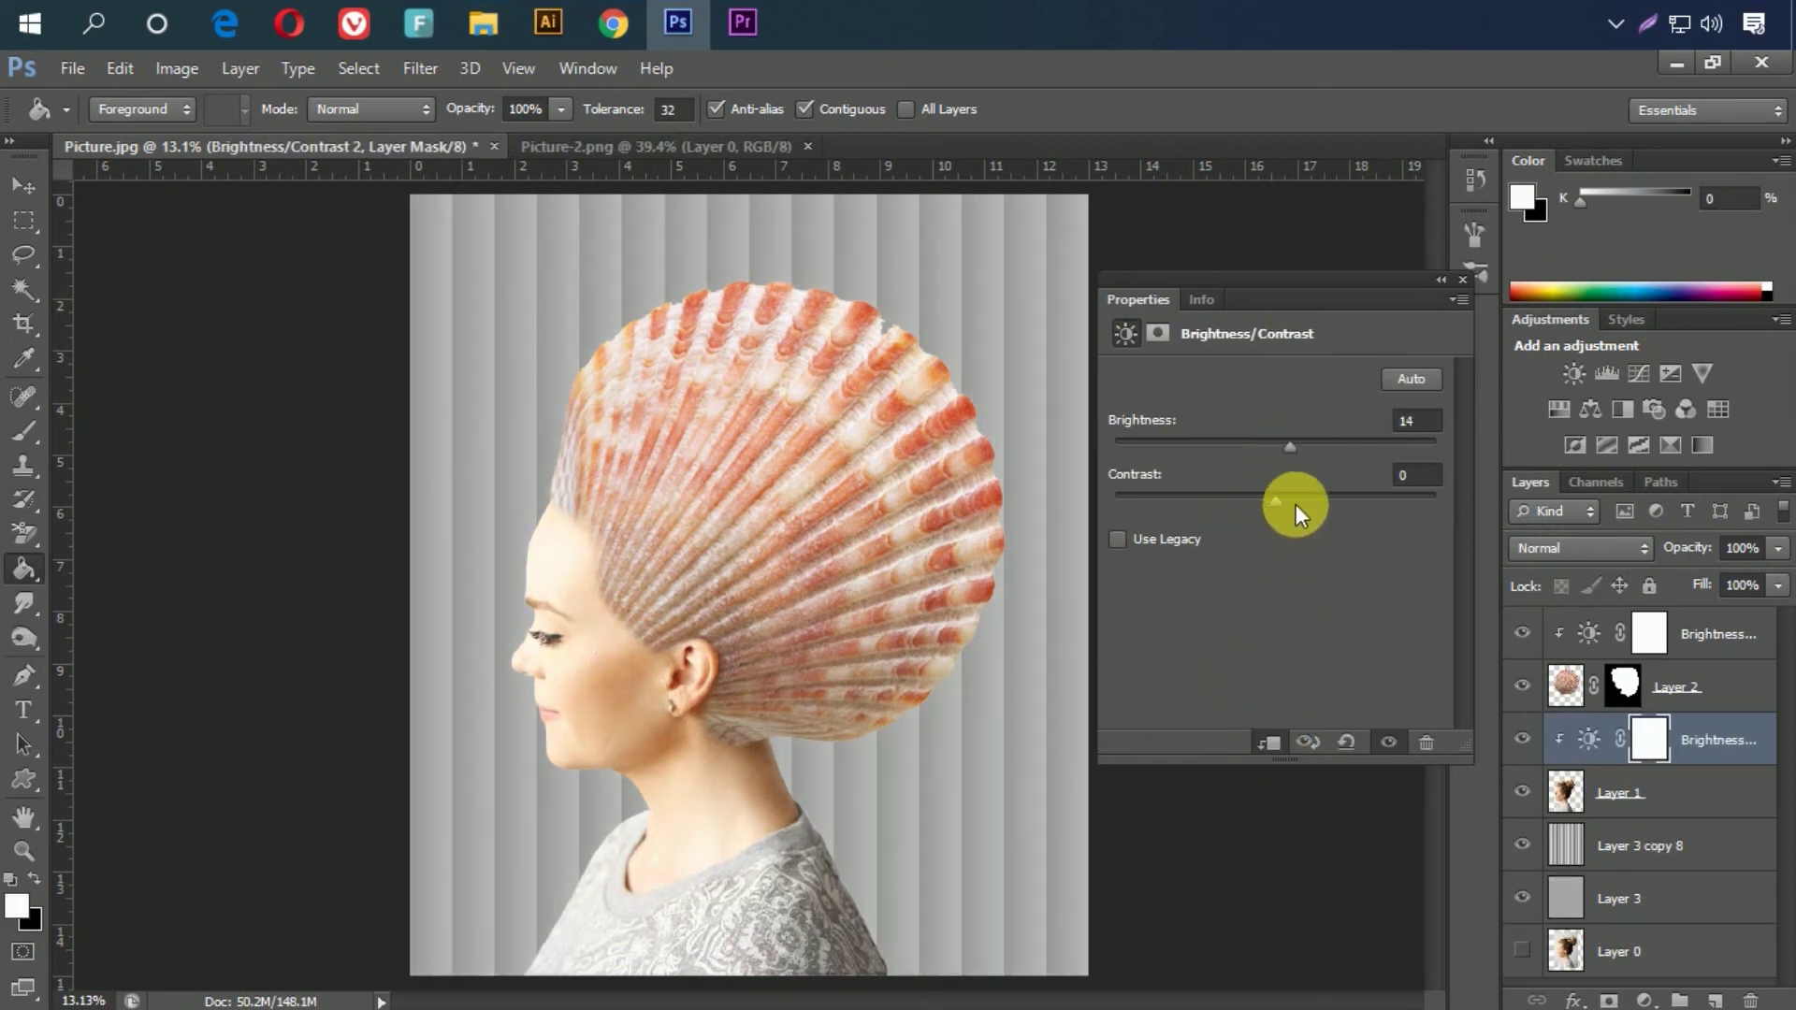
left_click_drag(1283, 446, 1277, 445)
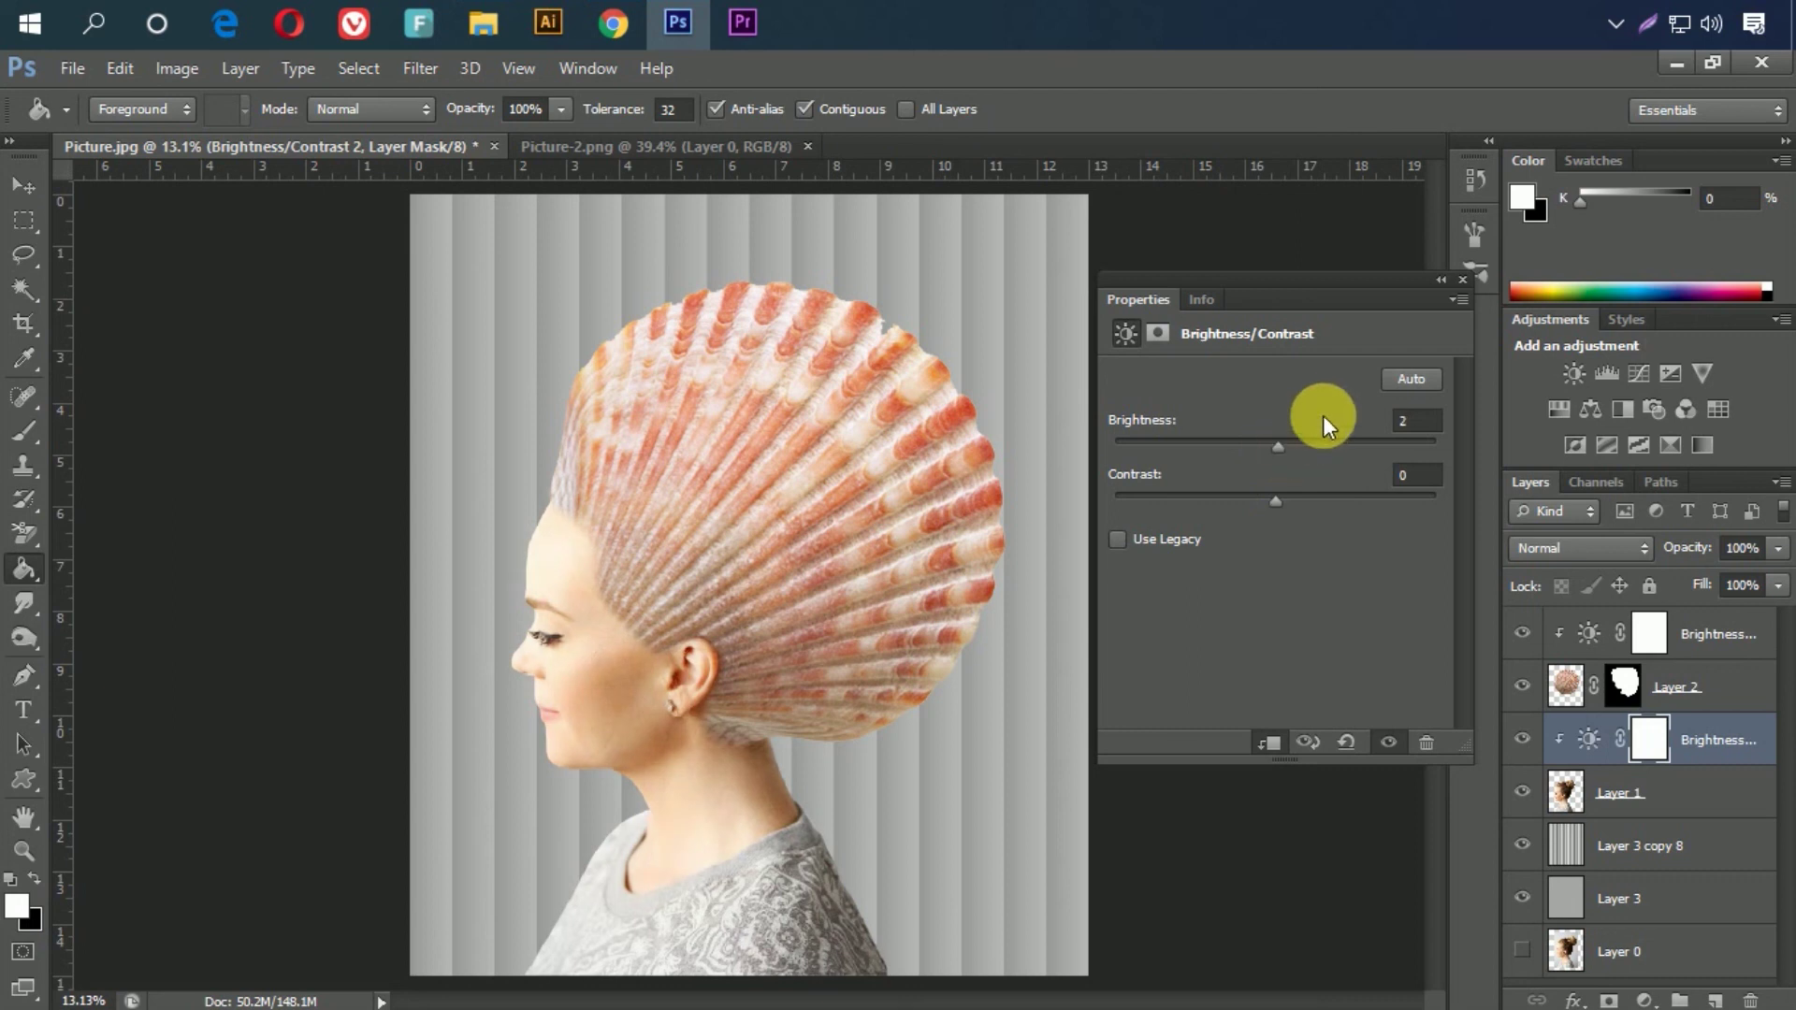
left_click(1470, 273)
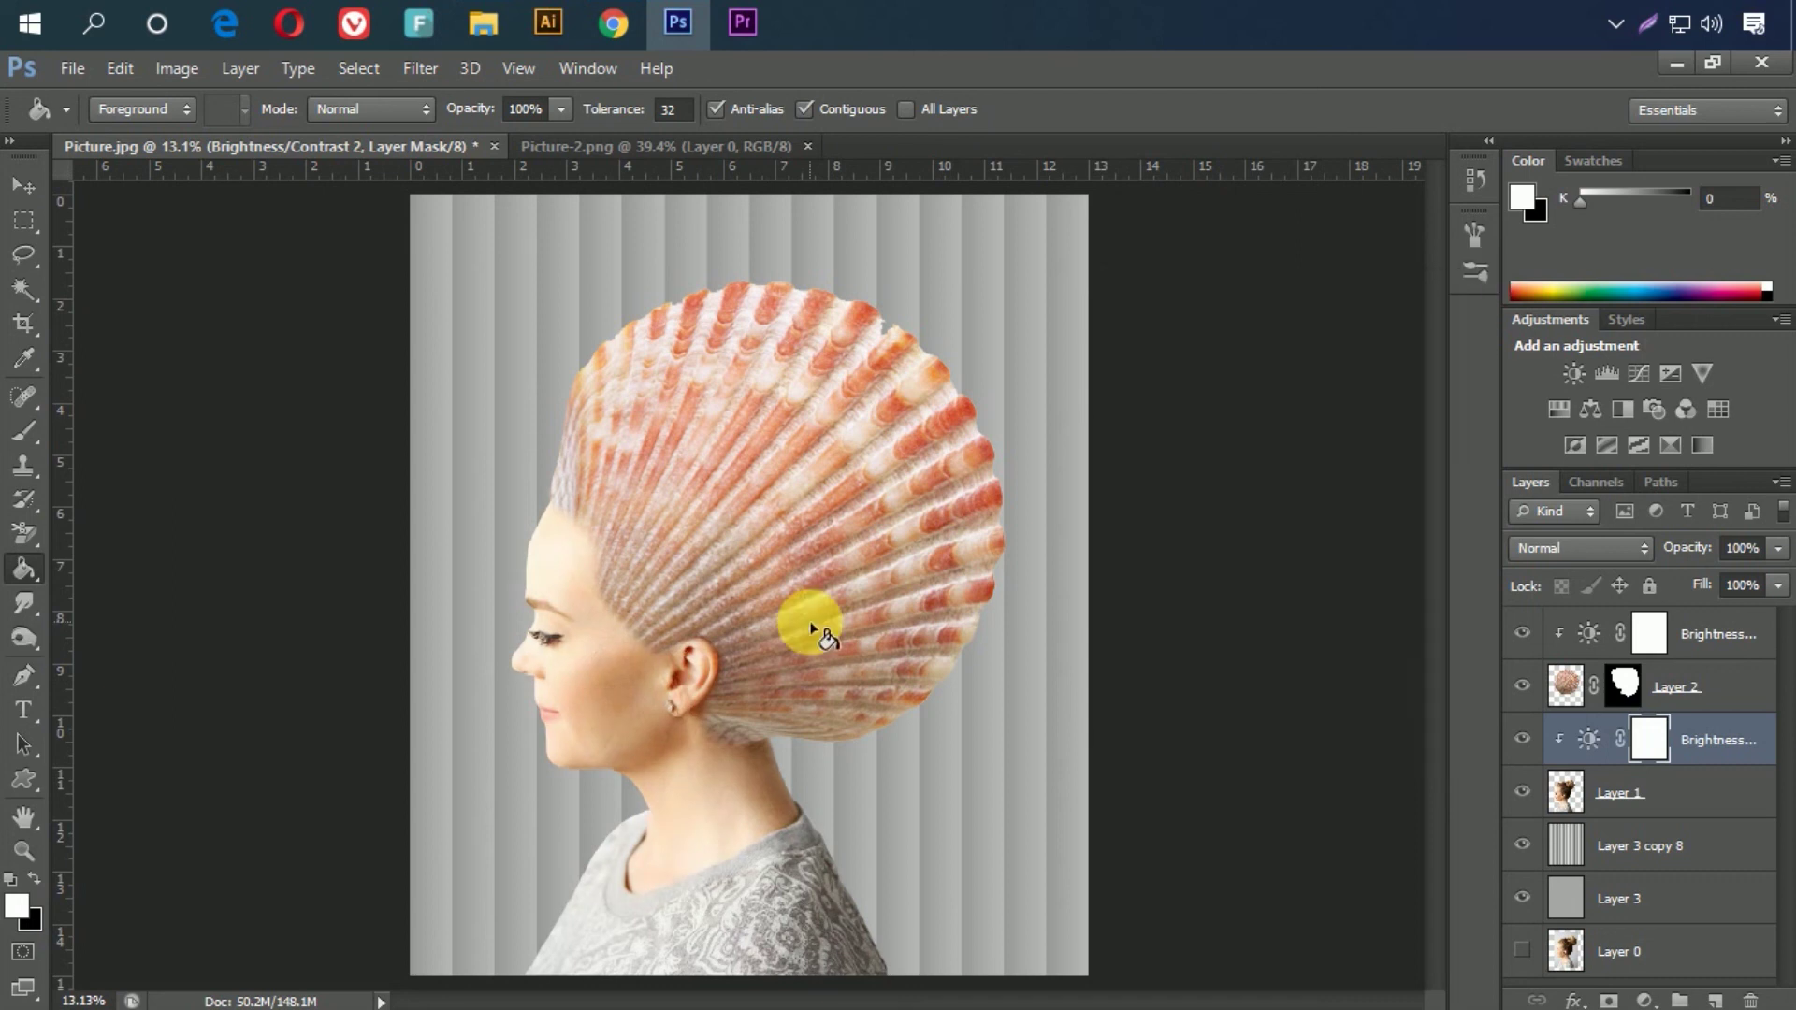
Step: Zoom in and back out to check the image, then select the Layer 3 copy 8 stripe layer
key("ctrl+plus")
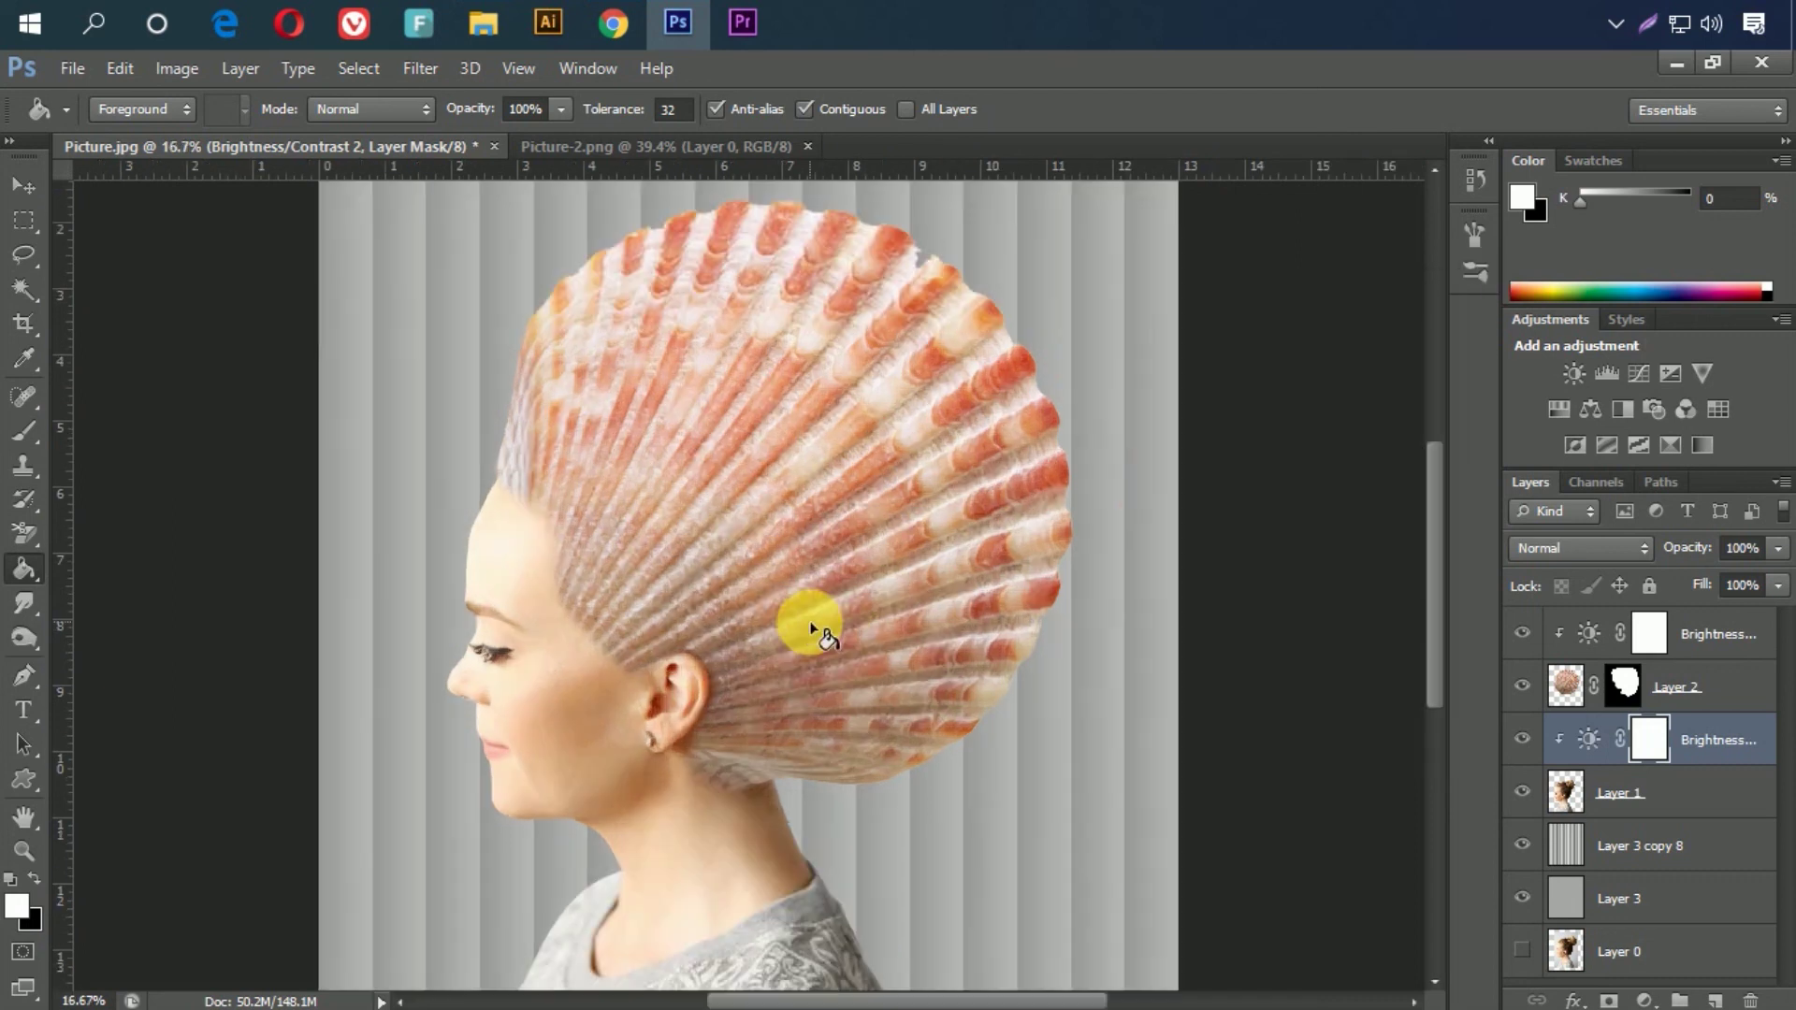
key("ctrl+minus")
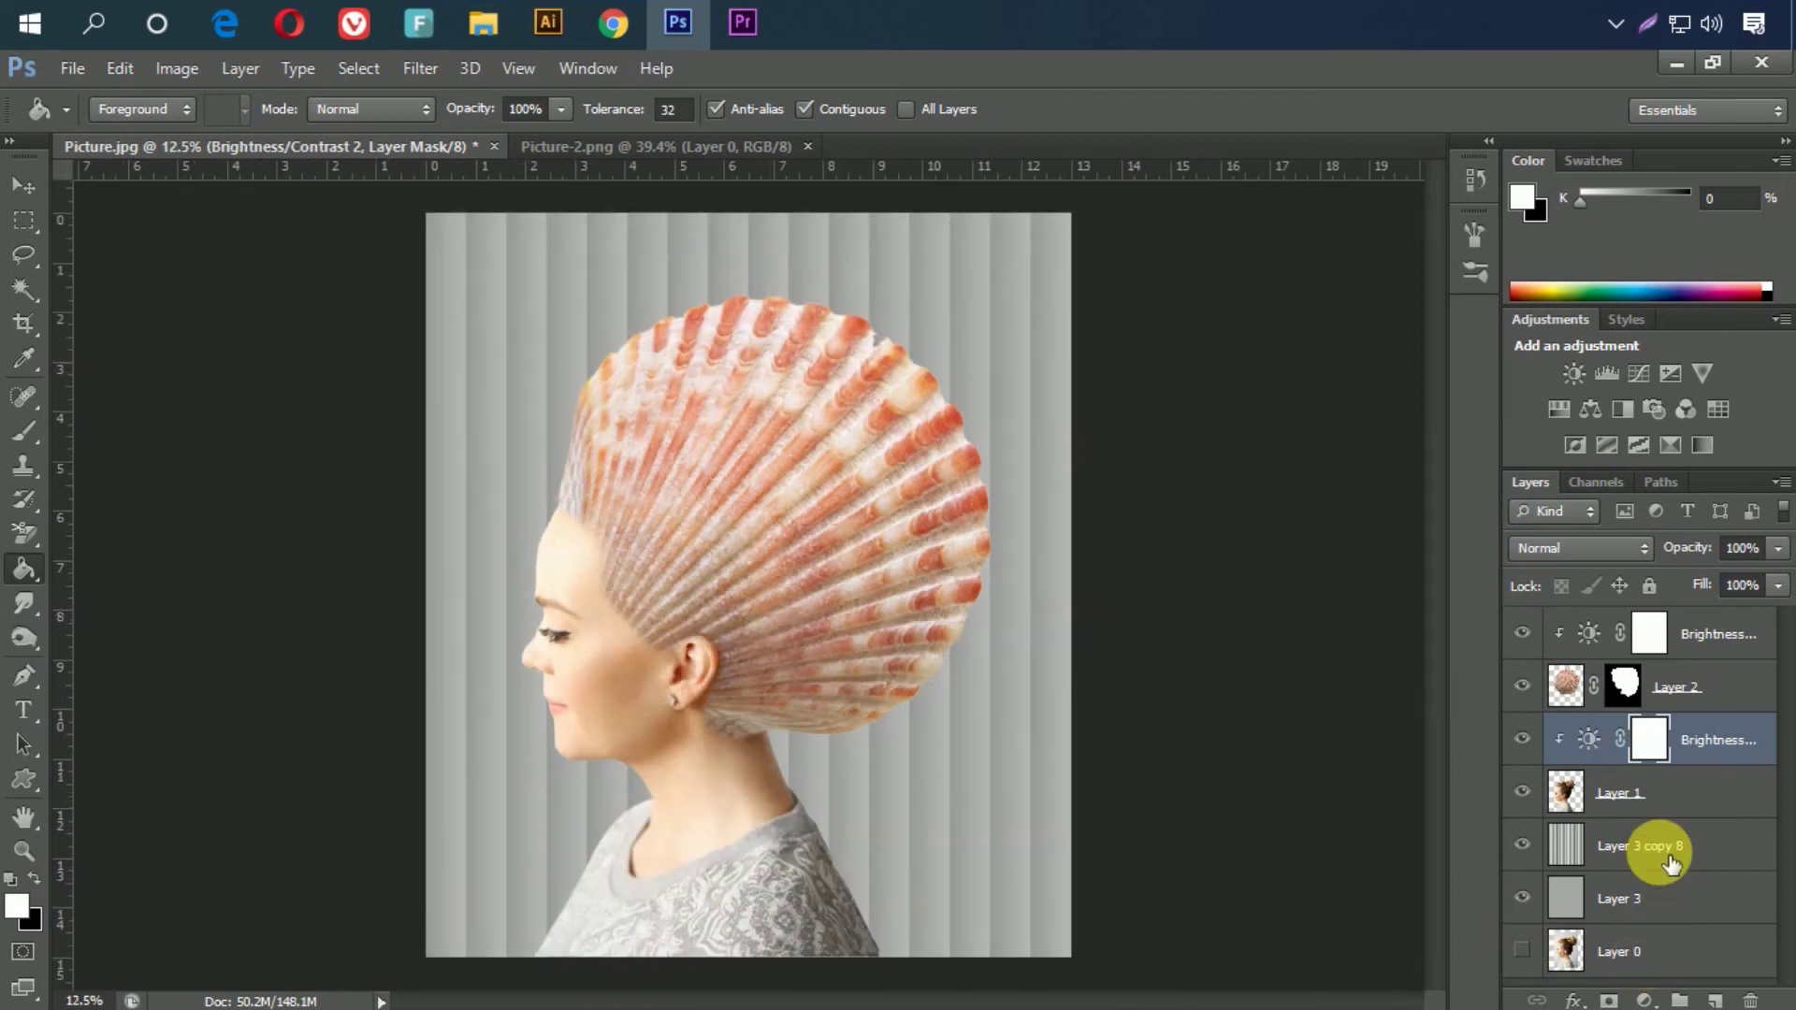
left_click(1646, 845)
Step: Blur the Layer 3 copy 8 stripes with a two-pin Field Blur of about 29 px and 27 px
left_click(430, 69)
mouse_move(433, 335)
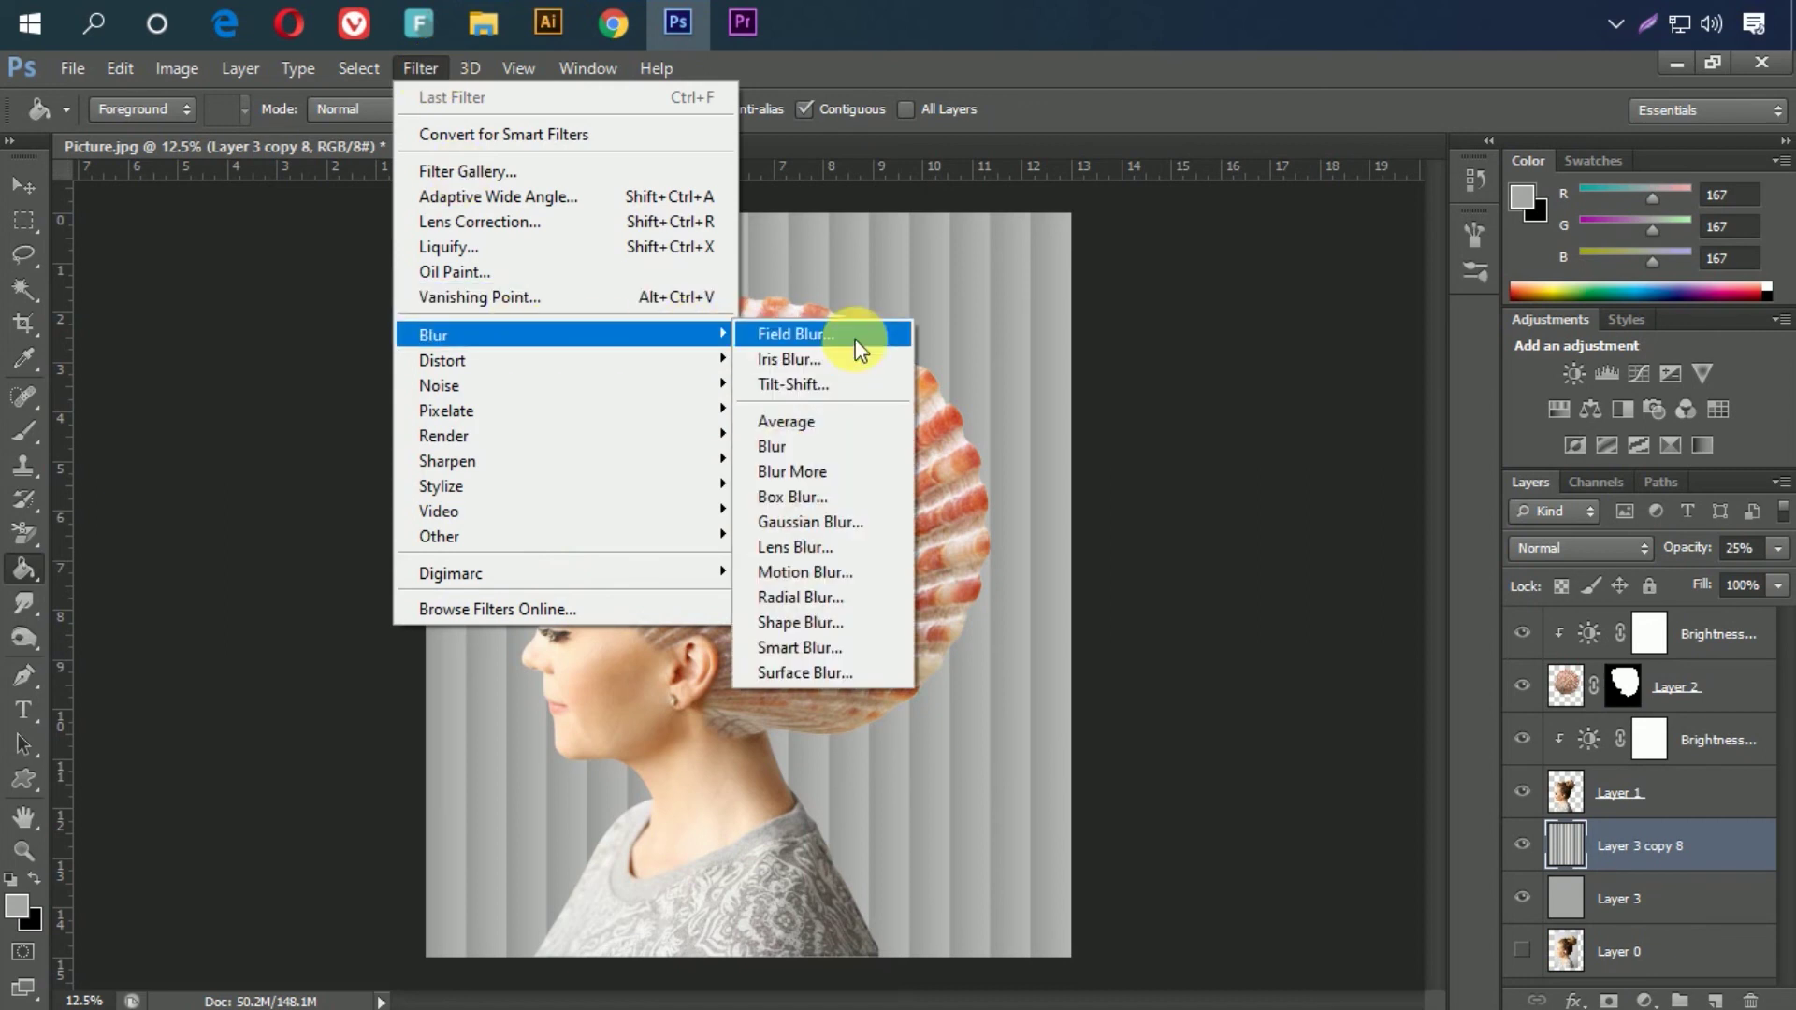
left_click(855, 339)
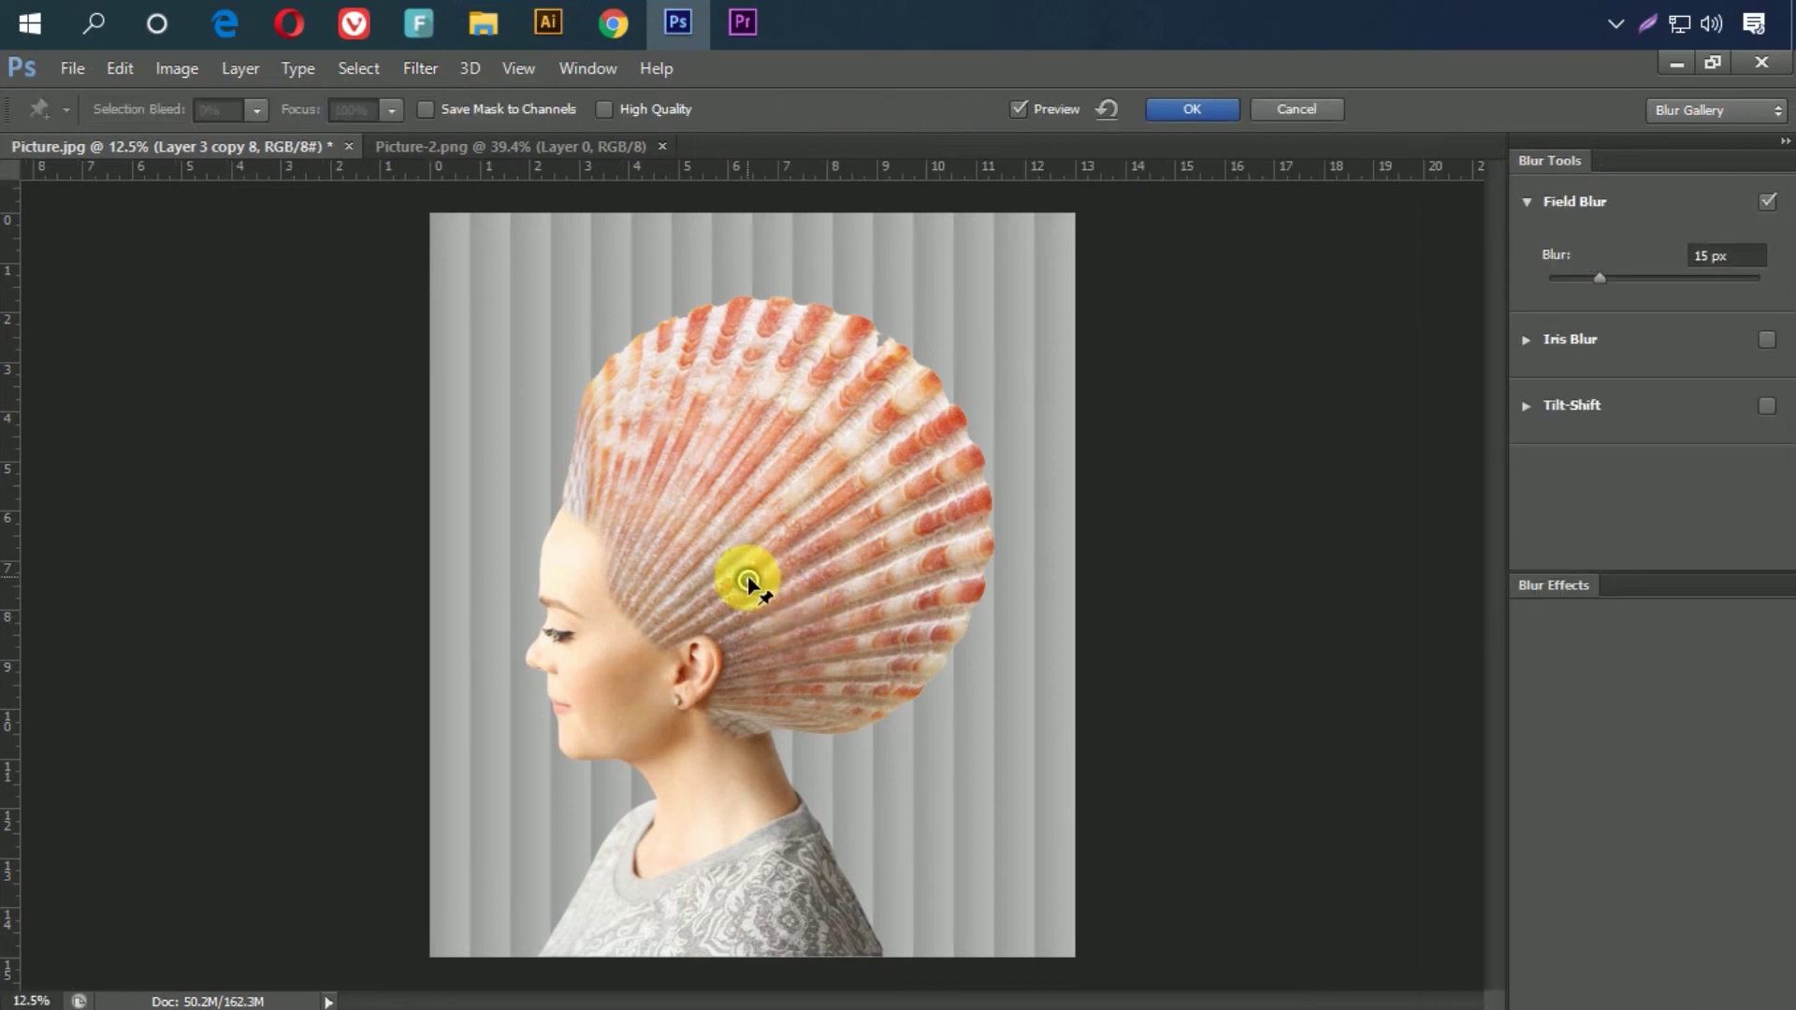
left_click_drag(1602, 279, 1657, 281)
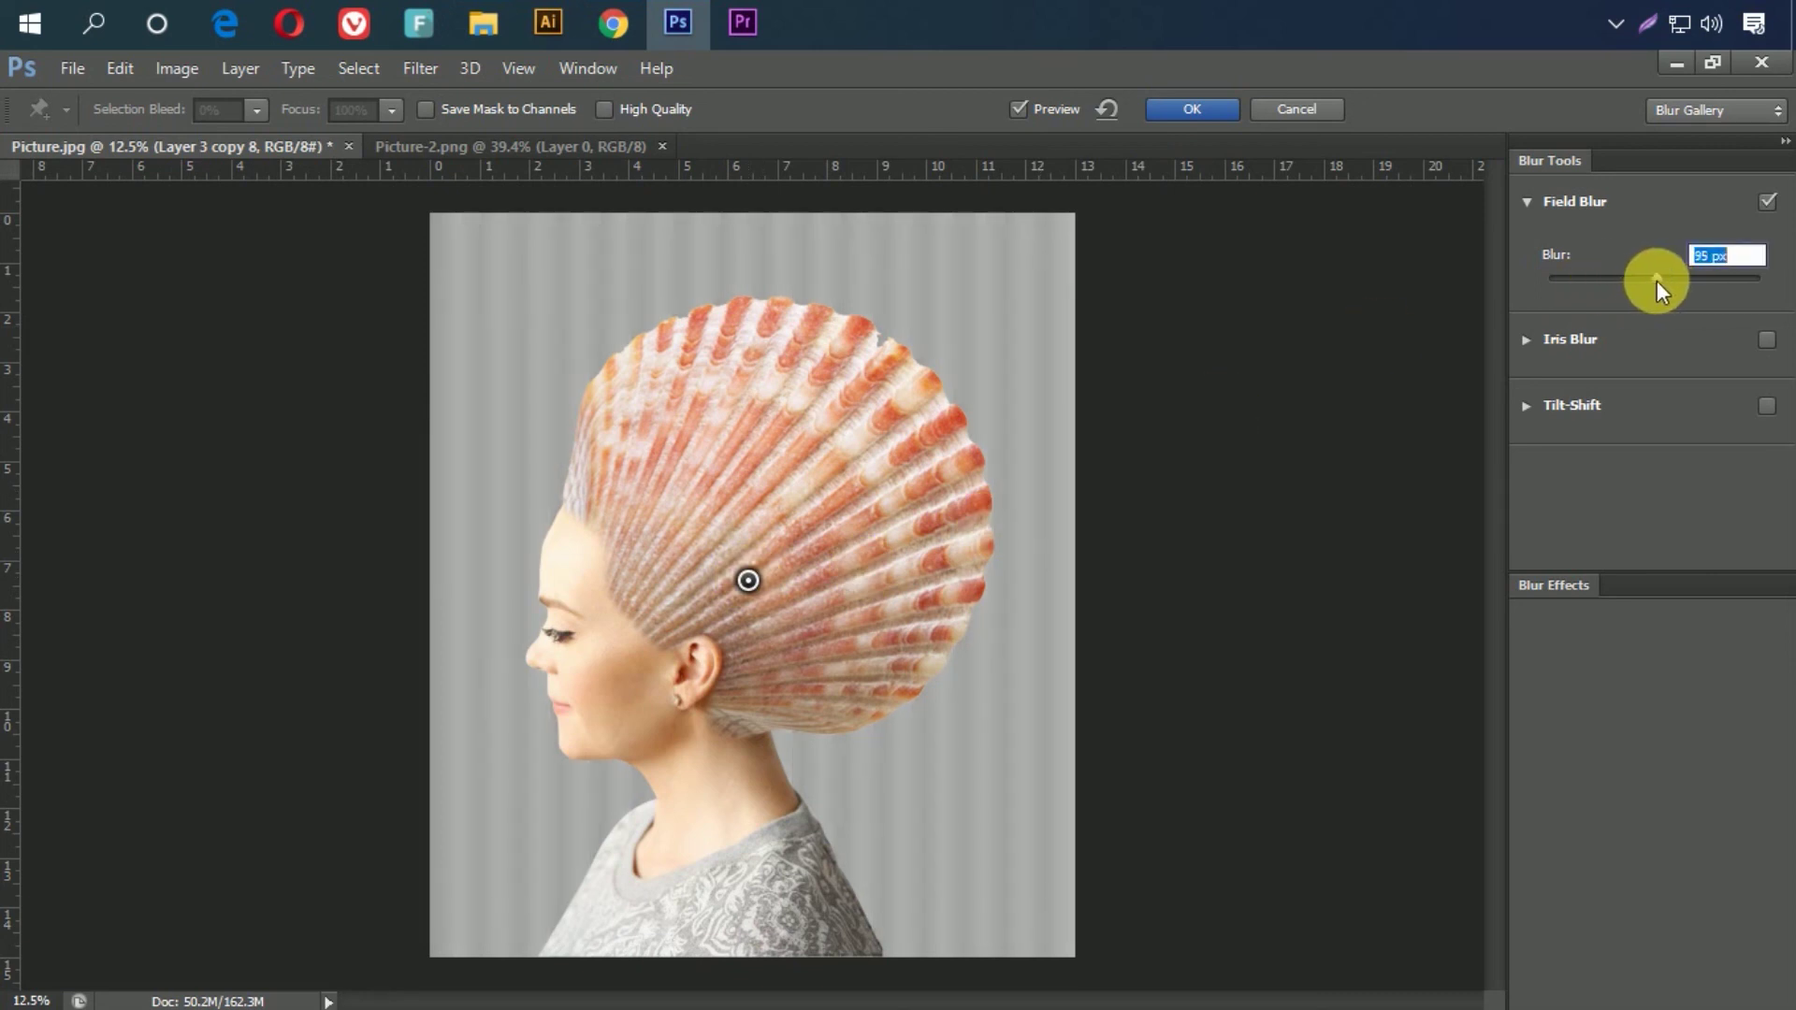
left_click_drag(1658, 281, 1635, 283)
left_click(778, 457)
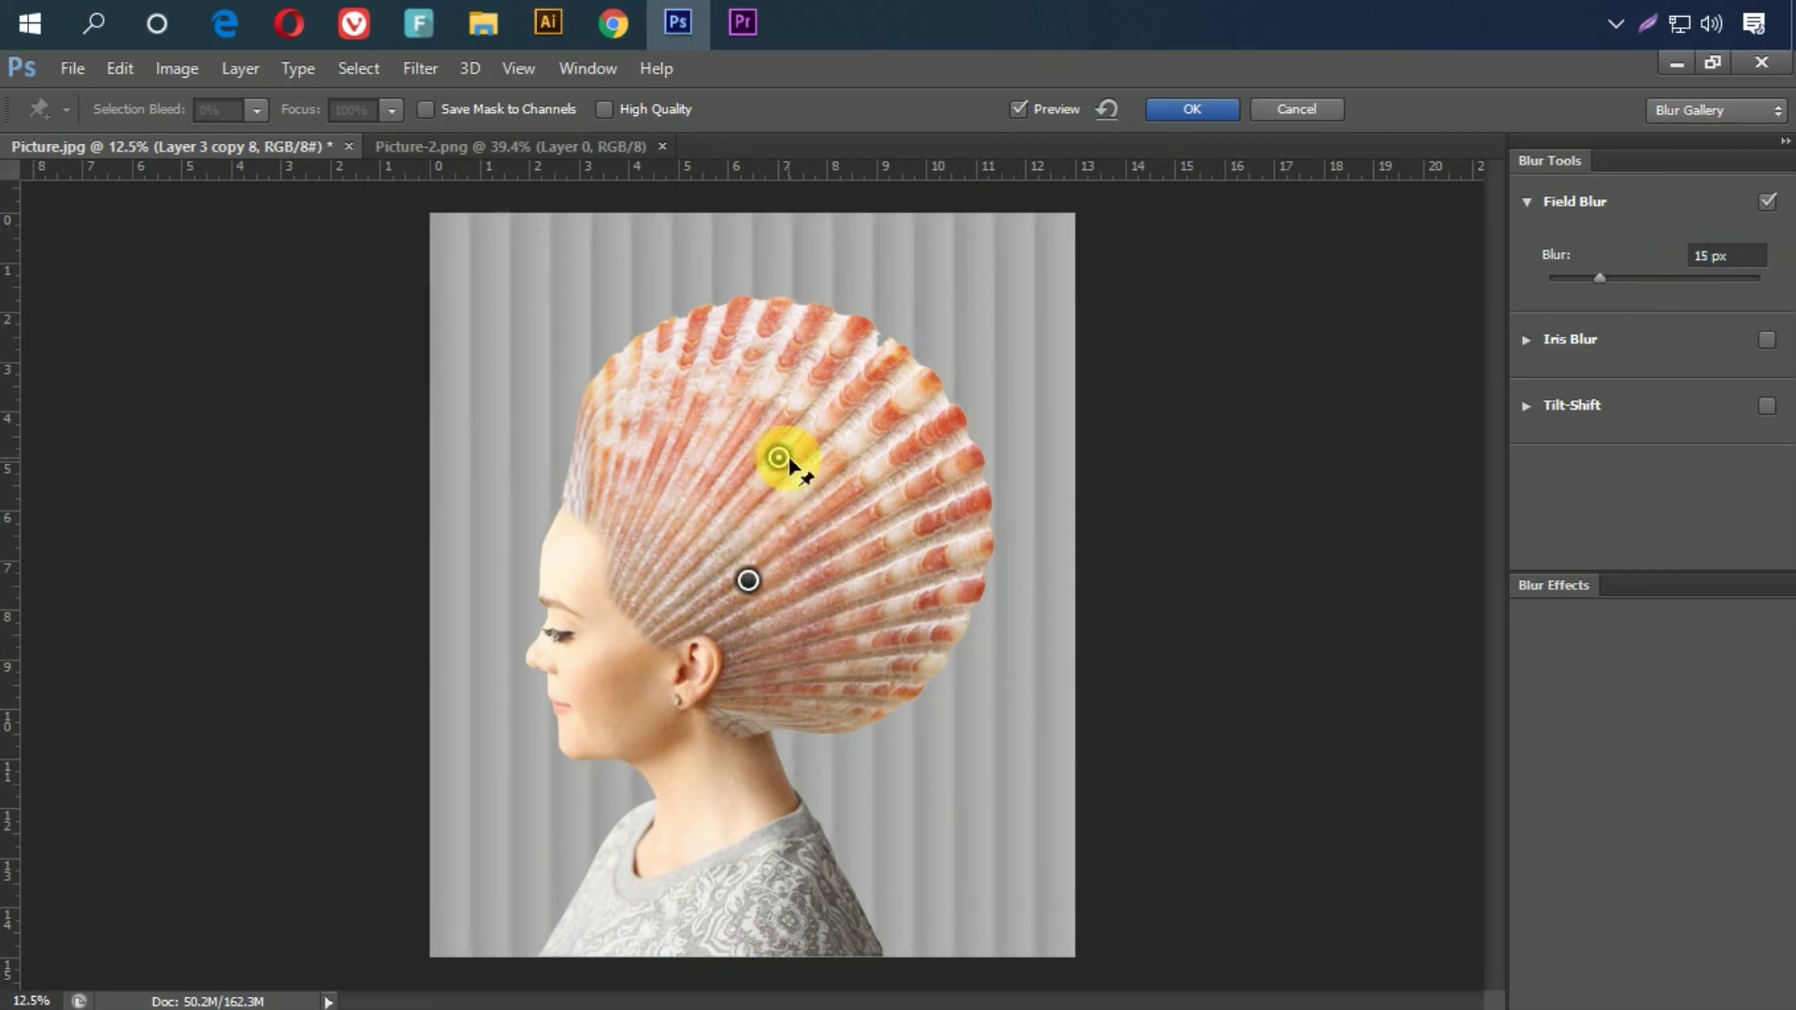
left_click_drag(1612, 278, 1619, 278)
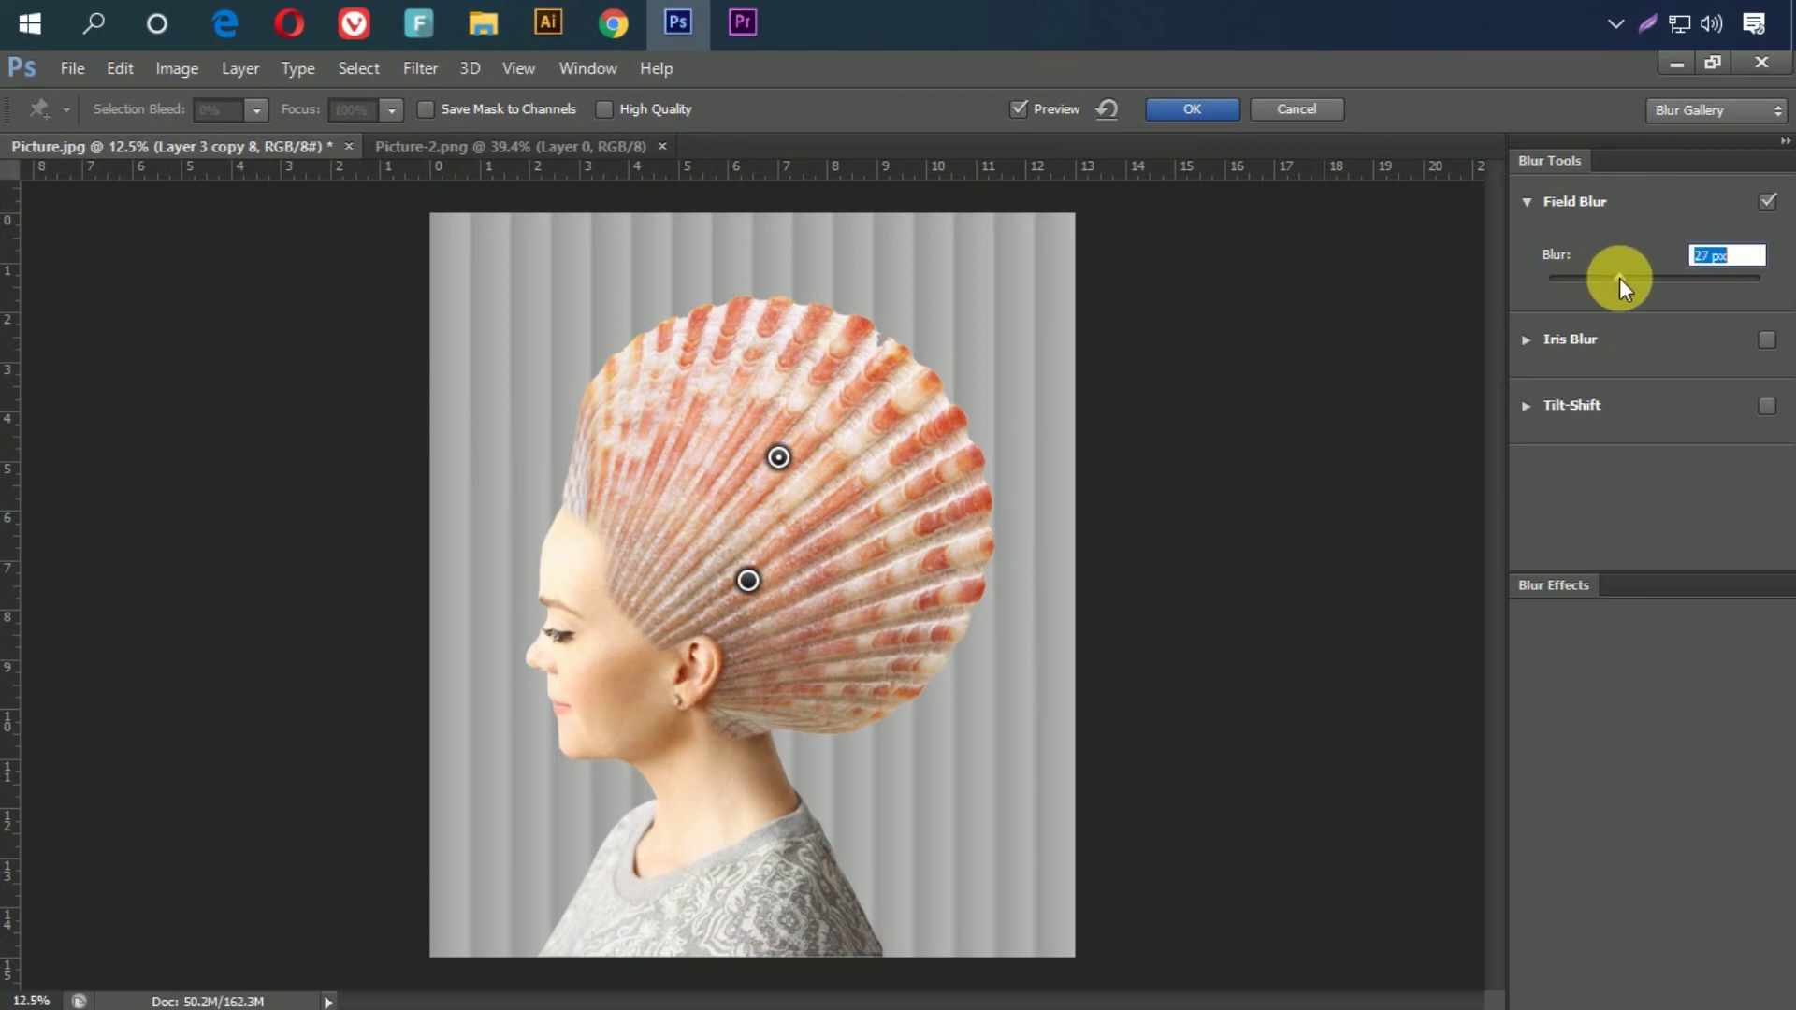
left_click(1215, 113)
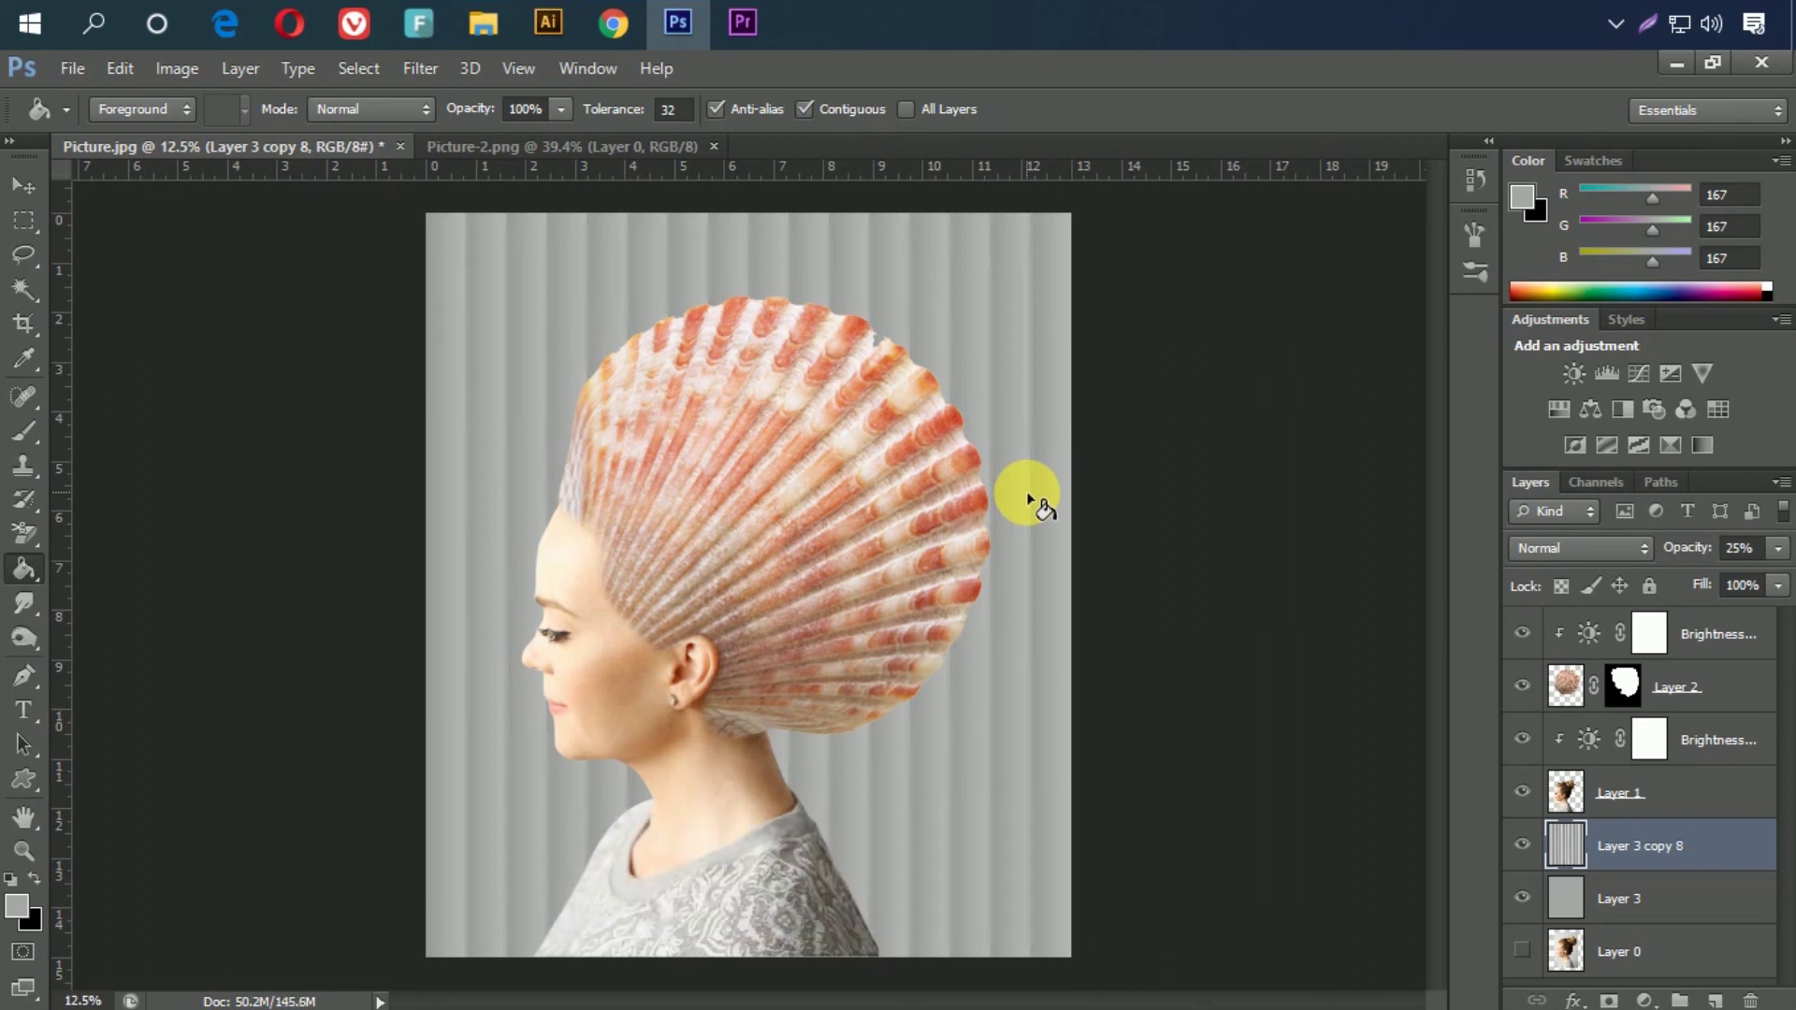
Step: Switch to the Move tool and start a Save As with JPEG as the format
left_click(23, 192)
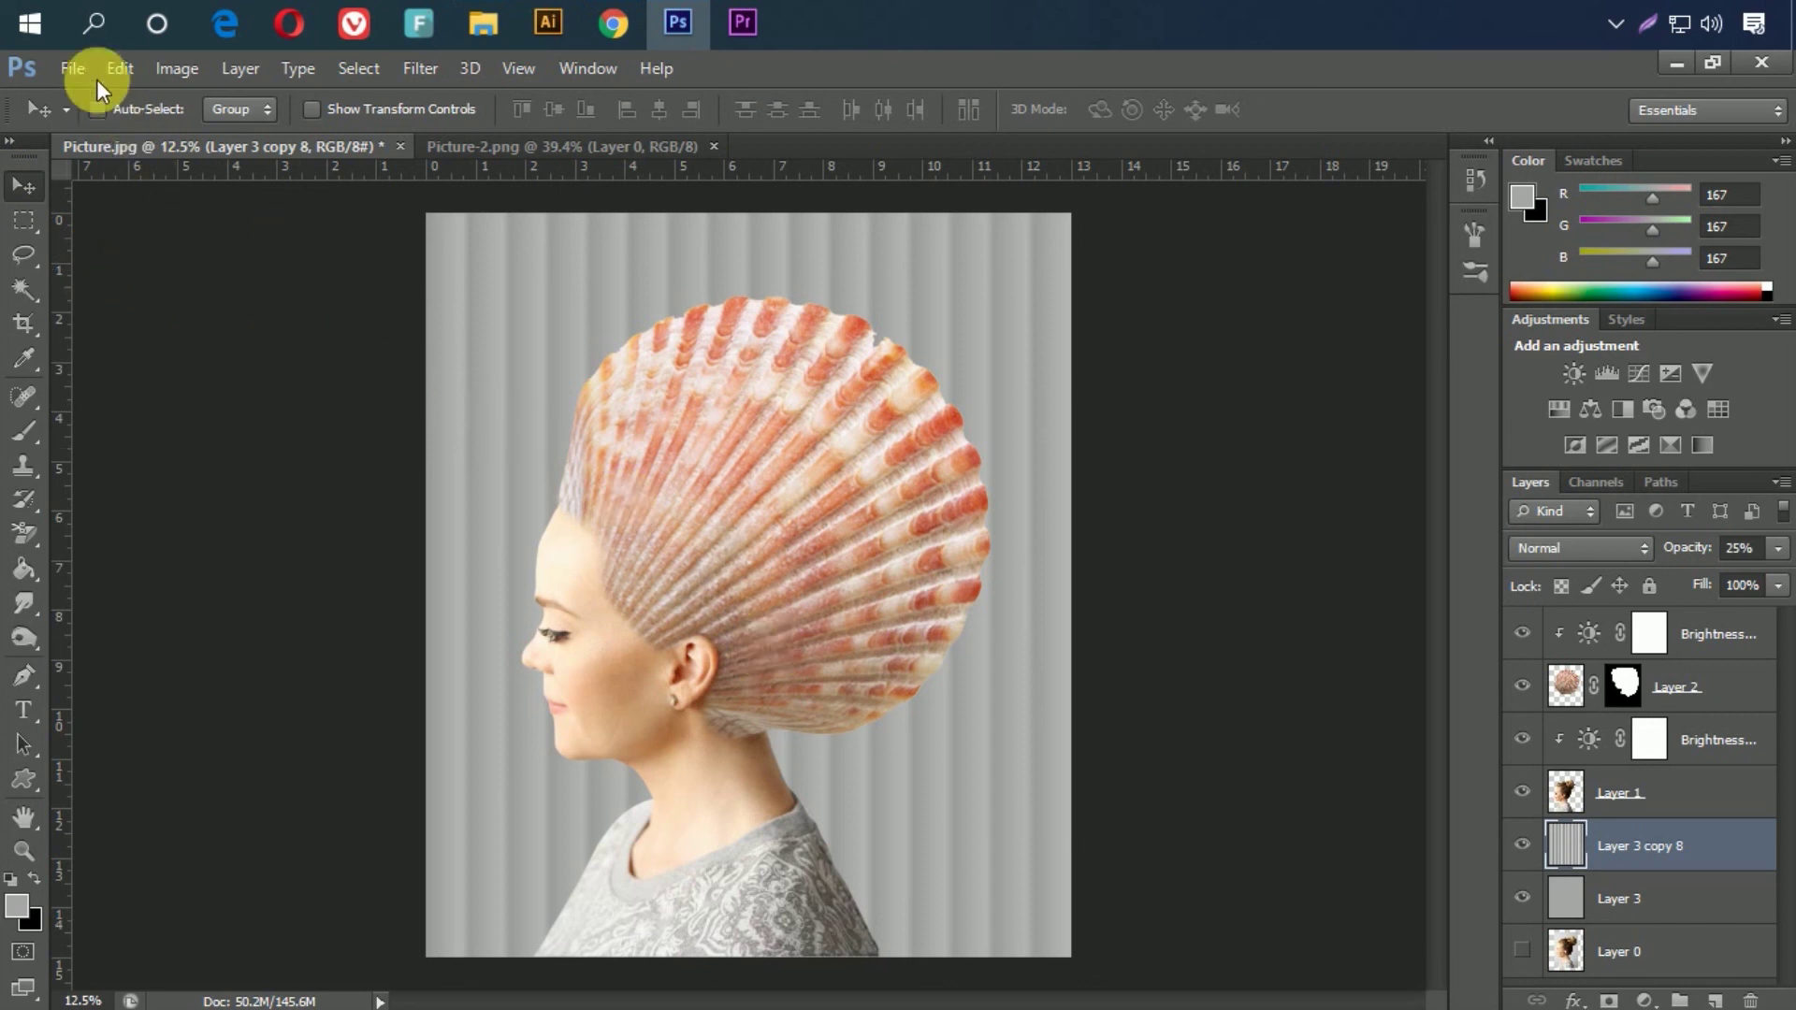
left_click(75, 68)
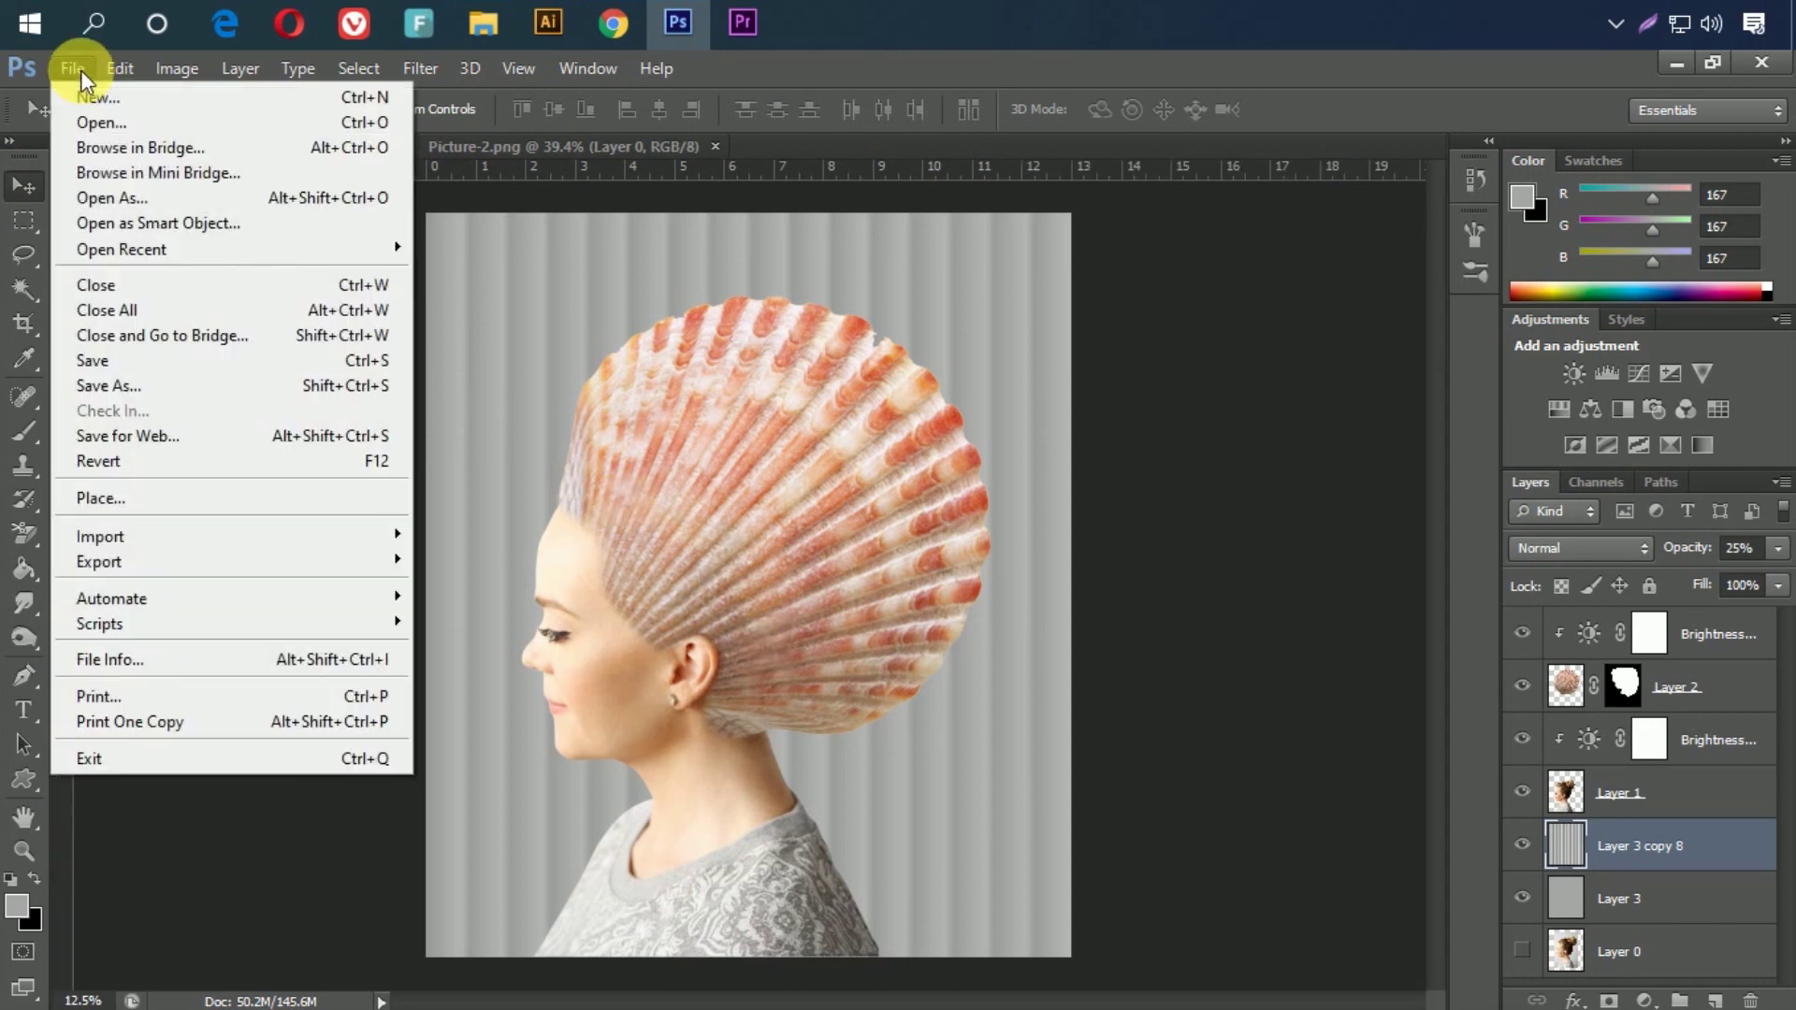
left_click(228, 380)
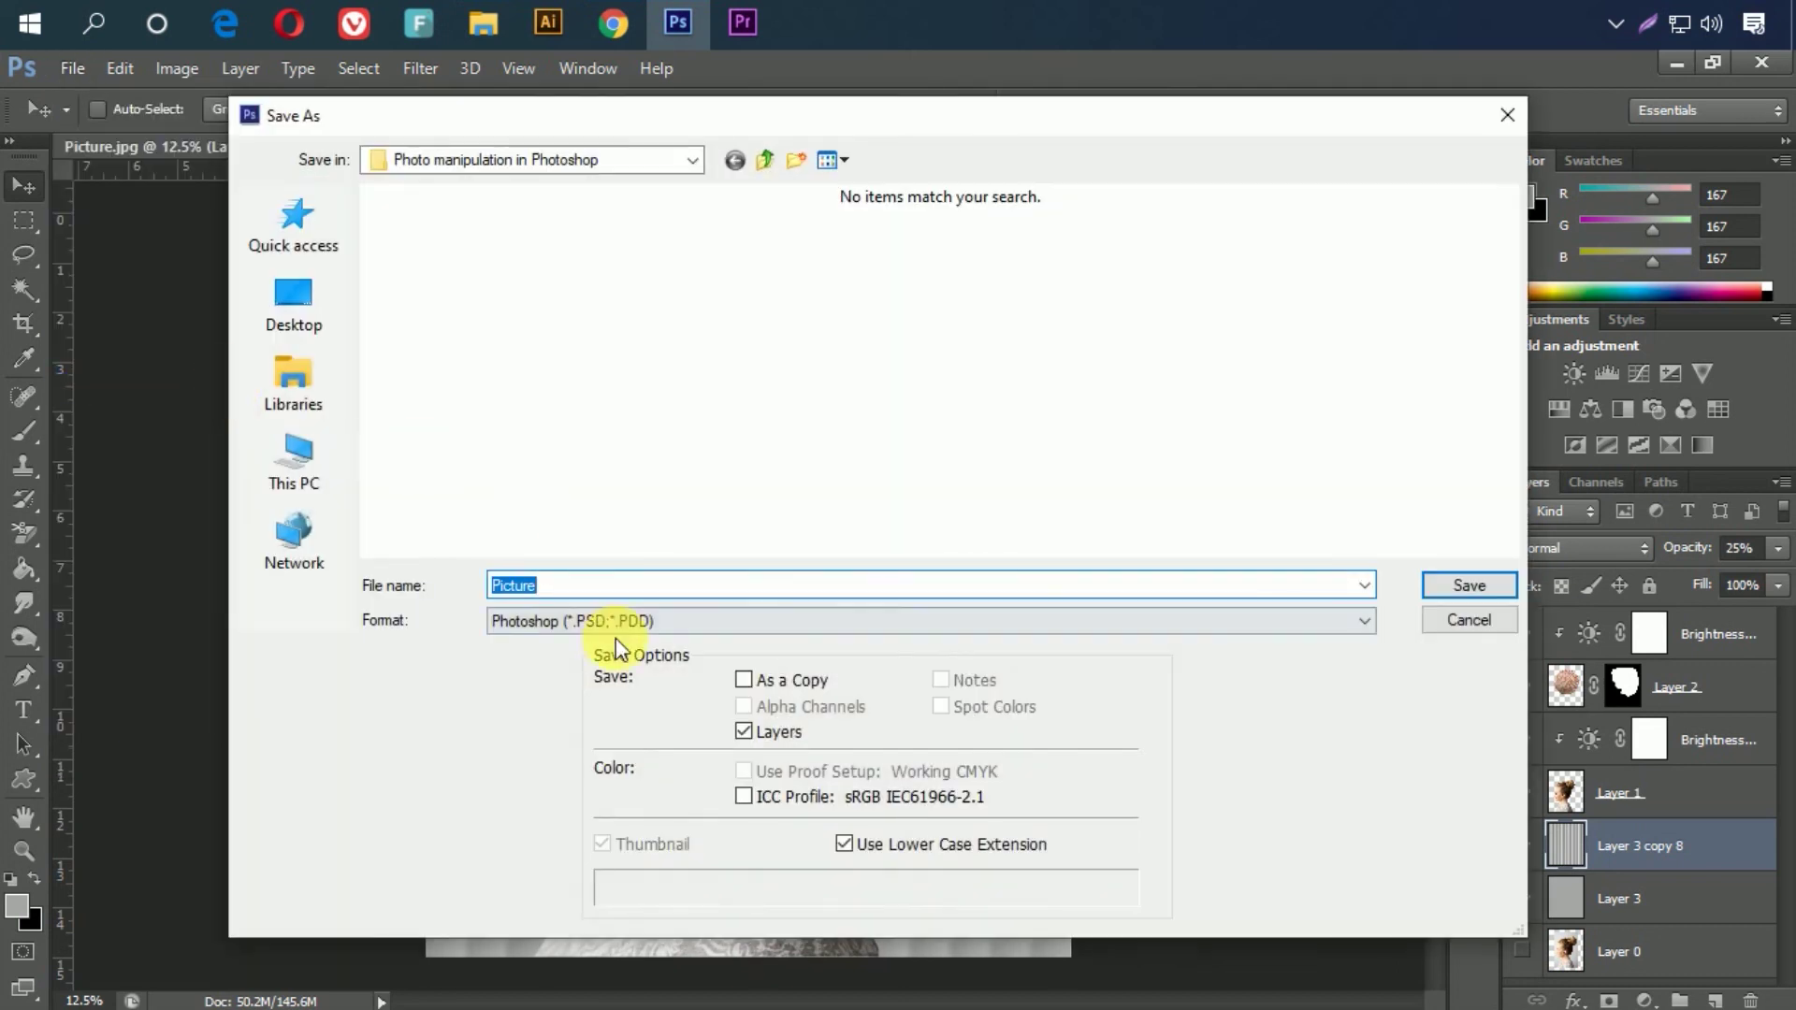
left_click(619, 621)
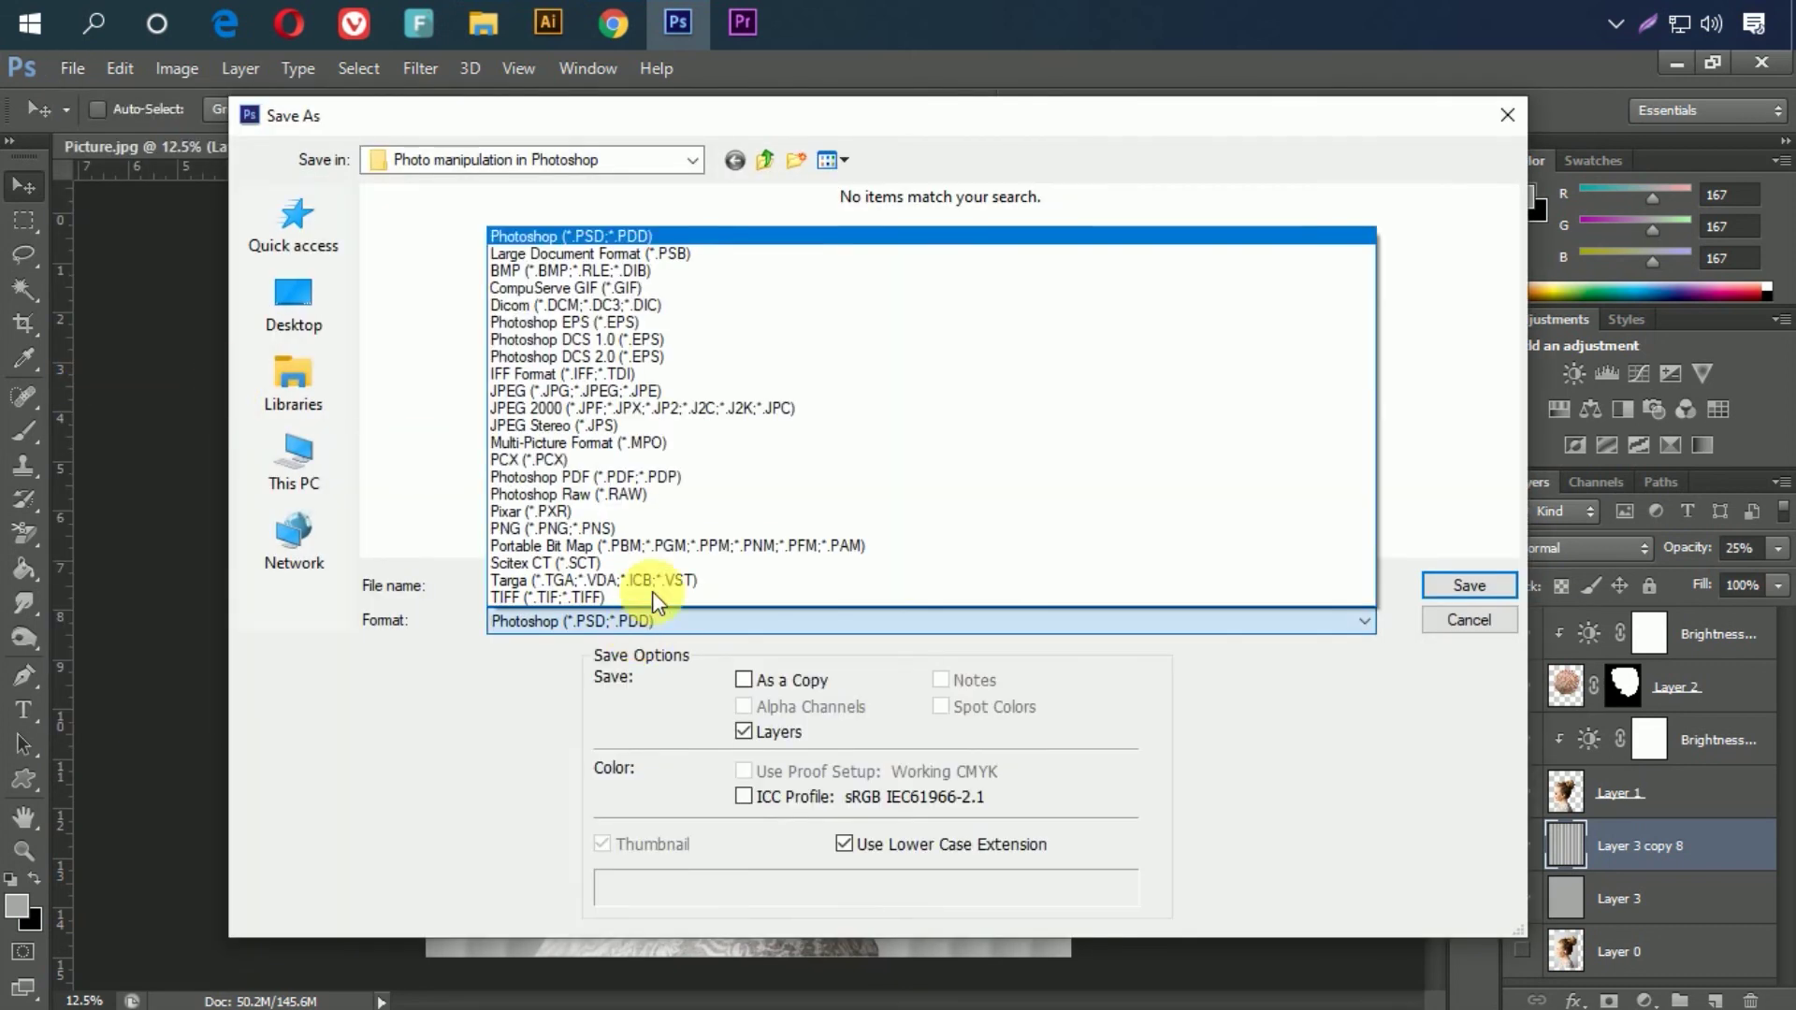
left_click(674, 391)
Step: Save the file as 'Picture Manipulation Tutorial in photoshop', accepting the JPEG options
left_click(644, 587)
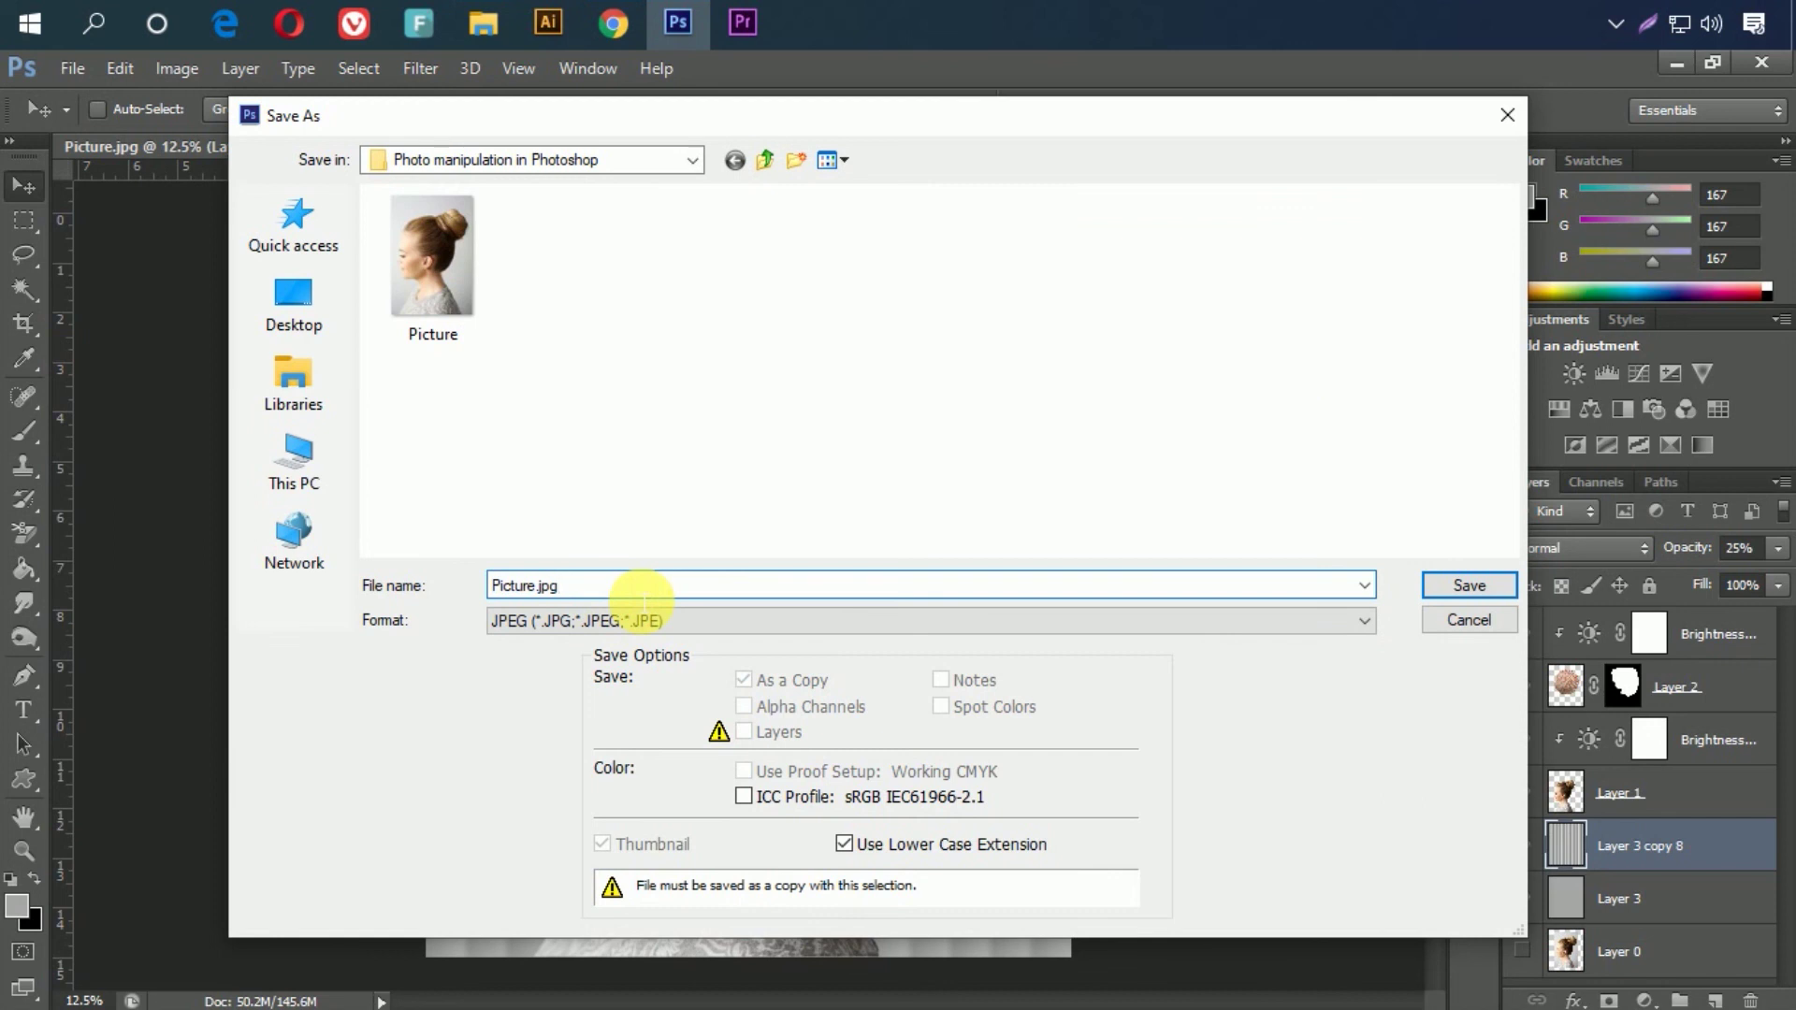
key("BackSpace")
type("Manipulation Tutorial in photoshop")
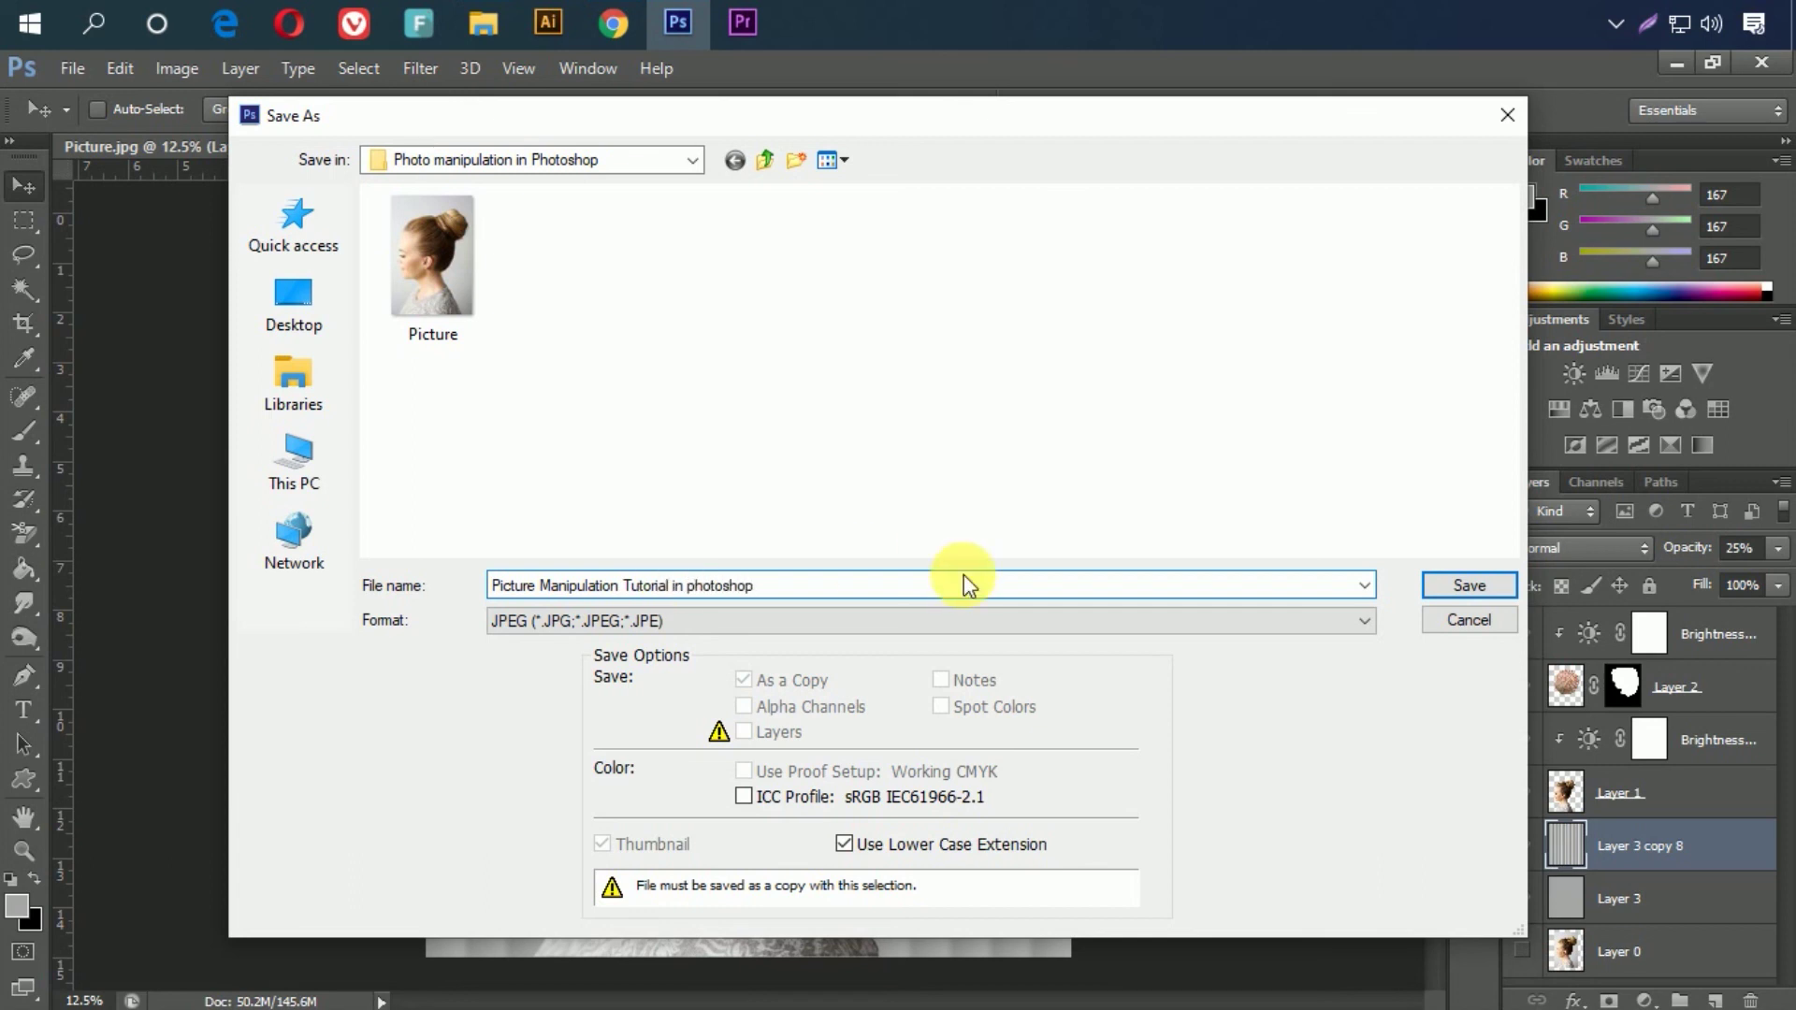
left_click(1476, 586)
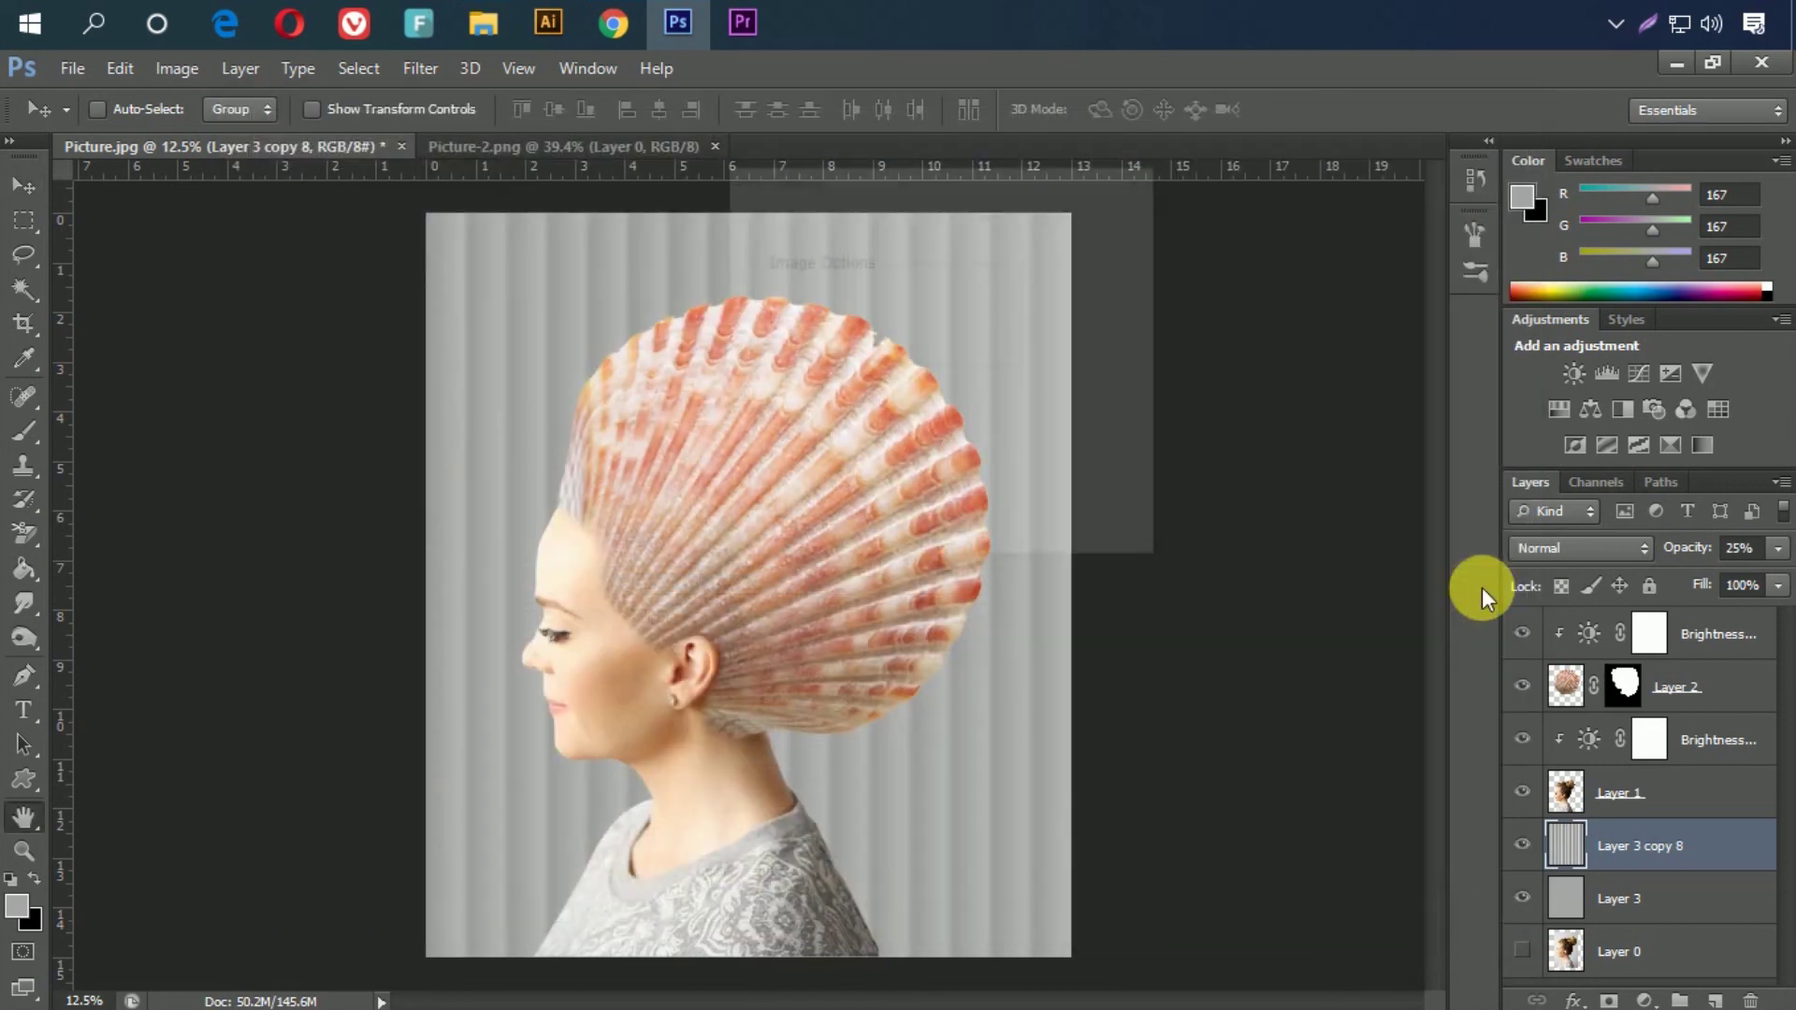
left_click(1104, 220)
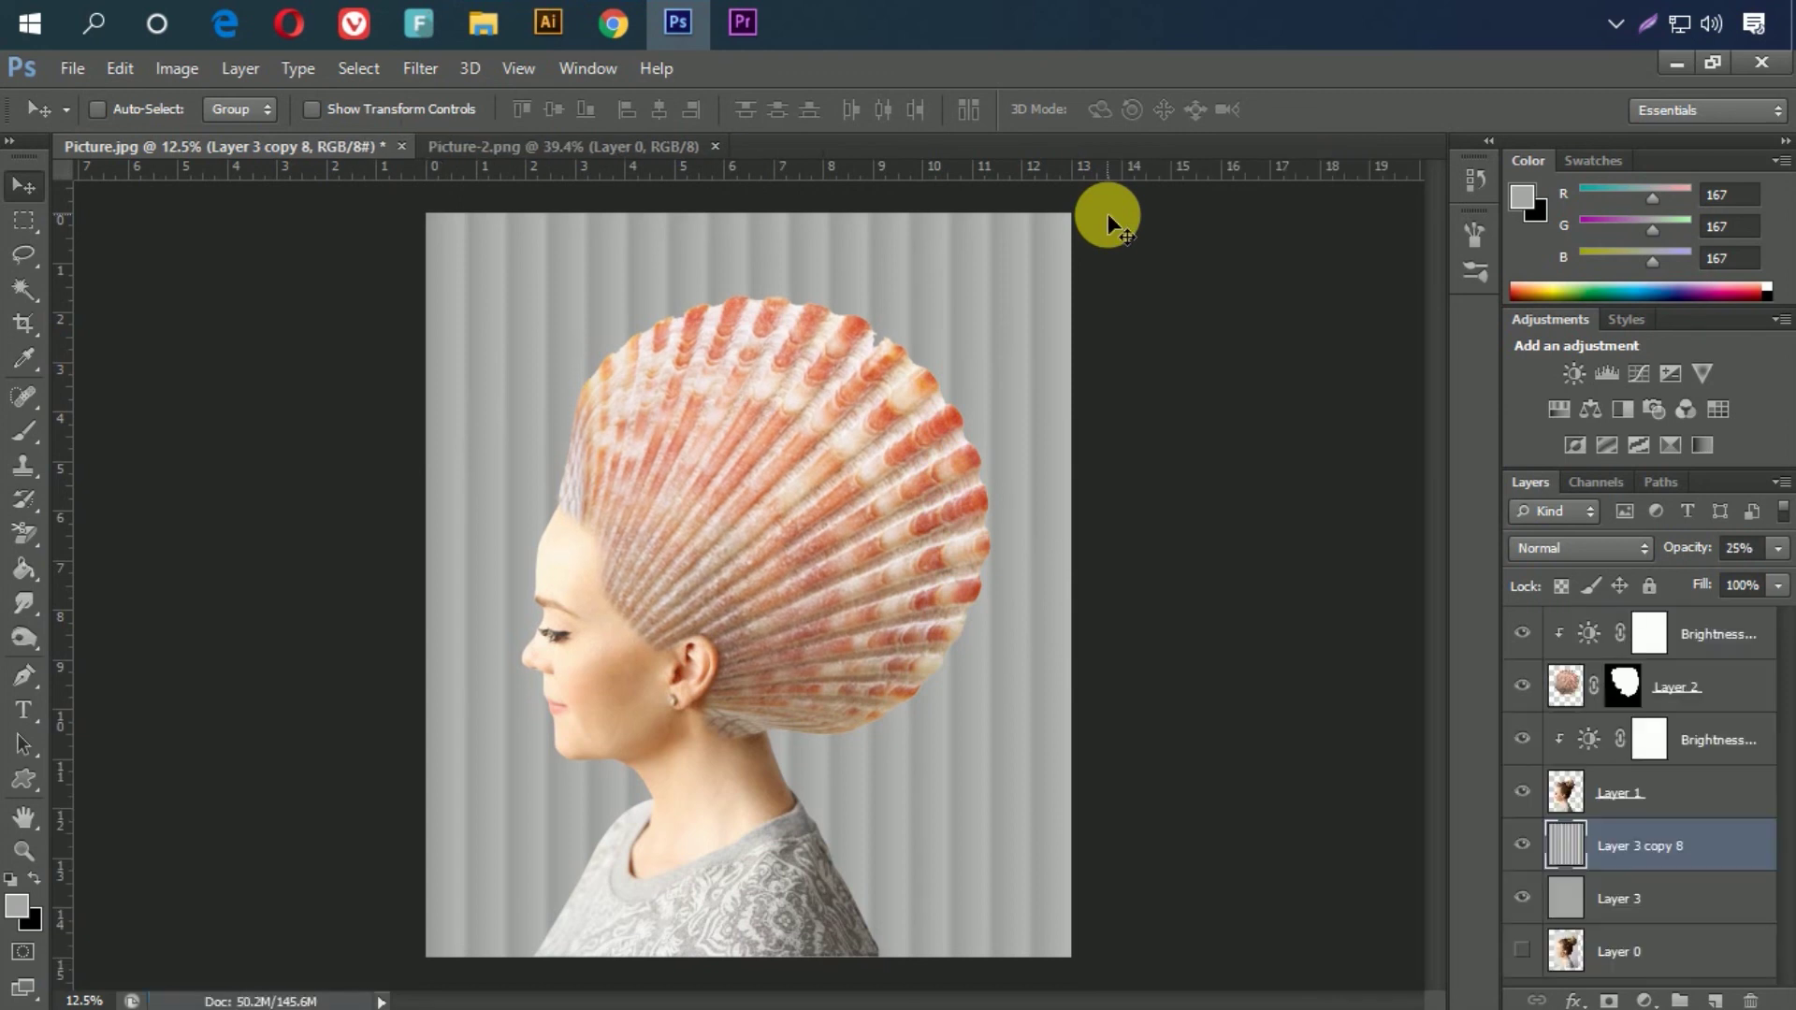
key("ctrl+plus")
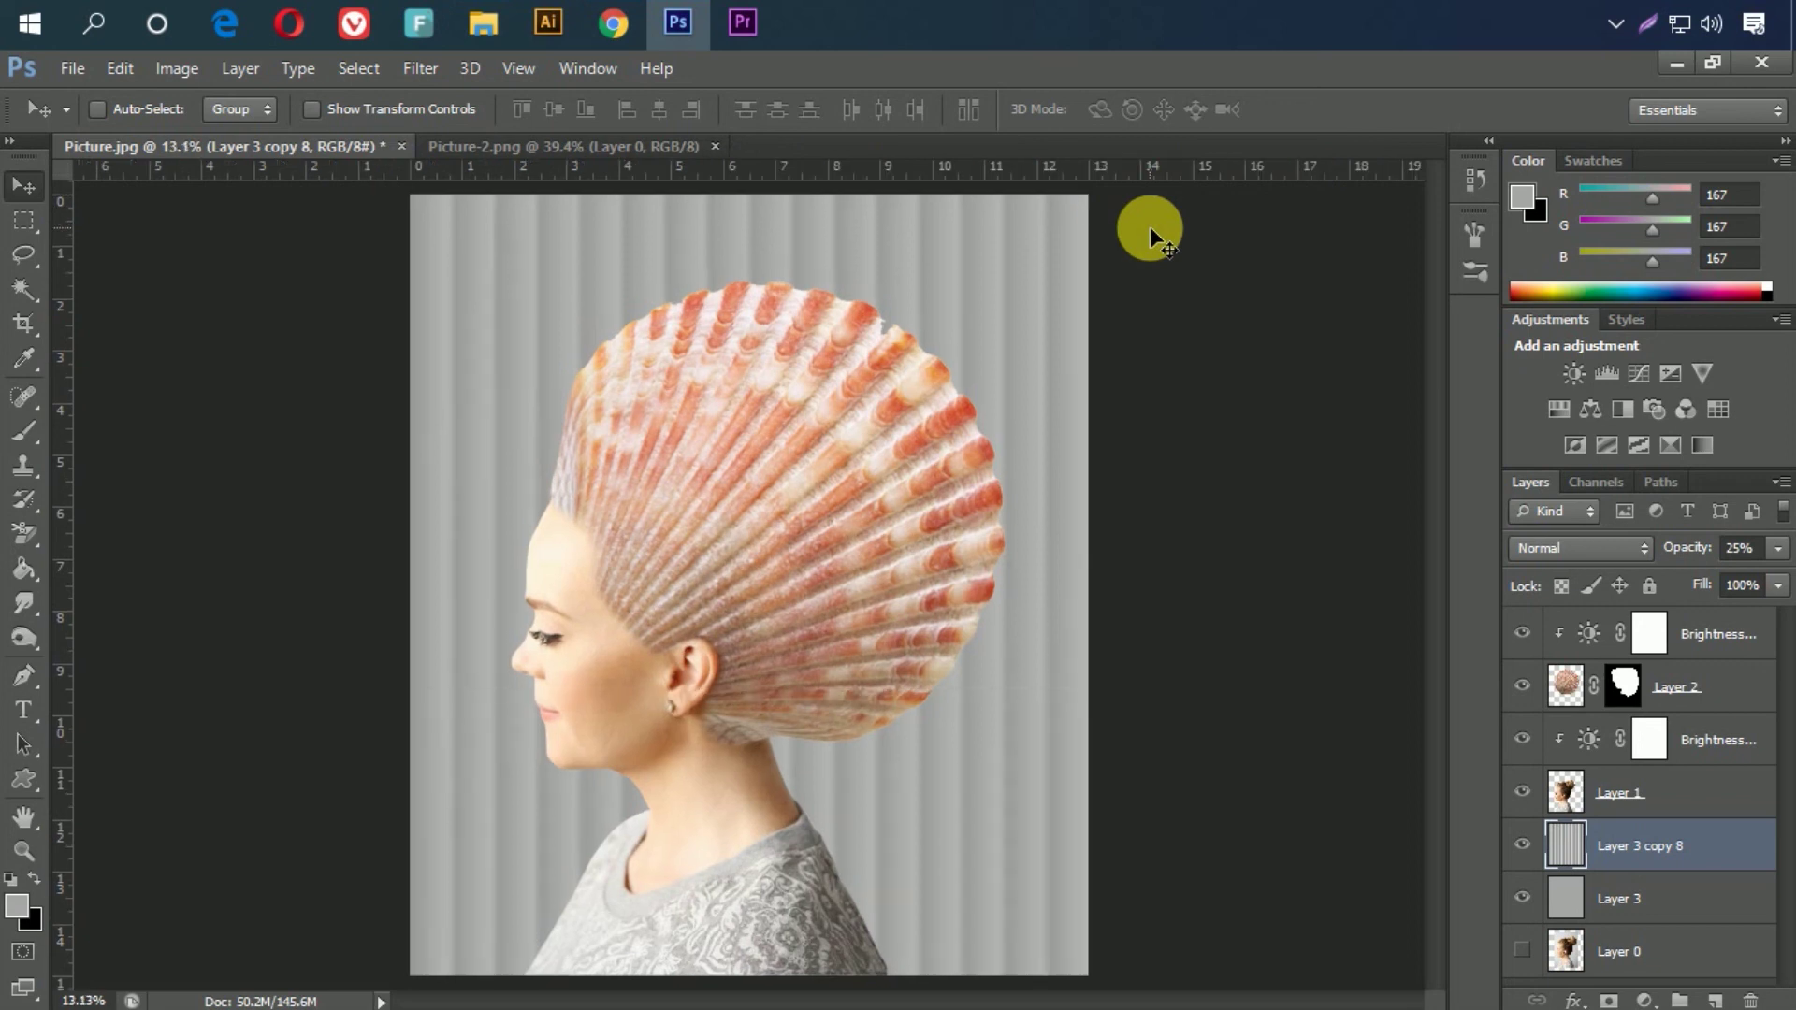